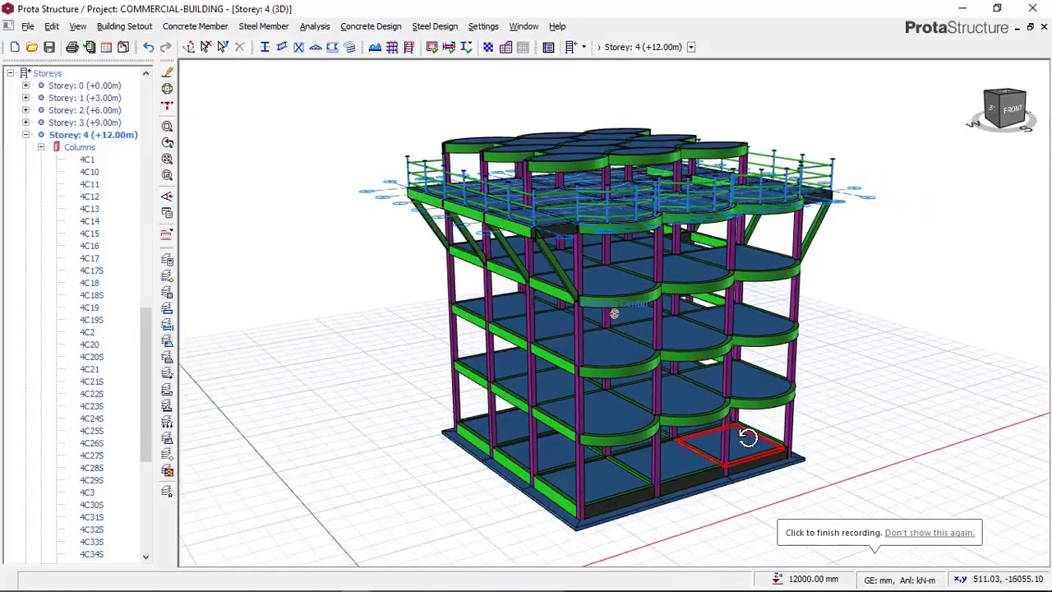
Orbit and zoom the 3D building model round to a lower front view
middle_drag(690, 417, 635, 306)
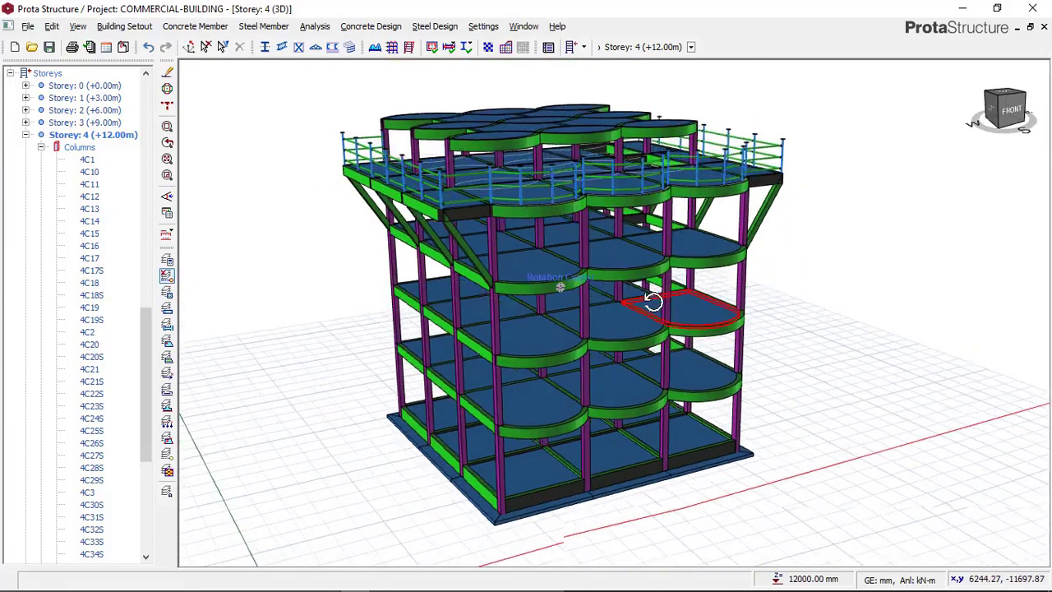
middle_drag(571, 464, 639, 420)
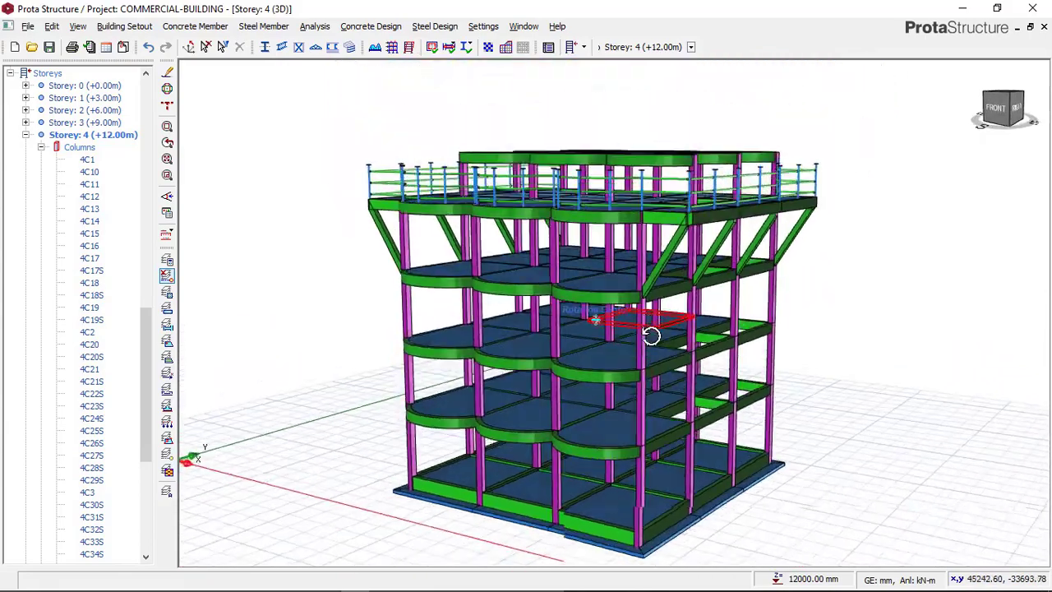
middle_drag(653, 374, 630, 449)
scroll(662, 416, up, 3)
right_click(615, 458)
scroll(626, 436, up, 3)
scroll(638, 423, down, 3)
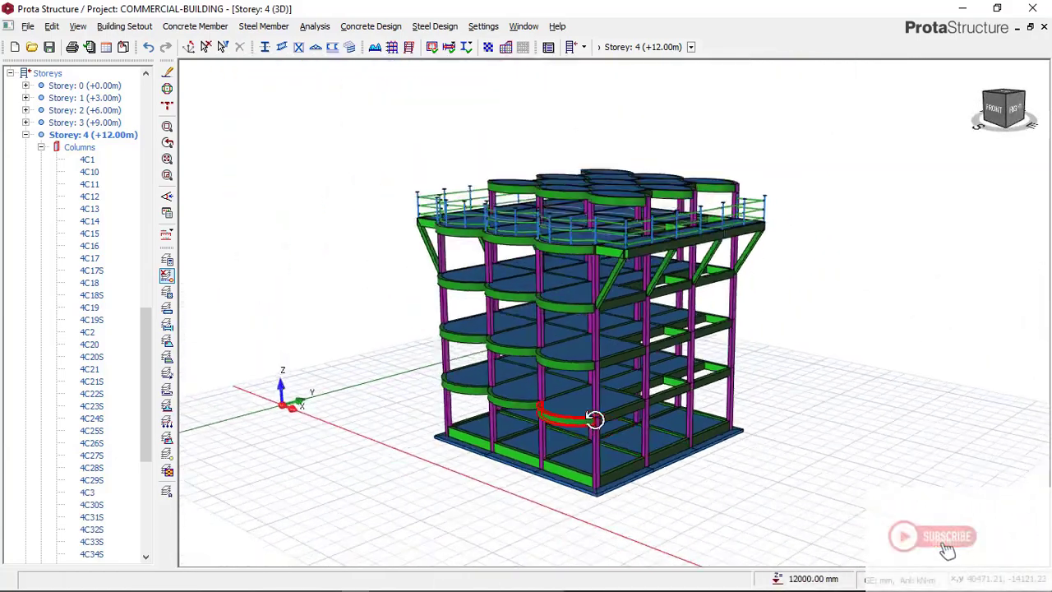
scroll(549, 236, up, 3)
middle_drag(549, 236, 658, 297)
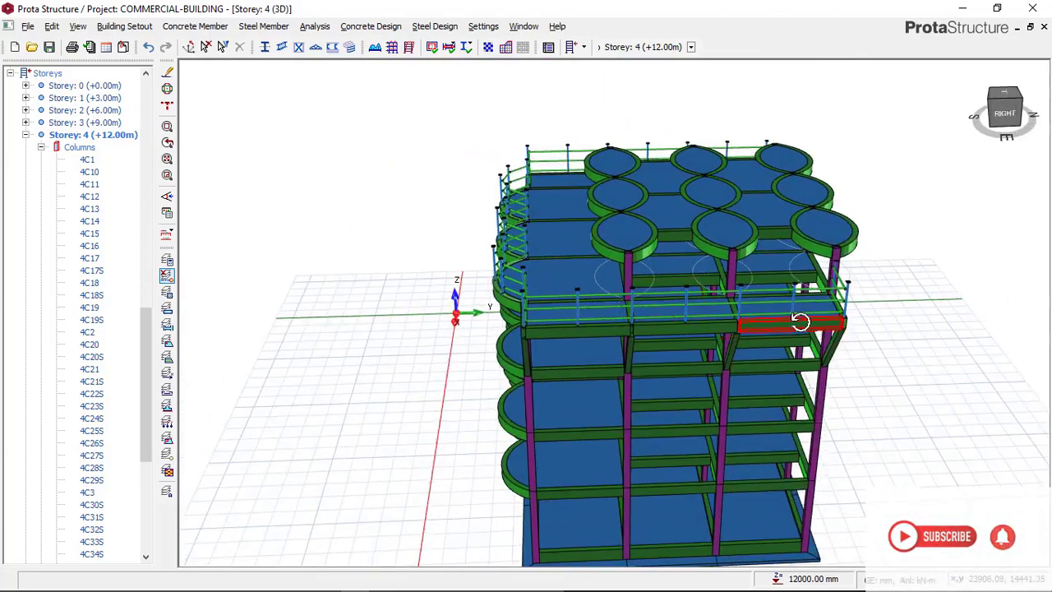
middle_drag(800, 320, 617, 292)
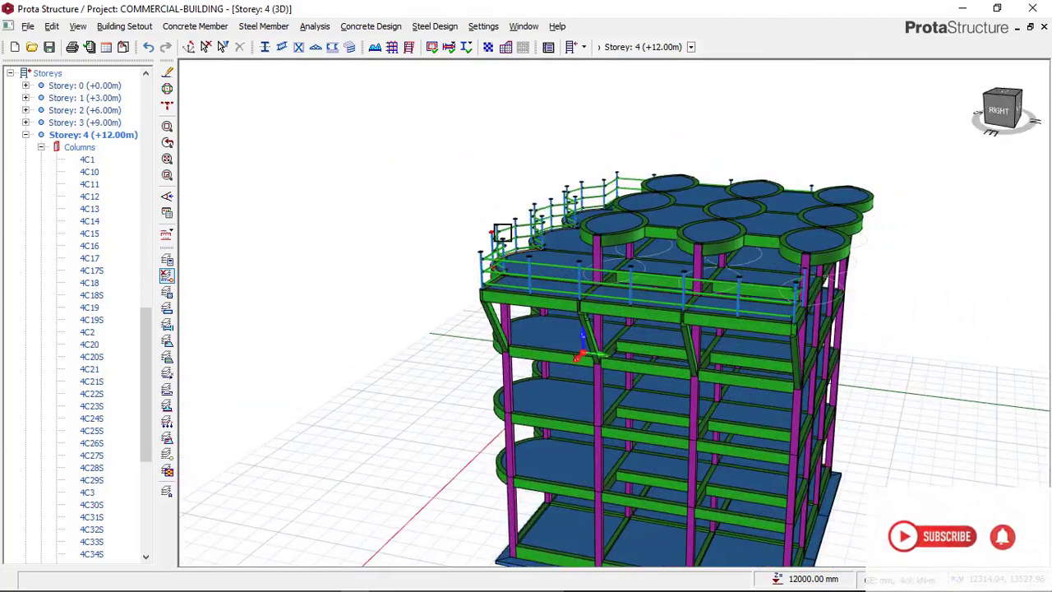
middle_drag(657, 220, 619, 385)
scroll(618, 396, up, 3)
right_click(619, 385)
middle_drag(887, 317, 223, 273)
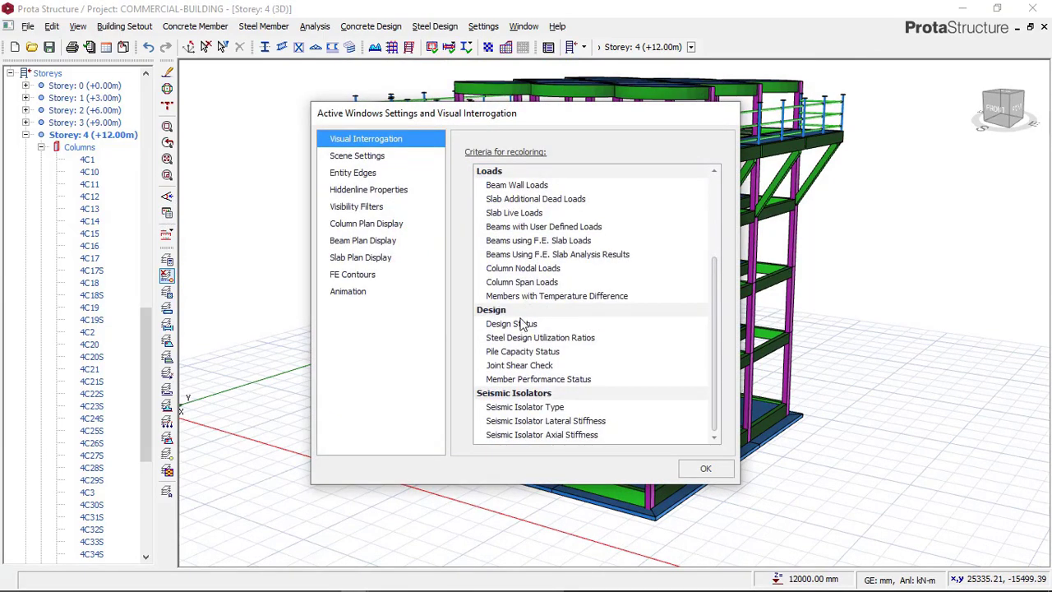
Recolour the 3D model by Design Status and inspect the recoloured members
click(520, 326)
click(705, 466)
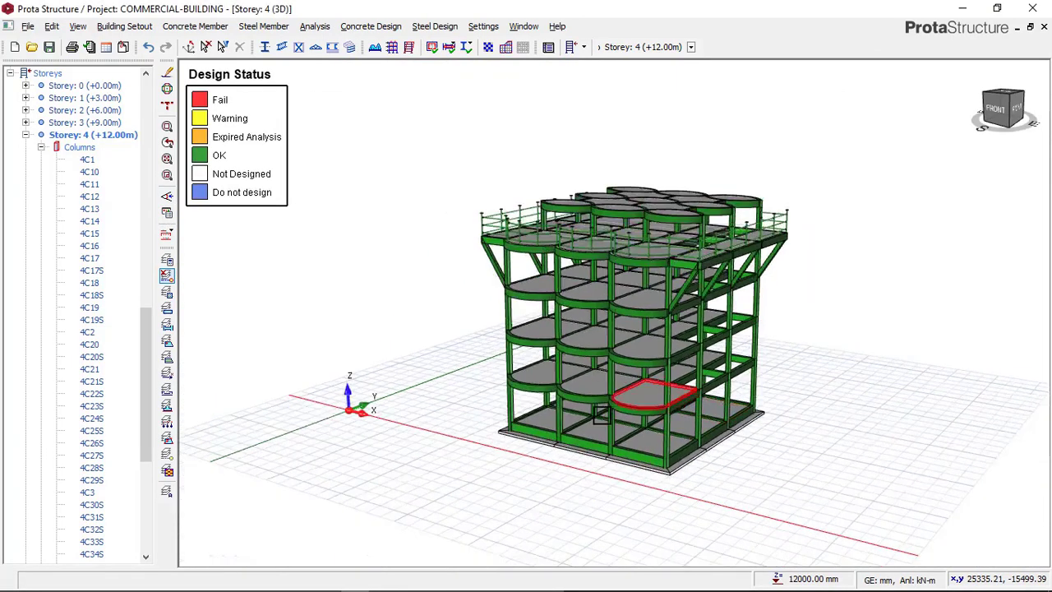
middle_drag(855, 362, 779, 417)
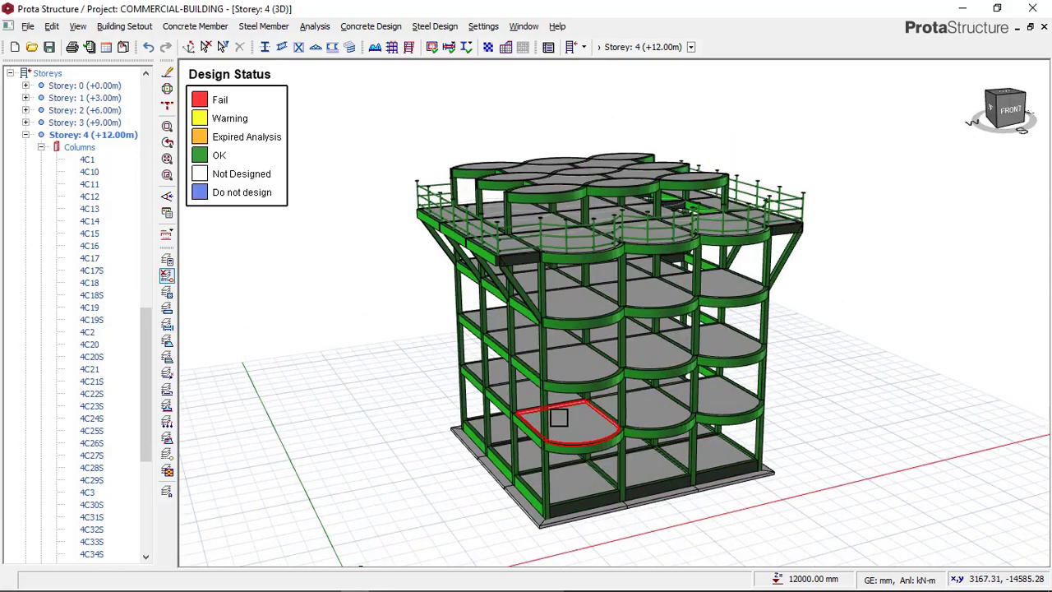
scroll(564, 488, up, 5)
scroll(572, 470, down, 5)
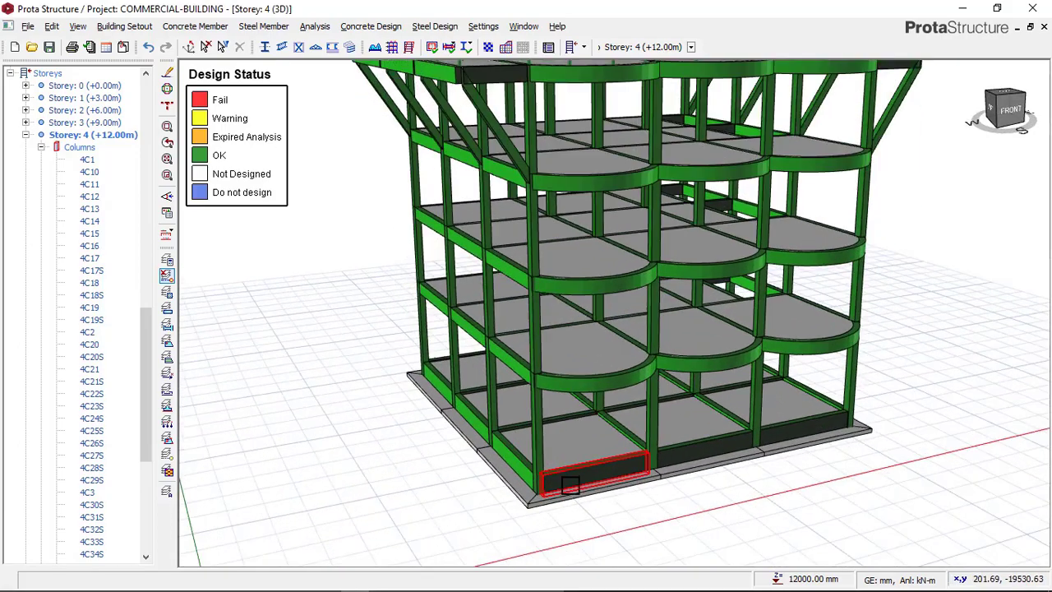
middle_drag(566, 484, 615, 457)
scroll(616, 408, up, 3)
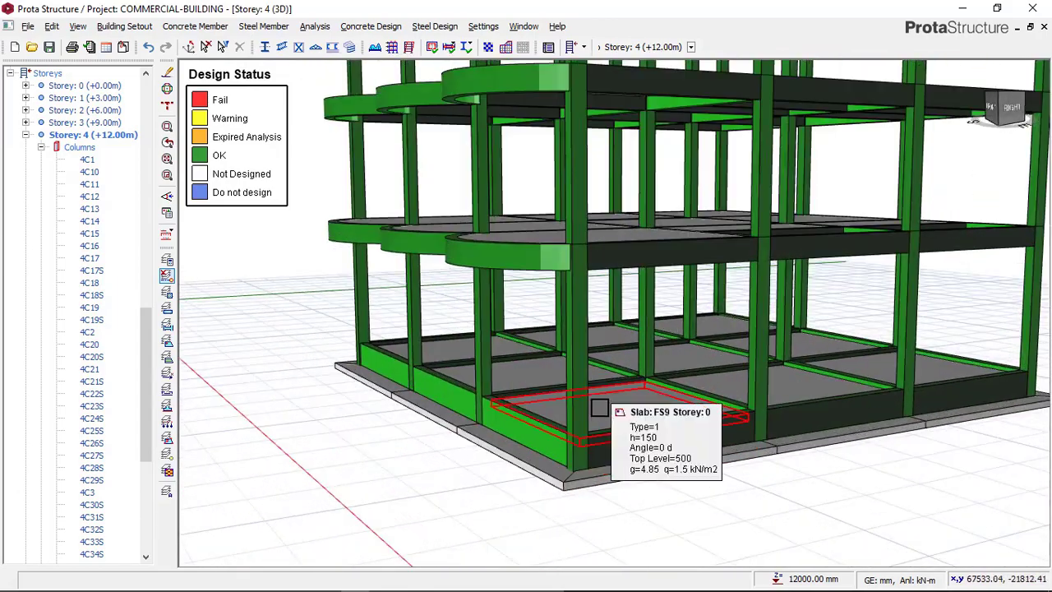
scroll(599, 409, down, 3)
Orbit and zoom around the building to check the lower floors' member status
scroll(593, 456, up, 6)
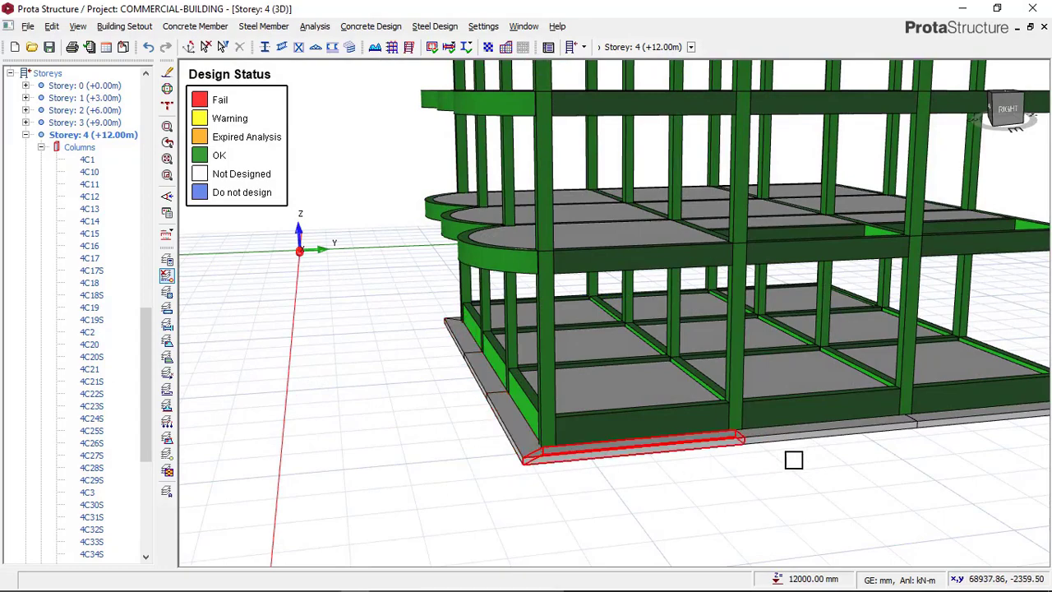
scroll(608, 469, down, 3)
middle_drag(608, 469, 739, 458)
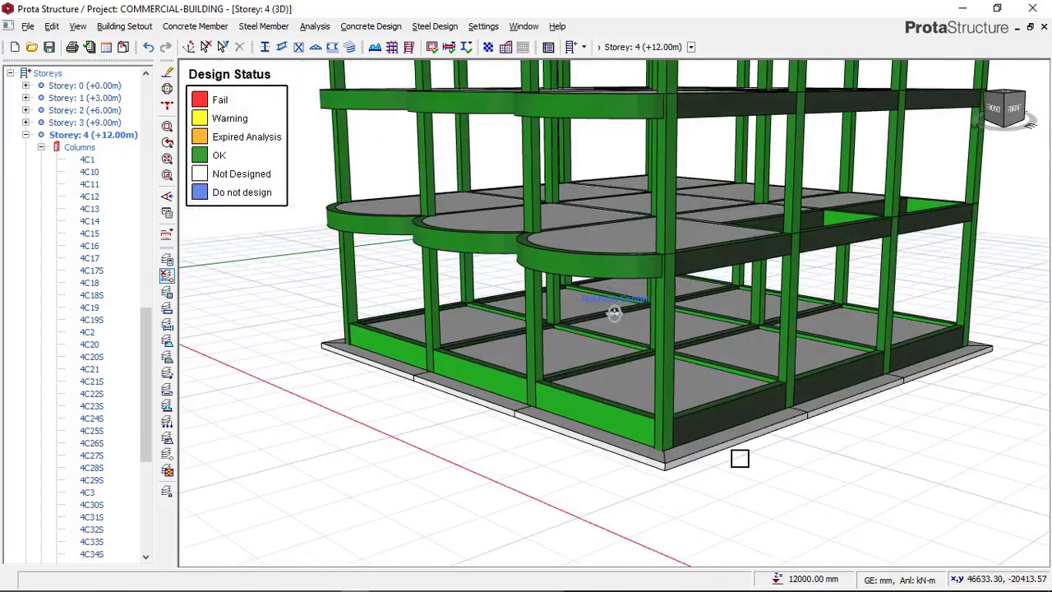
scroll(782, 417, down, 1)
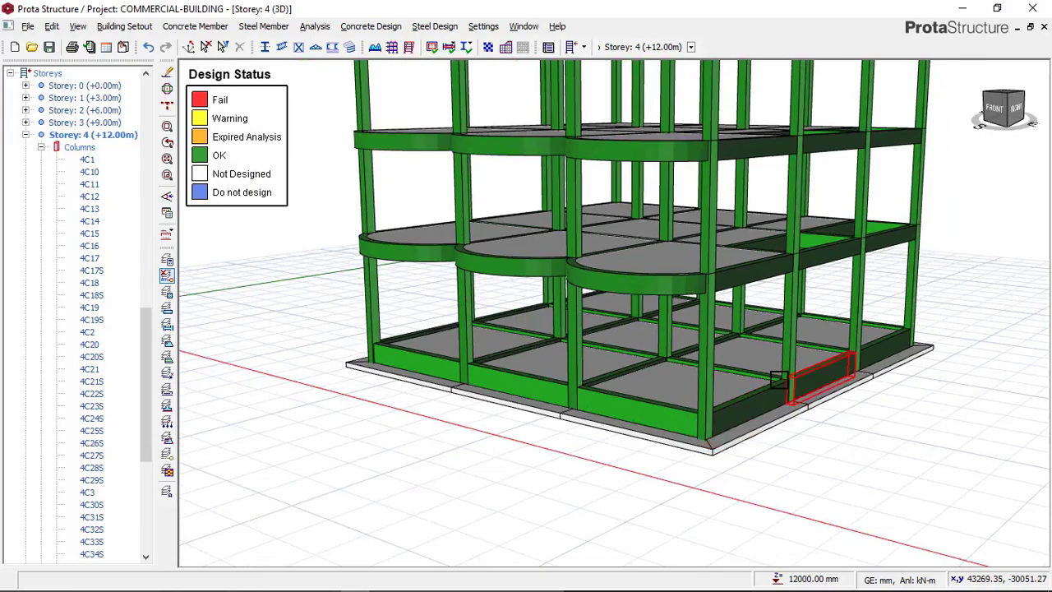
scroll(739, 411, down, 3)
scroll(813, 423, up, 2)
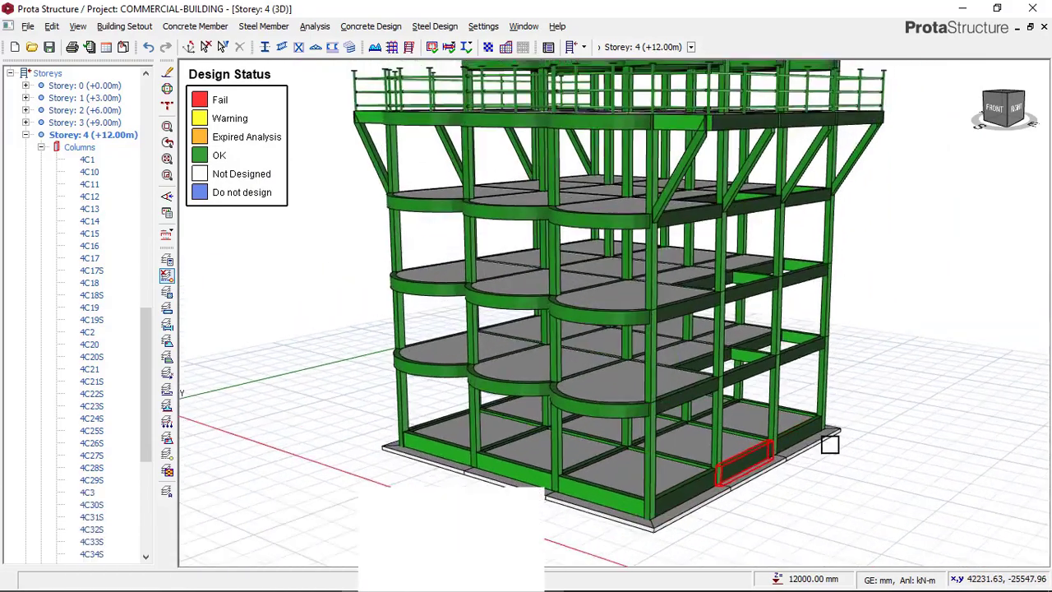
middle_drag(844, 431, 812, 377)
middle_drag(694, 378, 658, 452)
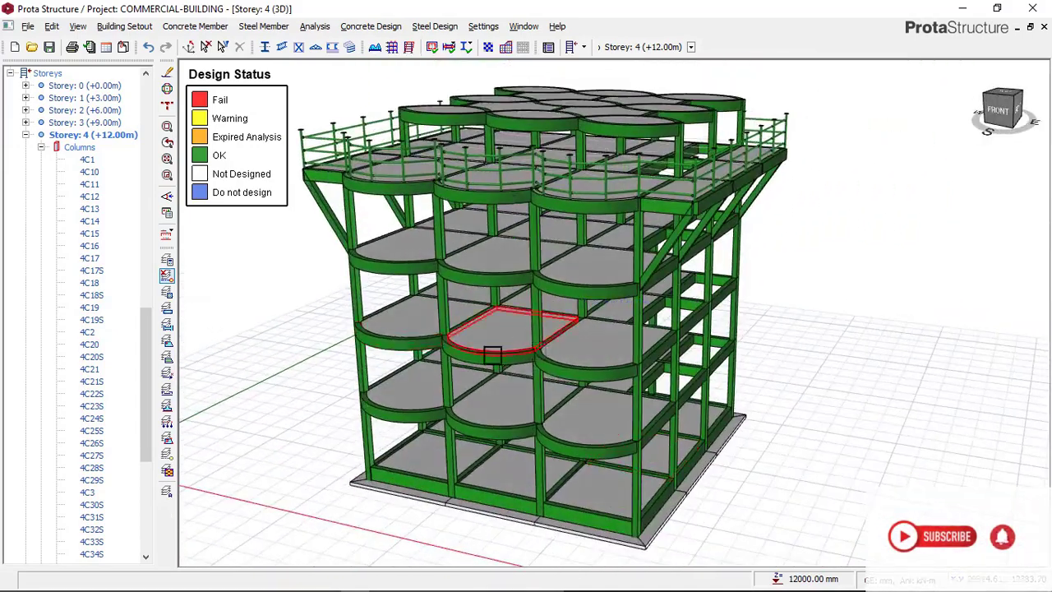
middle_drag(492, 355, 638, 376)
Set the recolouring criterion back to None and reorient the Storey 0 3D view
click(167, 214)
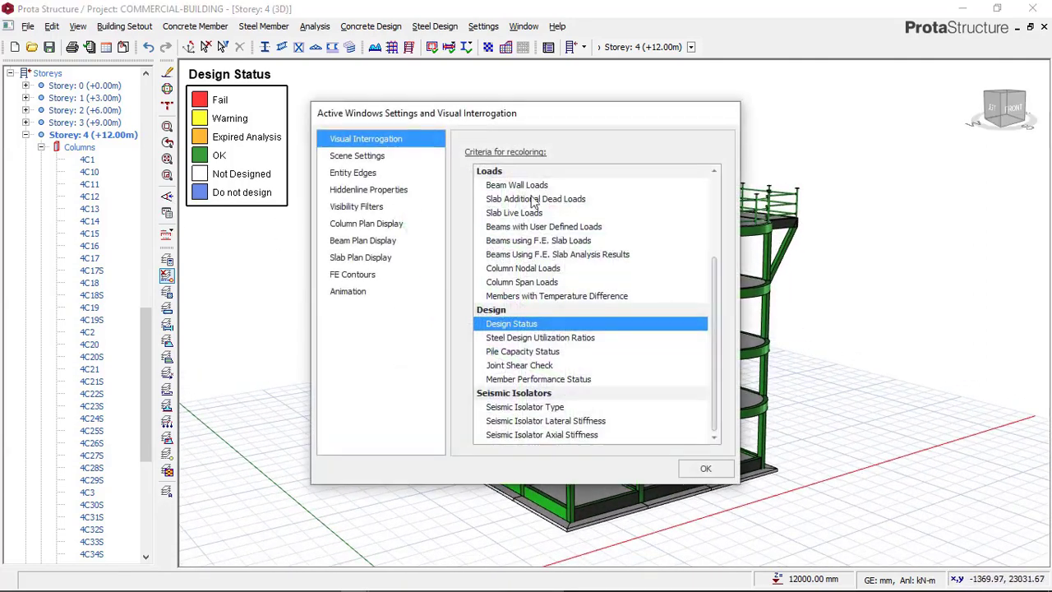
click(700, 467)
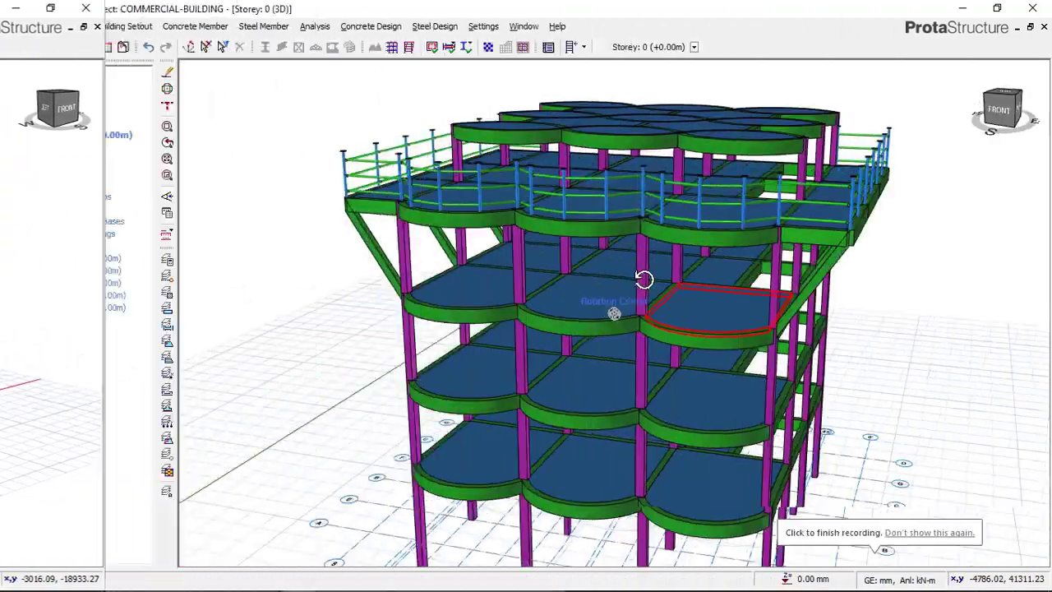
middle_drag(646, 277, 585, 334)
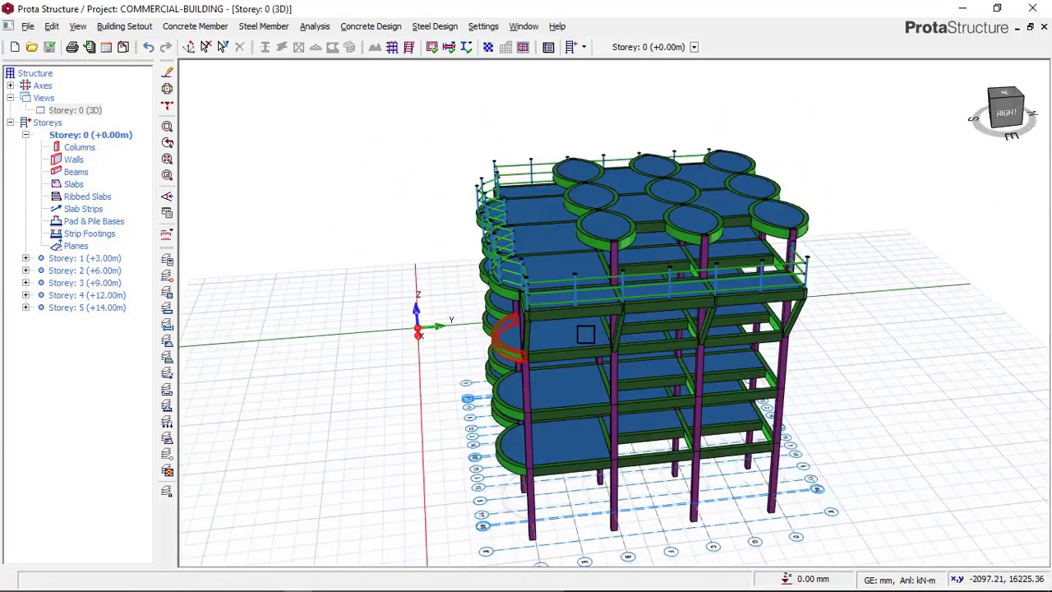
mouse_move(563, 448)
middle_down()
mouse_move(582, 359)
mouse_move(566, 436)
mouse_move(575, 411)
mouse_move(594, 432)
mouse_move(551, 443)
middle_up()
scroll(576, 415, up, 3)
scroll(575, 493, down, 3)
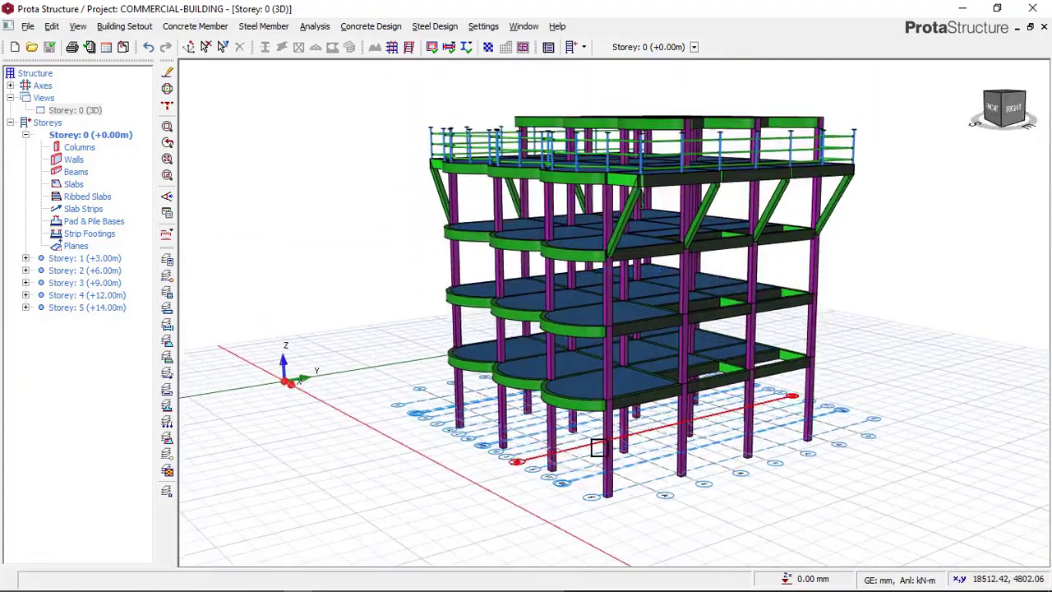
scroll(546, 444, up, 3)
scroll(539, 443, down, 3)
scroll(572, 470, up, 3)
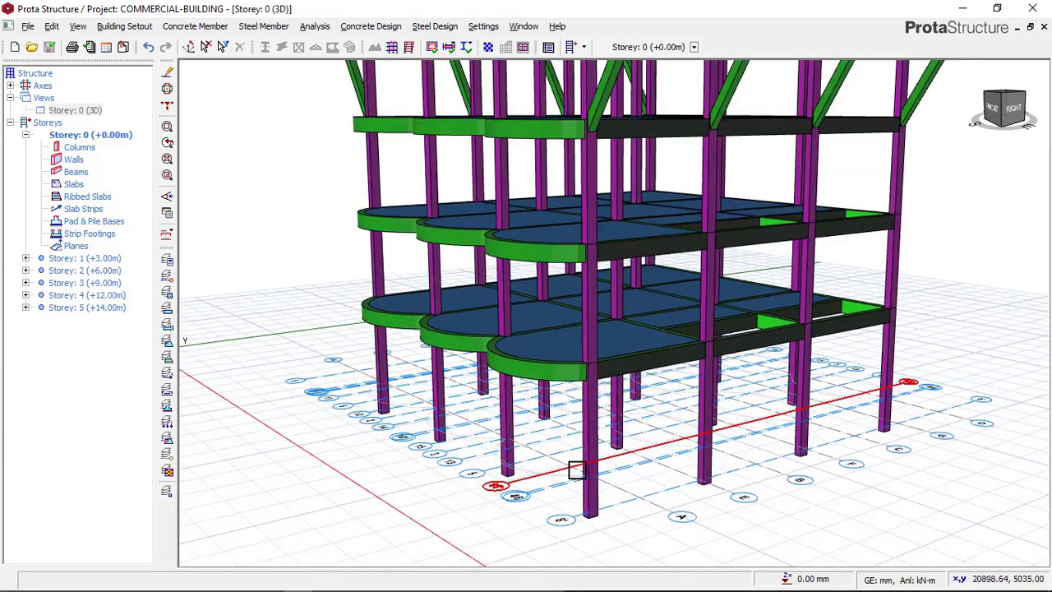
scroll(543, 456, down, 2)
mouse_move(533, 453)
middle_down()
mouse_move(575, 444)
mouse_move(542, 441)
middle_up()
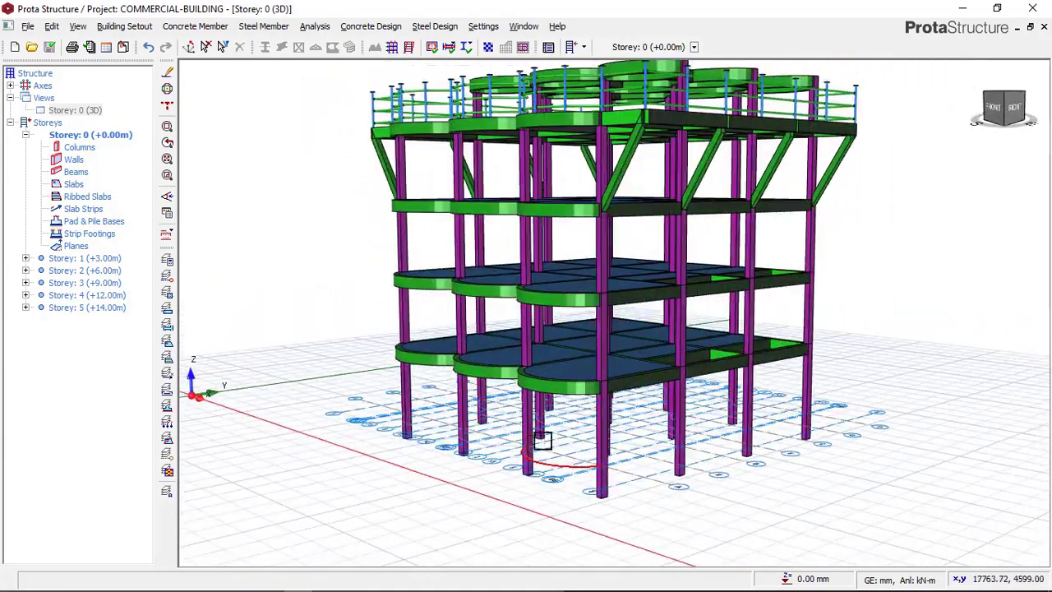
scroll(527, 445, down, 2)
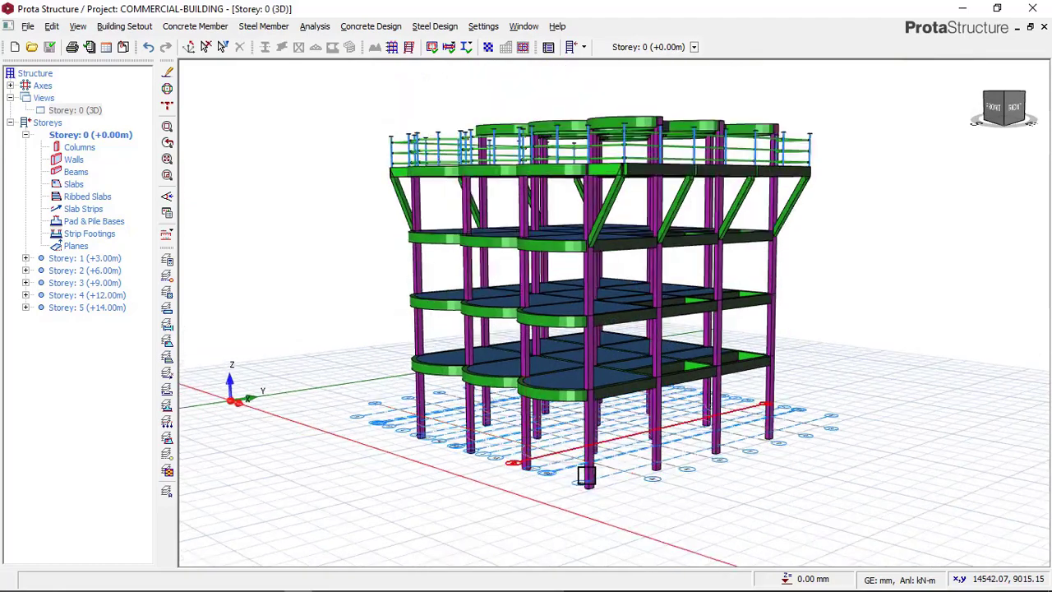
scroll(575, 460, up, 3)
middle_drag(597, 477, 575, 469)
scroll(565, 455, down, 2)
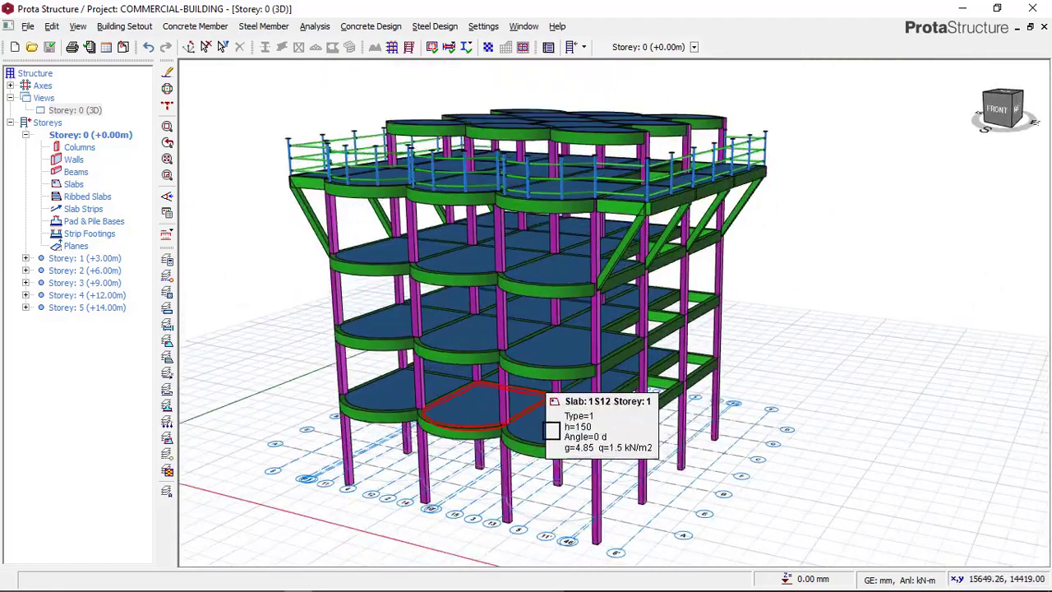
scroll(554, 527, up, 3)
scroll(507, 455, down, 3)
middle_drag(507, 455, 460, 362)
scroll(469, 415, up, 3)
middle_drag(505, 216, 549, 353)
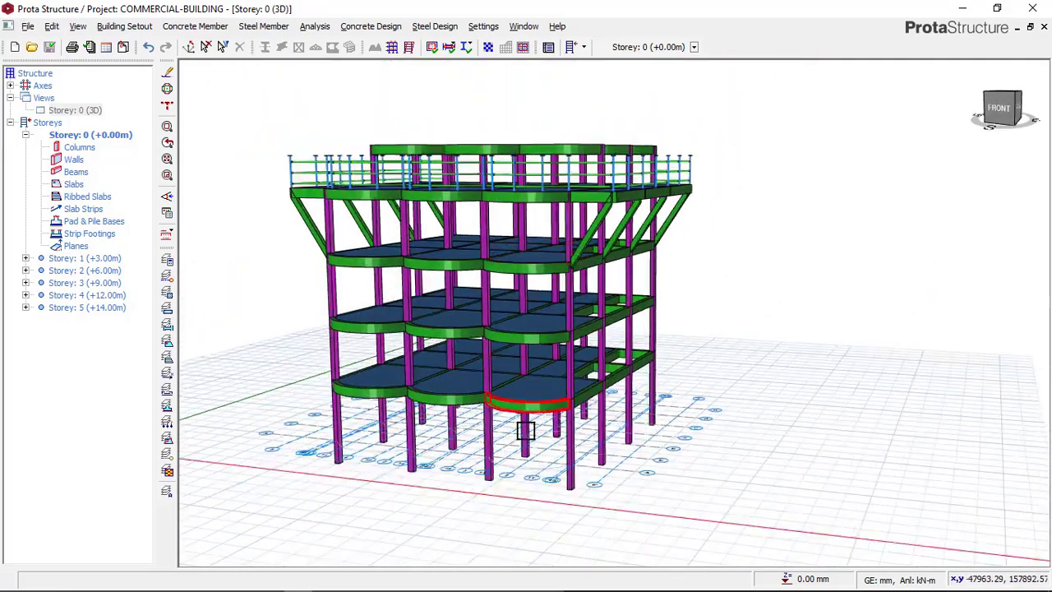
scroll(547, 416, up, 4)
scroll(558, 401, down, 5)
scroll(577, 420, up, 3)
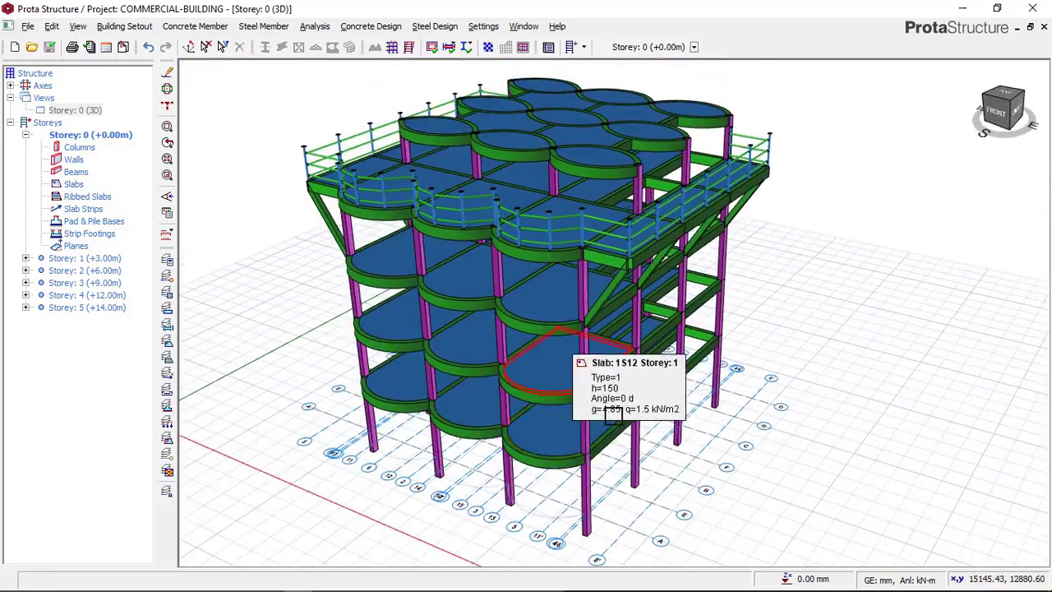
scroll(566, 182, down, 4)
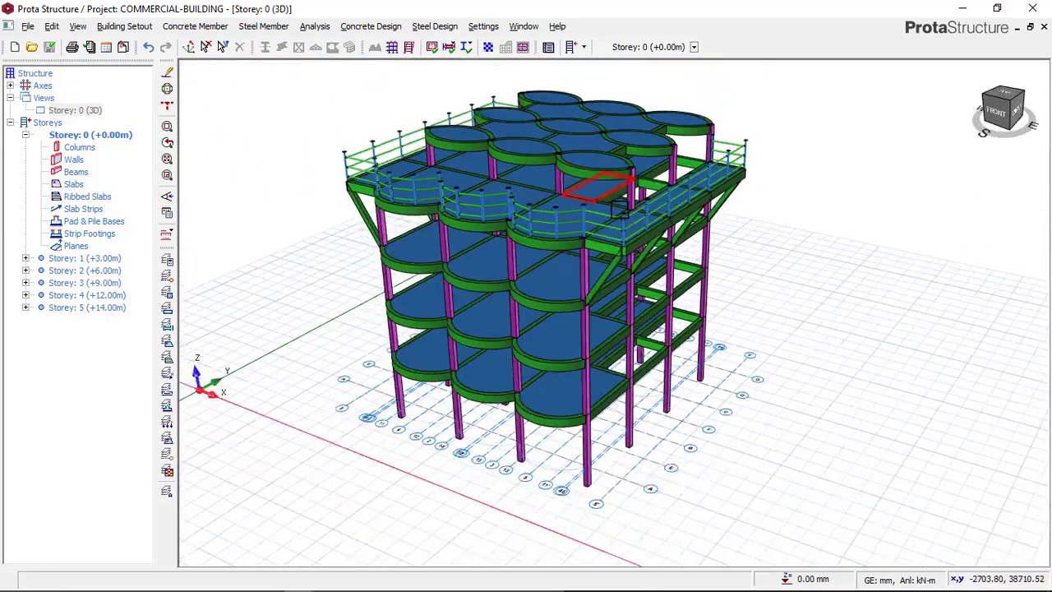
scroll(583, 353, up, 5)
middle_drag(582, 354, 454, 308)
scroll(455, 308, up, 5)
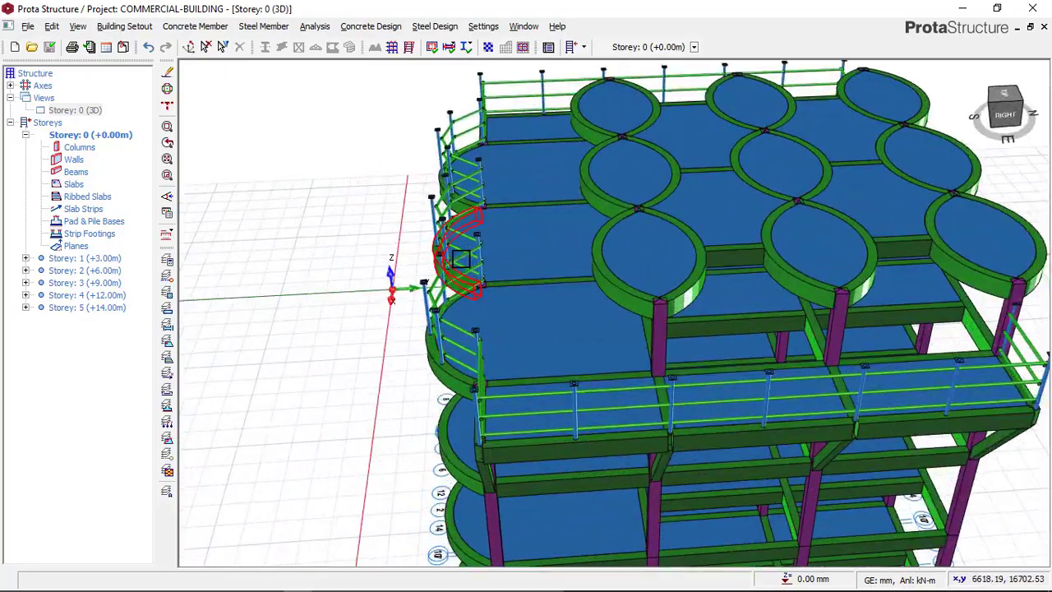
scroll(493, 370, down, 2)
scroll(581, 453, up, 1)
mouse_move(581, 453)
middle_down()
mouse_move(614, 425)
mouse_move(693, 410)
mouse_move(597, 406)
middle_up()
scroll(598, 406, down, 6)
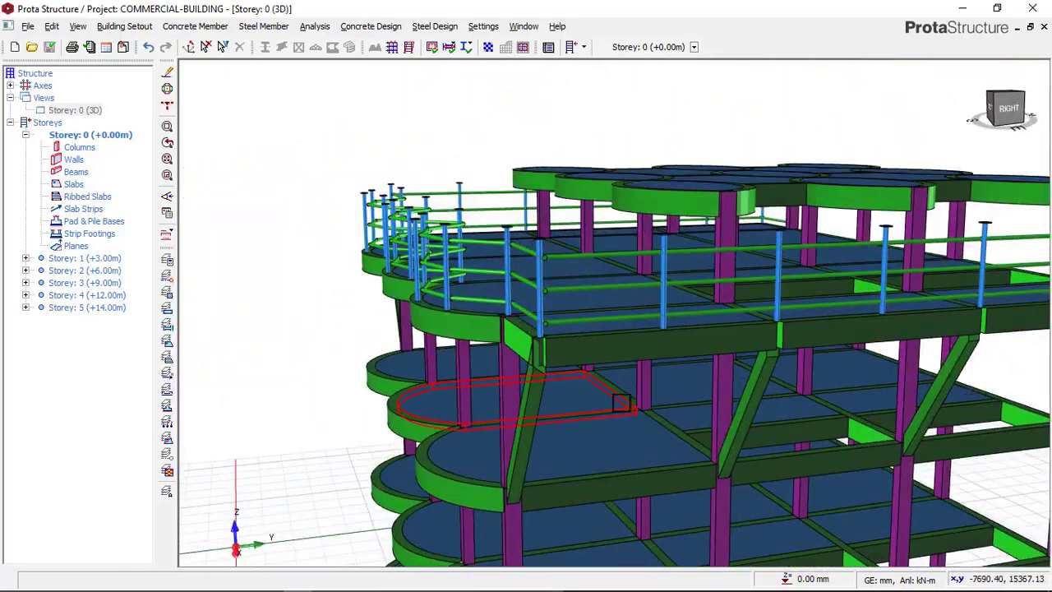
middle_drag(568, 349, 686, 413)
scroll(484, 213, up, 3)
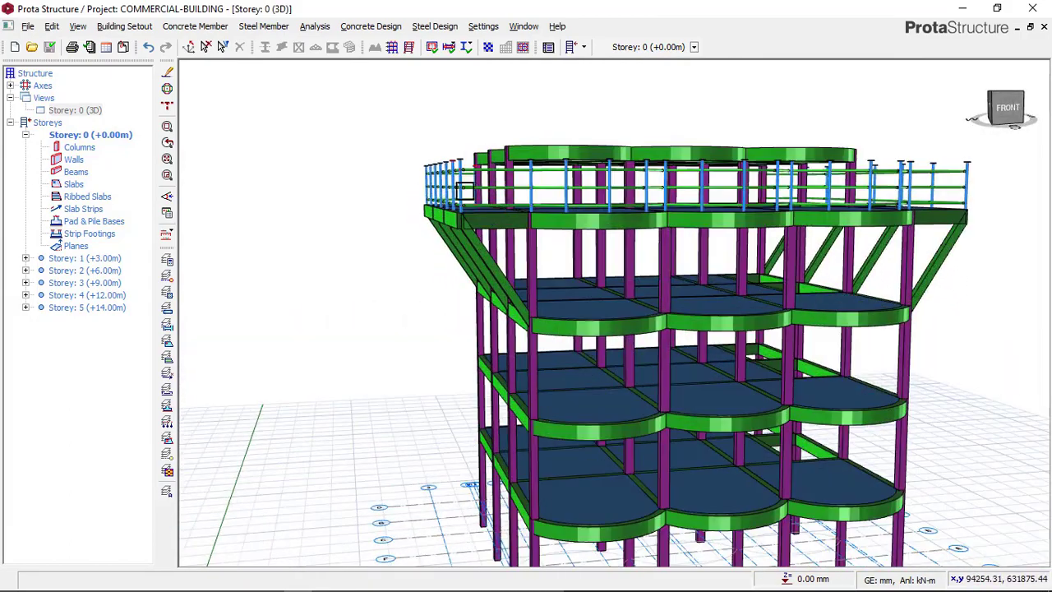
middle_drag(758, 226, 648, 288)
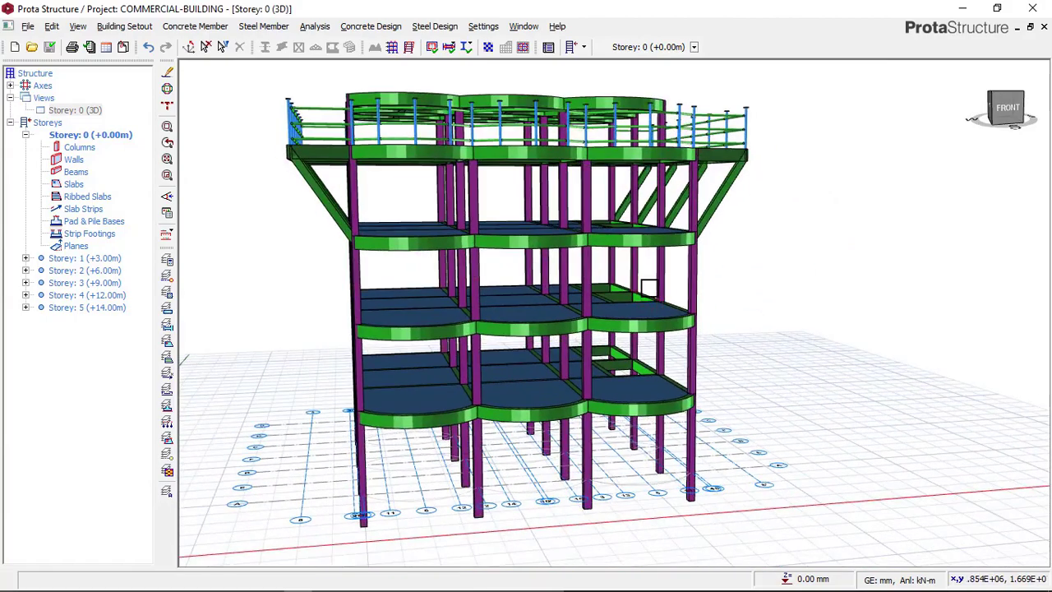
scroll(633, 426, down, 2)
middle_drag(587, 434, 568, 441)
scroll(567, 441, up, 3)
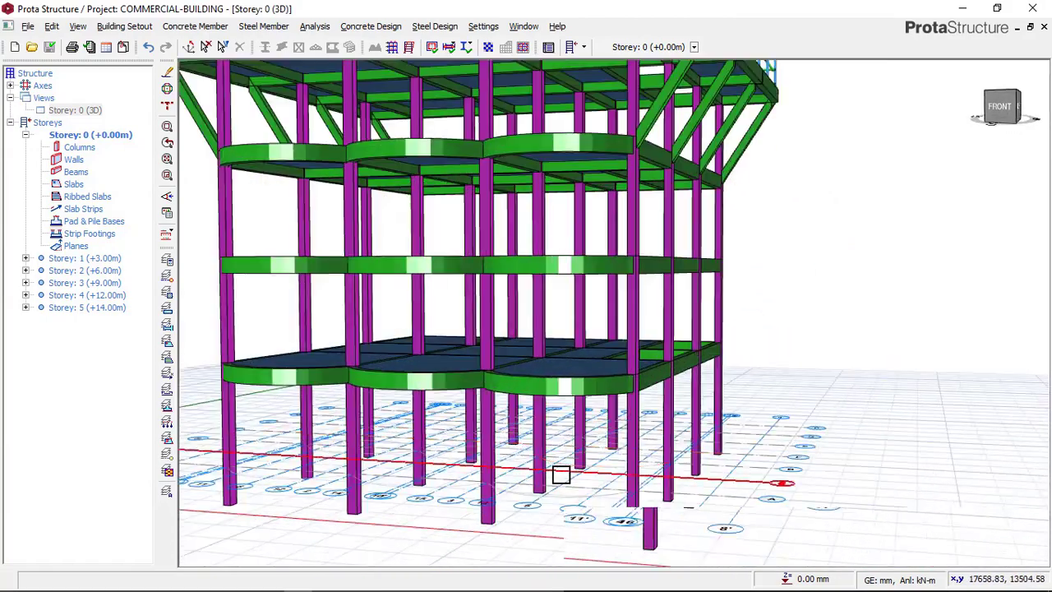
scroll(561, 476, down, 2)
scroll(575, 427, down, 2)
middle_drag(564, 364, 554, 355)
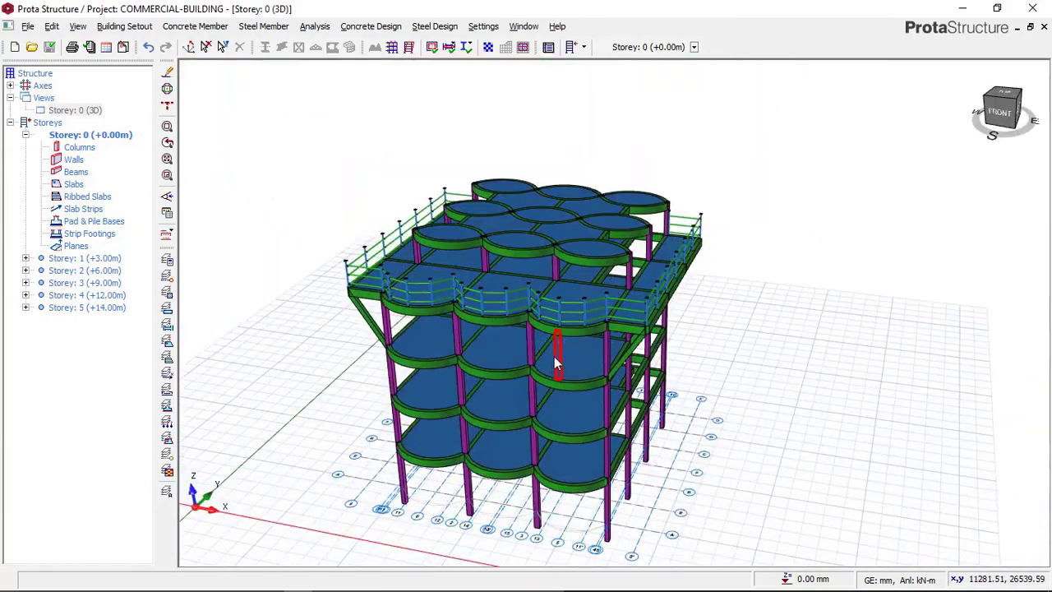
right_click(562, 339)
middle_drag(561, 257, 564, 259)
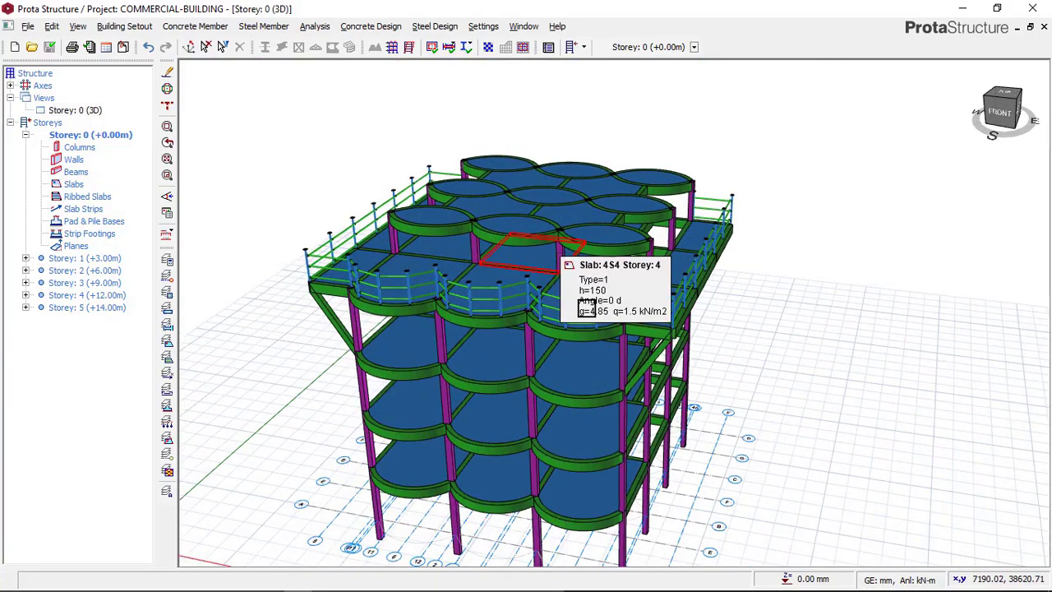
scroll(586, 306, down, 2)
middle_drag(616, 376, 530, 241)
scroll(555, 277, up, 2)
scroll(559, 280, down, 3)
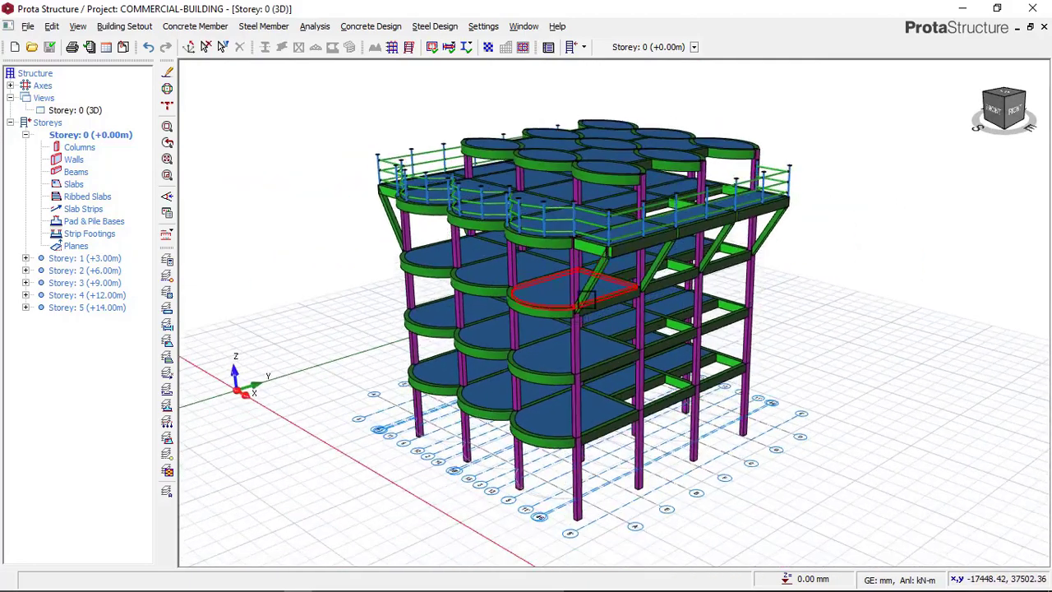
middle_drag(585, 303, 717, 355)
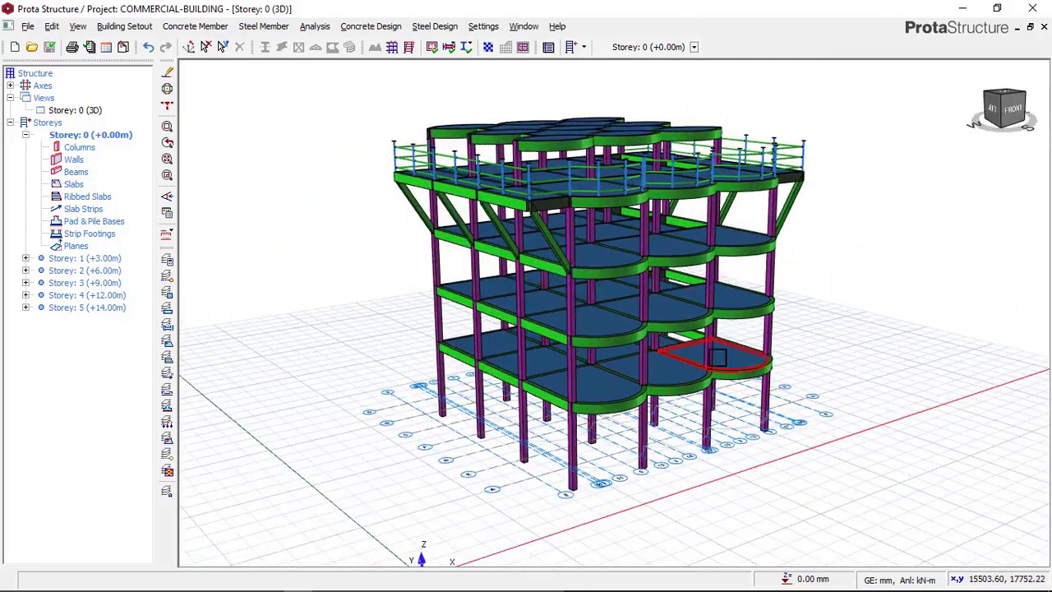
scroll(563, 336, up, 3)
scroll(506, 334, down, 2)
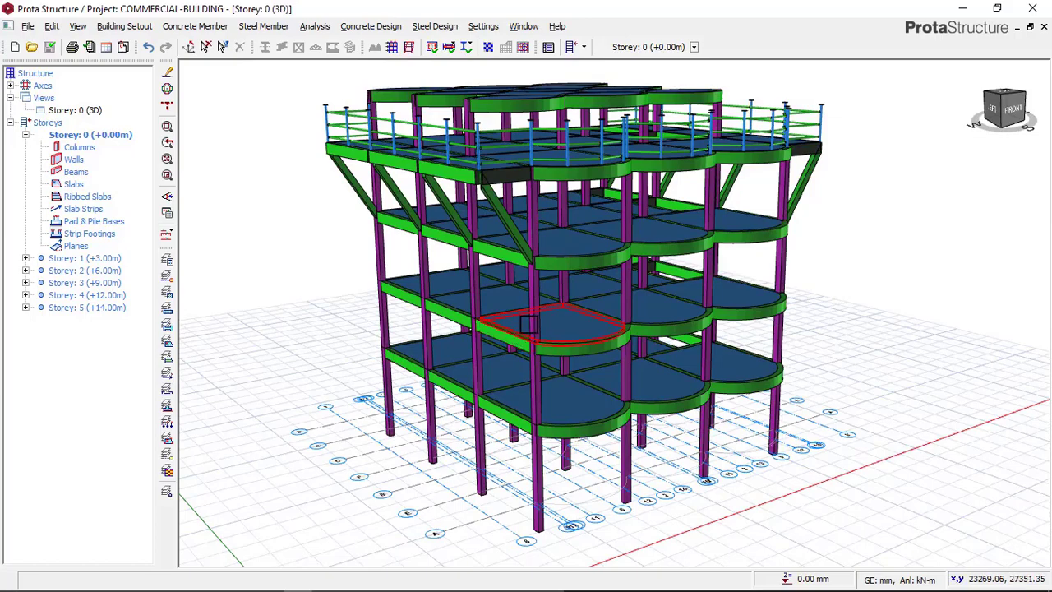
scroll(527, 325, down, 2)
scroll(718, 359, up, 2)
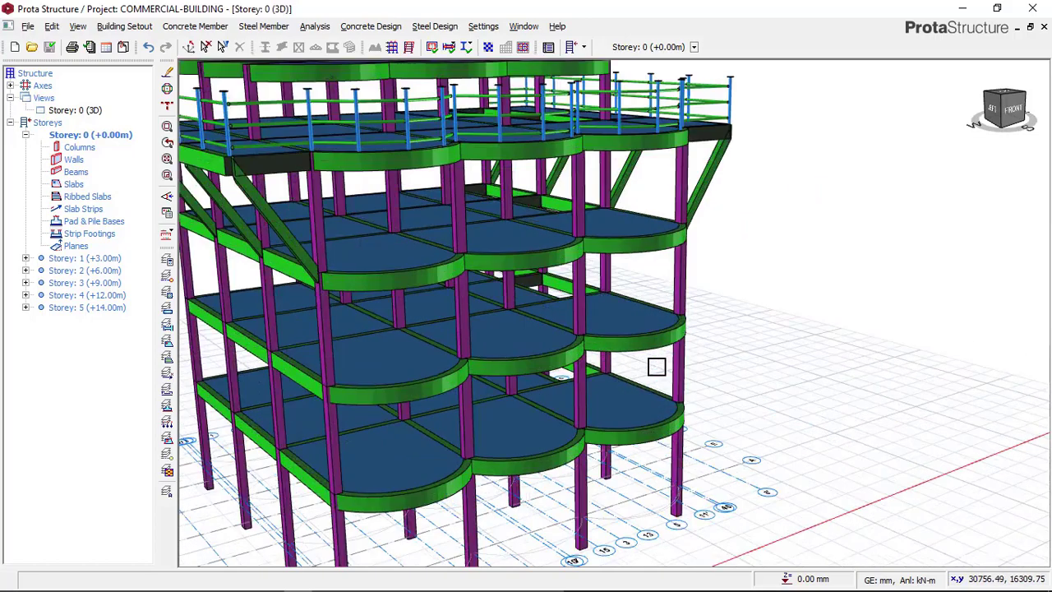
scroll(657, 364, down, 2)
middle_drag(657, 364, 575, 371)
middle_drag(680, 347, 570, 332)
scroll(570, 227, up, 2)
scroll(570, 332, down, 2)
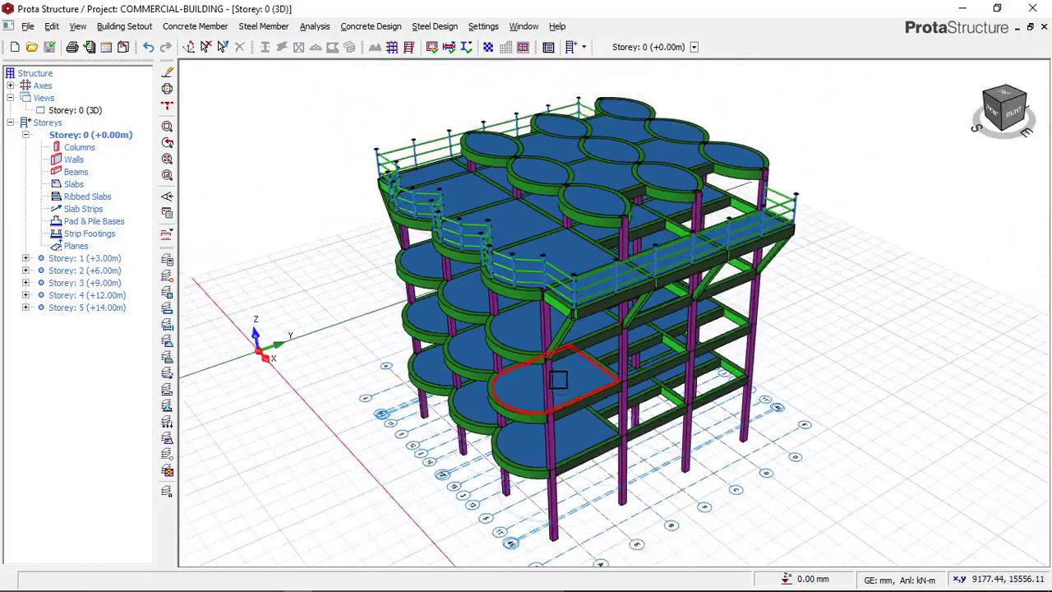
middle_drag(556, 376, 579, 364)
scroll(560, 319, up, 3)
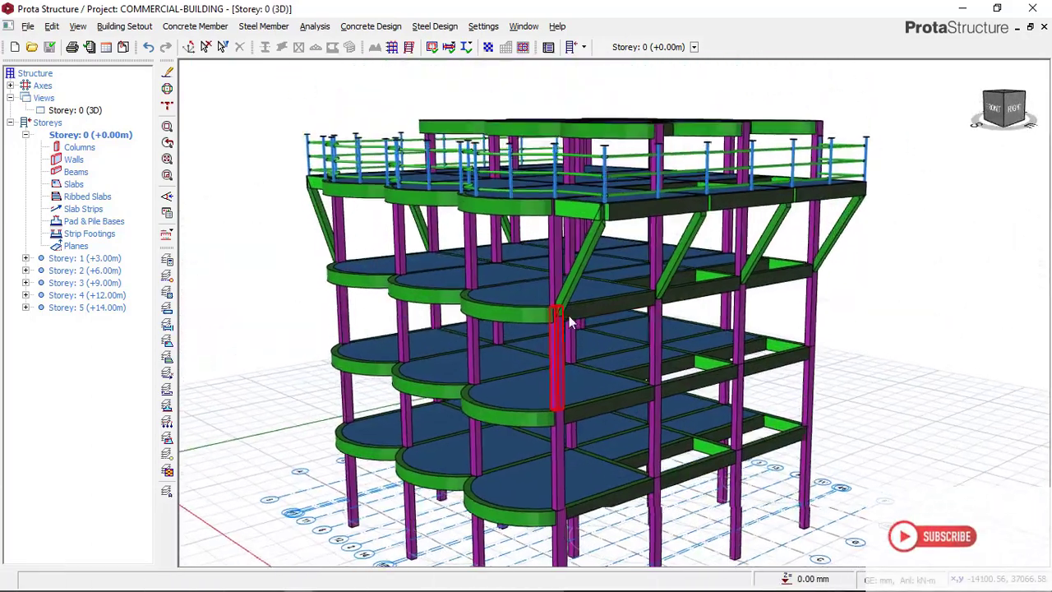
scroll(577, 307, down, 2)
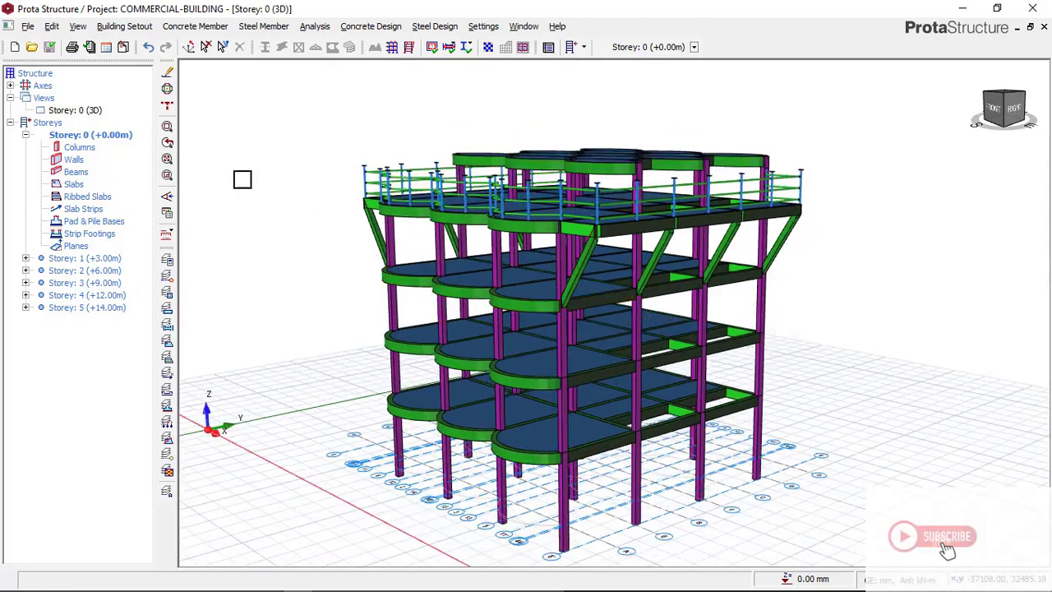
Recolour the Storey 0 3D model by Design Status in Visual Interrogation
click(168, 215)
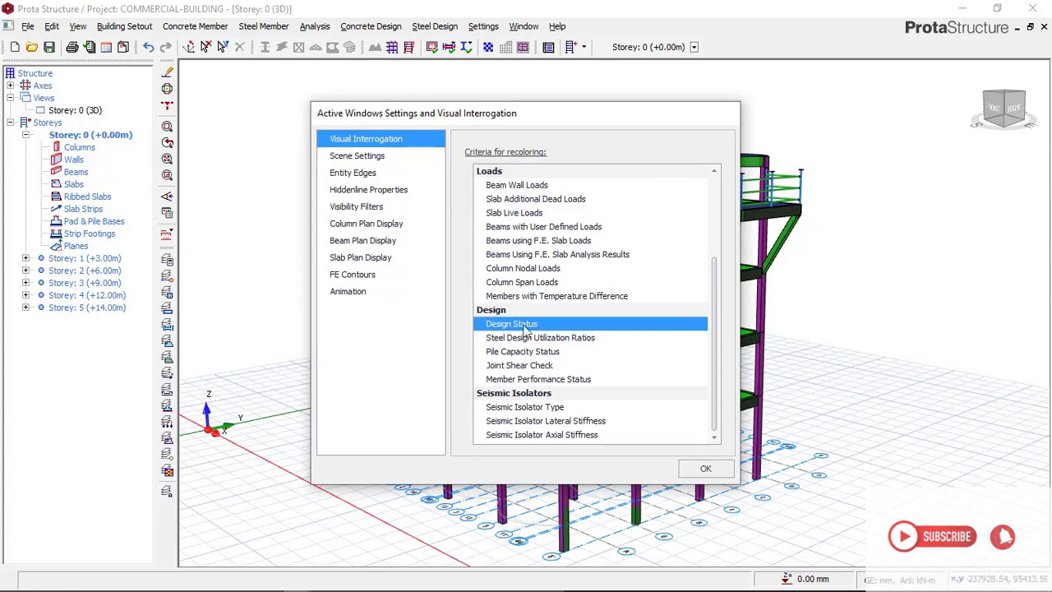
click(707, 468)
middle_drag(460, 288, 409, 233)
scroll(579, 234, up, 4)
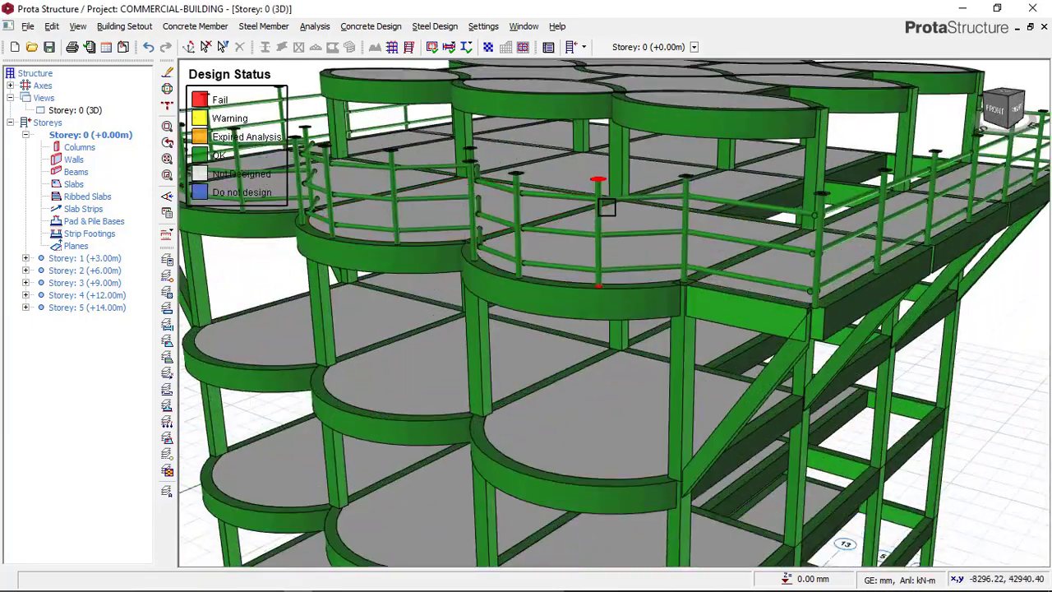
scroll(639, 329, down, 2)
scroll(593, 288, up, 2)
scroll(593, 288, down, 3)
Orbit the building round to a near-front view to confirm members are marked OK
middle_drag(593, 288, 637, 321)
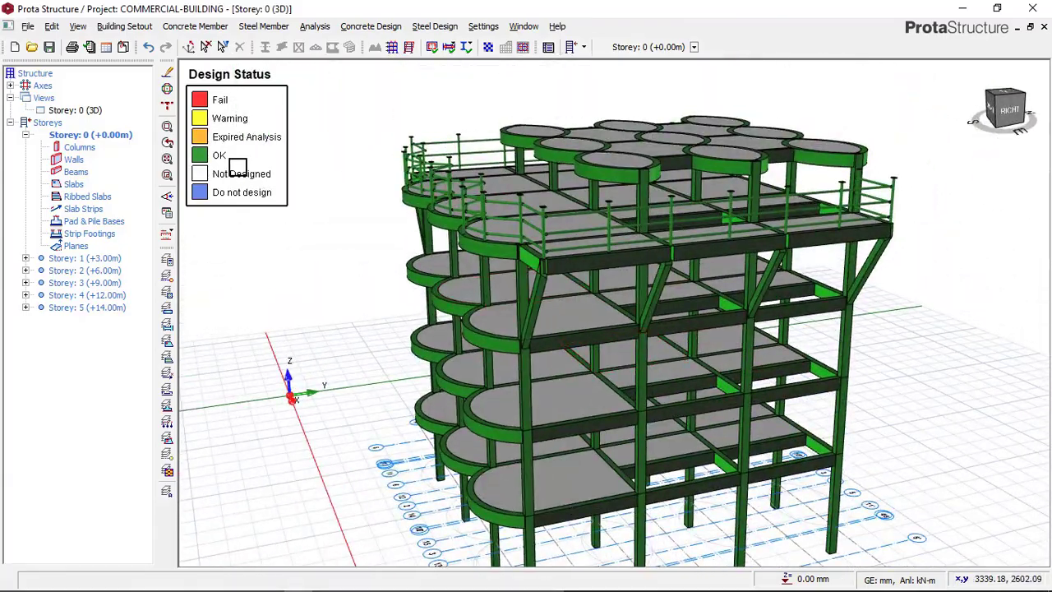
middle_drag(536, 241, 591, 273)
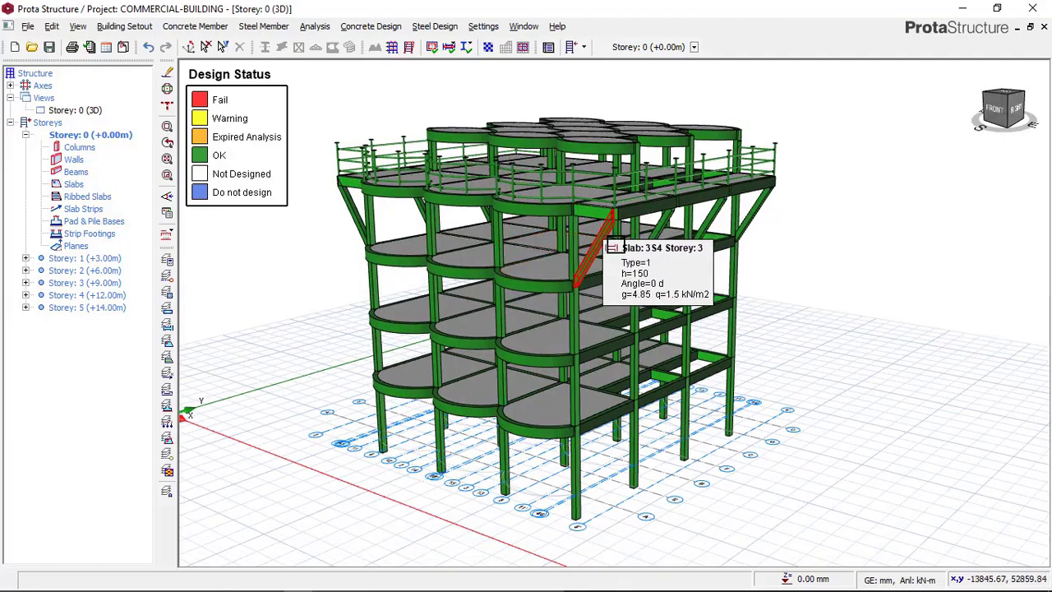
mouse_move(573, 304)
middle_down()
mouse_move(622, 271)
mouse_move(575, 321)
mouse_move(599, 329)
mouse_move(575, 306)
middle_up()
middle_drag(628, 332, 575, 308)
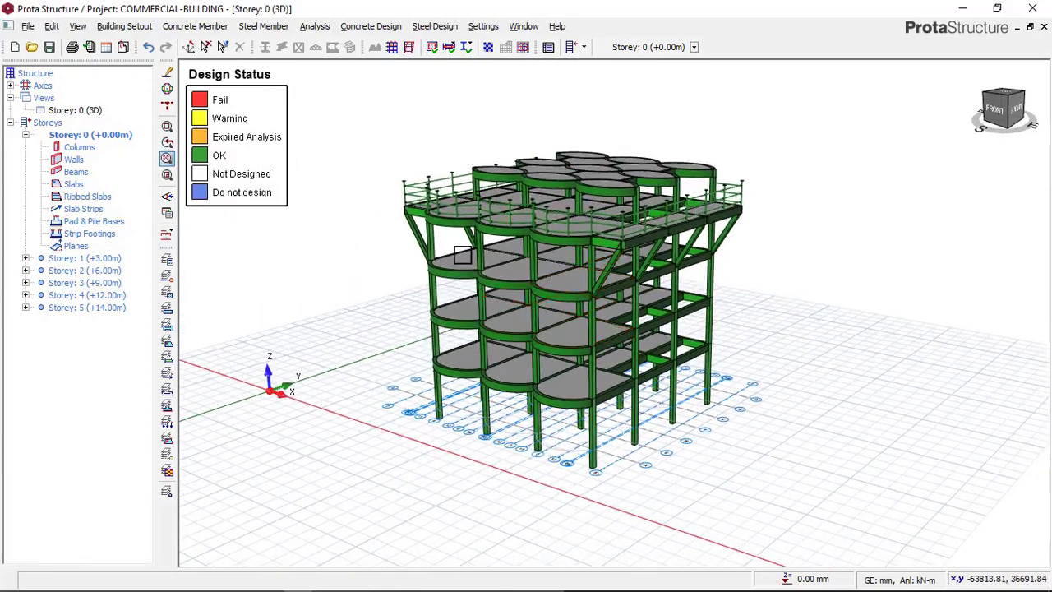
scroll(603, 367, up, 4)
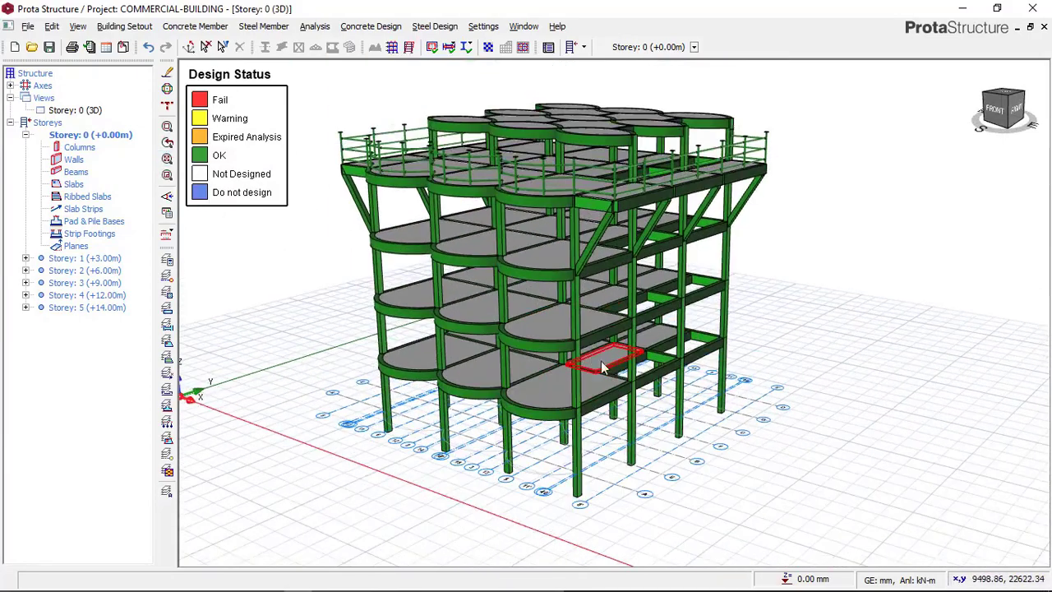
middle_drag(602, 367, 576, 240)
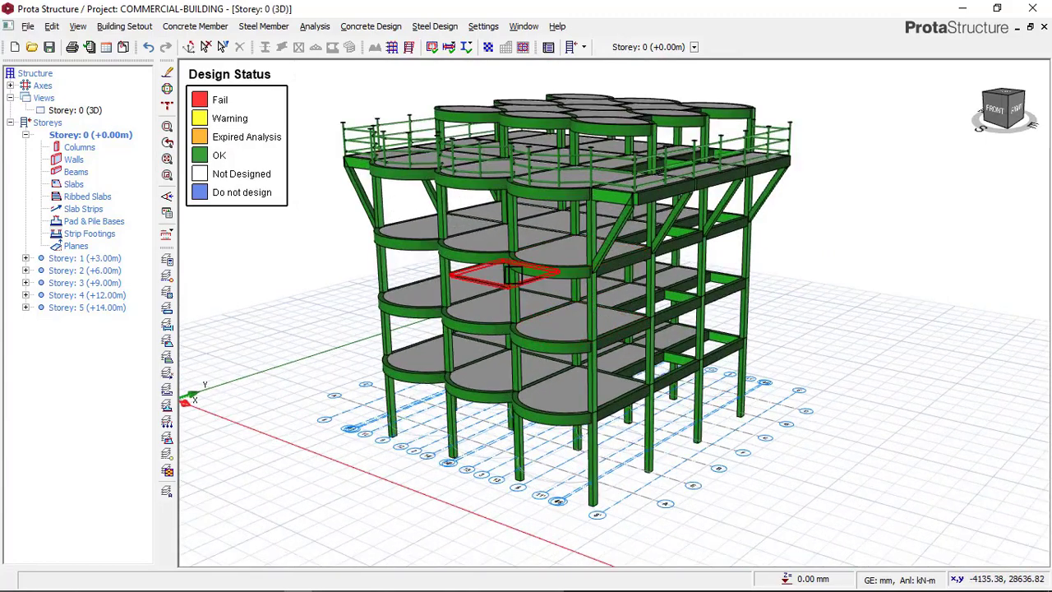
Set the recolouring criterion to None, then select the Storey: 0 (3D) view
middle_drag(511, 275, 511, 259)
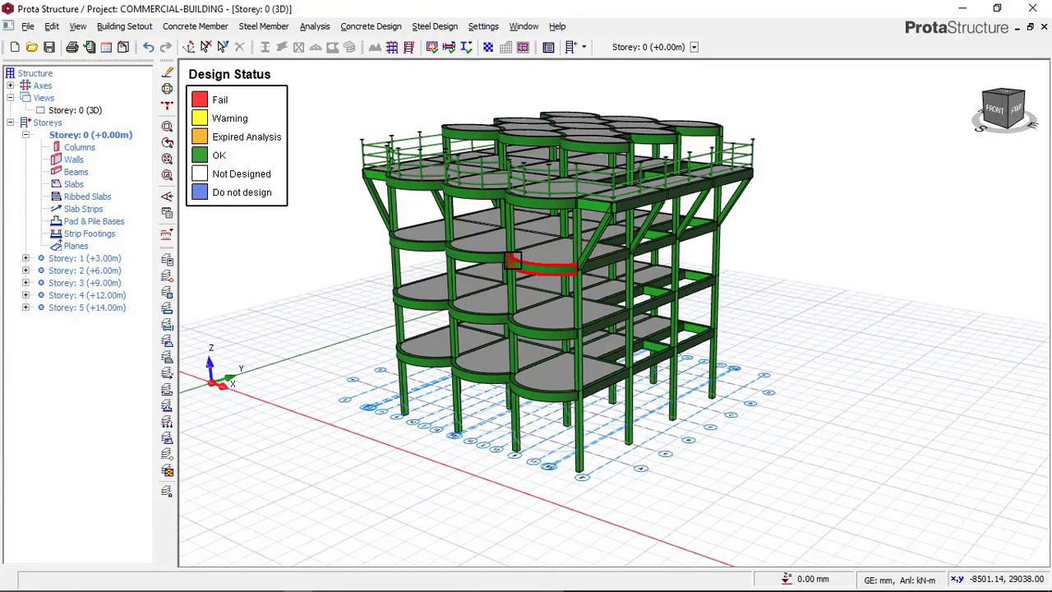
click(166, 213)
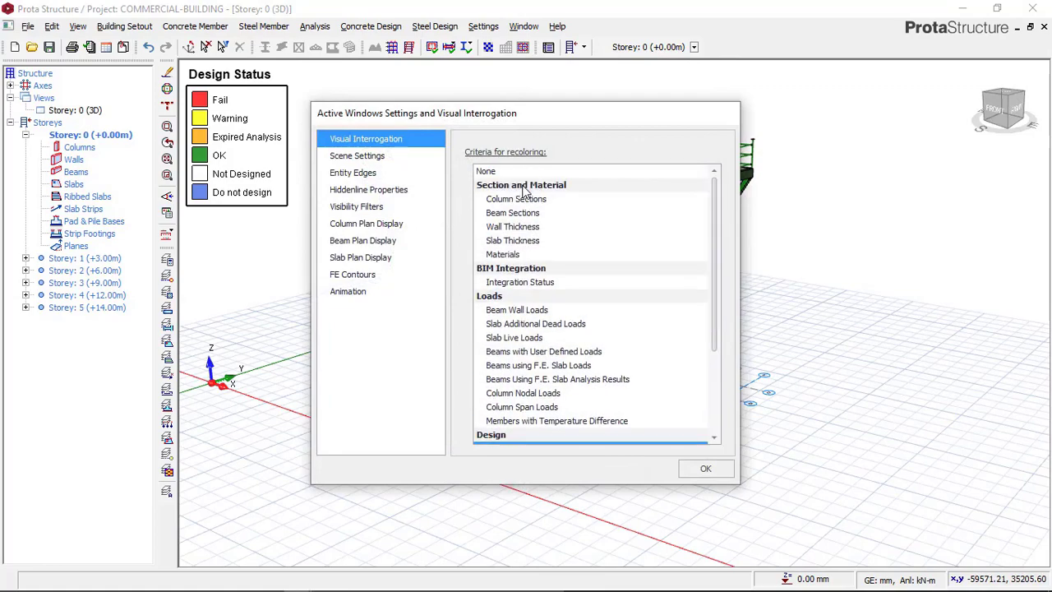
click(507, 172)
click(705, 468)
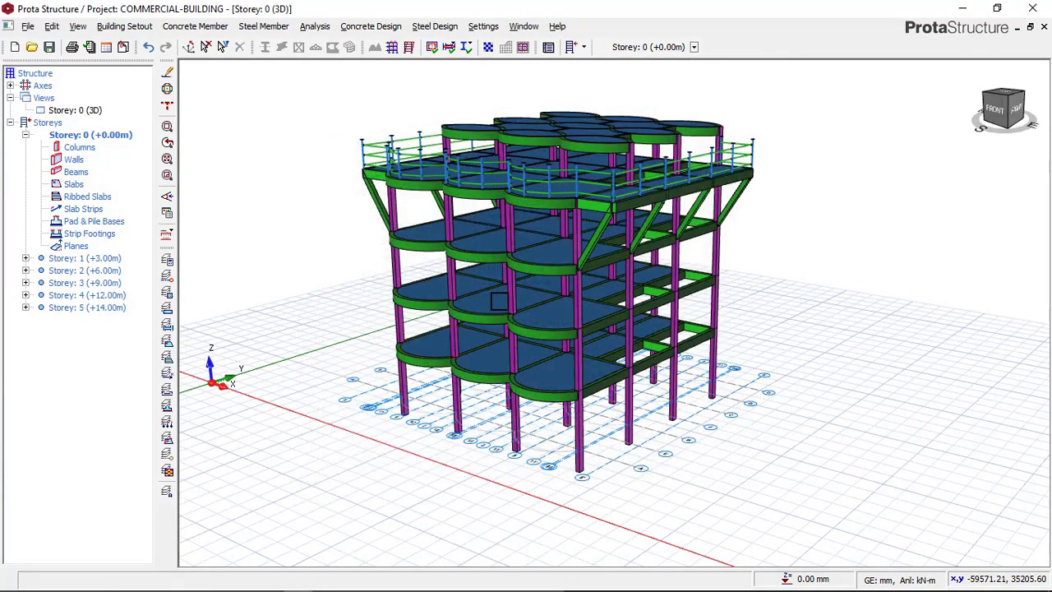
scroll(477, 331, up, 5)
click(76, 110)
right_click(79, 113)
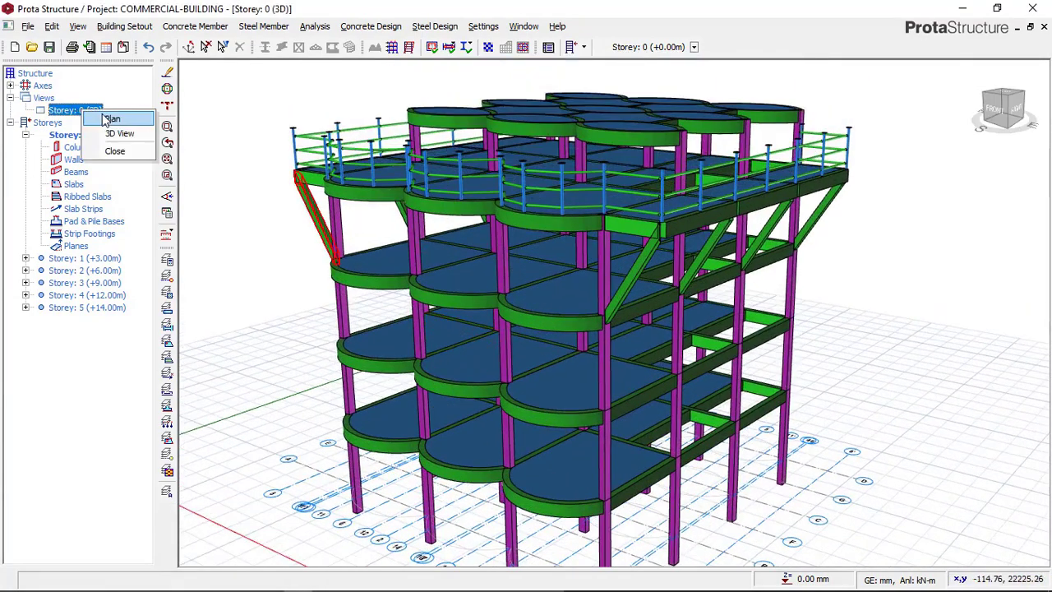
click(111, 120)
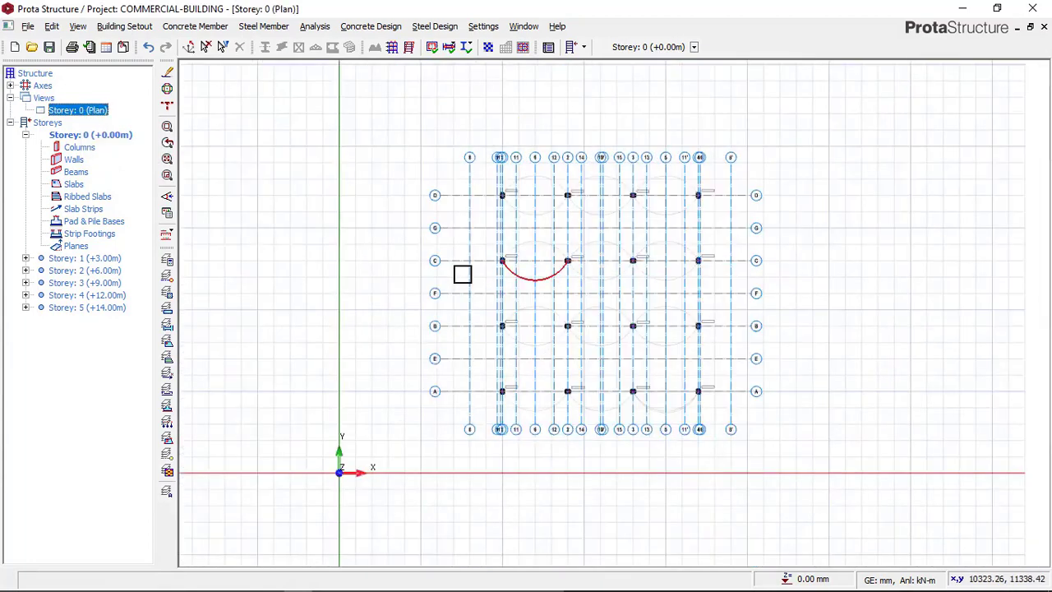
scroll(594, 209, up, 3)
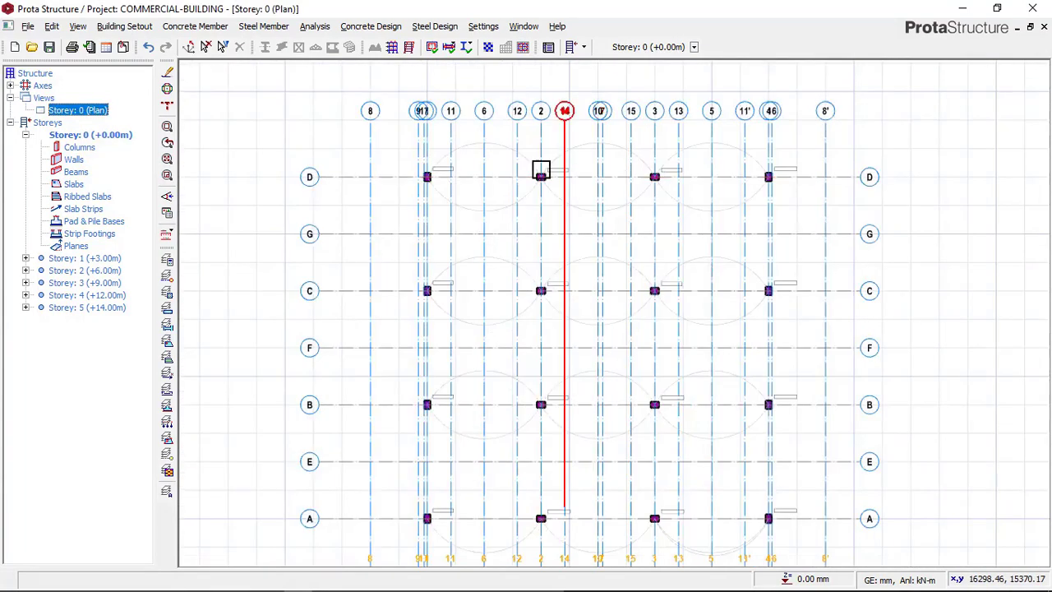
double_click(103, 138)
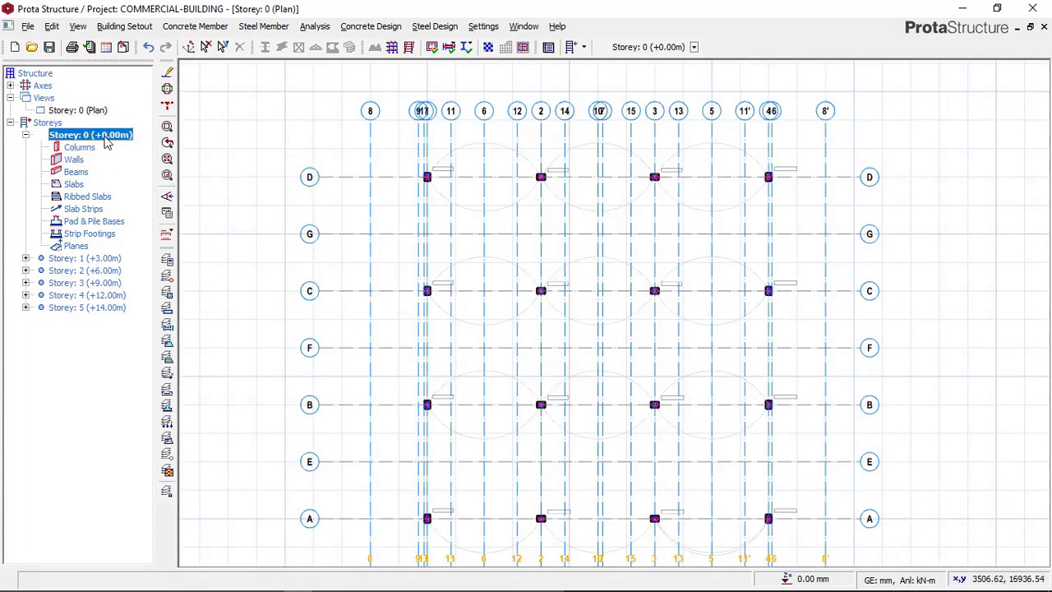
scroll(509, 197, up, 3)
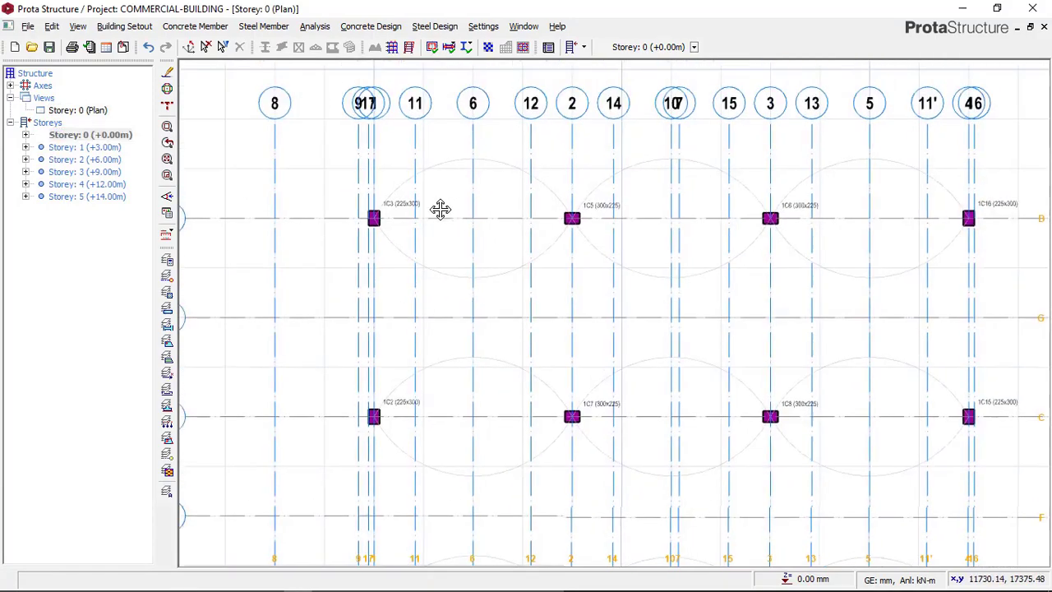
scroll(438, 209, down, 2)
scroll(380, 238, up, 4)
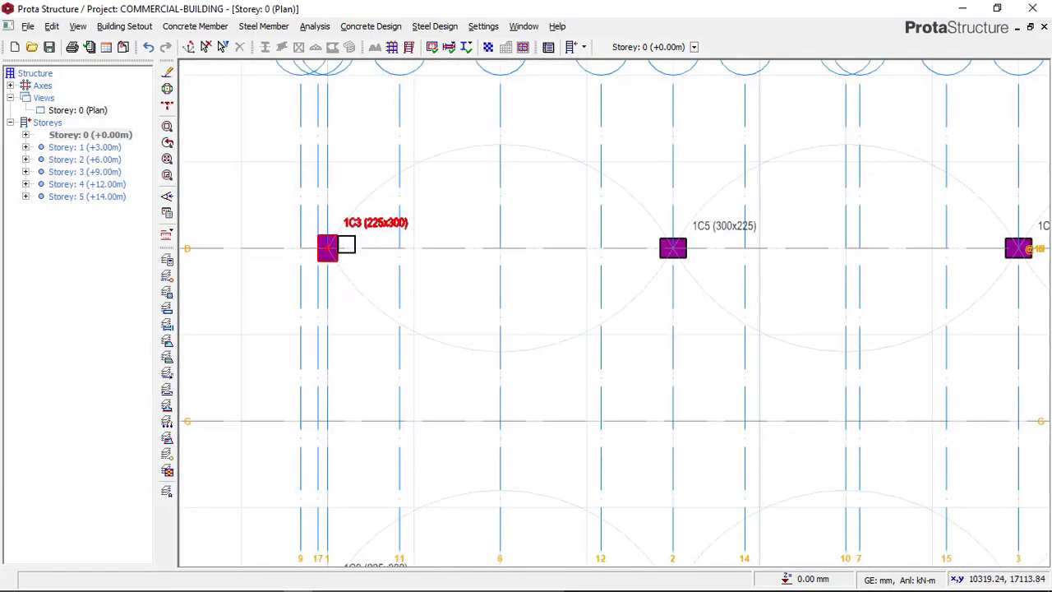
scroll(345, 244, down, 3)
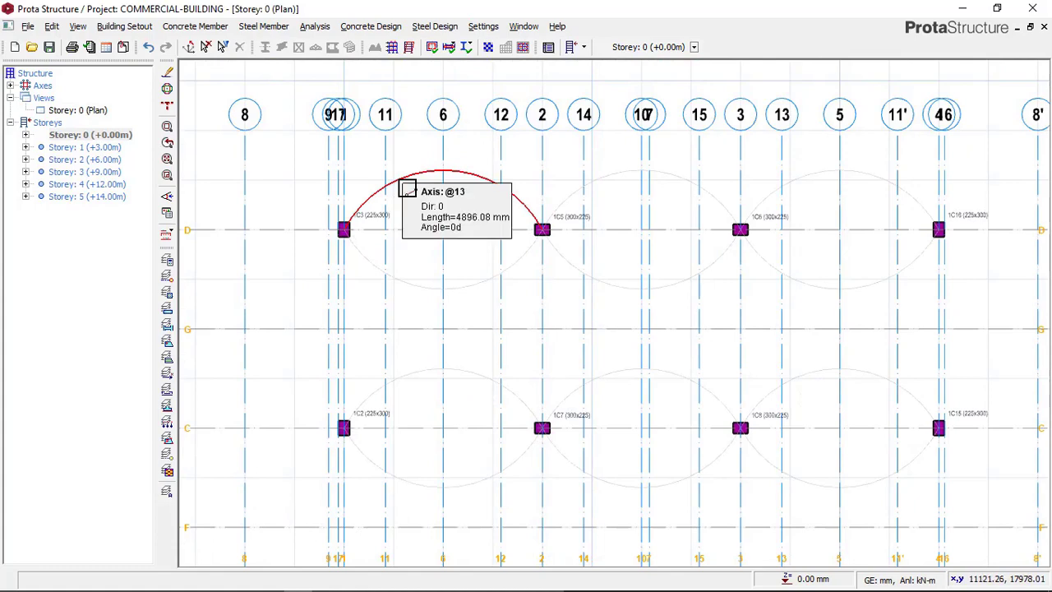
scroll(584, 239, down, 2)
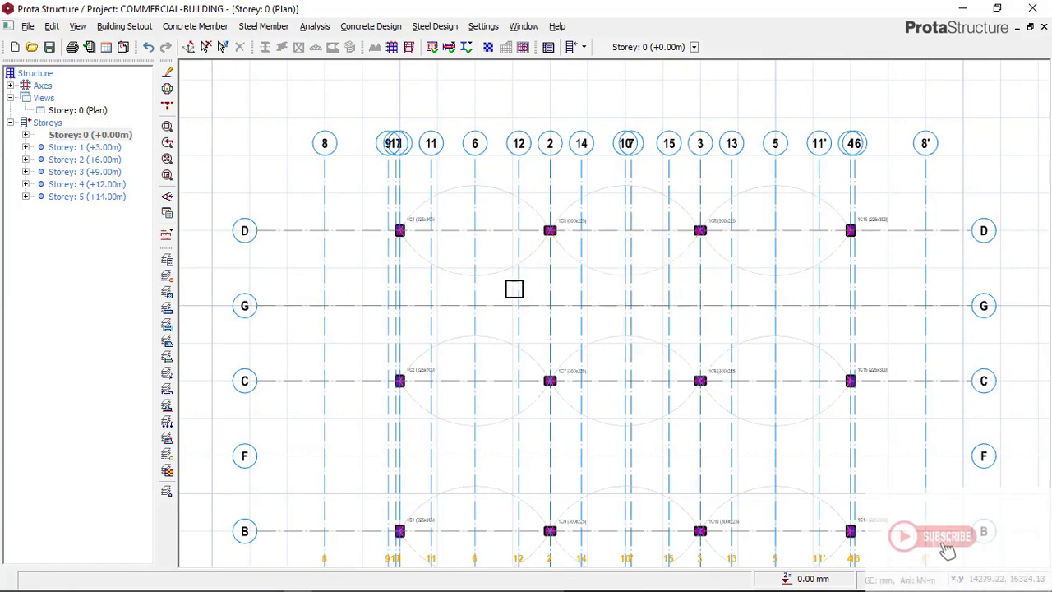
scroll(561, 211, up, 3)
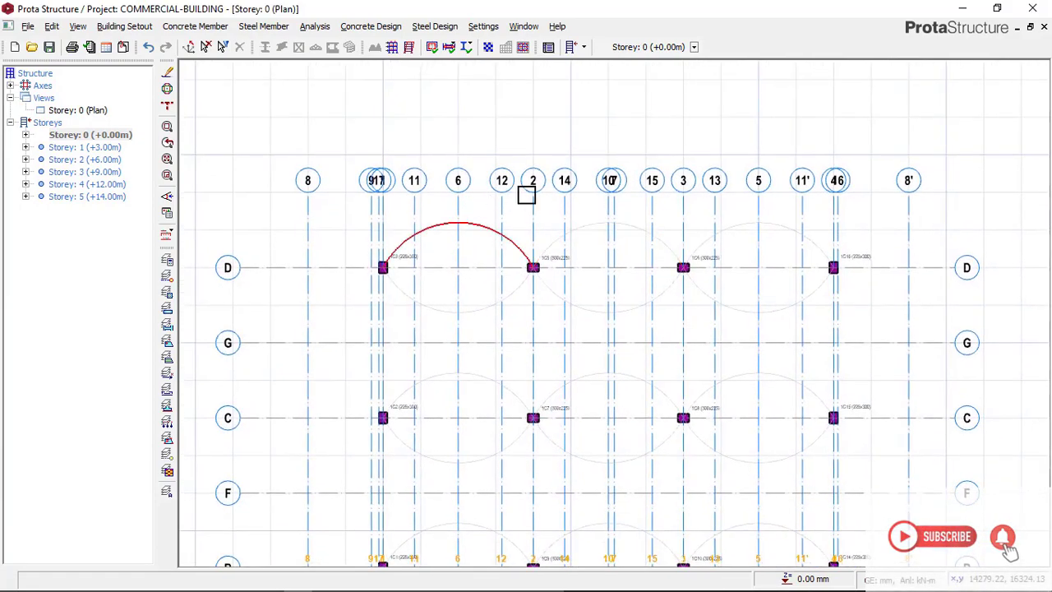
scroll(460, 274, down, 5)
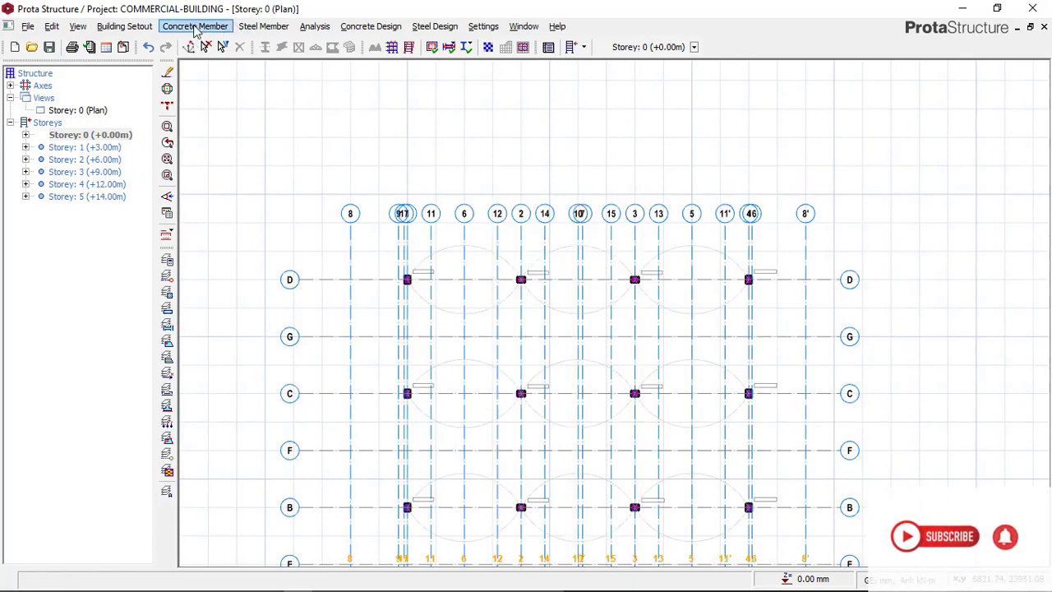
Start the Concrete Beam tool with a 225 mm wide, 750 mm deep section
click(196, 27)
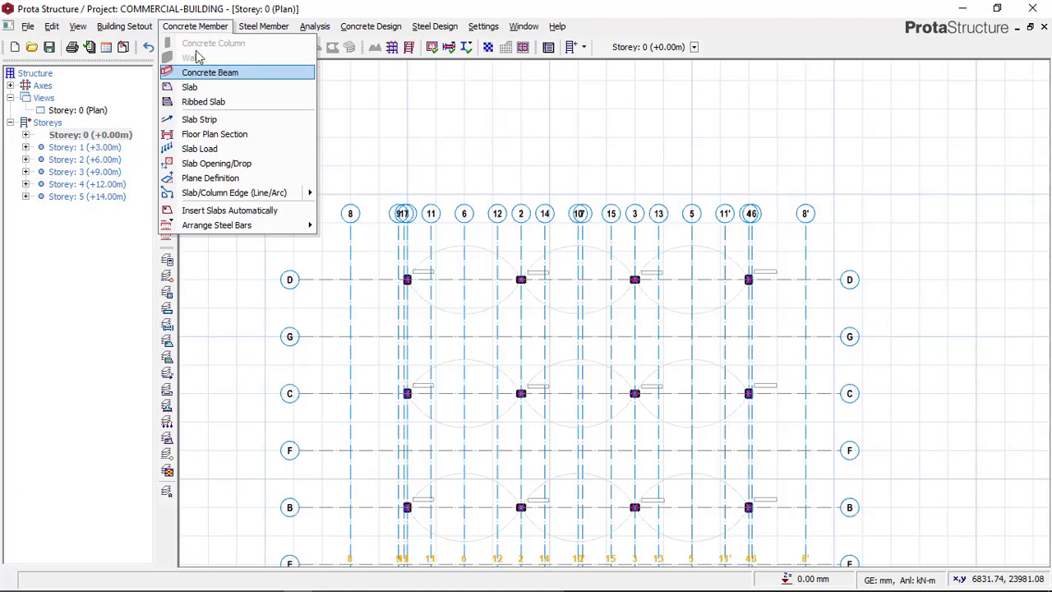
click(203, 75)
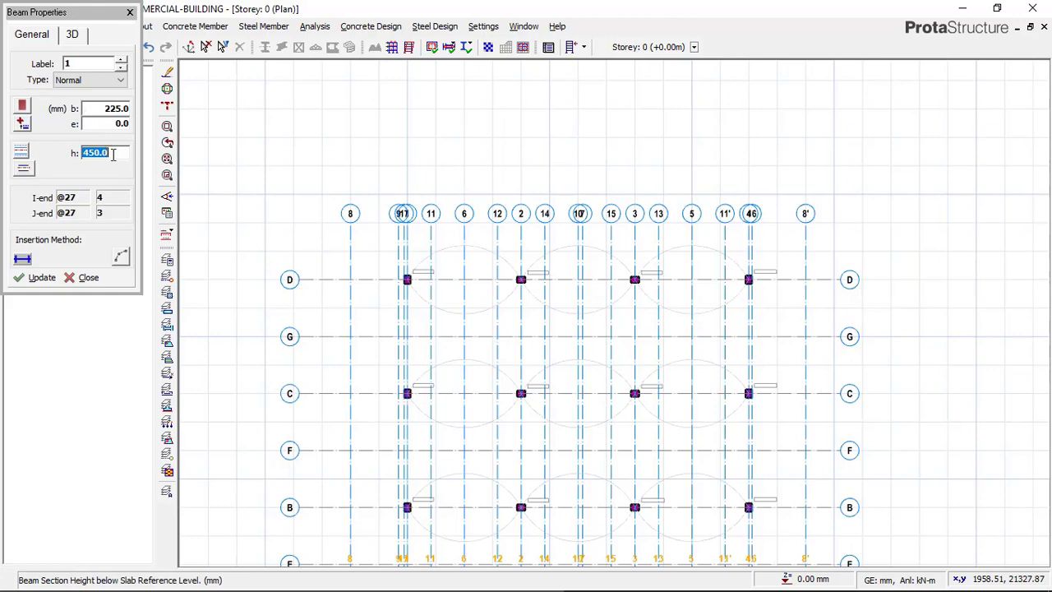
click(114, 161)
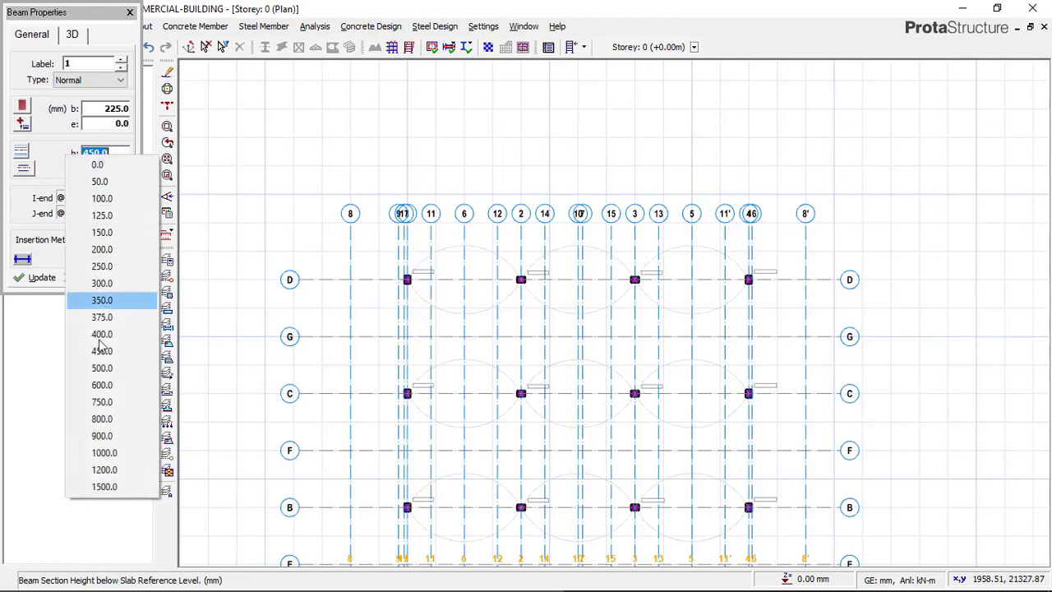
click(102, 402)
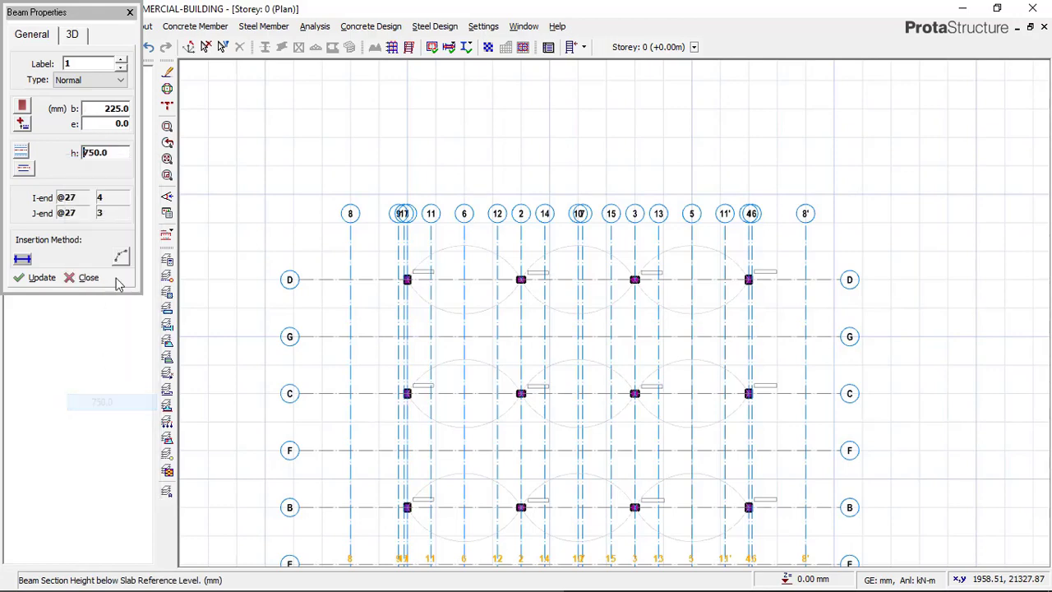
click(116, 108)
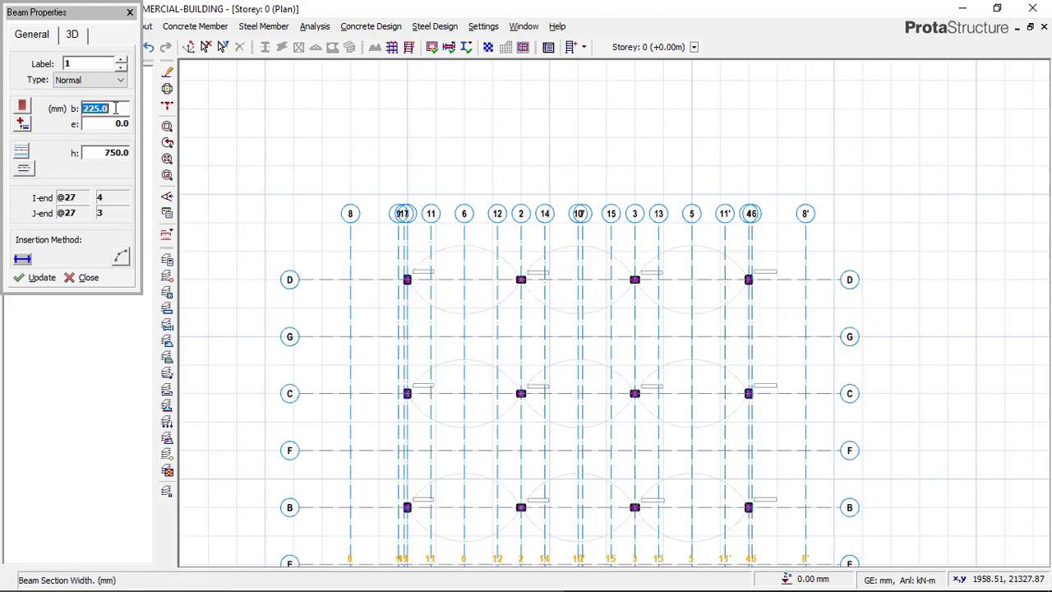
click(119, 156)
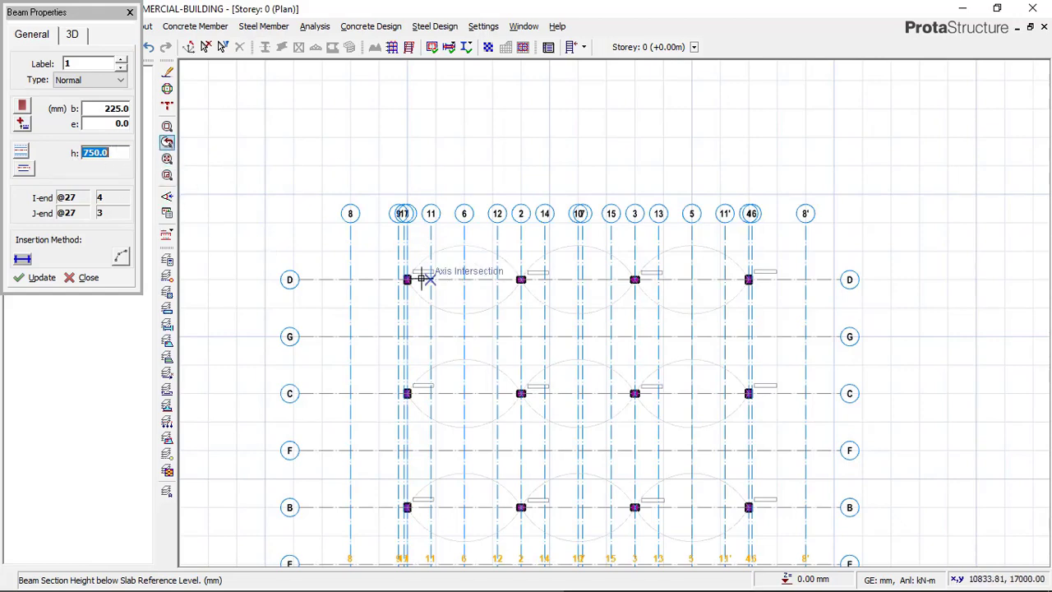
Draw beams along axis D from column 1C3 through 1C5 and 1C6 to 1C16
scroll(421, 279, up, 2)
scroll(380, 252, up, 2)
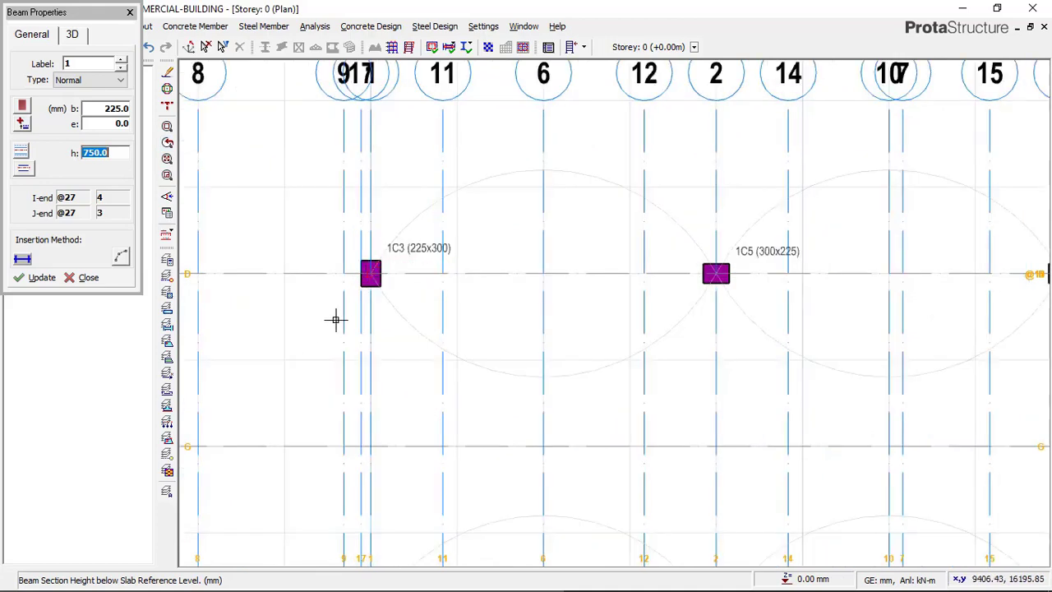
click(385, 245)
scroll(321, 298, down, 2)
scroll(604, 247, up, 2)
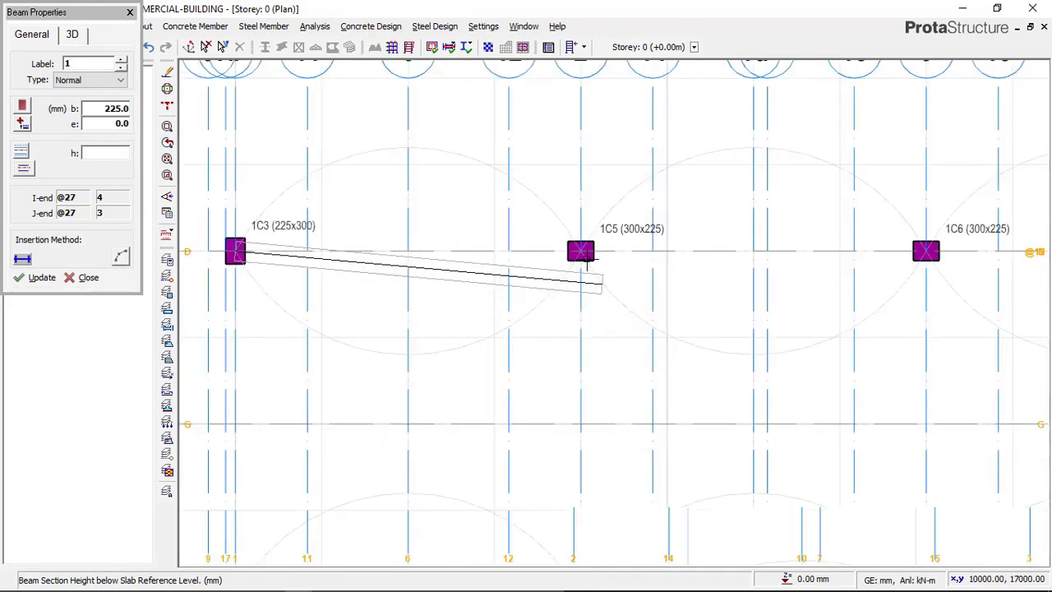
click(546, 332)
scroll(488, 291, down, 1)
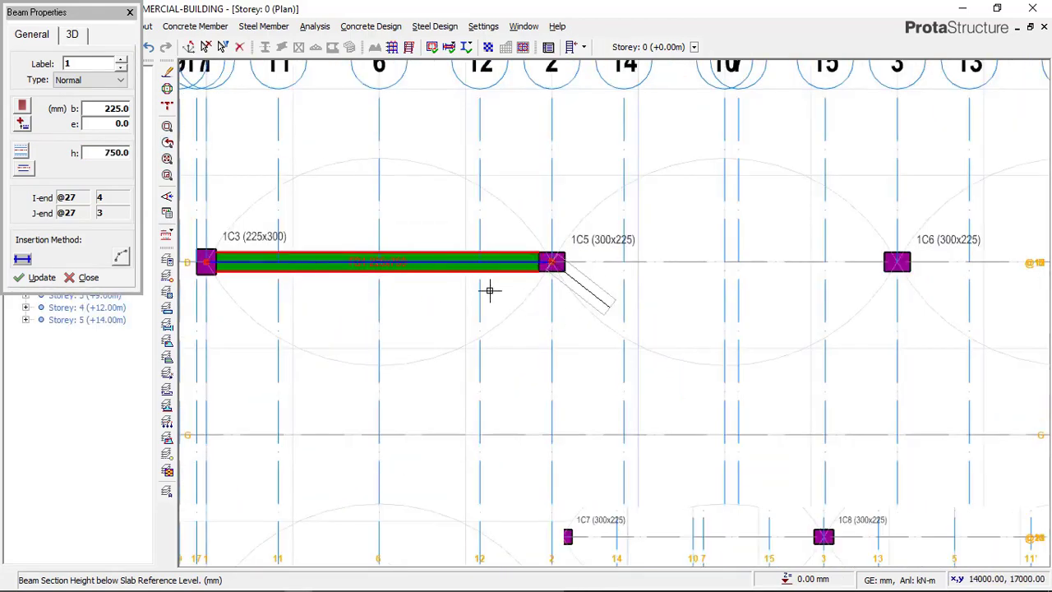
scroll(383, 202, down, 1)
scroll(408, 269, up, 4)
scroll(408, 268, up, 2)
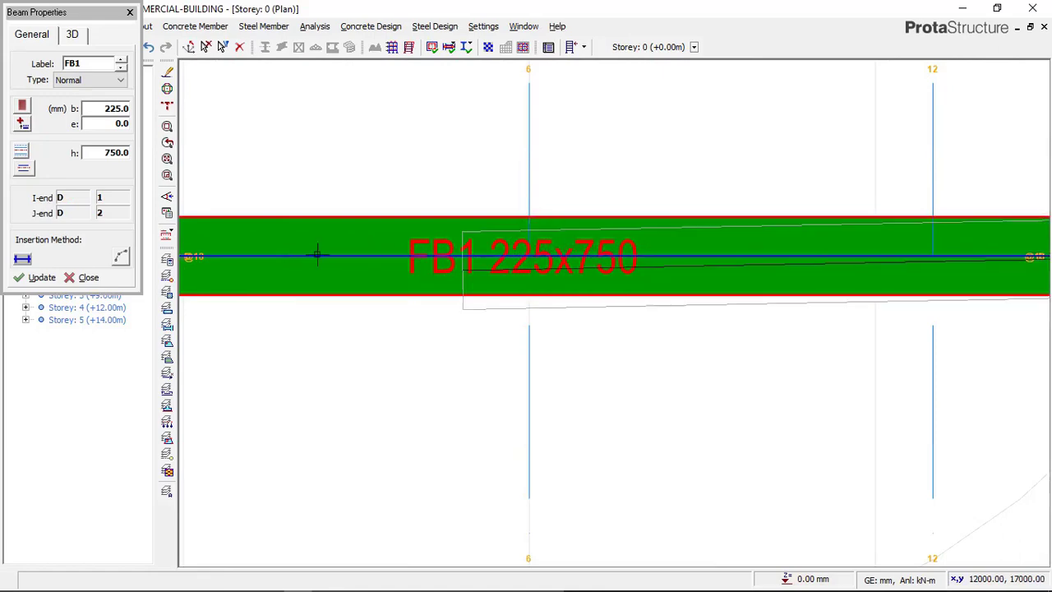
scroll(314, 188, down, 6)
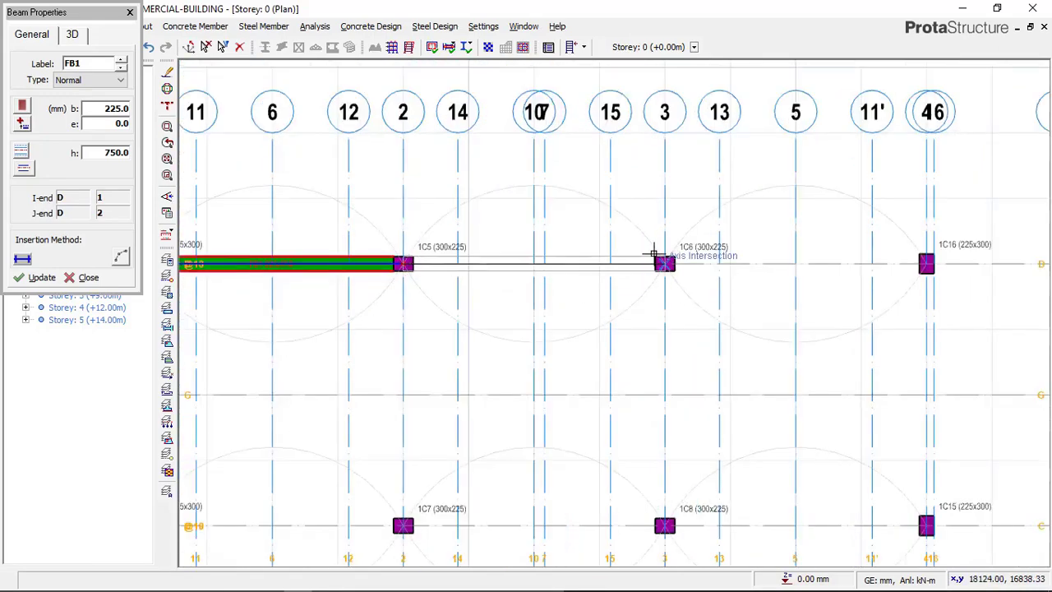
click(660, 259)
scroll(920, 261, up, 2)
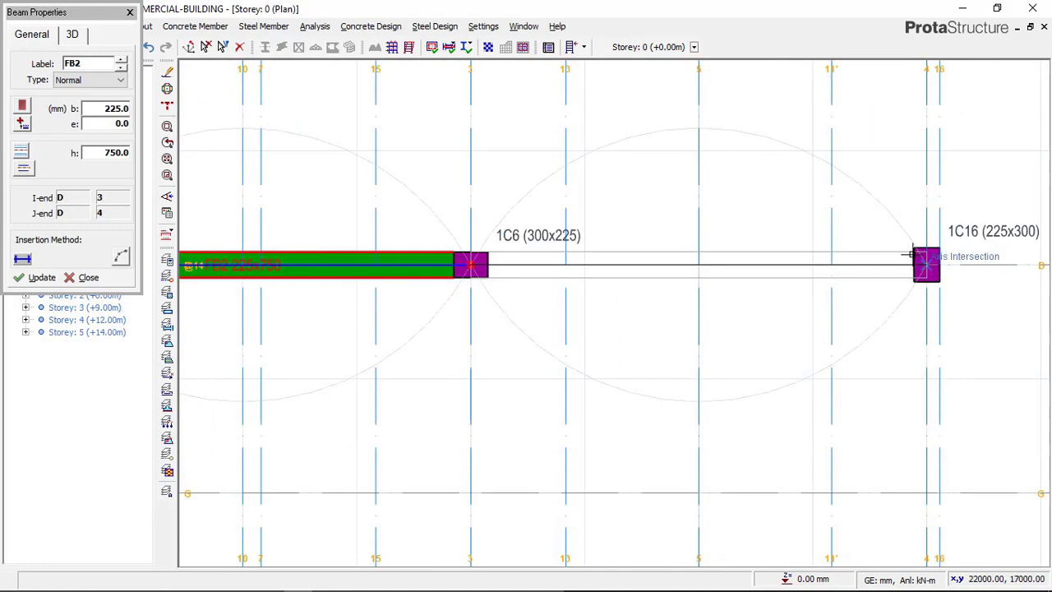
click(912, 256)
Continue the beams down axis 4 through columns 1C15 and 1C14 to 1C13
scroll(887, 230, down, 5)
scroll(879, 312, up, 5)
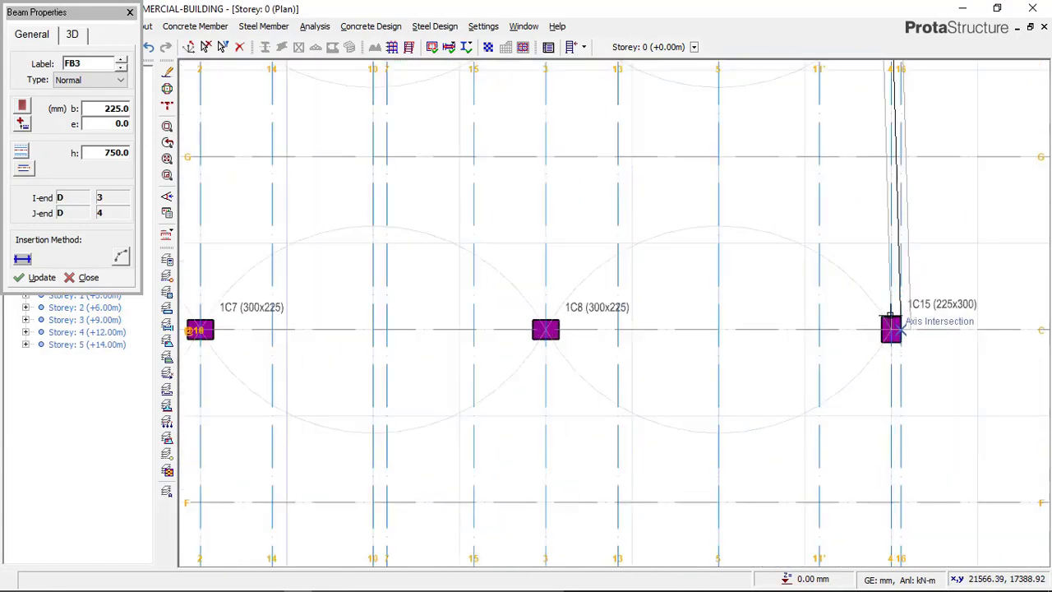
click(876, 317)
scroll(859, 460, down, 3)
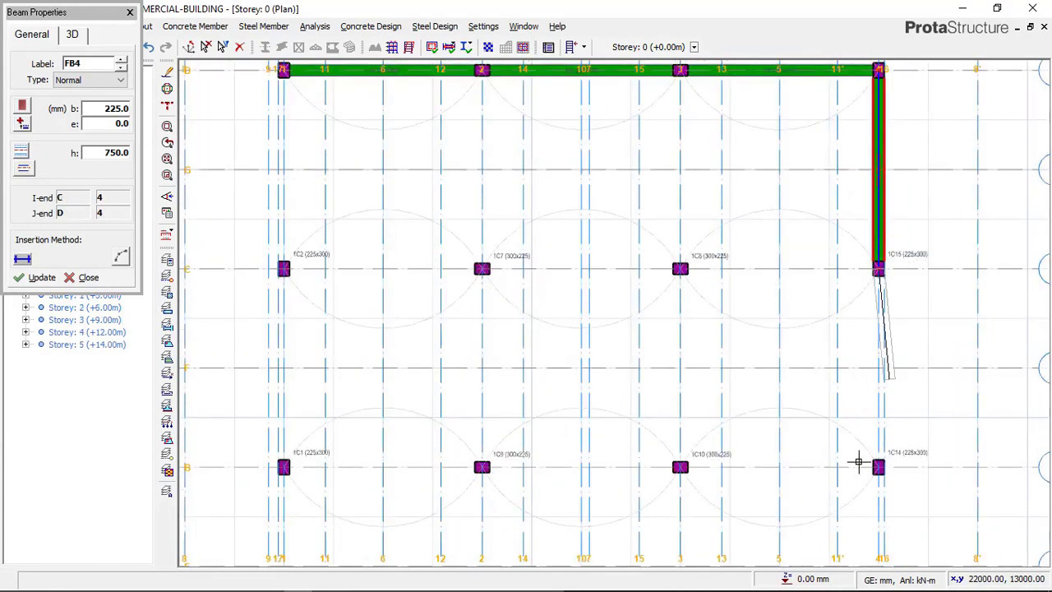
scroll(865, 460, up, 5)
click(886, 443)
scroll(855, 287, down, 3)
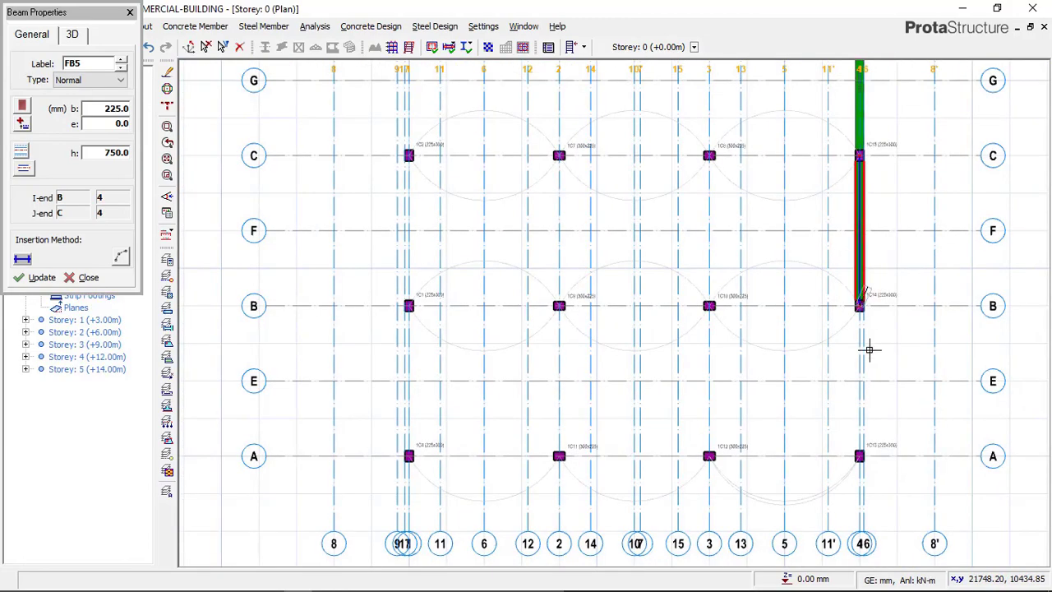
scroll(850, 431, up, 5)
scroll(850, 413, up, 2)
click(865, 428)
Draw beams along axis A through columns 1C12 and 1C11 to 1C4
scroll(866, 429, down, 2)
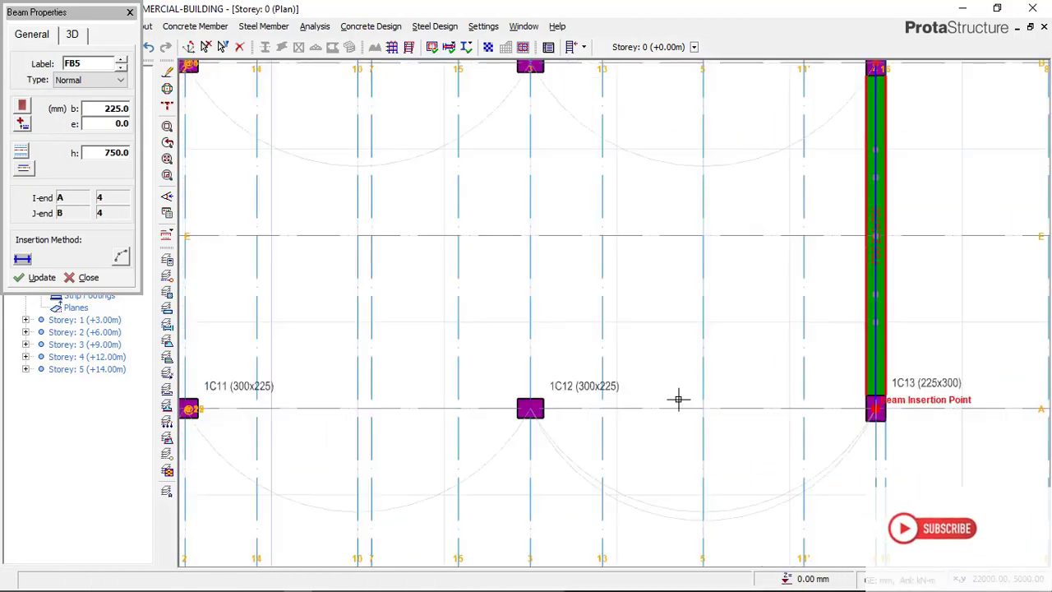
scroll(514, 411, up, 4)
click(509, 412)
scroll(868, 348, down, 3)
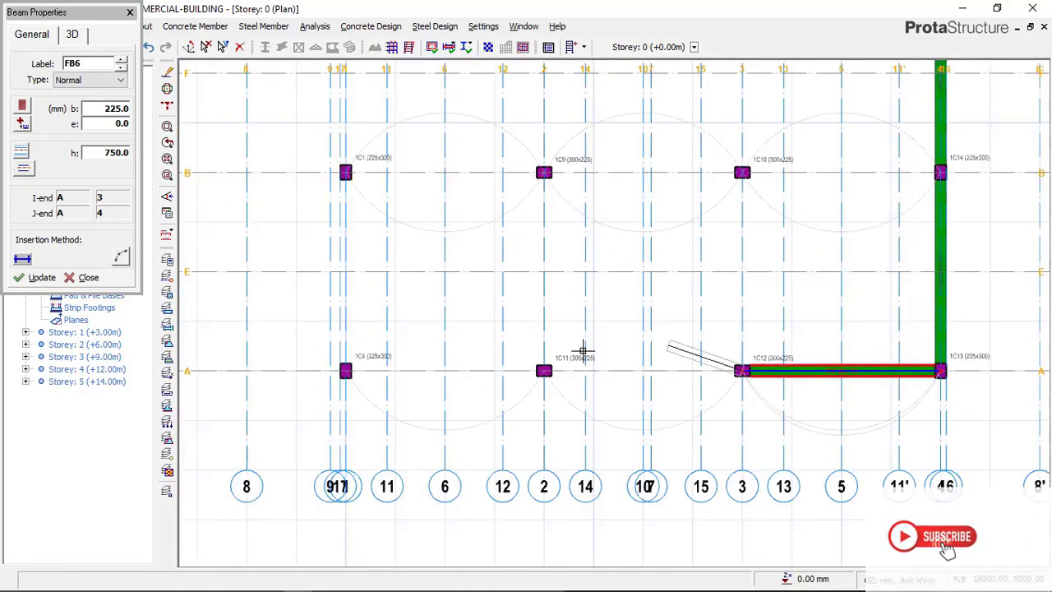
scroll(518, 366, up, 5)
click(520, 366)
scroll(747, 333, down, 3)
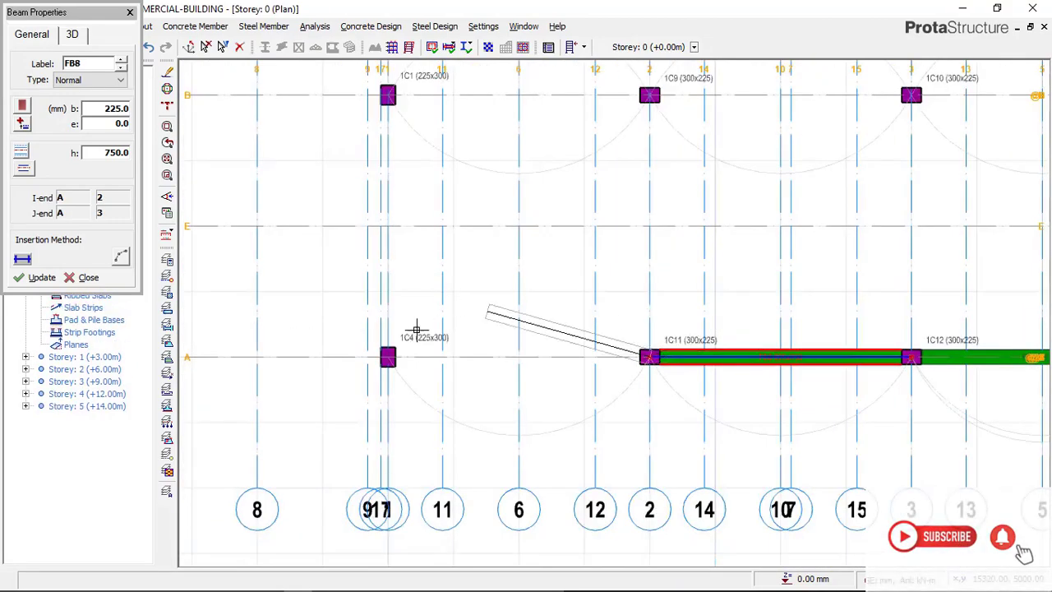
scroll(403, 345, up, 5)
click(378, 369)
Run beams up axis 1 through 1C1 and 1C2, closing the perimeter at 1C3
scroll(386, 362, down, 3)
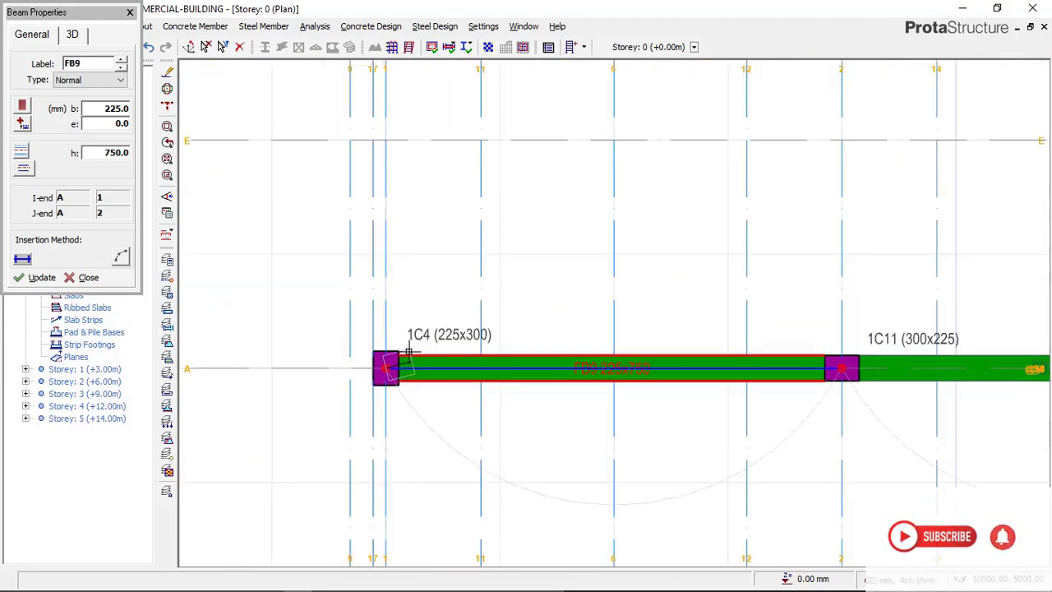
scroll(372, 290, up, 2)
scroll(372, 291, up, 3)
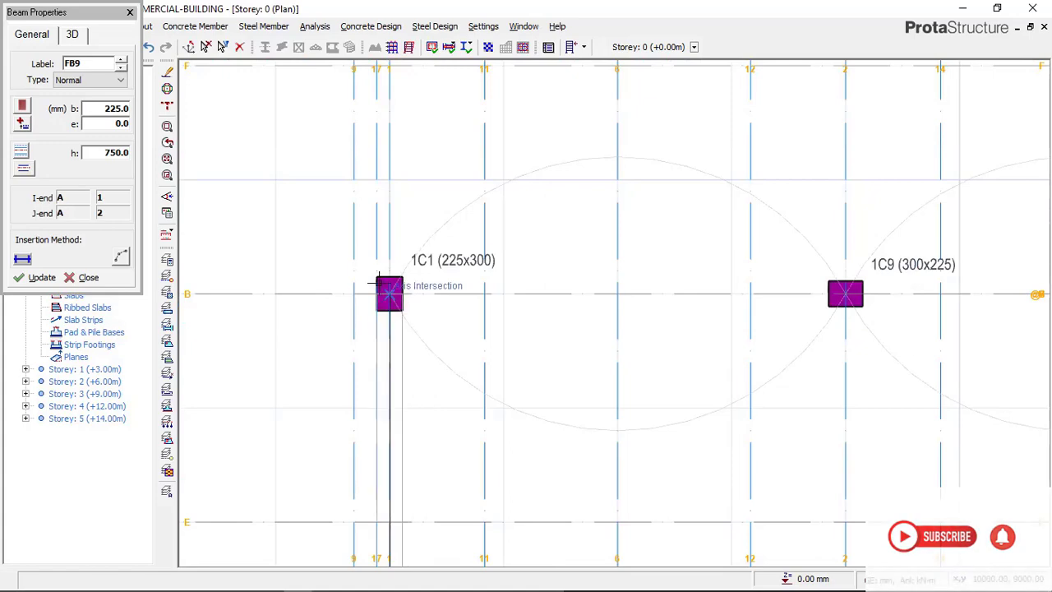
click(389, 295)
scroll(471, 411, down, 2)
scroll(402, 227, up, 3)
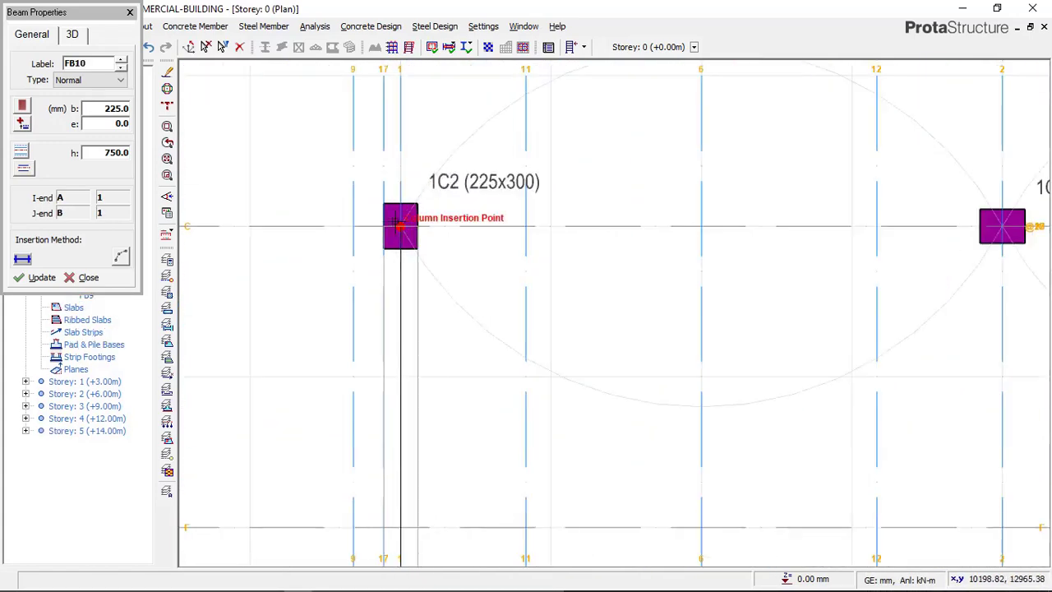
click(402, 227)
scroll(449, 262, down, 3)
scroll(449, 262, down, 2)
click(419, 184)
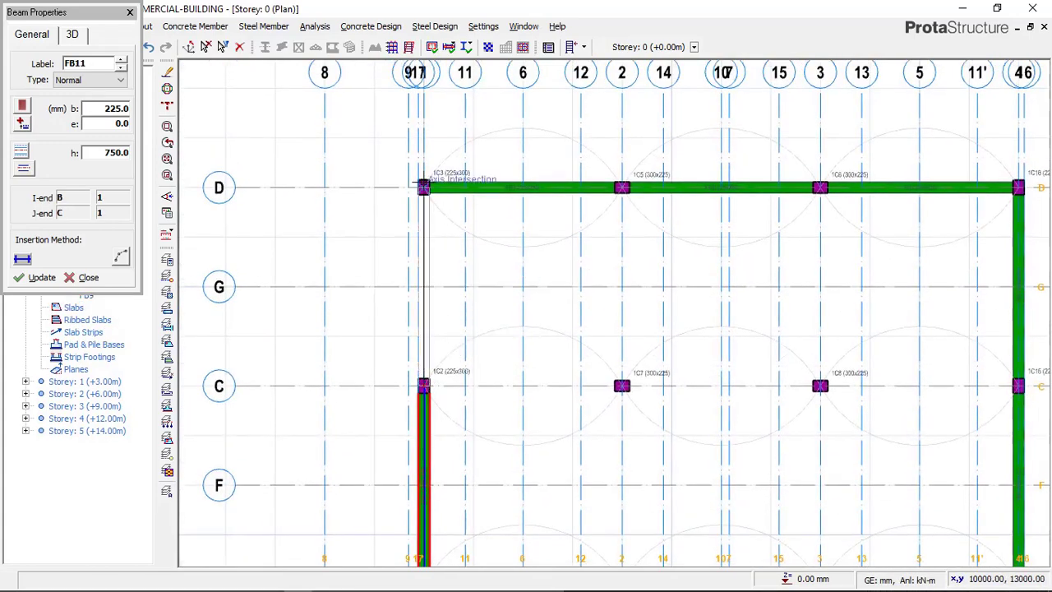
scroll(408, 176, up, 3)
click(415, 184)
scroll(415, 184, down, 3)
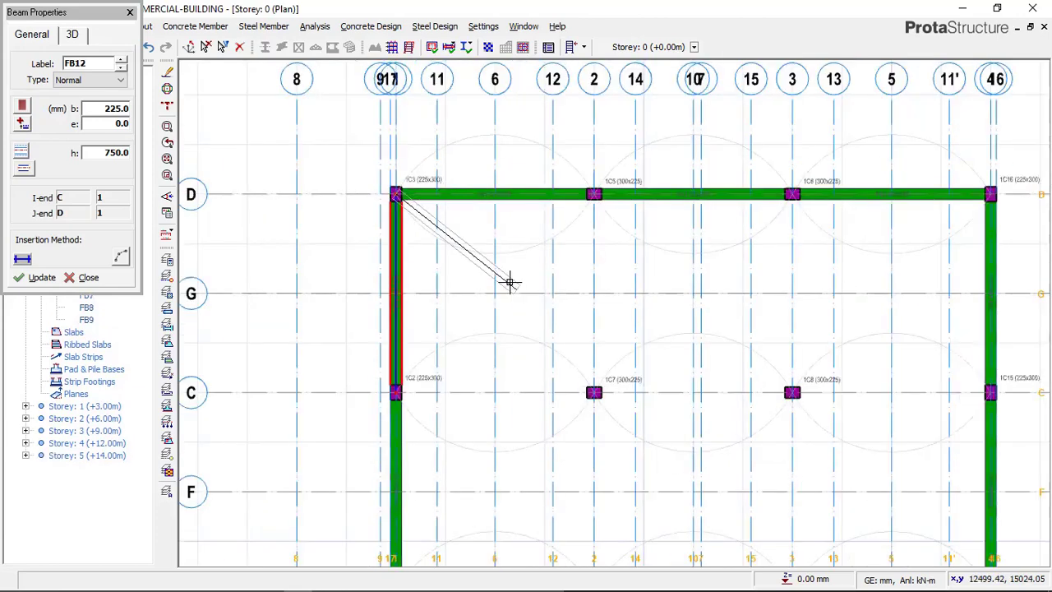
scroll(509, 202, down, 3)
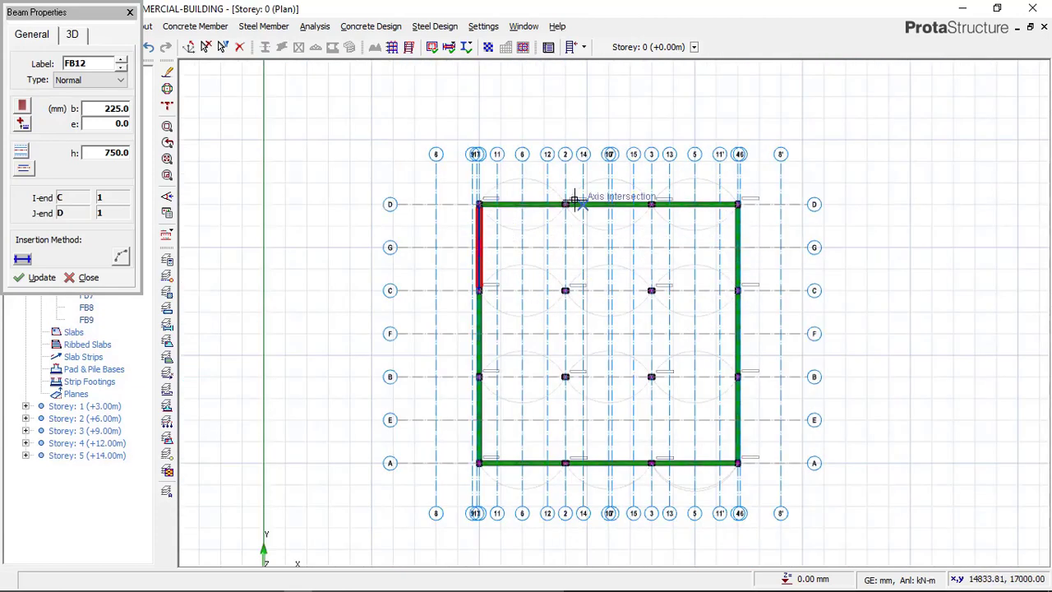
Draw interior beams 1C5–1C7–1C9–1C11, then 1C12–1C10–1C8 ending FB17 at the D3 column
scroll(509, 194, up, 2)
scroll(576, 198, down, 2)
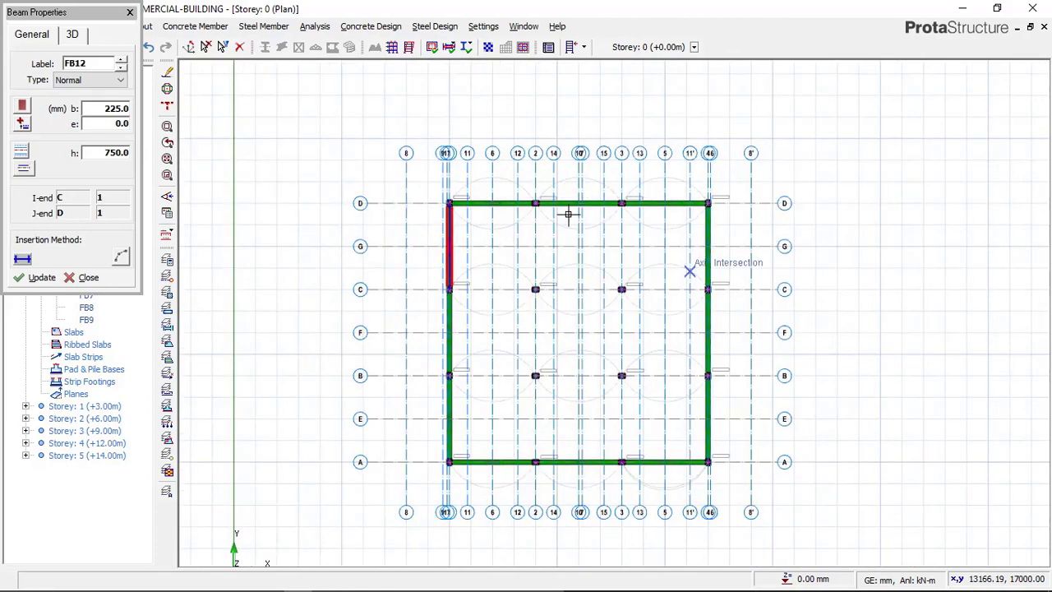
scroll(567, 214, up, 4)
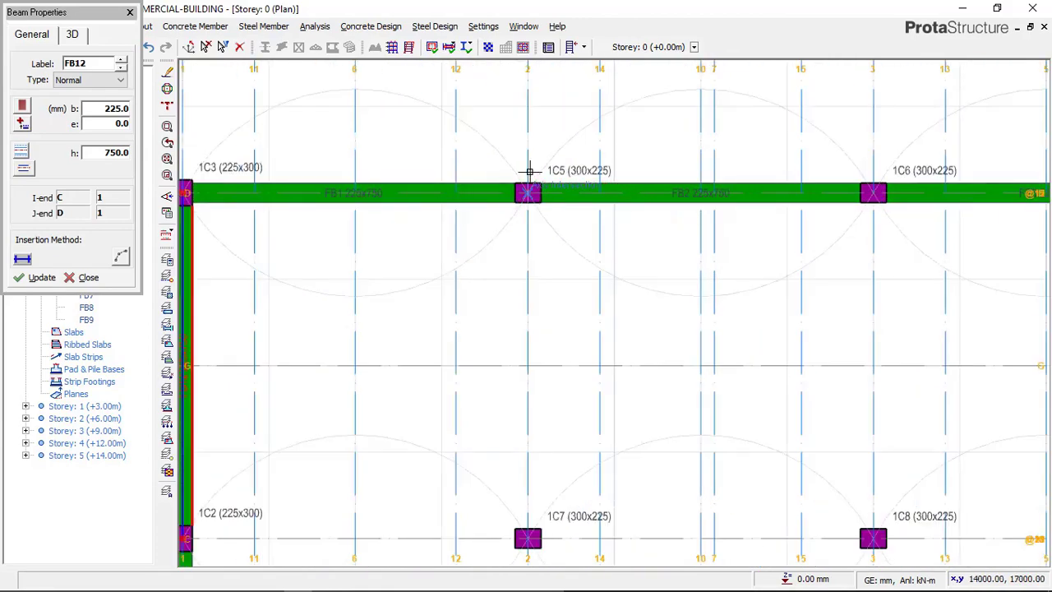
scroll(542, 180, down, 3)
scroll(530, 366, up, 1)
click(531, 370)
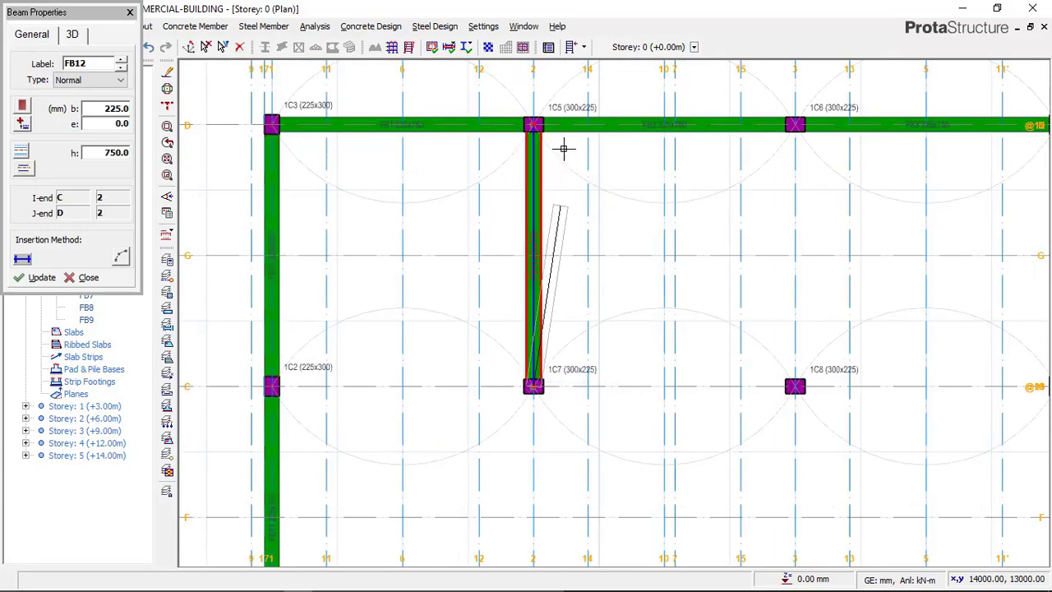
scroll(561, 246, down, 4)
scroll(557, 312, up, 3)
scroll(549, 304, up, 1)
click(545, 304)
scroll(561, 201, down, 2)
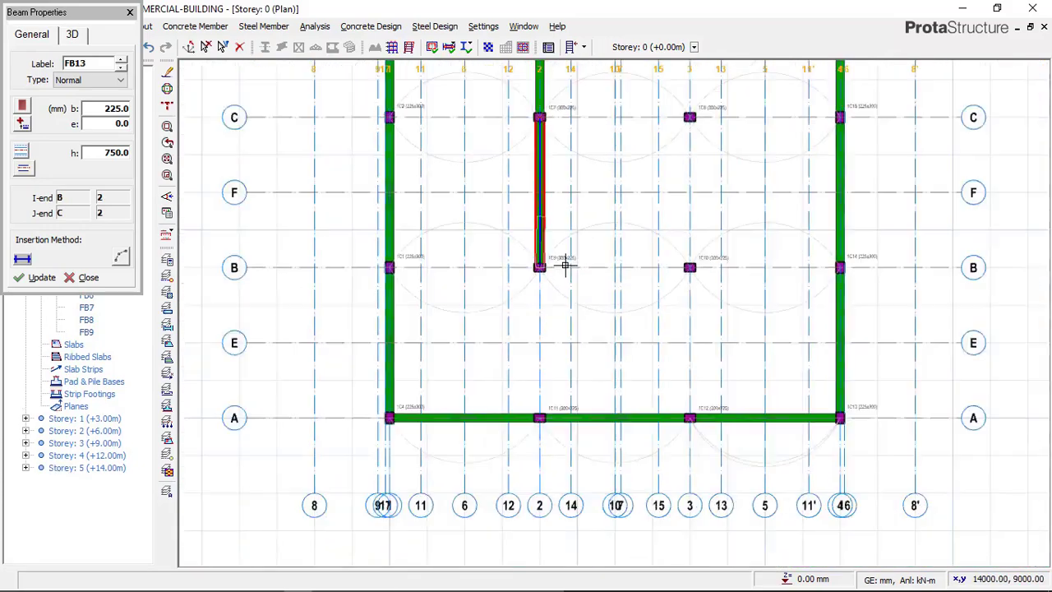
scroll(535, 362, up, 1)
click(510, 337)
scroll(553, 353, down, 3)
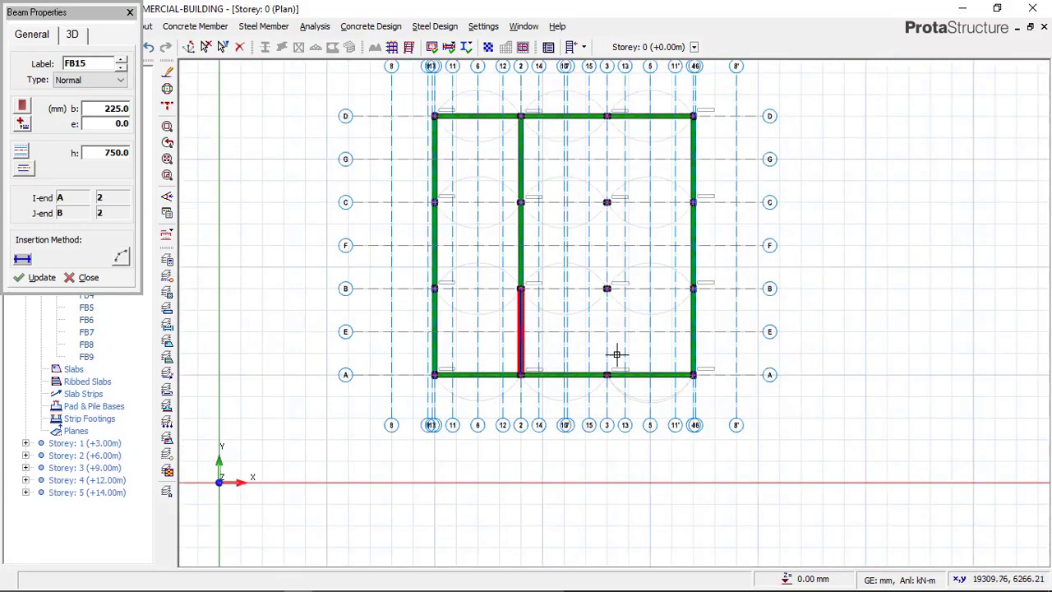
scroll(586, 369, up, 3)
click(581, 374)
scroll(581, 374, down, 1)
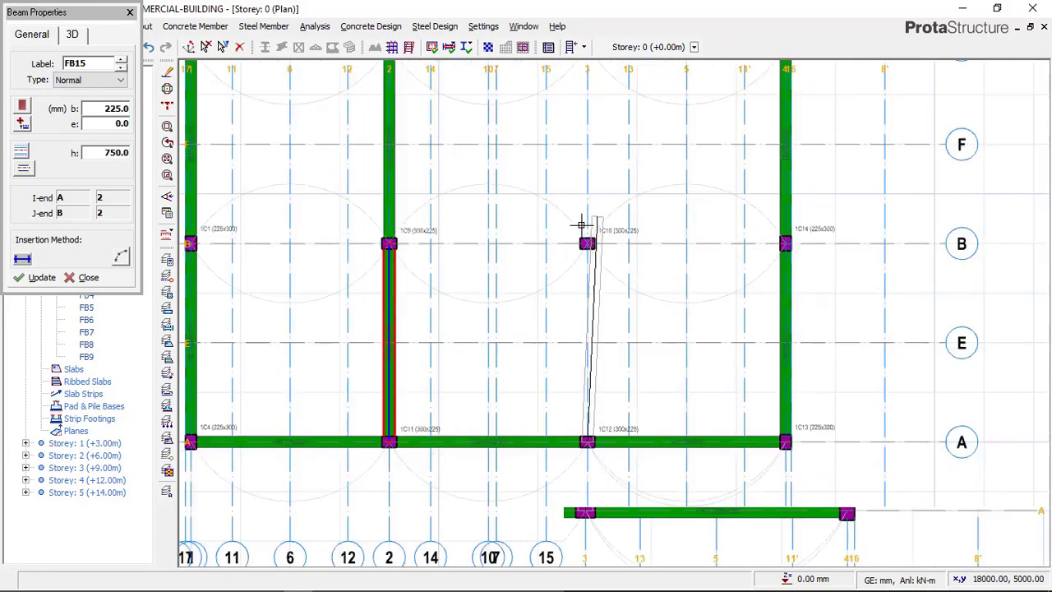
scroll(575, 172, up, 1)
click(575, 173)
scroll(608, 197, down, 2)
scroll(622, 216, up, 1)
click(592, 160)
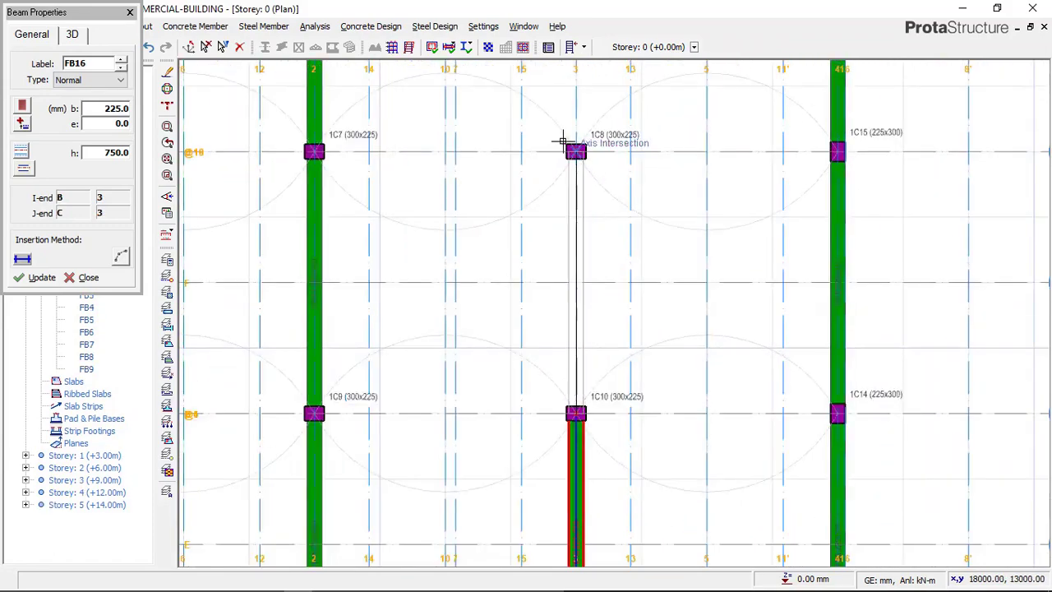
scroll(622, 411, down, 1)
scroll(608, 230, down, 1)
scroll(608, 230, up, 2)
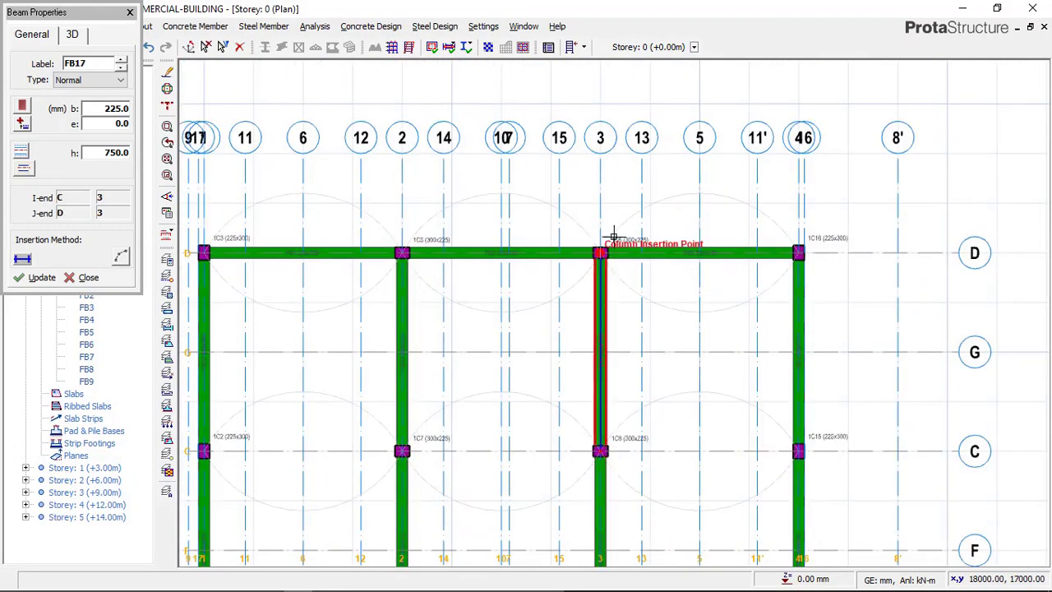
click(612, 237)
Draw a beam chain from column 1C2 through 1C7 to 1C15
scroll(612, 237, down, 3)
scroll(427, 321, up, 3)
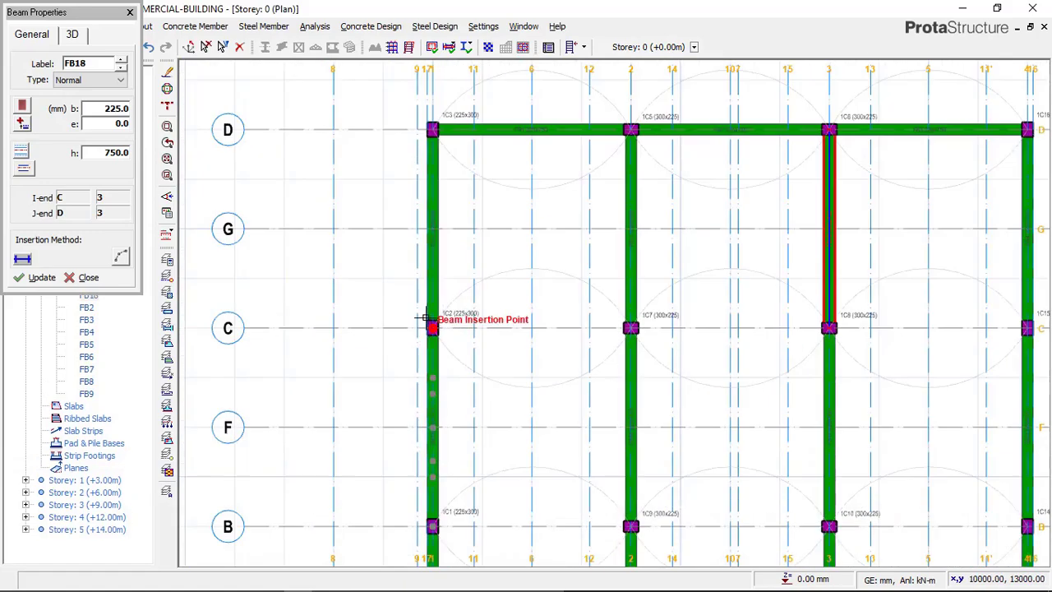
scroll(426, 318, up, 3)
click(432, 327)
scroll(432, 327, down, 3)
scroll(612, 320, up, 3)
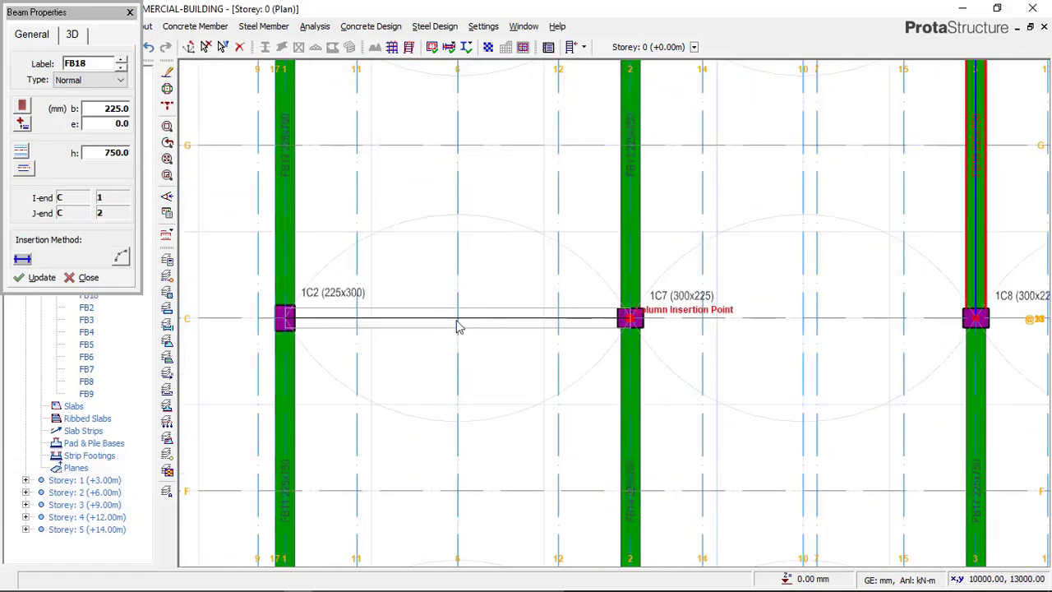
click(629, 319)
scroll(786, 345, down, 3)
scroll(784, 345, up, 3)
scroll(756, 346, down, 3)
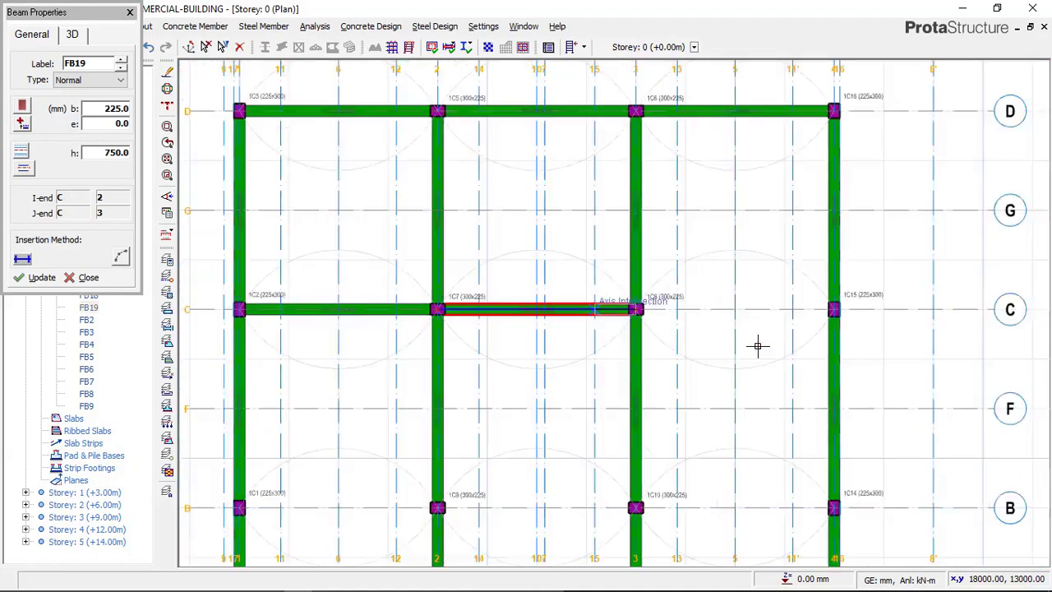
scroll(833, 343, up, 5)
click(833, 286)
scroll(854, 257, down, 5)
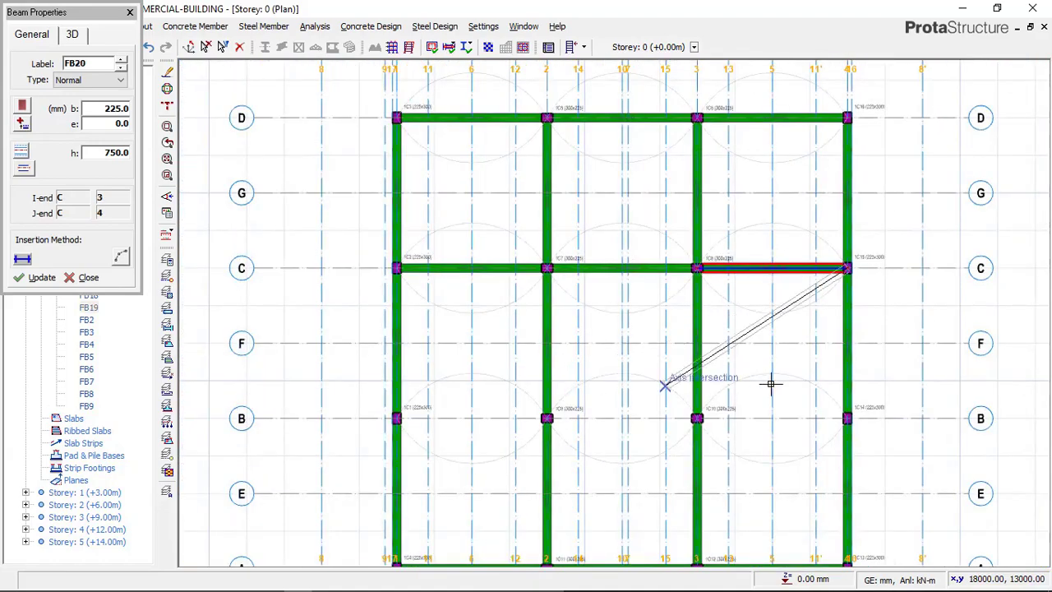
key(Escape)
Draw the last beam chain from 1C1 through 1C9 and 1C10 to 1C14, ending beam placement
scroll(438, 405, up, 3)
scroll(372, 415, up, 3)
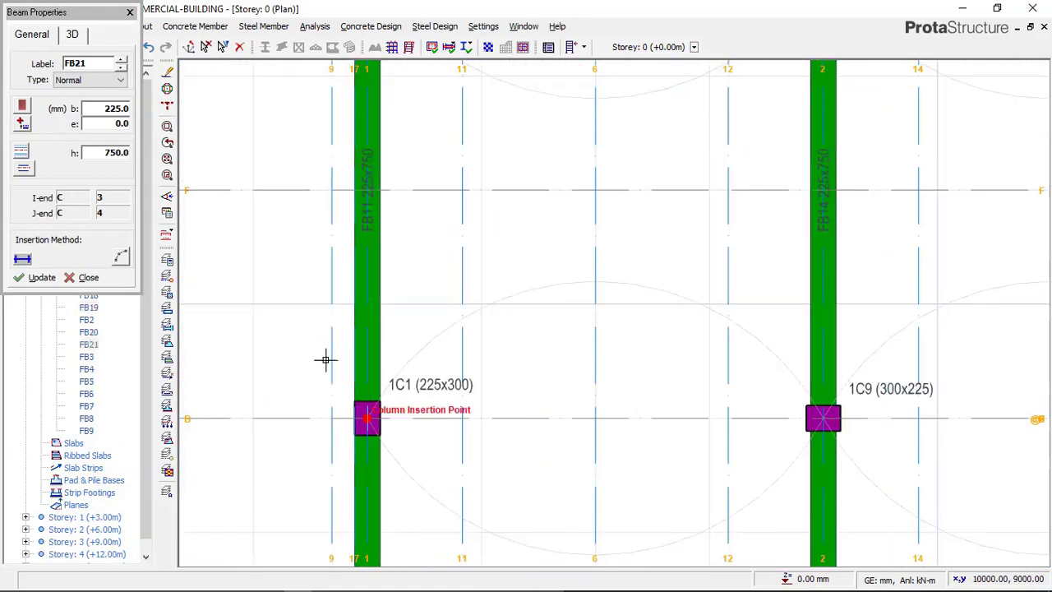
click(366, 415)
scroll(366, 415, down, 3)
scroll(617, 378, up, 3)
key(Escape)
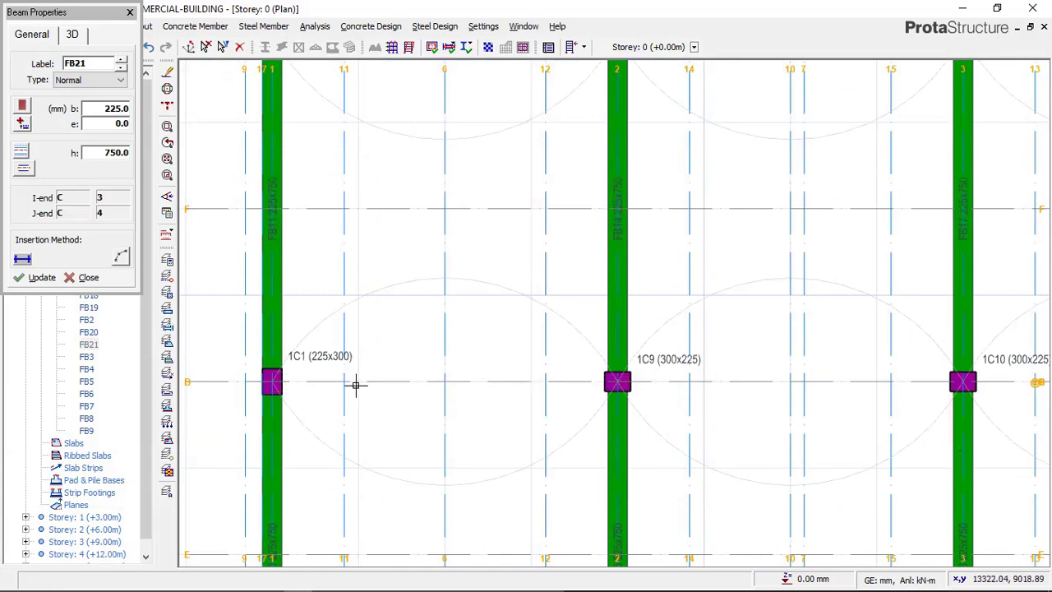
click(272, 380)
click(617, 380)
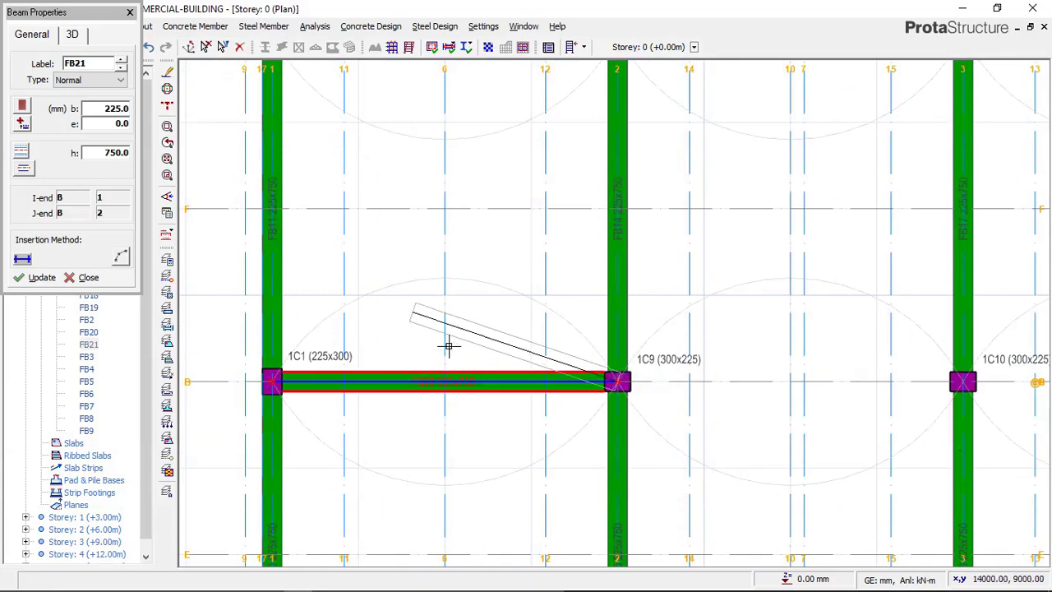
scroll(446, 345, down, 3)
scroll(830, 375, up, 1)
click(698, 354)
scroll(575, 358, down, 1)
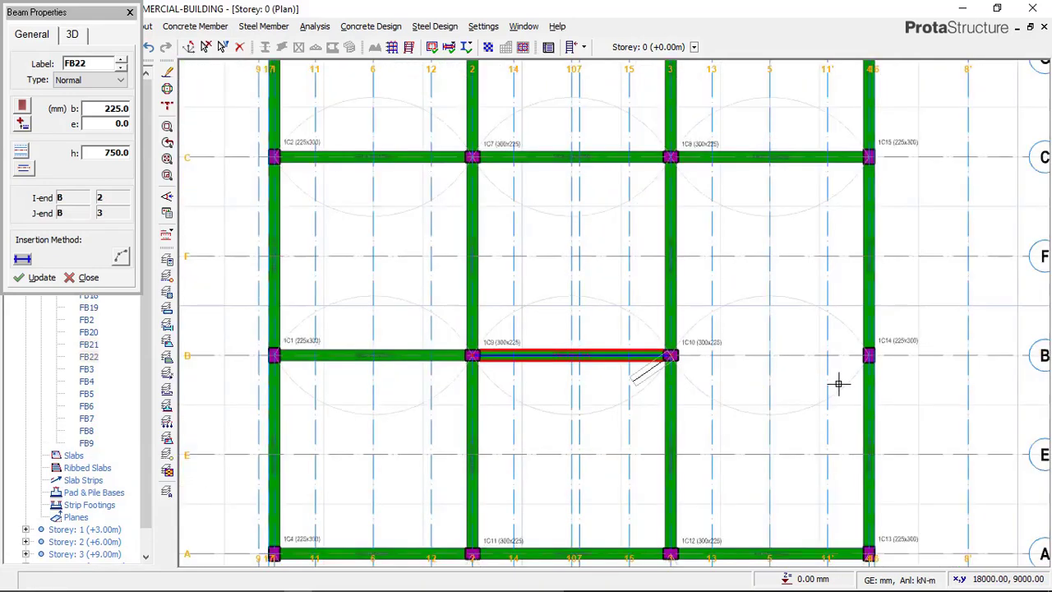
click(869, 355)
scroll(685, 294, down, 2)
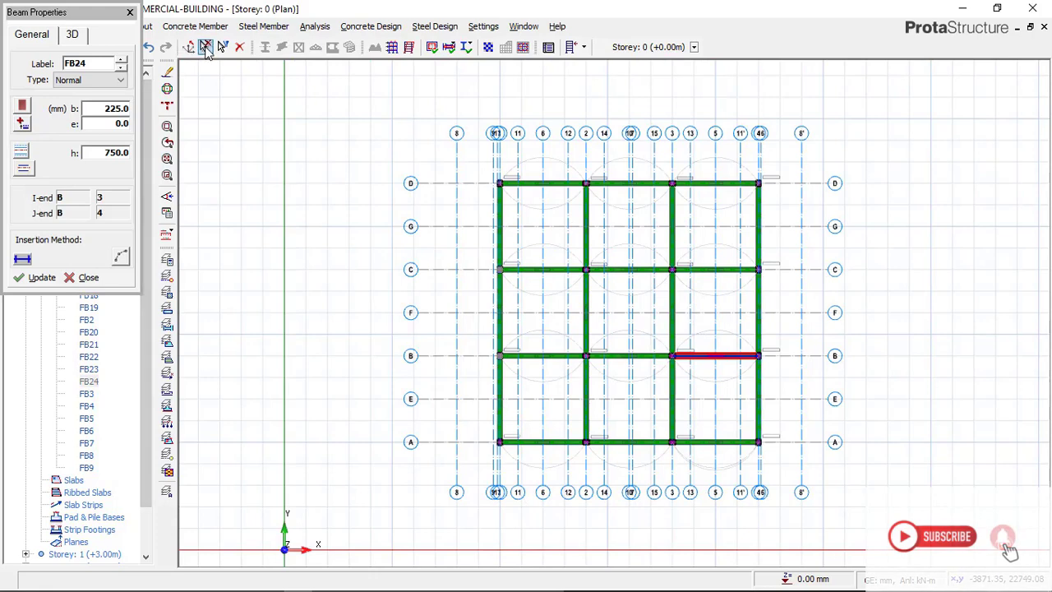
key(Escape)
Switch Storey 0 to 3D View and orbit to a corner view of the ground beams
click(91, 112)
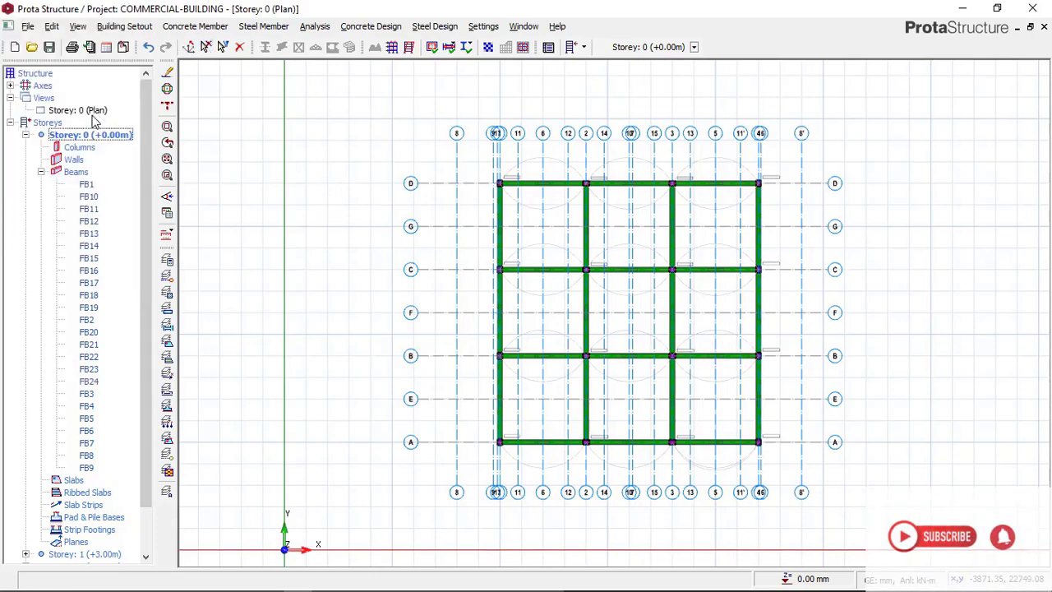
right_click(93, 115)
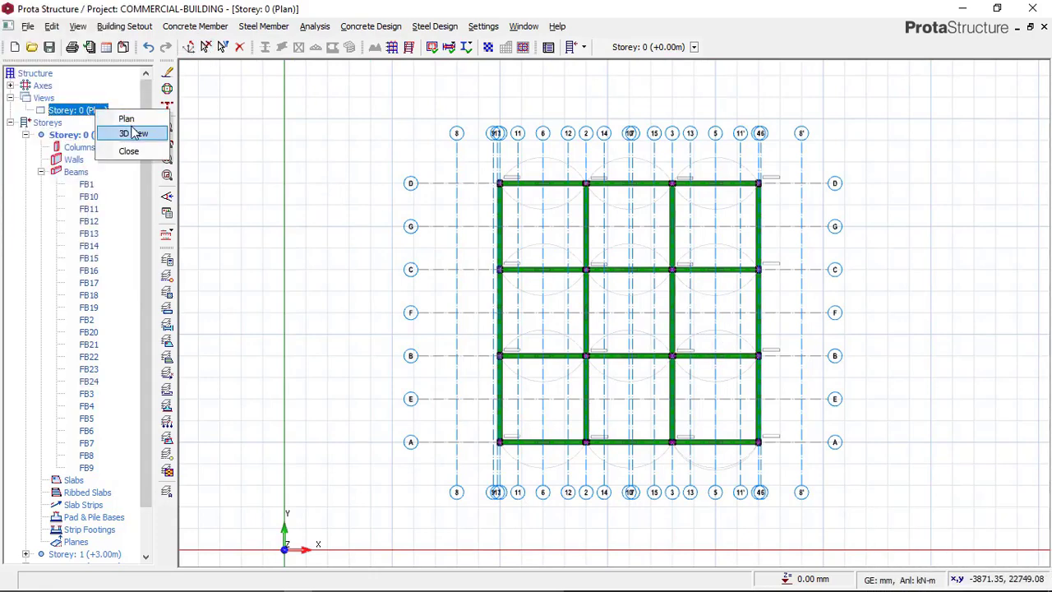
click(138, 134)
middle_drag(609, 280, 666, 443)
scroll(666, 443, up, 3)
scroll(629, 423, down, 2)
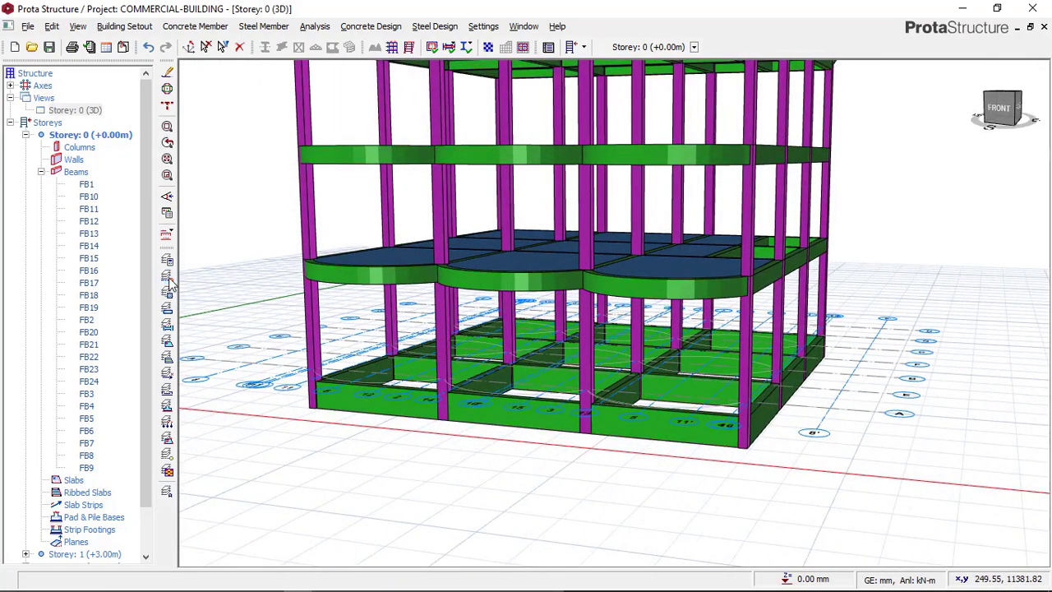
middle_drag(581, 423, 660, 413)
Show the axis grid around the 3D ground-storey model
scroll(660, 413, up, 2)
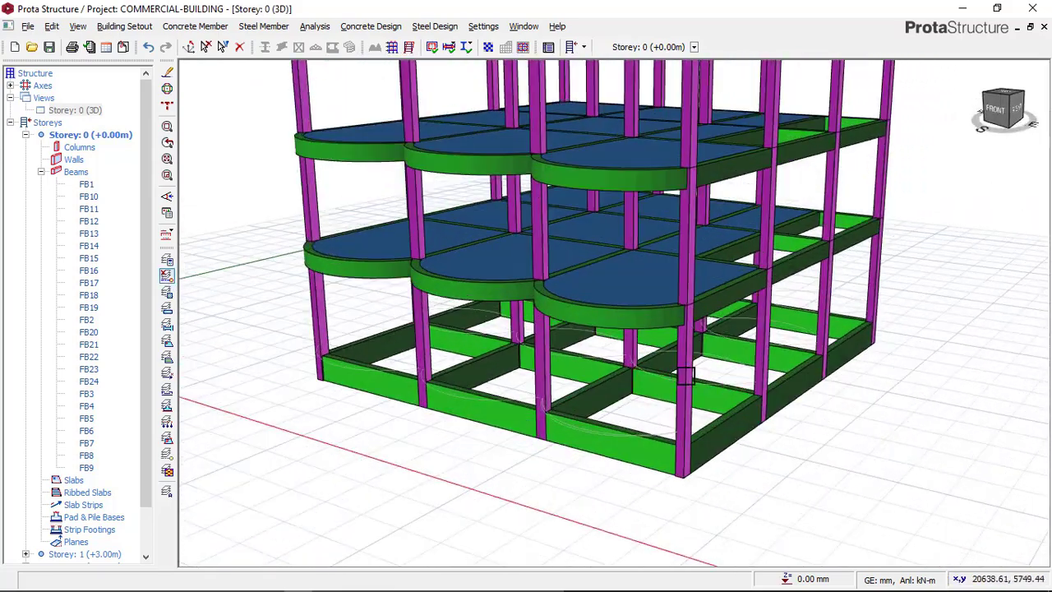
click(166, 277)
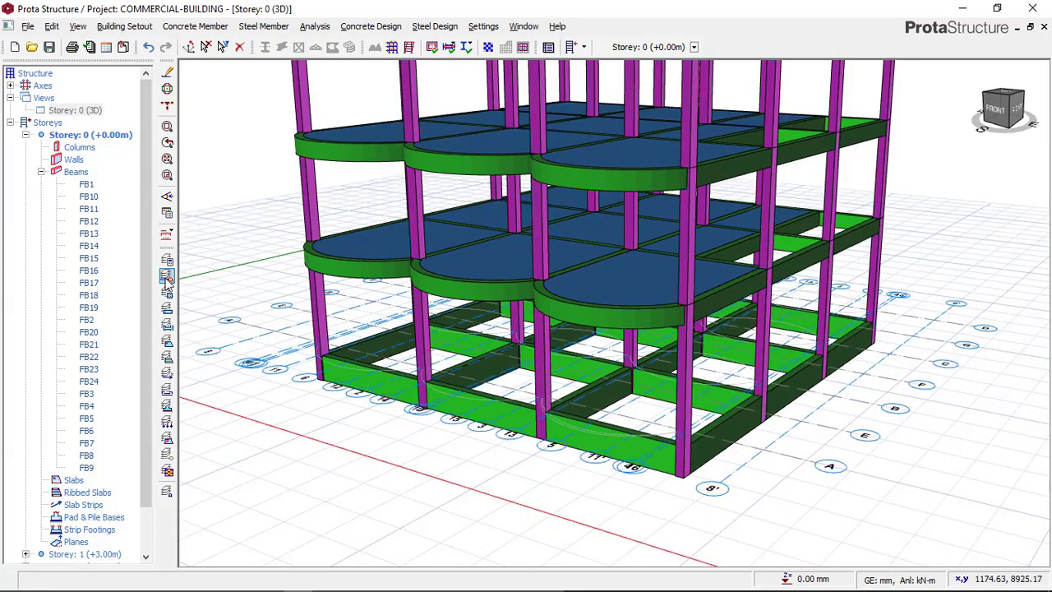
click(85, 111)
right_click(91, 111)
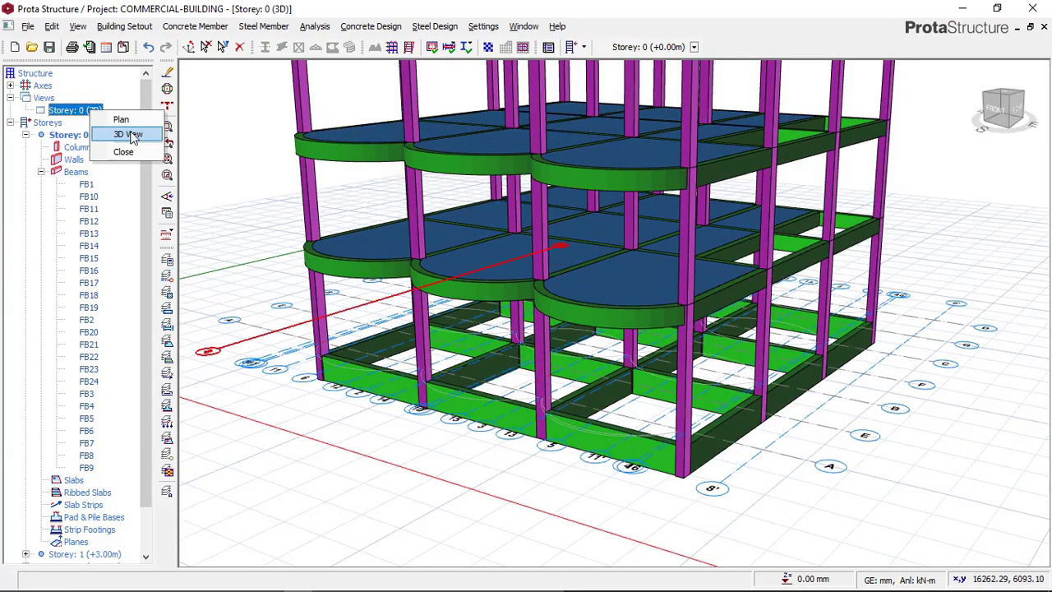
Return Storey 0 to plan view and select beam FB1 to check its 225×750 size
click(124, 120)
scroll(585, 271, down, 1)
scroll(583, 266, up, 2)
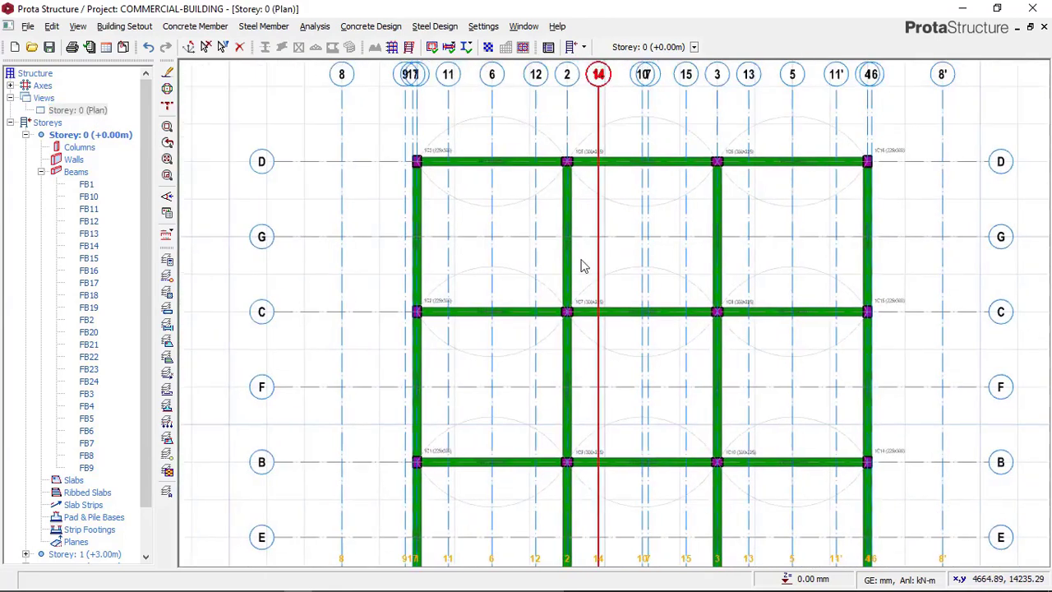
scroll(564, 160, up, 2)
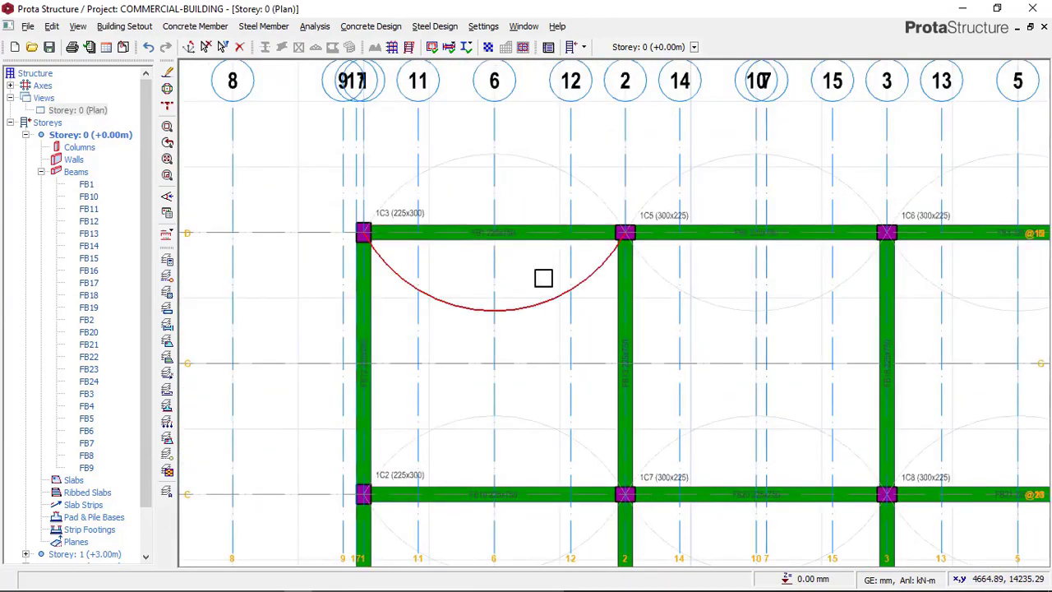
middle_drag(543, 278, 551, 249)
scroll(489, 185, up, 2)
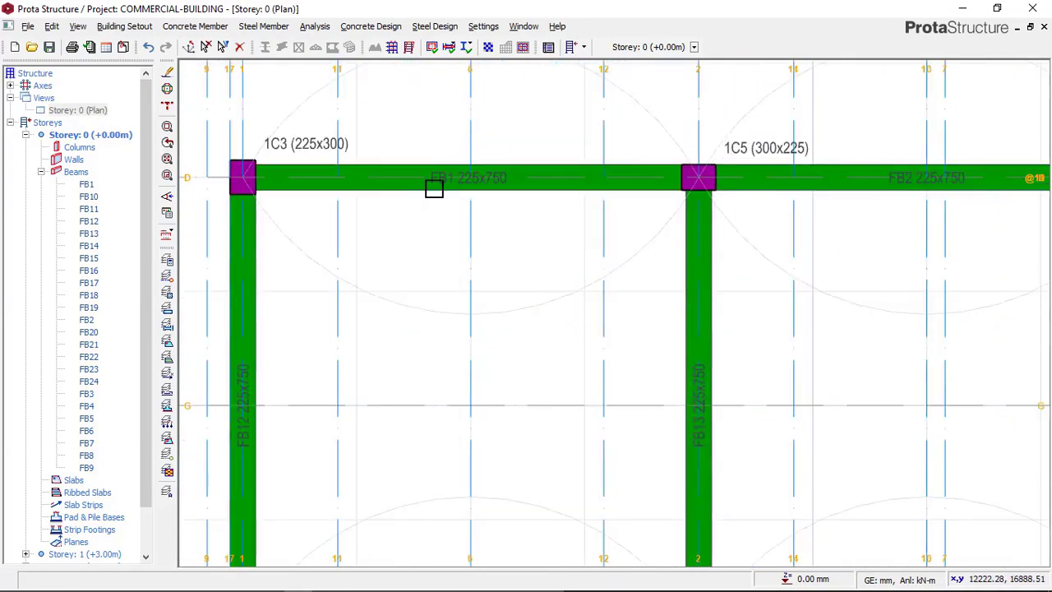
scroll(434, 188, down, 1)
click(321, 194)
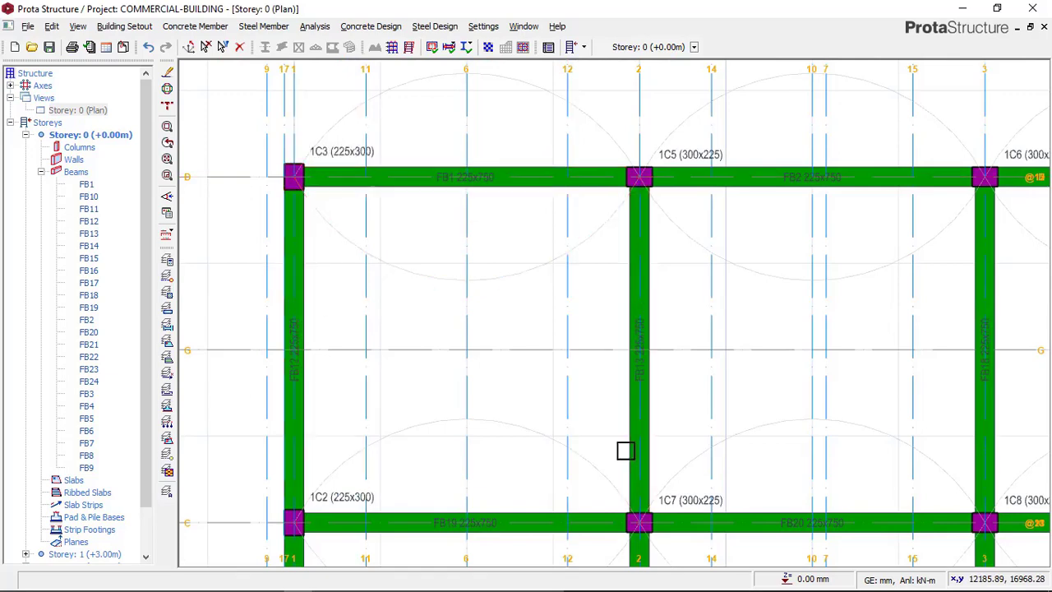
scroll(410, 353, down, 1)
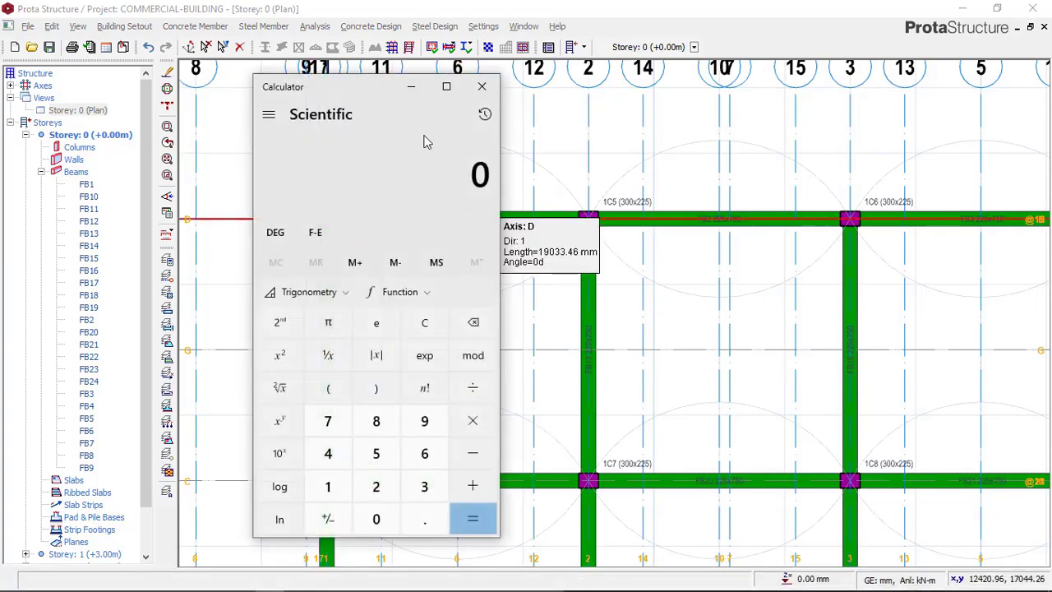
Move Calculator aside from beam FB1 and enter the beam depth 750
drag(373, 94, 690, 113)
scroll(486, 219, up, 1)
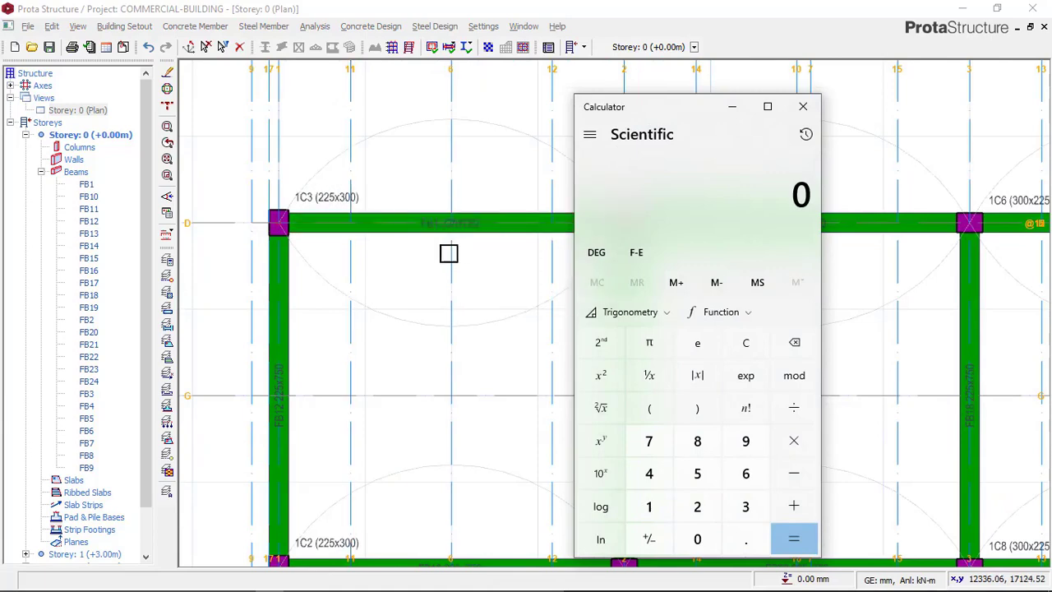
scroll(461, 245, down, 2)
scroll(369, 211, up, 1)
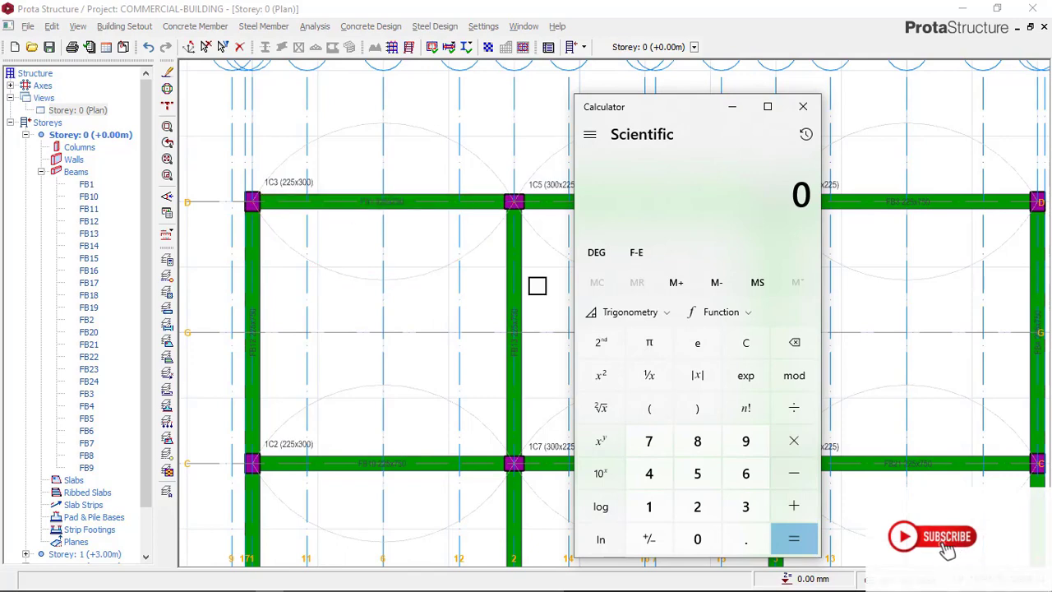
scroll(418, 205, up, 4)
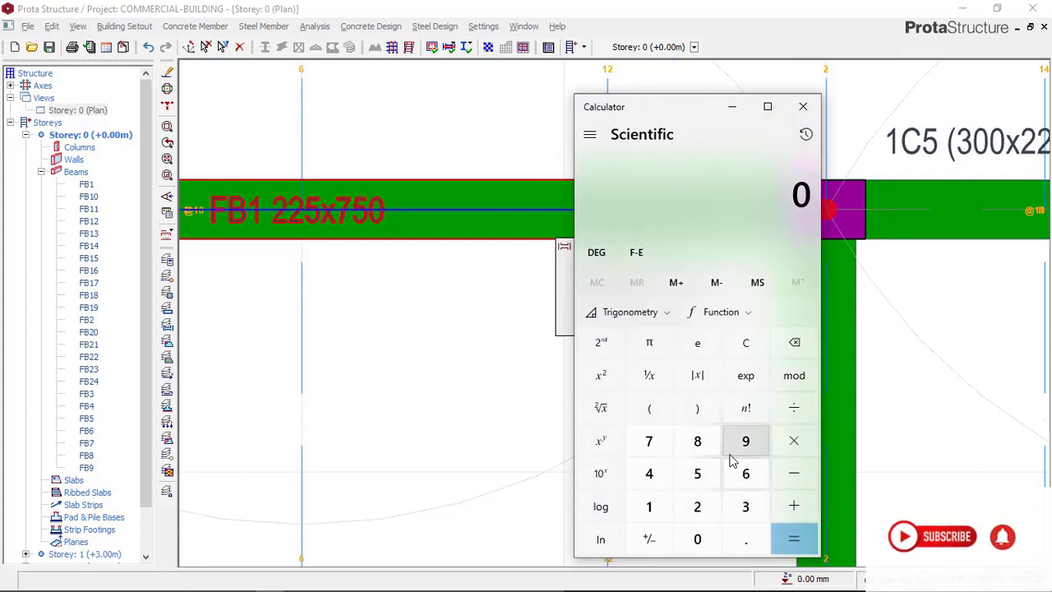
click(649, 441)
click(696, 473)
click(697, 539)
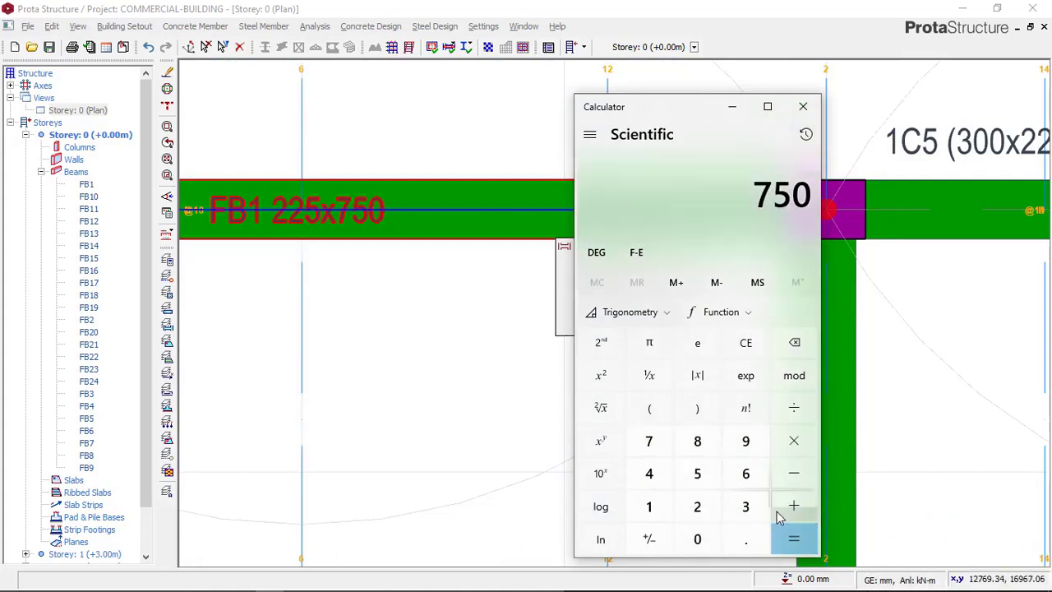
Subtract 200 and 50 to get 500, then start inserting a slab in ProtaStructure
click(793, 473)
click(697, 506)
double_click(696, 539)
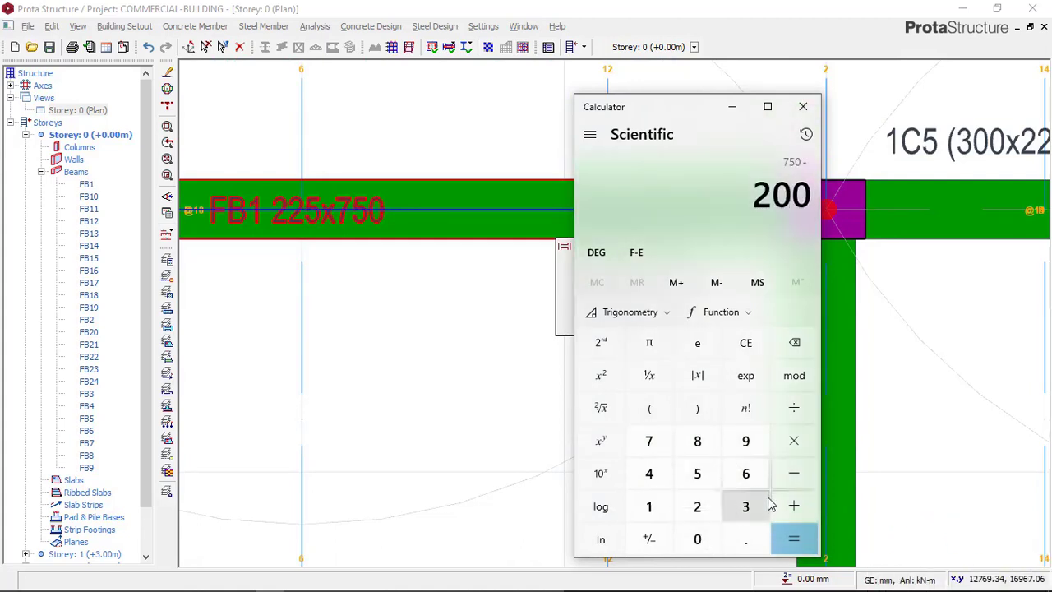
click(794, 473)
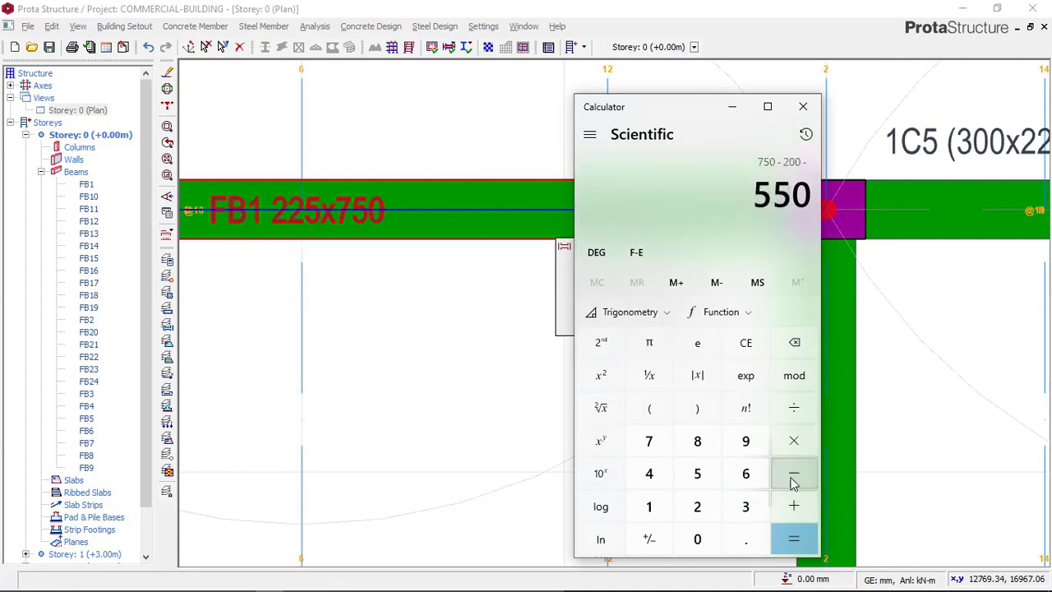
click(697, 474)
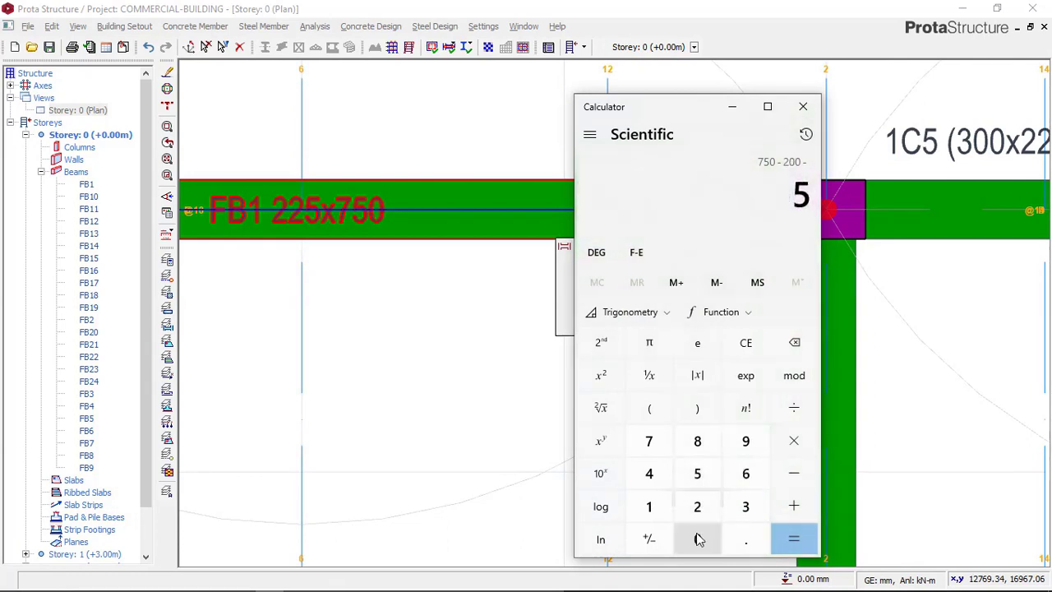
click(697, 539)
click(789, 538)
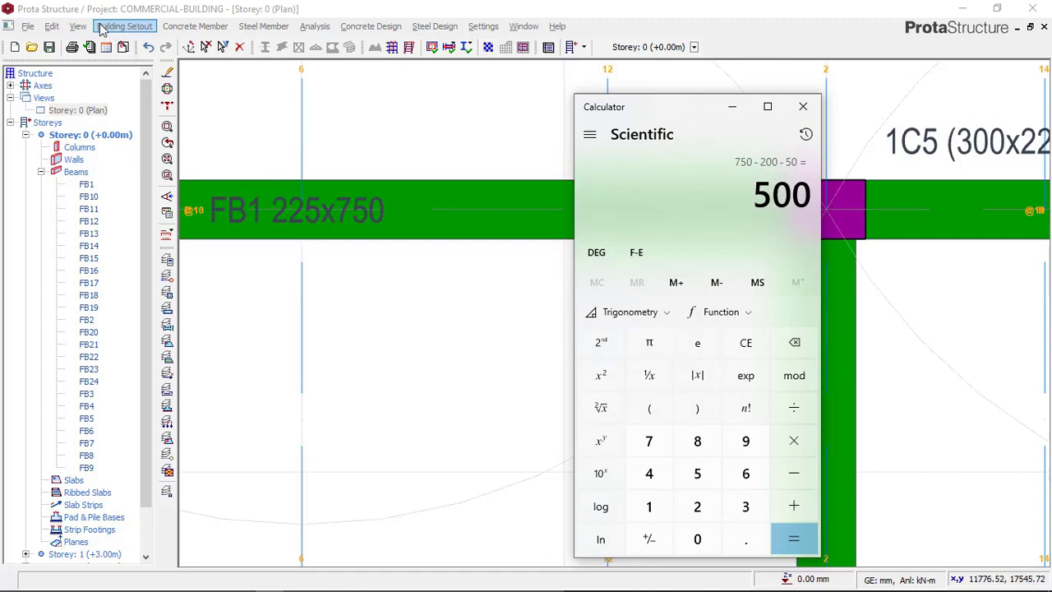
click(201, 27)
click(214, 87)
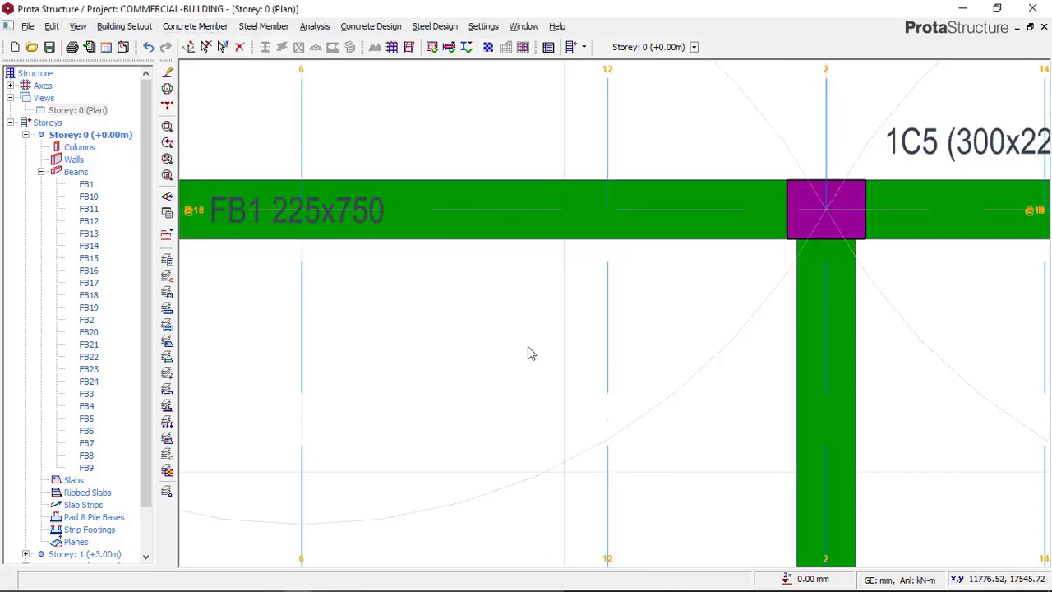
Set slab thickness h to 200 and concrete cover to 50, rechecking the 500 result
double_click(119, 109)
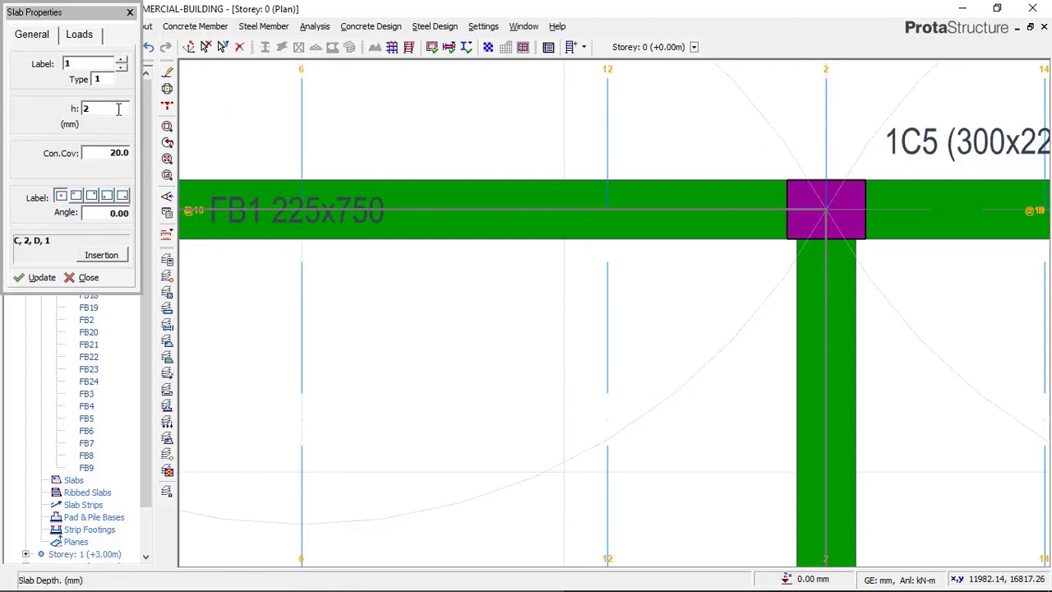
double_click(128, 152)
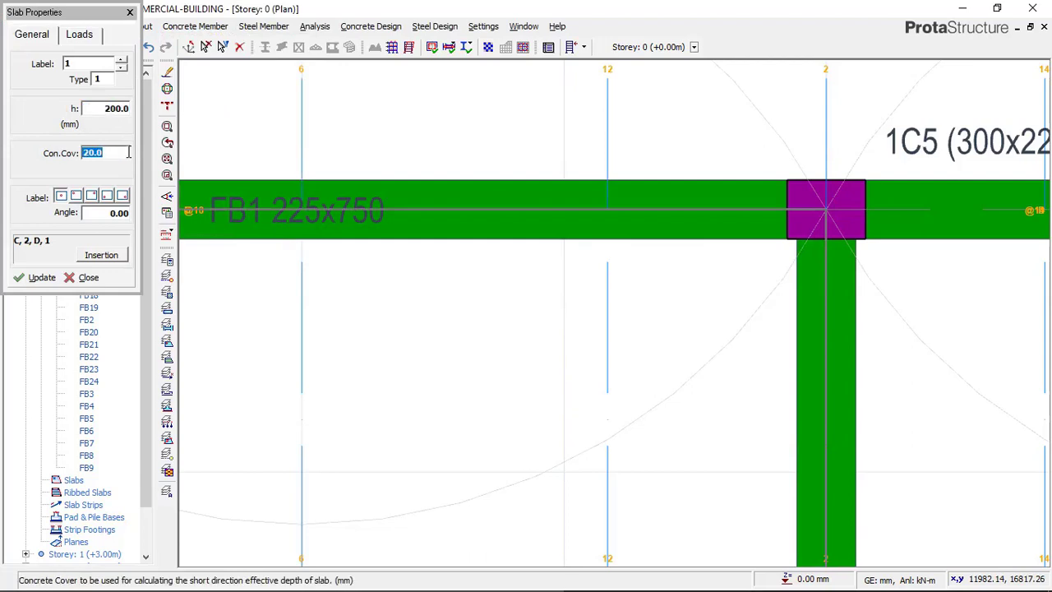
click(82, 36)
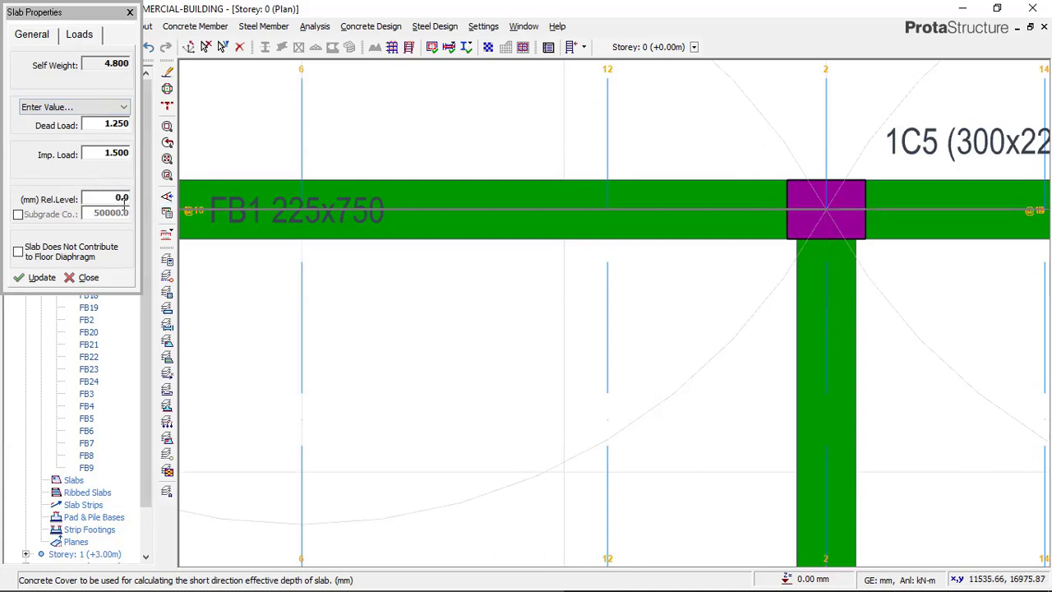
click(268, 584)
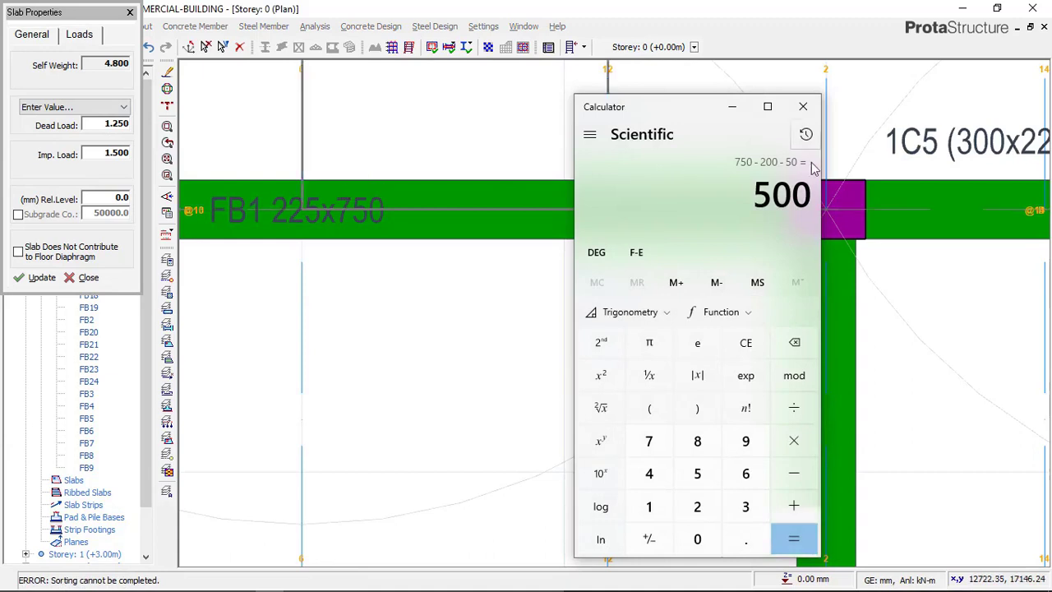
click(25, 37)
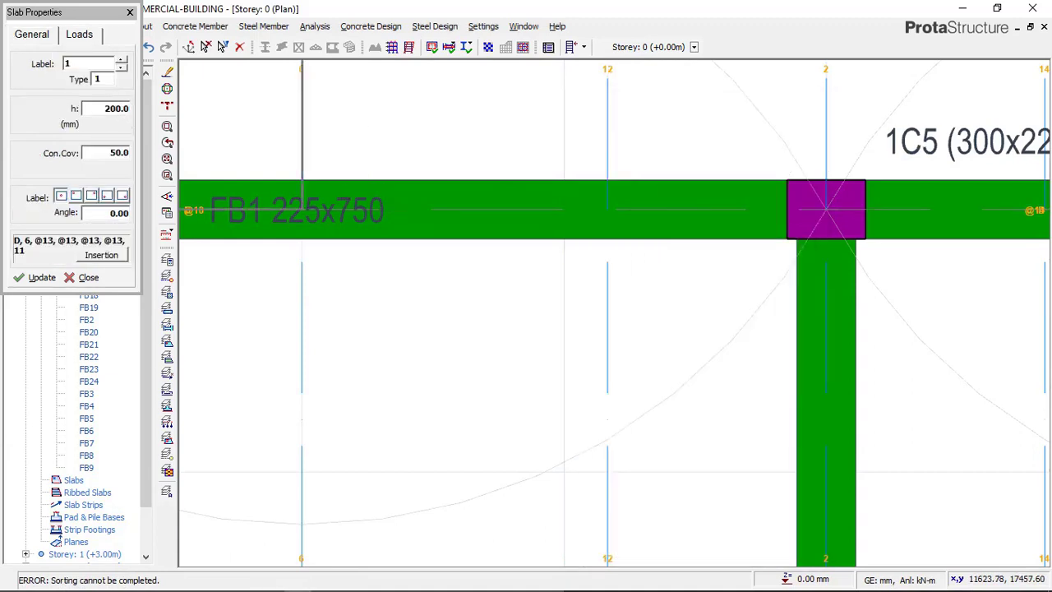
click(264, 580)
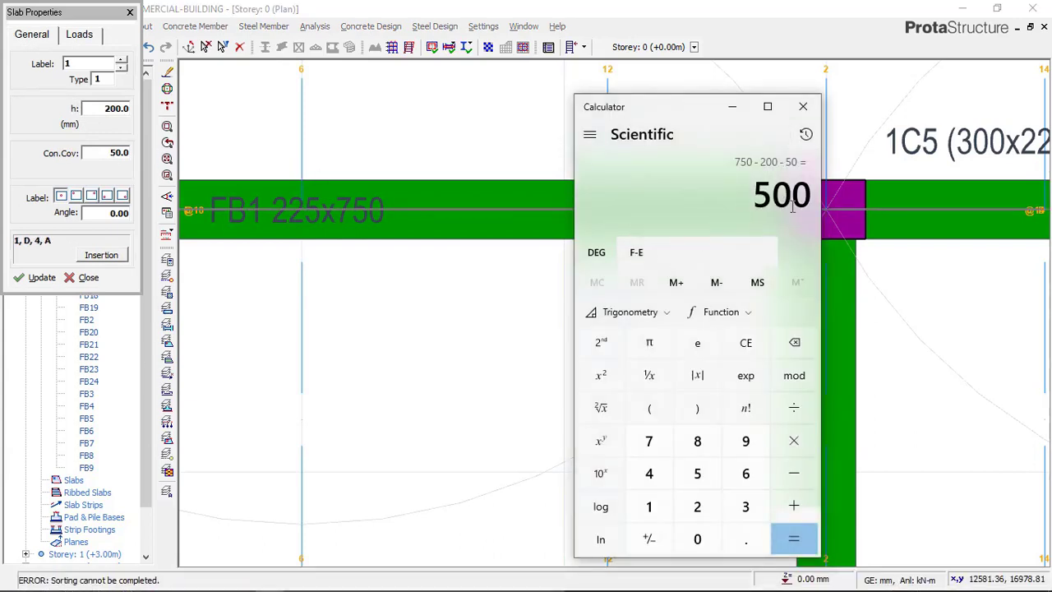
click(84, 38)
Set Rel.Level to -500 and place slab FS1 in the 1C3–1C7 bay
double_click(118, 197)
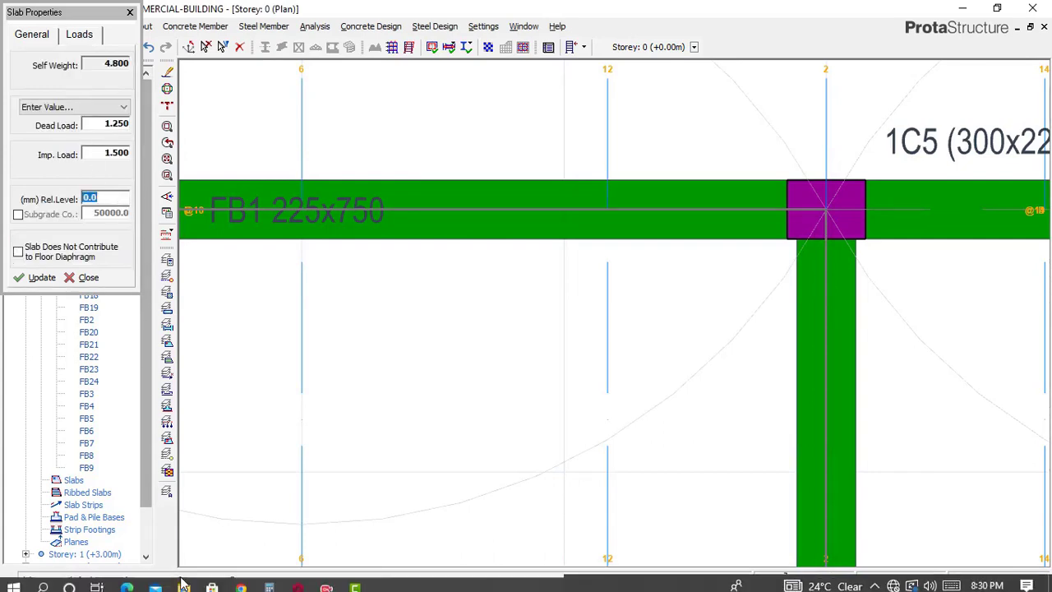
click(274, 582)
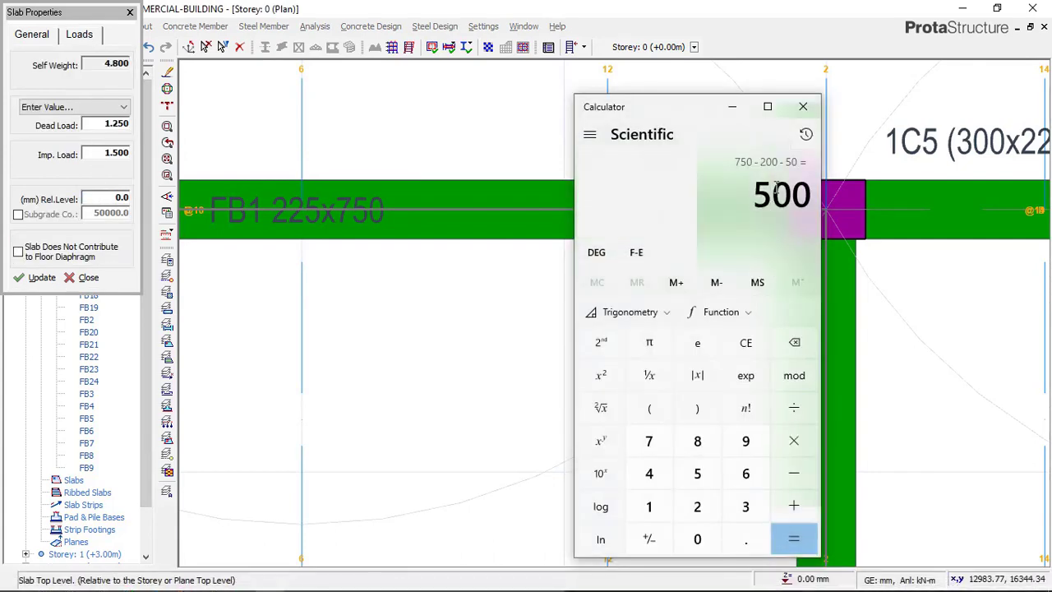
double_click(115, 199)
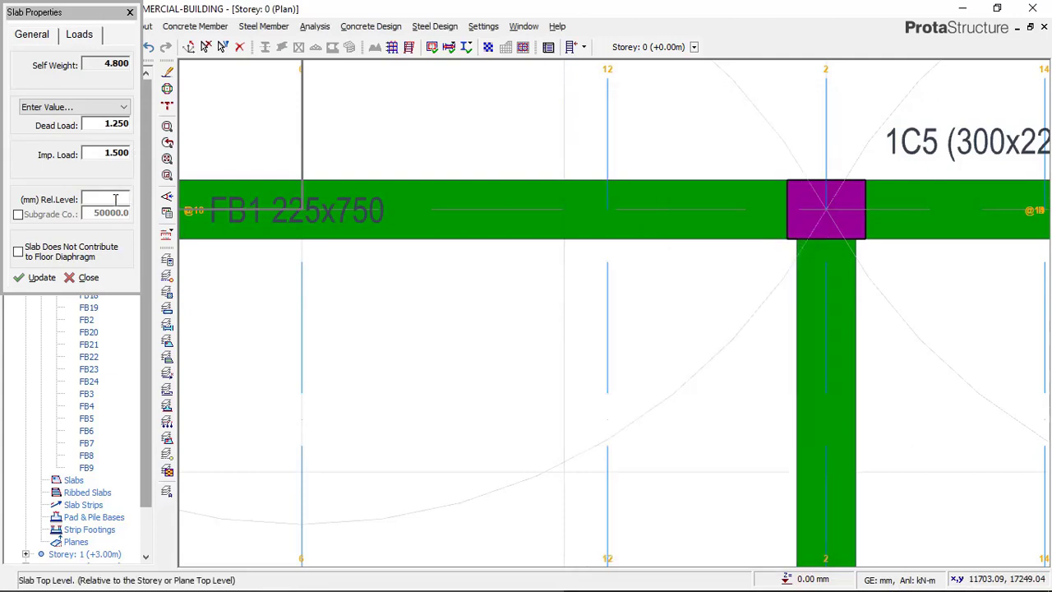
text(-)
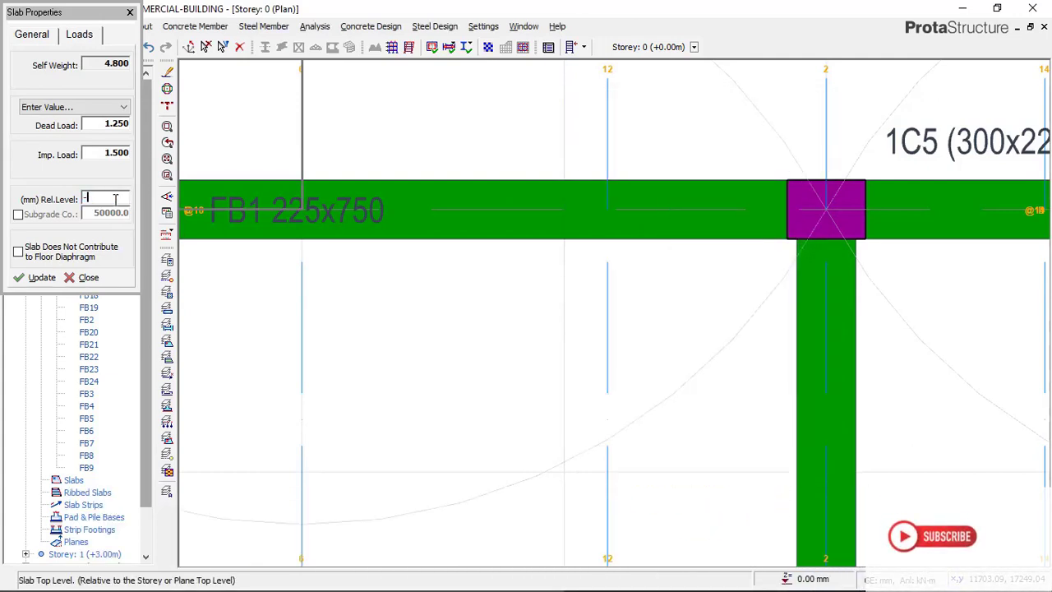
text(500)
scroll(616, 159, down, 6)
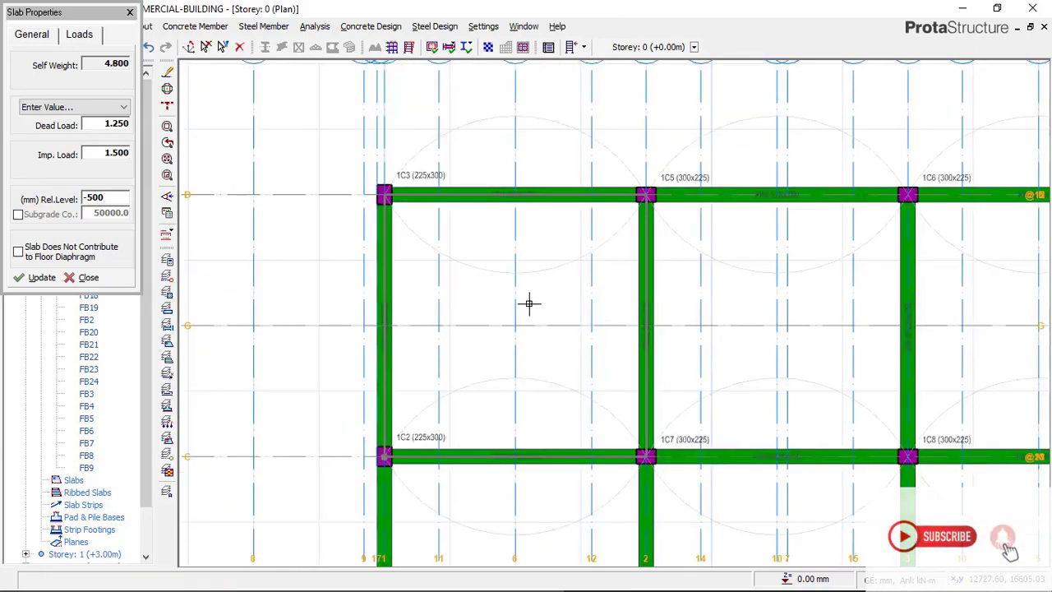
click(529, 298)
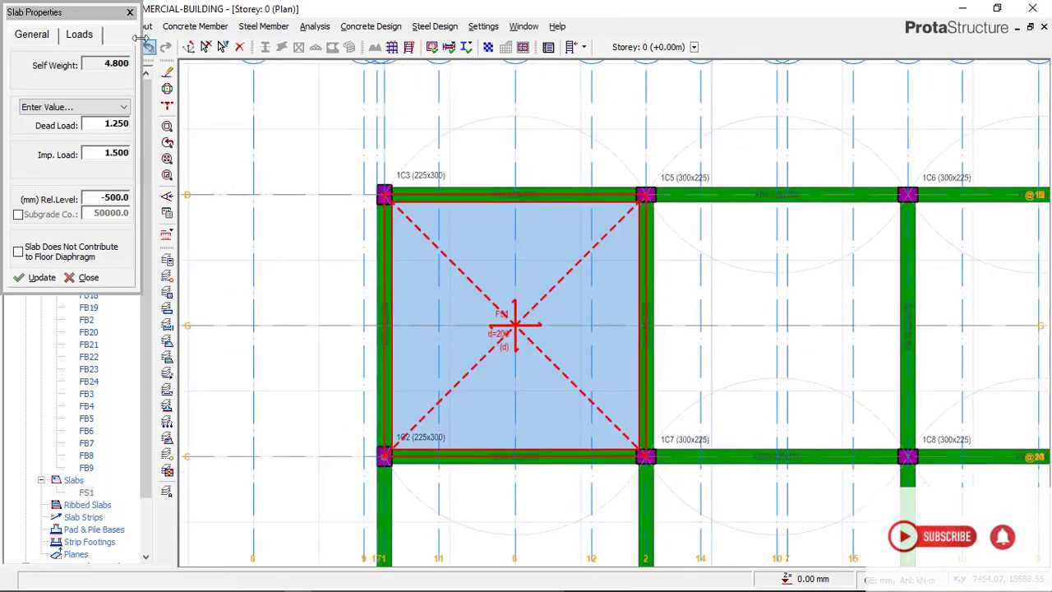
click(129, 14)
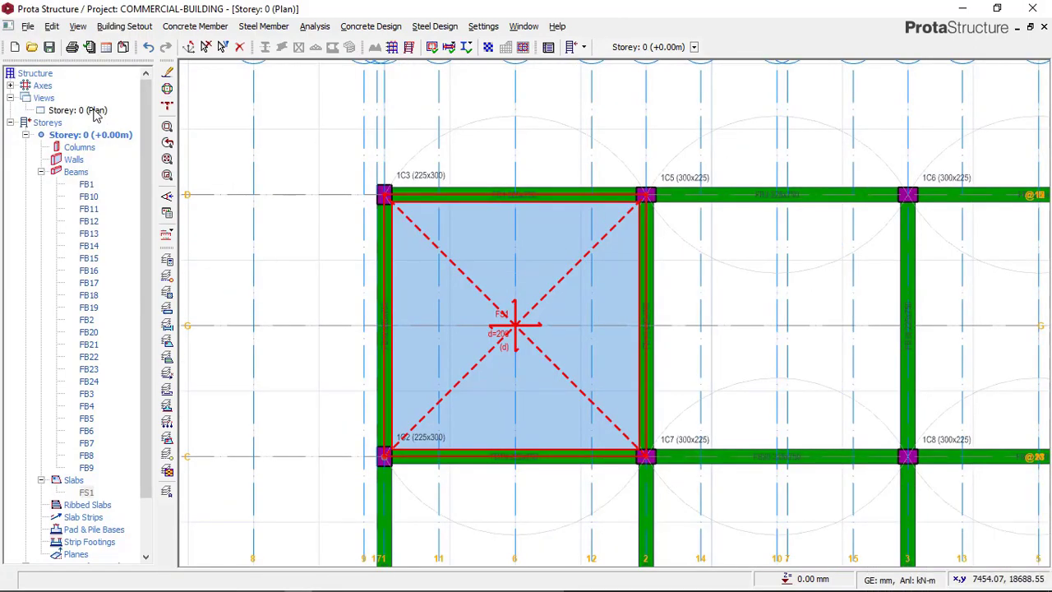
click(86, 112)
right_click(80, 110)
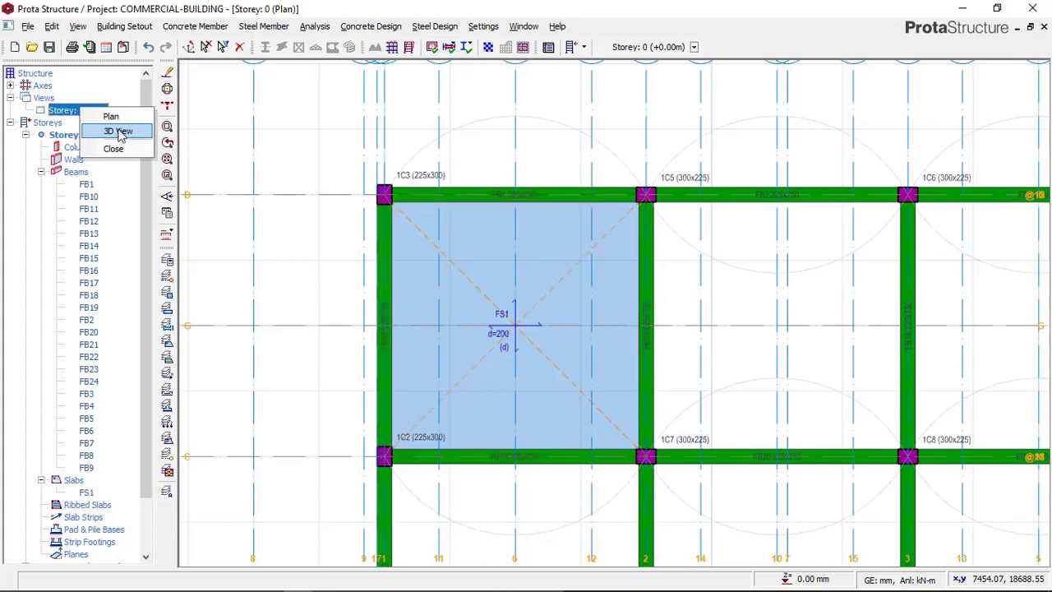
click(120, 131)
middle_drag(597, 173, 467, 391)
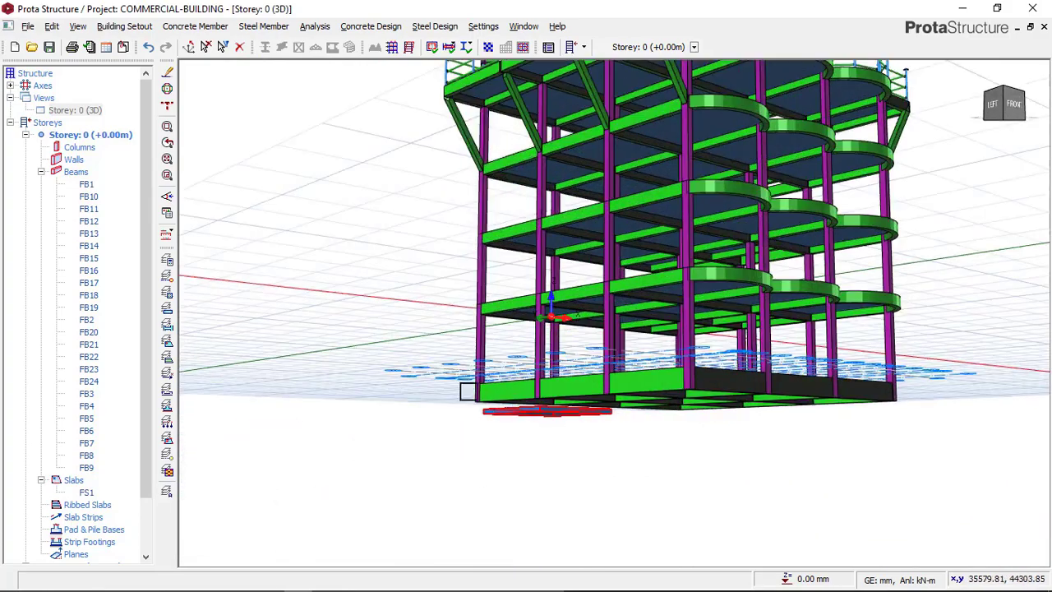
click(75, 109)
right_click(75, 108)
click(103, 114)
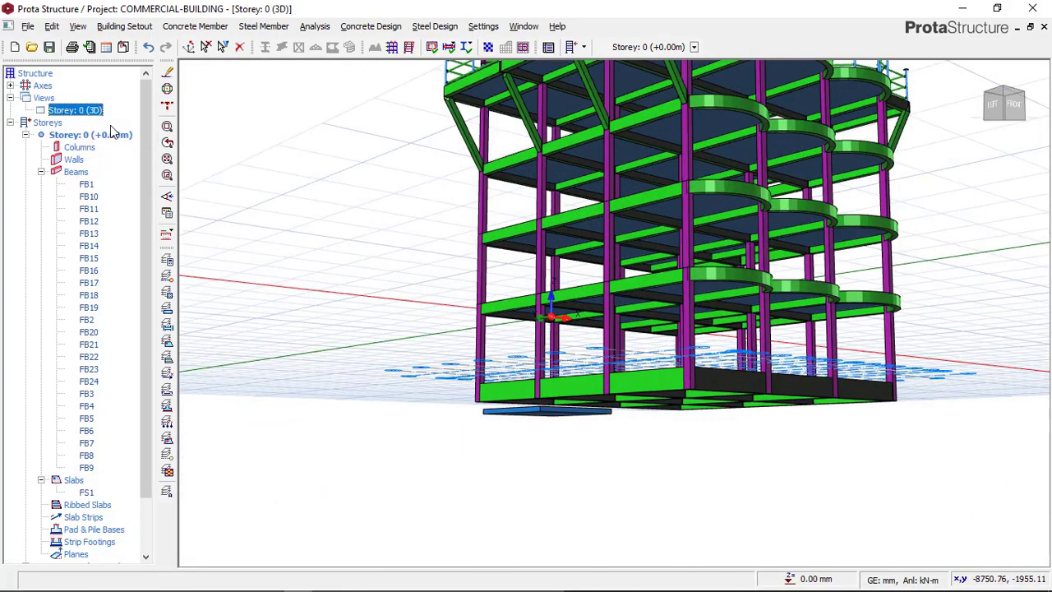
click(504, 195)
right_click(504, 188)
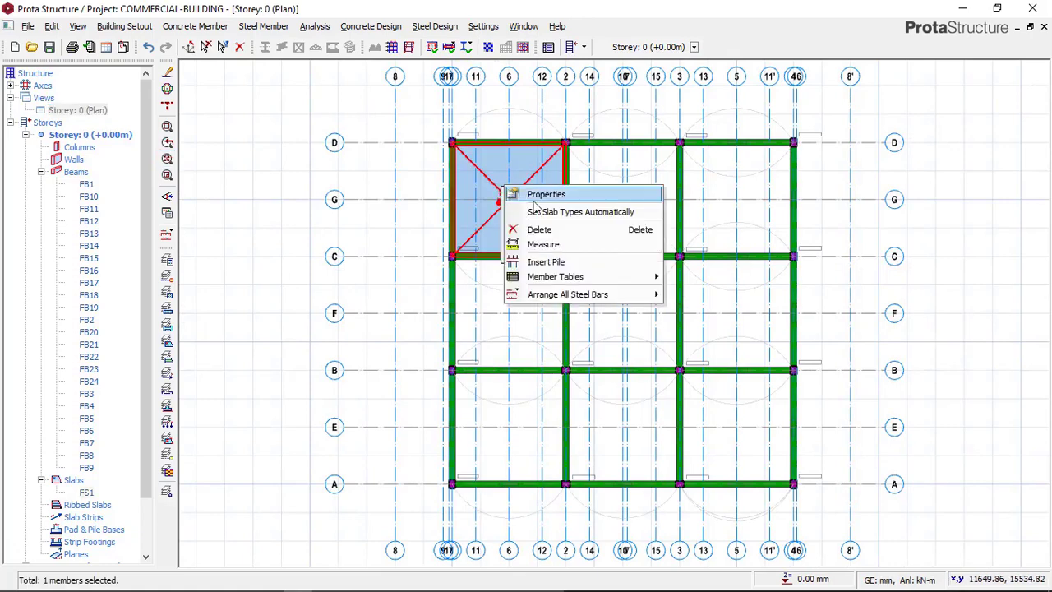
click(542, 195)
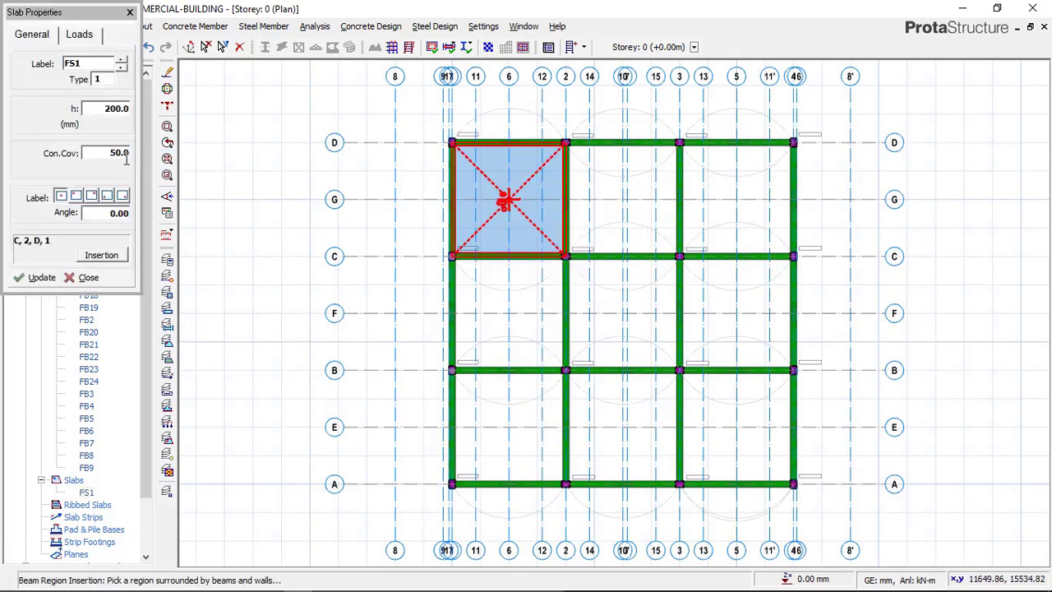
click(87, 36)
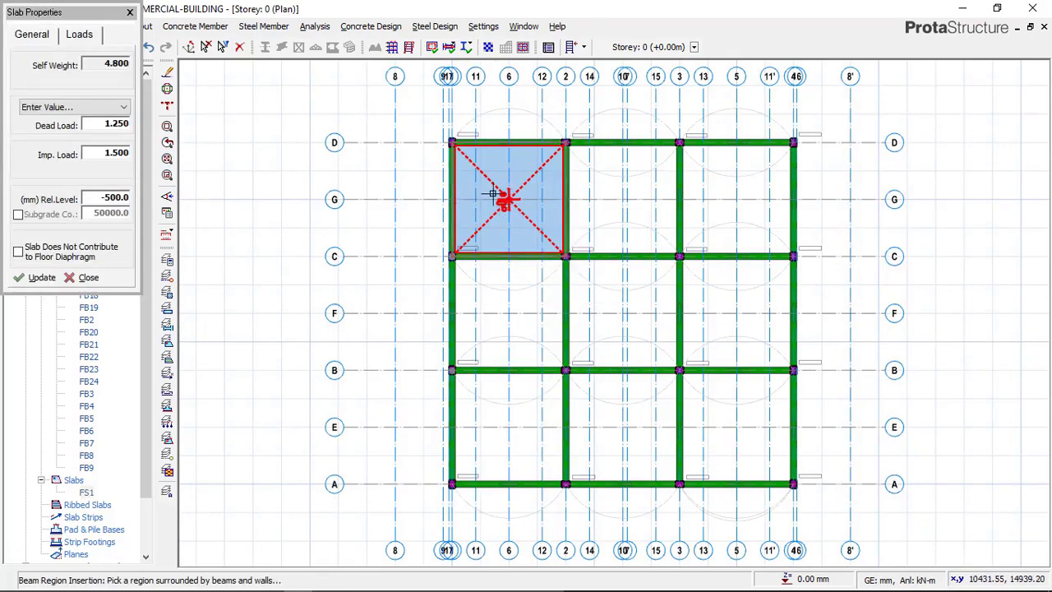
scroll(441, 131, up, 2)
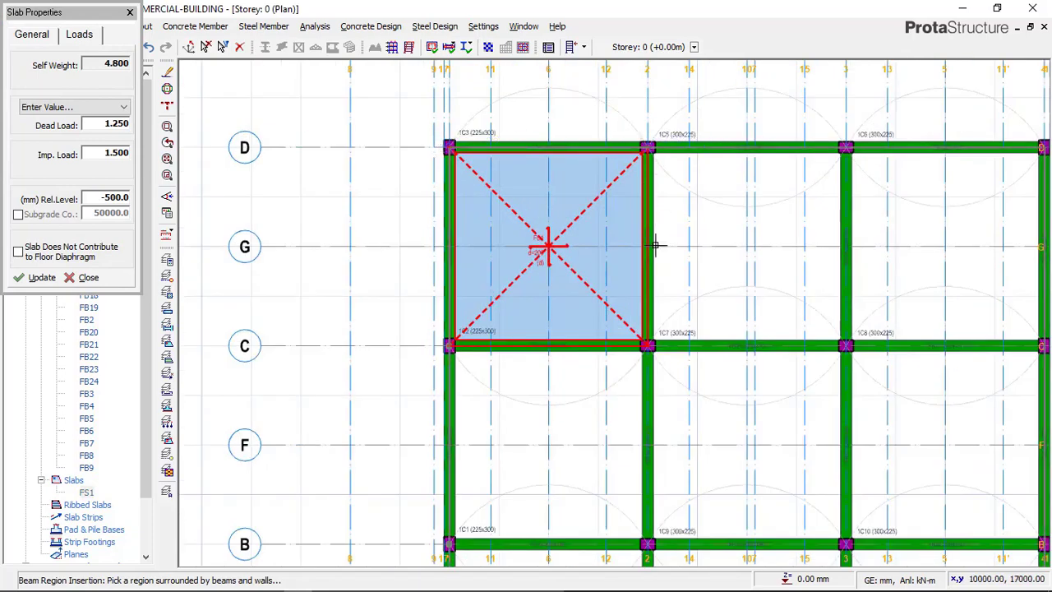
double_click(120, 197)
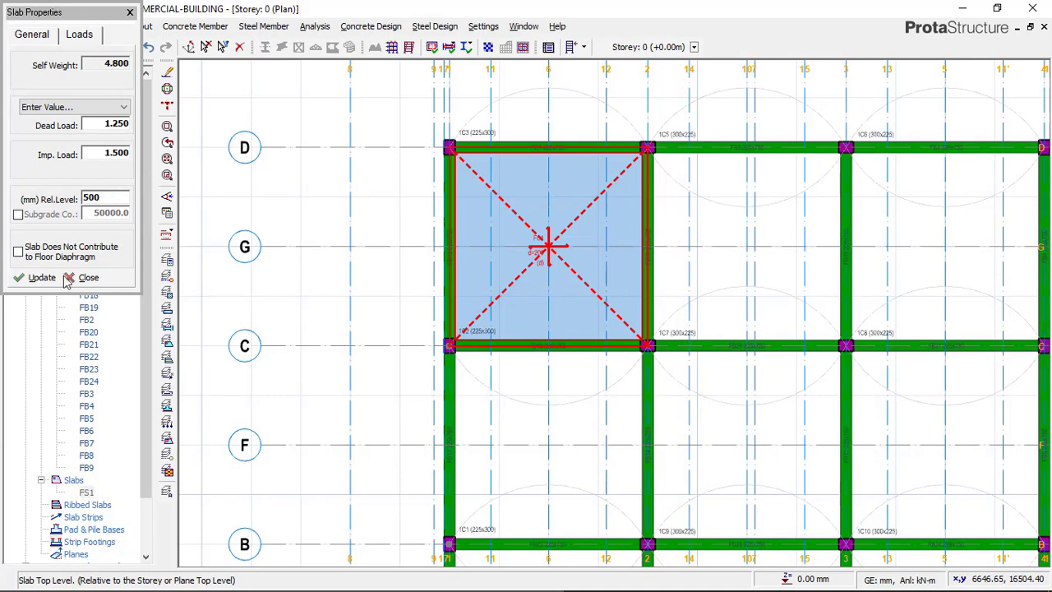
scroll(657, 253, down, 1)
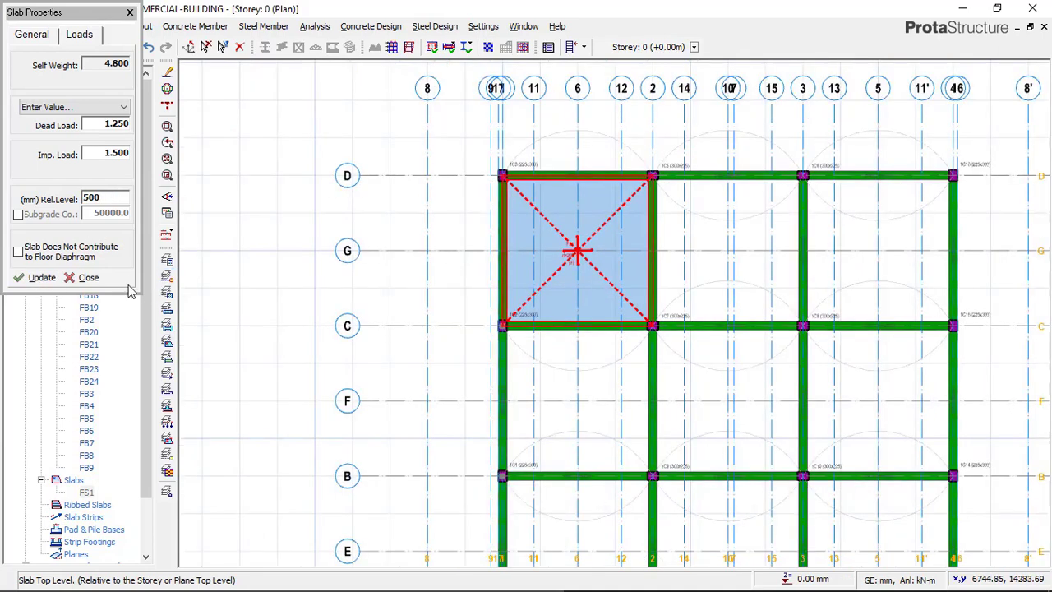
click(86, 277)
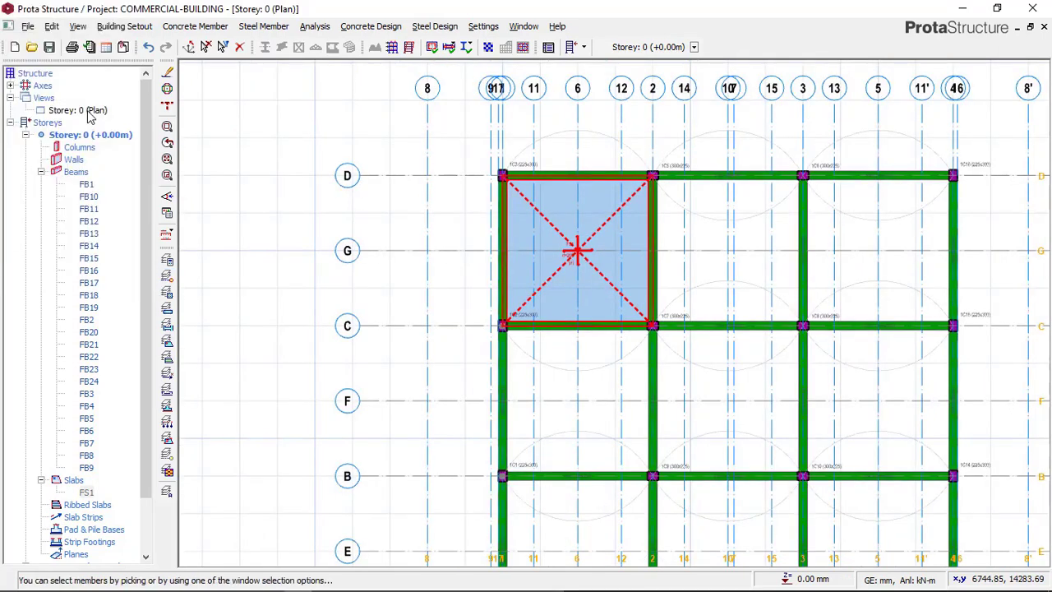
click(90, 110)
right_click(90, 110)
click(115, 134)
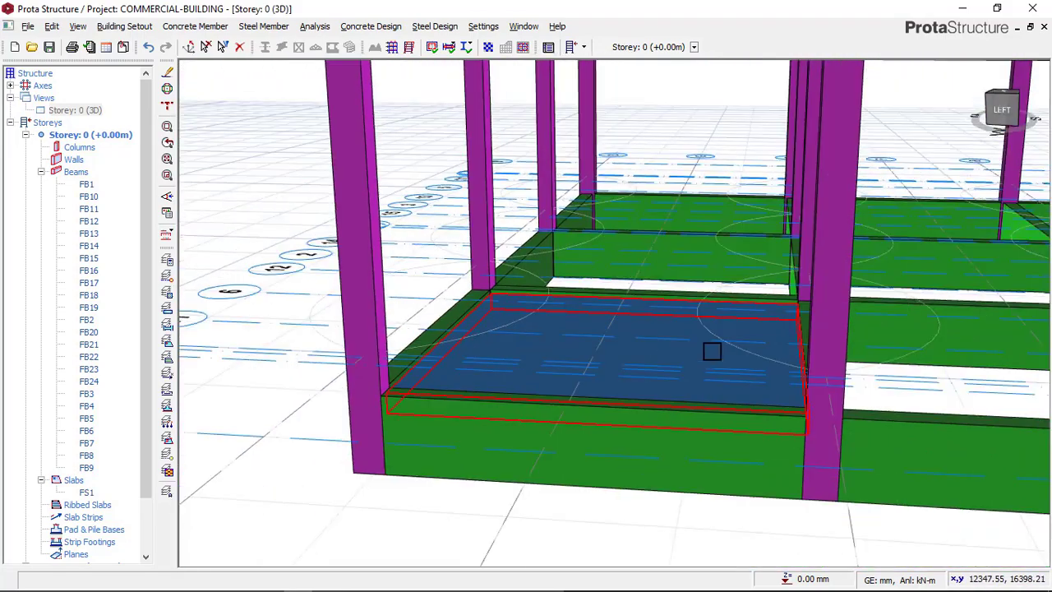
middle_drag(710, 351, 679, 368)
right_click(92, 113)
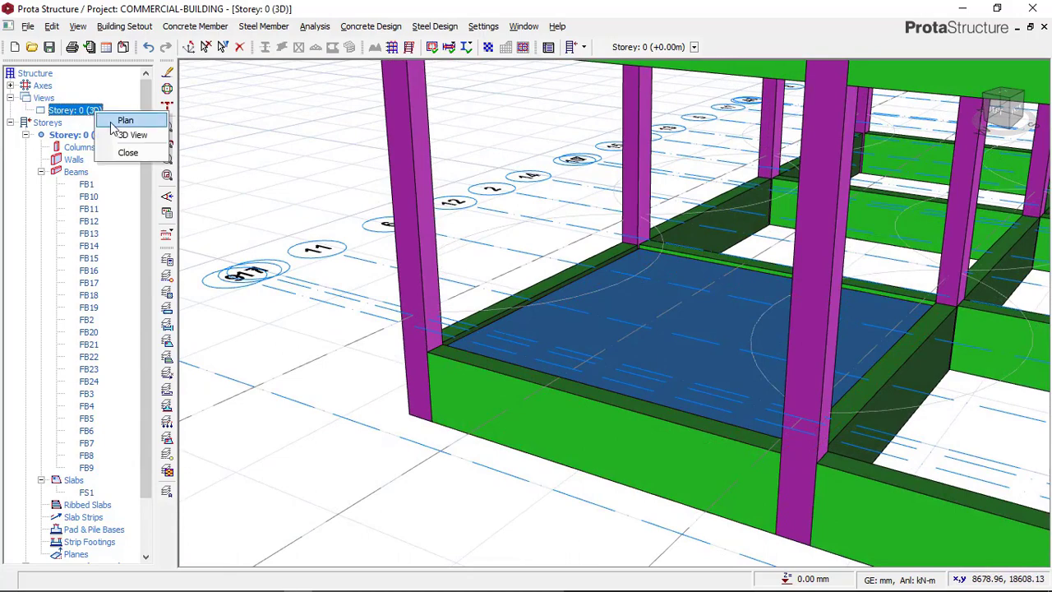
click(126, 121)
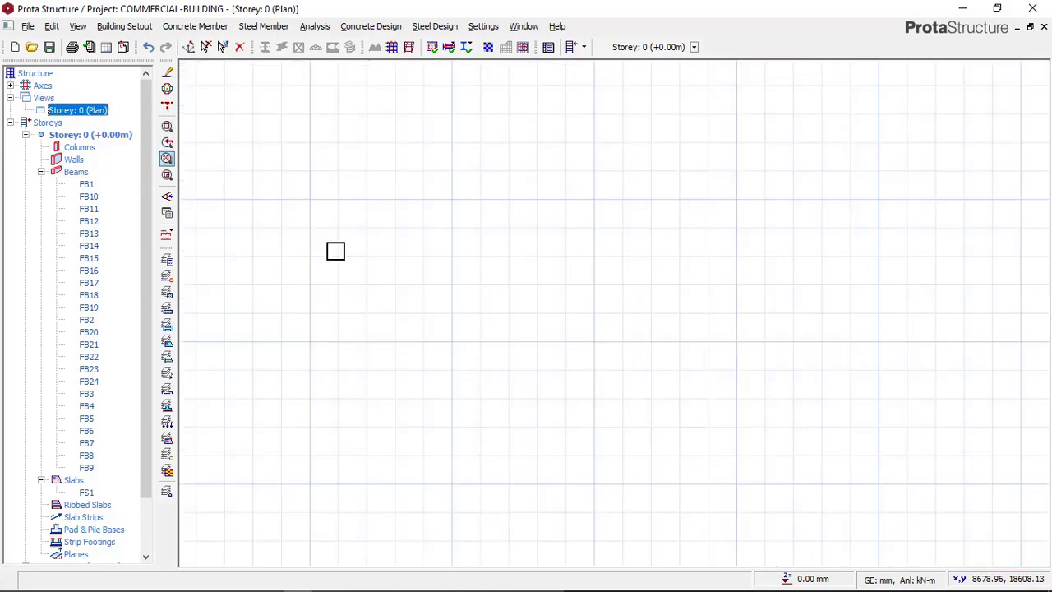
scroll(540, 242, up, 6)
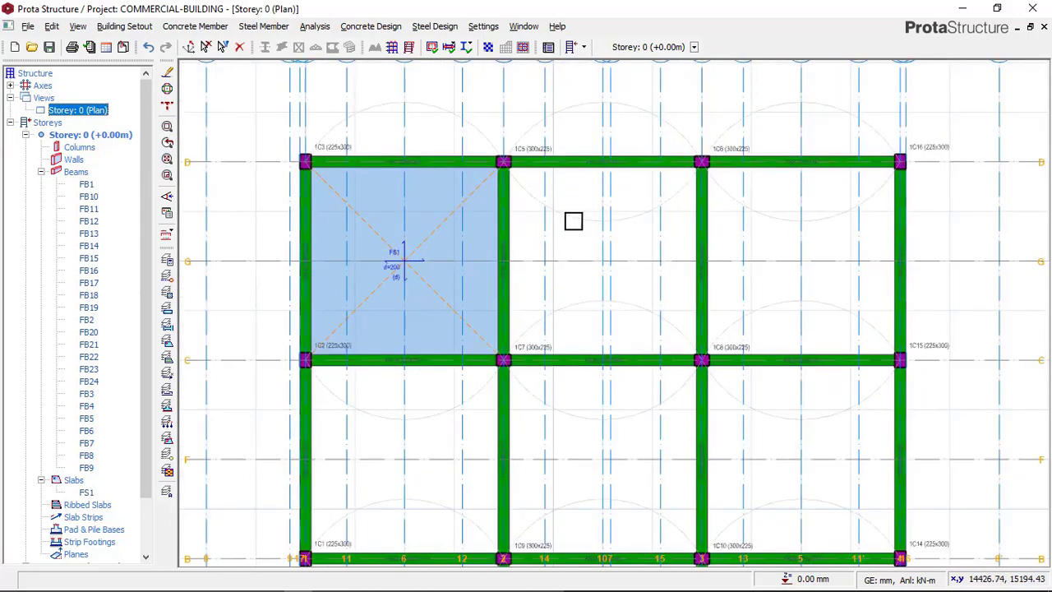
Start a new slab and set its relative top level to 500 mm on the Loads tab
click(194, 26)
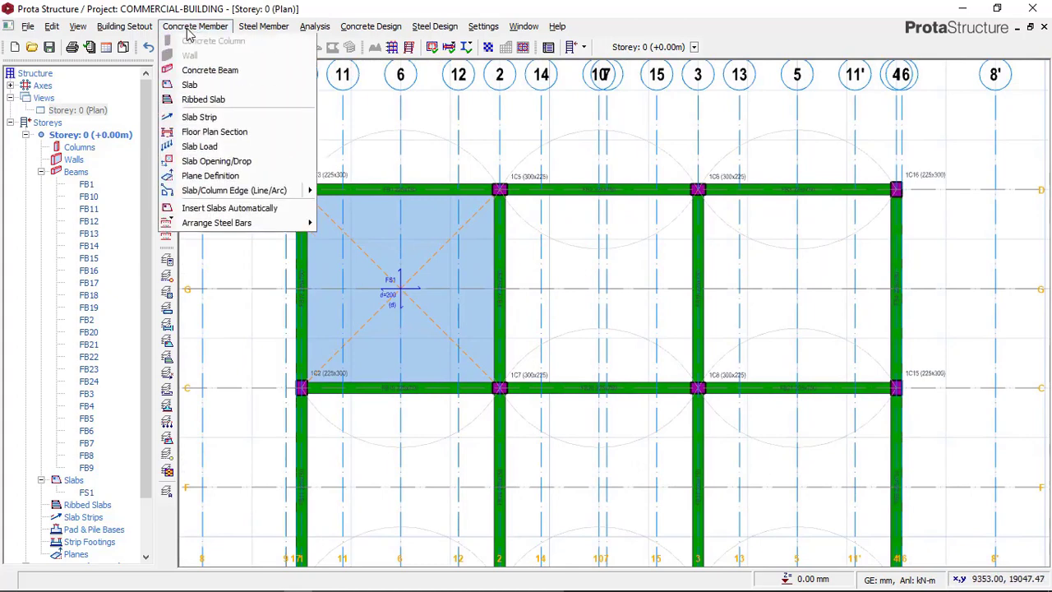
click(197, 85)
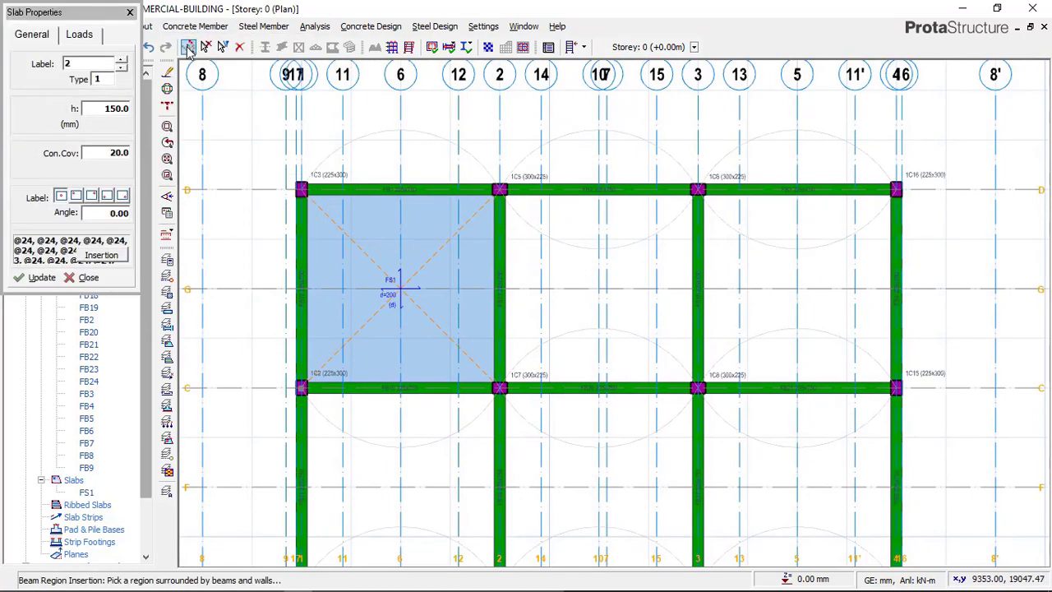
click(80, 34)
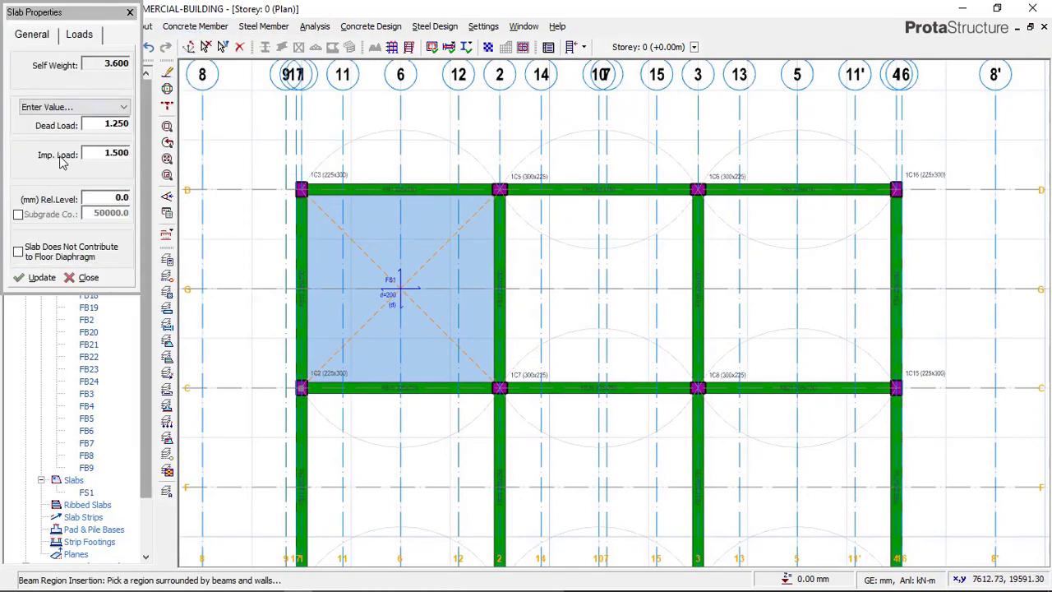
click(119, 197)
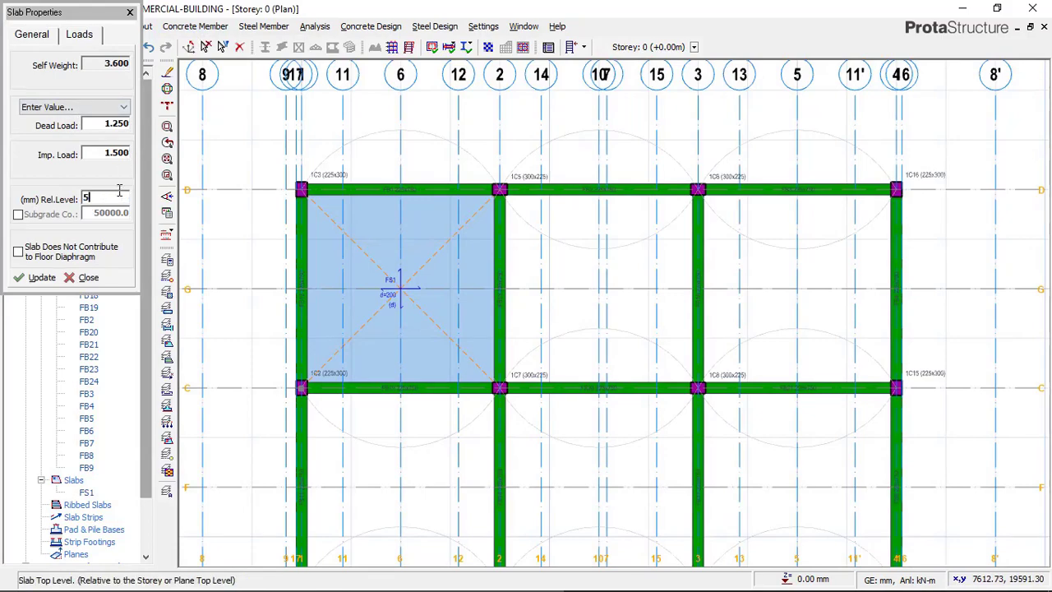
scroll(564, 262, down, 2)
scroll(462, 206, up, 4)
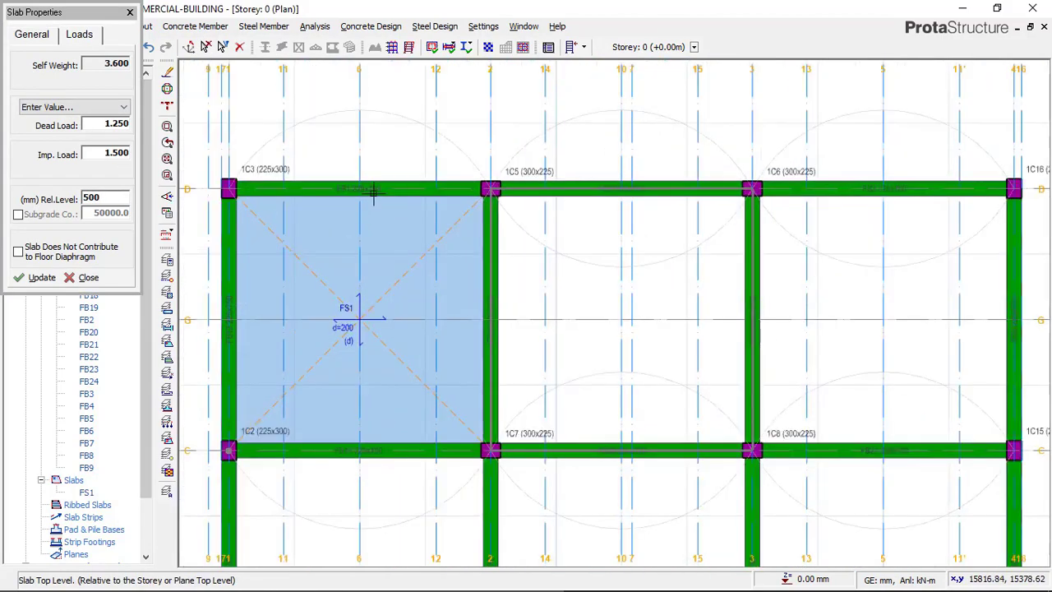
scroll(462, 206, down, 2)
Insert slabs FS2–FS9 into the eight remaining ground-storey bays
click(669, 231)
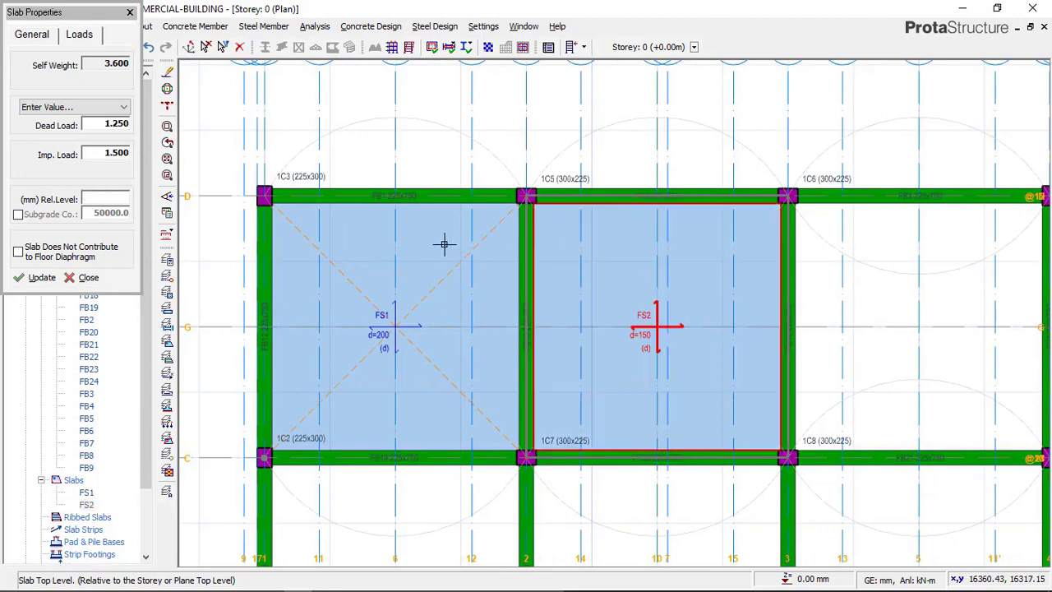
scroll(439, 241, down, 2)
click(699, 331)
click(425, 419)
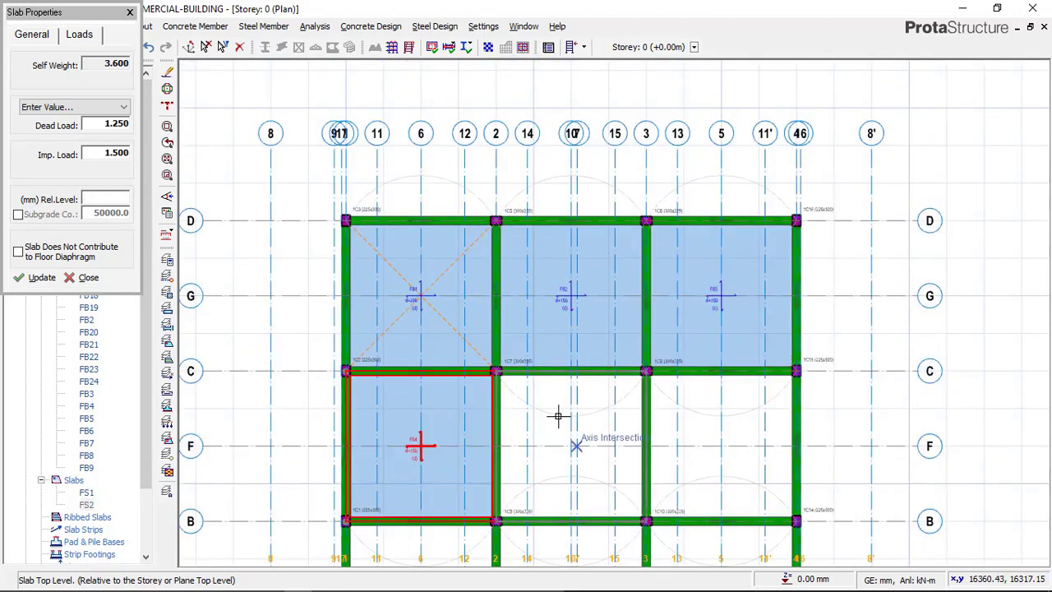
click(557, 415)
click(679, 453)
scroll(616, 202, down, 2)
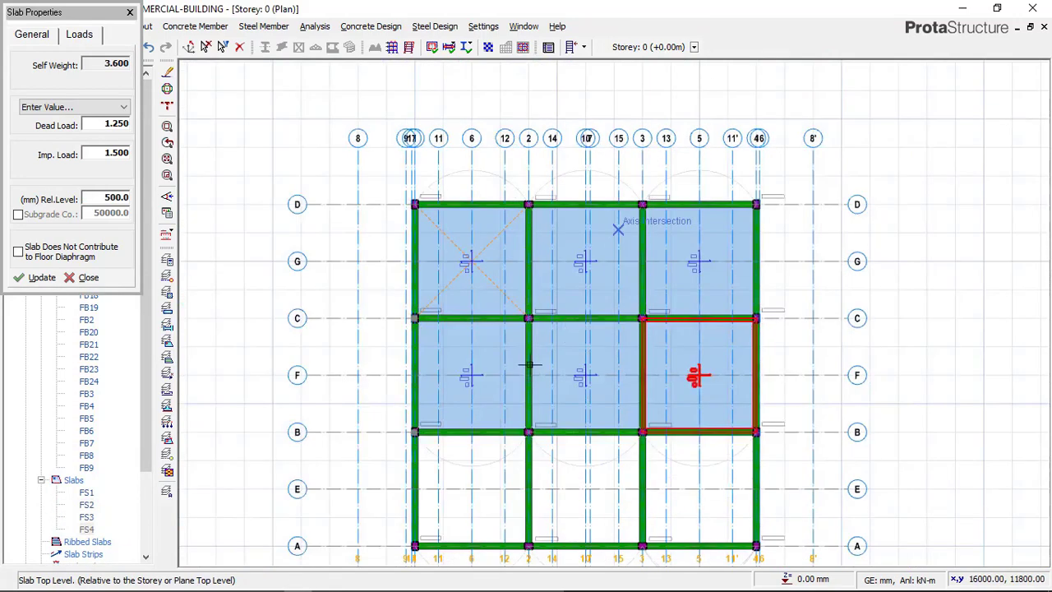
click(483, 448)
click(567, 464)
click(703, 483)
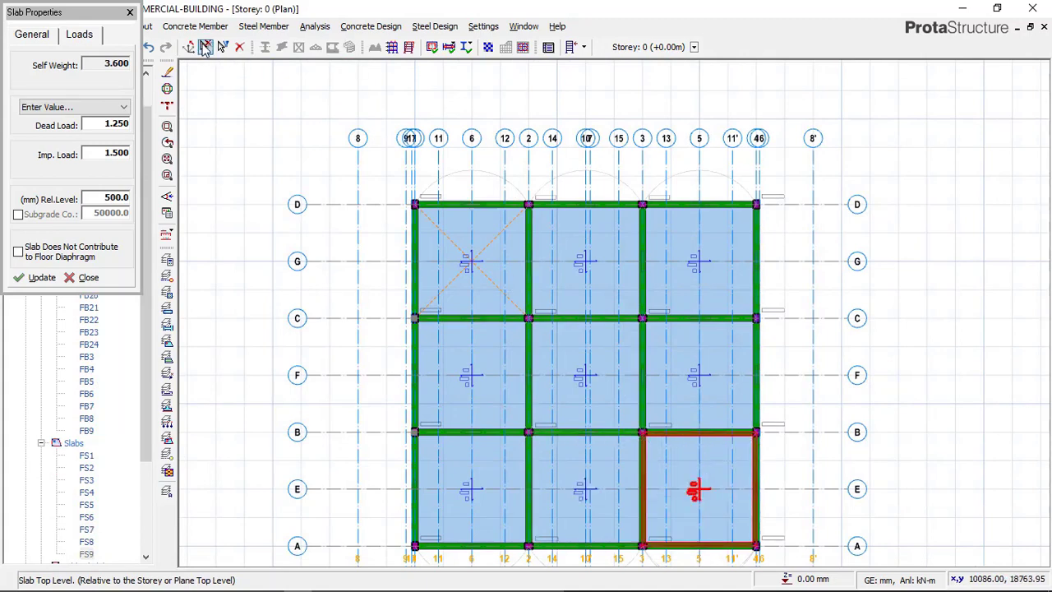
key(Escape)
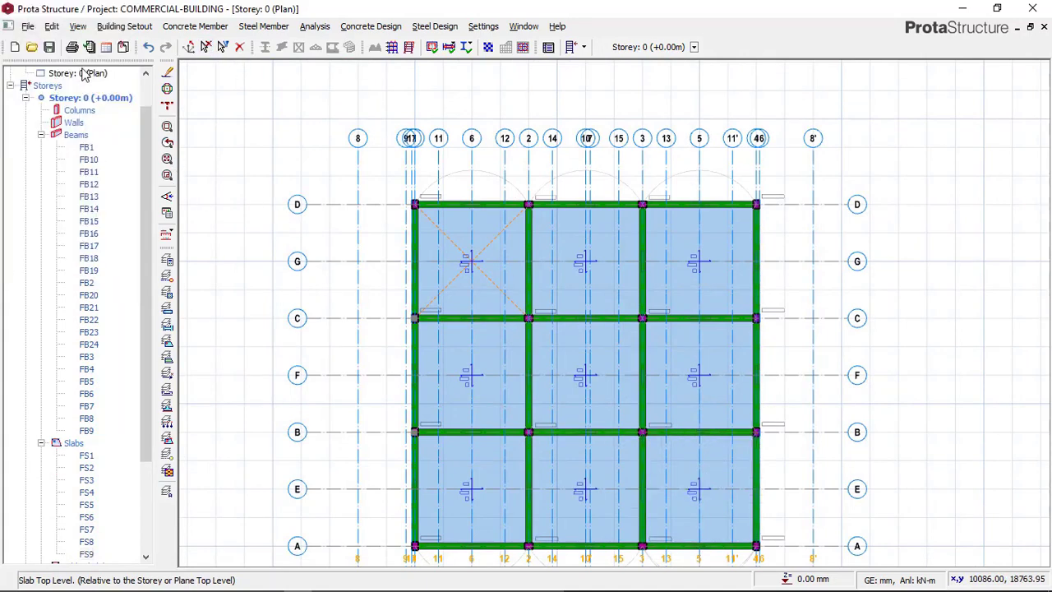
View Storey 0 in 3D and orbit to inspect the front ground slabs
click(125, 91)
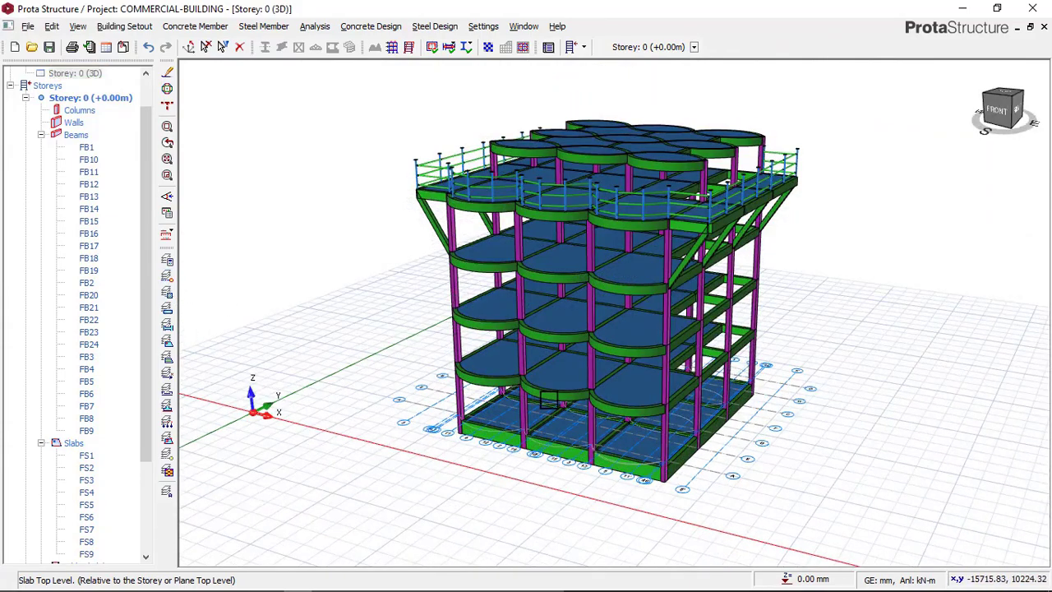
scroll(576, 428, up, 5)
middle_drag(616, 484, 629, 451)
scroll(657, 477, up, 5)
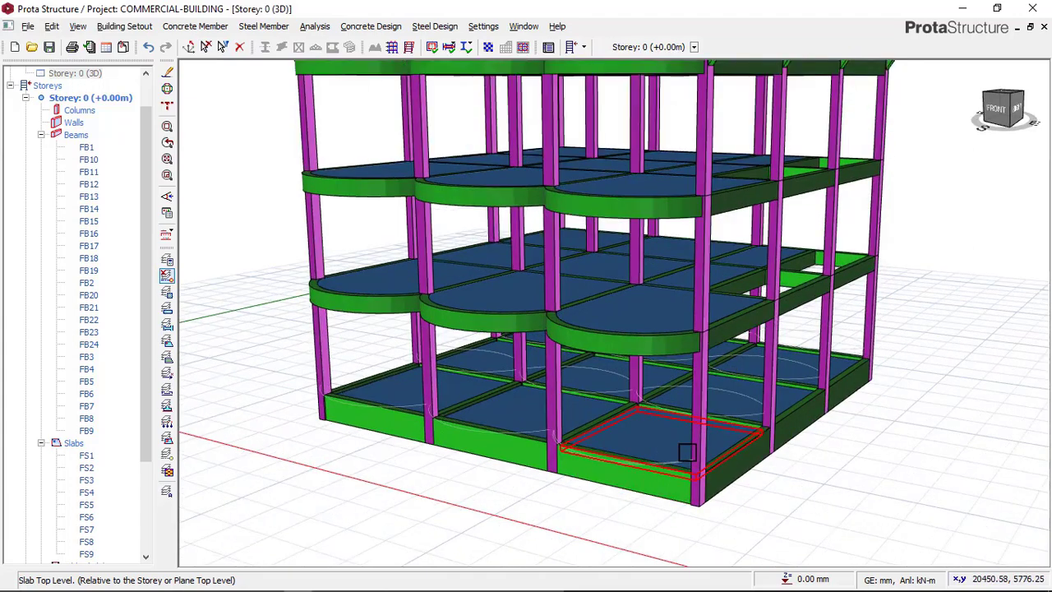
scroll(679, 444, down, 8)
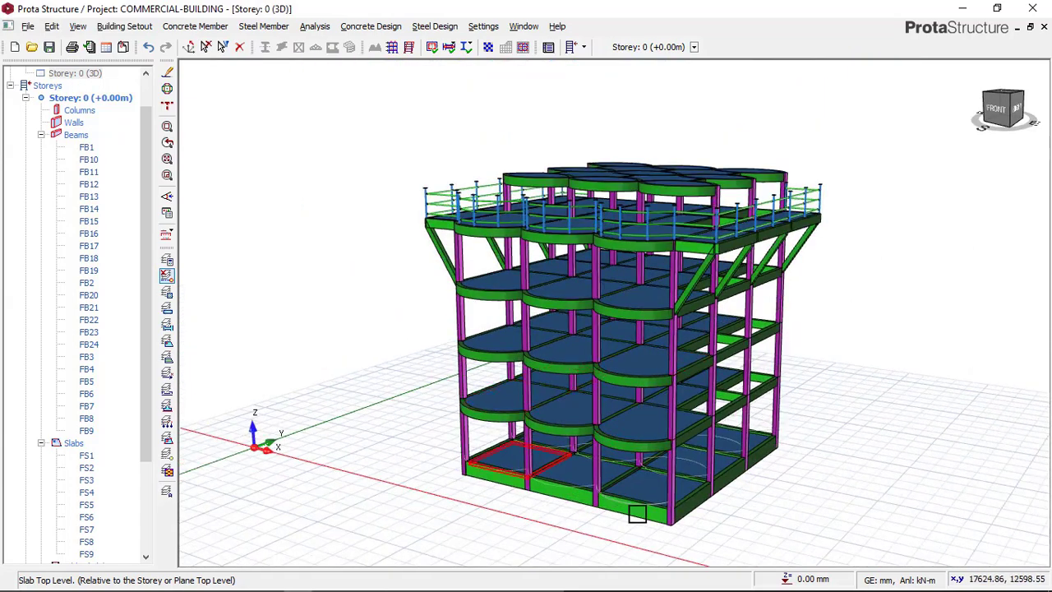
middle_drag(636, 514, 634, 443)
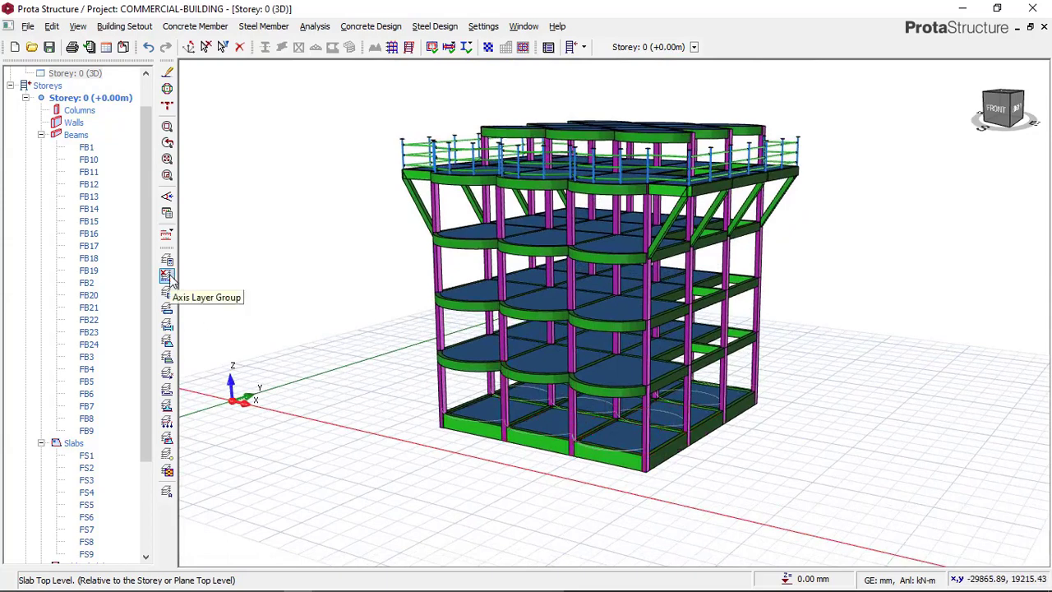
Return Storey 0 to plan view and save the project
right_click(86, 72)
click(111, 82)
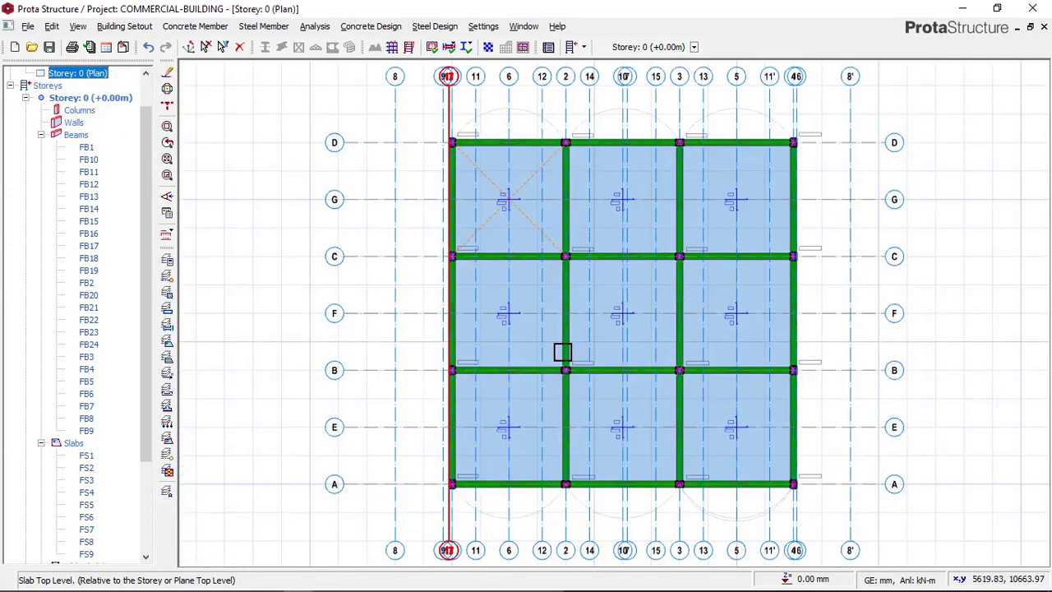
click(49, 48)
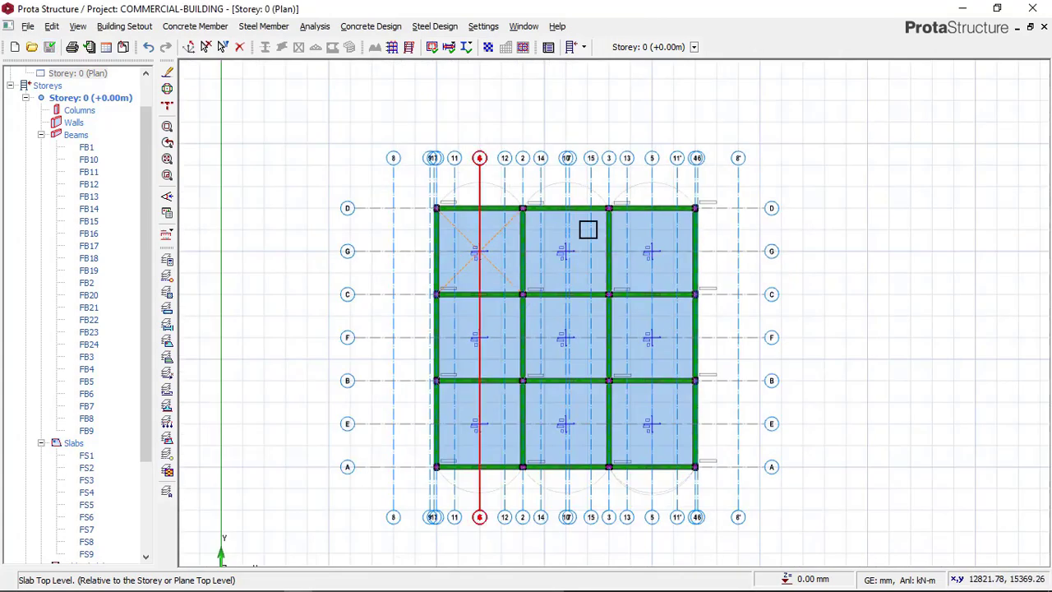
key(Escape)
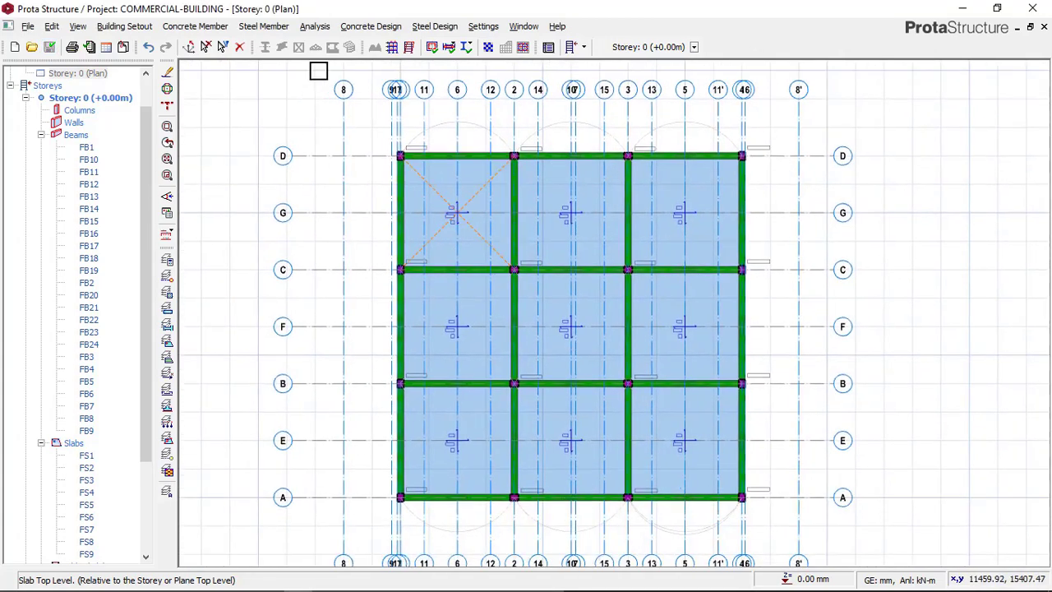
In FE Raft Foundation Analysis, include column sections and subgrade reaction values, then run meshing and analysis
click(316, 27)
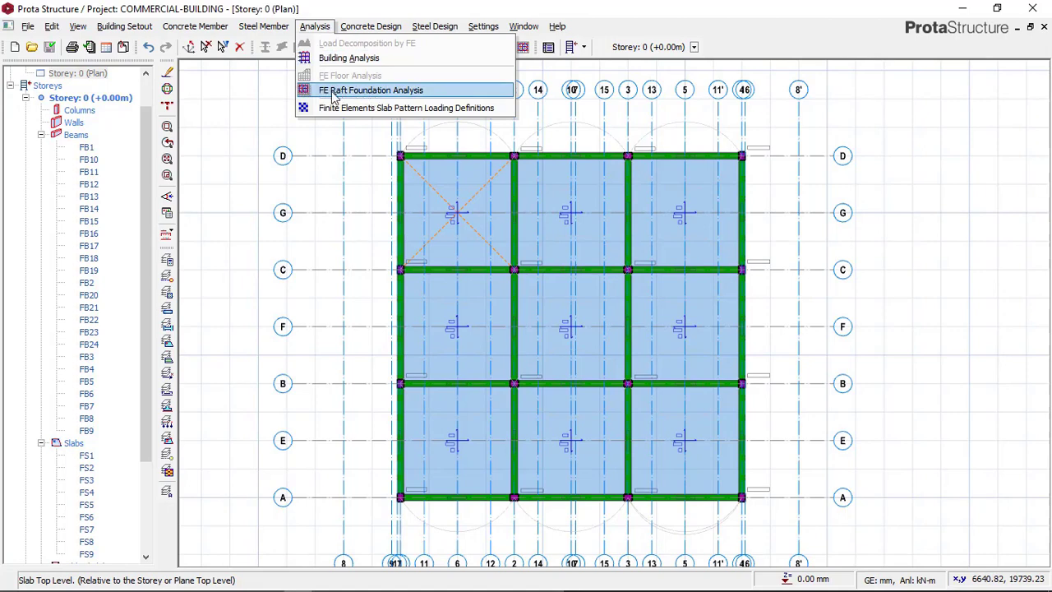
click(401, 97)
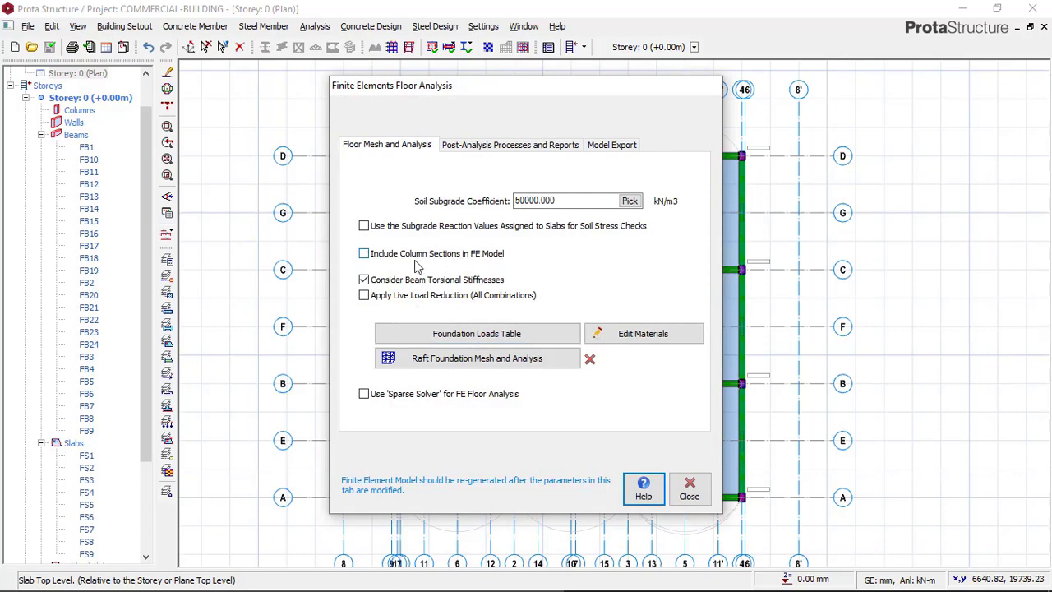
click(365, 254)
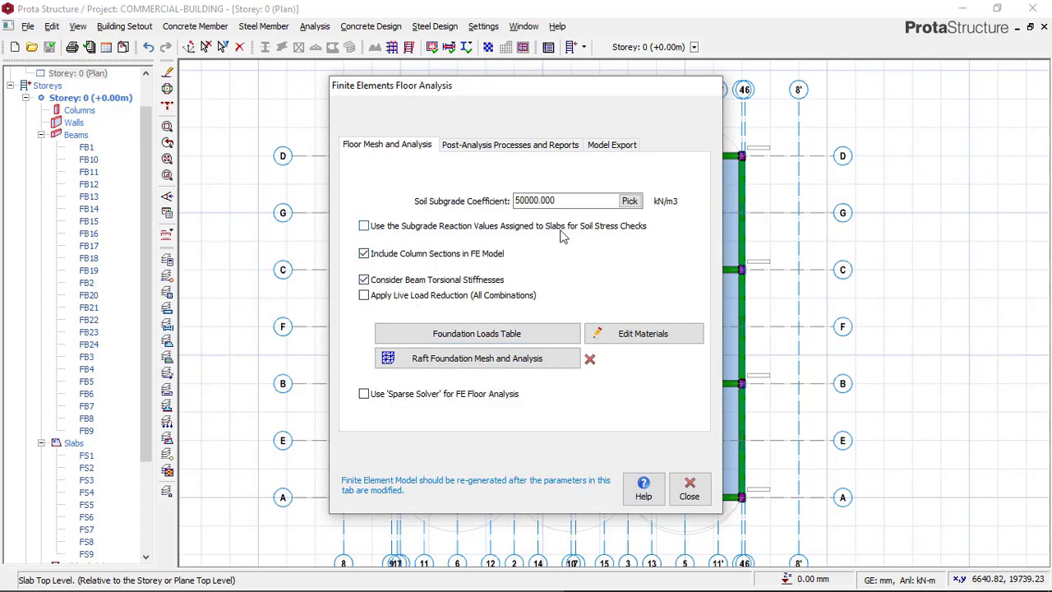
click(365, 228)
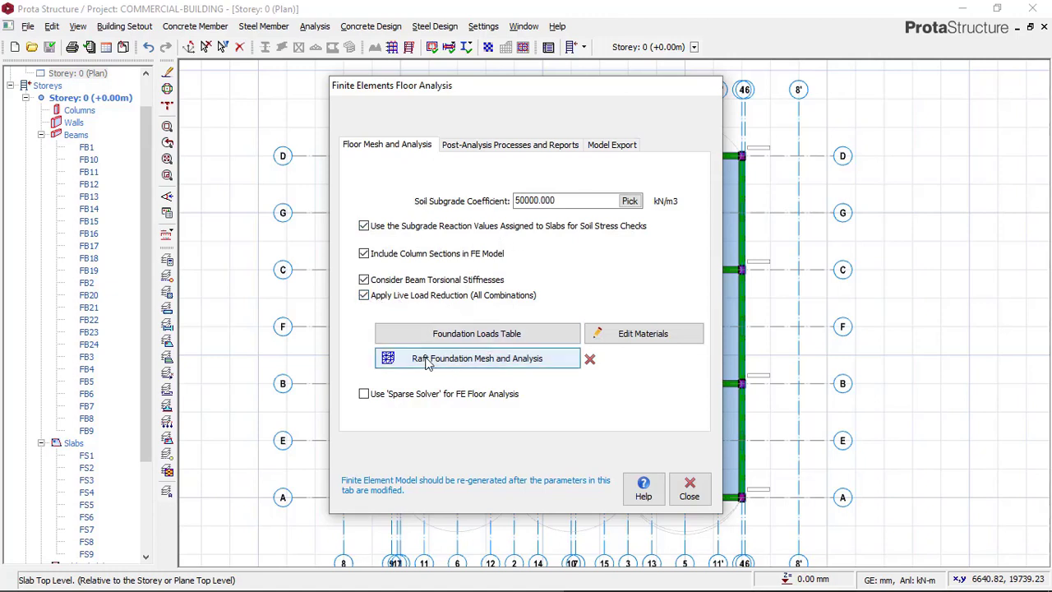
click(507, 362)
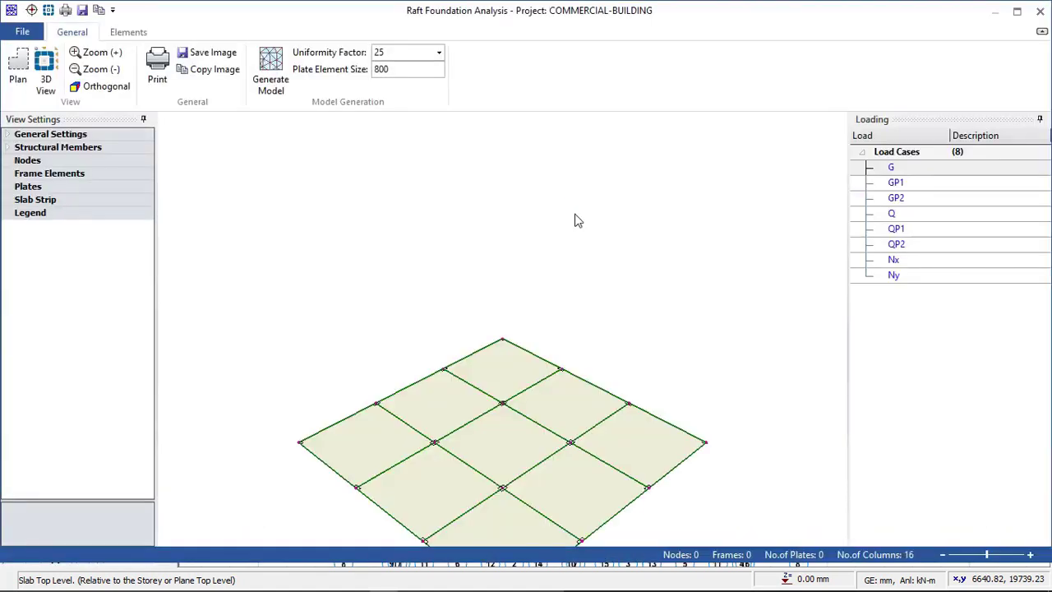
Regenerate the raft model with plate element size 800 and inspect the resulting mesh
scroll(505, 427, down, 2)
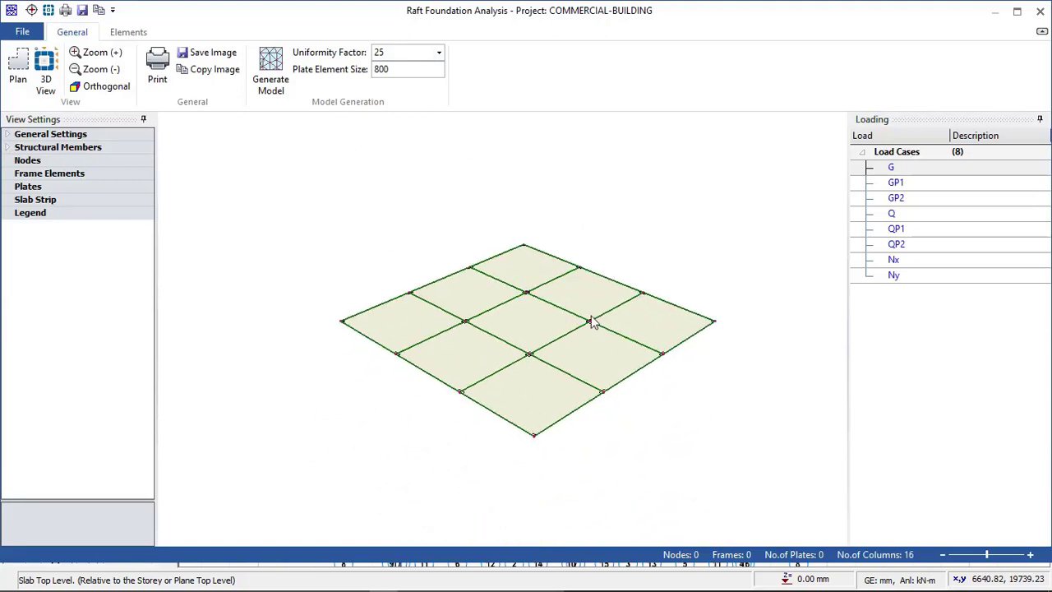
double_click(383, 71)
key(BackSpace)
text(800)
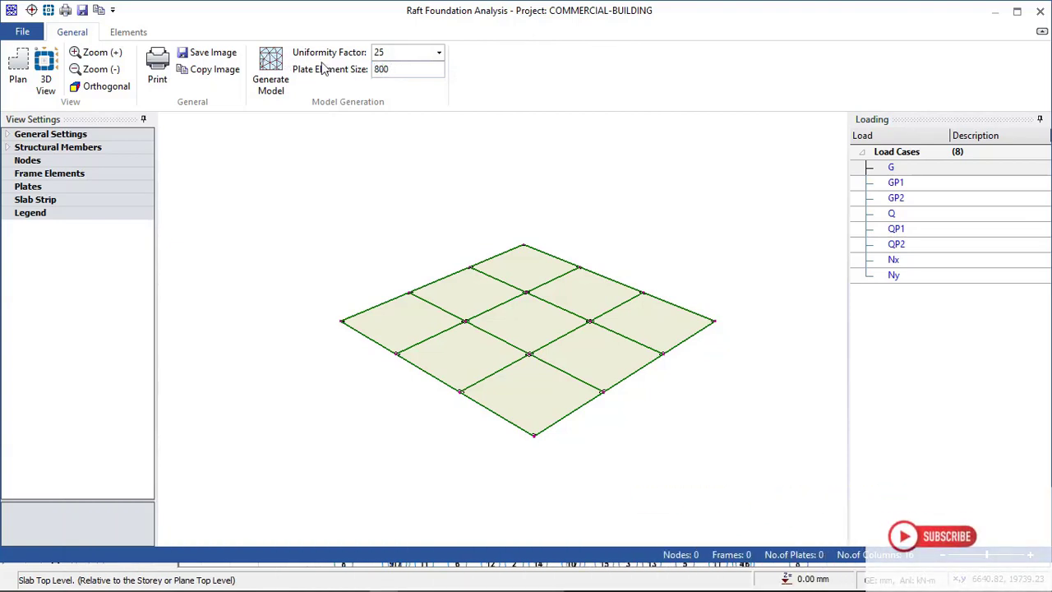
click(272, 64)
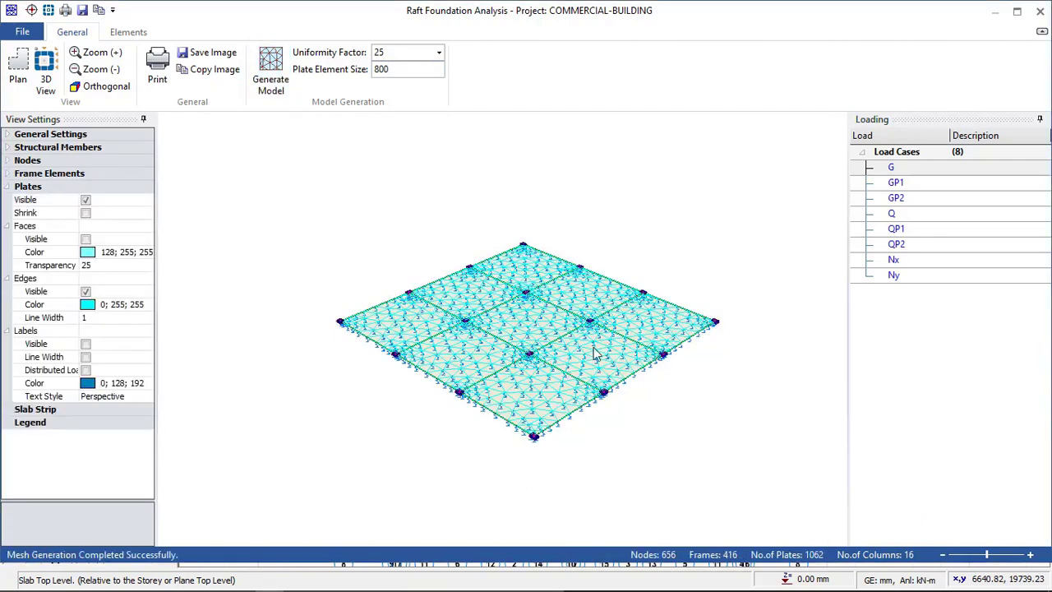
scroll(542, 271, up, 3)
scroll(553, 271, up, 2)
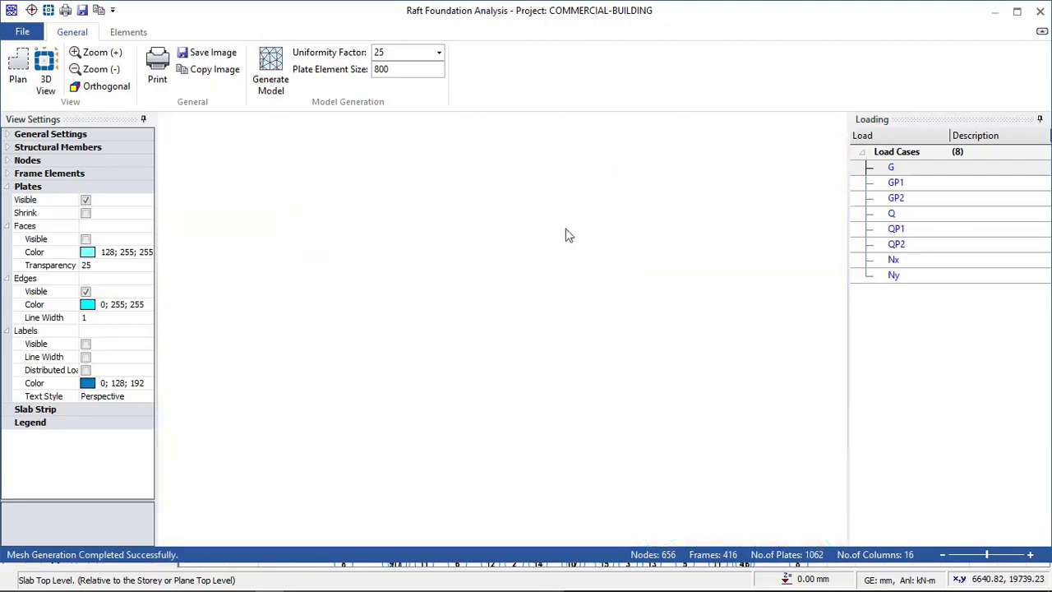
scroll(526, 237, down, 1)
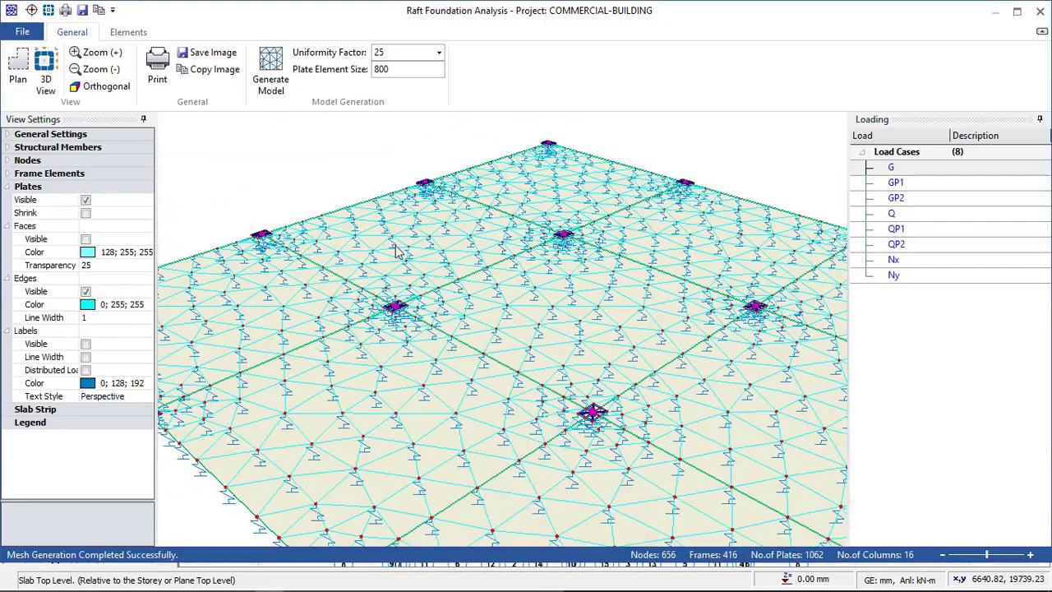
scroll(397, 248, up, 3)
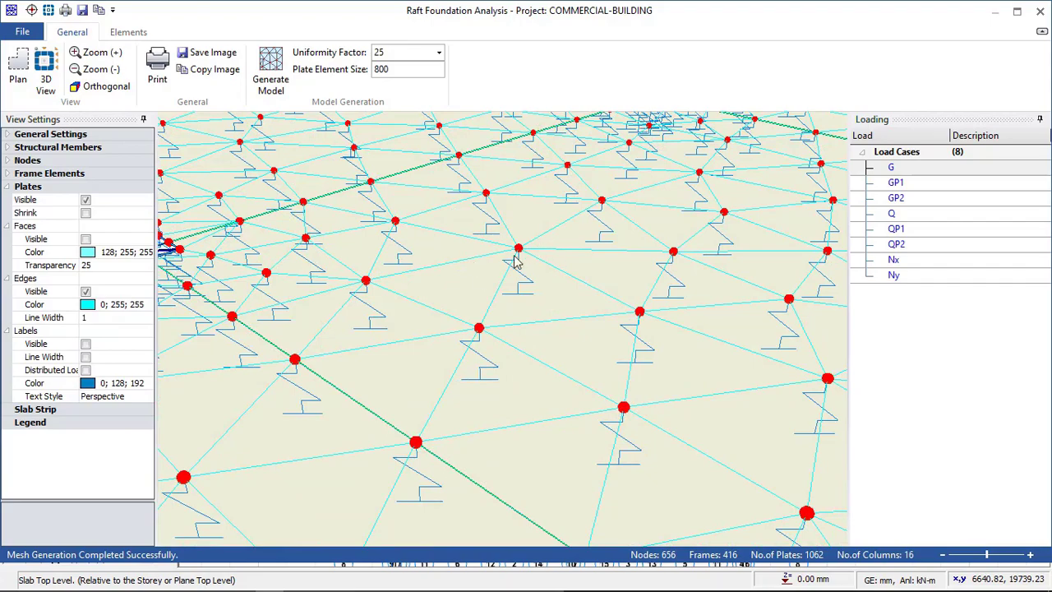
scroll(519, 257, down, 2)
scroll(519, 251, down, 5)
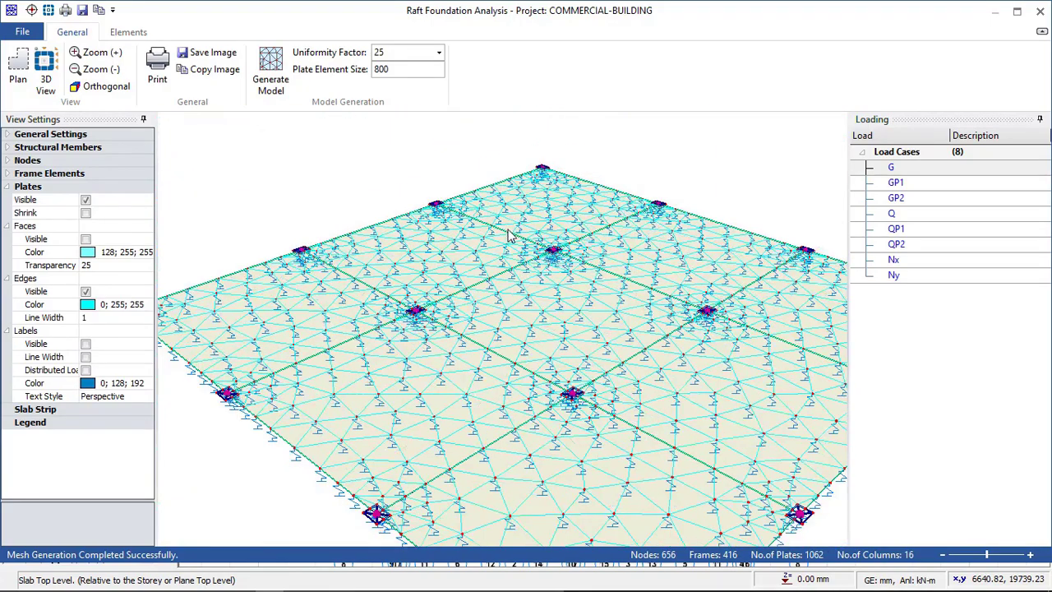
scroll(577, 314, down, 1)
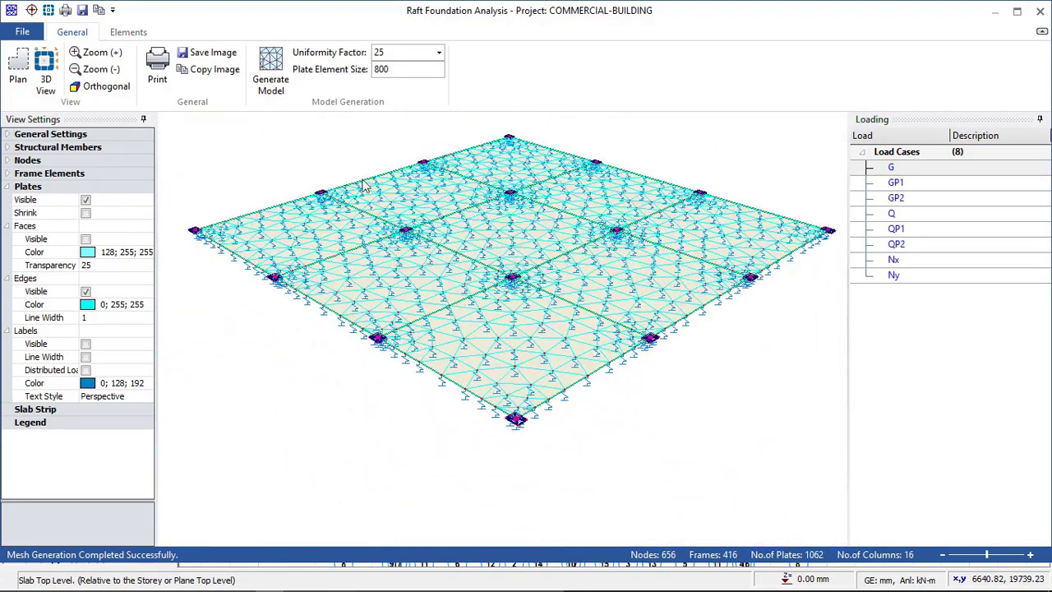
Close the Raft Foundation Analysis window and minimize Calculator to reveal the post-analysis settings
click(1039, 11)
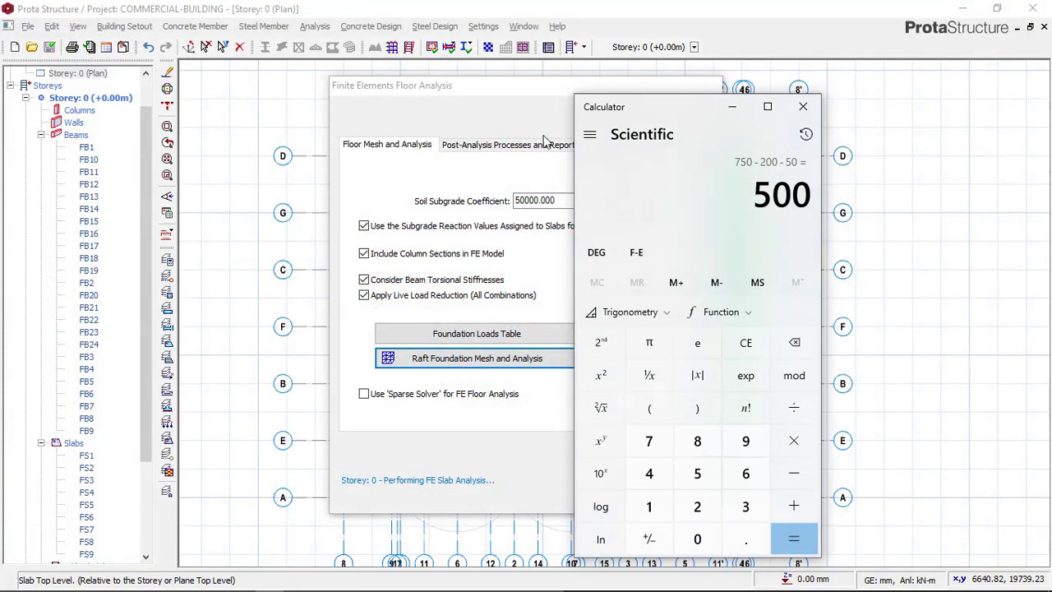
click(738, 112)
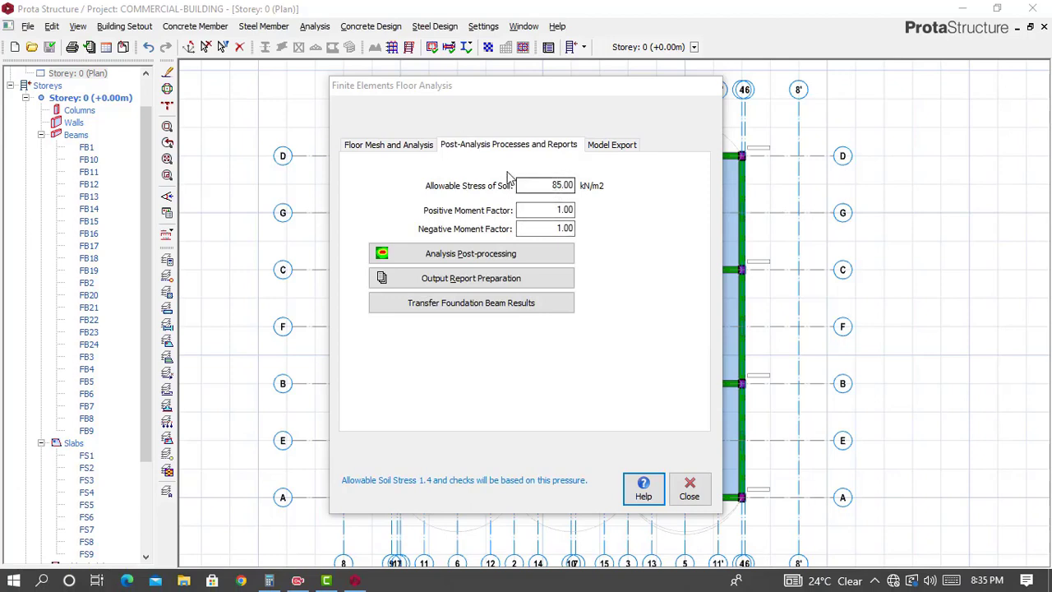
Change Allowable Stress of Soil from 85 to 90 kN/m2 and launch Analysis Post-processing
click(548, 188)
double_click(555, 184)
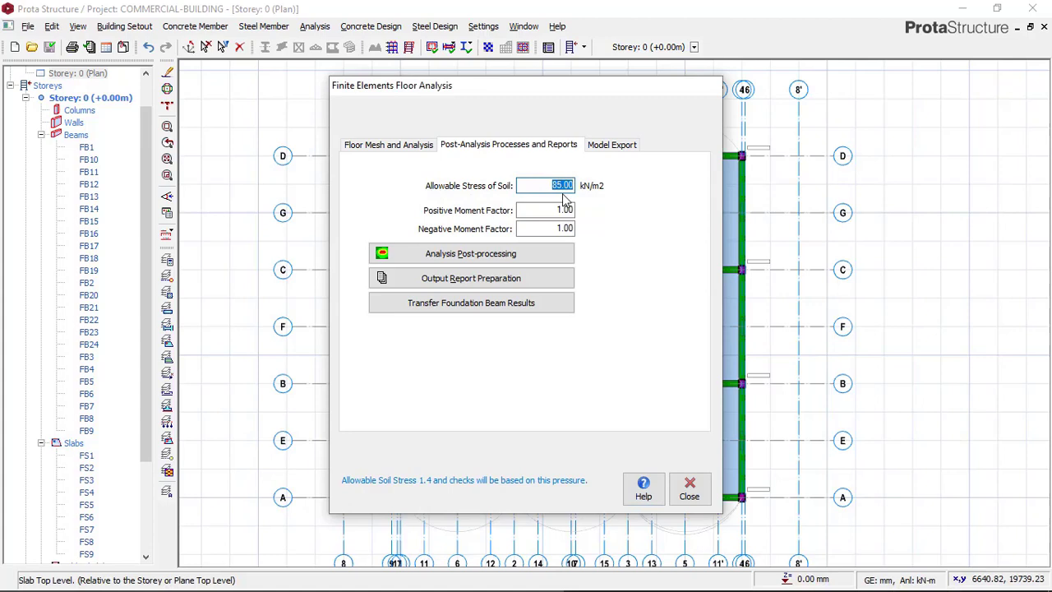
text(90)
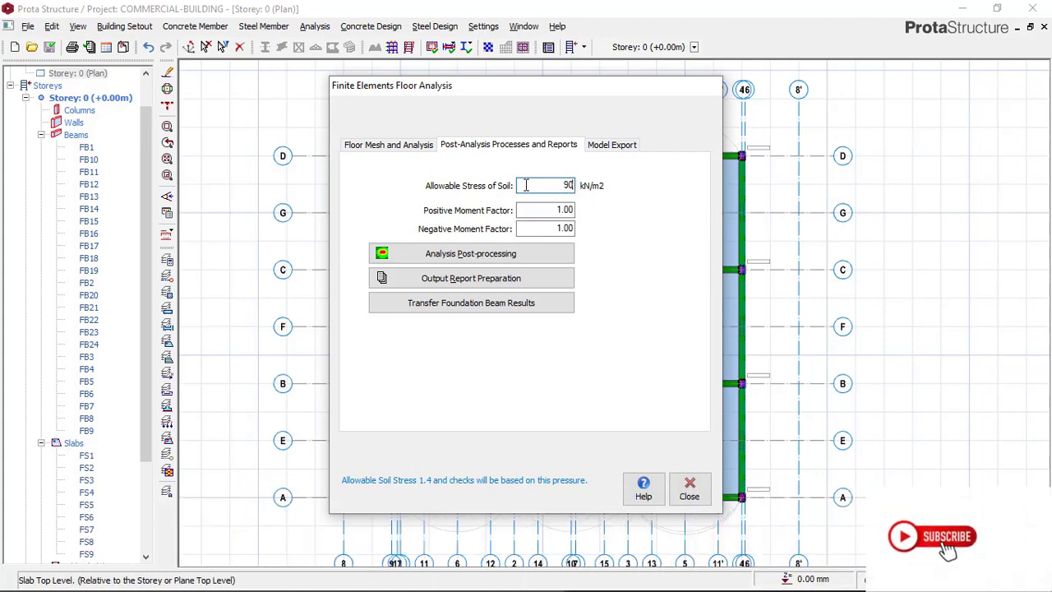
key(Tab)
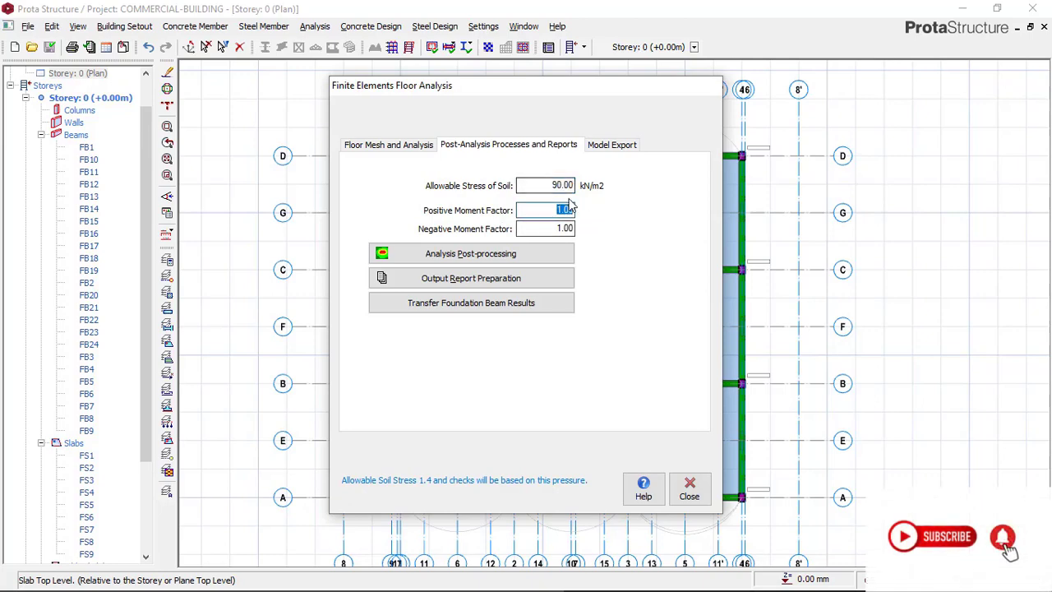
key(Tab)
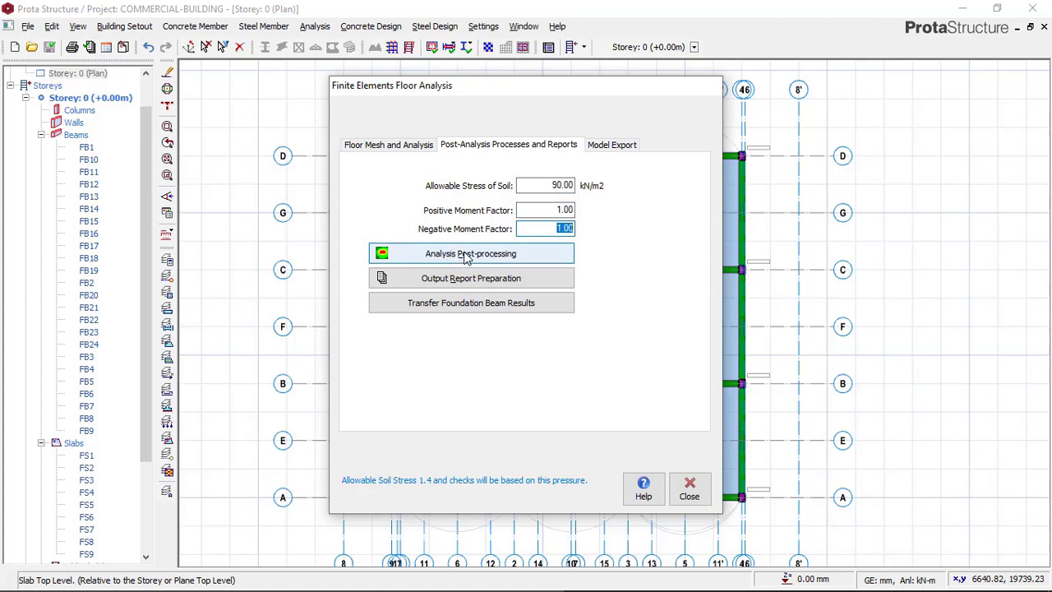
click(465, 255)
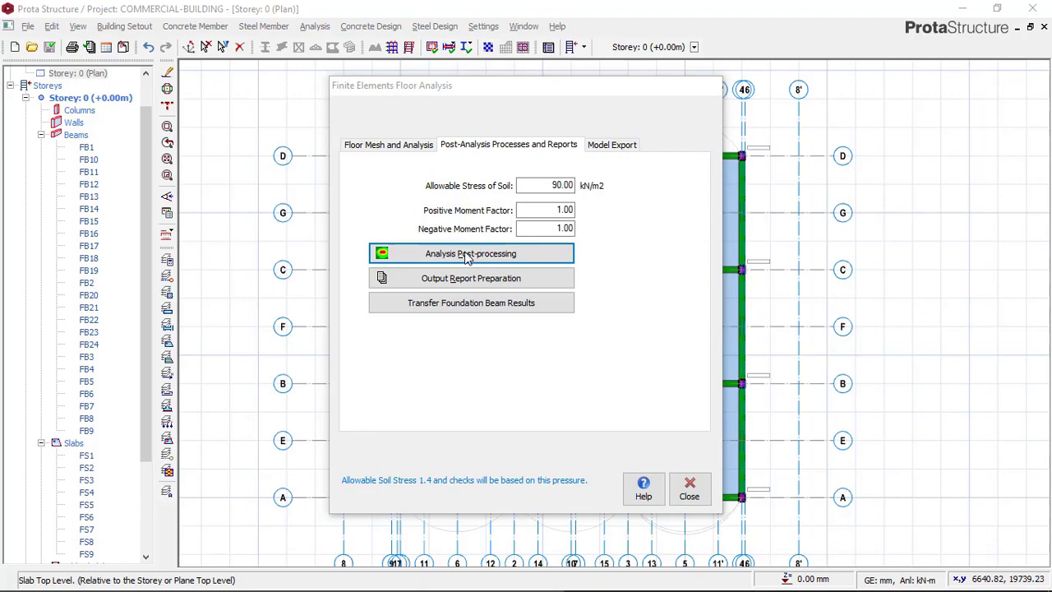
click(465, 254)
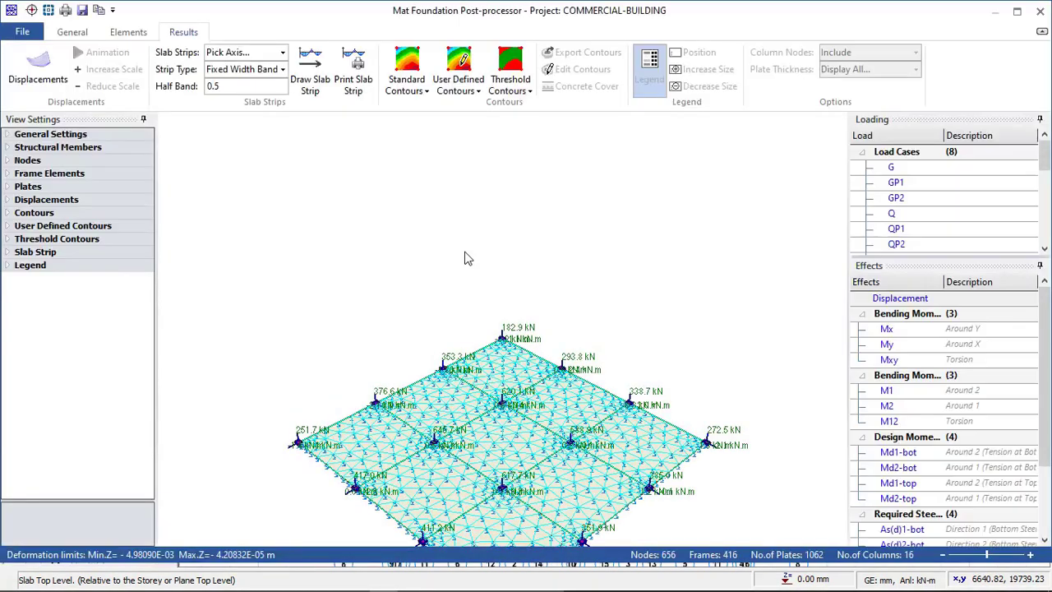
scroll(436, 395, up, 1)
scroll(333, 444, up, 1)
scroll(300, 460, up, 1)
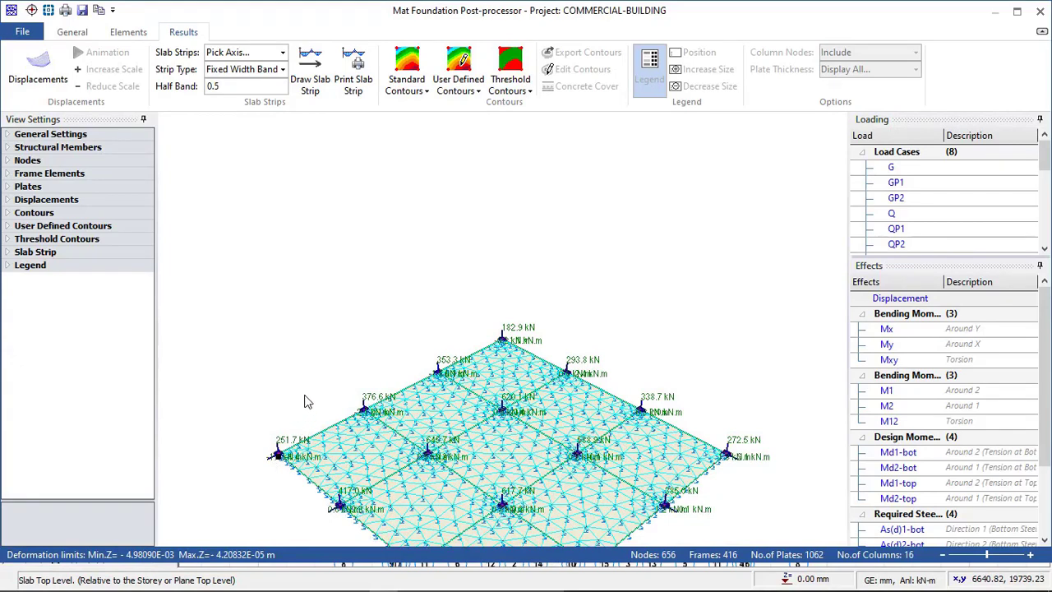
scroll(291, 435, up, 1)
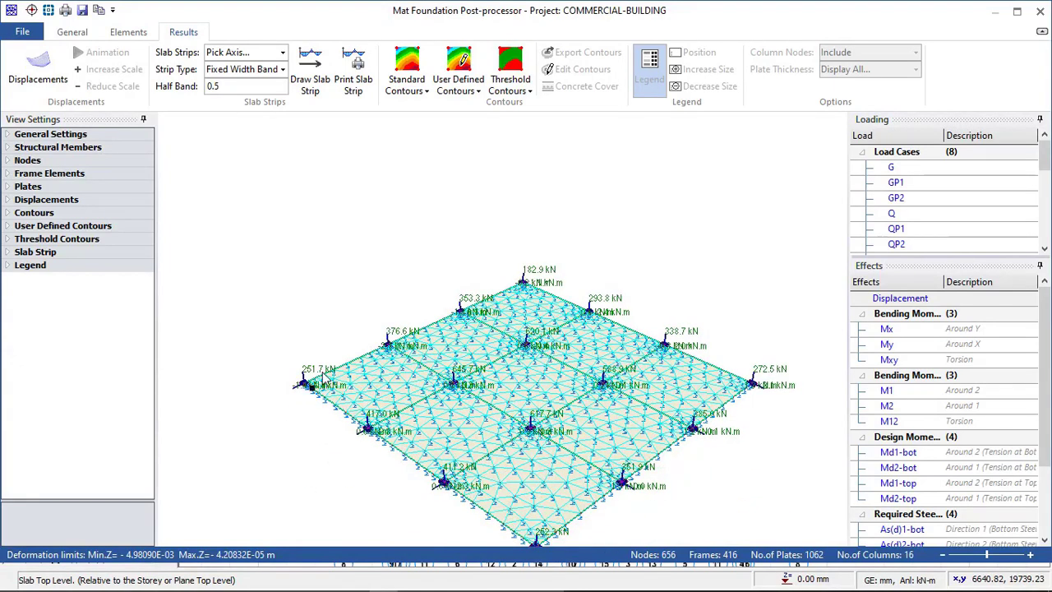
scroll(322, 380, up, 1)
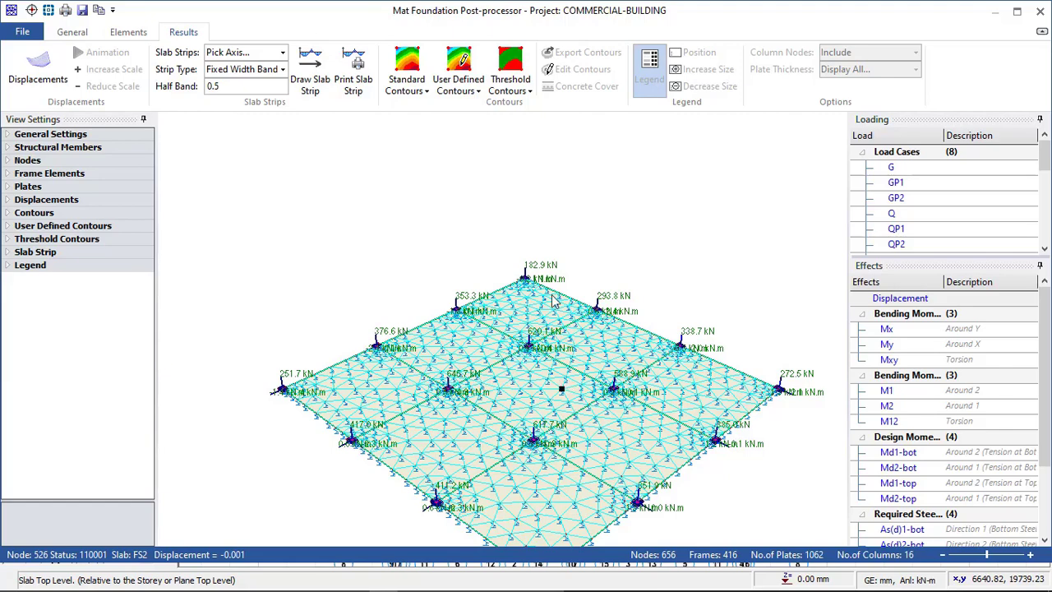
scroll(556, 299, down, 1)
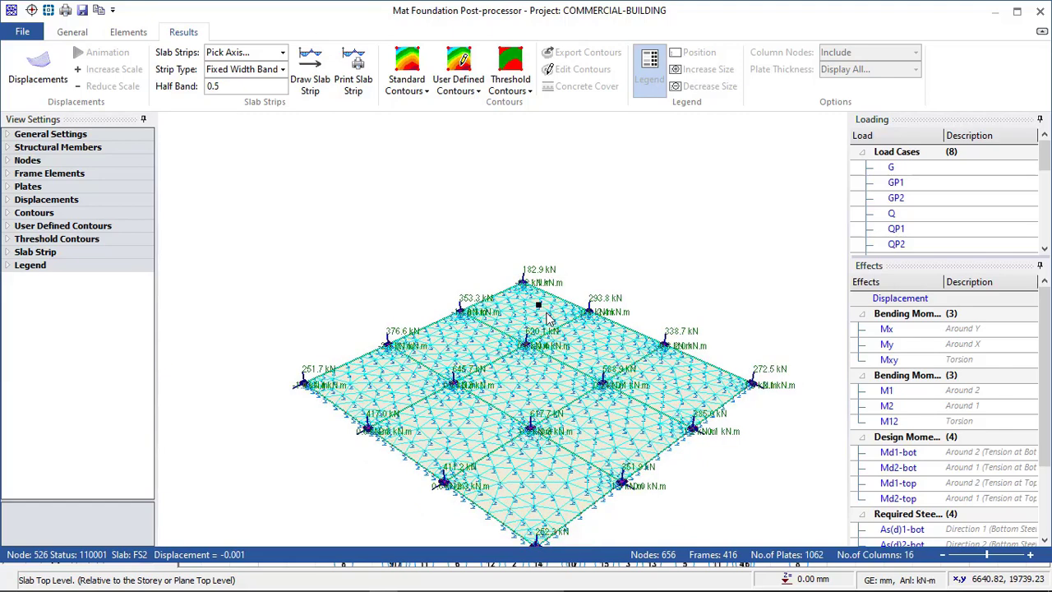
Show displacement contours on the raft, then the Mx and My bending moment contours
click(409, 66)
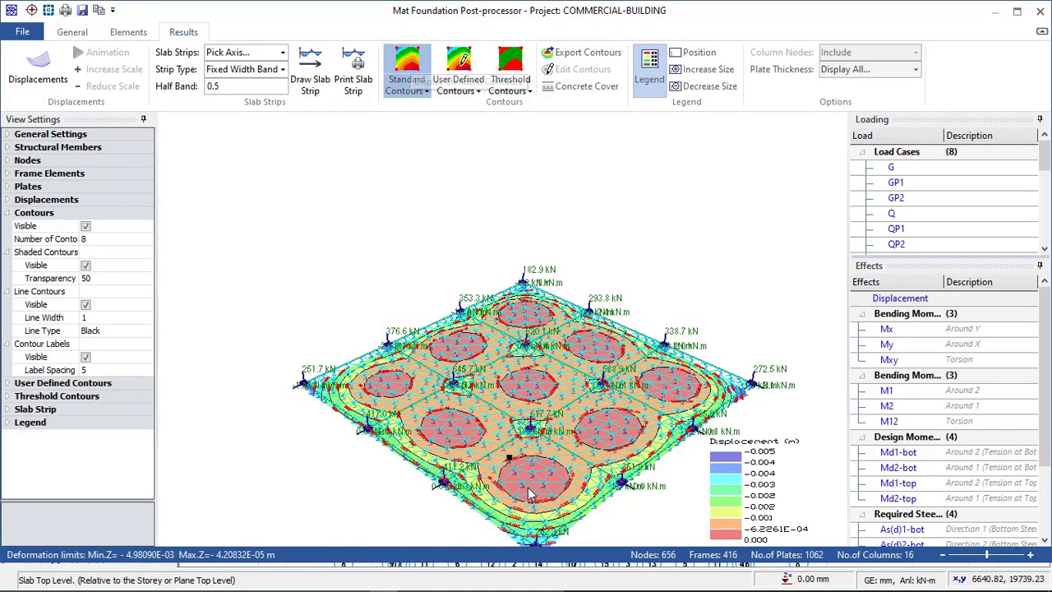
middle_drag(530, 493, 521, 394)
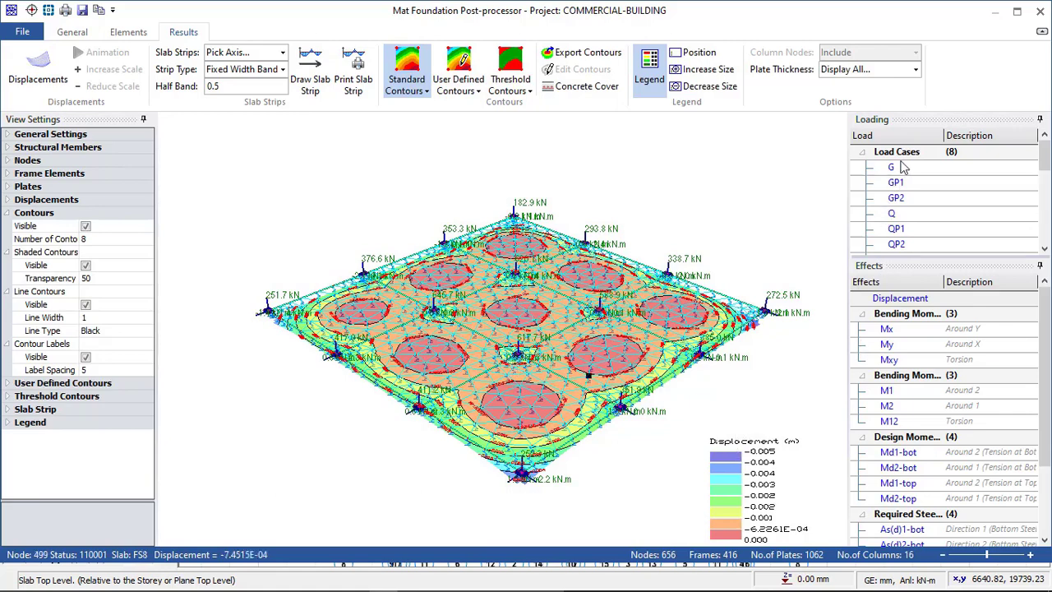
click(887, 329)
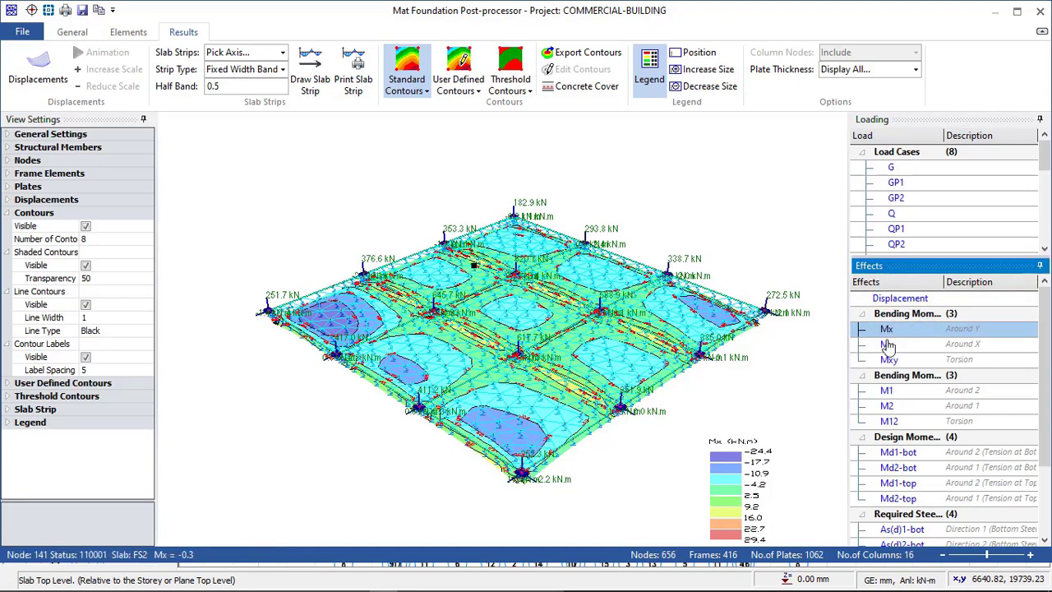
click(886, 344)
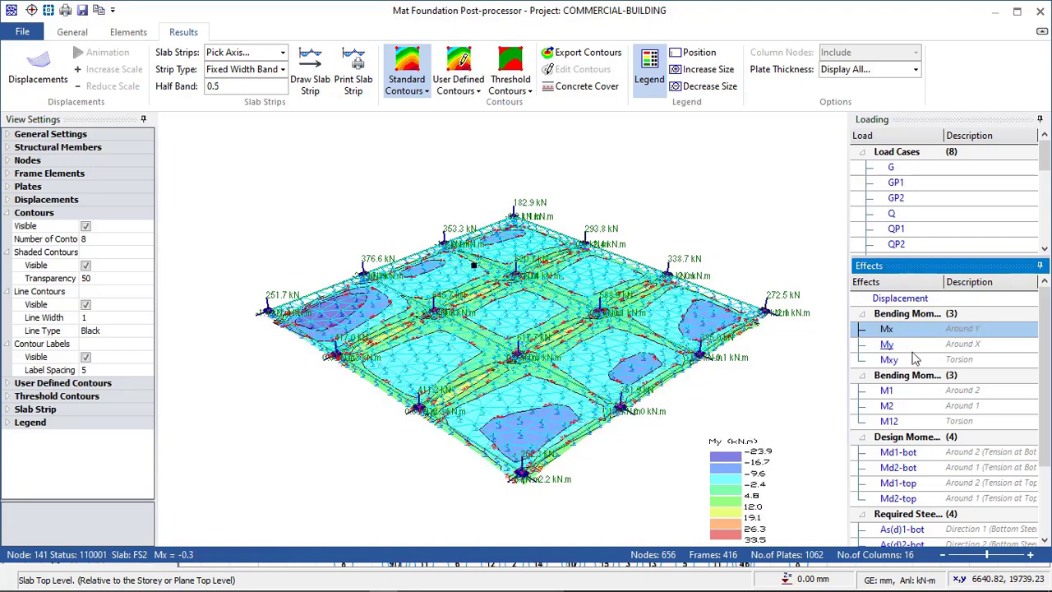
Step through the Mxy, M1, M2 and M12 moment contours
click(888, 360)
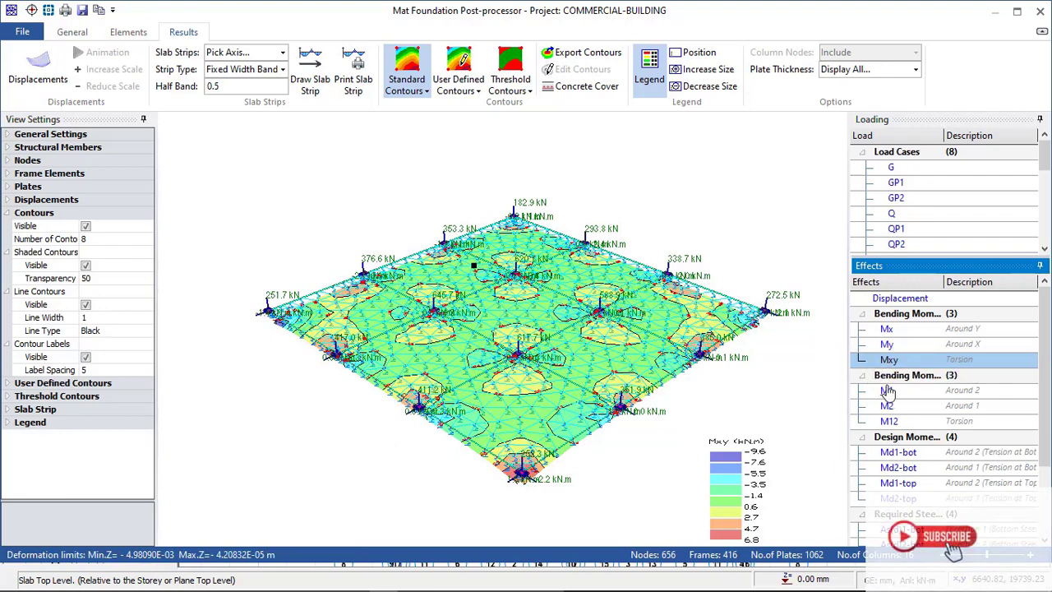
click(885, 390)
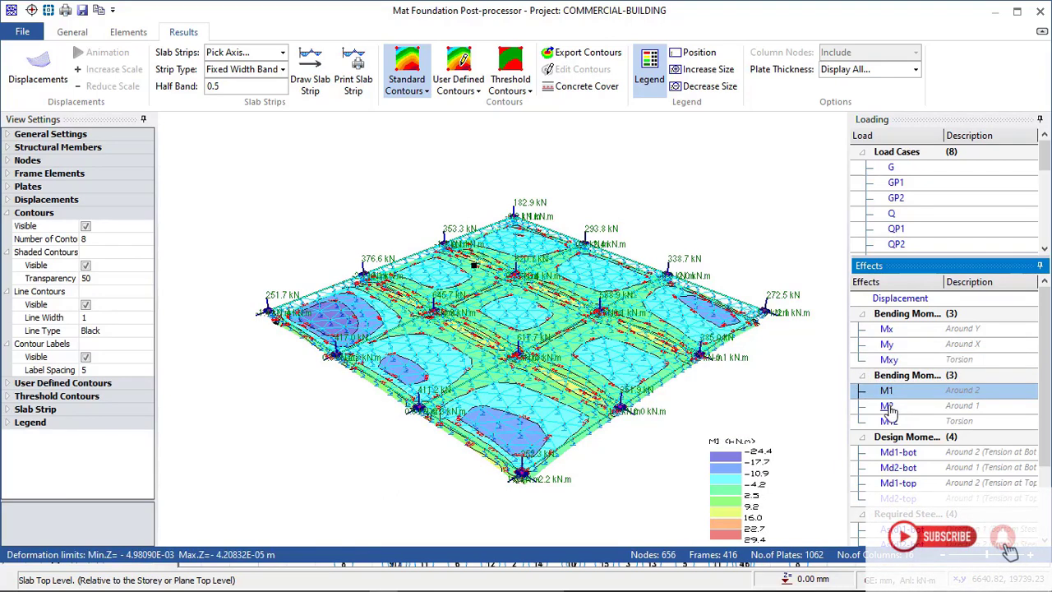
click(887, 406)
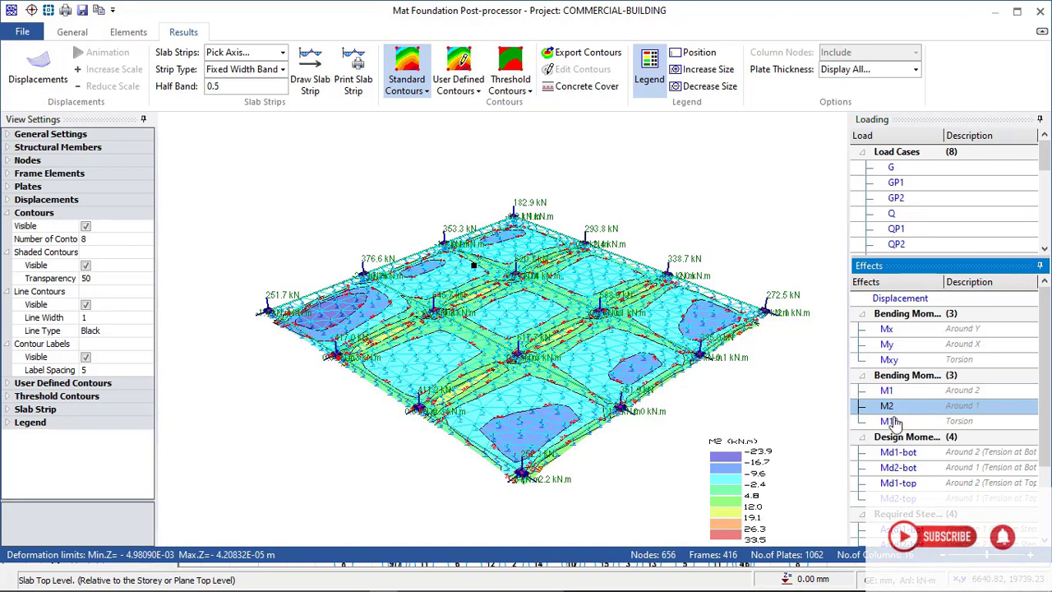
click(889, 420)
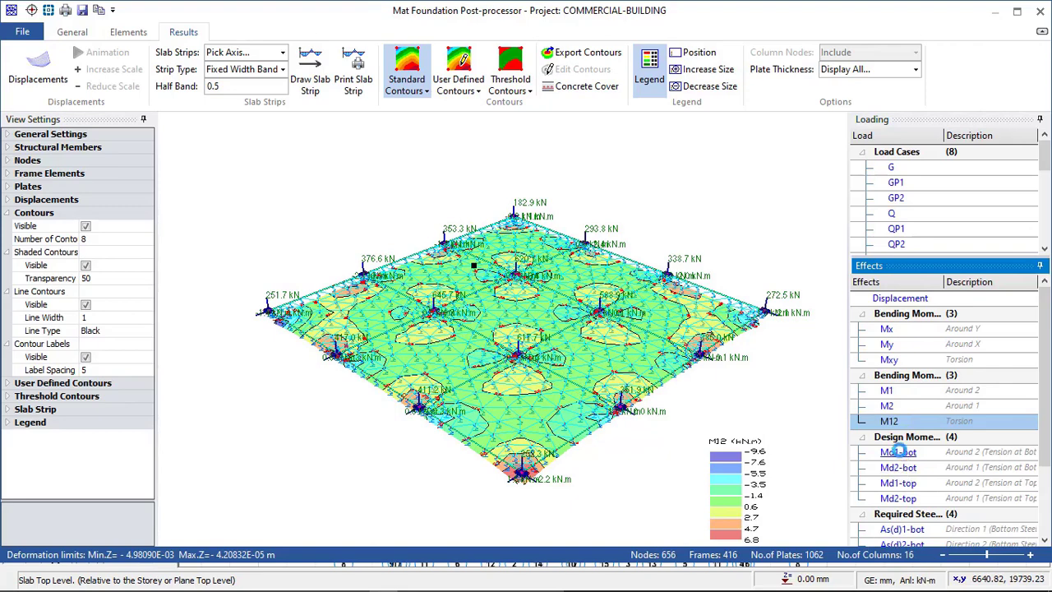
Review the Md1-bot, Md2-bot, Md1-top and Md2-top design moment contours
click(899, 453)
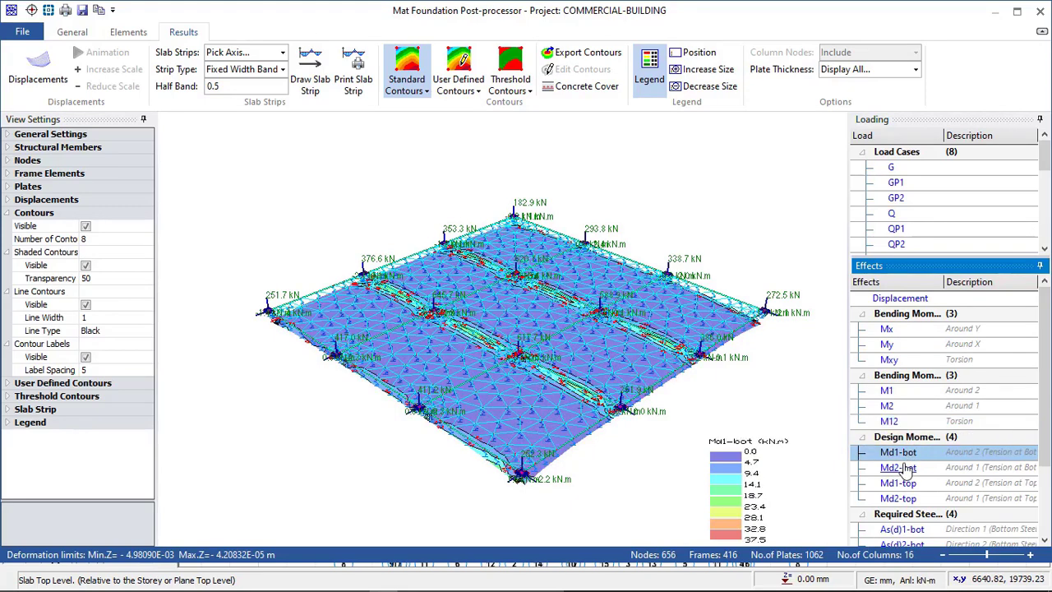
click(902, 467)
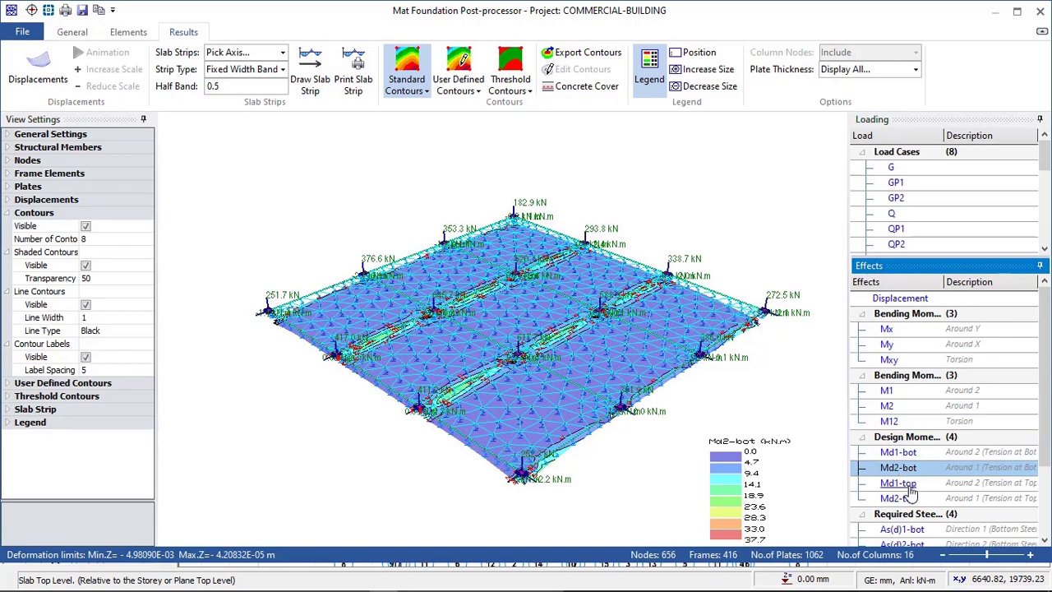
click(898, 483)
click(898, 499)
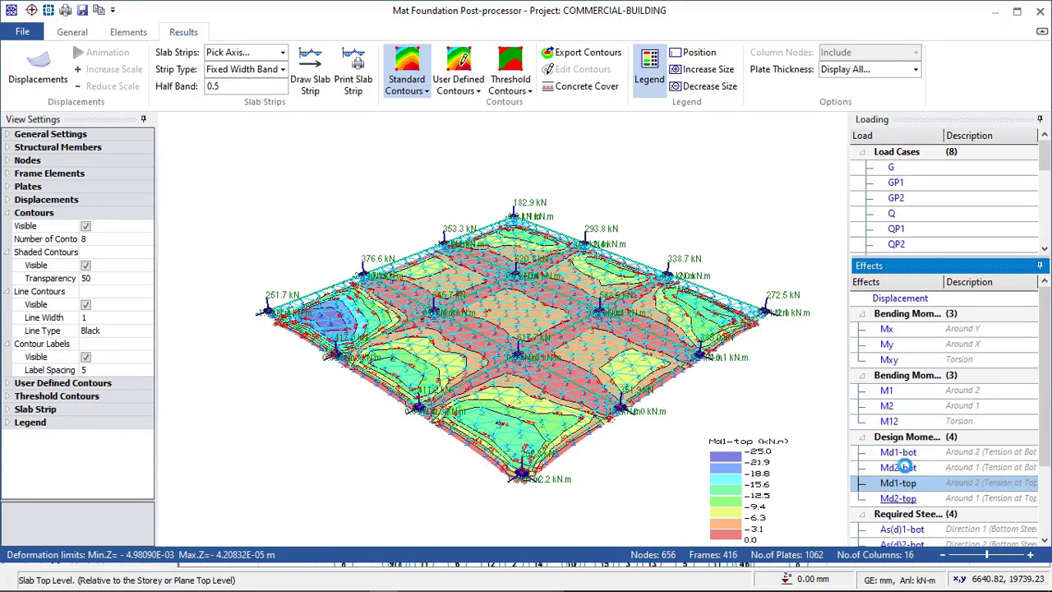
Show As(d)1-bot, As(d)2-bot and As(d)1-top steel contours, then soil pressure (0–249.045 kN/m2)
scroll(991, 403, down, 1)
scroll(992, 403, down, 1)
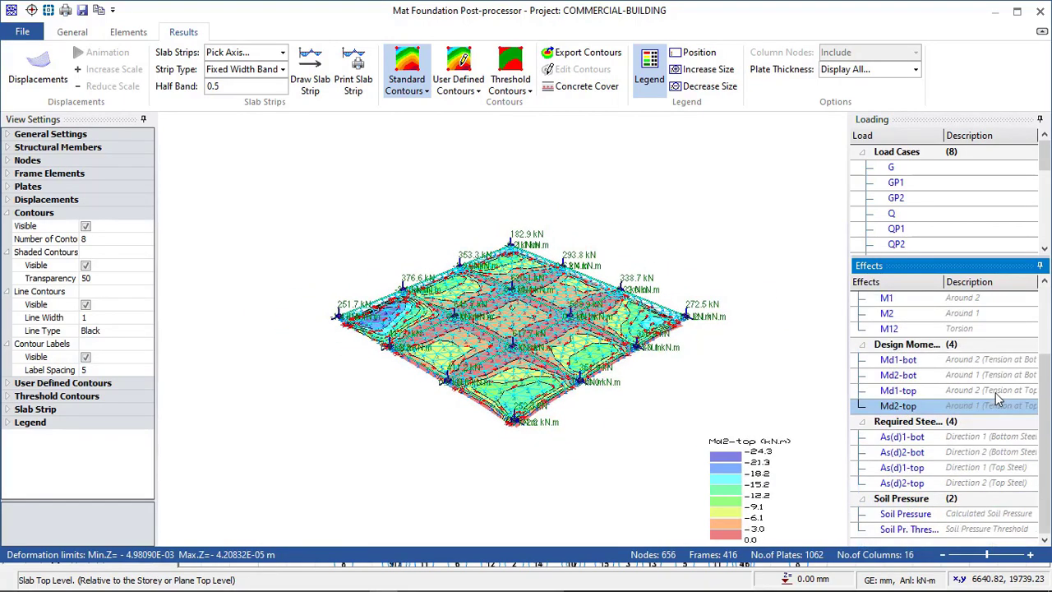
middle_drag(593, 372, 544, 349)
scroll(544, 349, up, 2)
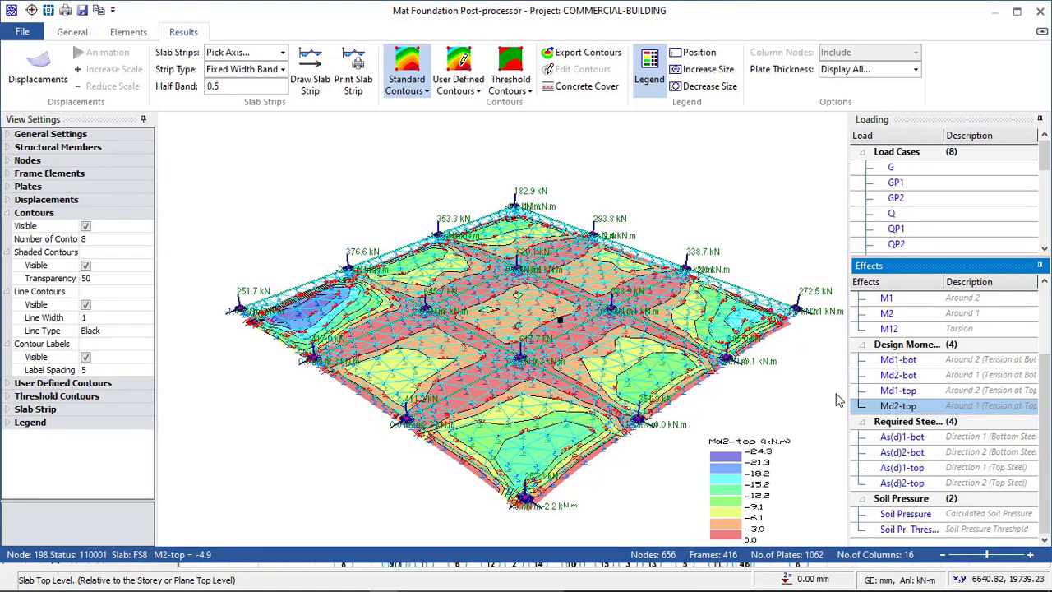
scroll(838, 400, down, 1)
click(901, 445)
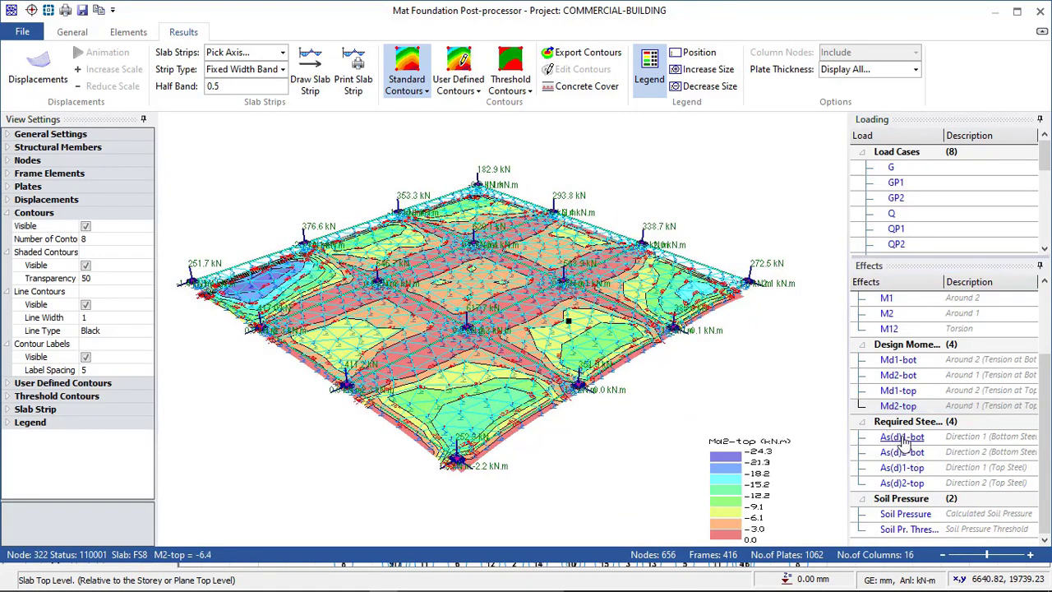
click(902, 438)
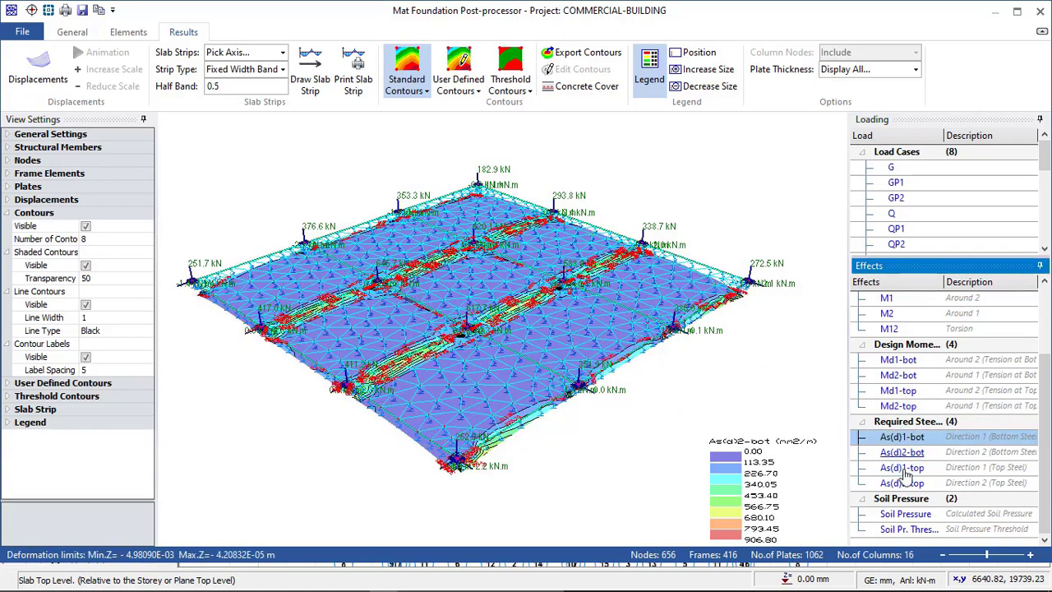
click(902, 467)
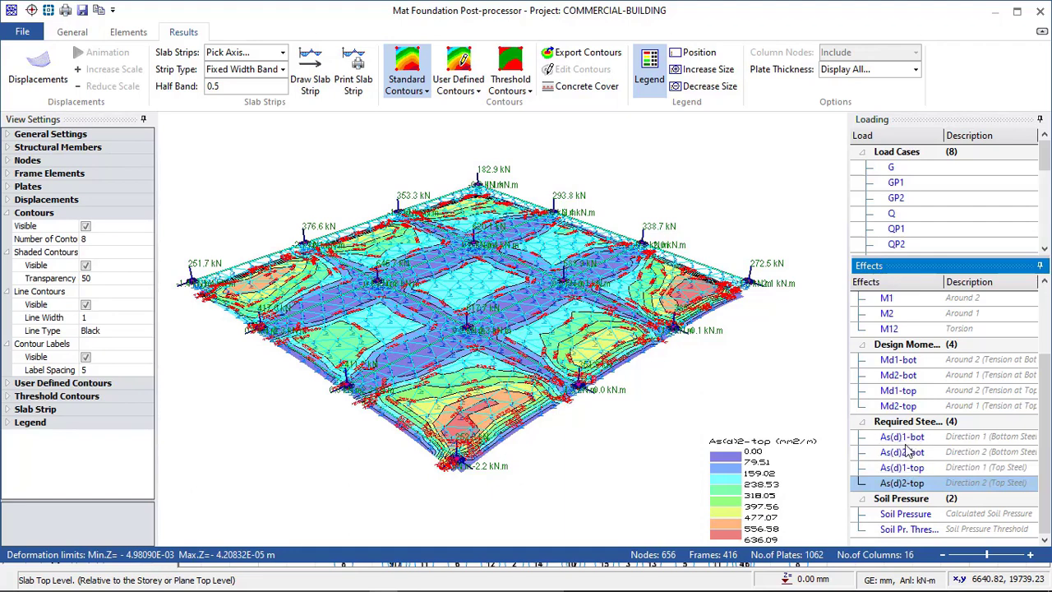
click(898, 510)
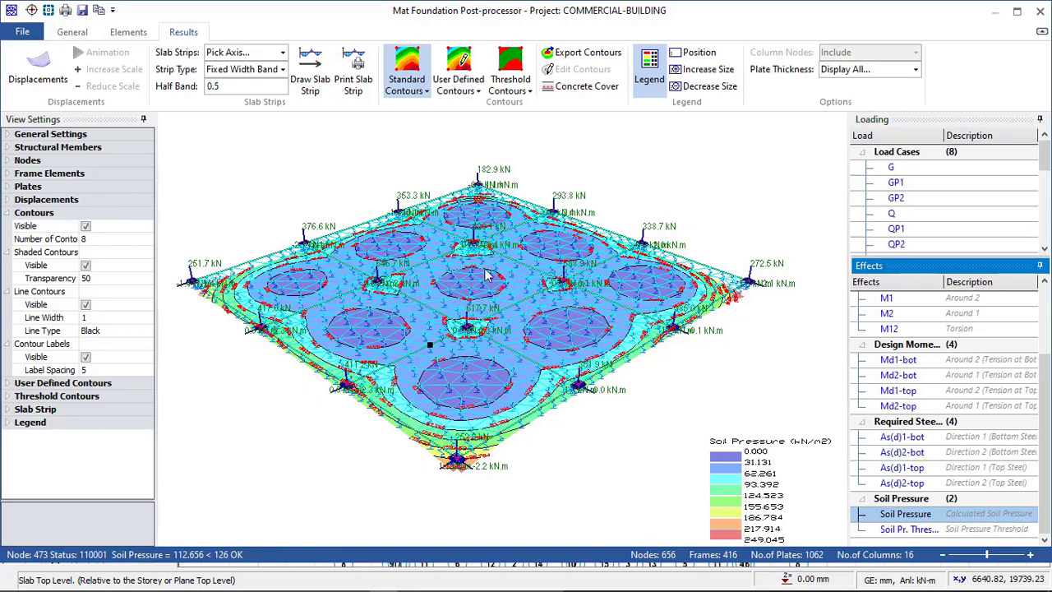
Redisplay the soil pressure contours and zoom into the plot
click(899, 513)
scroll(516, 258, up, 1)
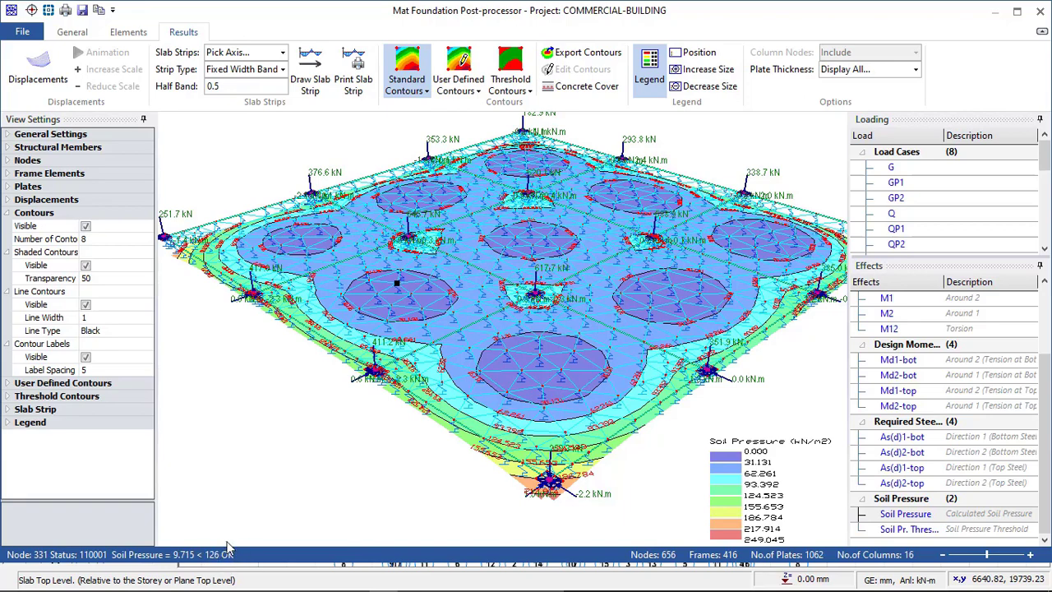
Restore Calculator, compute 90 × 1.4 = 126, and minimize it
click(268, 584)
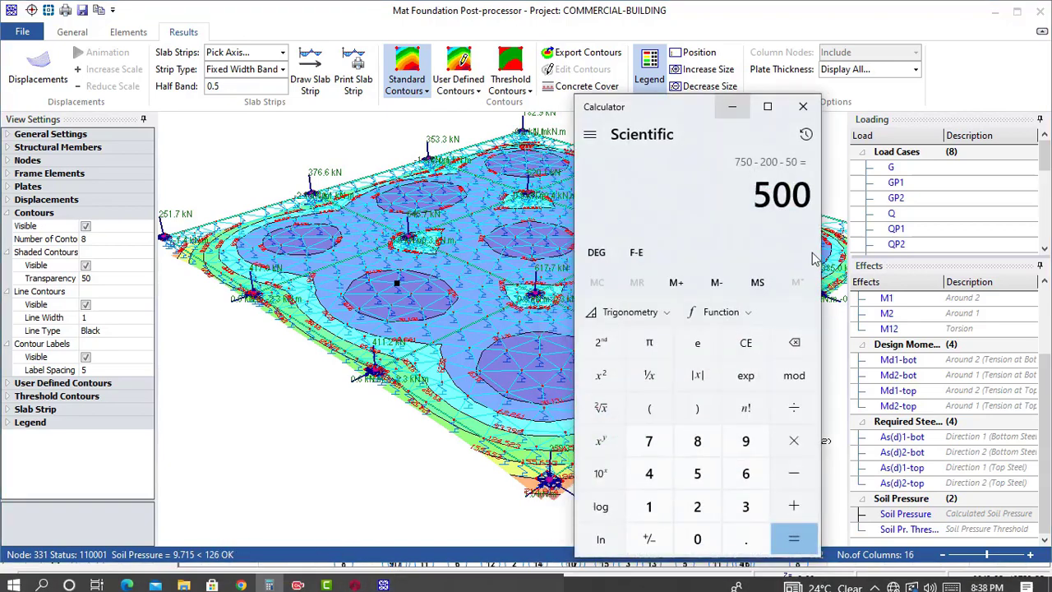
click(745, 441)
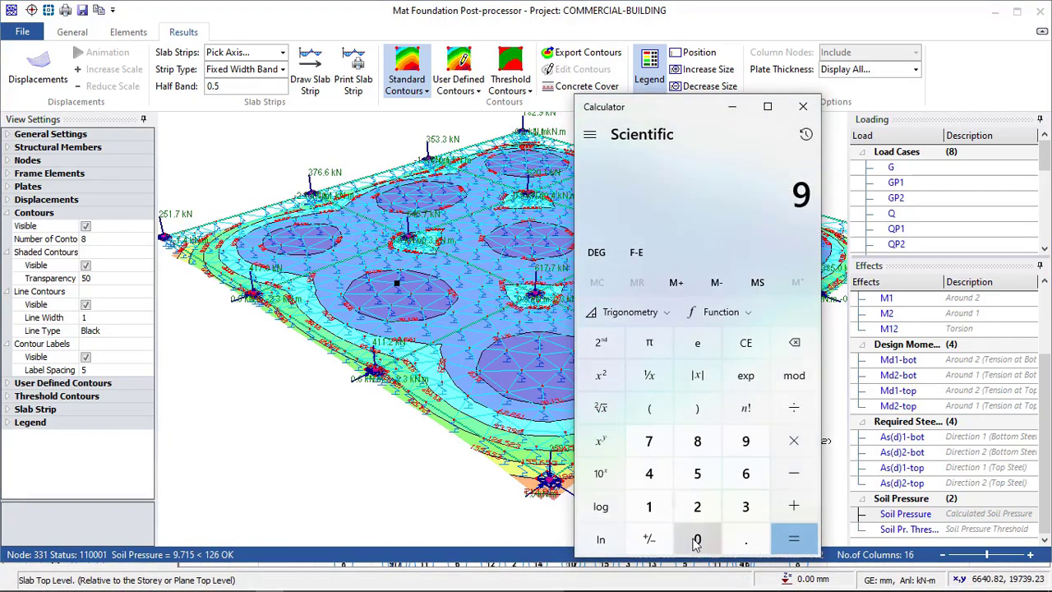
click(697, 540)
click(794, 440)
click(648, 507)
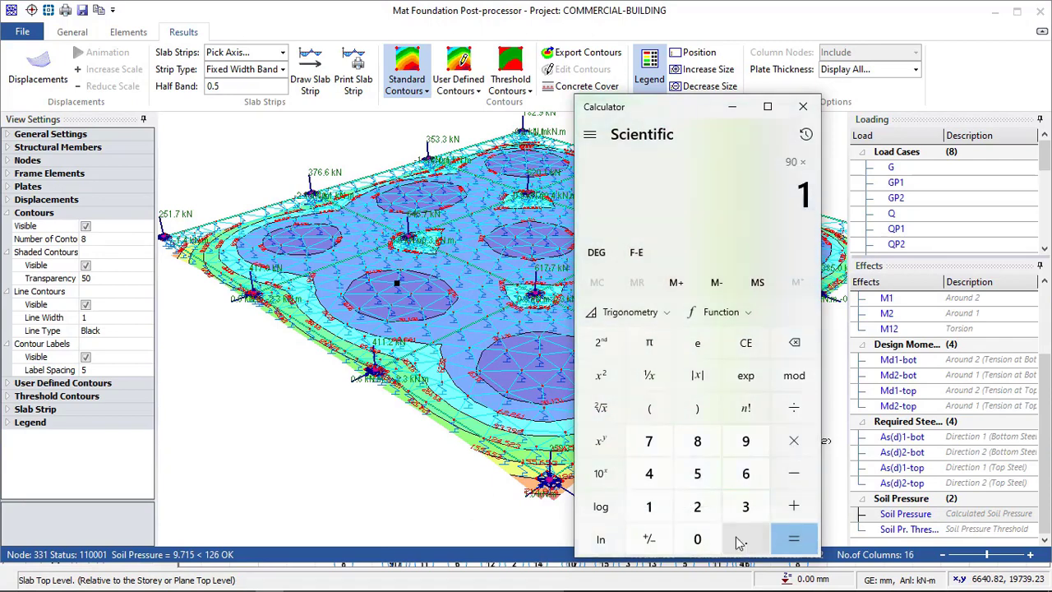
click(740, 540)
click(653, 474)
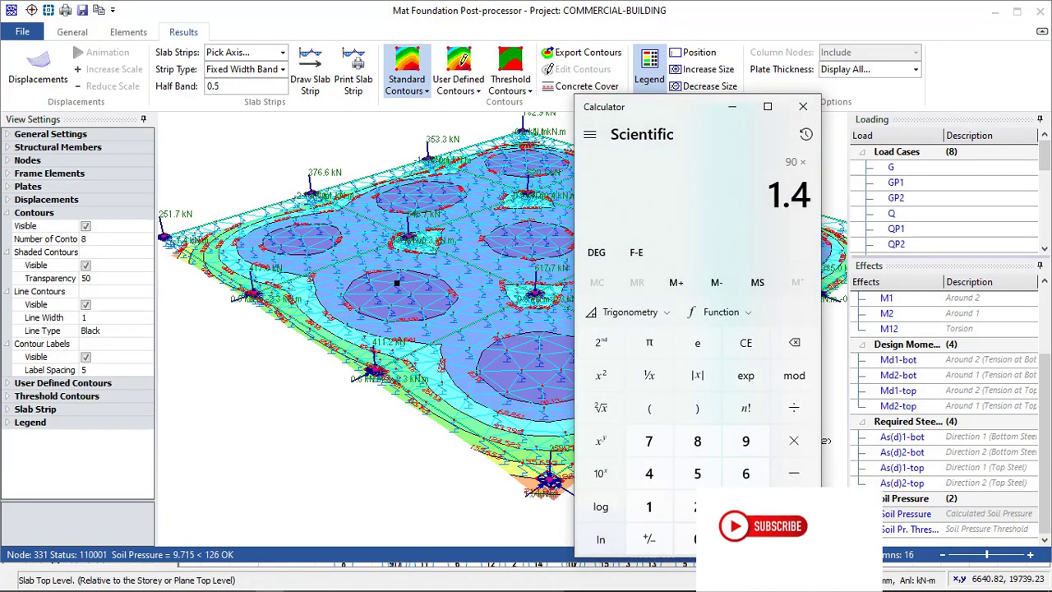
click(794, 539)
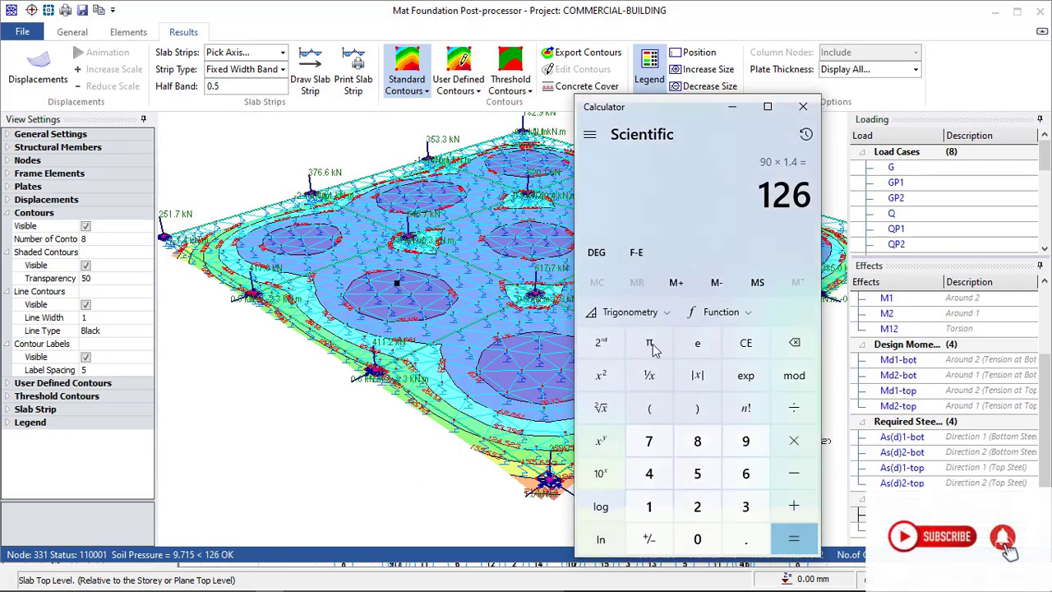
click(732, 107)
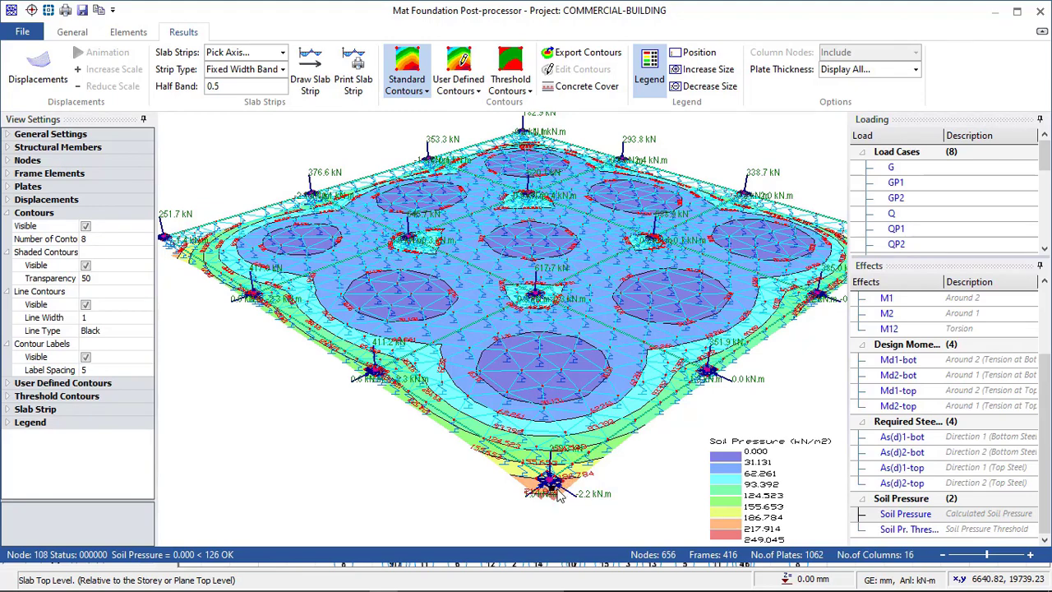
scroll(558, 493, up, 3)
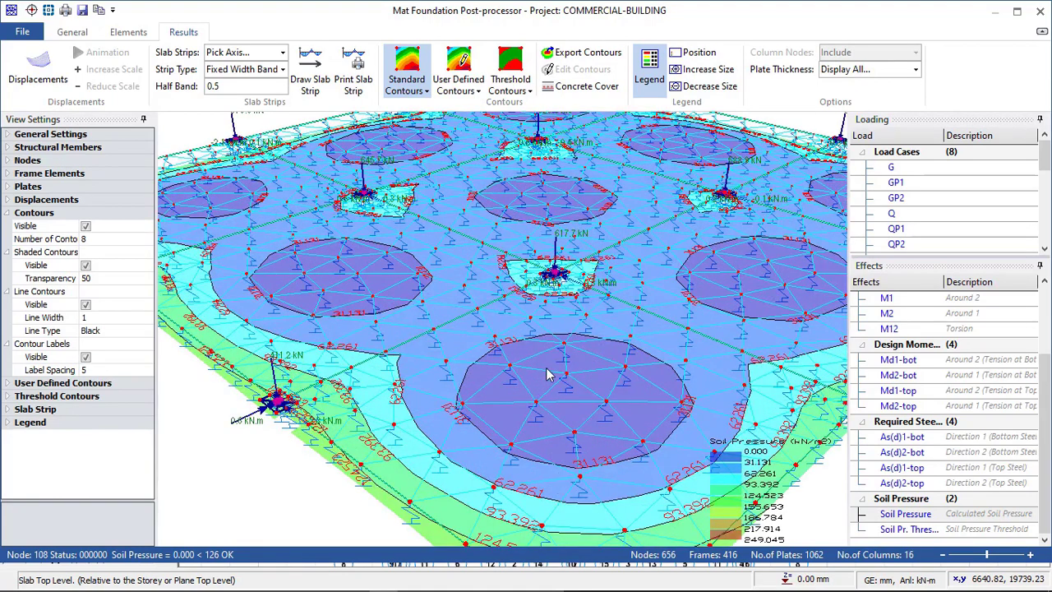
scroll(548, 342, up, 5)
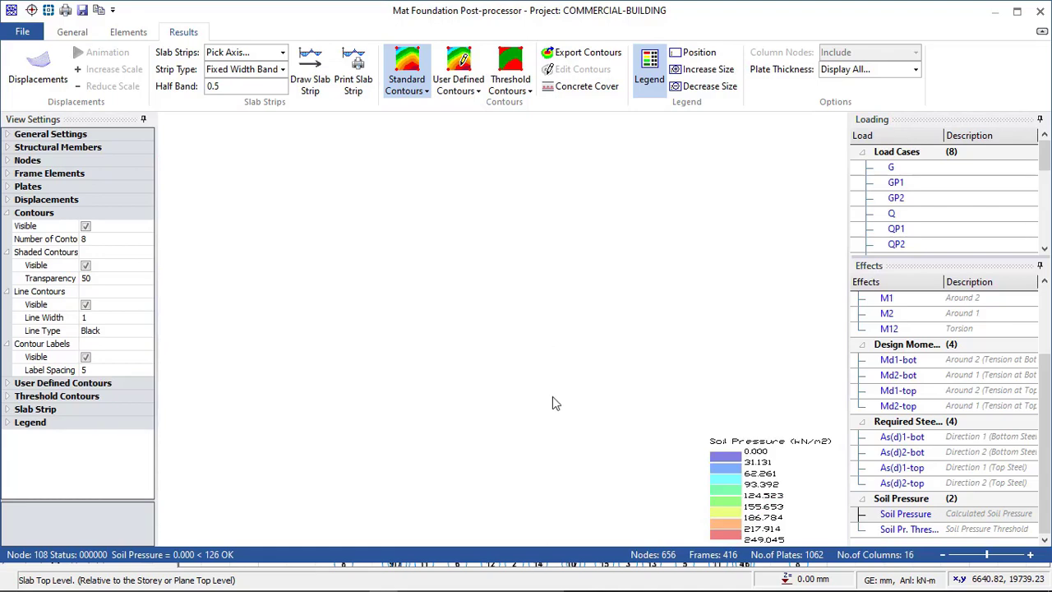
scroll(552, 411, down, 5)
scroll(614, 430, up, 2)
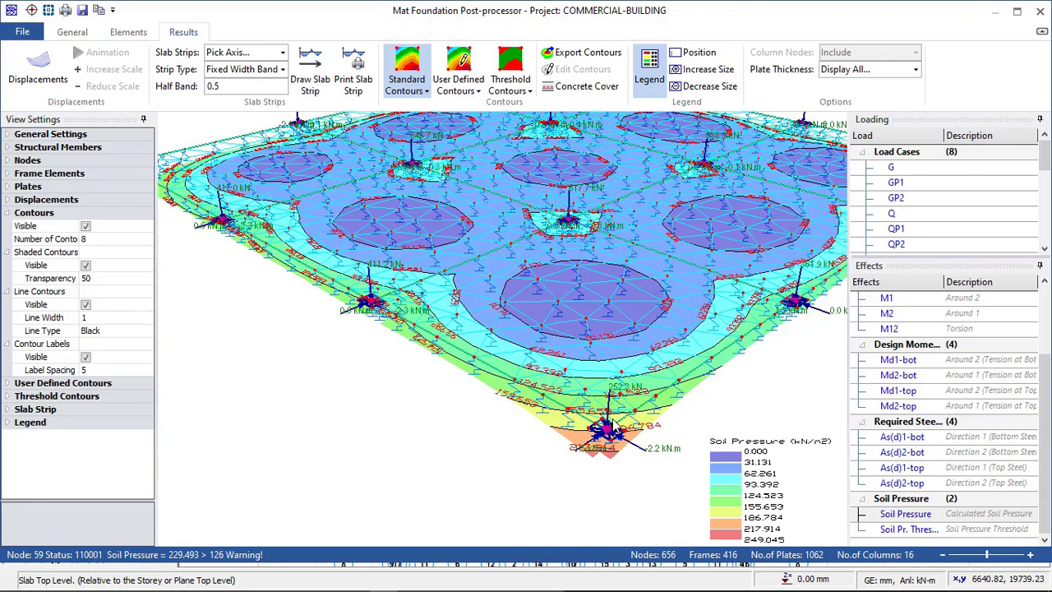
scroll(495, 206, down, 2)
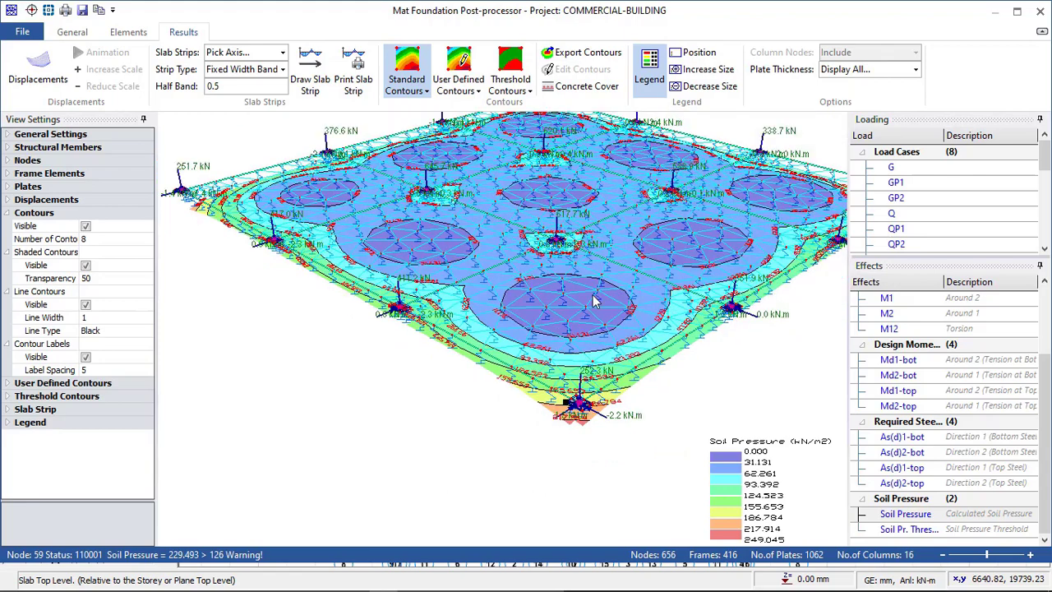
middle_drag(511, 298, 434, 246)
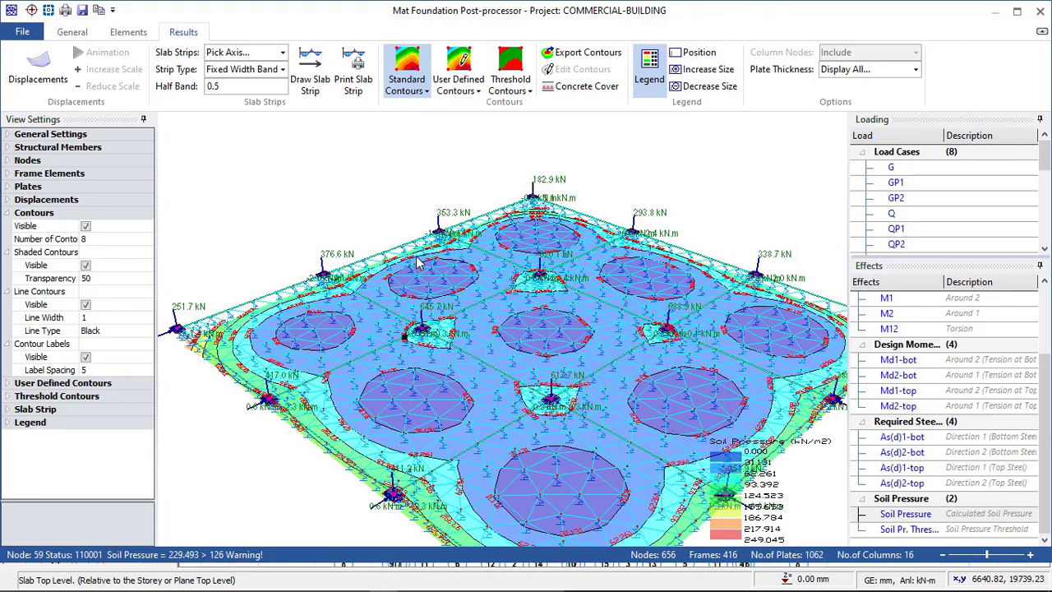
middle_drag(417, 261, 465, 303)
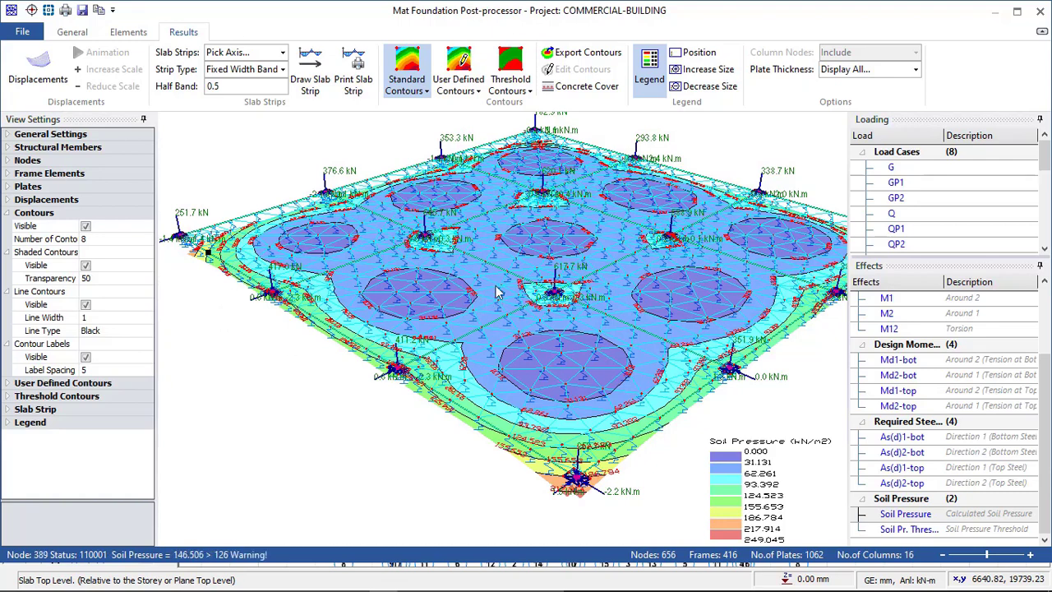
Close the Mat Foundation Post-processor without transferring results and close the floor analysis dialog
click(1041, 15)
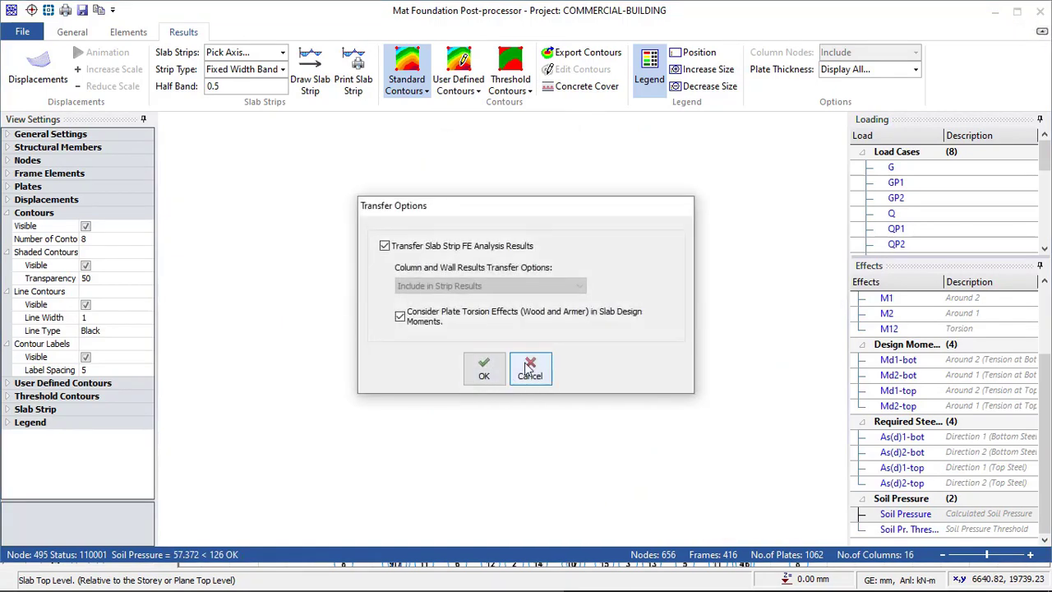
click(527, 370)
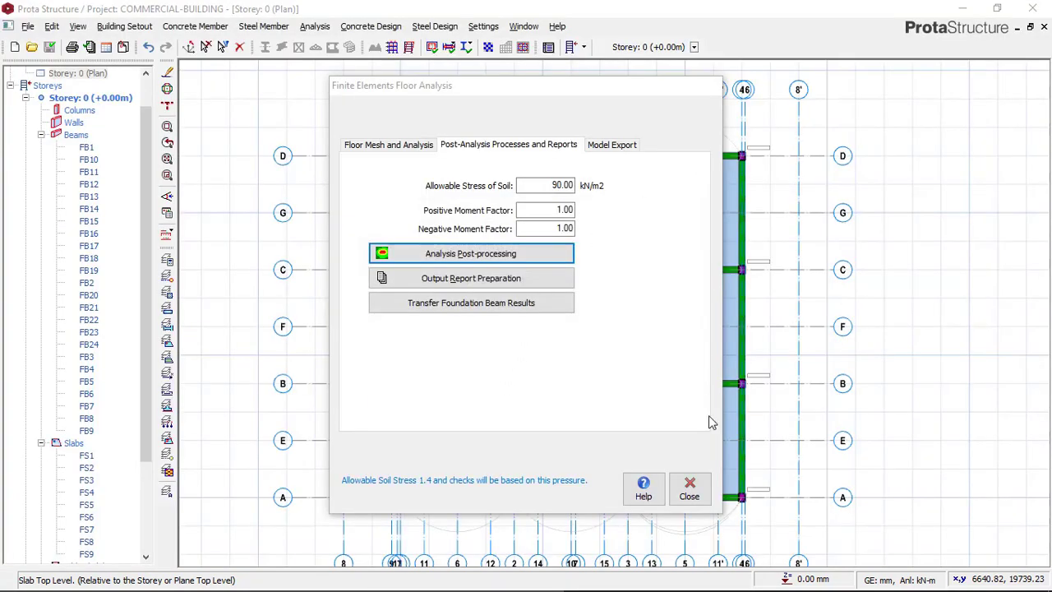
click(689, 488)
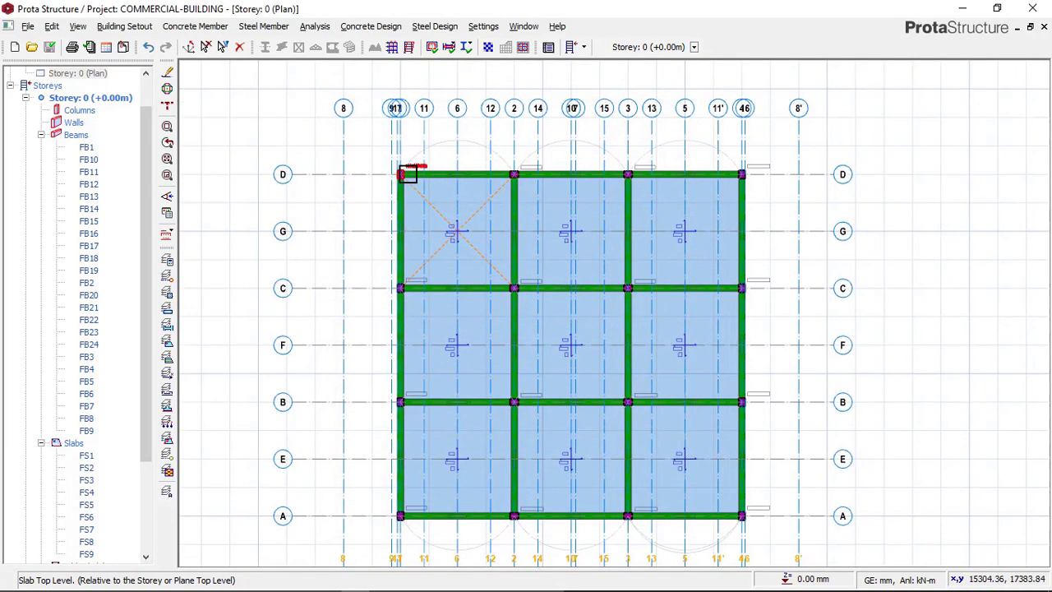
Switch the Storey 0 view to 3D to show the full building
scroll(407, 175, up, 1)
scroll(471, 175, up, 1)
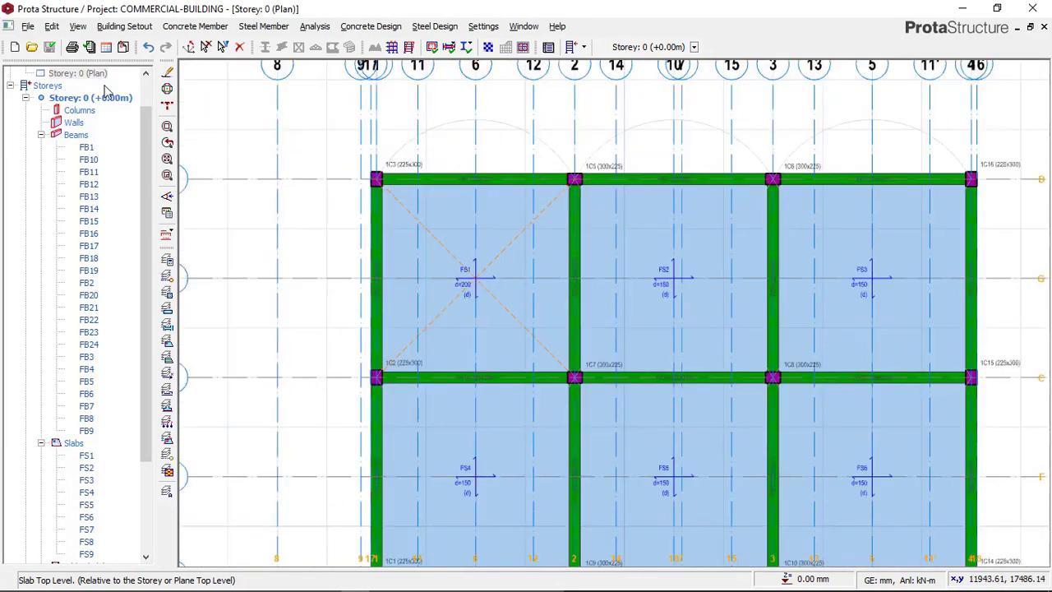
scroll(98, 95, up, 1)
right_click(67, 98)
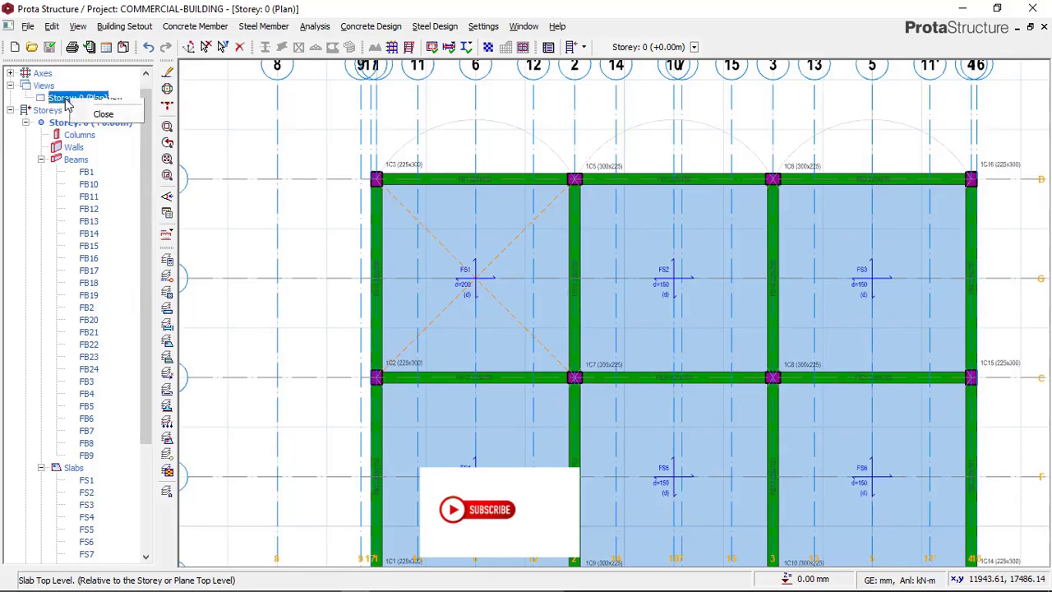
click(100, 124)
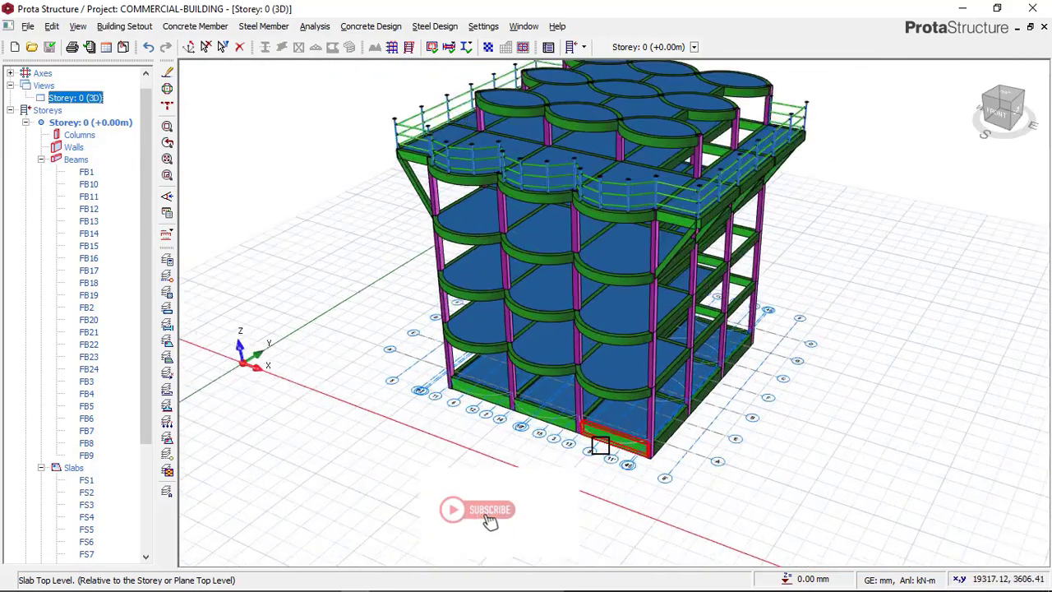
scroll(600, 445, up, 4)
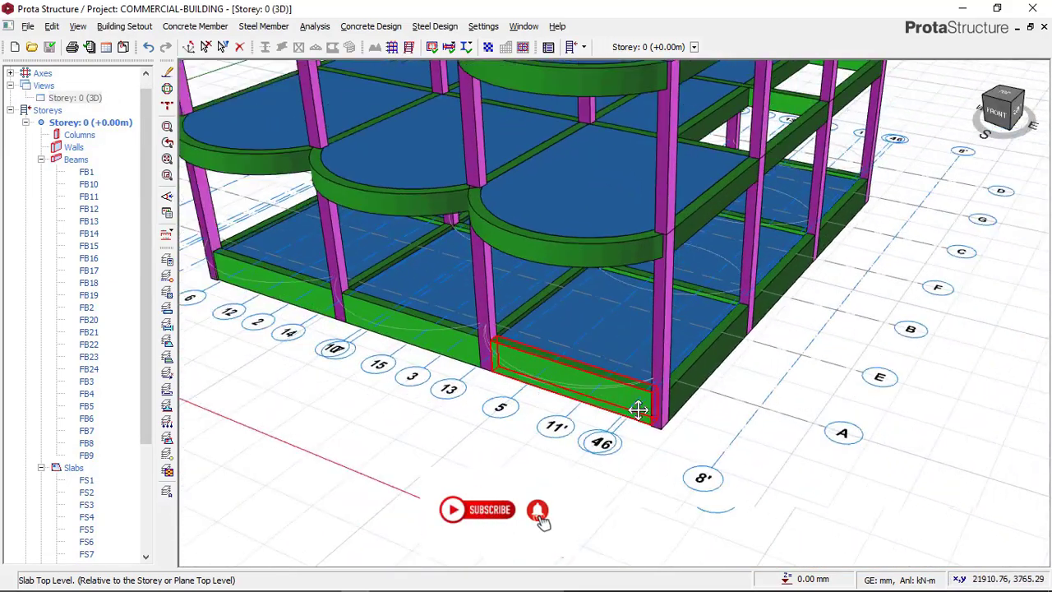
middle_drag(637, 409, 575, 437)
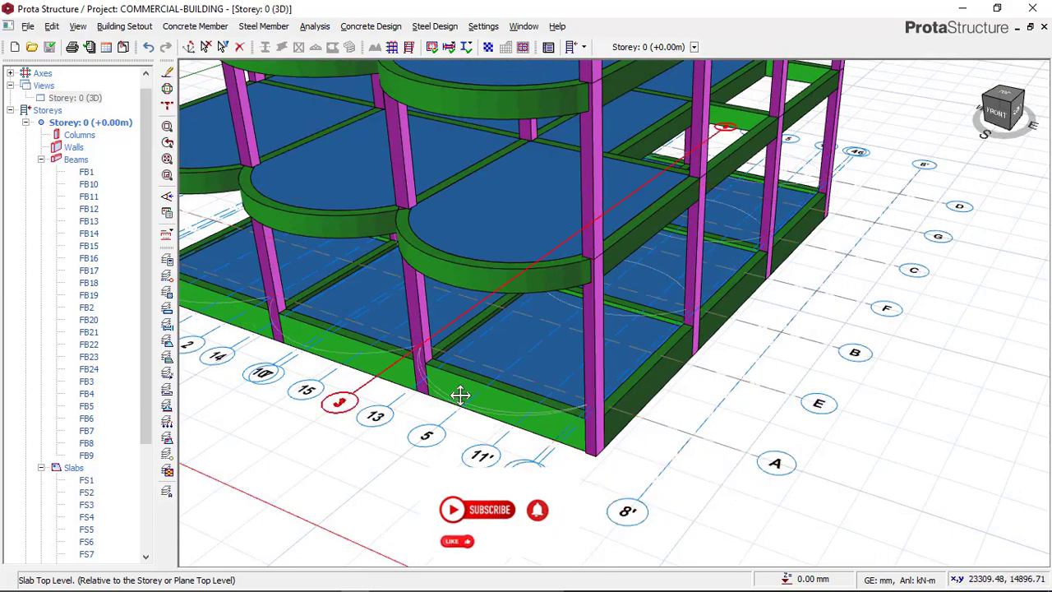
scroll(307, 352, down, 3)
scroll(699, 369, up, 4)
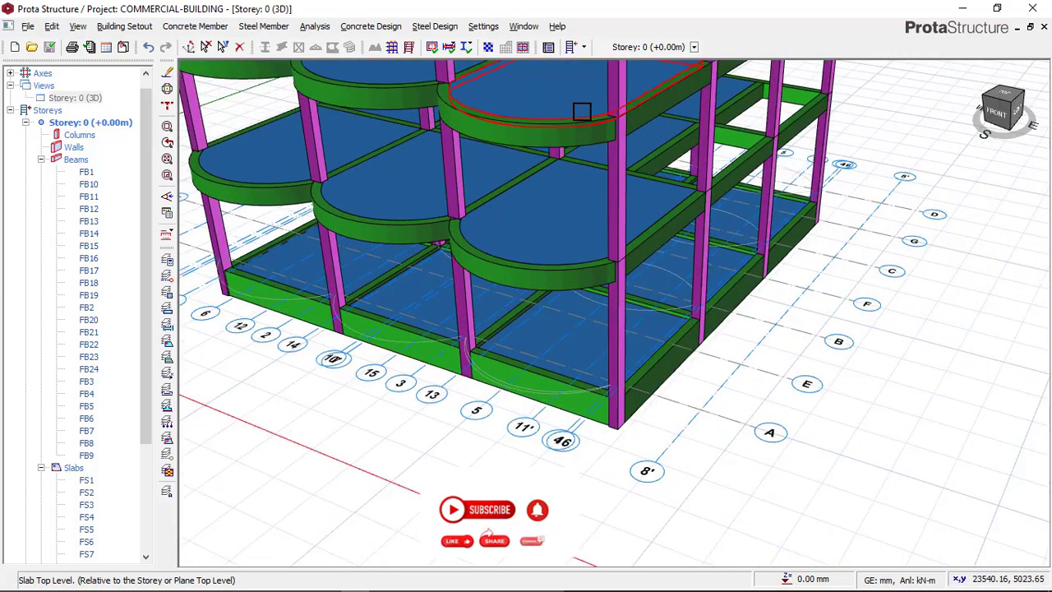
scroll(567, 131, up, 2)
scroll(629, 239, down, 2)
scroll(606, 274, up, 1)
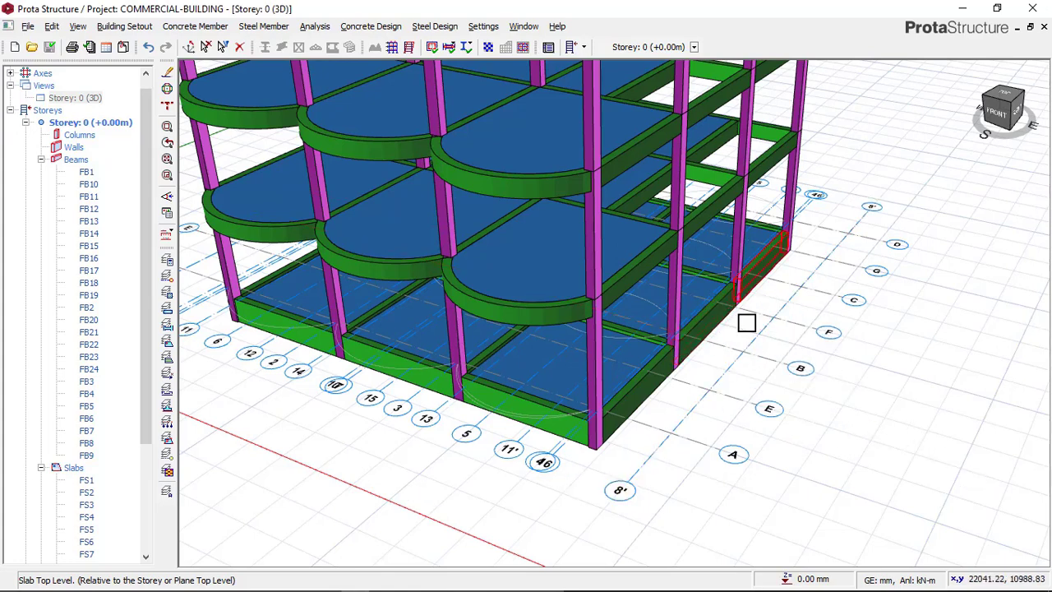
scroll(752, 297, up, 2)
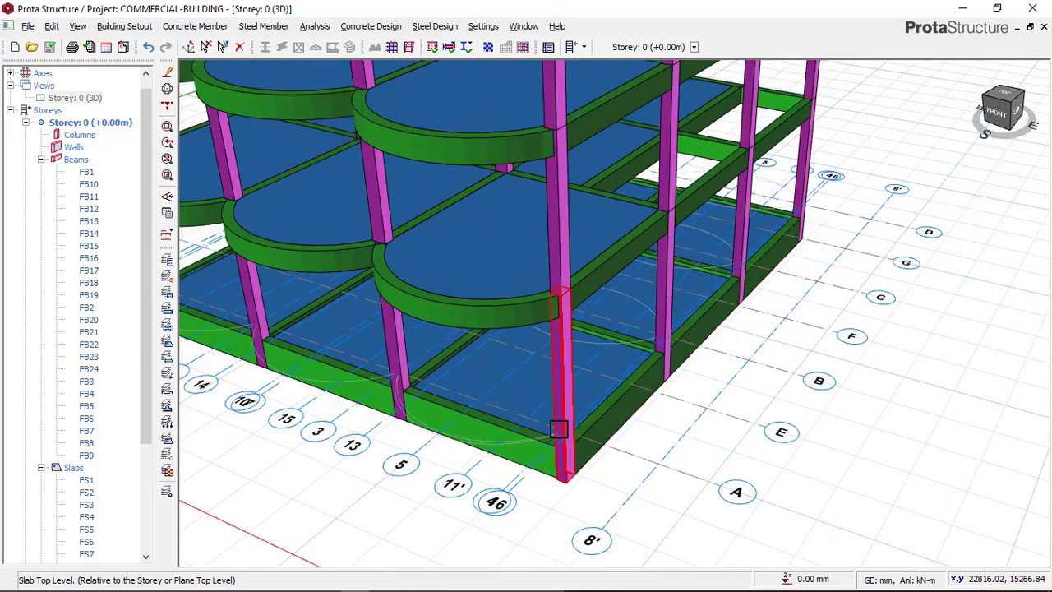
scroll(698, 344, down, 2)
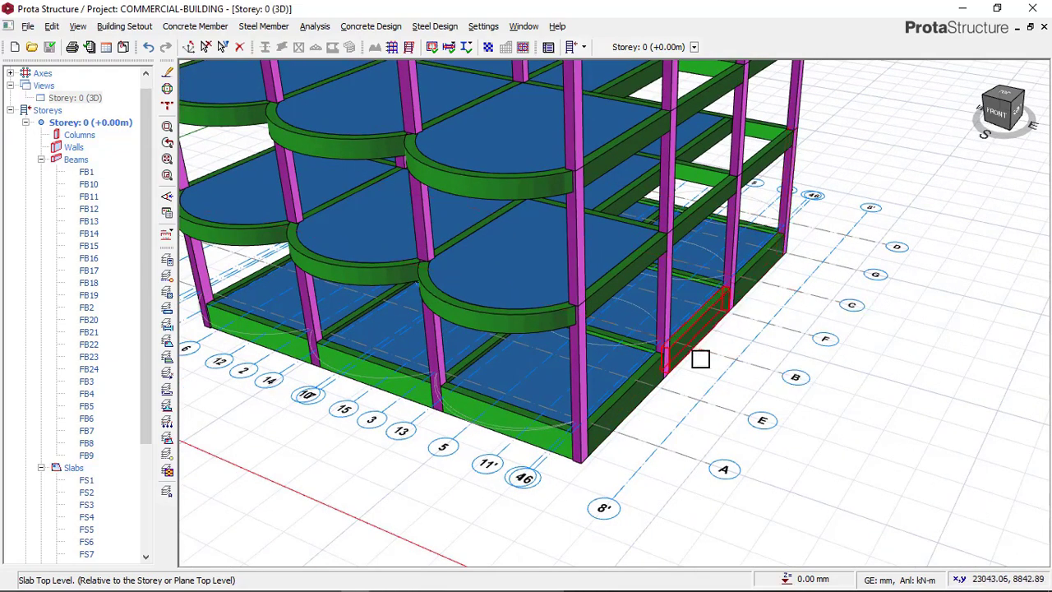
mouse_move(695, 291)
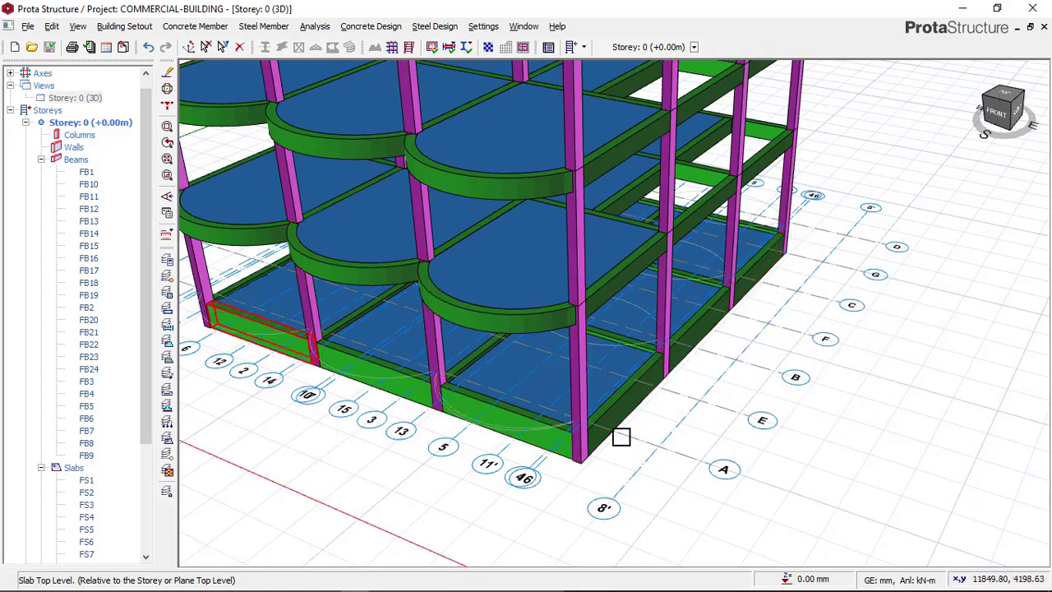
mouse_move(741, 327)
middle_down()
mouse_move(288, 312)
mouse_move(739, 394)
mouse_move(721, 332)
mouse_move(733, 332)
middle_up()
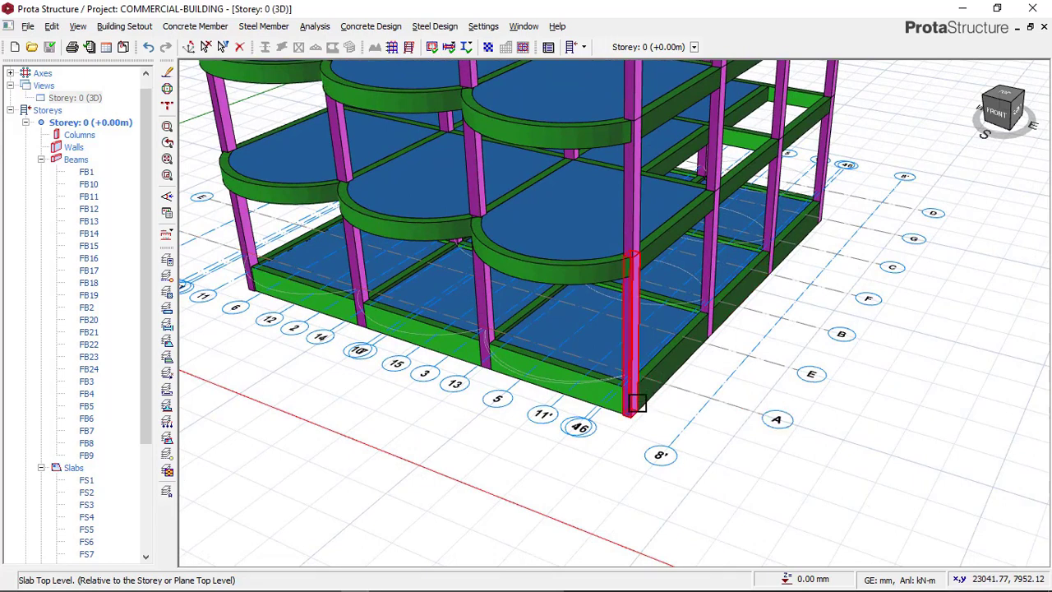
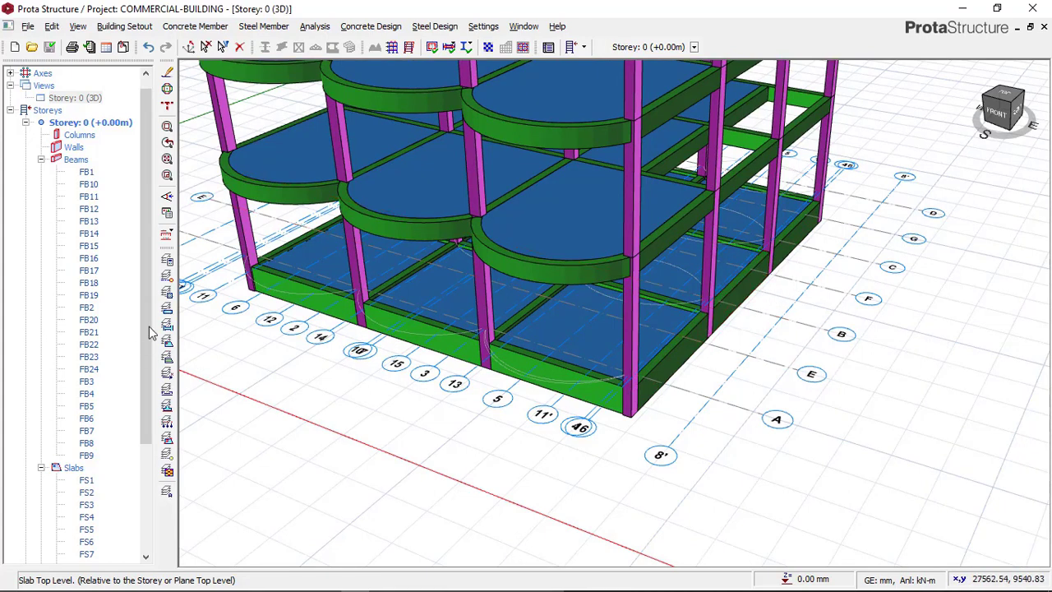
Switch the storey 0 view to plan and recentre the drawing
click(75, 98)
right_click(85, 99)
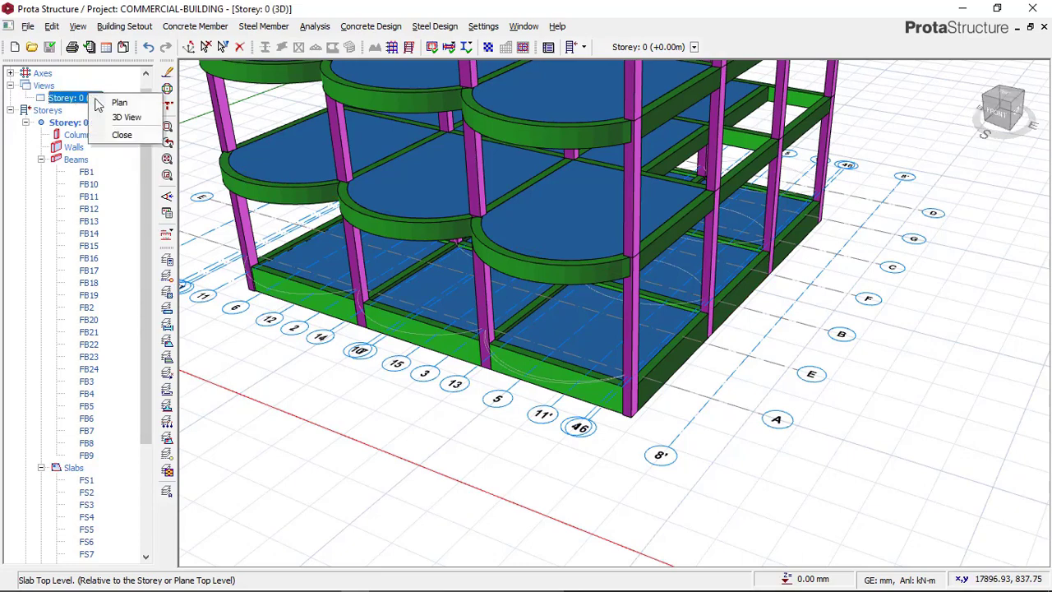
click(116, 101)
middle_drag(815, 258, 709, 214)
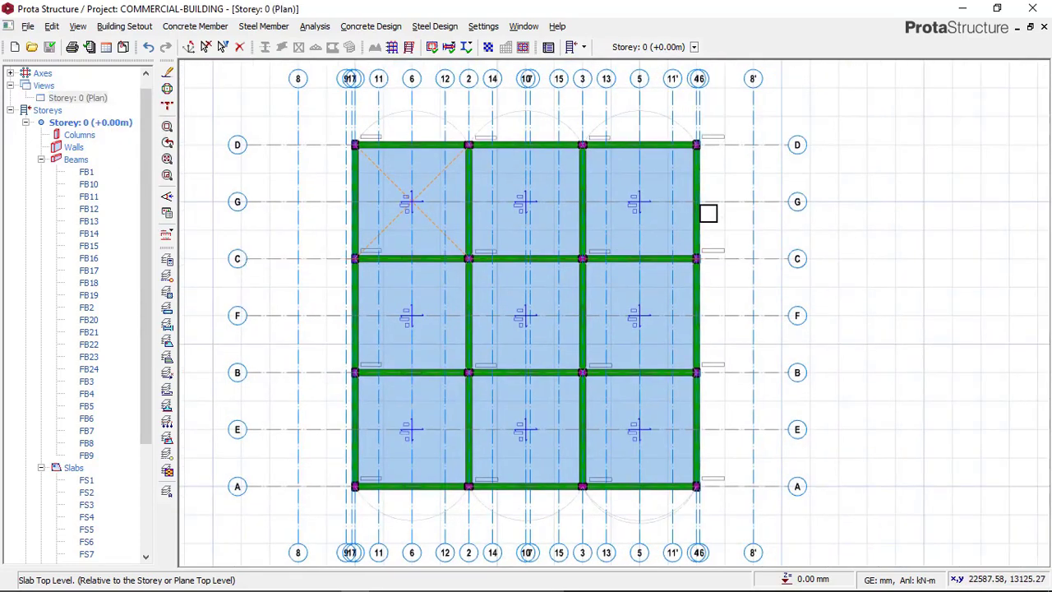
scroll(685, 218, up, 1)
scroll(431, 84, down, 1)
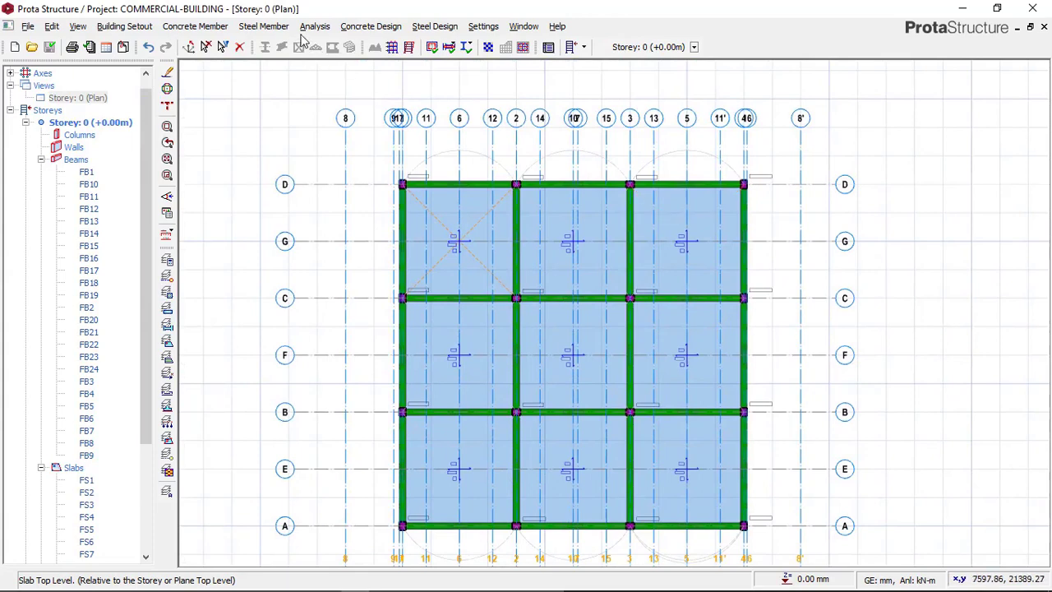
Start a type 12 slab insertion and select the cantilever length (L-Cant.) field
click(195, 26)
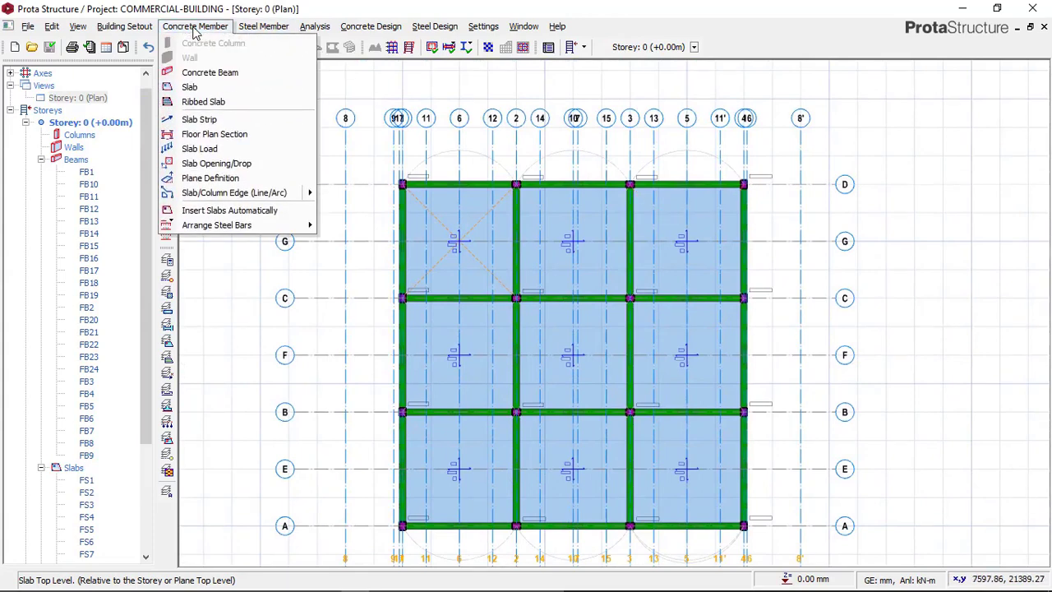
click(197, 88)
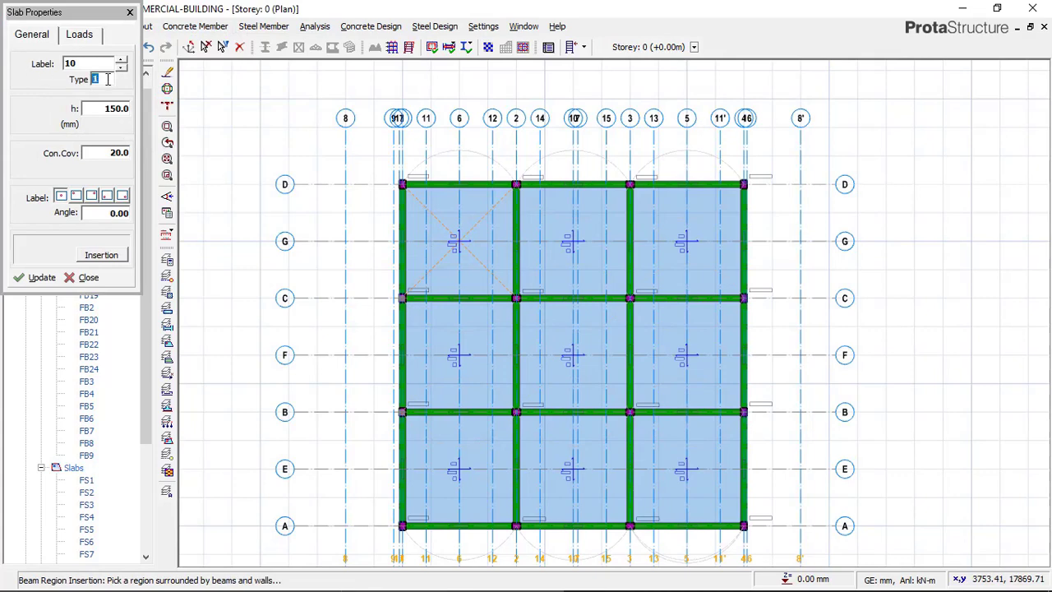
click(107, 79)
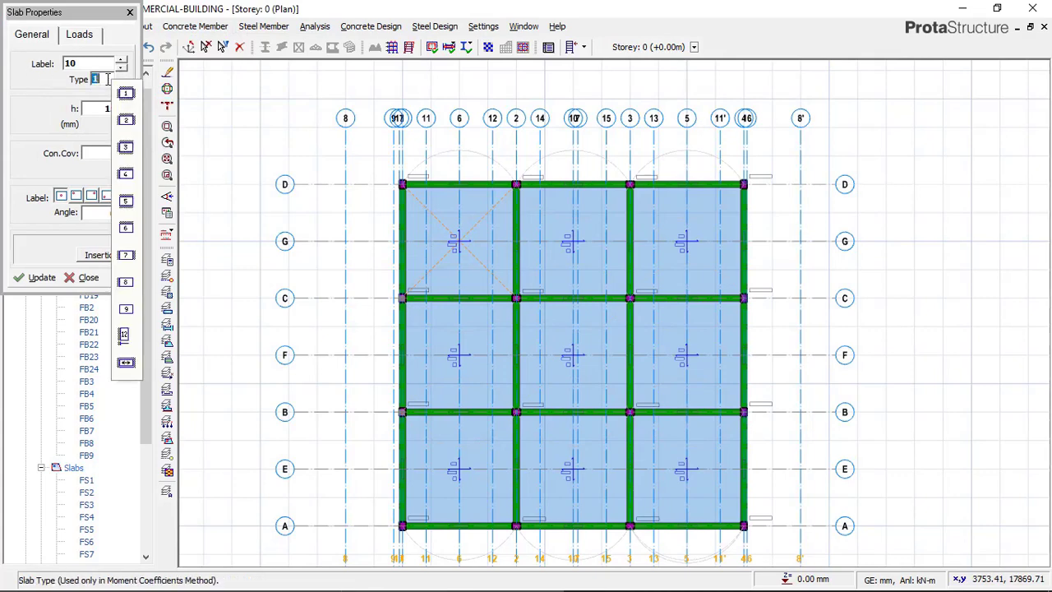
click(126, 337)
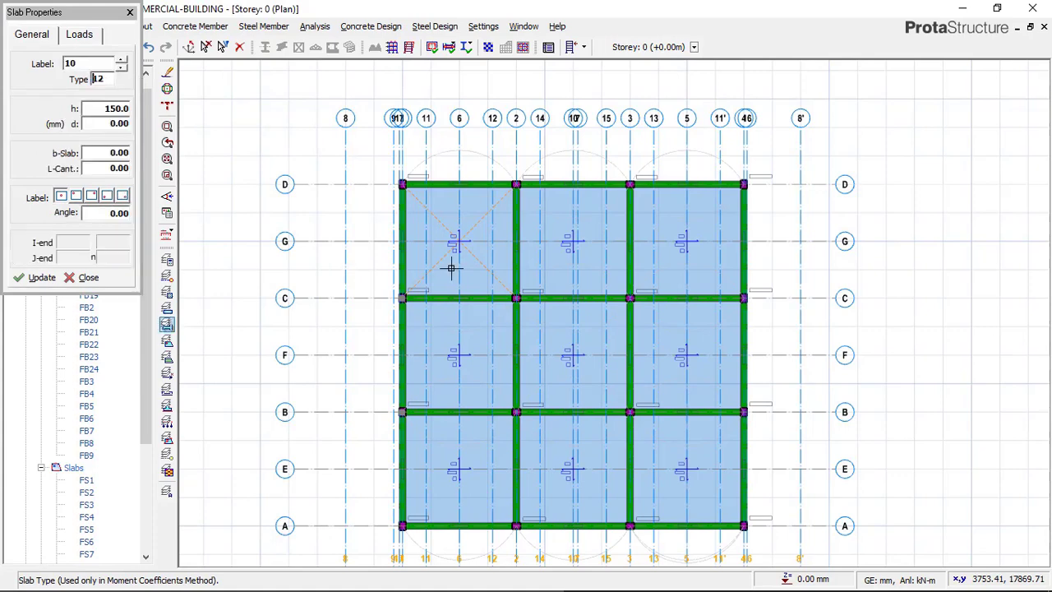
click(119, 167)
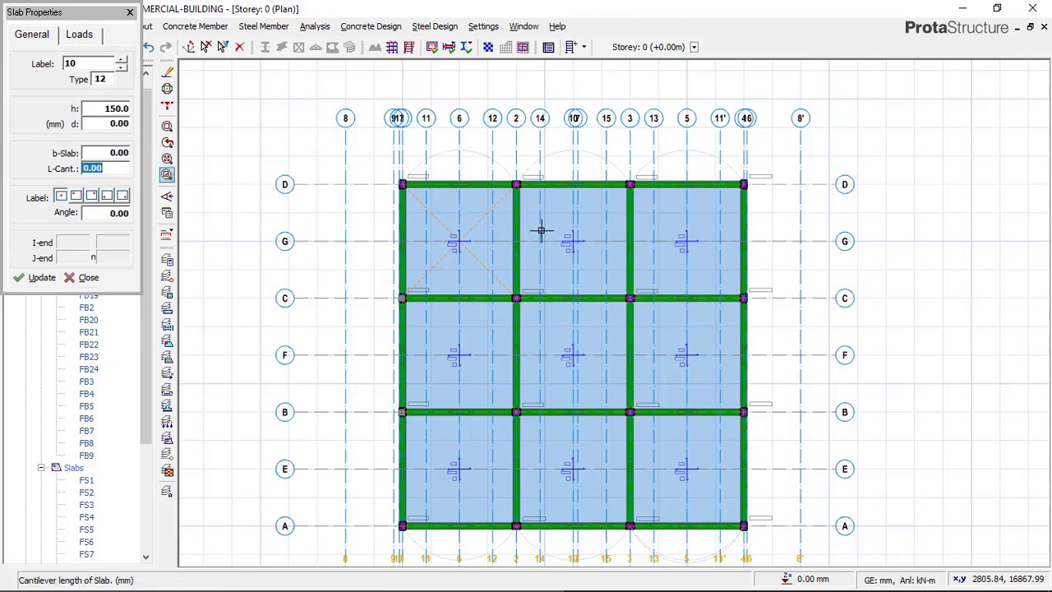
middle_drag(591, 259, 552, 181)
Clear Calculator and compute 245 − 126 = 119
click(269, 580)
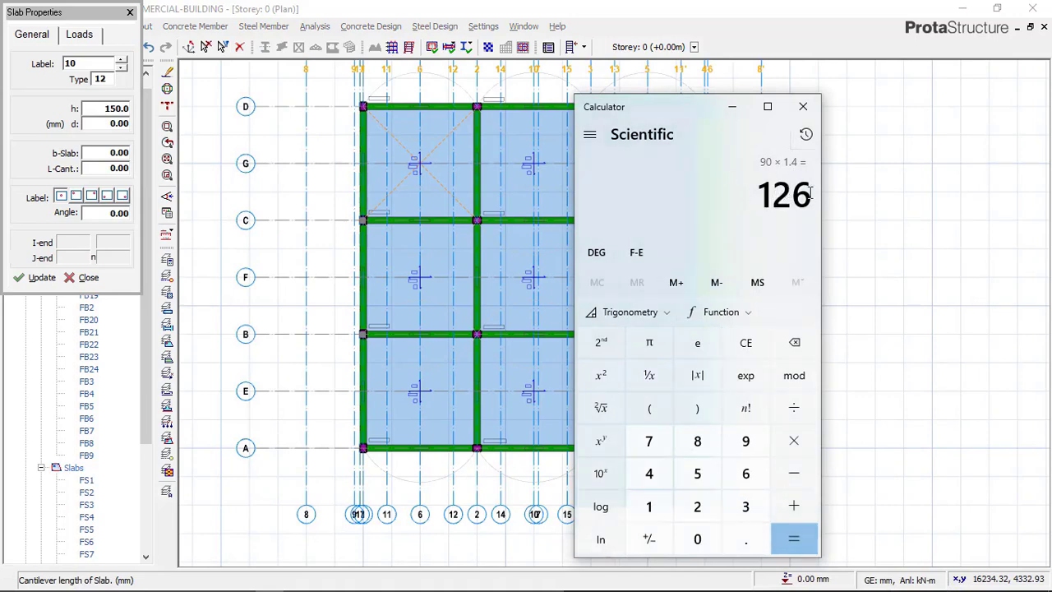
click(745, 342)
click(697, 504)
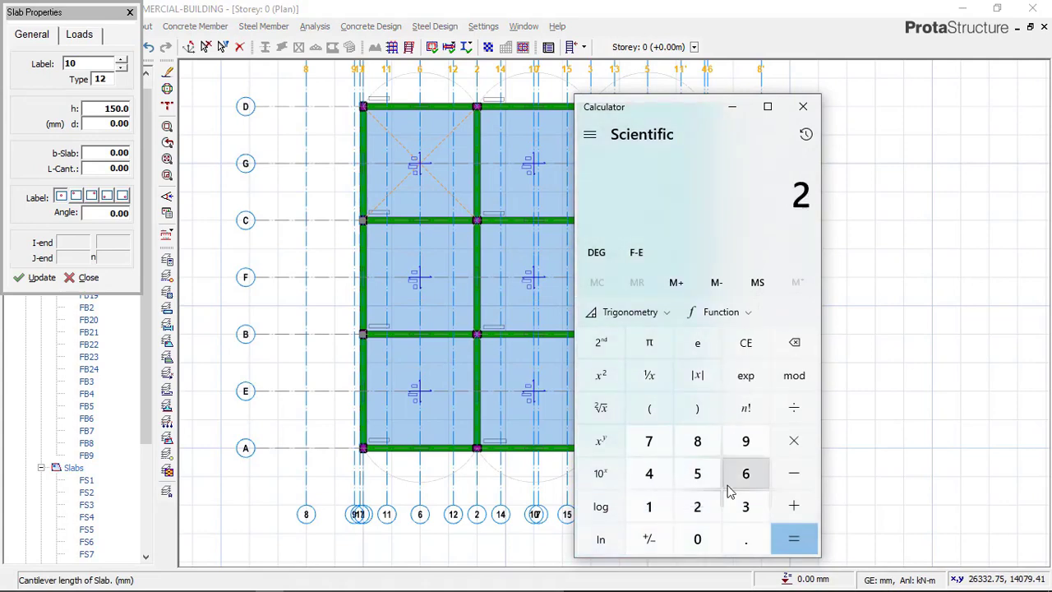
click(660, 477)
click(697, 474)
click(793, 473)
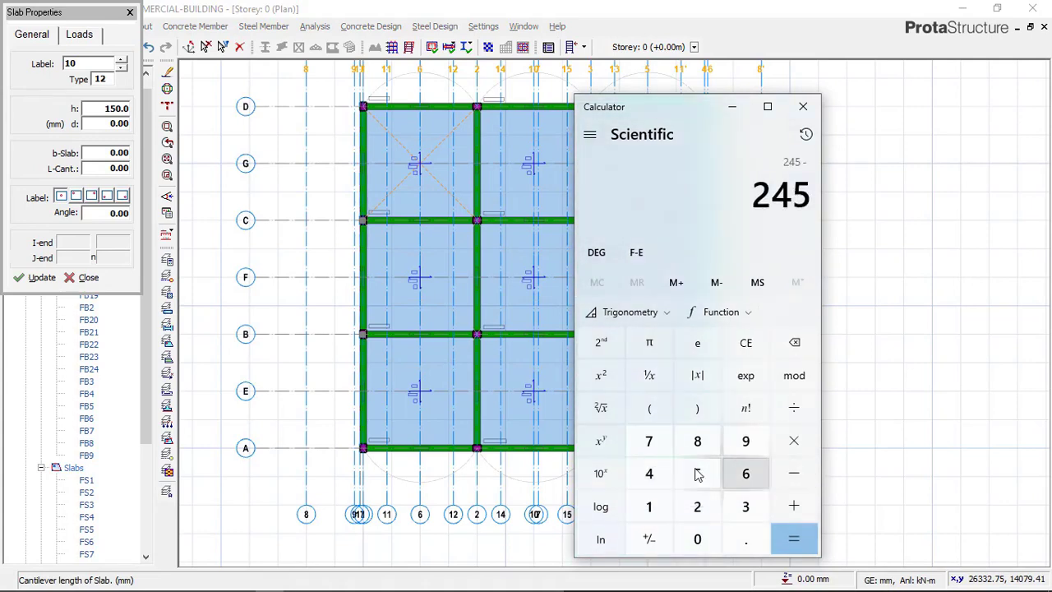
click(655, 505)
click(695, 503)
click(745, 474)
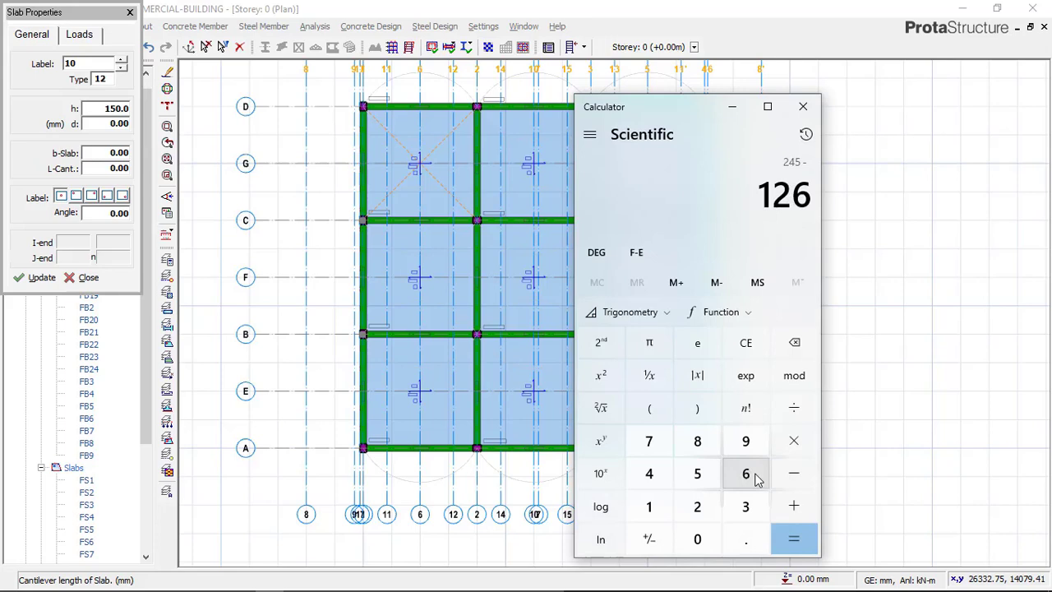
click(791, 535)
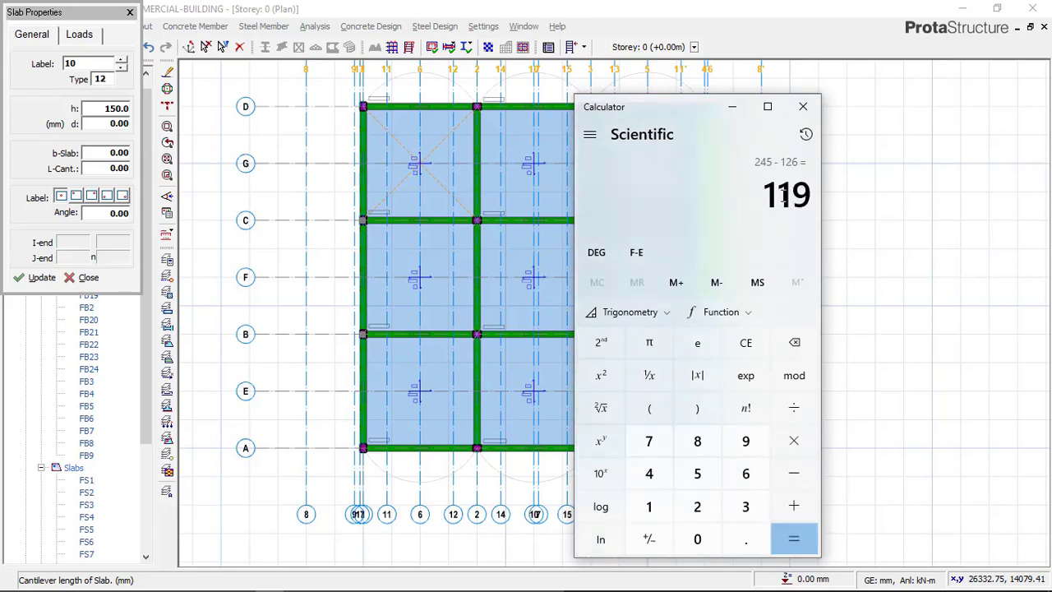
Multiply 119 by 4 to get 476, then minimize Calculator
click(781, 448)
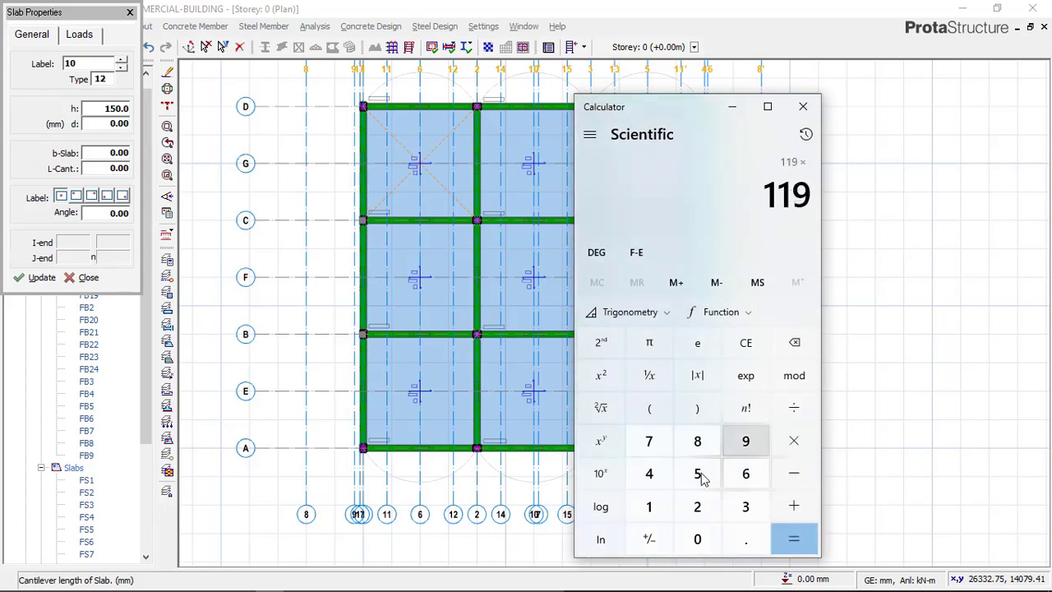
click(657, 475)
click(793, 542)
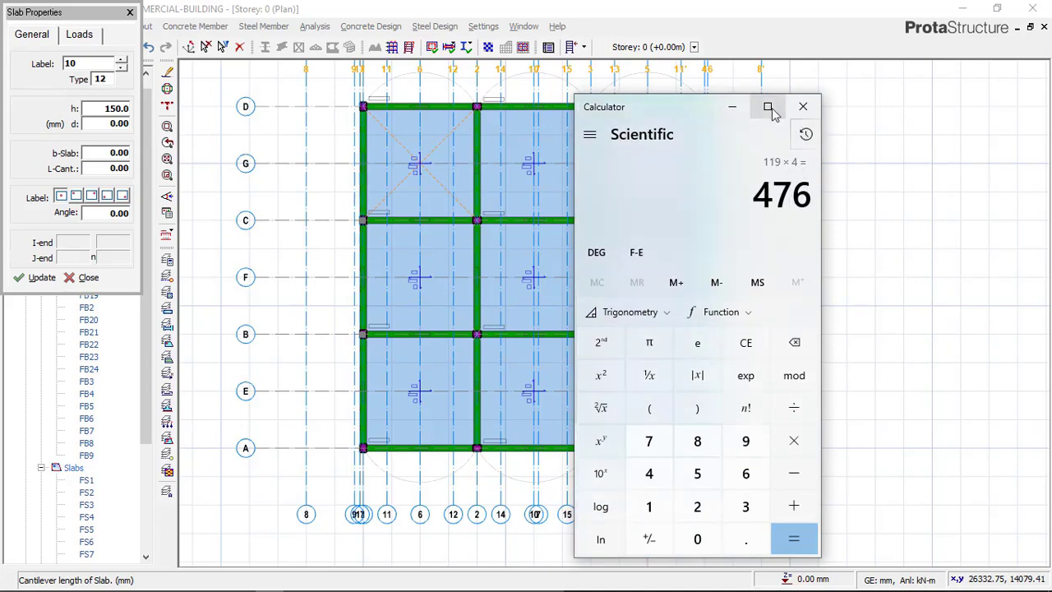
click(732, 106)
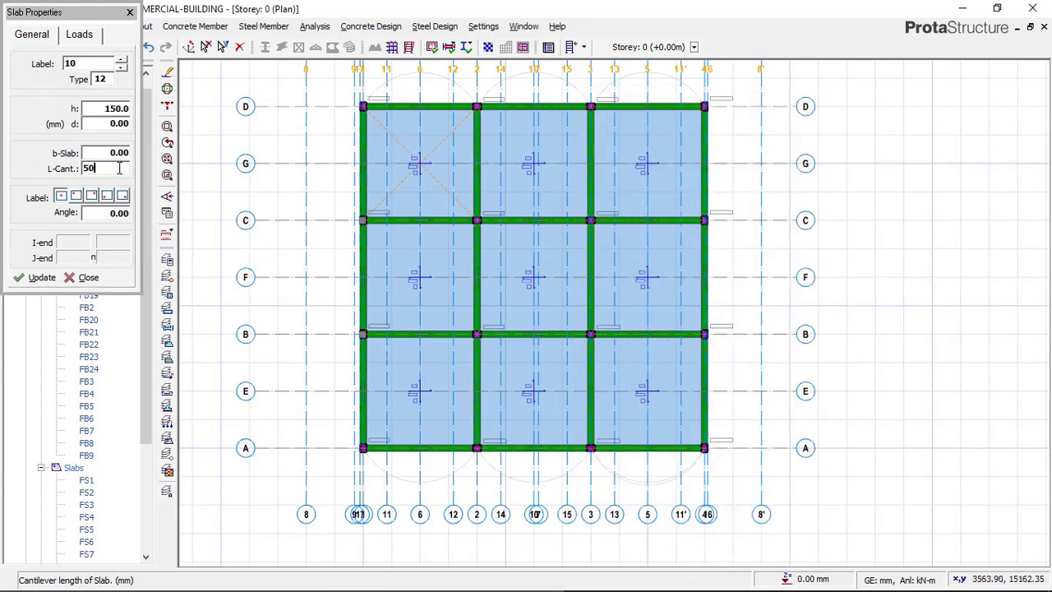
Set the cantilever length to 500 and place slabs FS10 and FS11 along axis A
scroll(590, 223, down, 2)
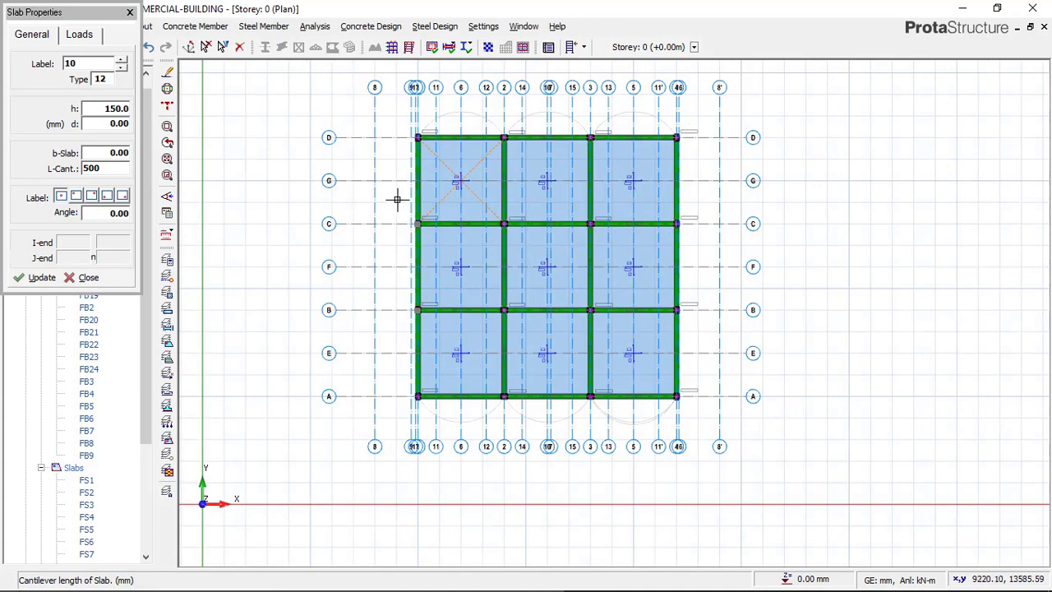
scroll(427, 390, up, 5)
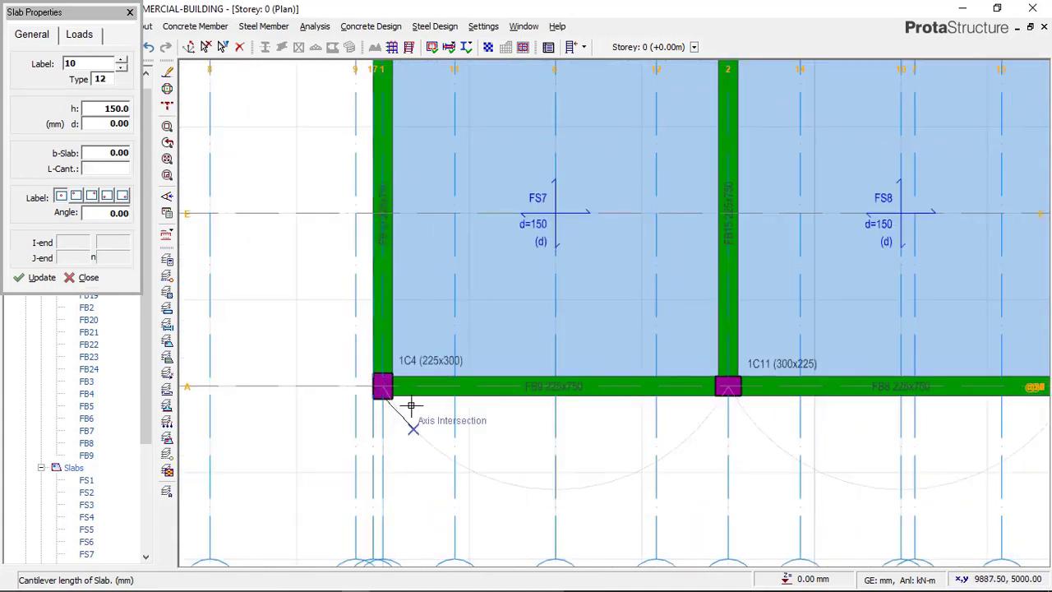
text(500)
key(Return)
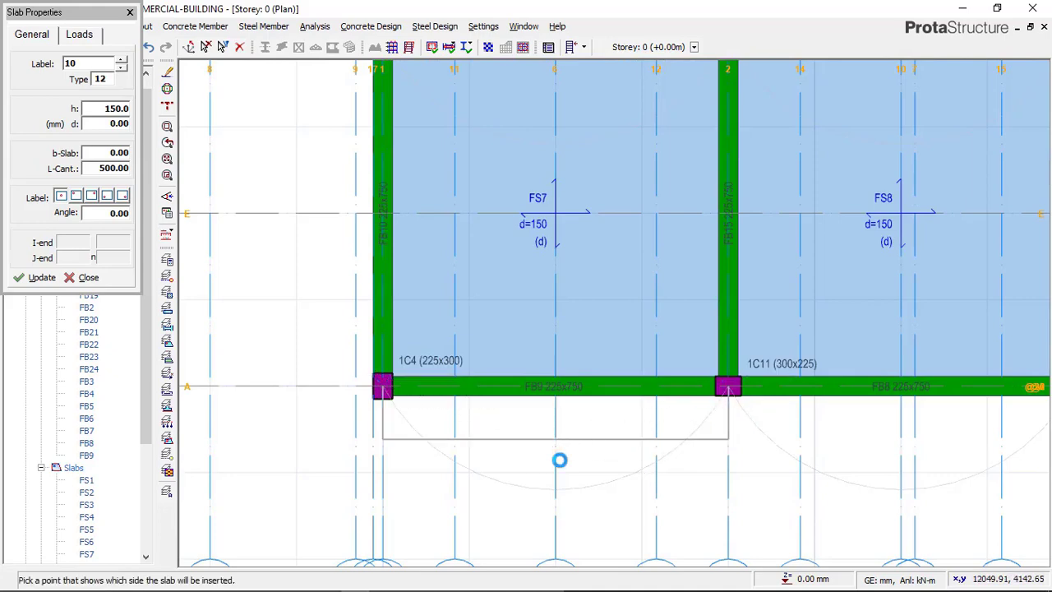
click(569, 368)
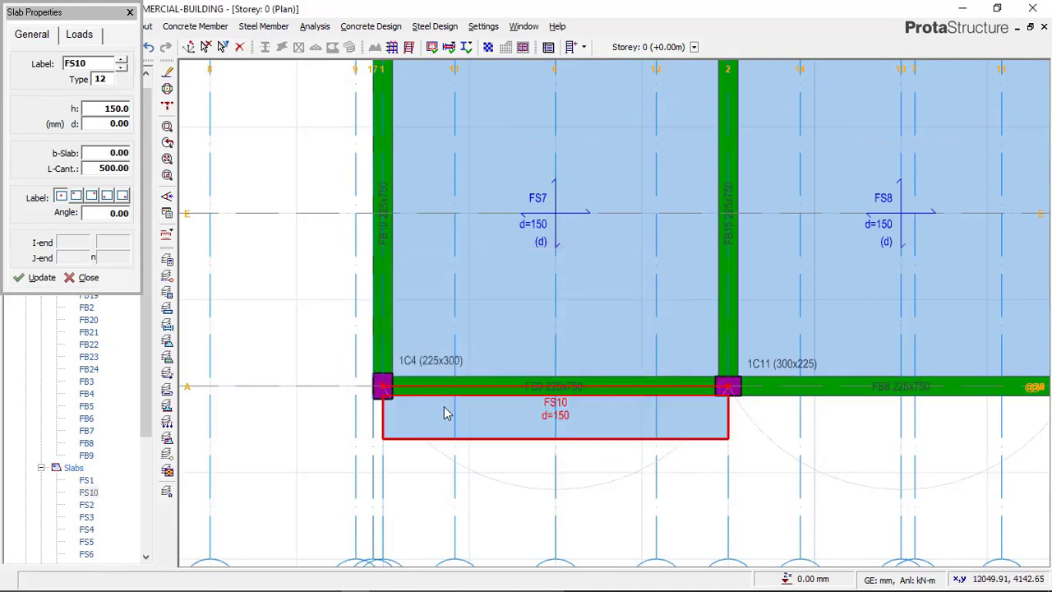
scroll(664, 418, down, 3)
scroll(532, 388, up, 2)
scroll(526, 388, up, 1)
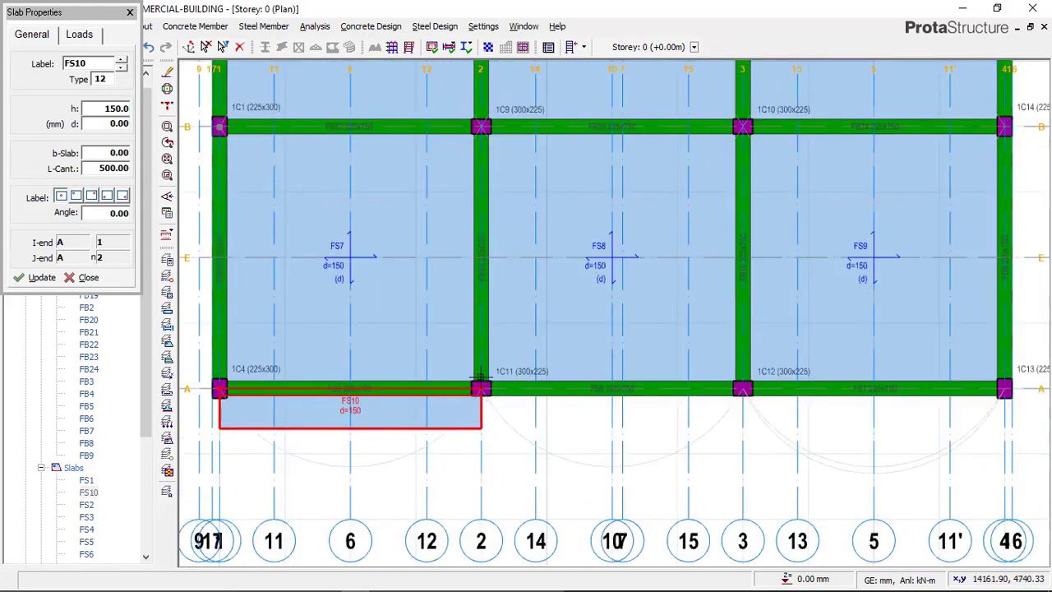
click(478, 385)
click(742, 388)
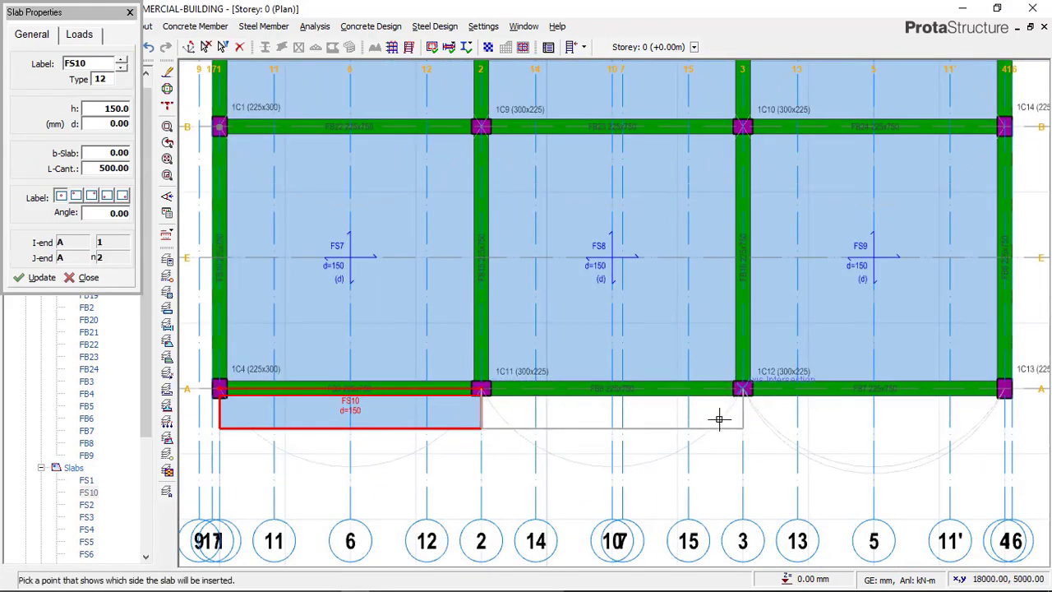
click(519, 397)
Add slab FS12 below beam FB7 between columns 1C12 and 1C13, undoing a misplaced attempt
scroll(519, 398, down, 1)
scroll(692, 392, up, 1)
scroll(493, 374, up, 1)
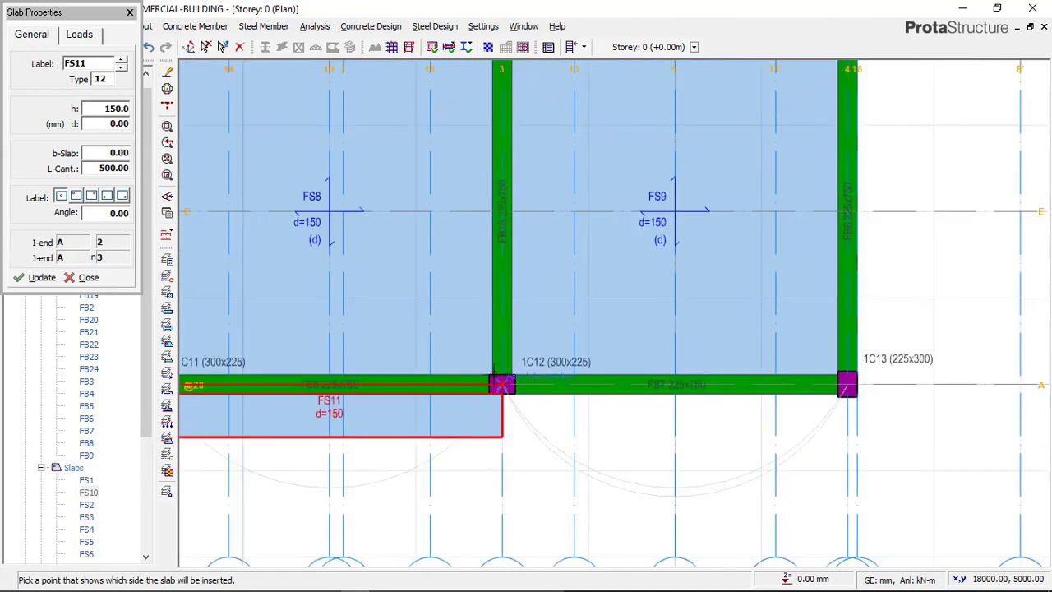
click(496, 380)
click(846, 384)
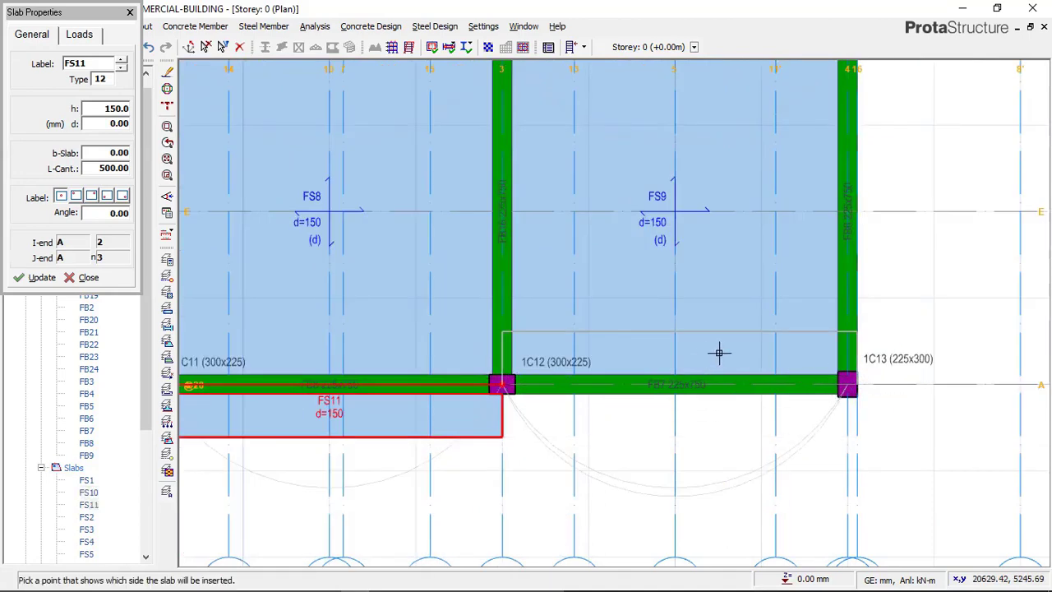
click(634, 411)
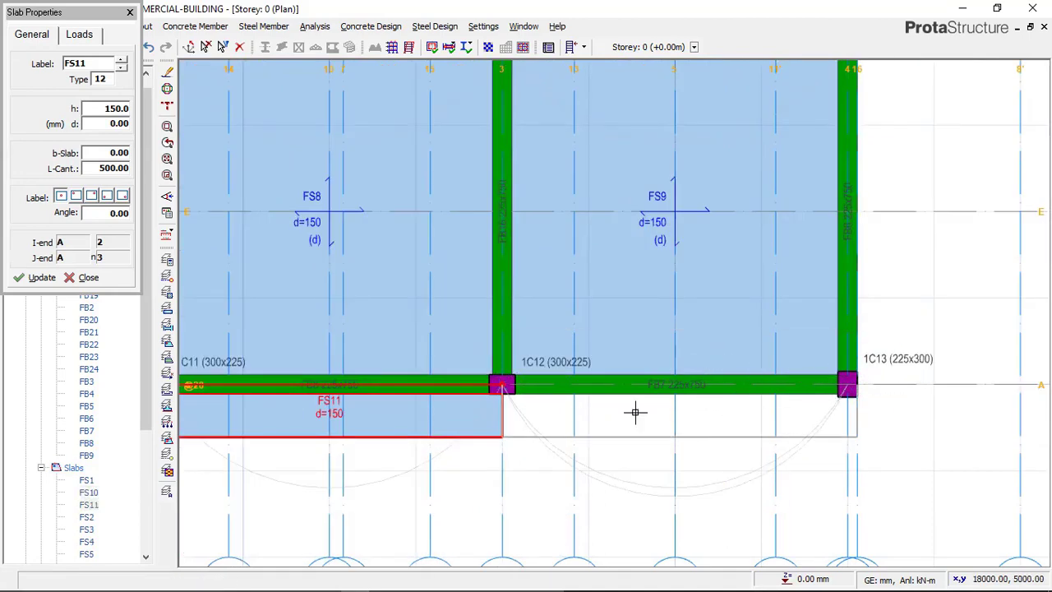
scroll(834, 379, up, 2)
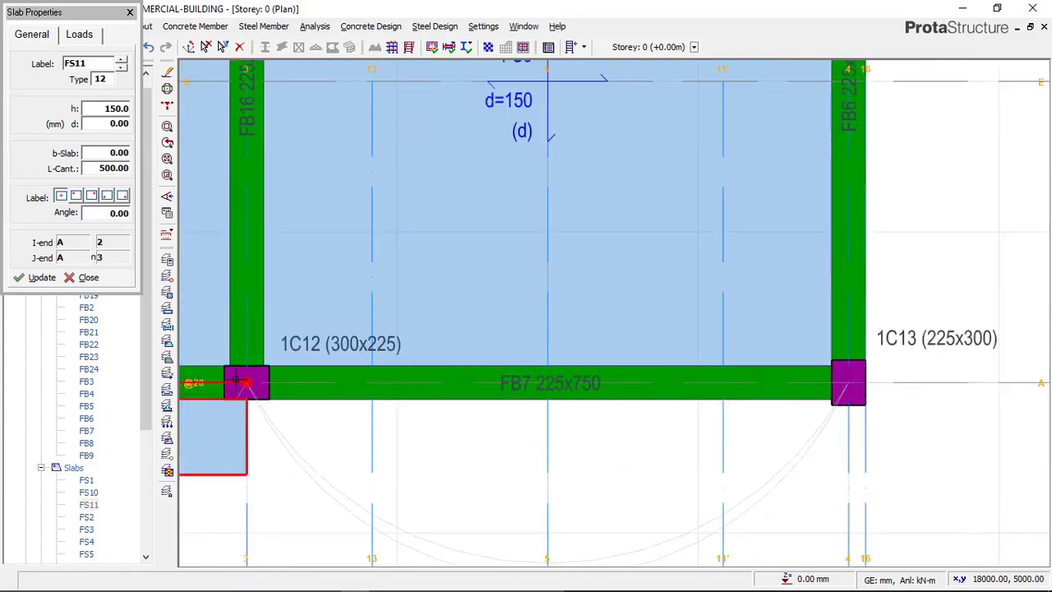
scroll(857, 402, up, 1)
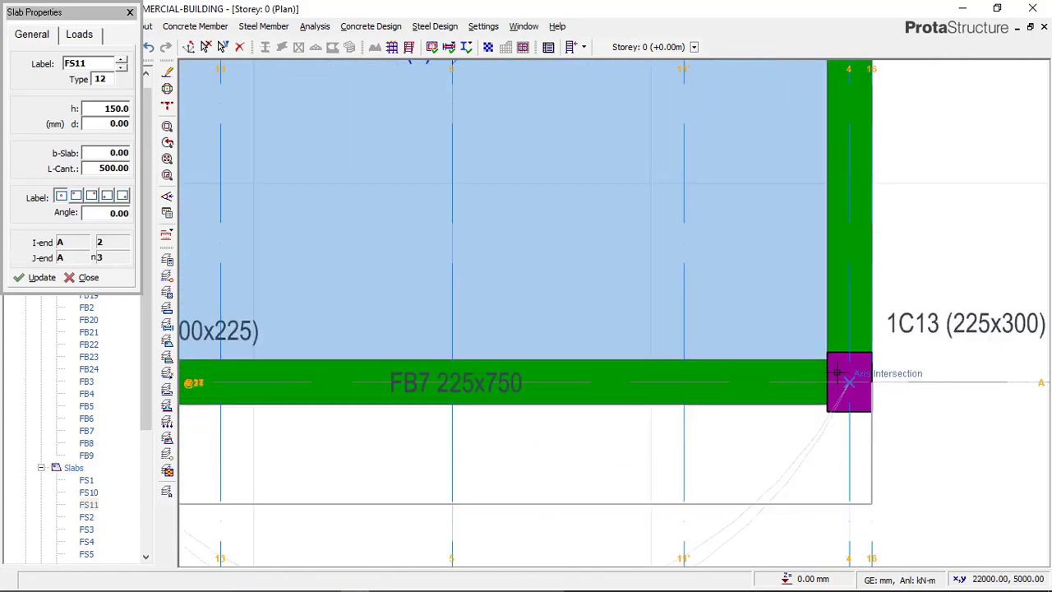
click(864, 381)
scroll(783, 360, down, 2)
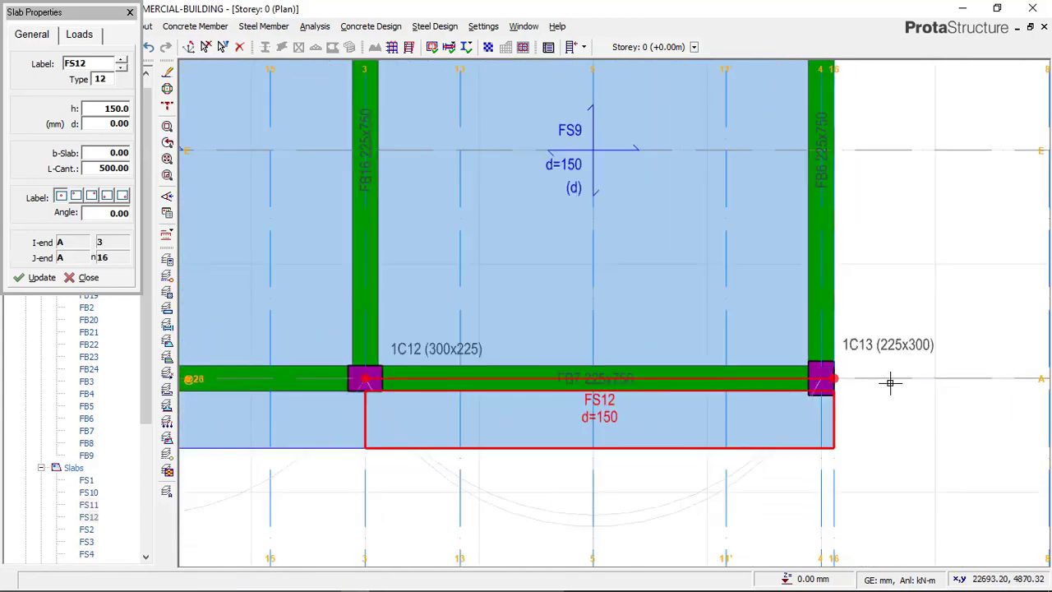
key(ctrl+z)
click(820, 378)
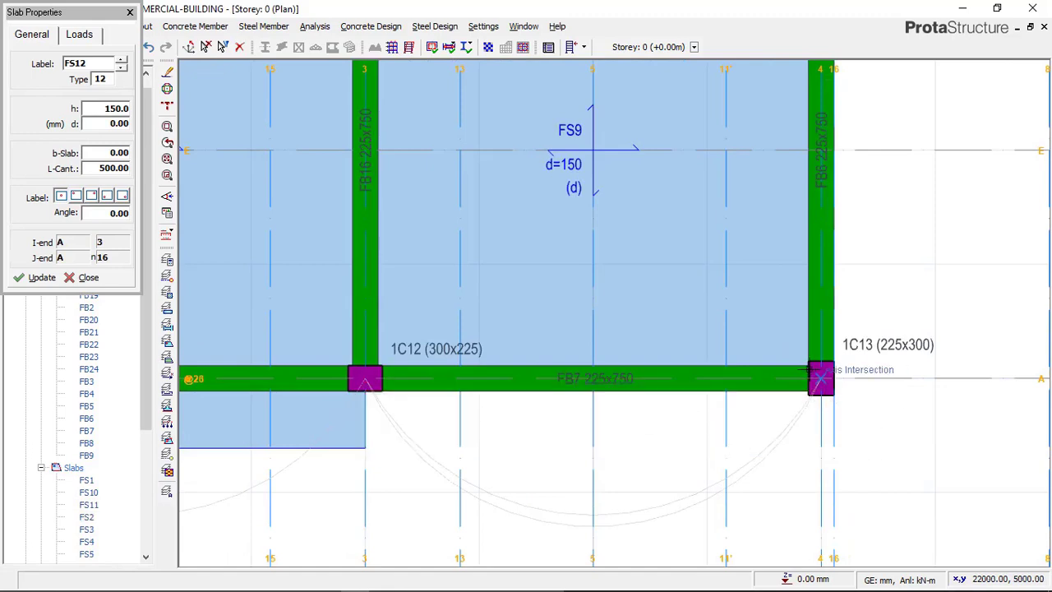
click(366, 379)
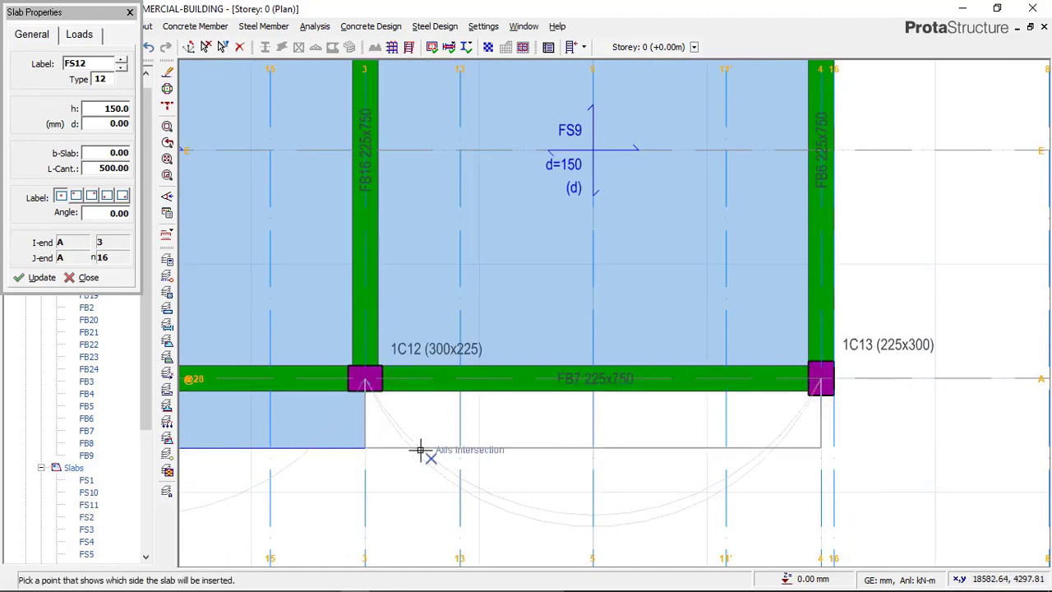
click(550, 446)
scroll(873, 409, down, 2)
scroll(653, 403, up, 2)
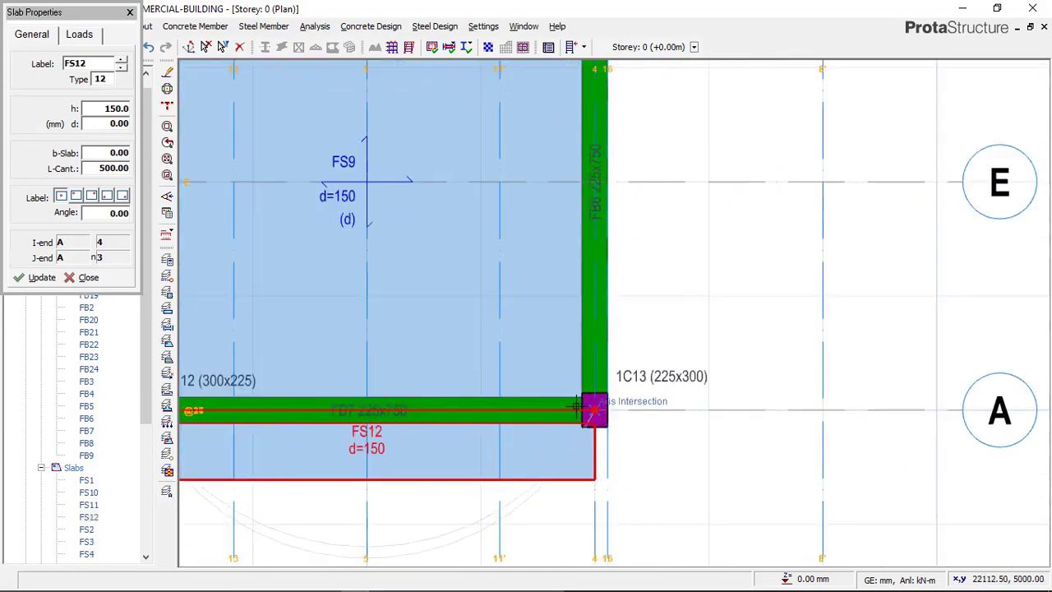
Add slab FS13 outside axis 4 from column 1C13 to 1C14
click(581, 402)
scroll(692, 211, down, 2)
scroll(599, 246, up, 2)
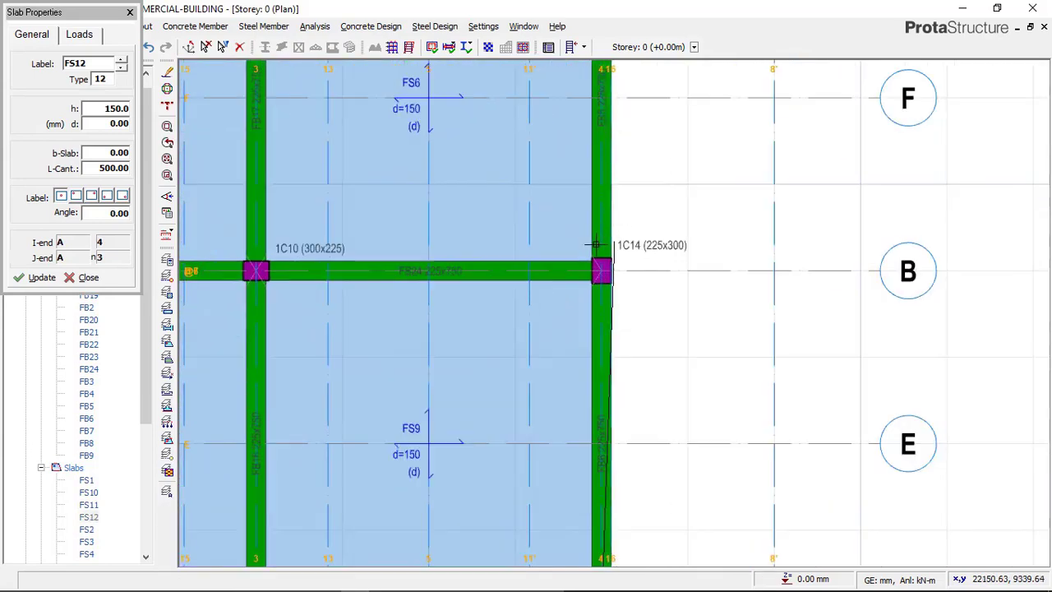
scroll(590, 259, up, 2)
click(600, 259)
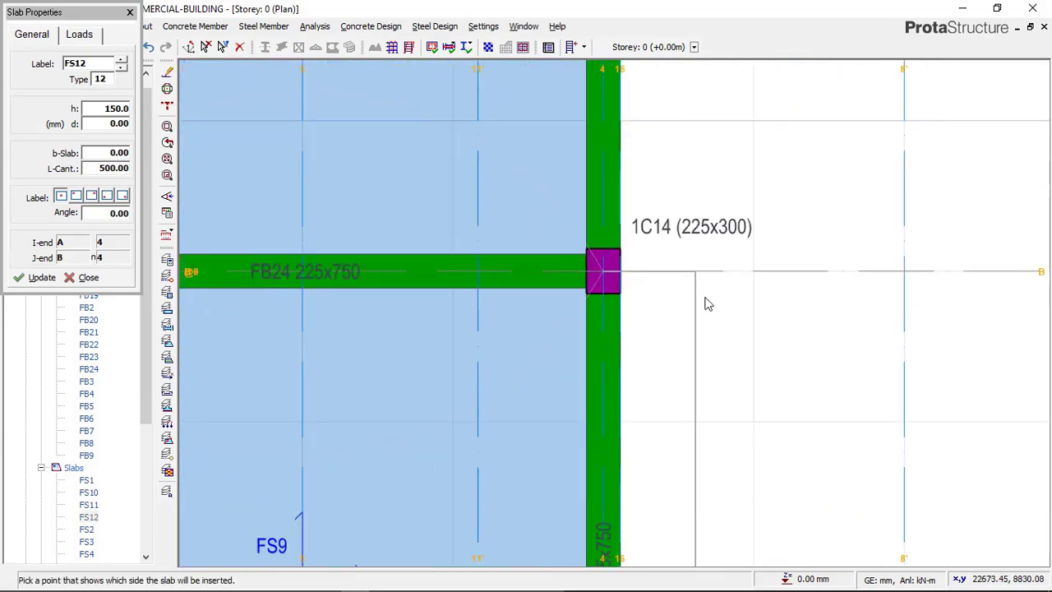
scroll(680, 340, down, 1)
scroll(680, 341, down, 2)
scroll(638, 376, up, 4)
click(624, 477)
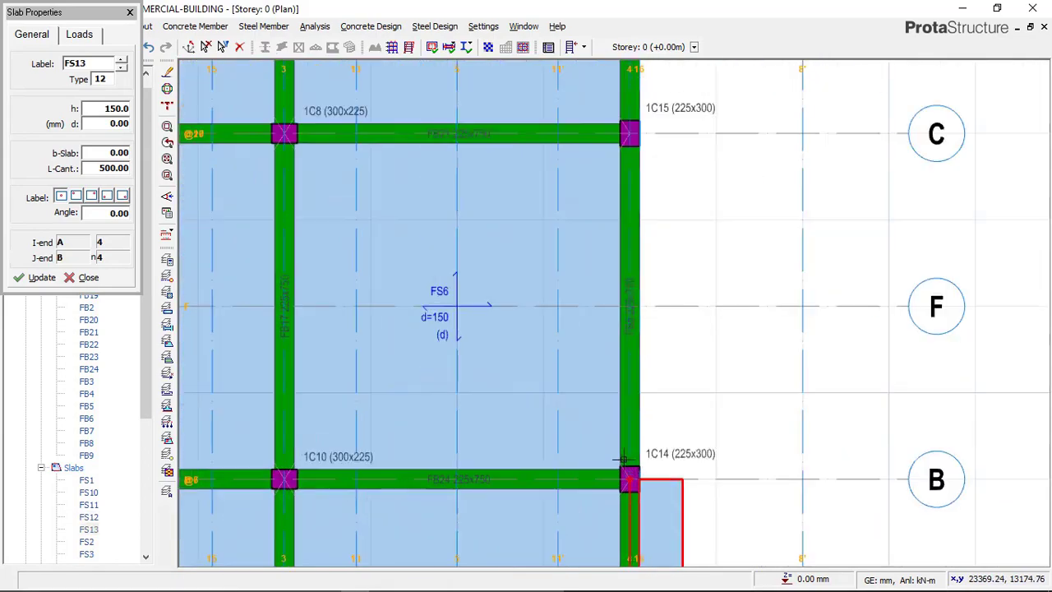
Add the next edge slabs through columns 1C15, 1C16 and 1C6, ending with FS16 above beam FB3
scroll(615, 470, up, 2)
scroll(615, 470, down, 4)
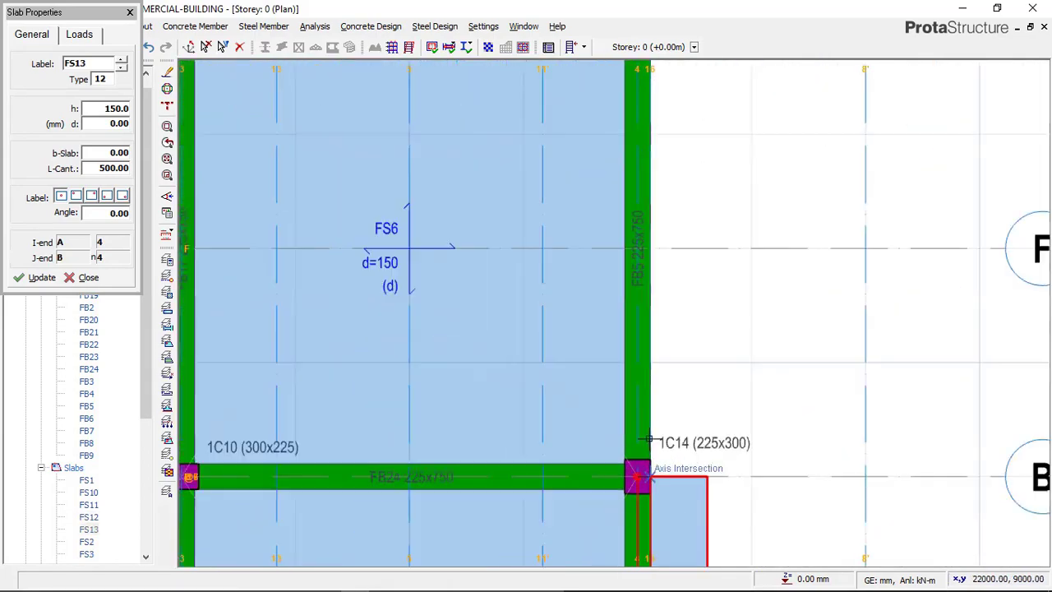
scroll(630, 321, up, 3)
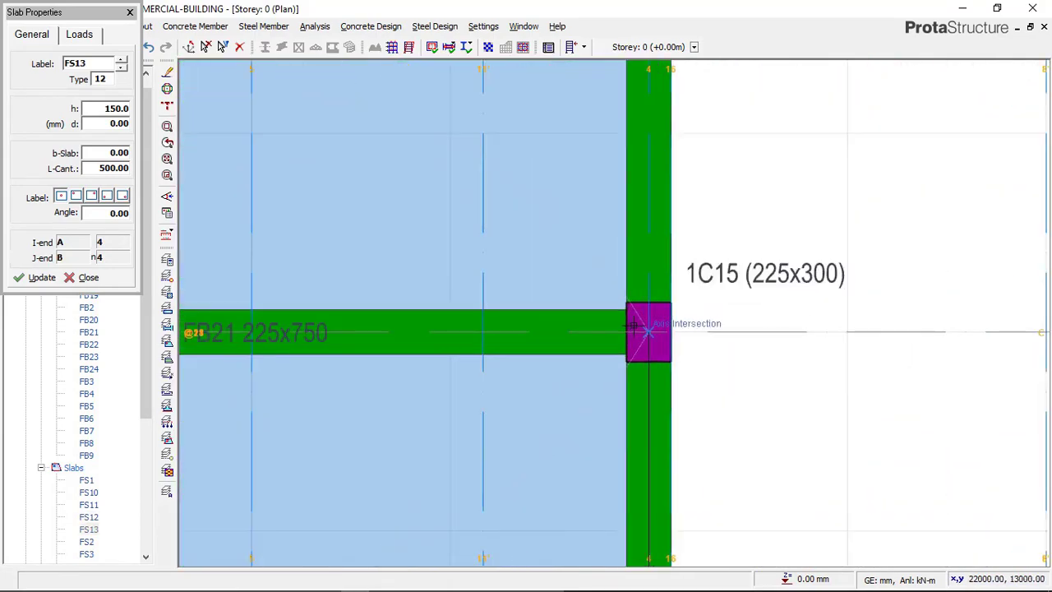
click(649, 329)
scroll(682, 362, down, 4)
scroll(665, 353, up, 3)
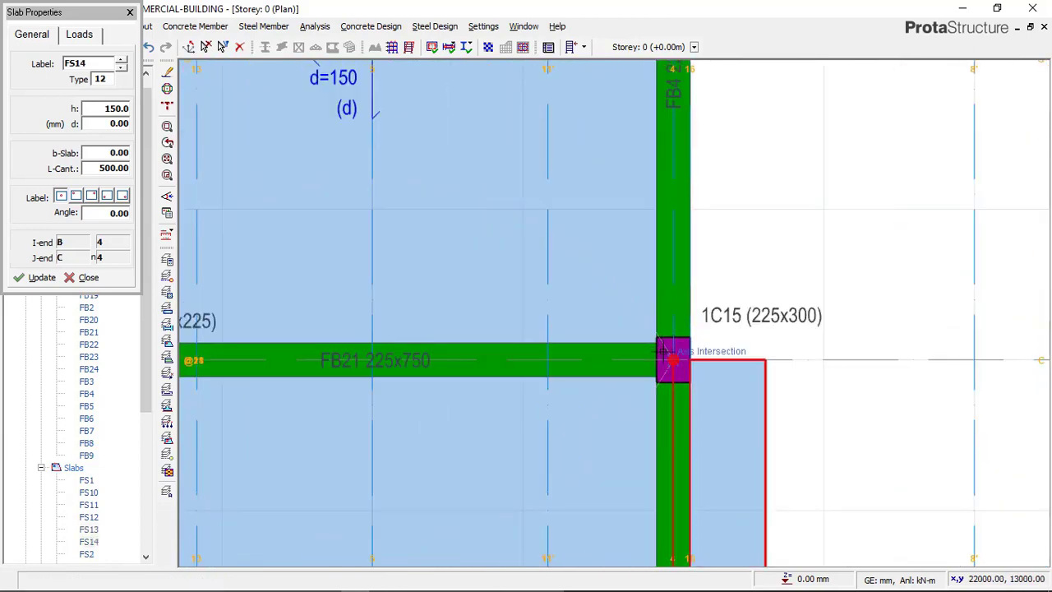
scroll(687, 441, down, 3)
scroll(631, 222, up, 4)
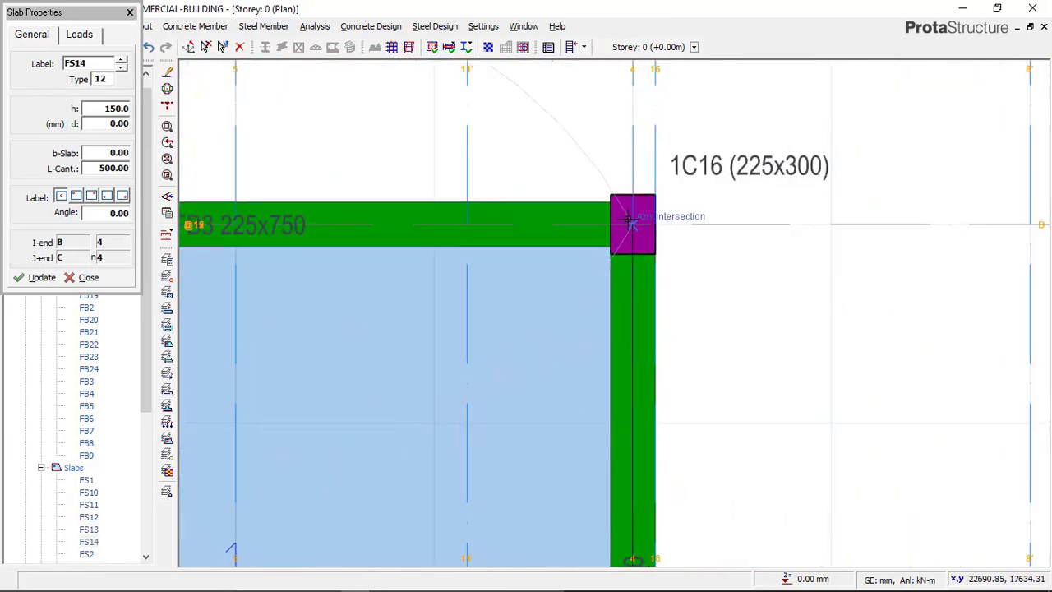
click(629, 222)
scroll(821, 263, down, 3)
scroll(801, 282, up, 3)
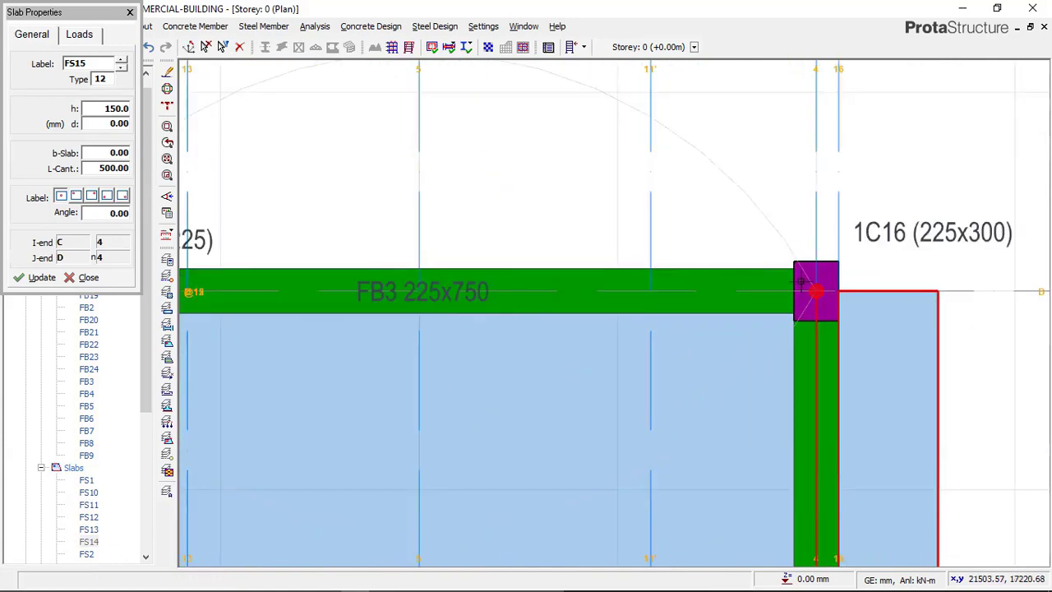
scroll(918, 305, down, 3)
scroll(375, 279, up, 3)
click(413, 304)
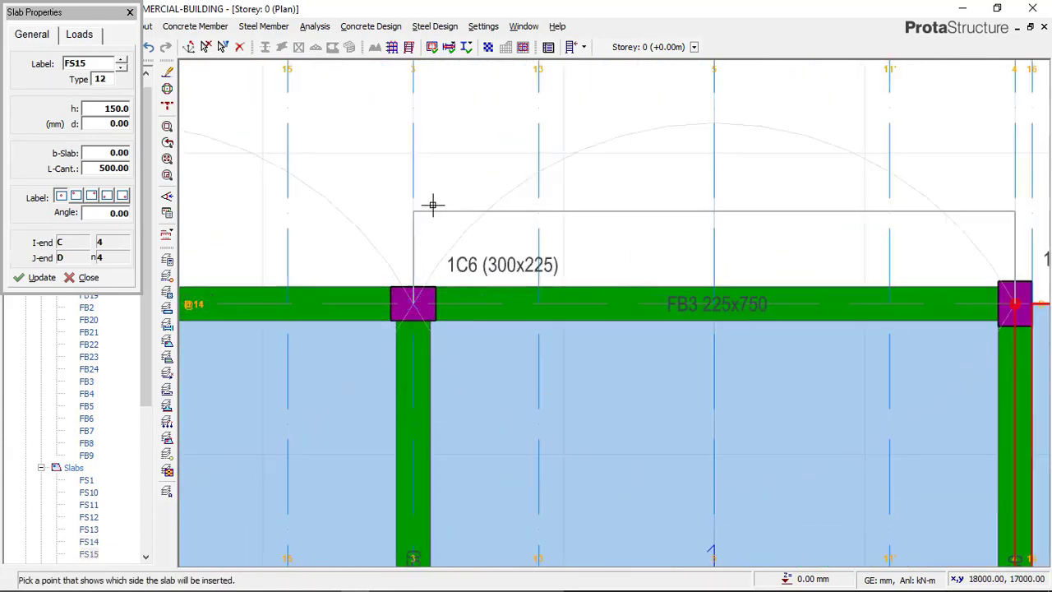
click(433, 205)
Place slabs FS17 above beam FB2 and FS18 above beam FB1 via columns 1C5 and 1C3
scroll(622, 263, down, 3)
scroll(623, 262, up, 3)
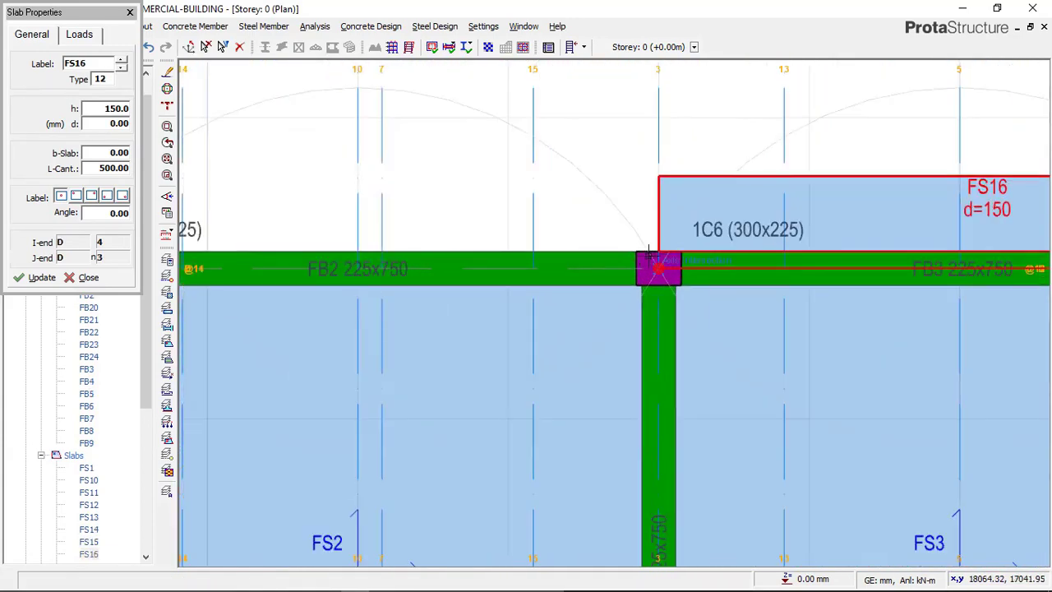
click(651, 254)
scroll(817, 282, down, 1)
click(239, 271)
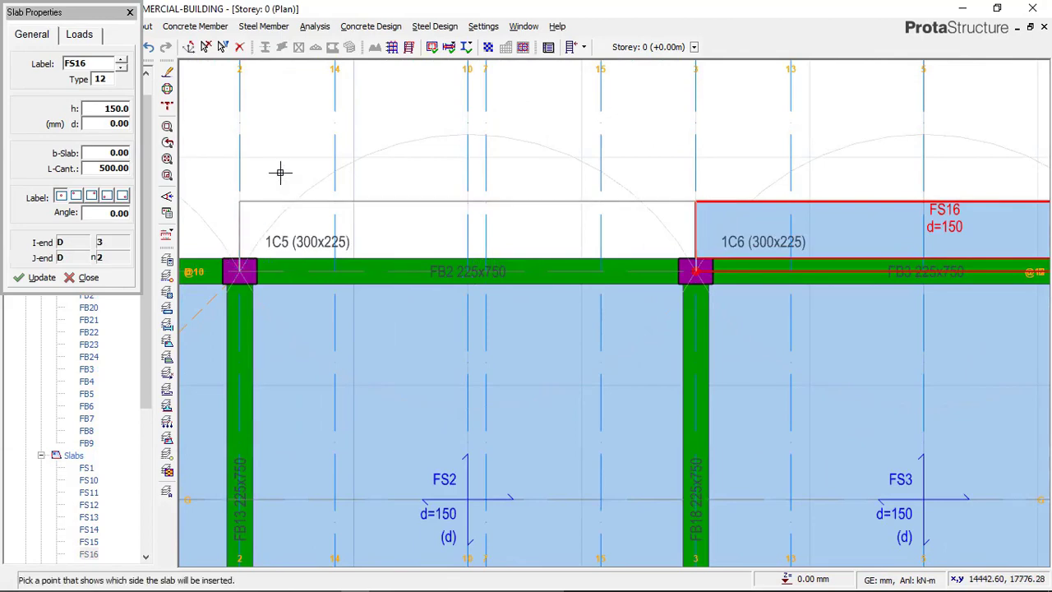
click(279, 173)
middle_drag(608, 263, 826, 263)
middle_drag(452, 283, 659, 284)
click(664, 296)
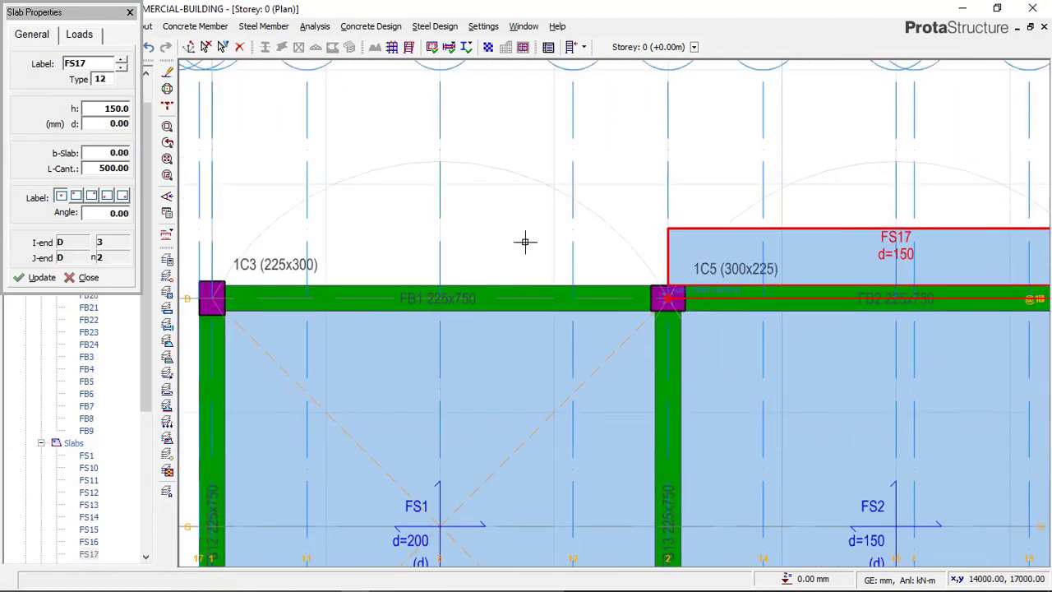
click(215, 301)
scroll(633, 131, down, 2)
scroll(469, 242, up, 3)
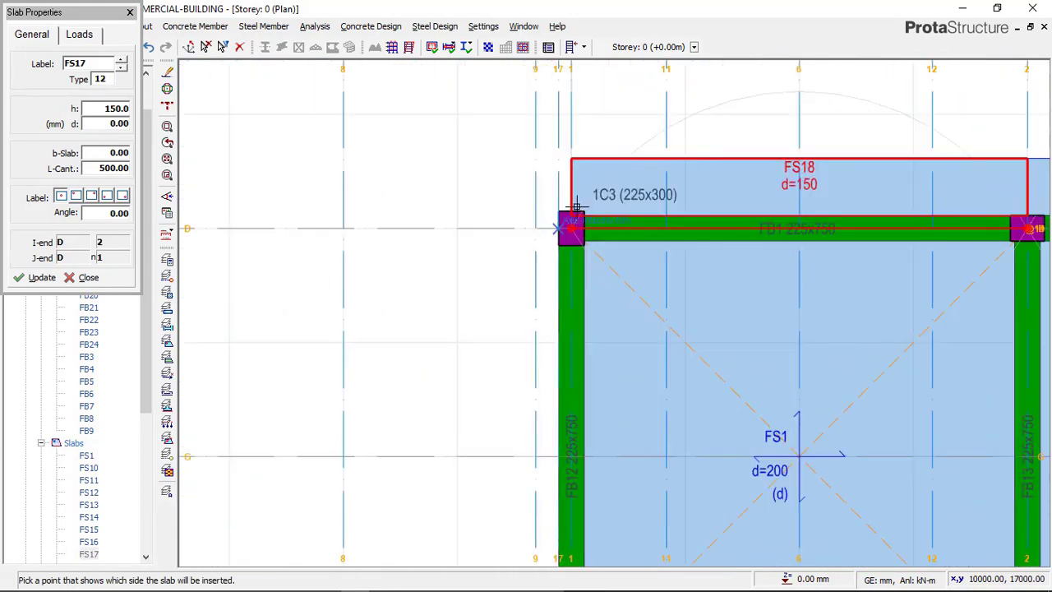
click(576, 206)
Place slabs FS19 and FS20 left of axis 1 between axes D–C and C–B
scroll(575, 165, down, 2)
middle_drag(555, 540, 542, 345)
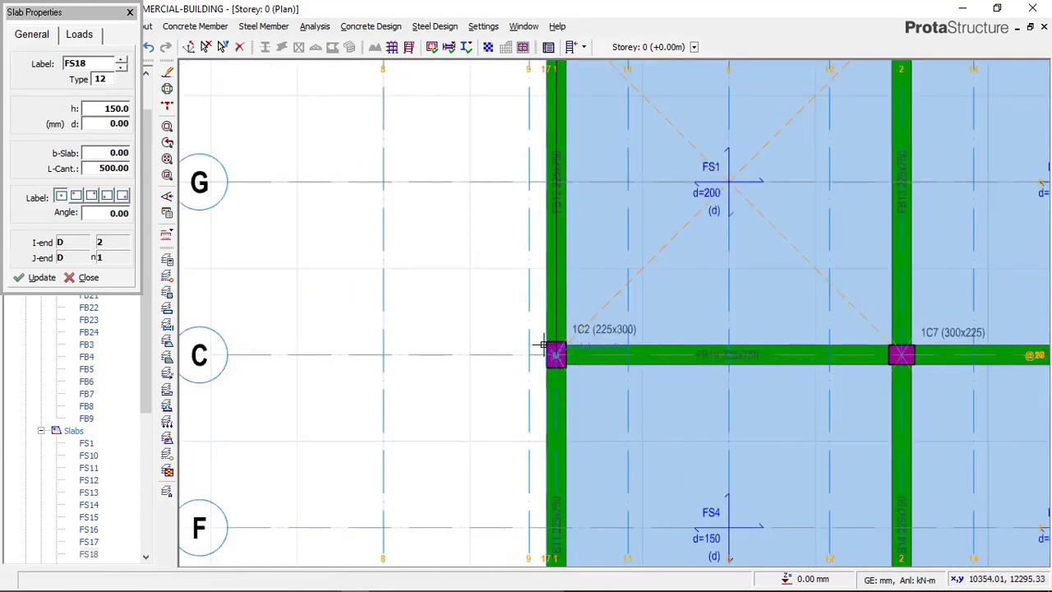
scroll(542, 345, up, 1)
scroll(558, 374, down, 3)
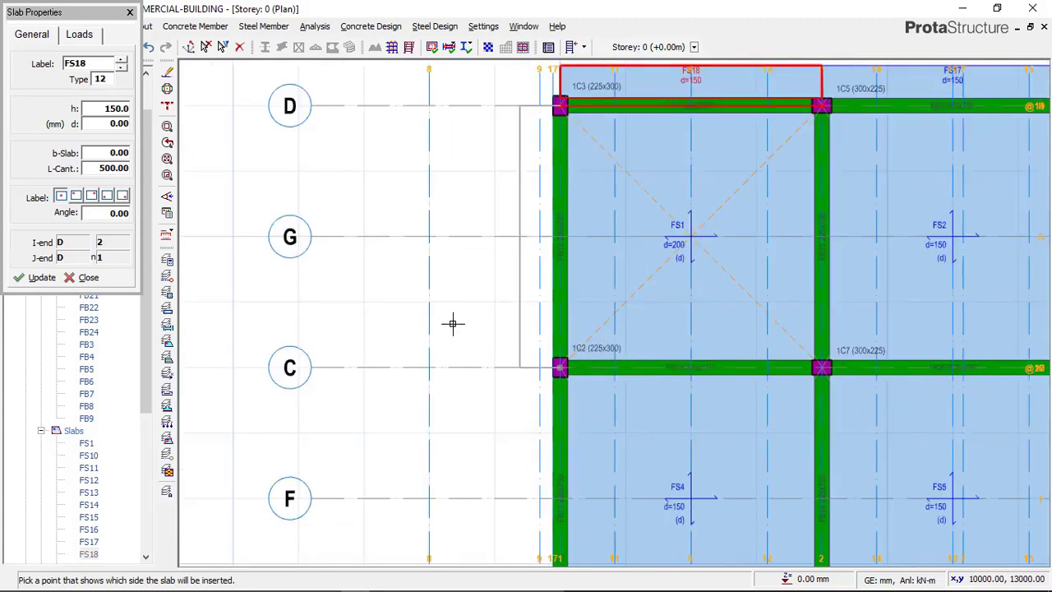
click(453, 321)
middle_drag(493, 370, 493, 304)
scroll(534, 216, up, 3)
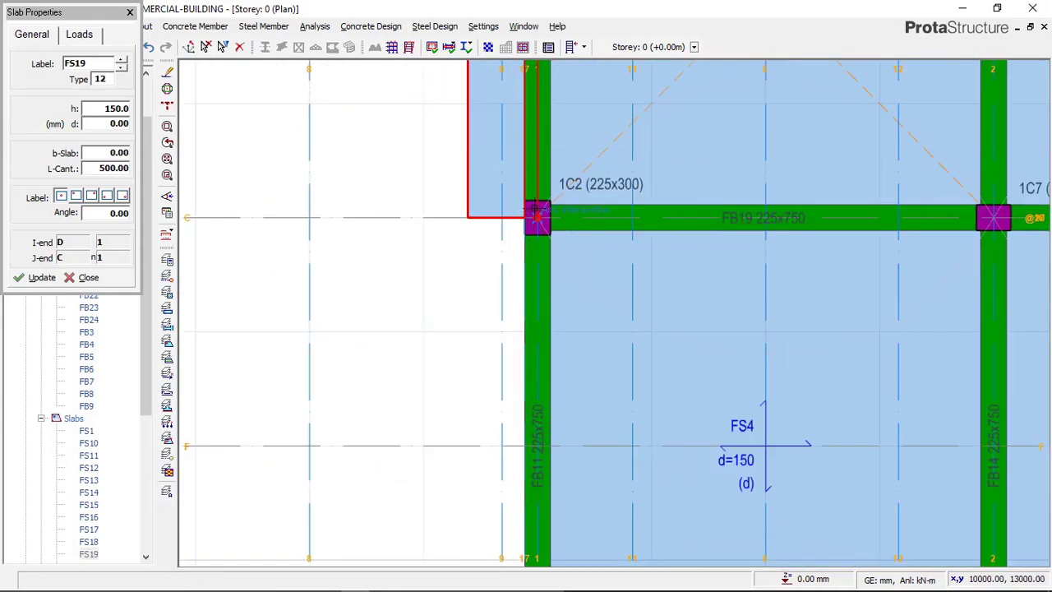
scroll(575, 359, down, 3)
middle_drag(575, 359, 575, 288)
scroll(567, 428, up, 2)
click(538, 326)
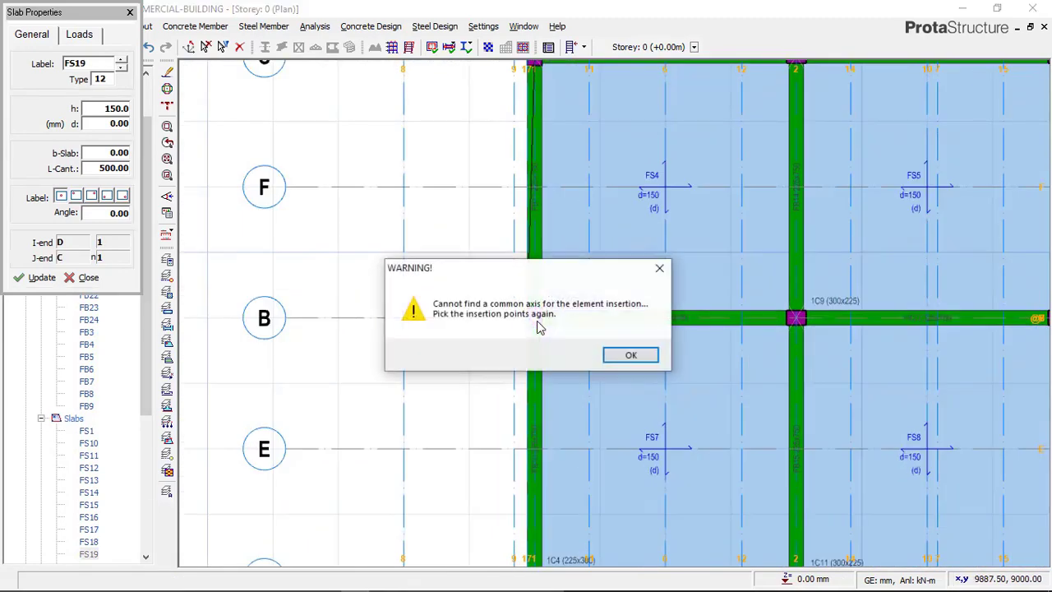
click(659, 269)
scroll(594, 305, down, 3)
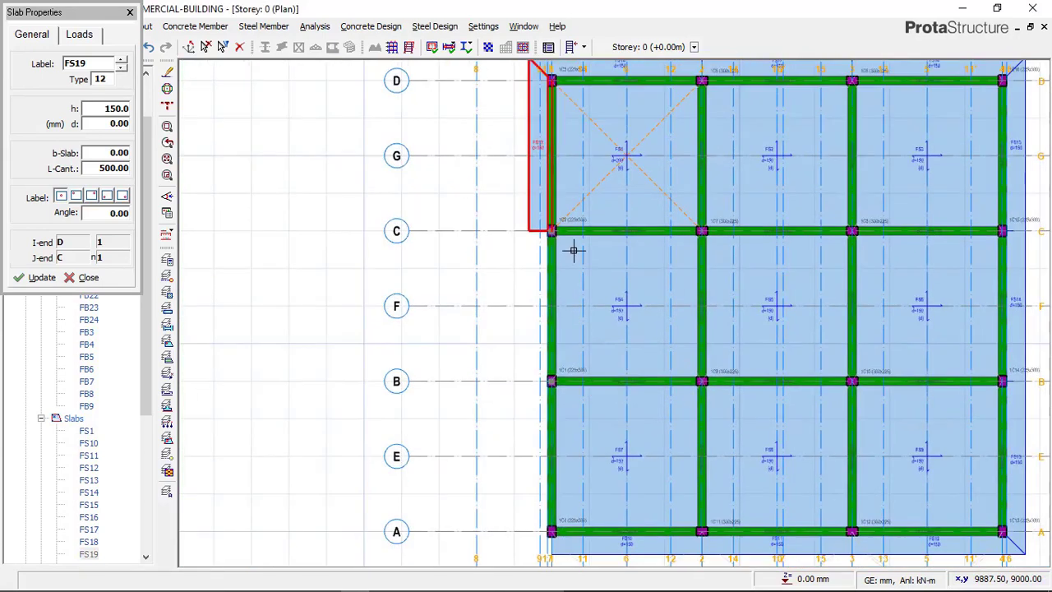
scroll(570, 247, up, 2)
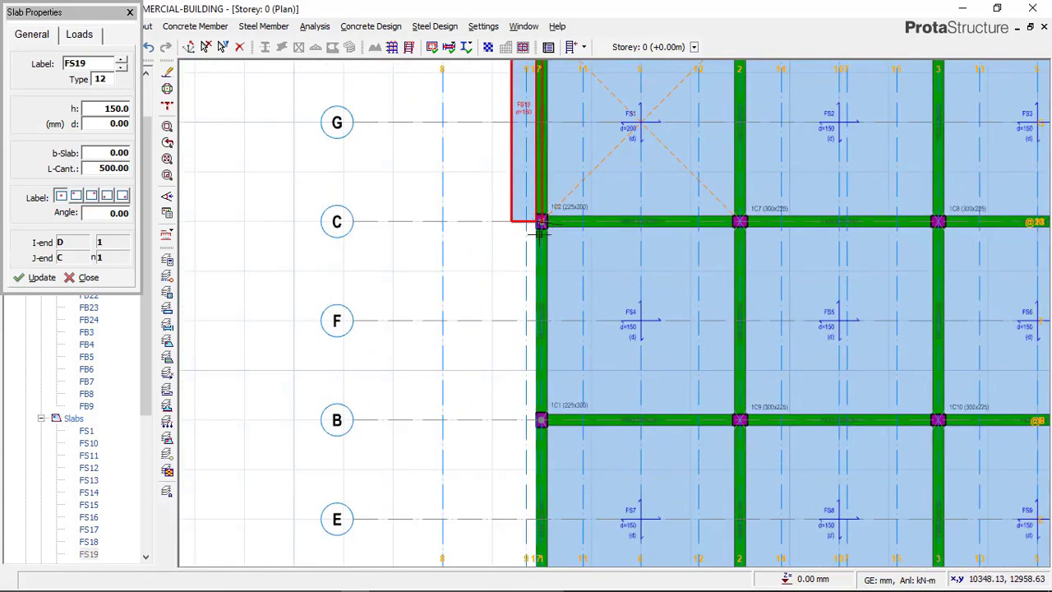
scroll(538, 407, up, 2)
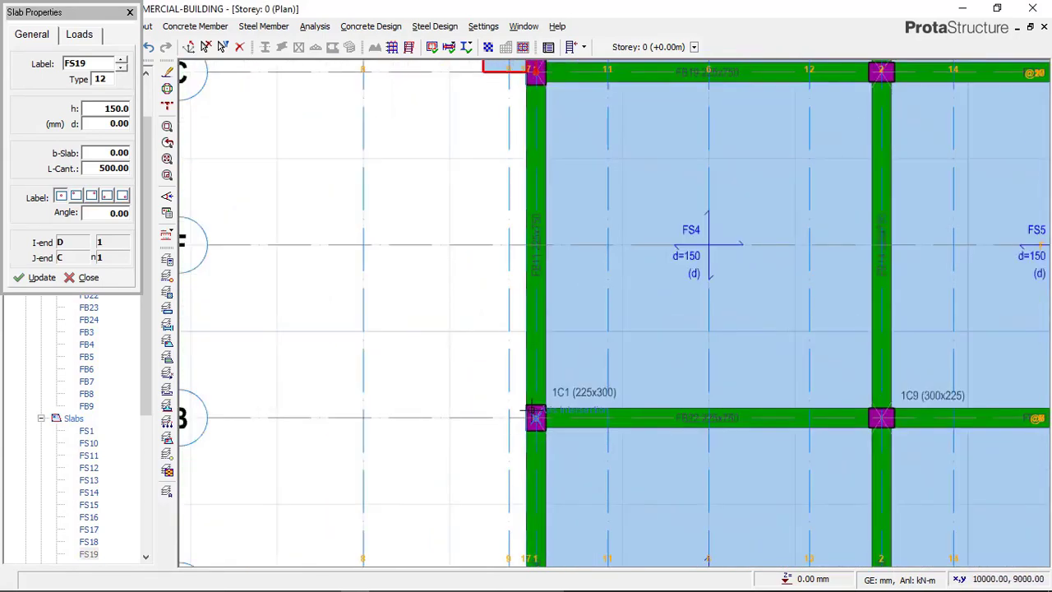
scroll(536, 415, down, 1)
scroll(546, 151, up, 2)
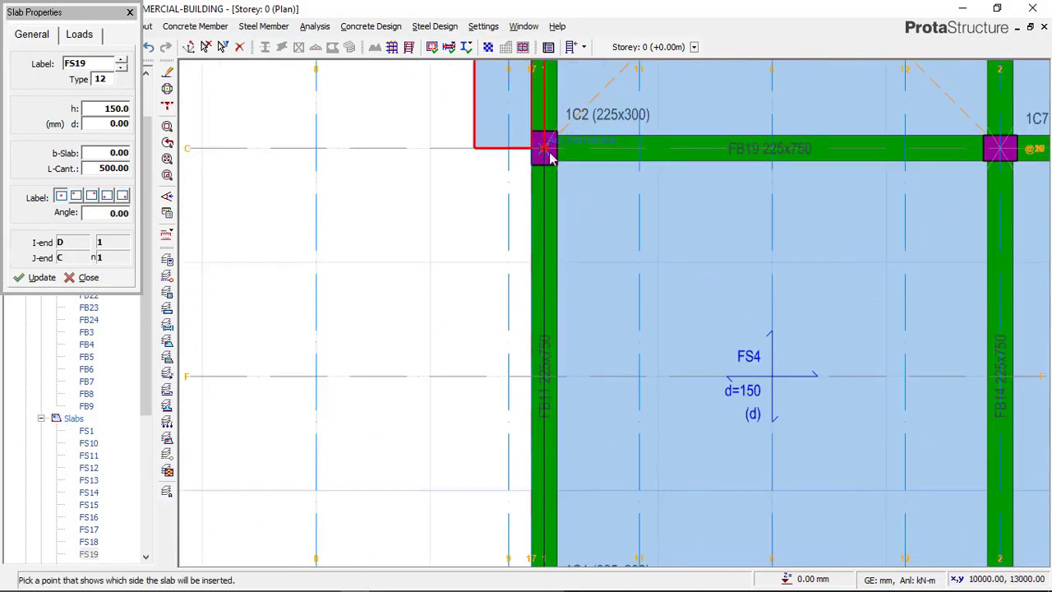
click(490, 172)
Add slab FS21 left of beam FB10, ending its edge at column 1C4
scroll(526, 180, down, 4)
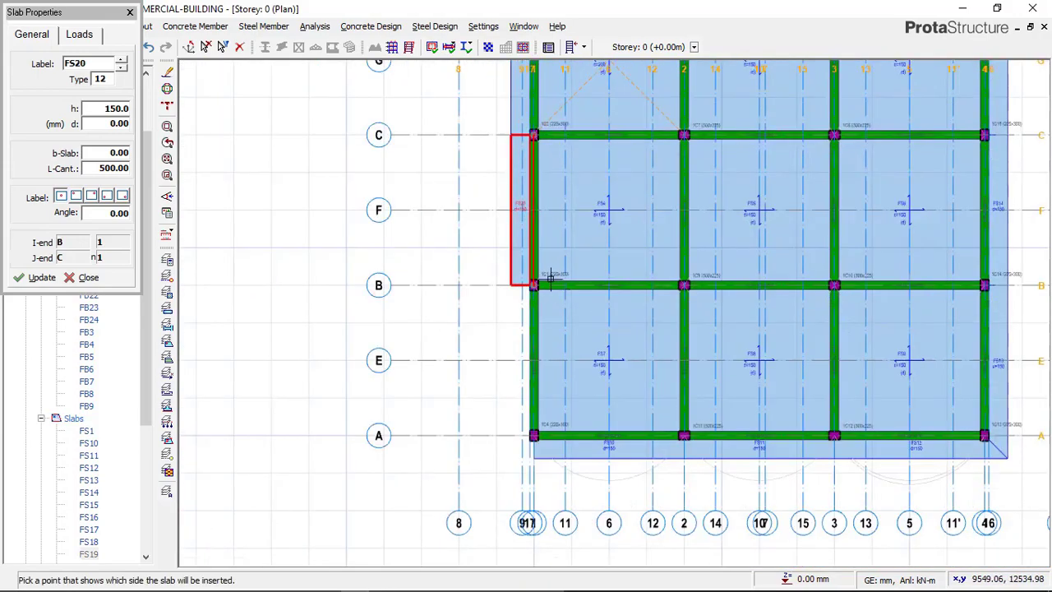
scroll(549, 281, up, 3)
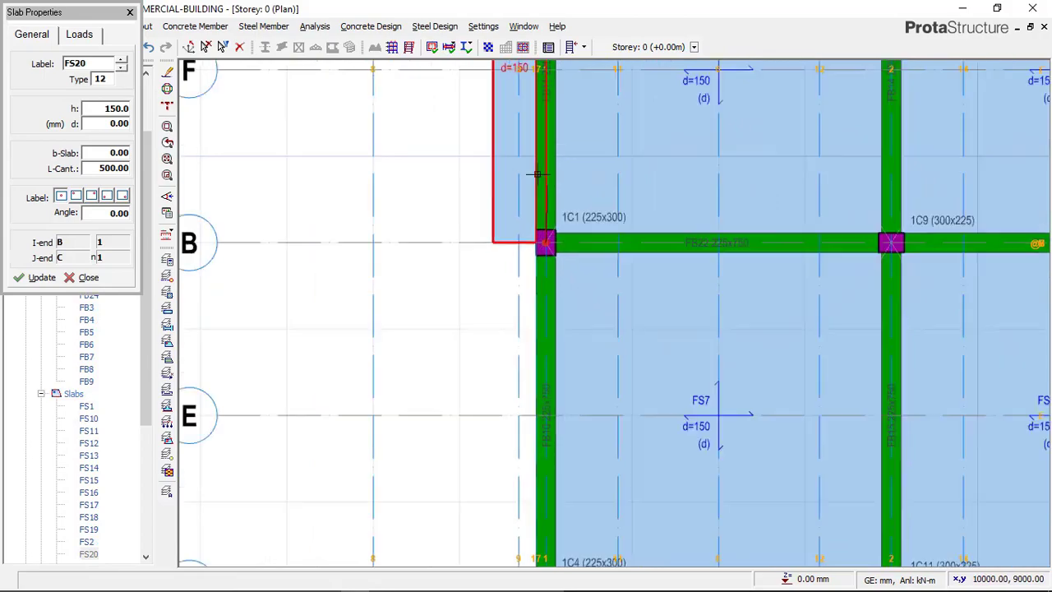
scroll(536, 174, down, 1)
scroll(546, 485, up, 3)
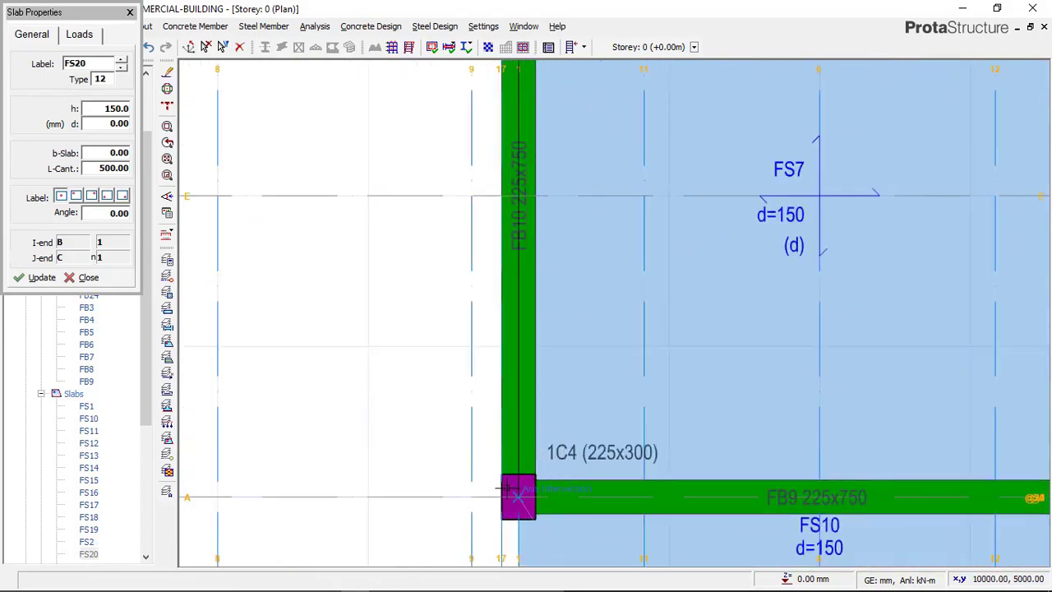
click(502, 489)
click(405, 436)
scroll(469, 369, down, 5)
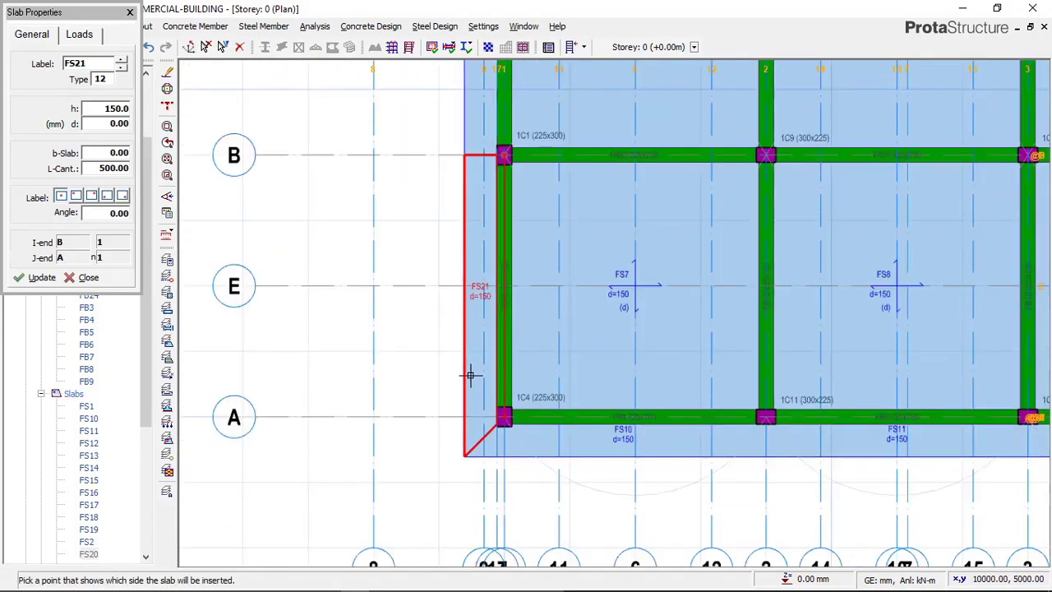
click(130, 15)
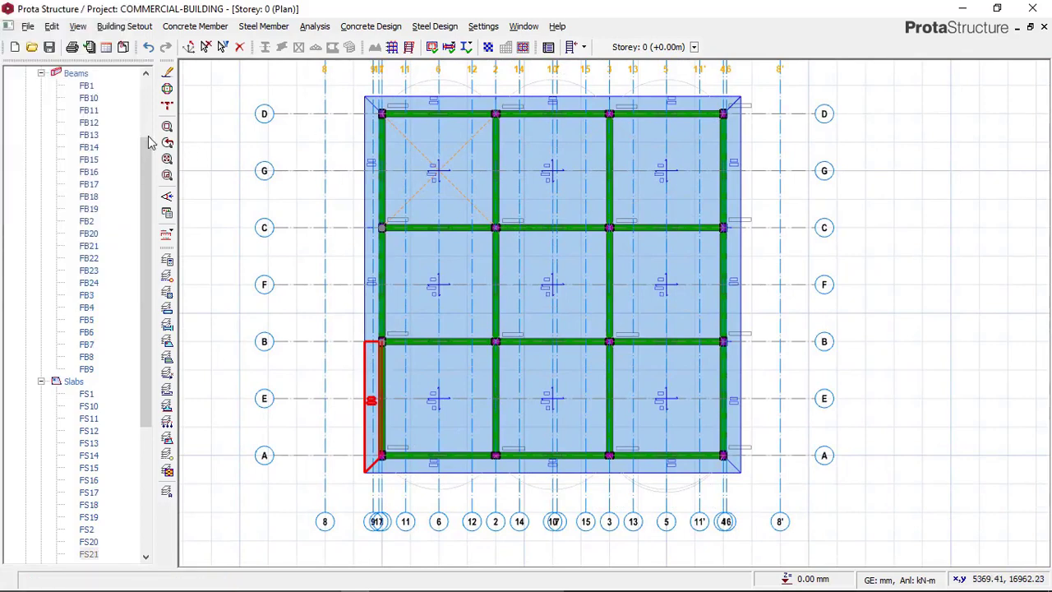
scroll(146, 150, up, 3)
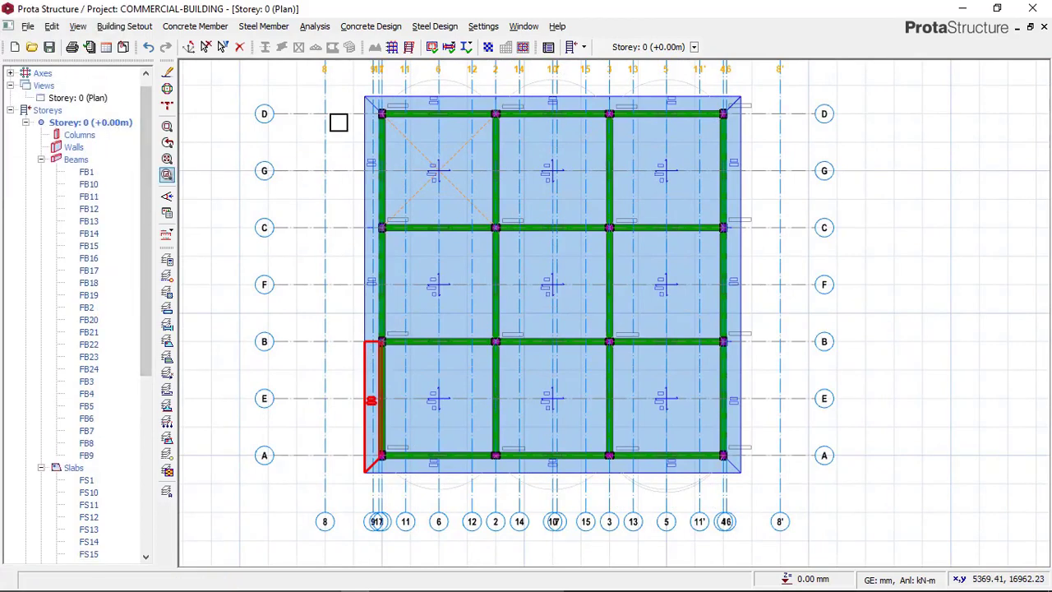
click(356, 157)
right_click(354, 154)
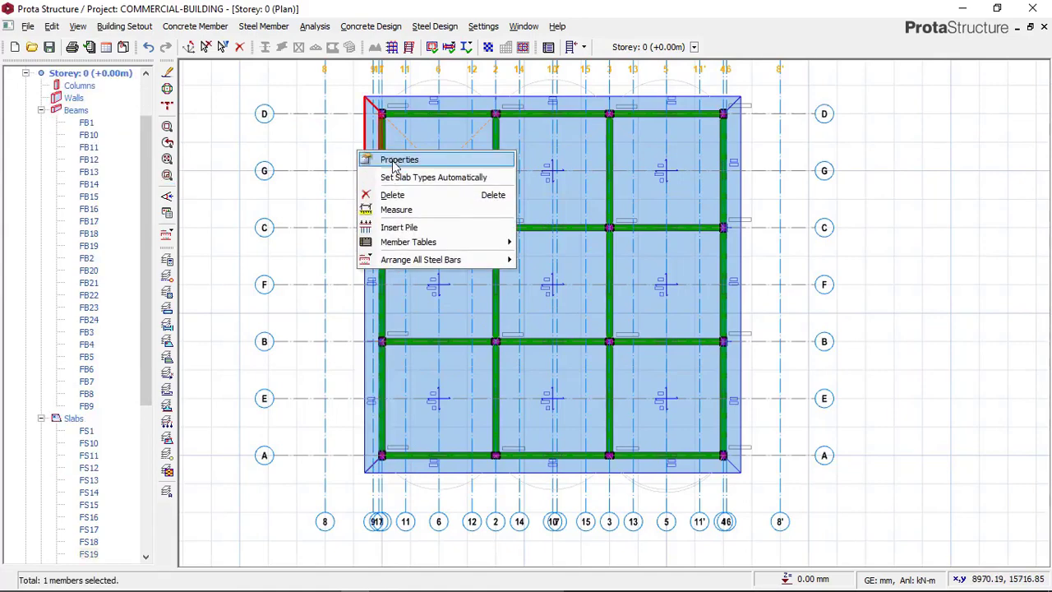
click(128, 201)
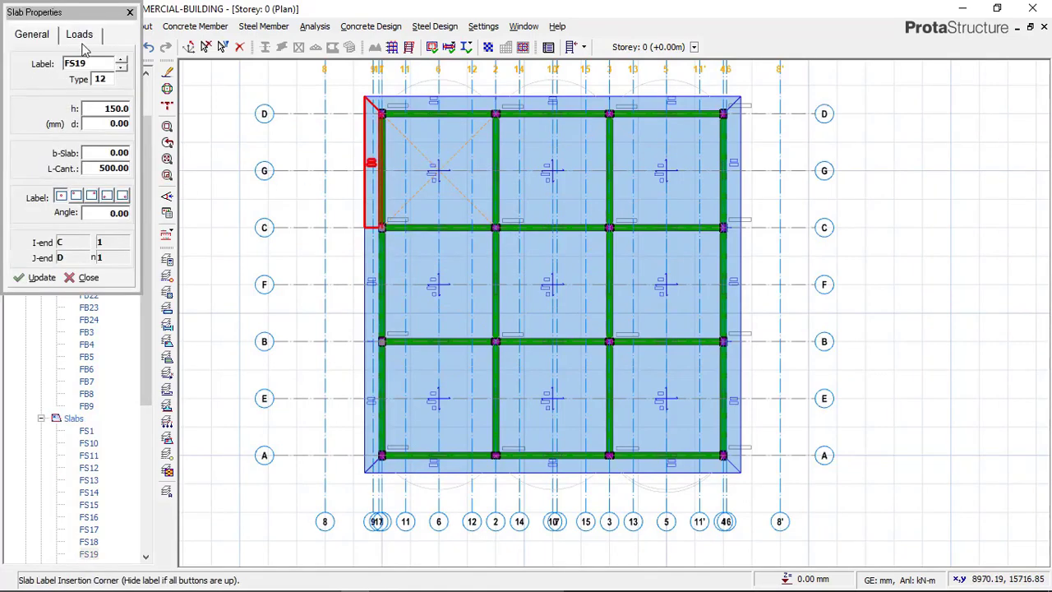
click(80, 36)
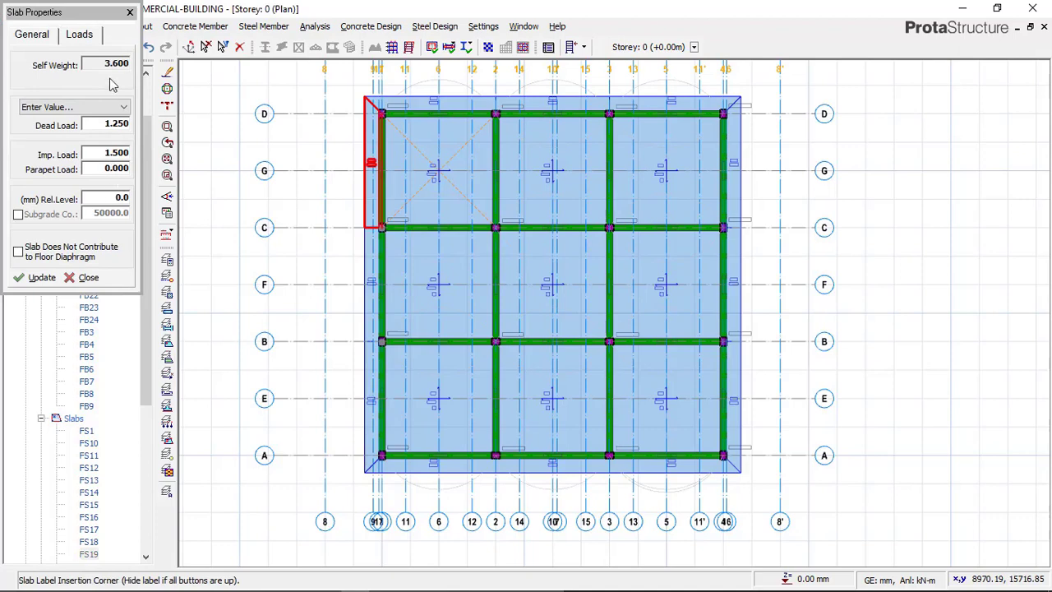
click(130, 13)
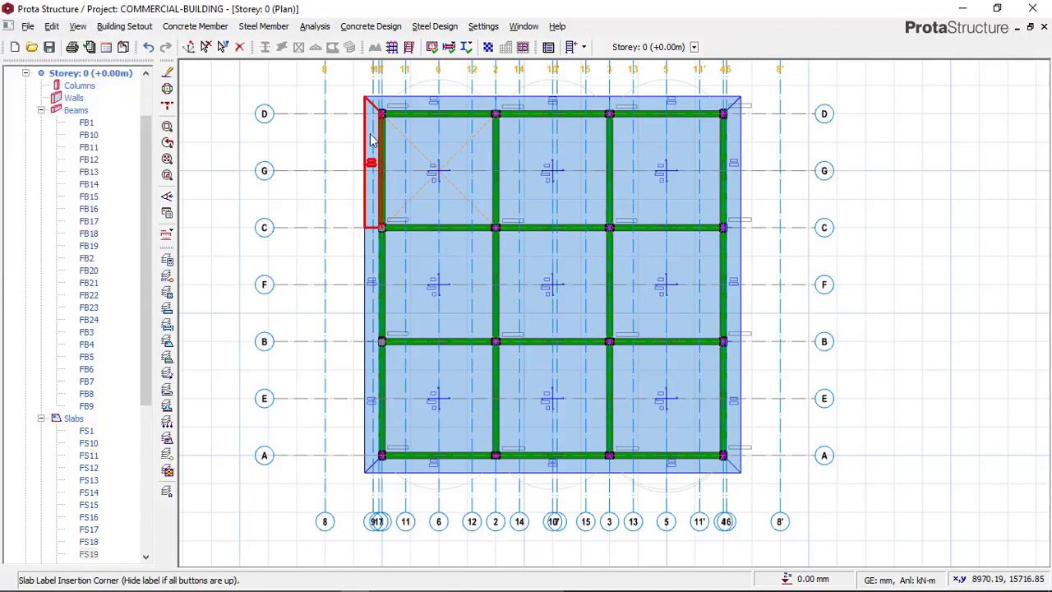
right_click(375, 128)
click(355, 154)
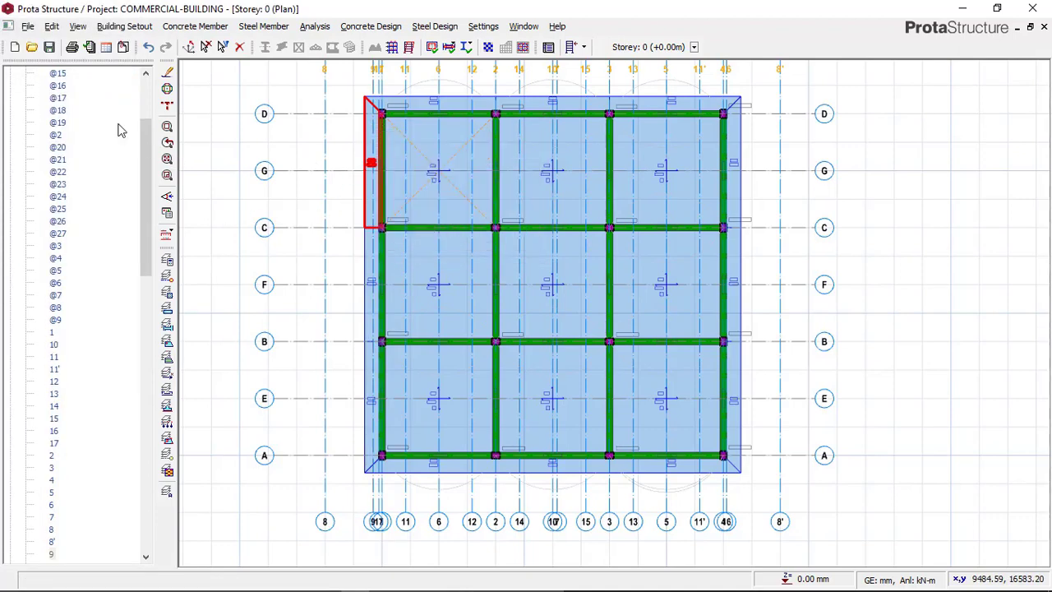
click(90, 36)
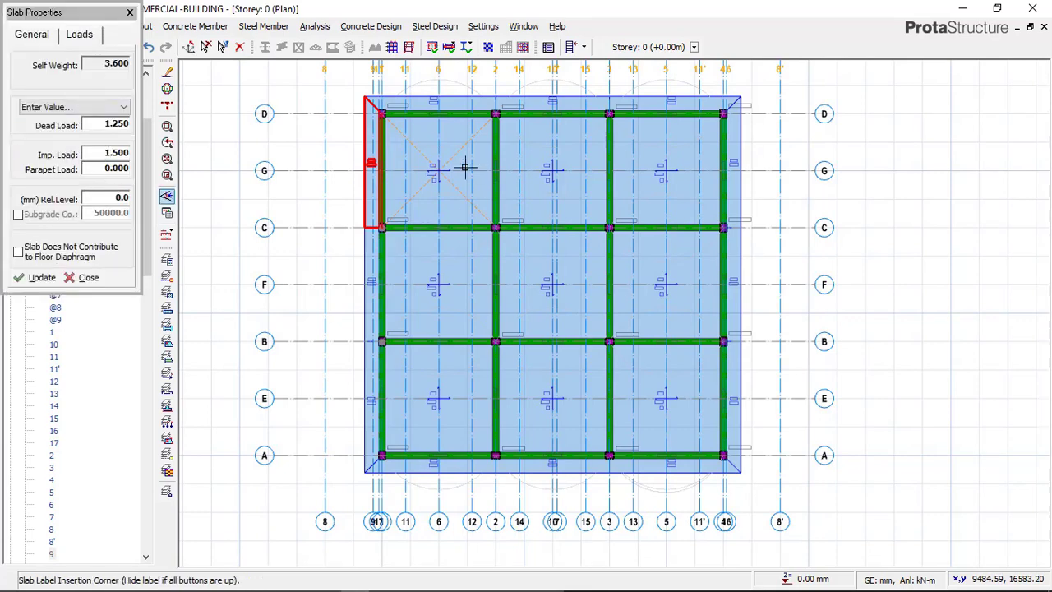
scroll(416, 141, up, 2)
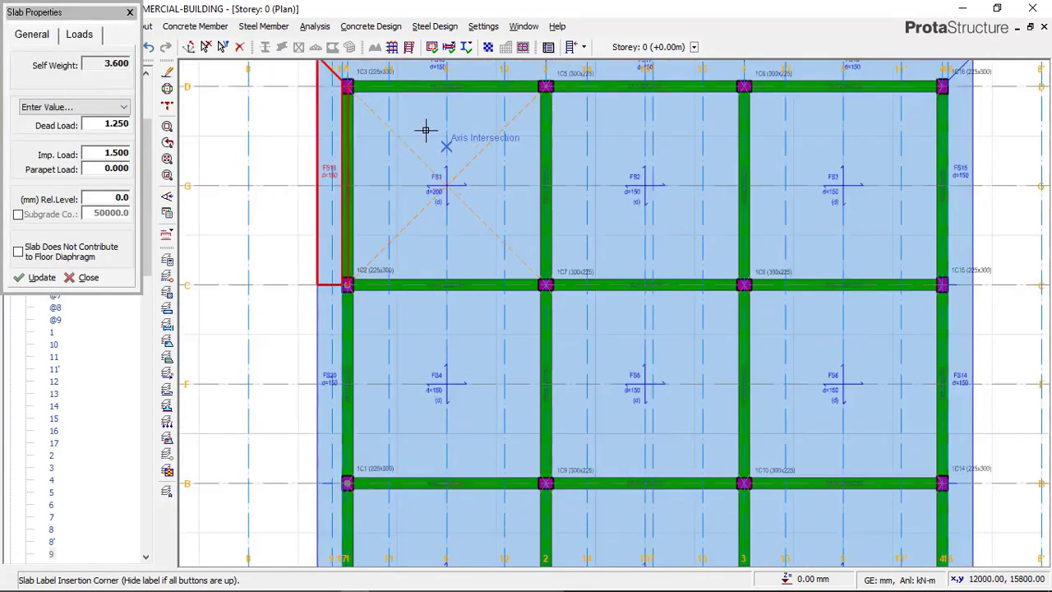
scroll(454, 144, up, 3)
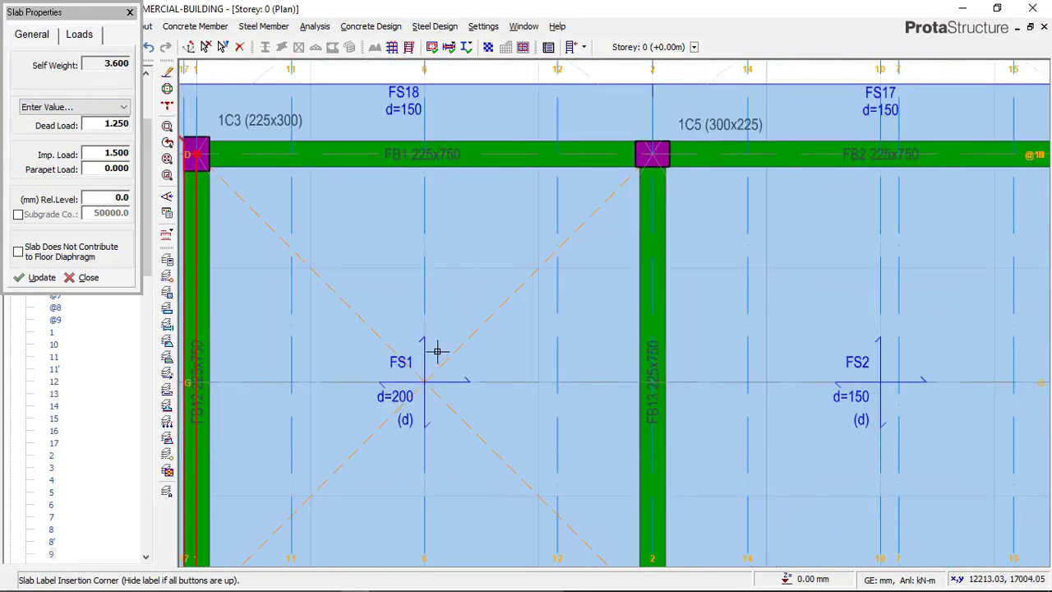
click(129, 13)
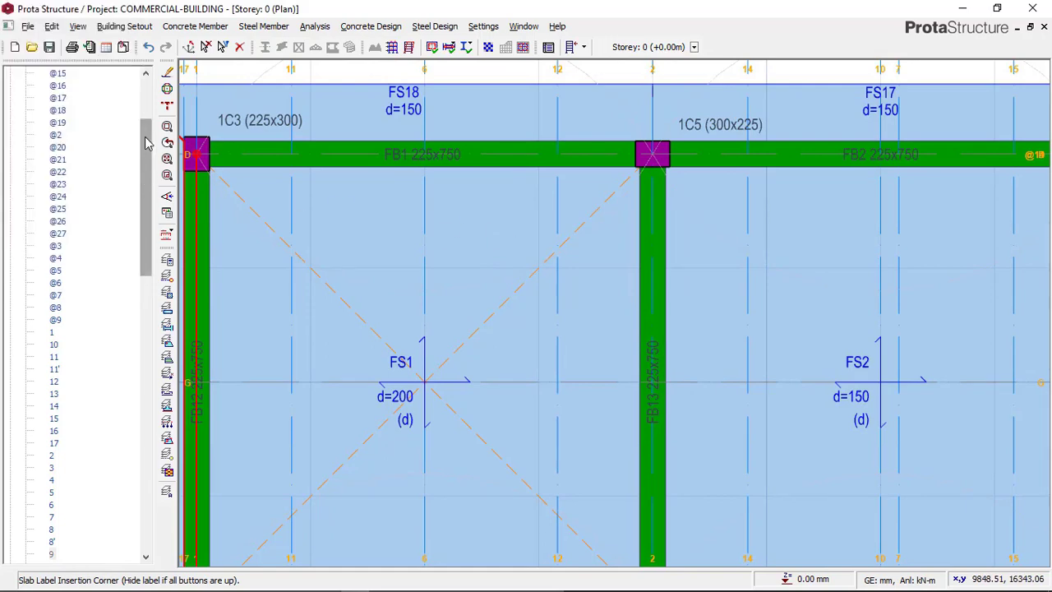
scroll(148, 129, up, 4)
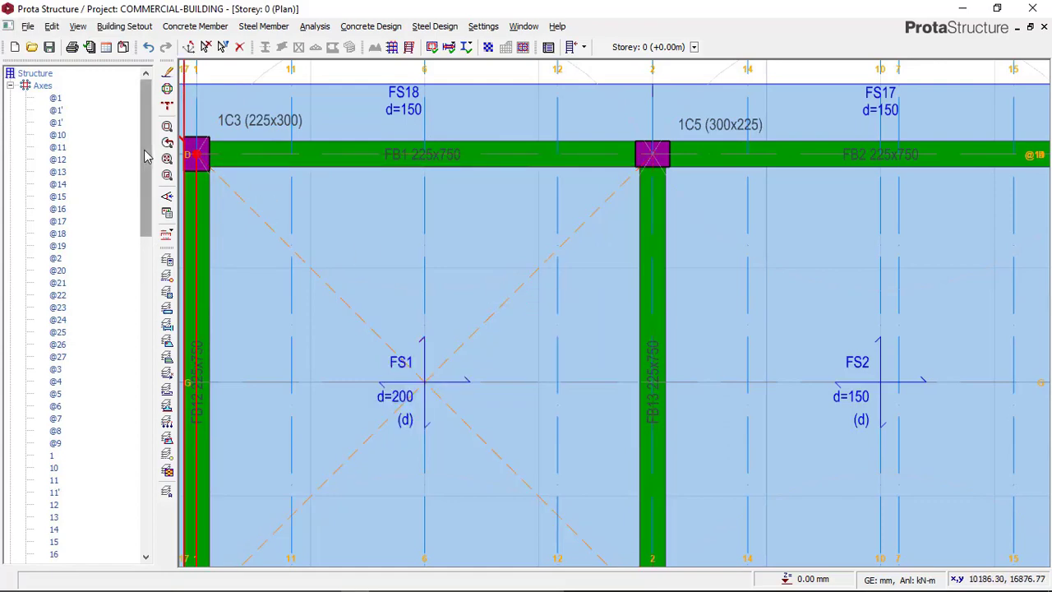
drag(148, 156, 147, 300)
Switch storey 0 from its plan to the 3D view
click(82, 369)
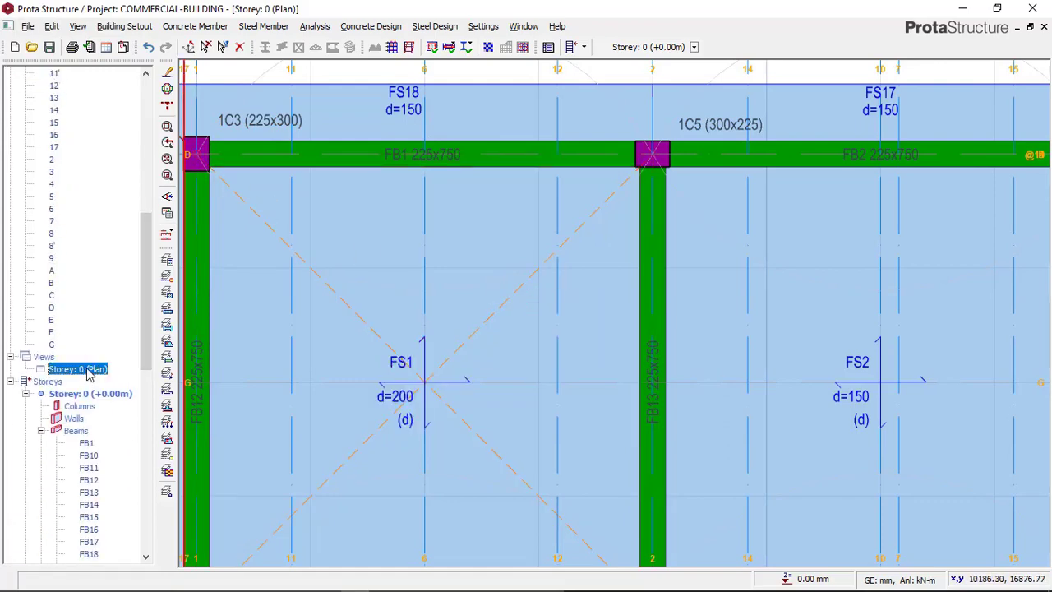
right_click(93, 370)
click(123, 392)
Zoom and orbit to a low frontal view of the foundation corner
scroll(641, 458, up, 5)
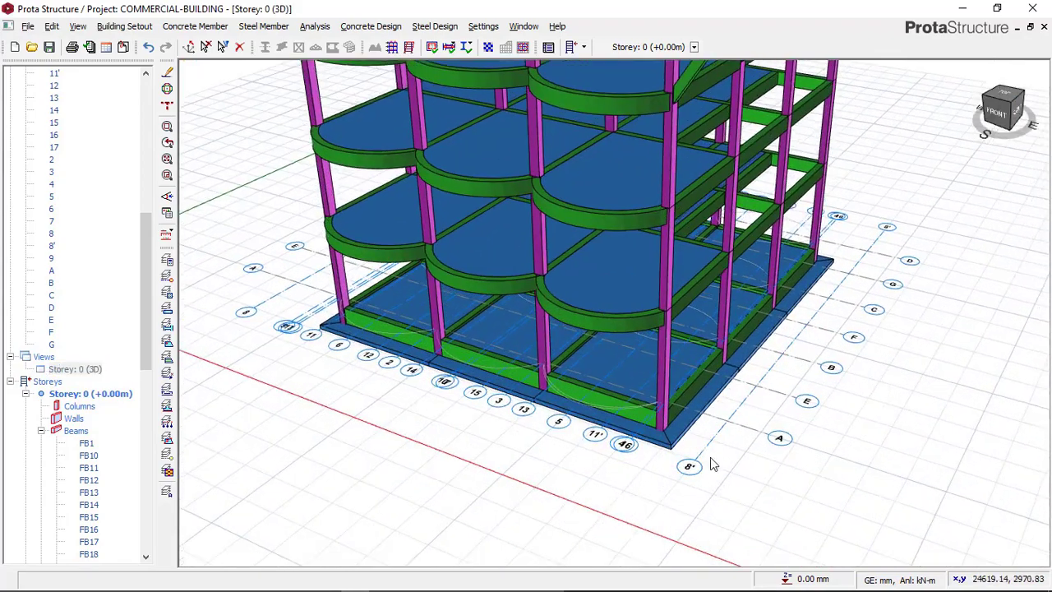
middle_drag(712, 464, 734, 418)
scroll(726, 411, up, 4)
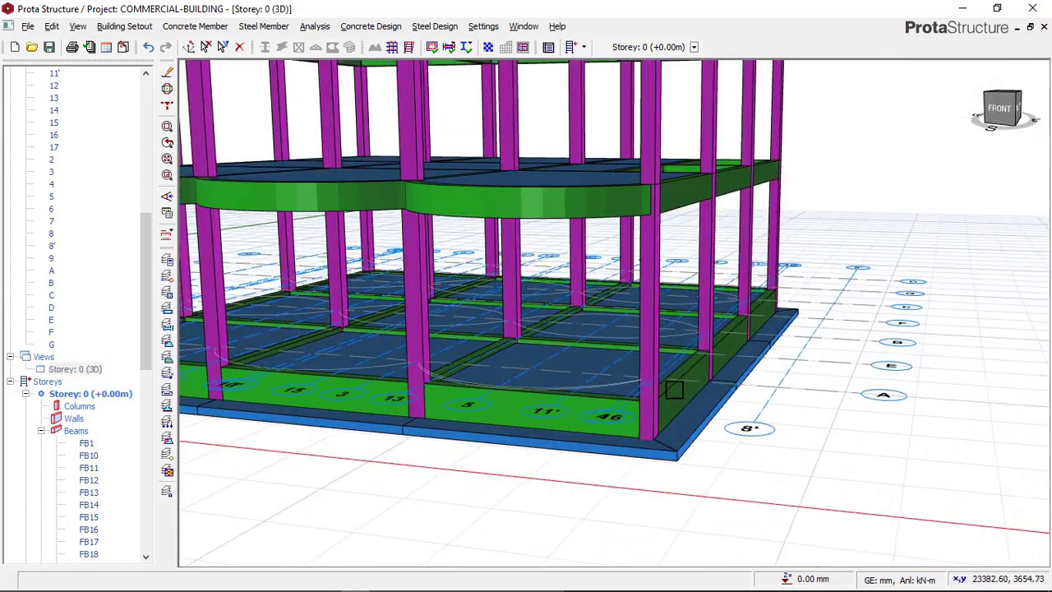
scroll(674, 389, up, 1)
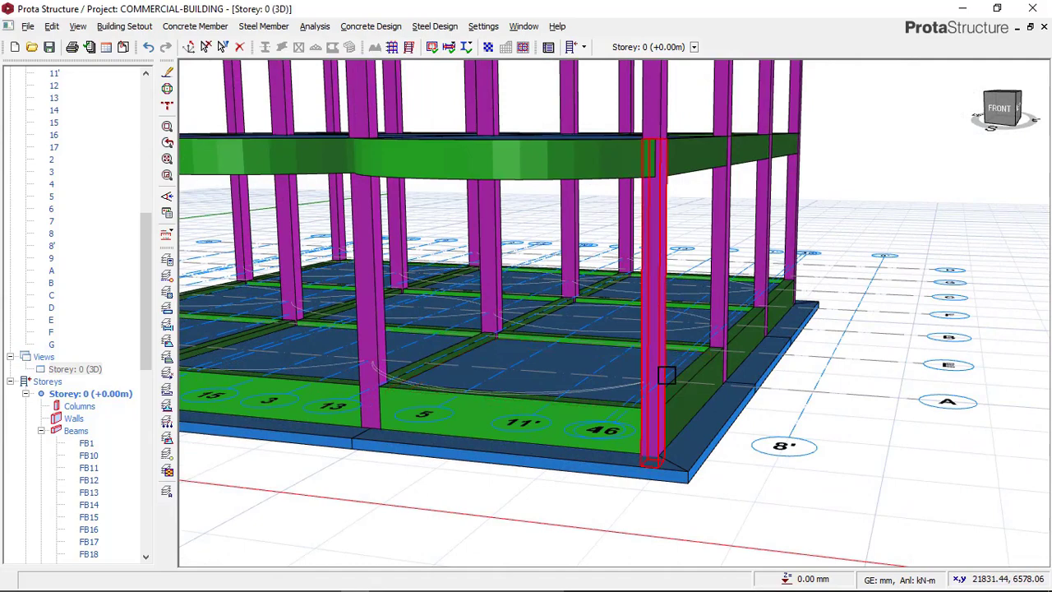
scroll(698, 380, down, 1)
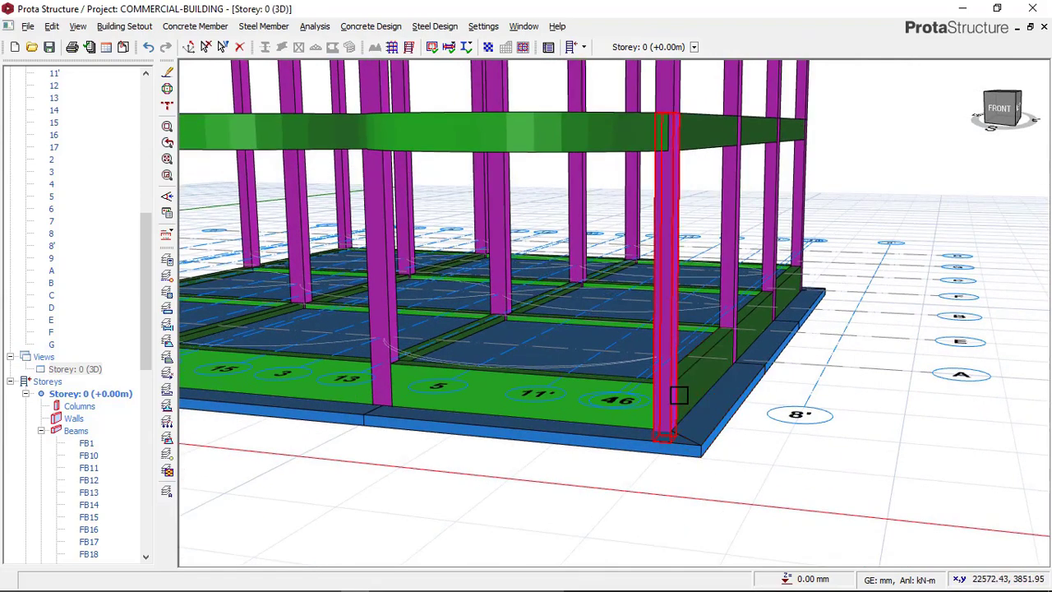
scroll(682, 388, down, 1)
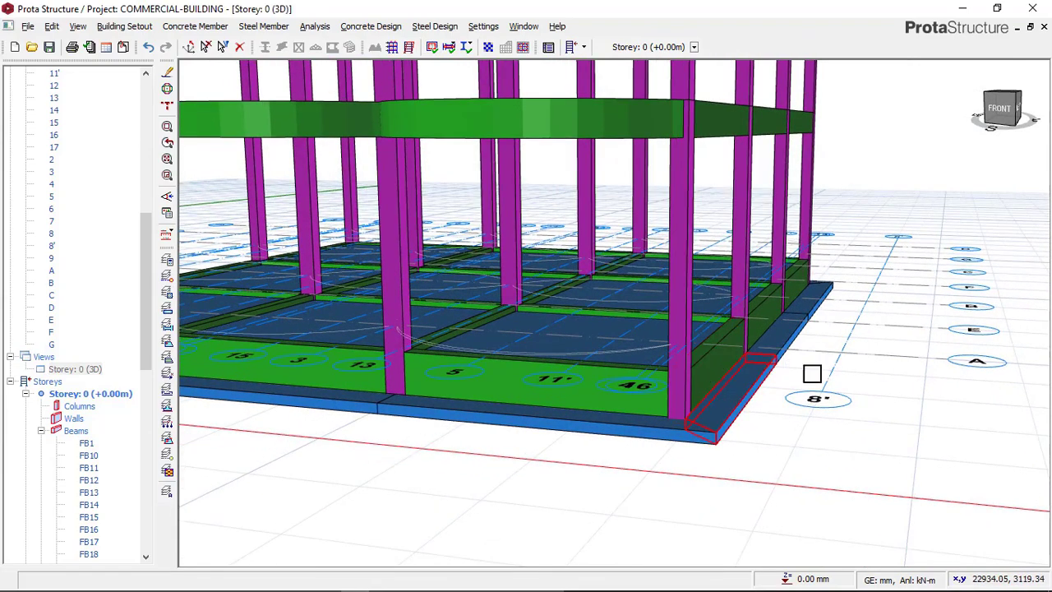
scroll(793, 411, up, 1)
scroll(838, 383, down, 1)
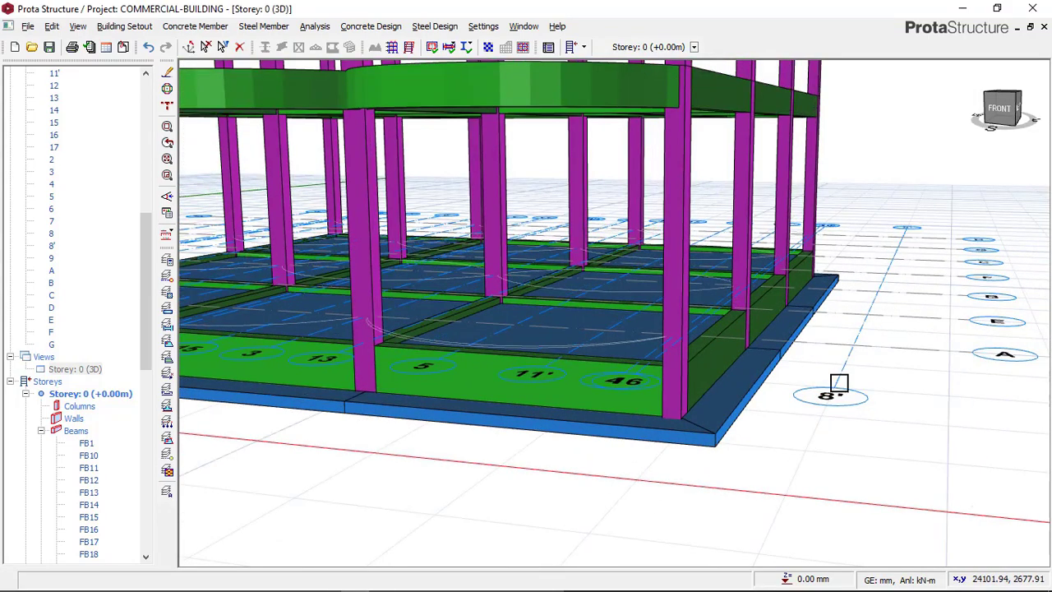
scroll(771, 402, up, 2)
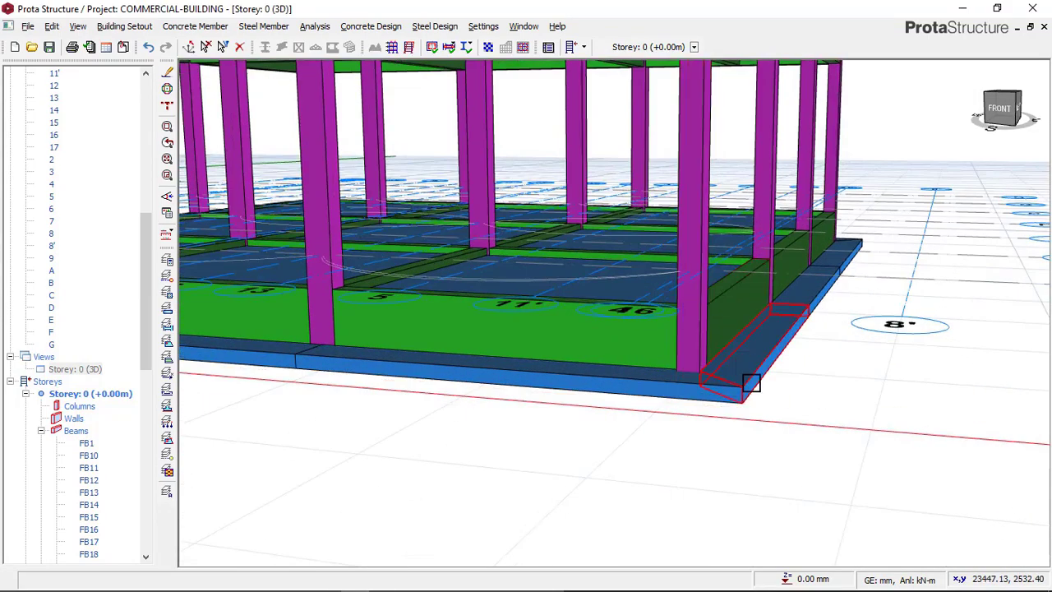
scroll(749, 384, up, 3)
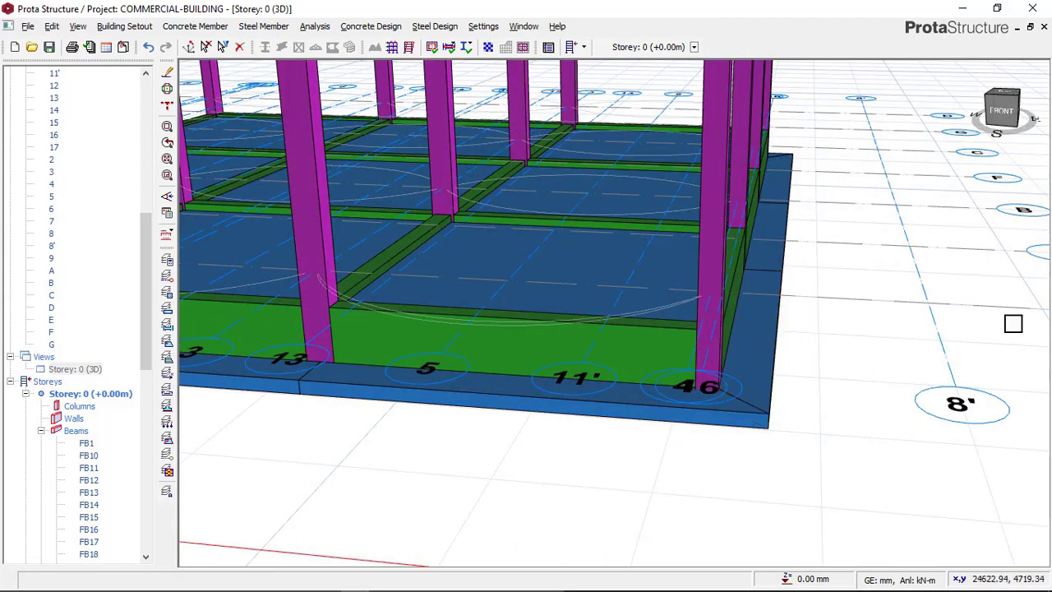
scroll(928, 290, down, 3)
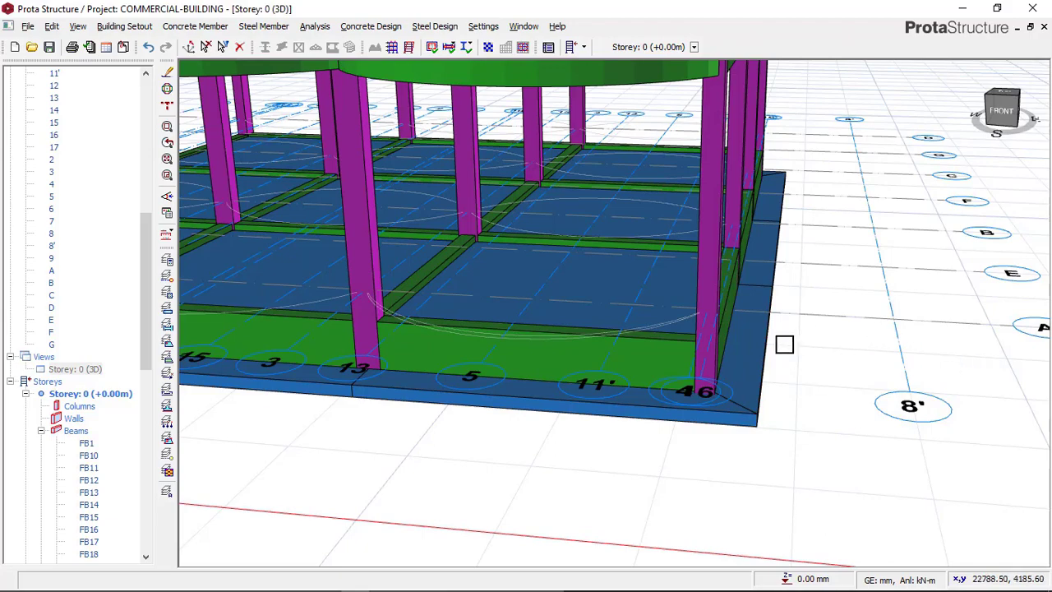
scroll(783, 344, up, 2)
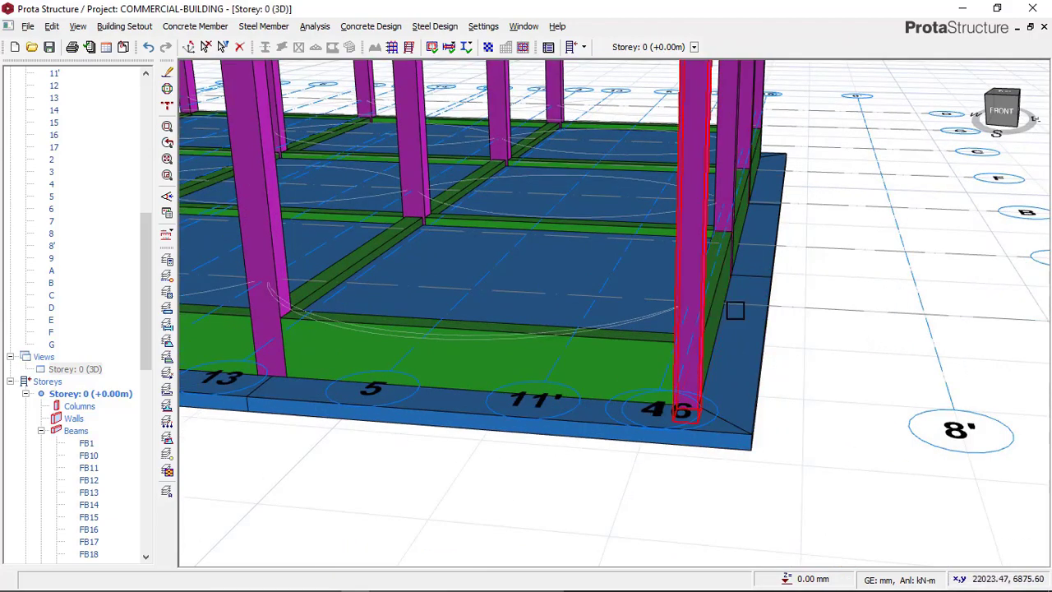
scroll(751, 326, down, 1)
scroll(756, 359, up, 2)
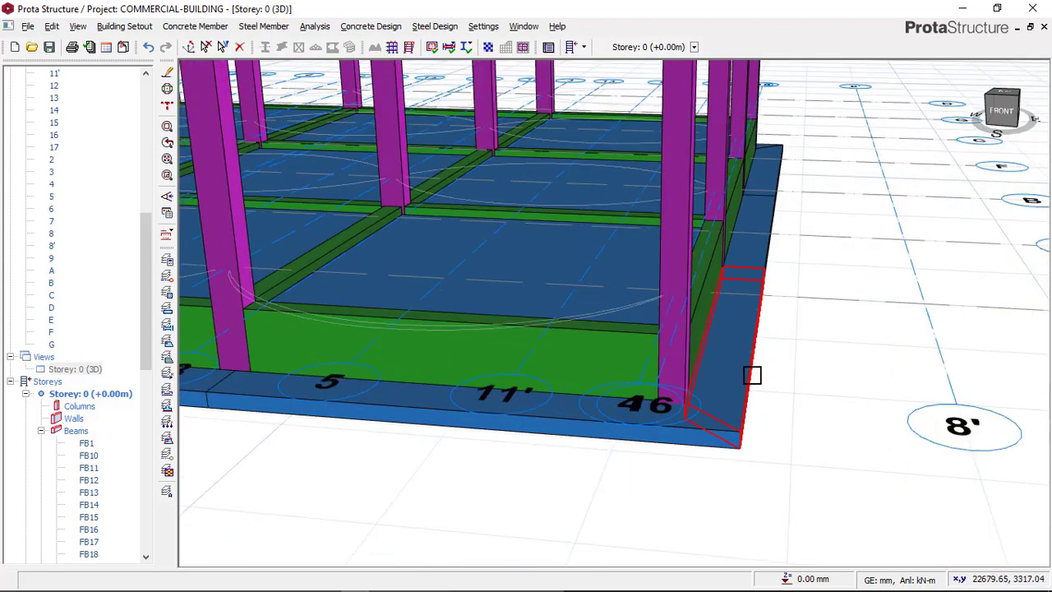
mouse_move(749, 320)
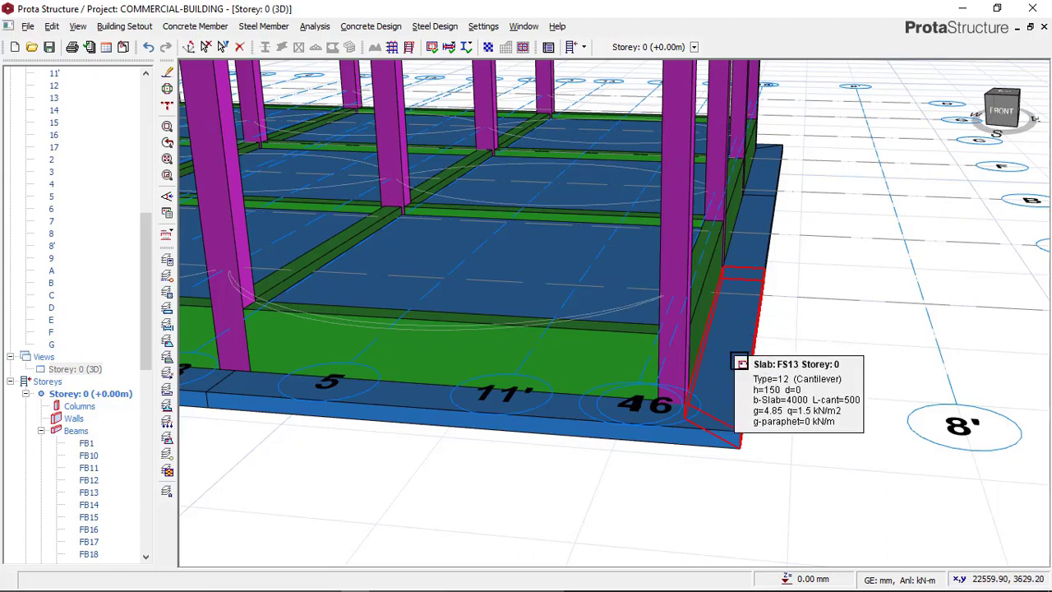
scroll(741, 363, down, 5)
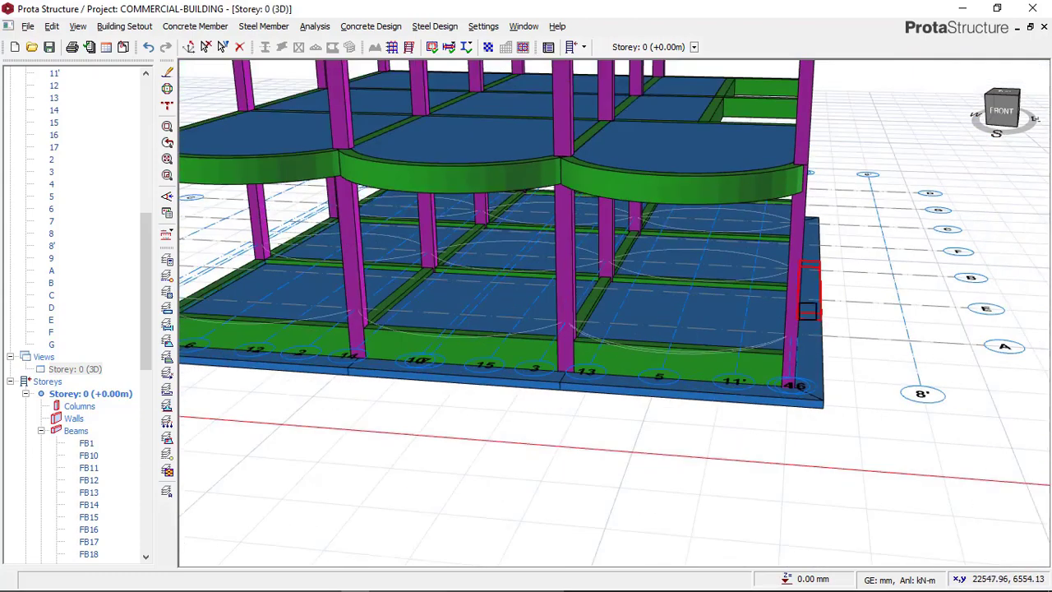
Orbit around the whole building to inspect its sides and front
middle_drag(418, 369, 493, 370)
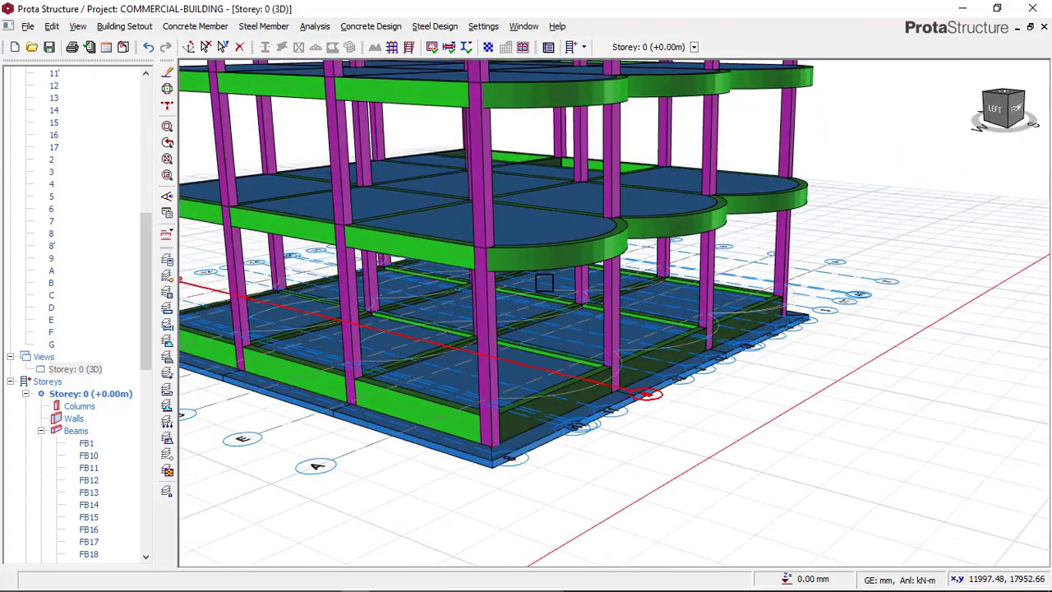
scroll(544, 282, down, 3)
middle_drag(709, 336, 573, 462)
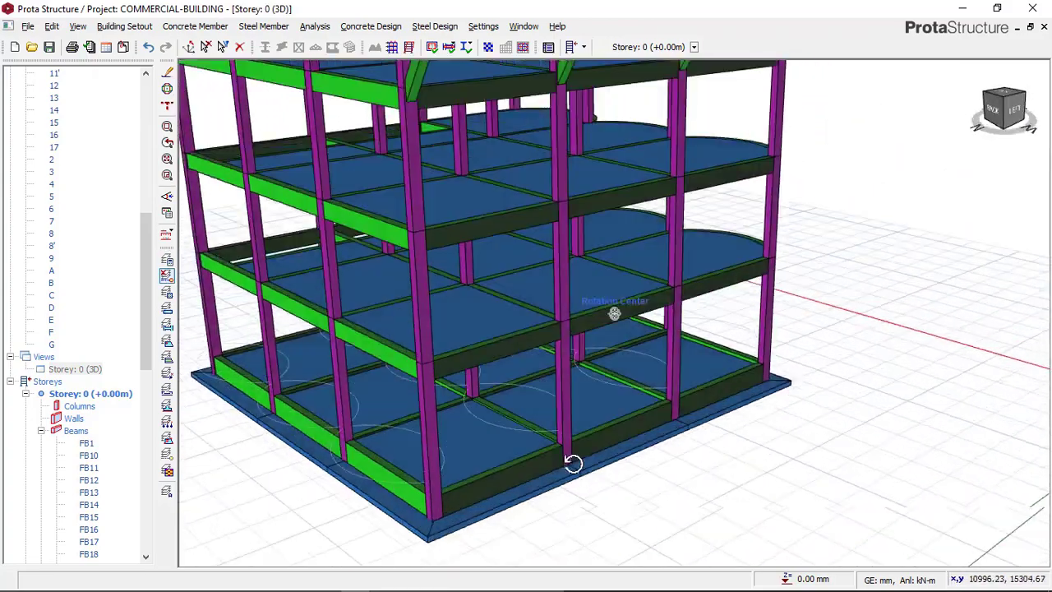
scroll(573, 463, down, 3)
middle_drag(572, 422, 559, 446)
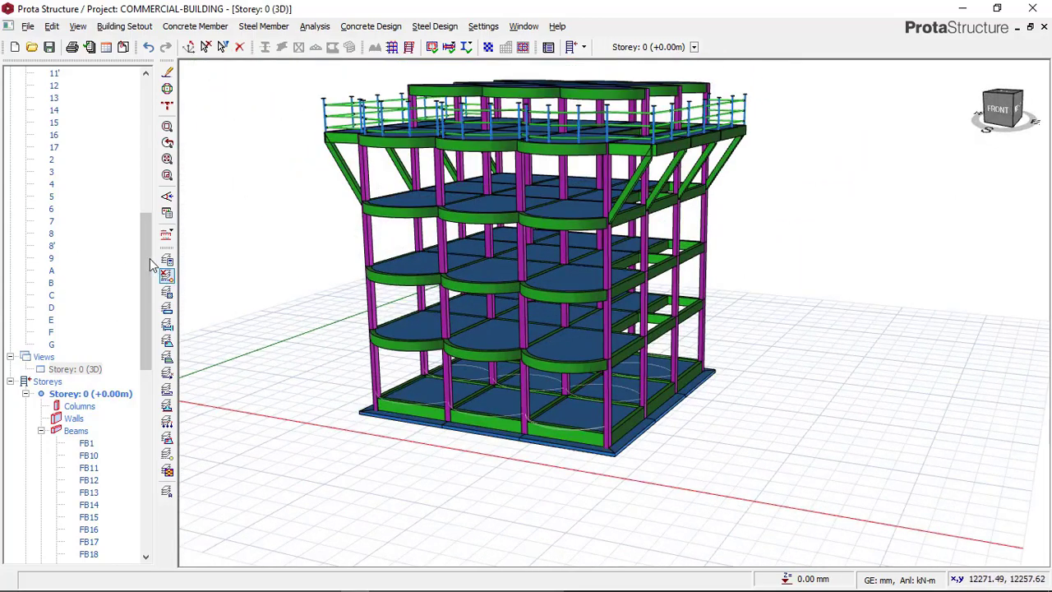
drag(150, 265, 150, 297)
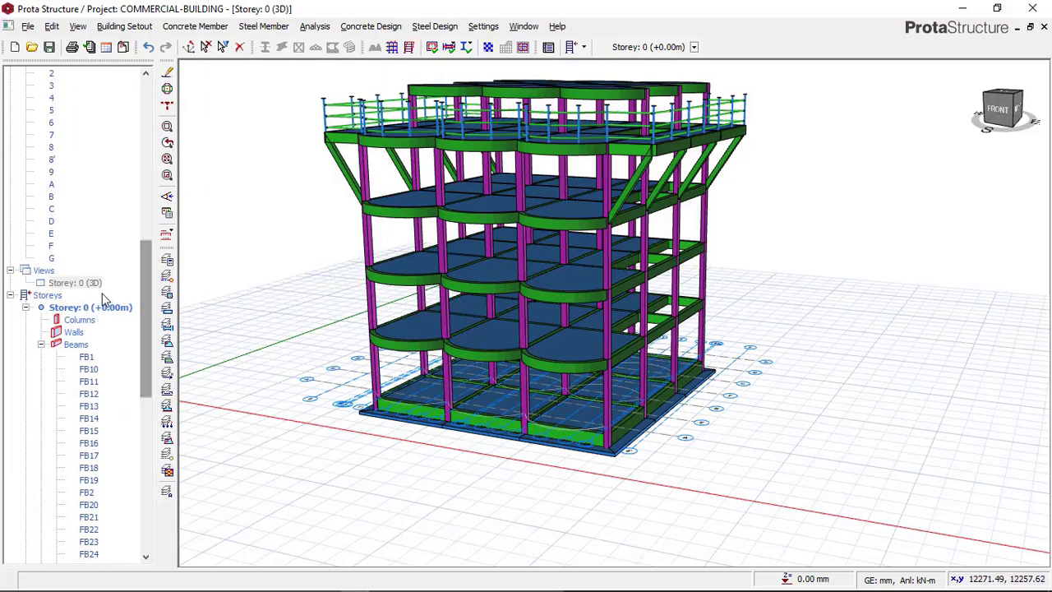
click(82, 282)
Return storey 0 from the 3D view to its plan view
right_click(115, 282)
click(129, 287)
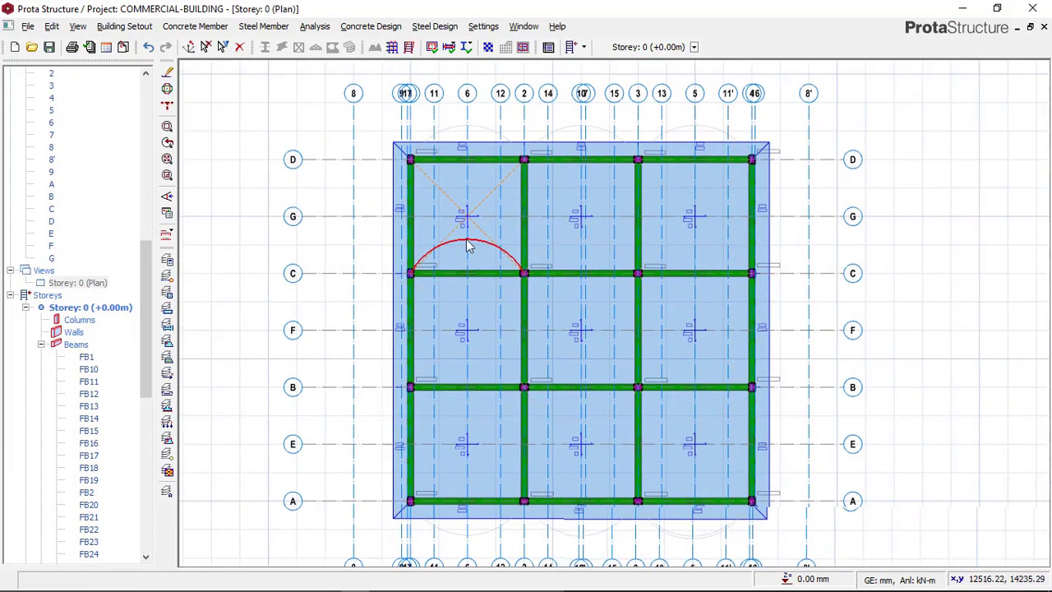
scroll(378, 223, up, 1)
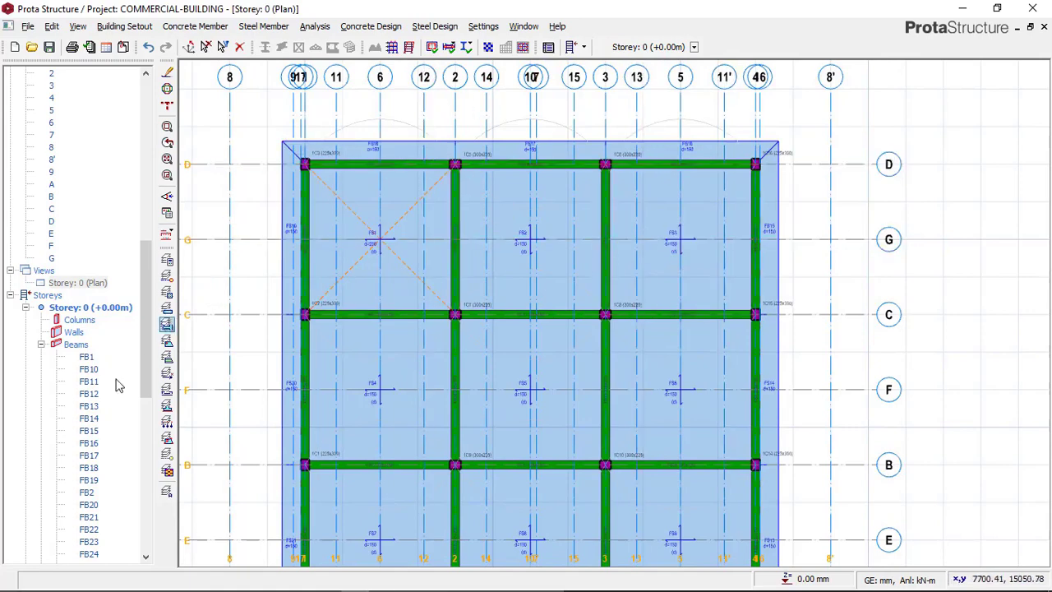
Zoom out to the whole foundation plan and bring up the Concrete Member commands
drag(140, 343, 144, 493)
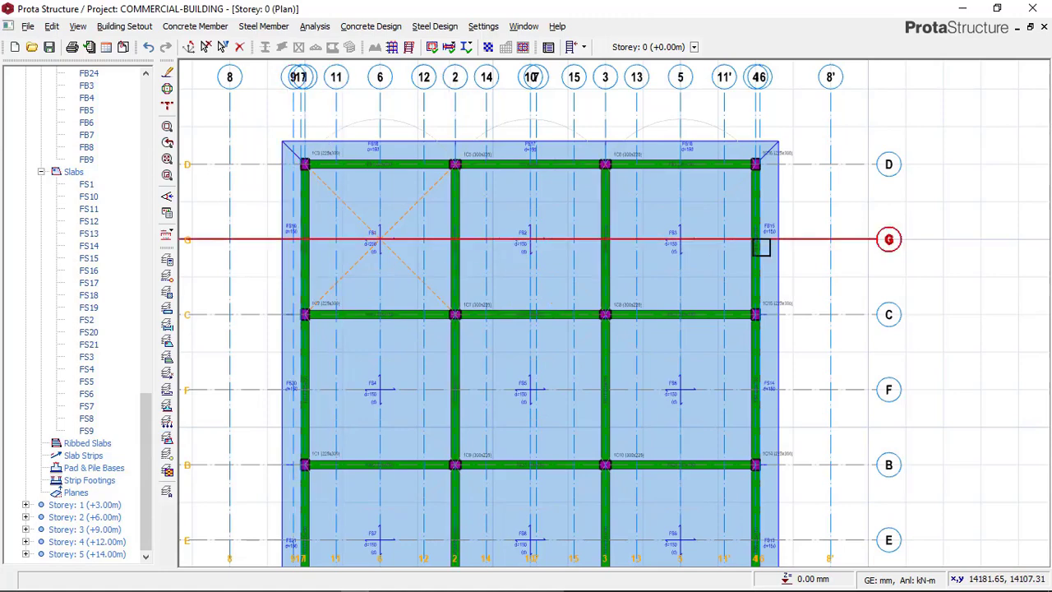
scroll(729, 237, down, 1)
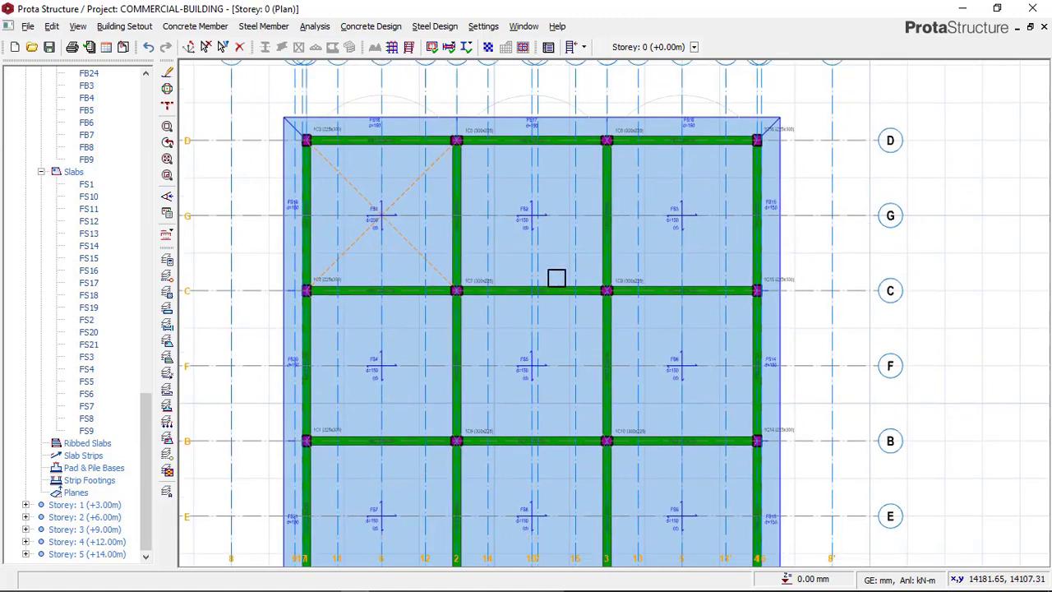
scroll(474, 249, down, 1)
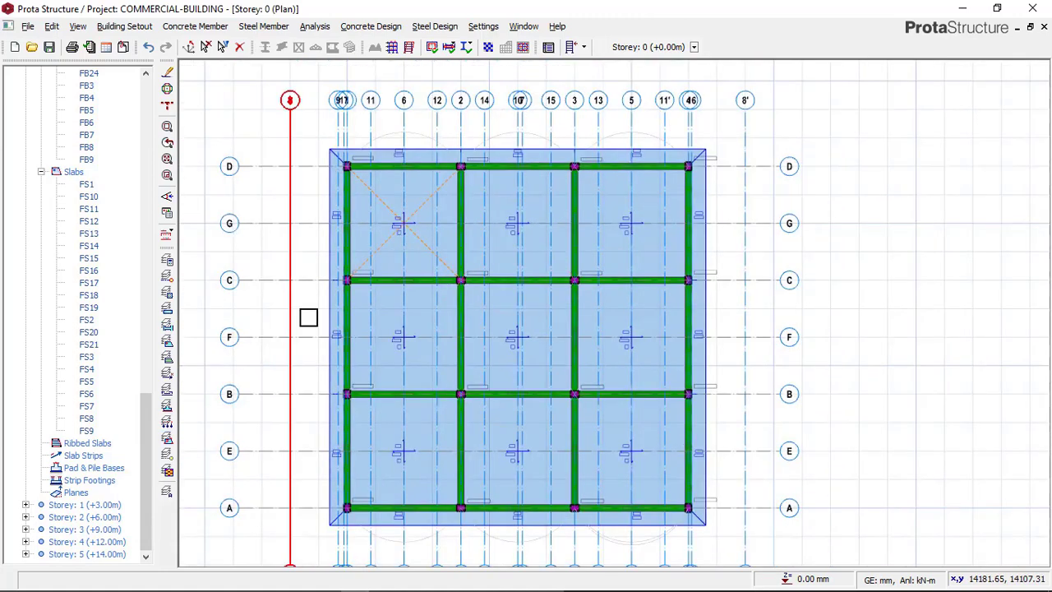
click(188, 30)
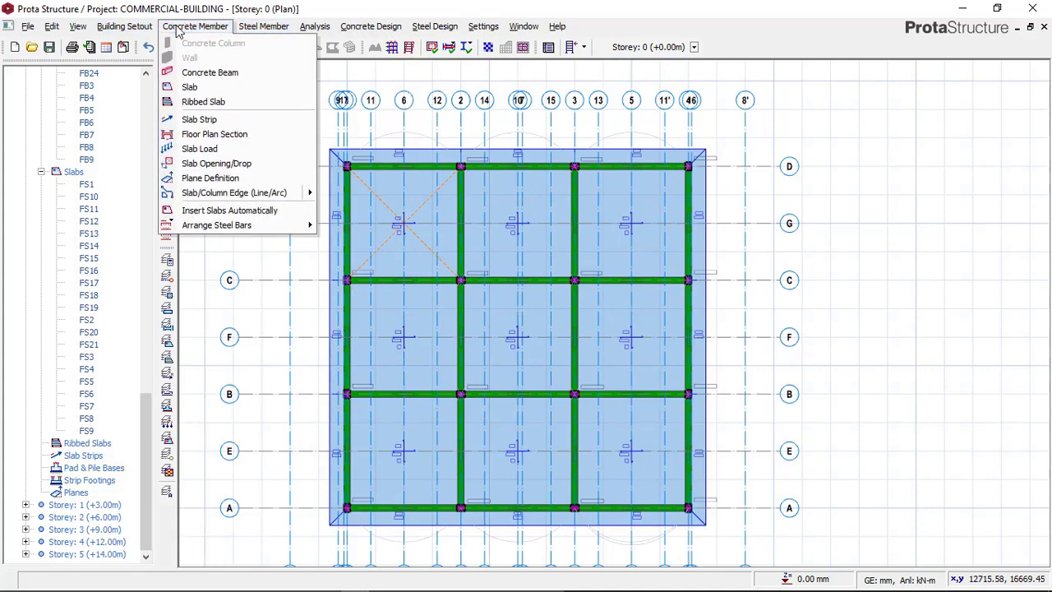
Start a Slab Strip and set its type to FE Strip instead of Analytical Strip
click(190, 120)
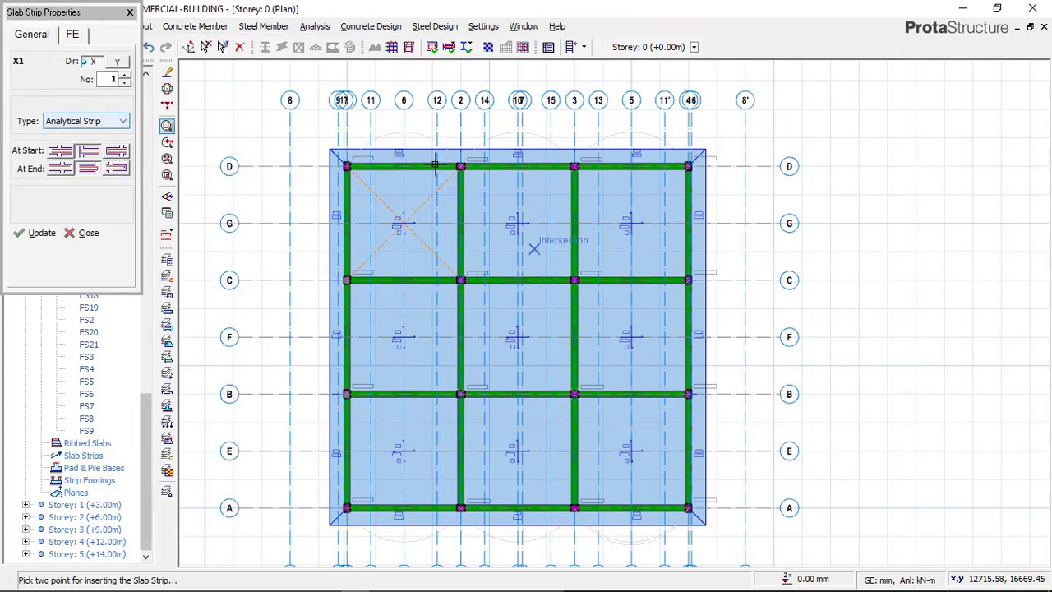
scroll(362, 186, up, 1)
scroll(540, 237, down, 1)
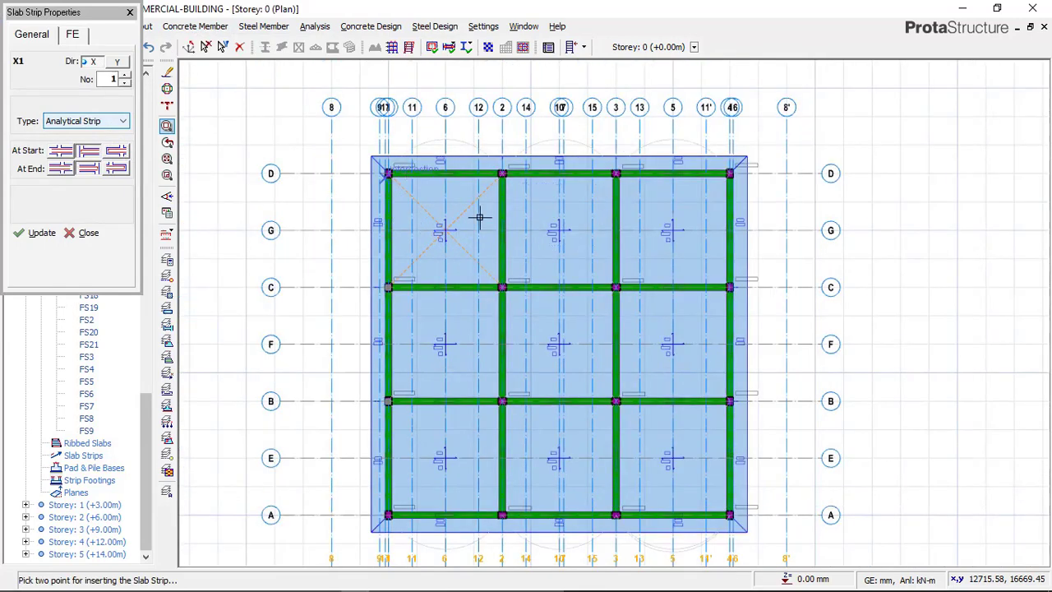
click(115, 123)
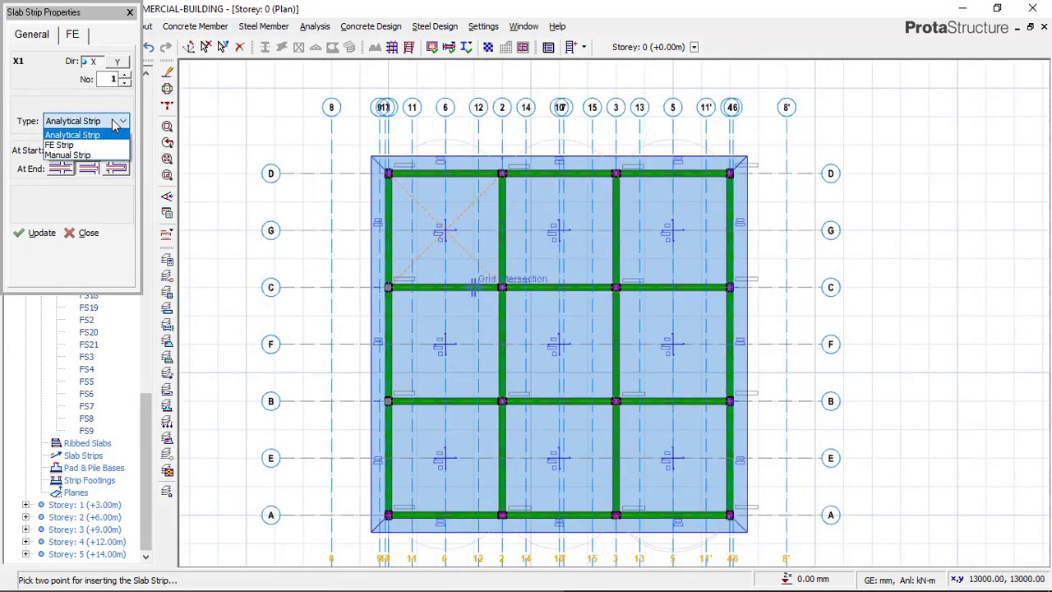
click(64, 146)
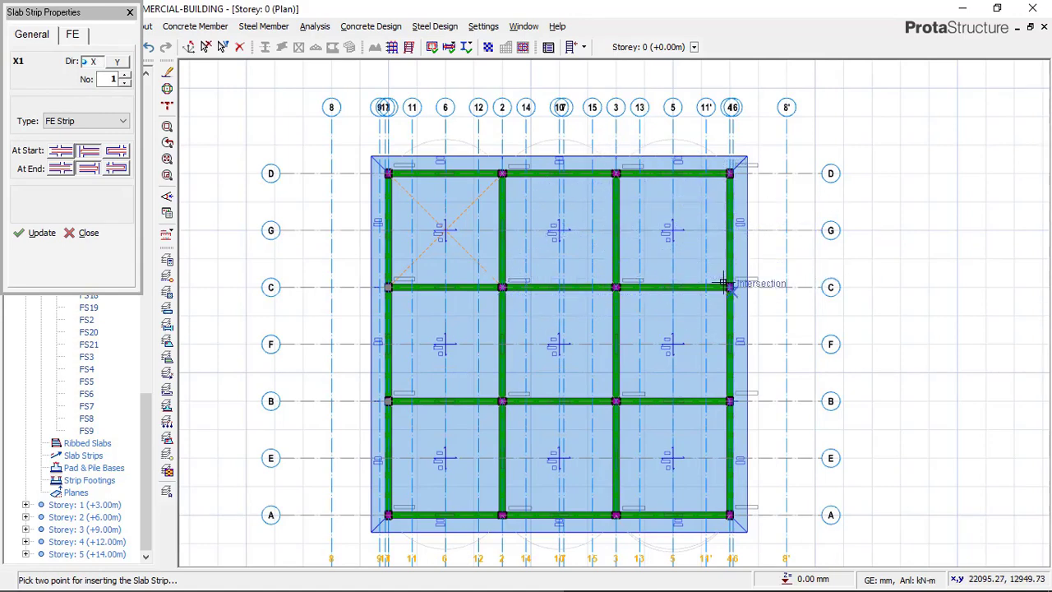
scroll(736, 196, down, 1)
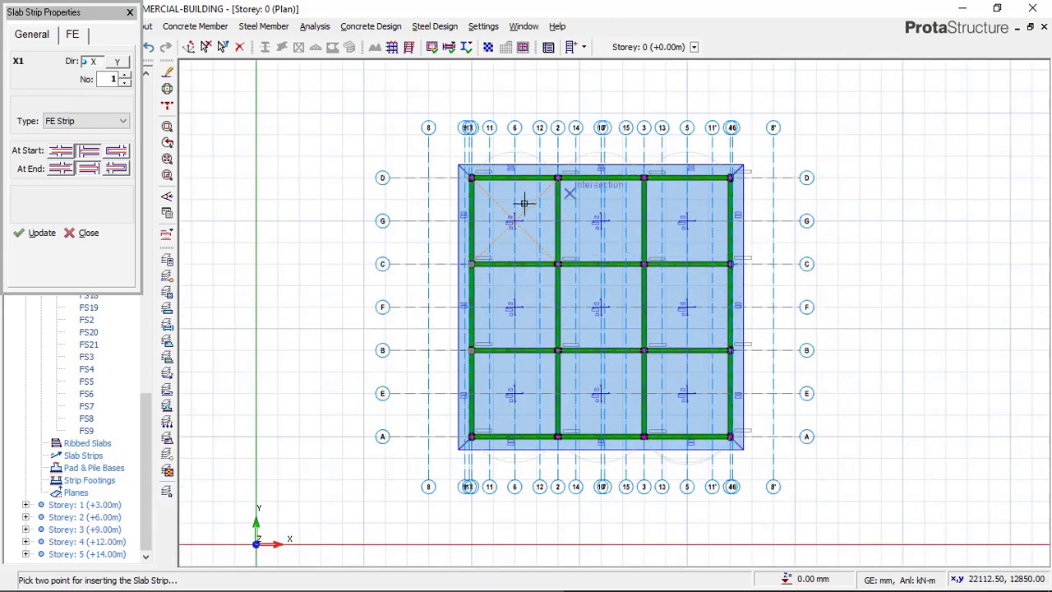
Place FE strip X1 from the slab's left edge to its right edge between grids G and C
scroll(526, 203, up, 1)
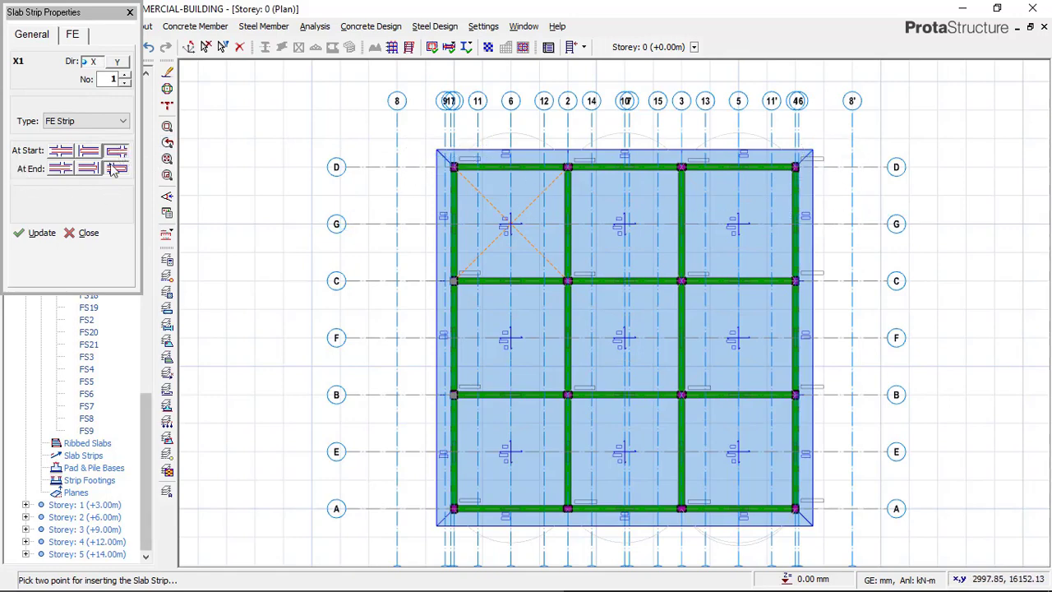
scroll(505, 228, up, 2)
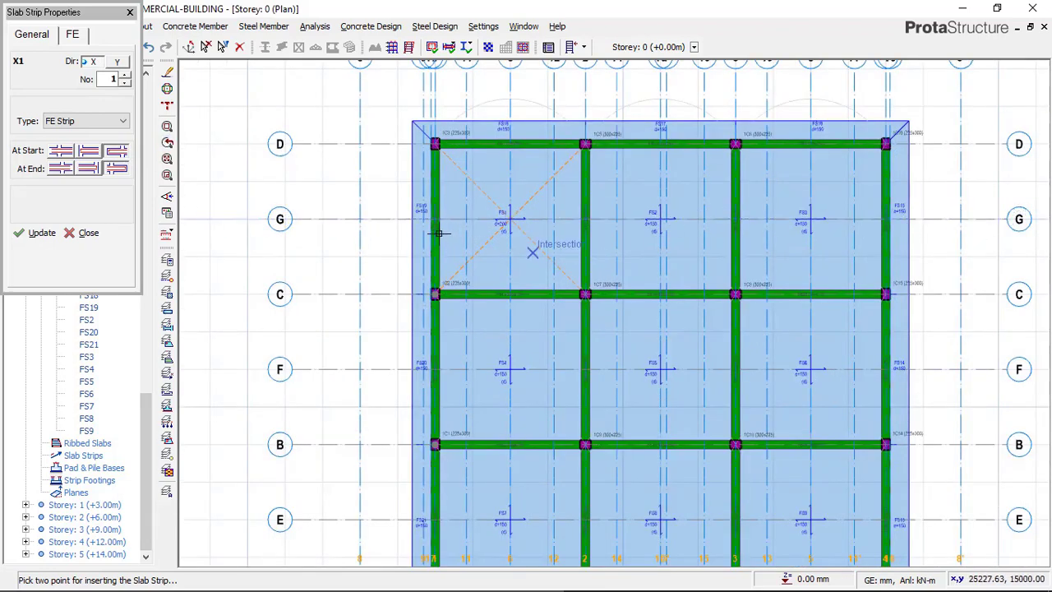
scroll(390, 239, up, 1)
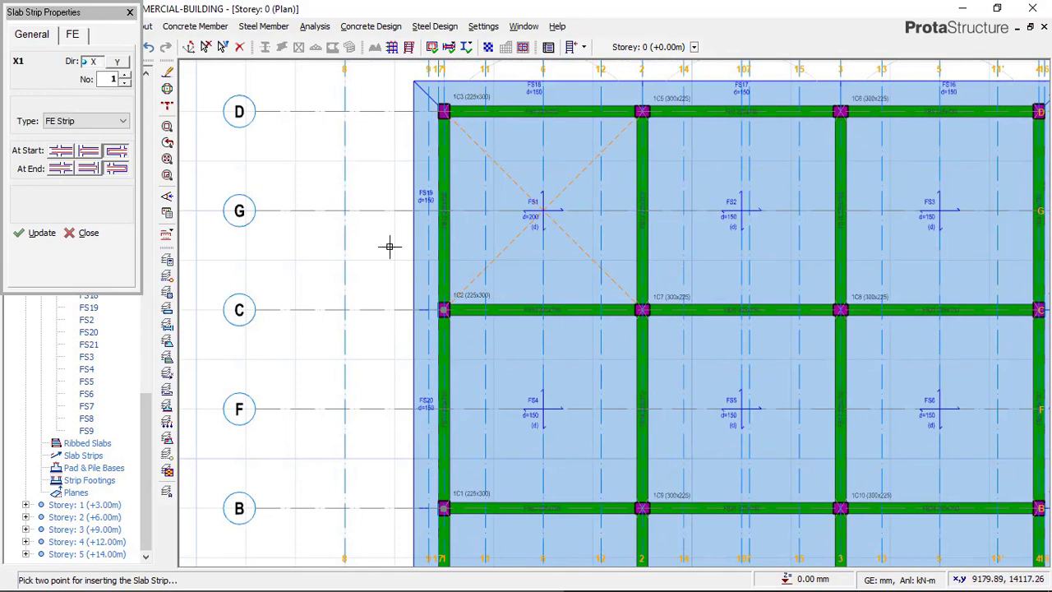
scroll(389, 246, down, 1)
scroll(390, 246, up, 2)
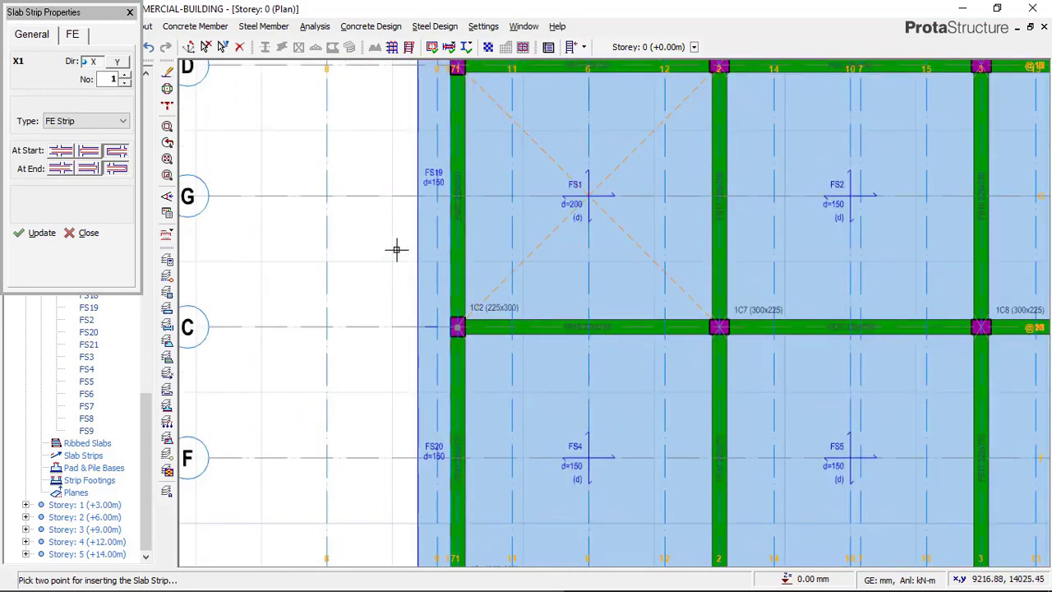
click(401, 252)
scroll(367, 250, down, 2)
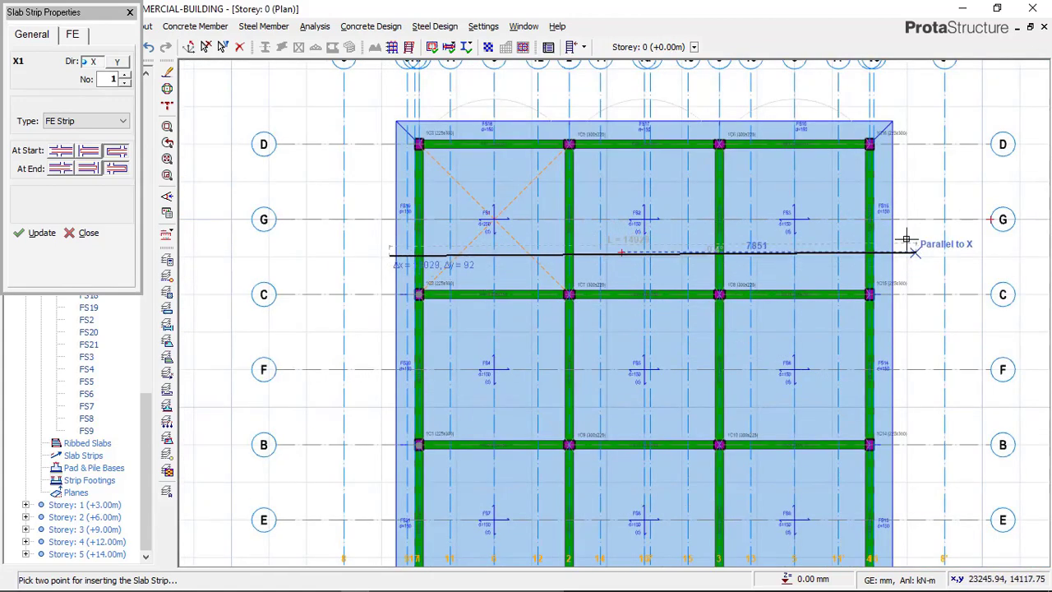
scroll(912, 247, up, 1)
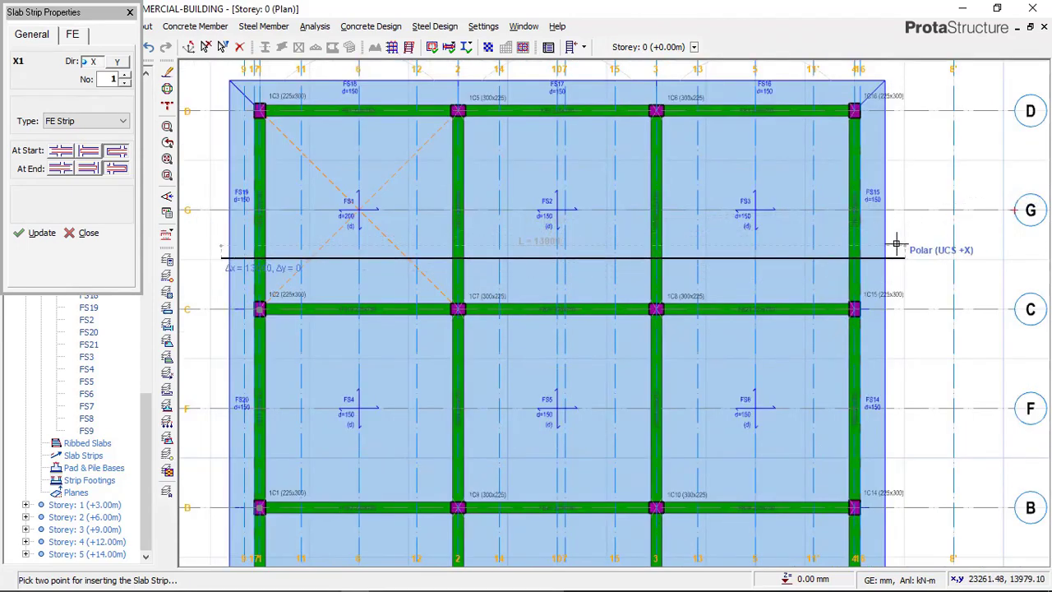
click(901, 237)
scroll(770, 122, down, 2)
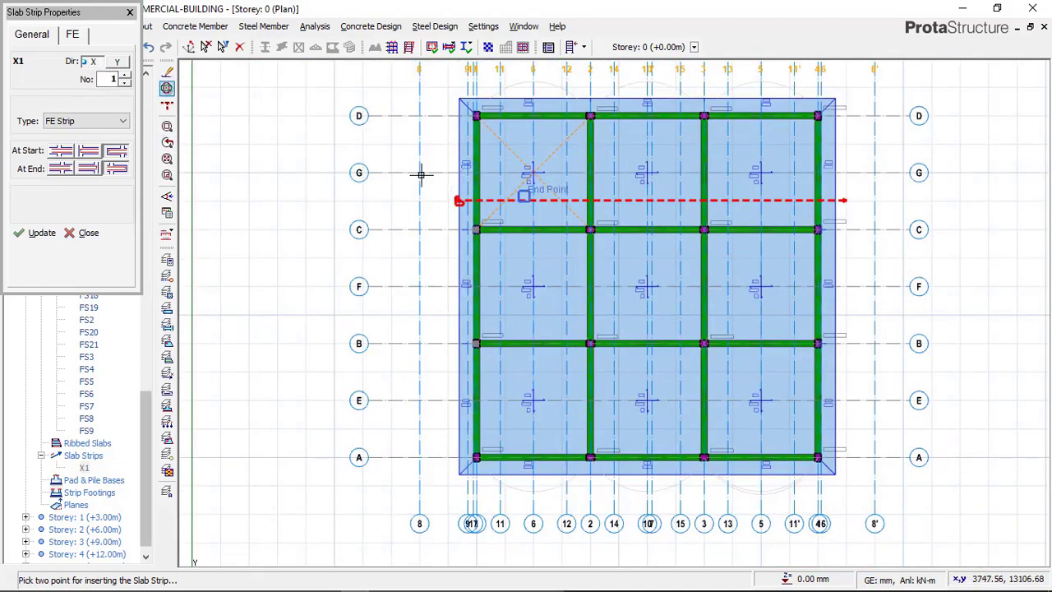
scroll(442, 295, up, 1)
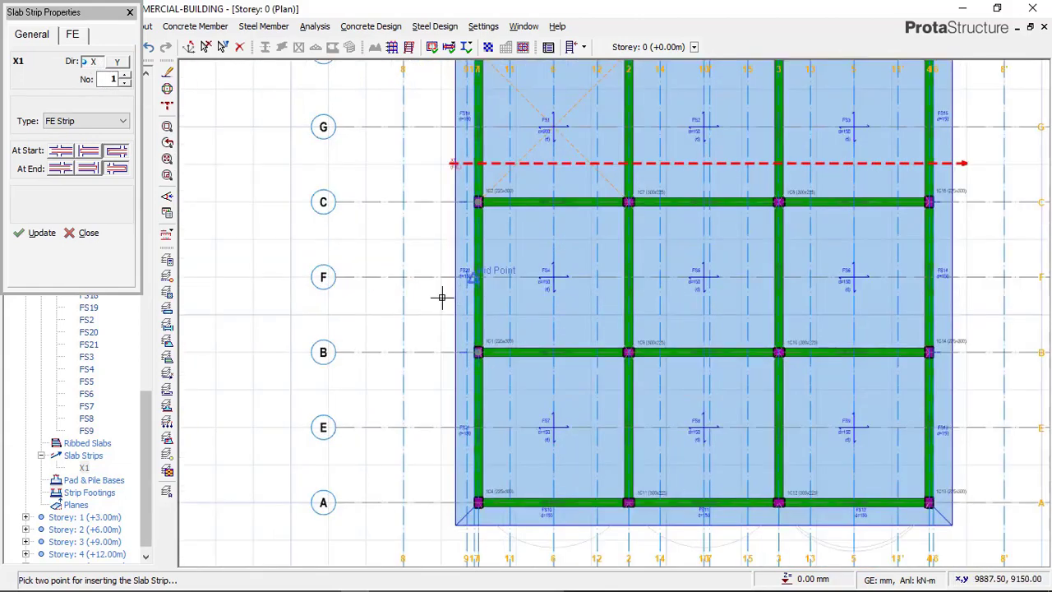
scroll(403, 287, down, 1)
scroll(416, 285, up, 3)
scroll(419, 270, down, 3)
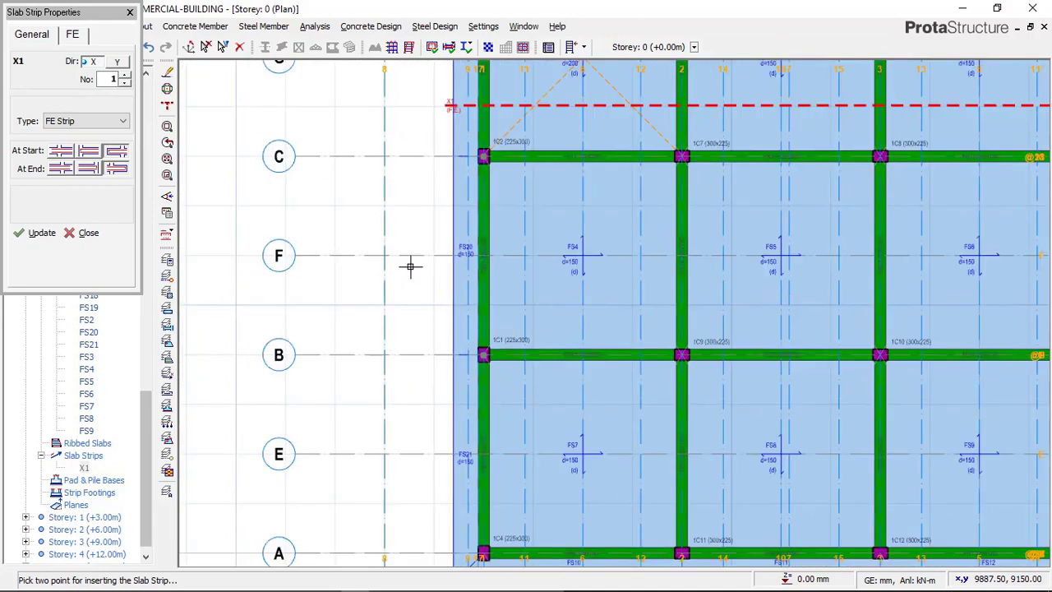
Place FE strip X2 across the full slab just below grid F
click(423, 271)
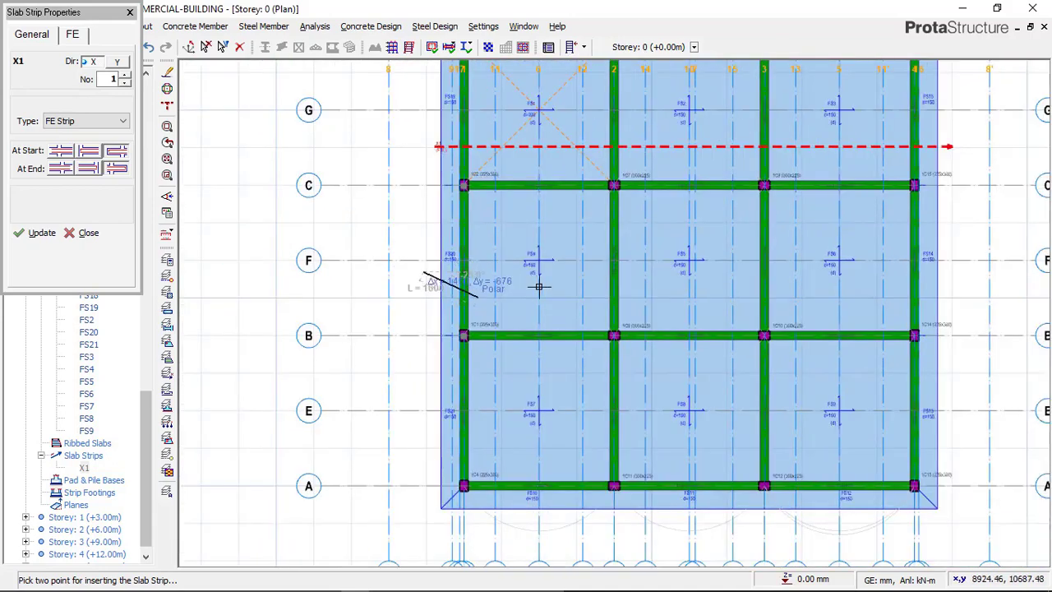
click(953, 260)
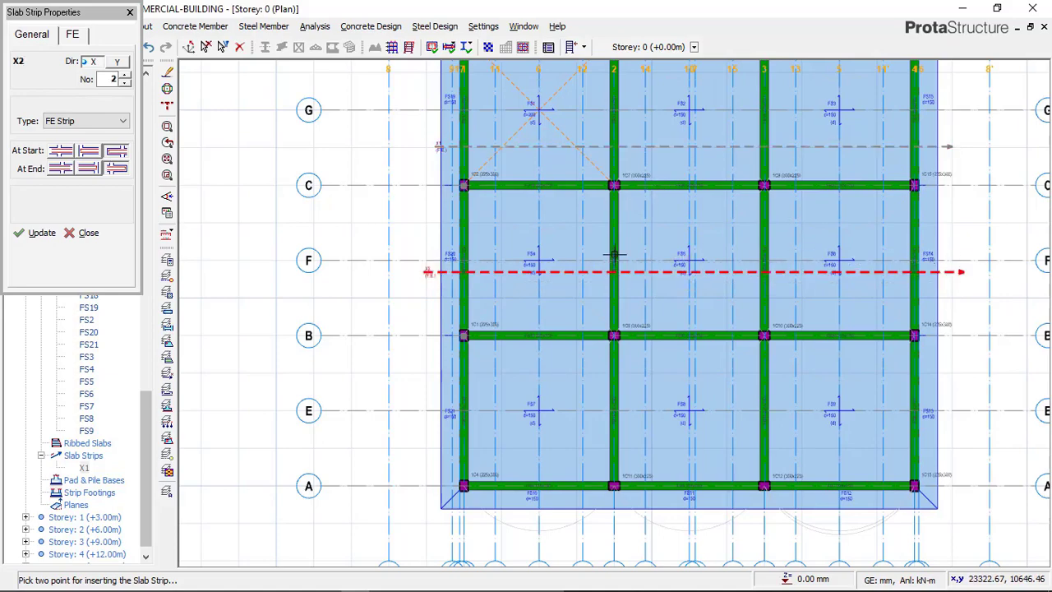
scroll(515, 365, down, 3)
scroll(585, 308, up, 3)
scroll(585, 308, up, 1)
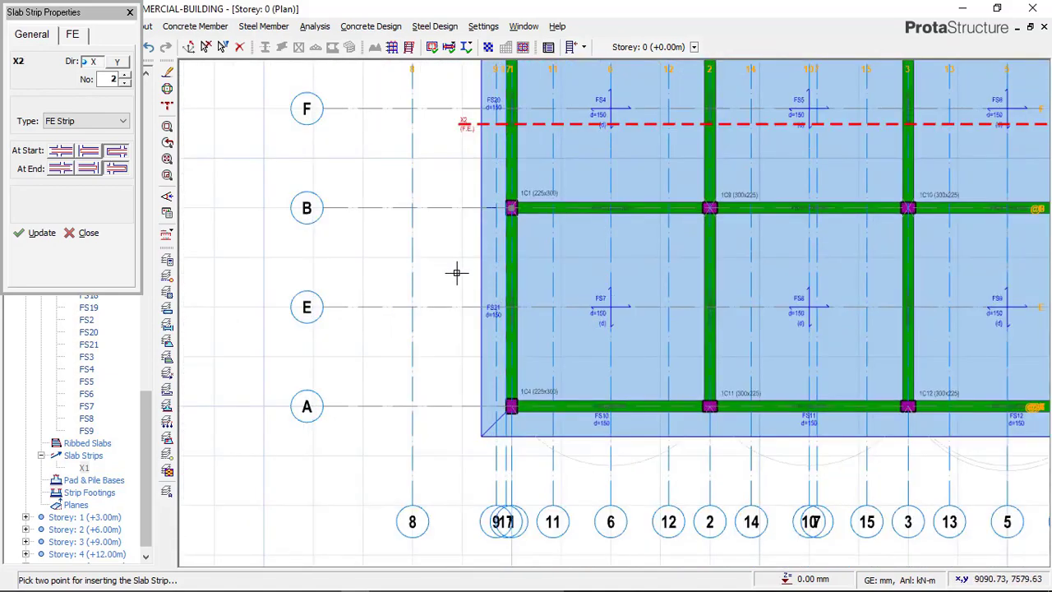
Place FE strip X3 across the full slab just above grid E
click(465, 284)
scroll(340, 254, down, 1)
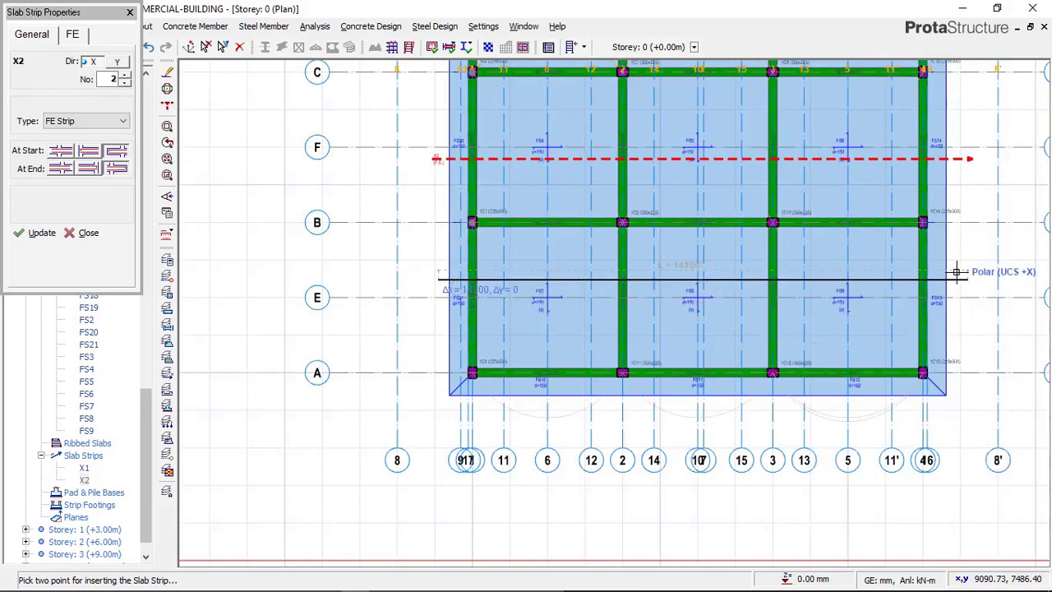
click(961, 279)
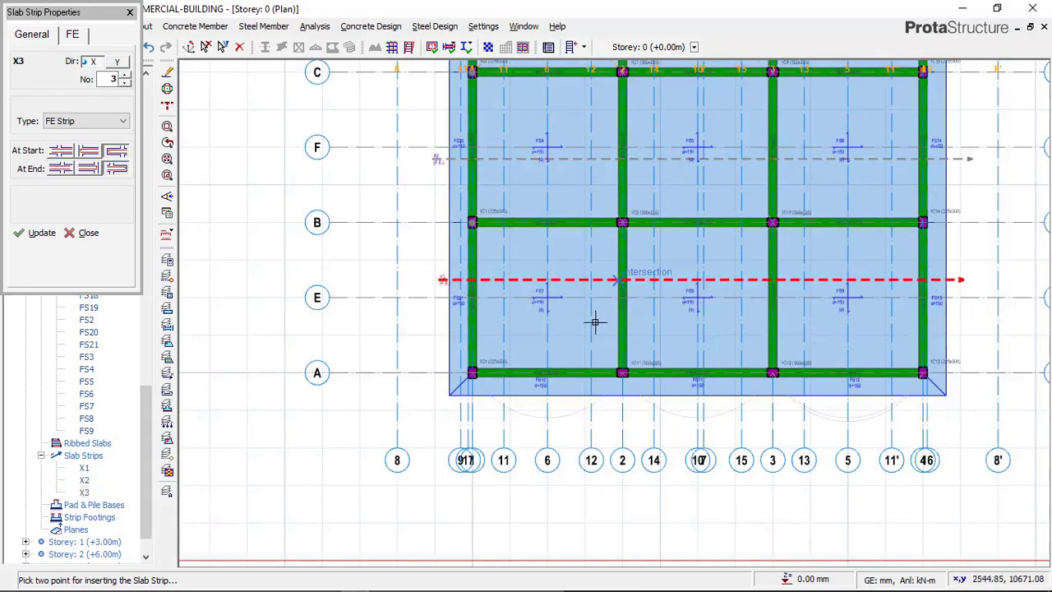
scroll(596, 322, down, 2)
scroll(523, 205, up, 1)
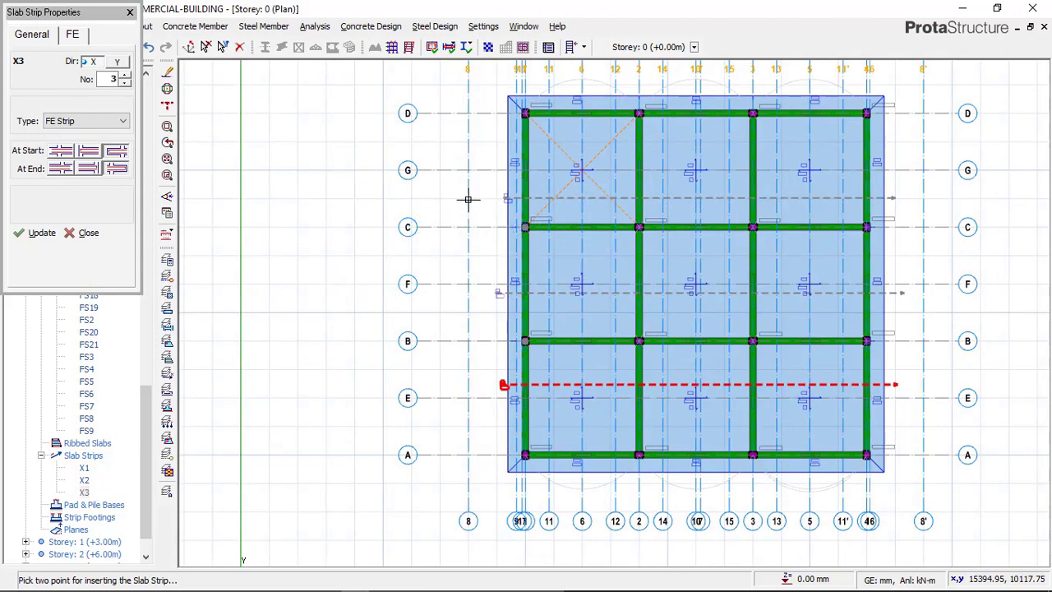
Switch strip direction to Y and place strip Y3 top to bottom along grid 6
click(118, 63)
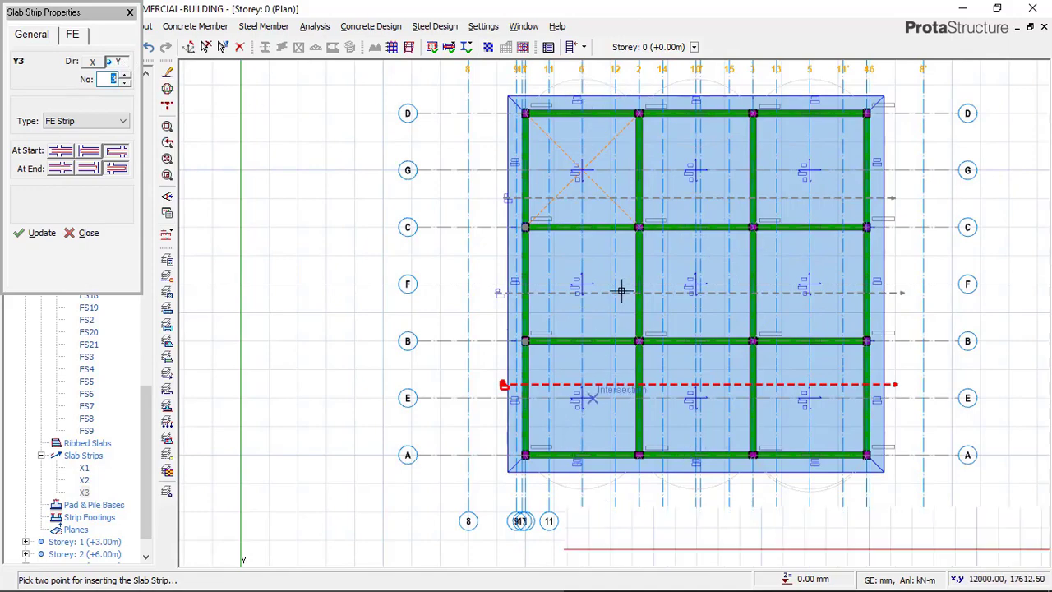
scroll(587, 160, up, 3)
scroll(578, 138, up, 2)
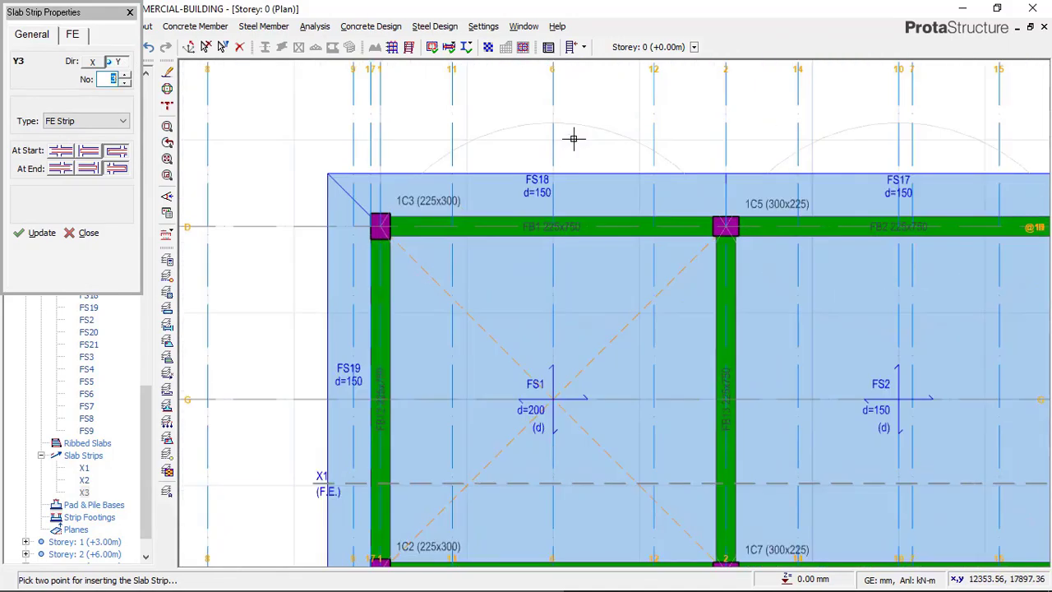
click(569, 132)
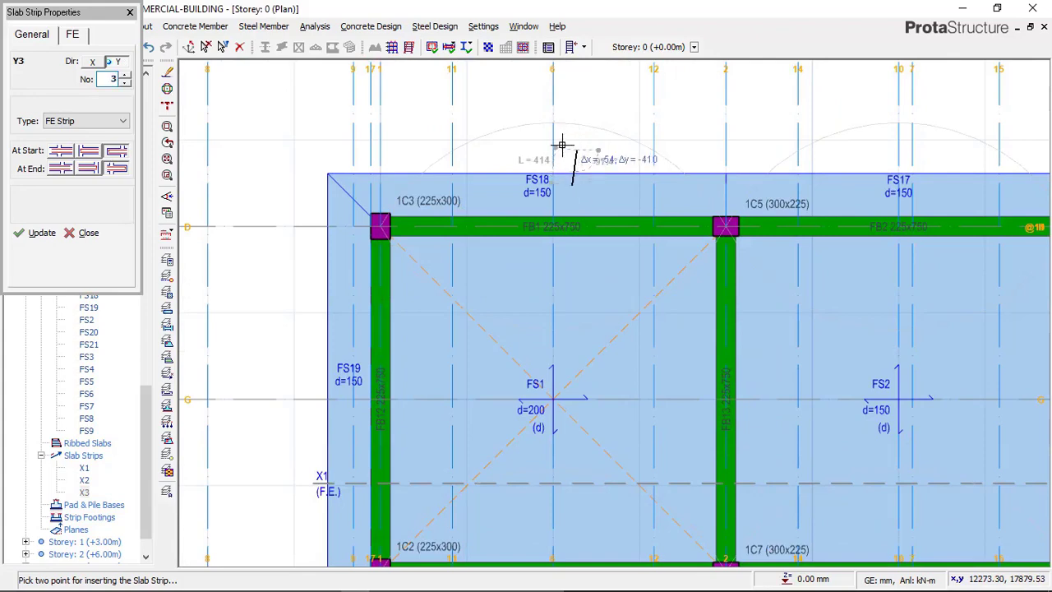
scroll(575, 128, down, 5)
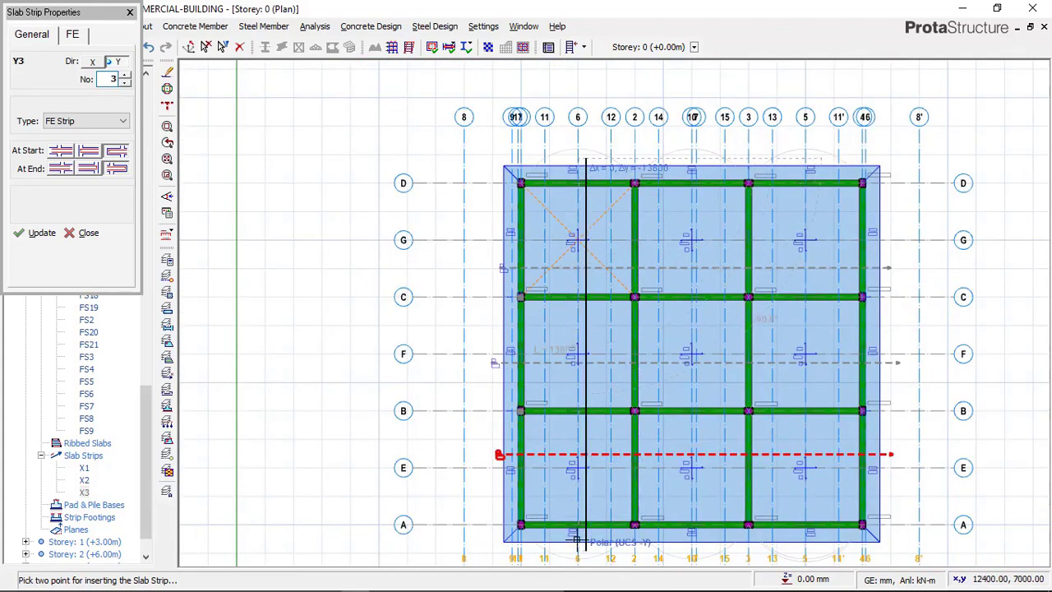
click(575, 542)
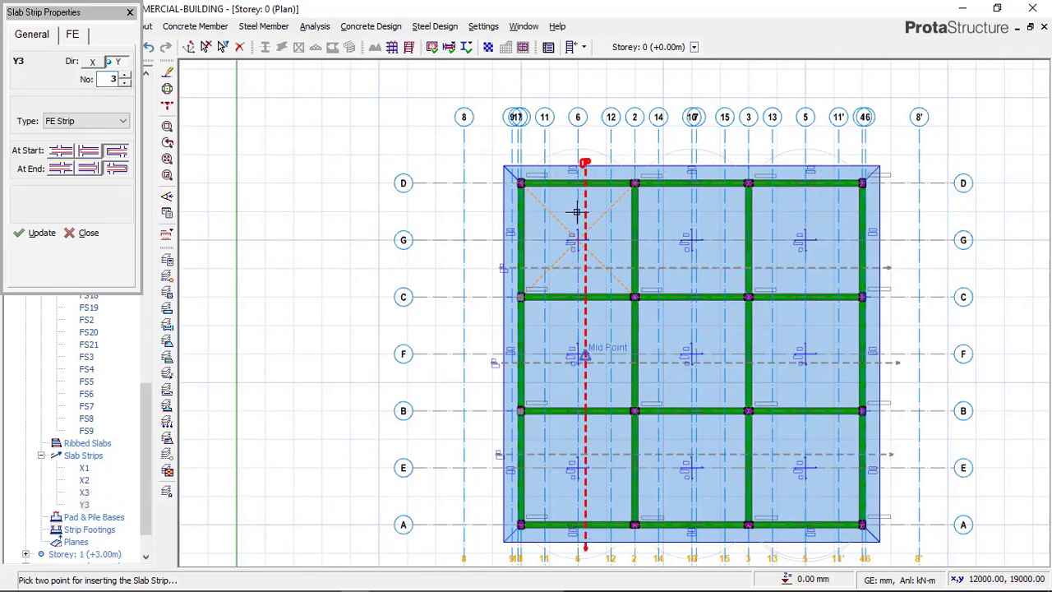
Place strip Y4 from the slab's top edge to its bottom edge at grid 10'
scroll(629, 189, up, 5)
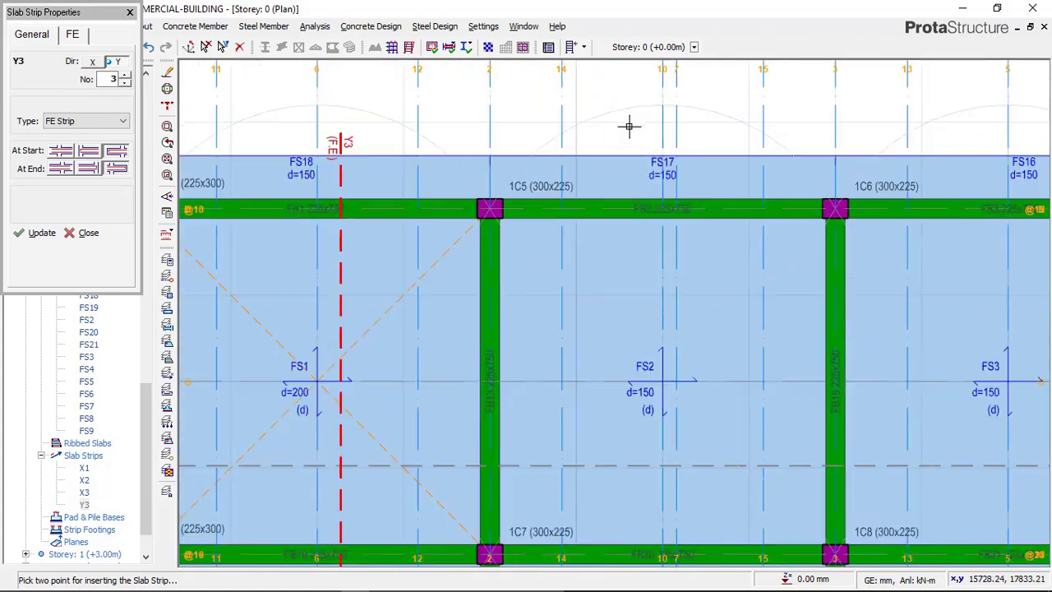
click(629, 152)
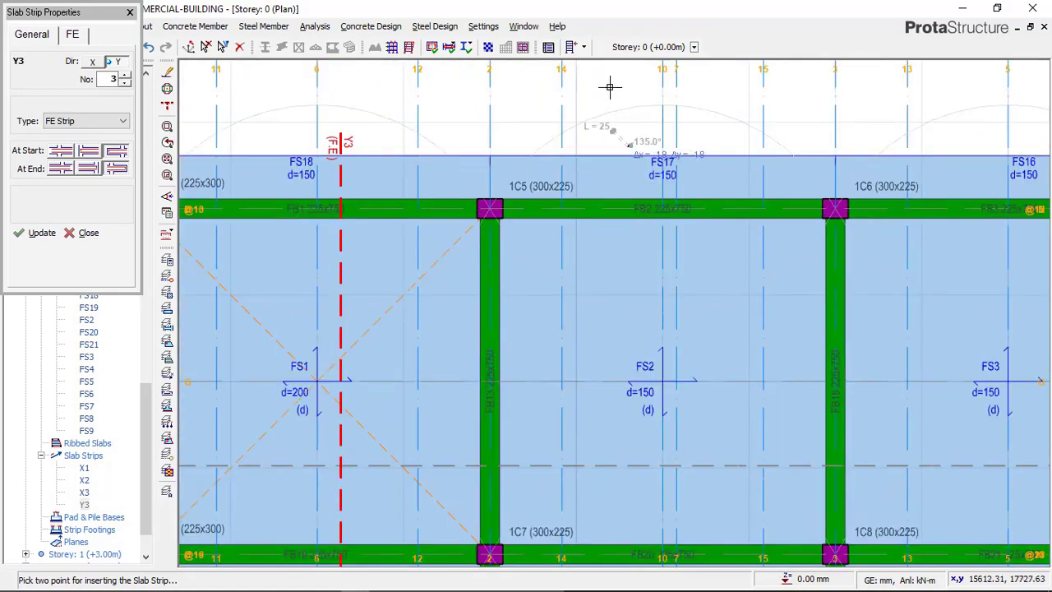
scroll(621, 102, down, 4)
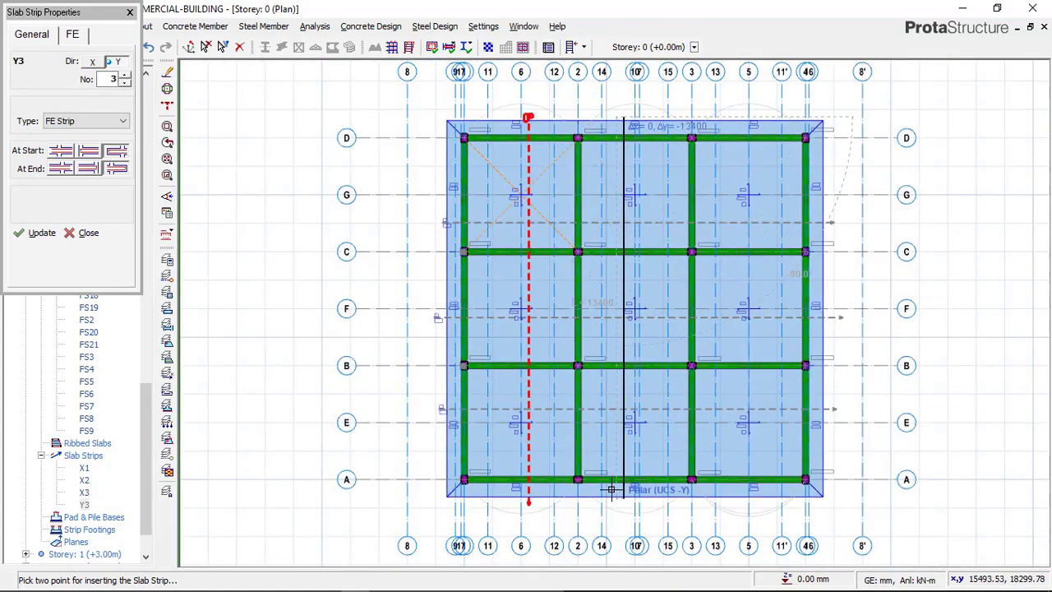
click(611, 493)
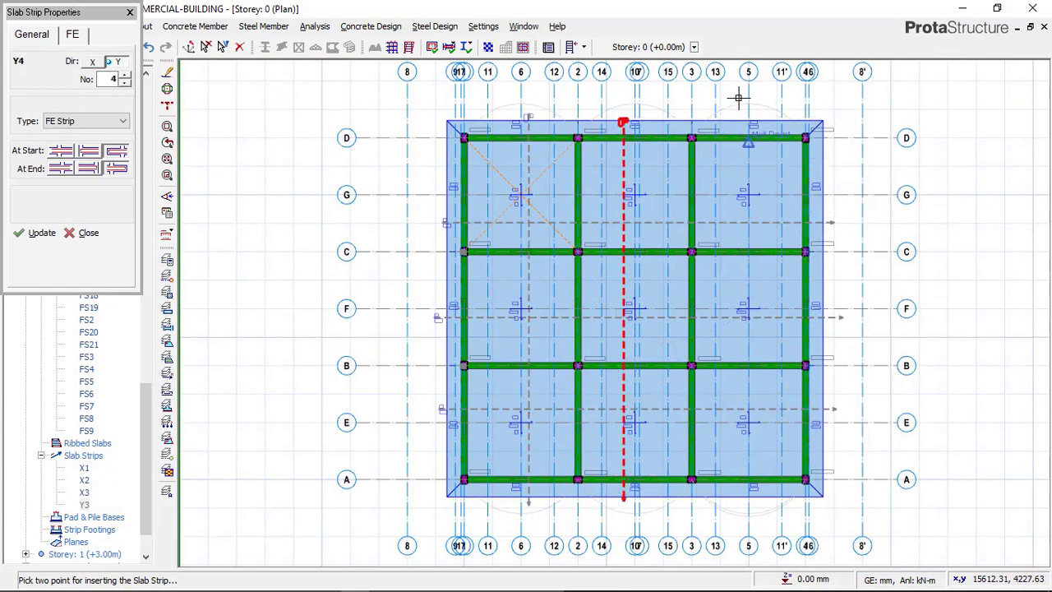
scroll(740, 100, up, 6)
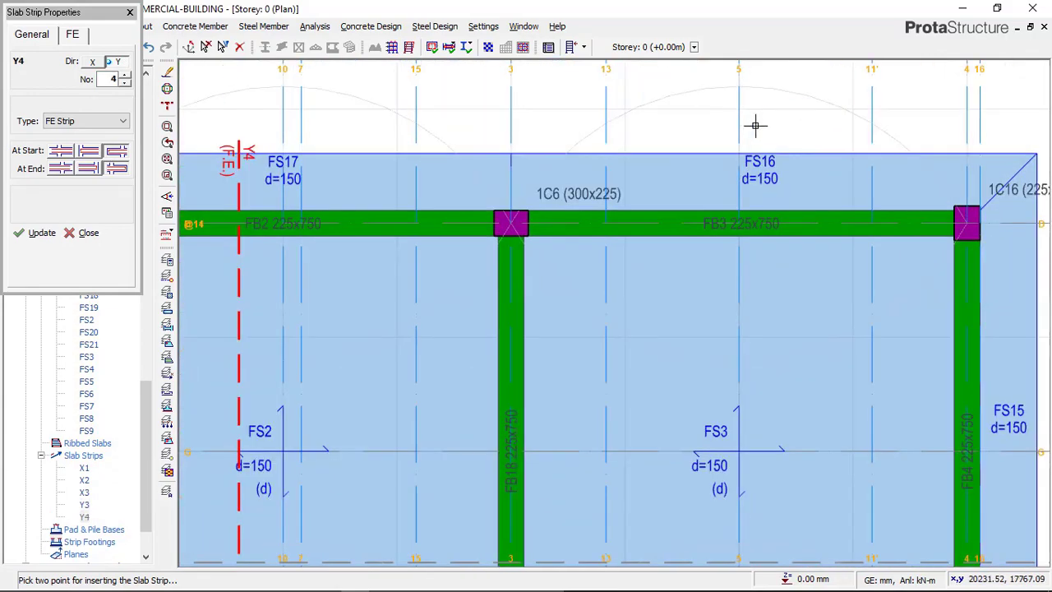
Place strip Y5 from the slab's top edge to its bottom edge at grid 5
click(755, 125)
scroll(715, 328, down, 5)
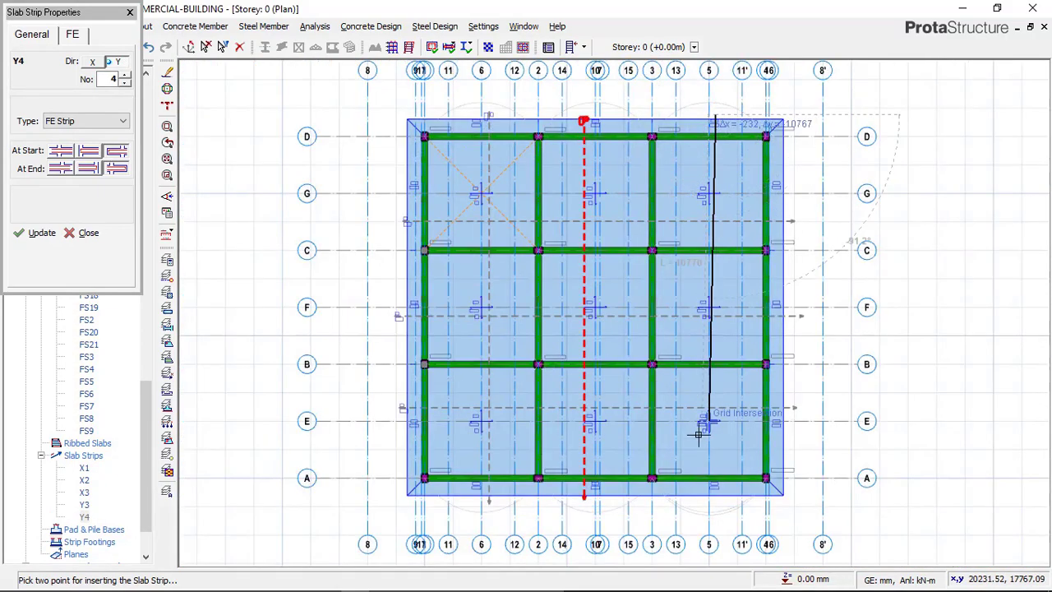
scroll(705, 495, up, 3)
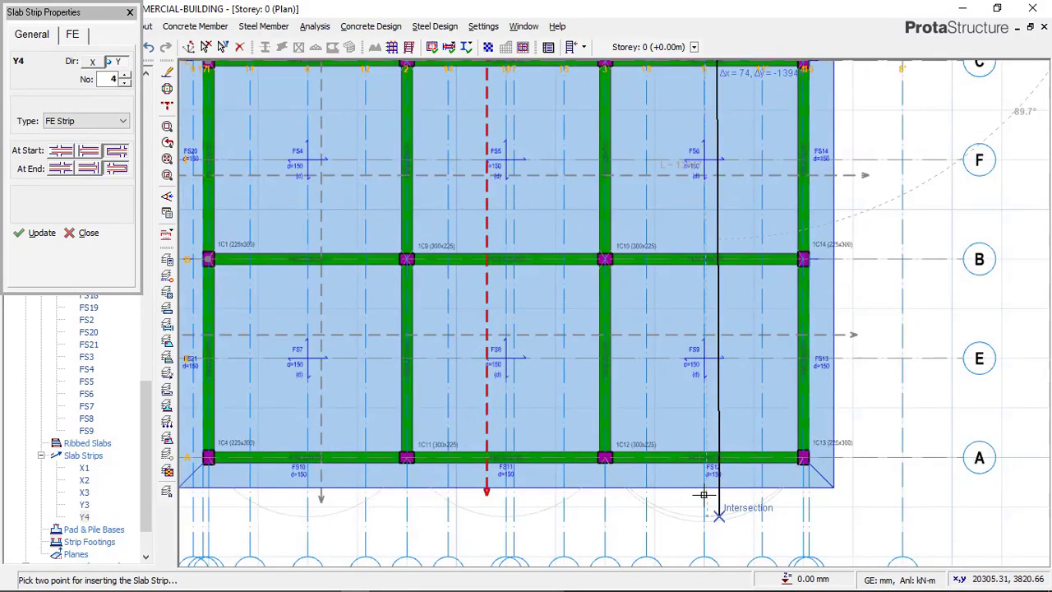
scroll(704, 495, up, 1)
click(708, 483)
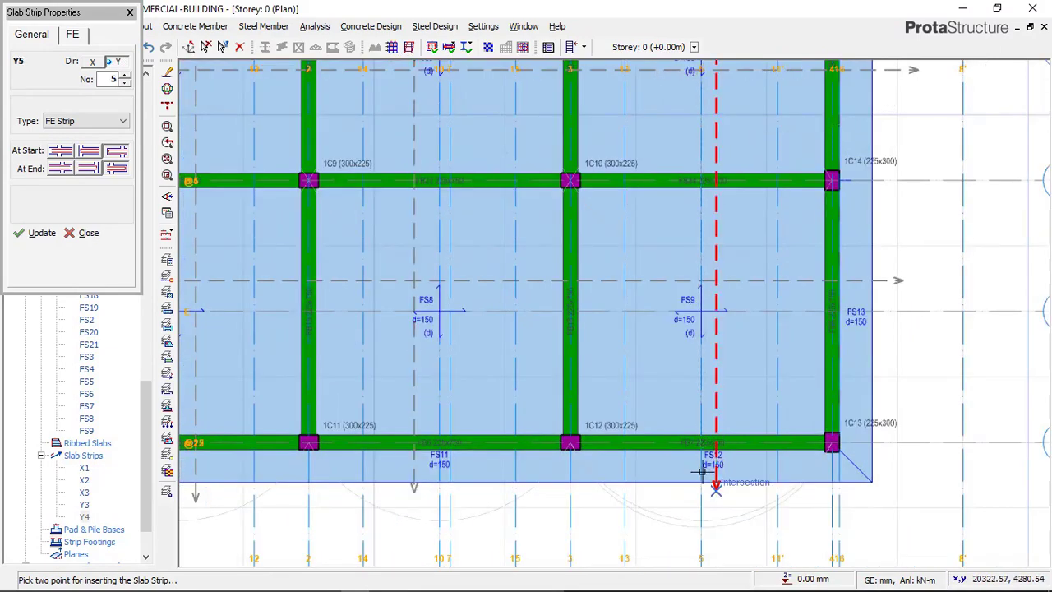
scroll(679, 390, down, 2)
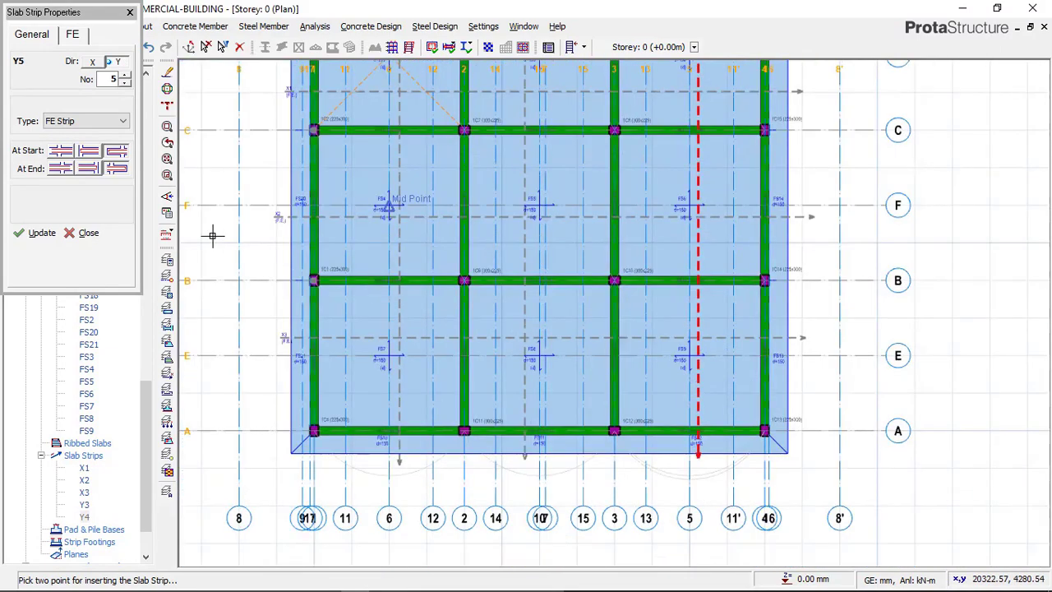
Close Slab Strip Properties and stop drawing slab strips
click(129, 14)
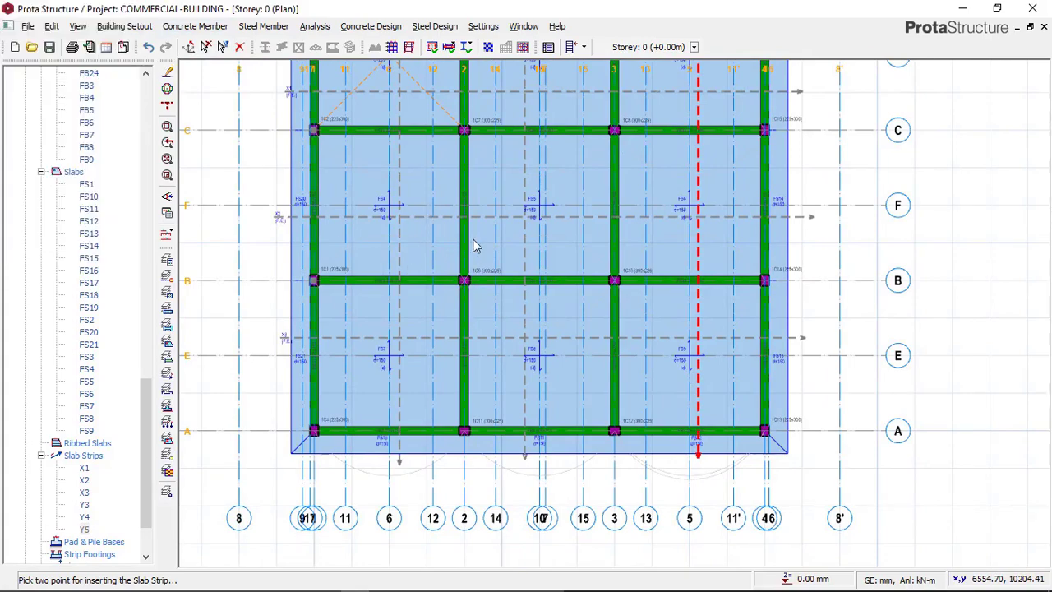
scroll(640, 216, up, 4)
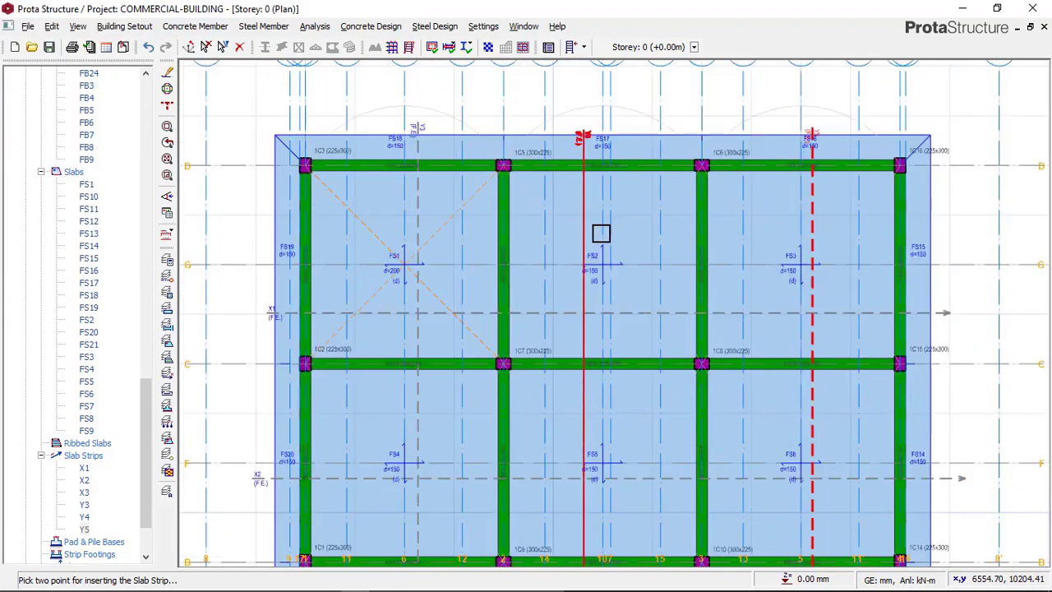
key(Escape)
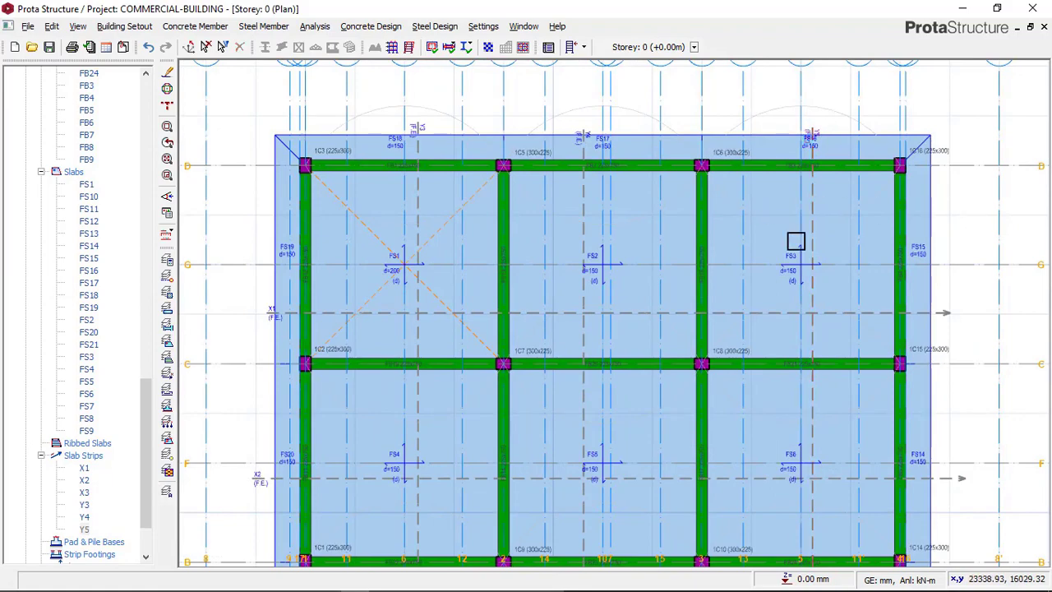
scroll(572, 307, up, 2)
scroll(640, 254, down, 1)
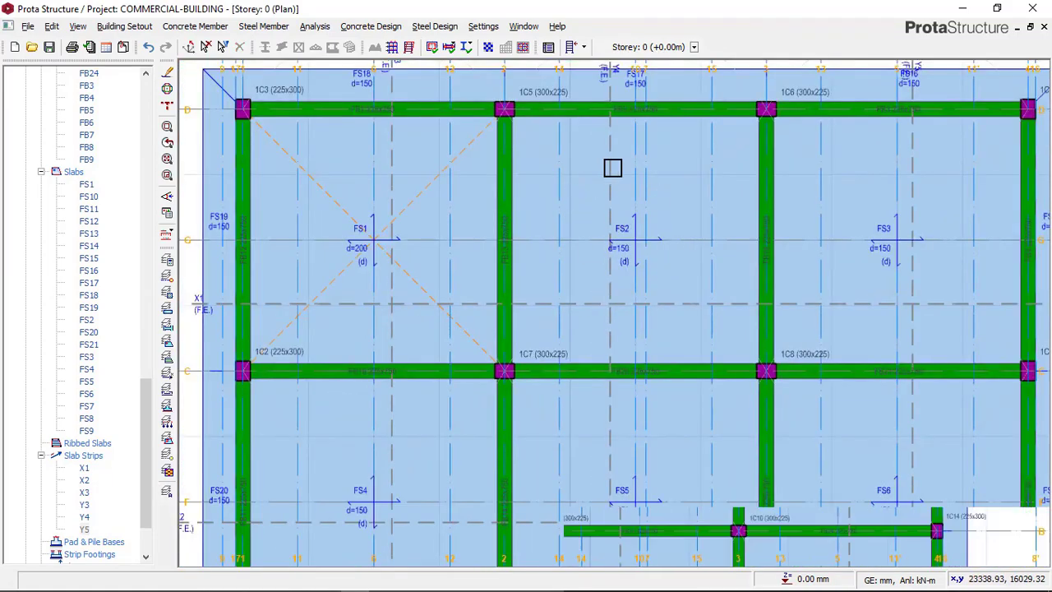
scroll(612, 167, down, 2)
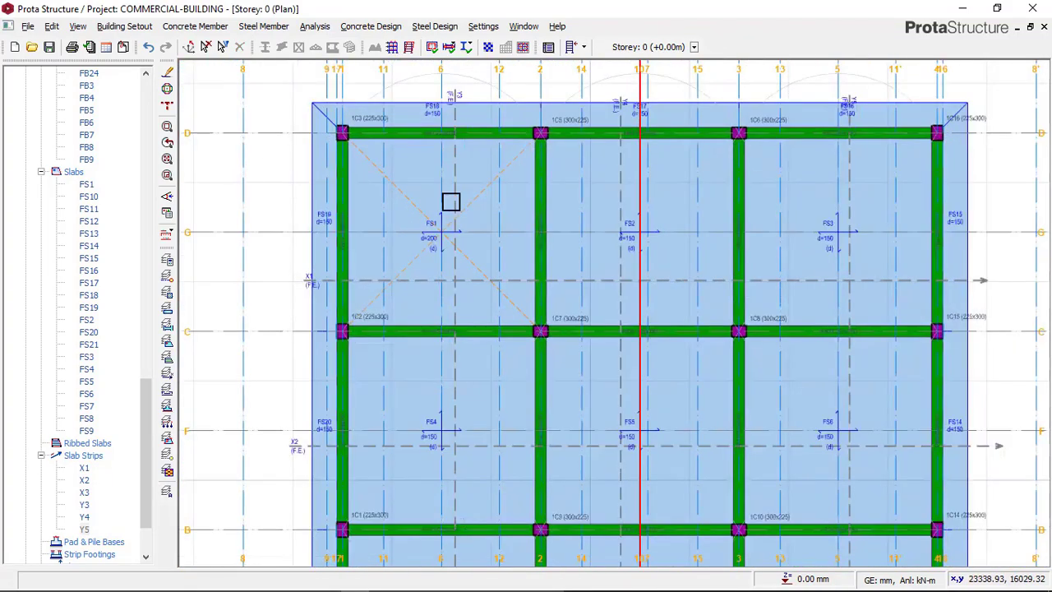
Run Raft Foundation Mesh and Analysis from FE Raft Foundation Analysis
click(314, 26)
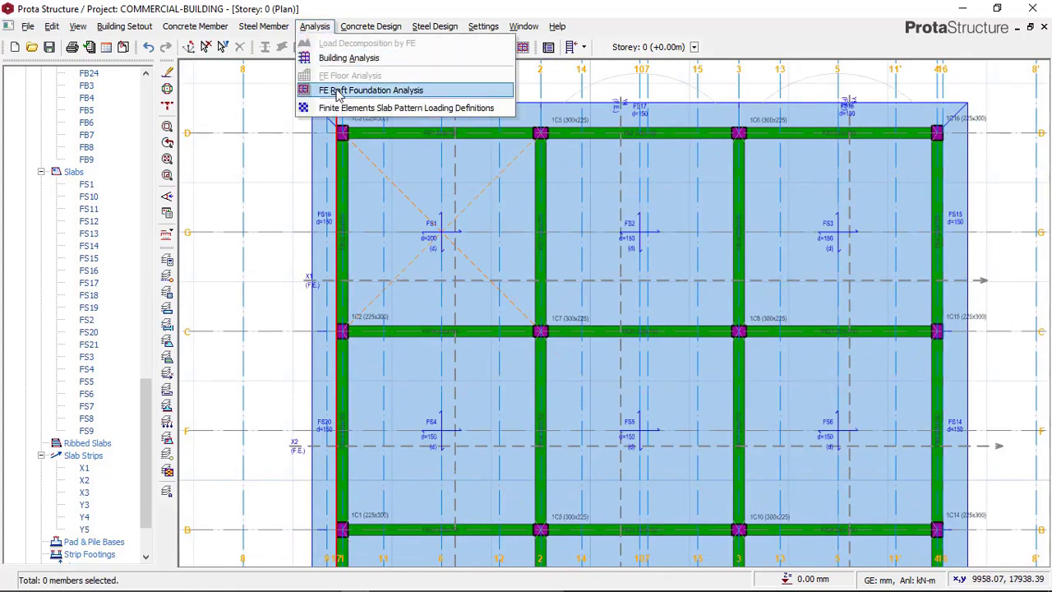
click(336, 92)
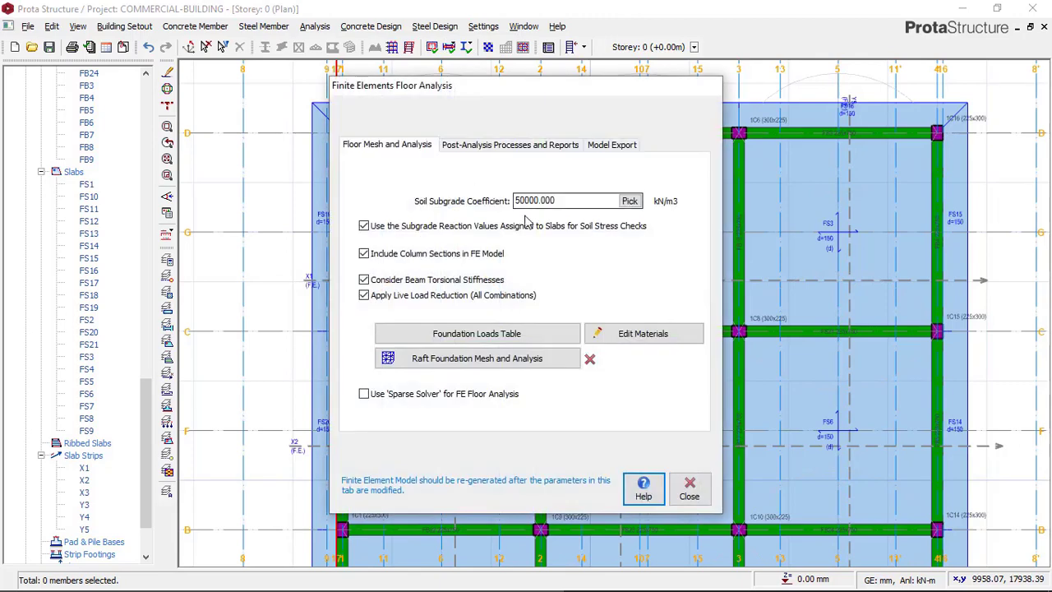
click(465, 361)
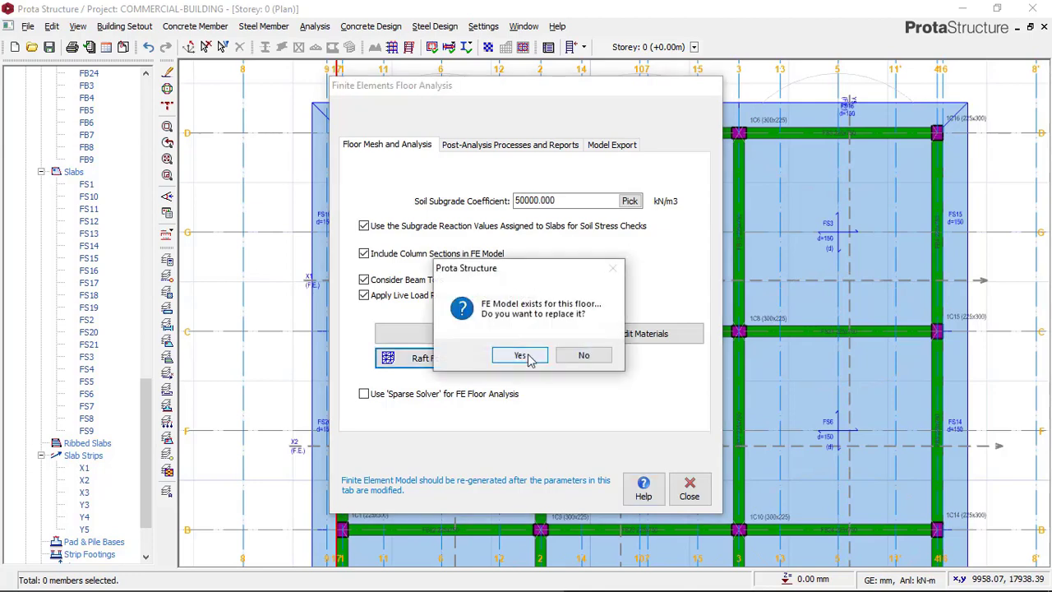
Replace the existing FE model, review the 911-node, 1568-plate mesh, and close the viewer
click(521, 356)
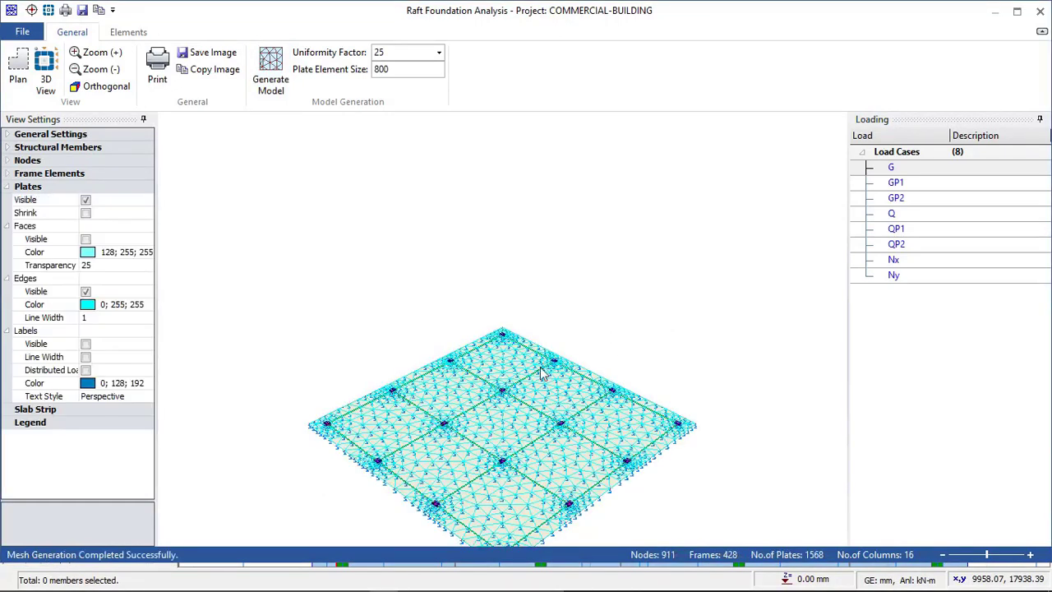
scroll(490, 335, up, 5)
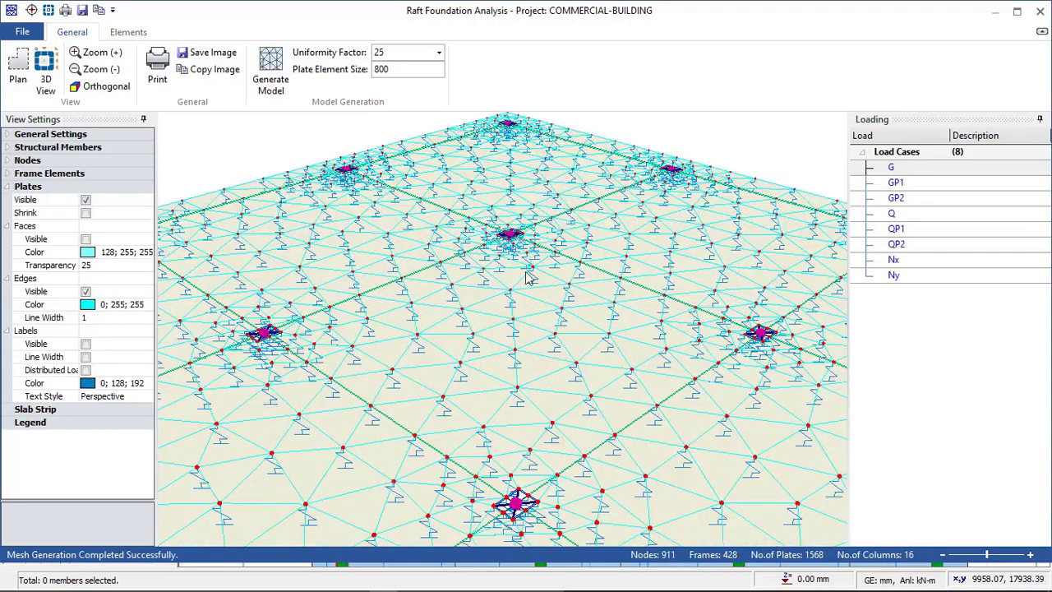
scroll(510, 310, up, 2)
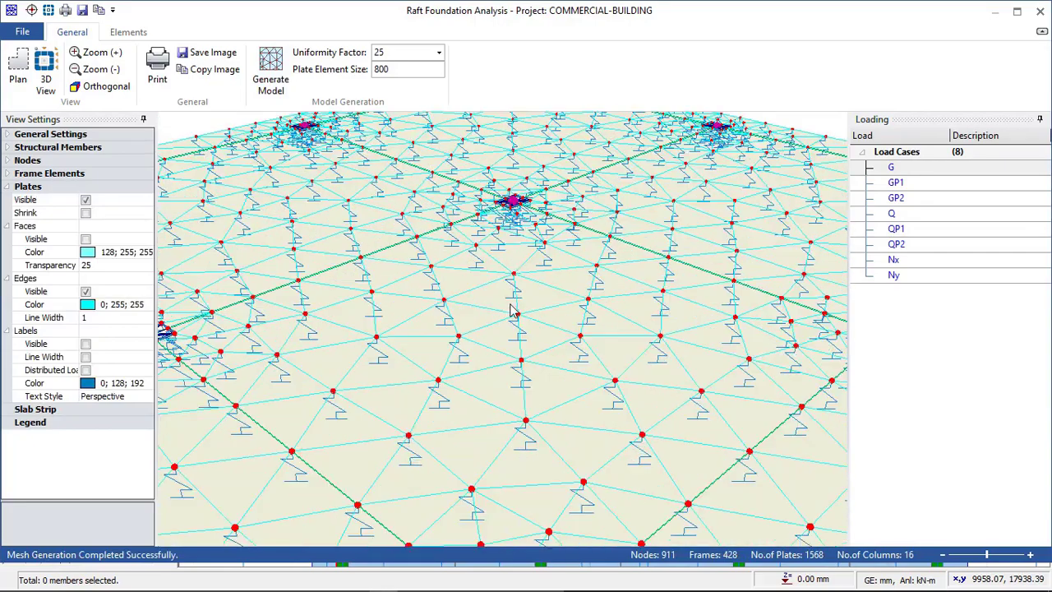
scroll(488, 321, down, 8)
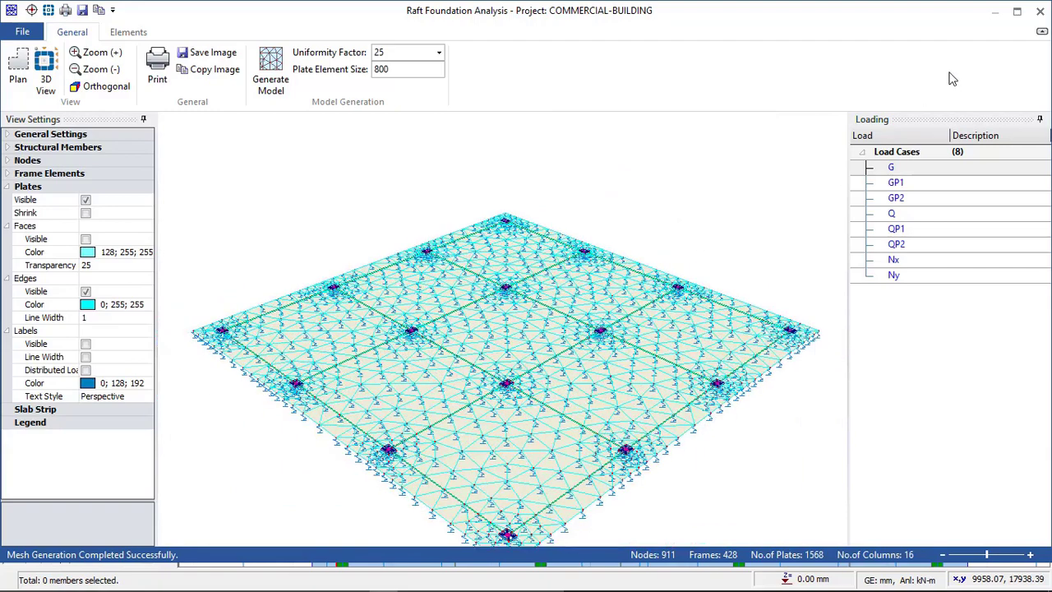
click(1039, 11)
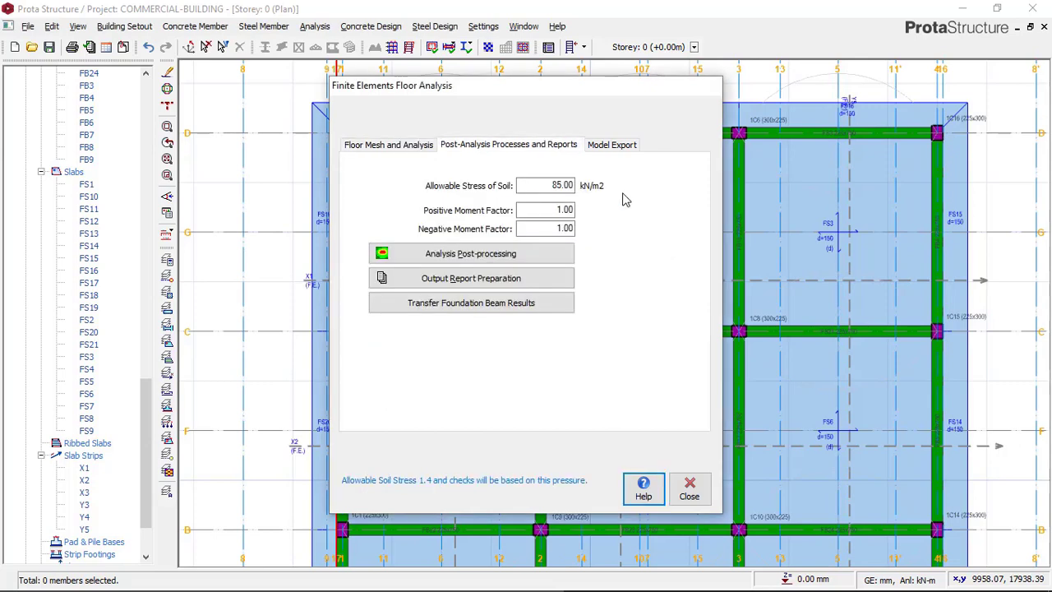
Change allowable soil stress from 85 to 90 kN/m2 and run Analysis Post-processing
click(548, 184)
click(549, 185)
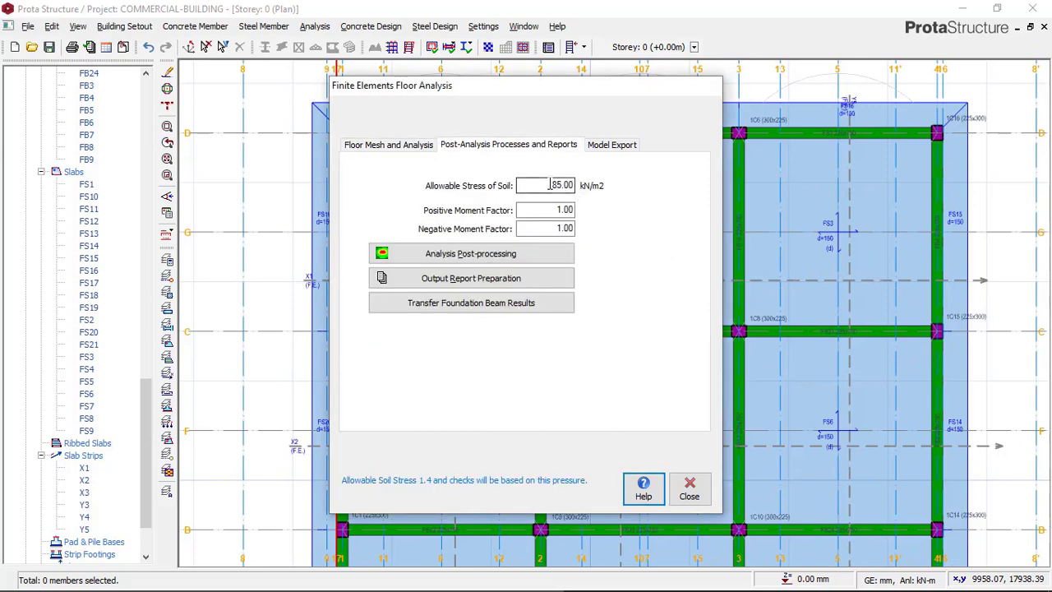
drag(548, 184, 577, 187)
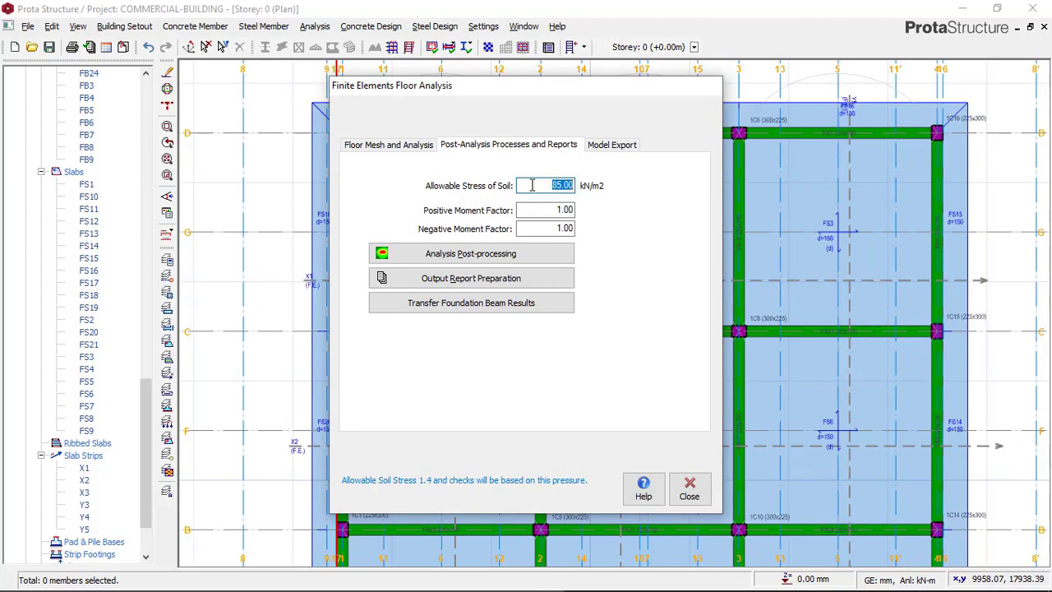
text(90)
click(547, 210)
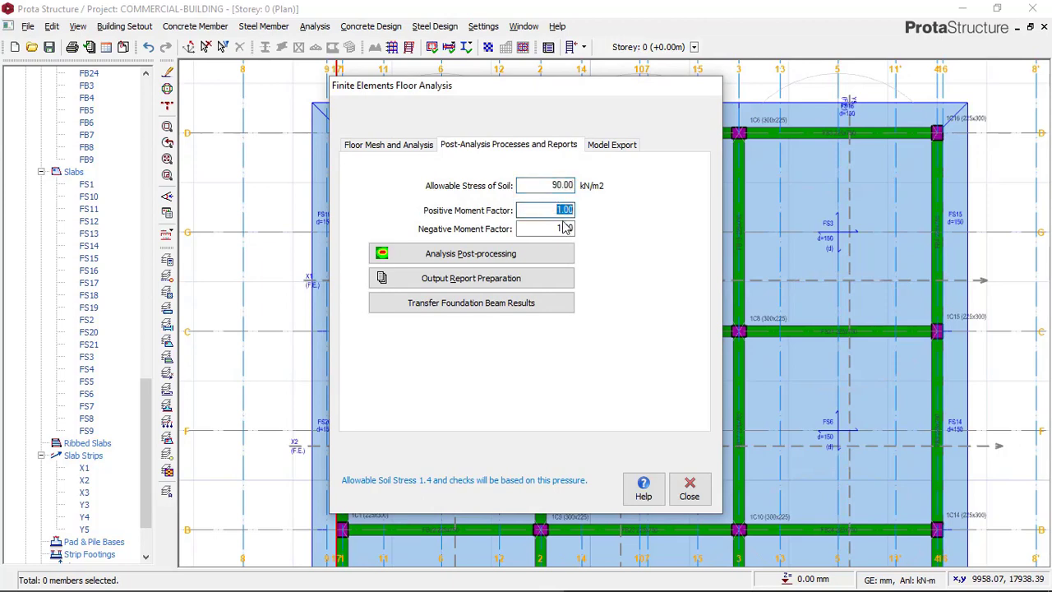
click(566, 227)
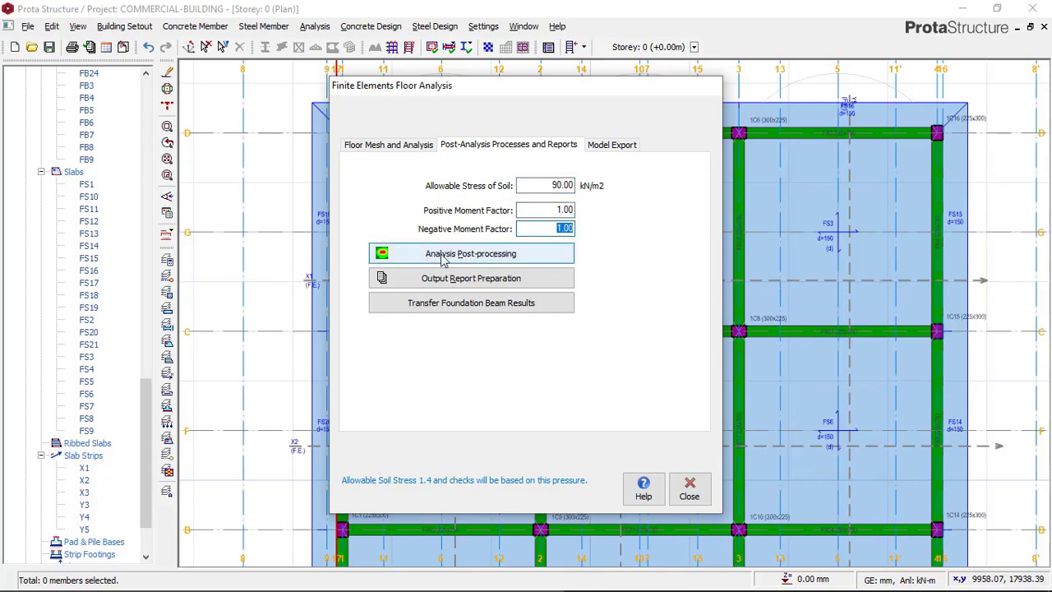
click(475, 256)
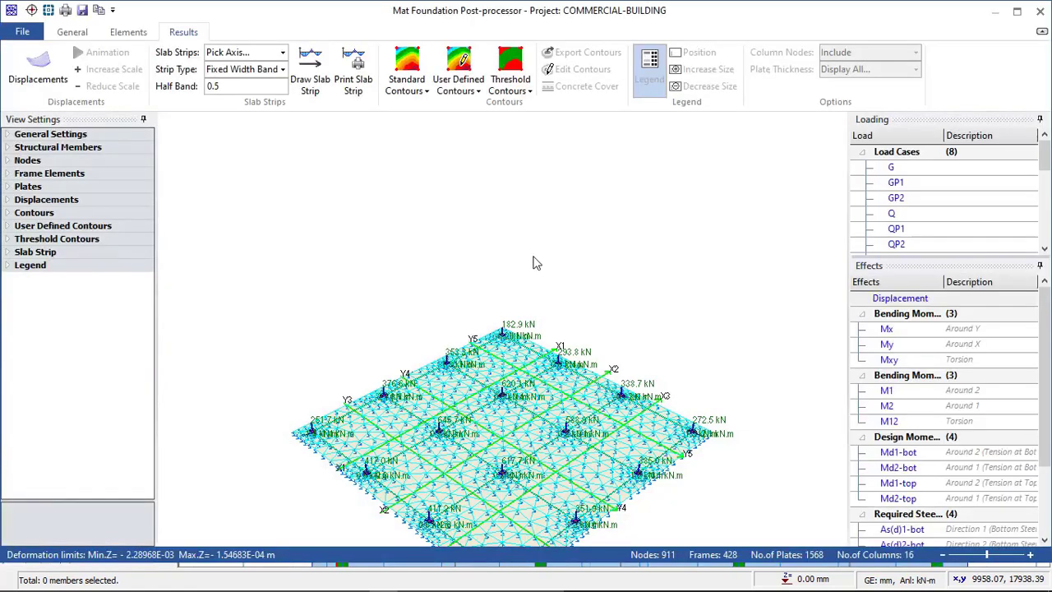
Tilt and pan the mat slab view, then show standard displacement contours from the Results tab
middle_drag(548, 211, 559, 415)
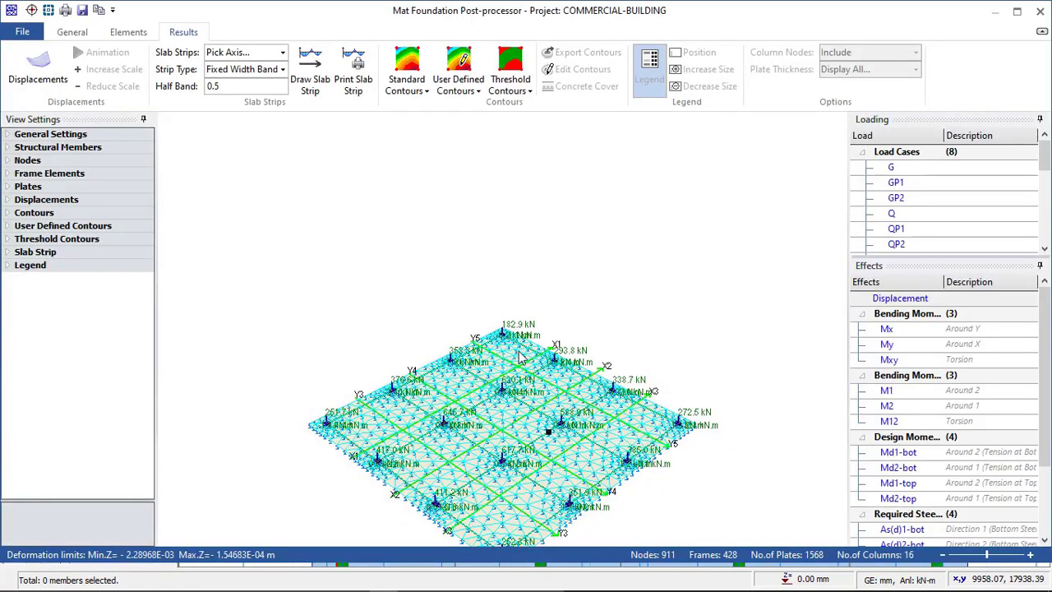
middle_drag(519, 358, 492, 337)
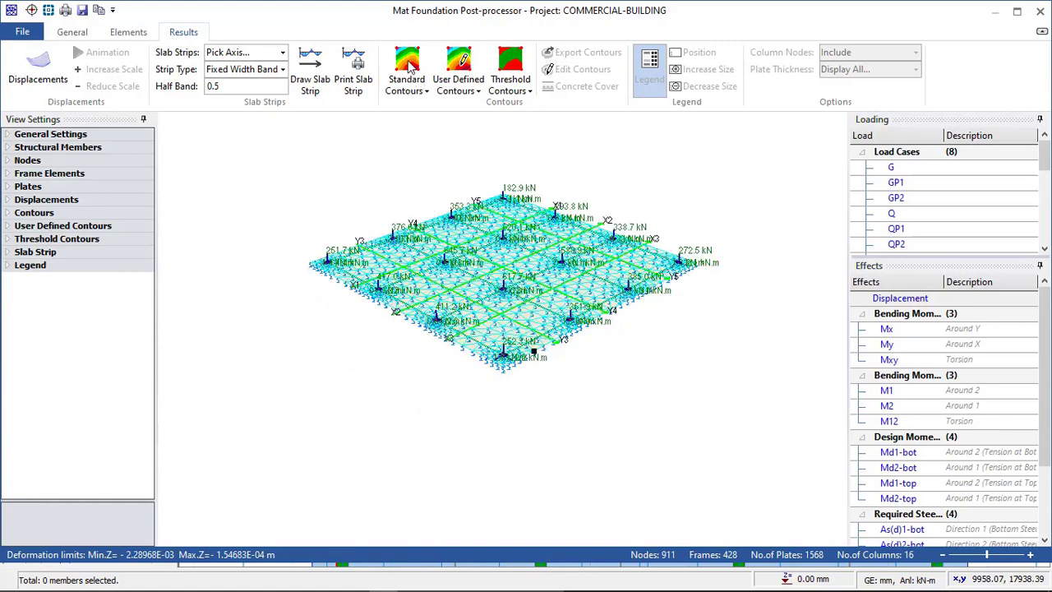
scroll(408, 68, up, 1)
click(71, 34)
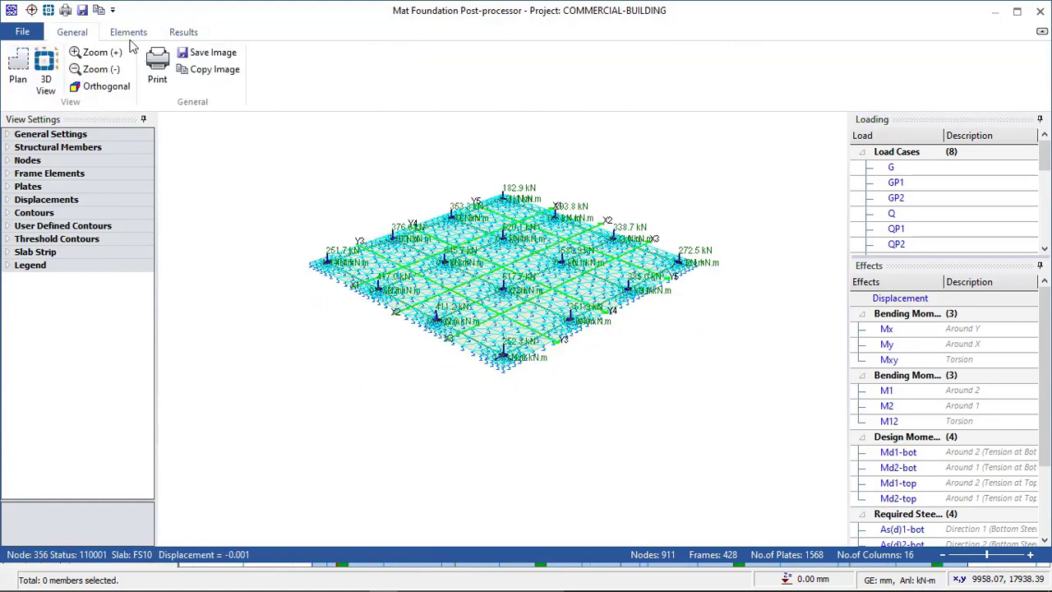
click(132, 33)
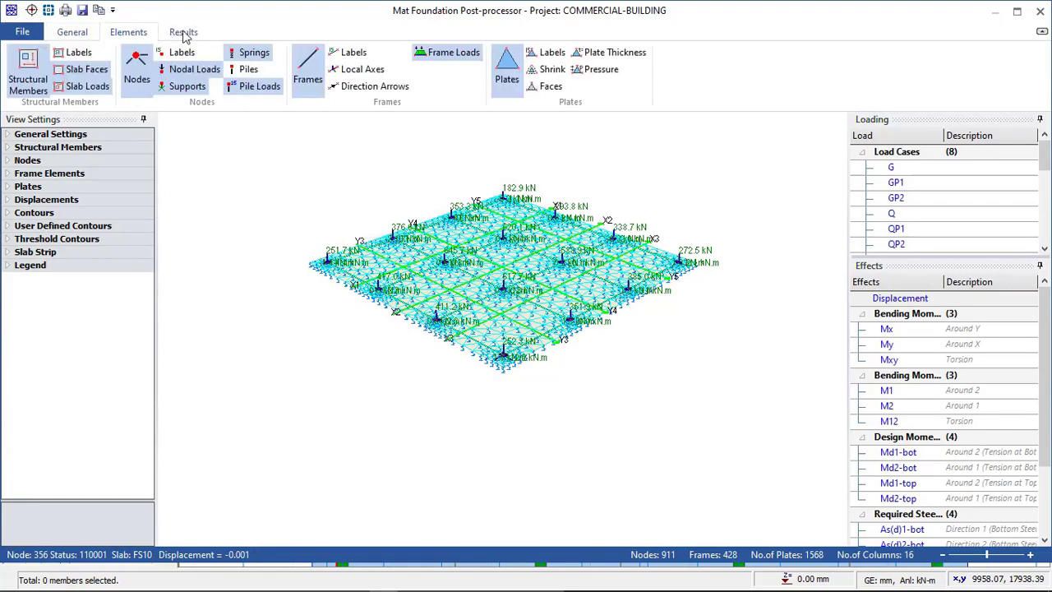
click(183, 33)
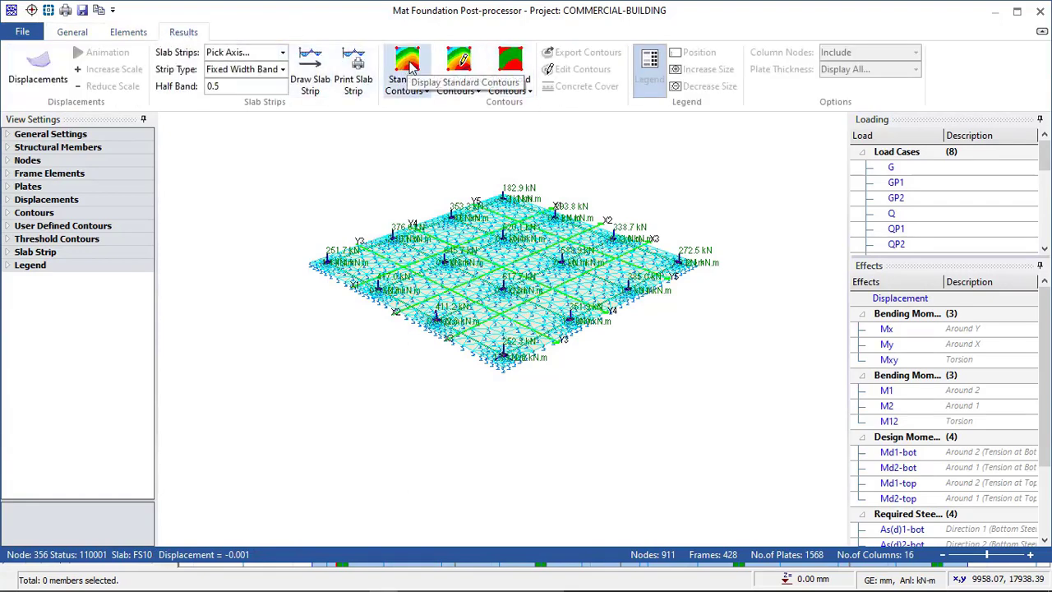
click(391, 58)
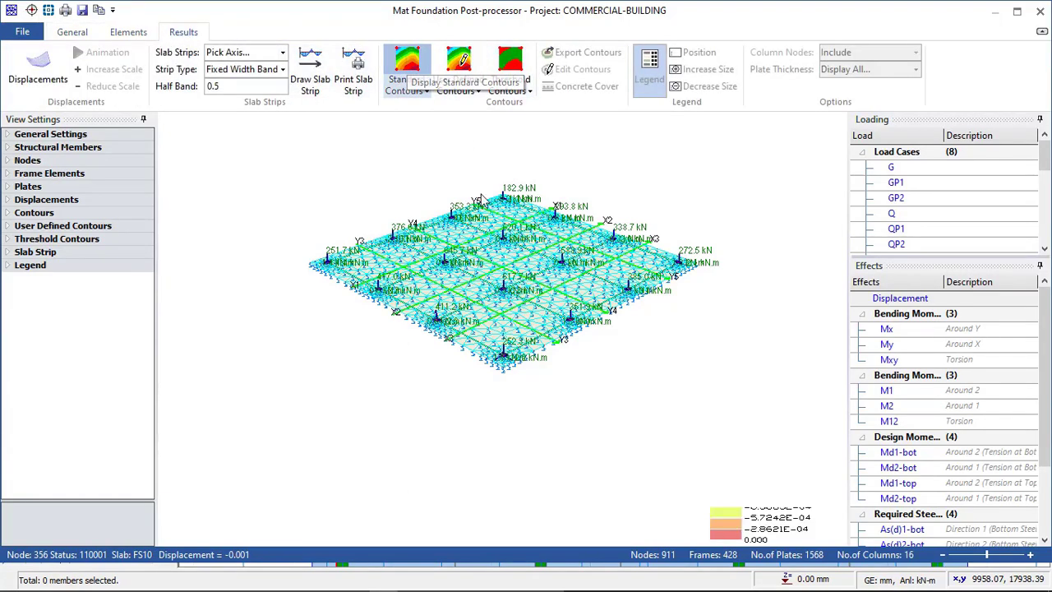
Zoom in on the slab and plot the Mx, My, Mxy, M1, M12, Md1-bot and Md2-bot moment contours
scroll(503, 223, up, 2)
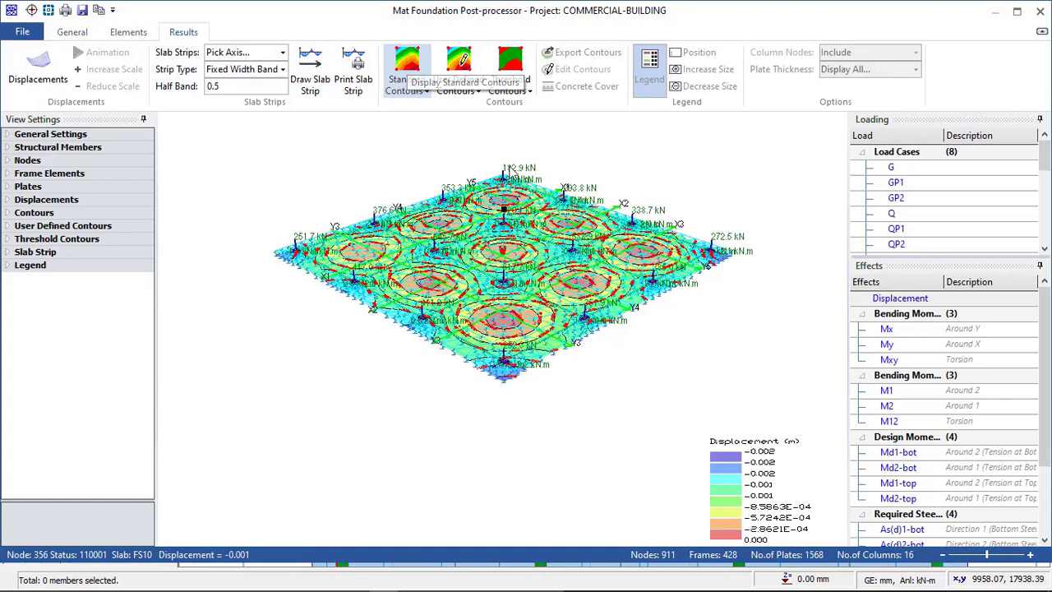
scroll(520, 195, up, 1)
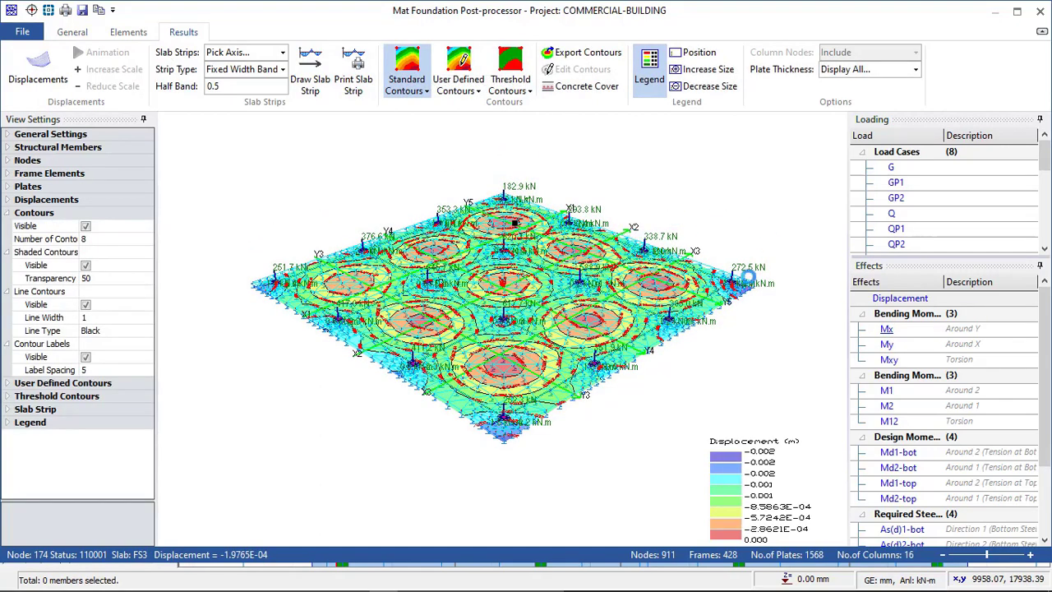
click(887, 327)
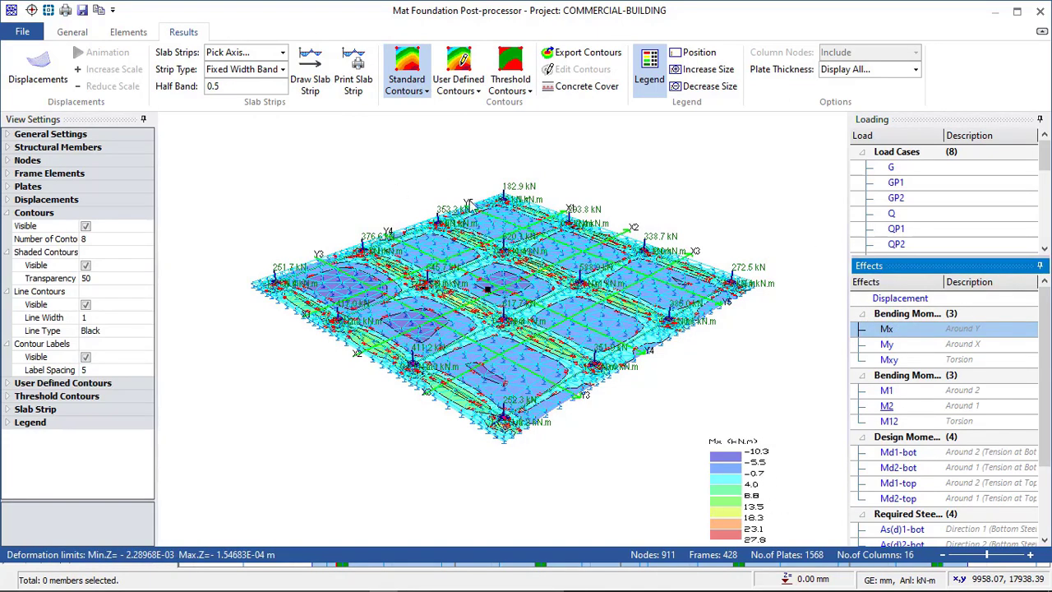
click(889, 359)
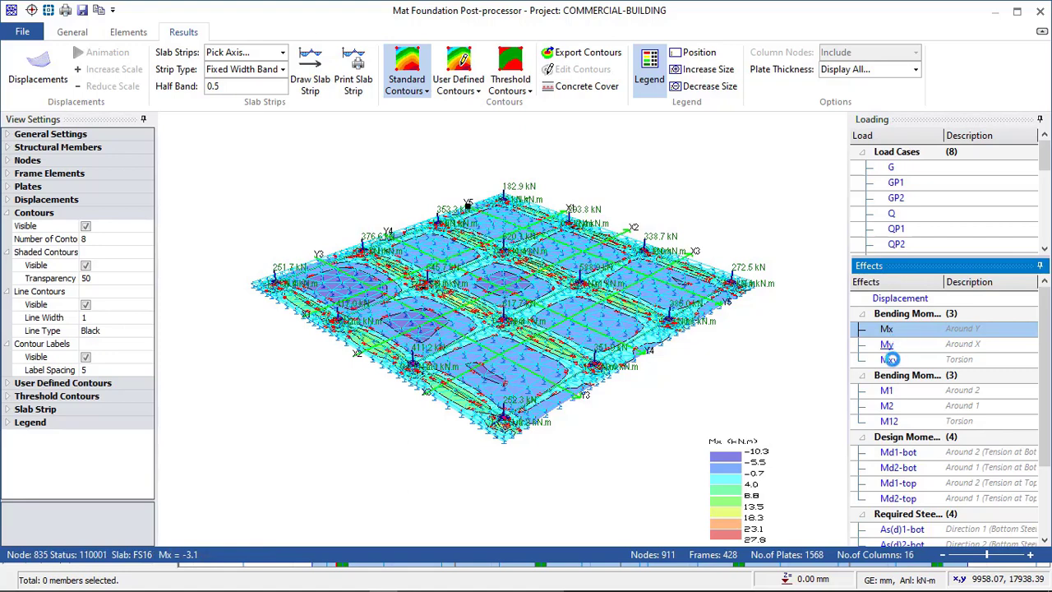
click(887, 403)
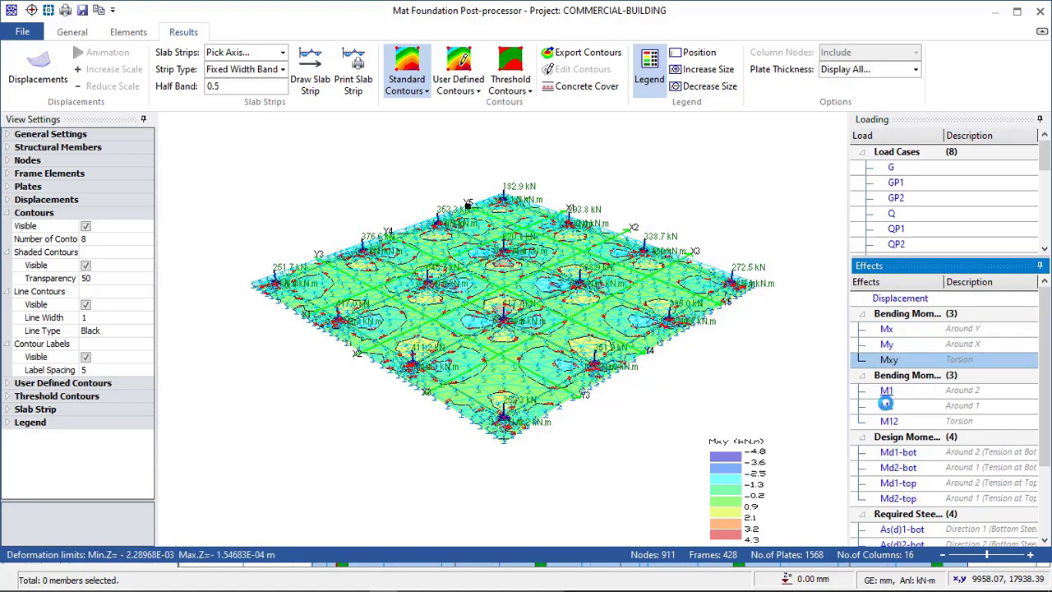
click(887, 420)
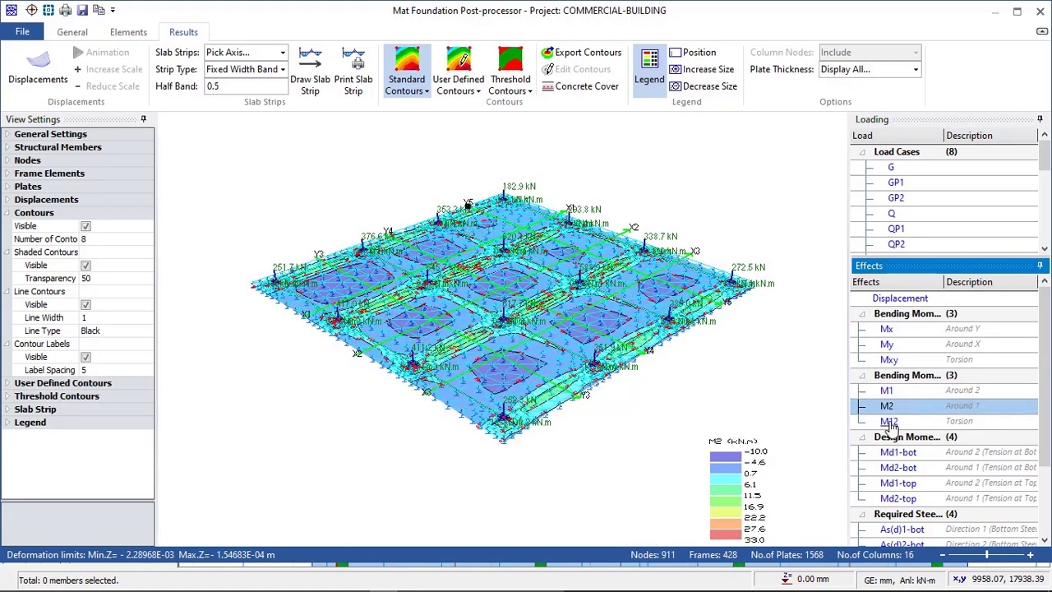
click(890, 465)
click(895, 483)
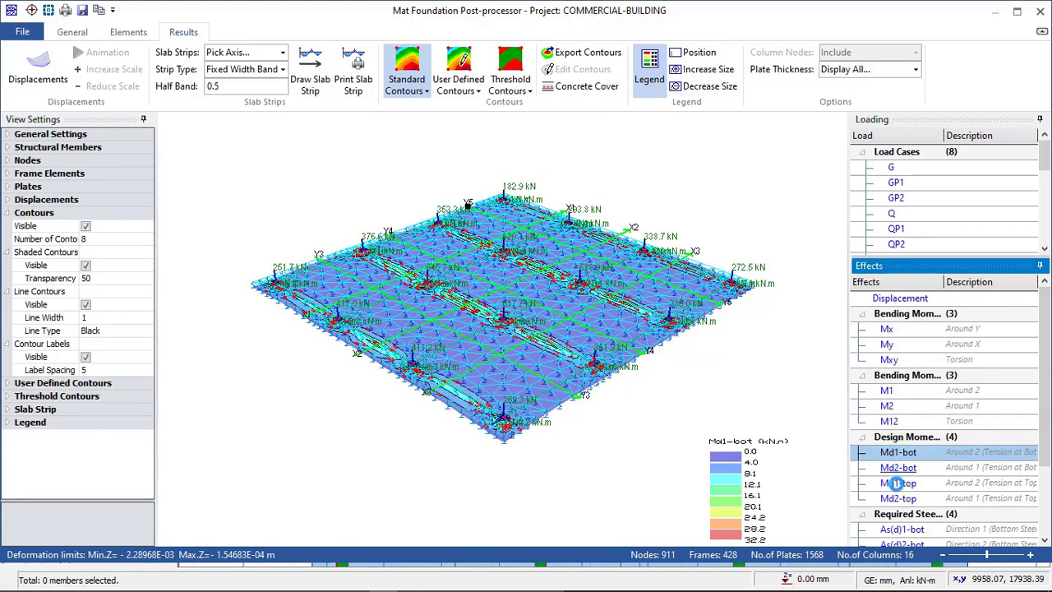
click(892, 498)
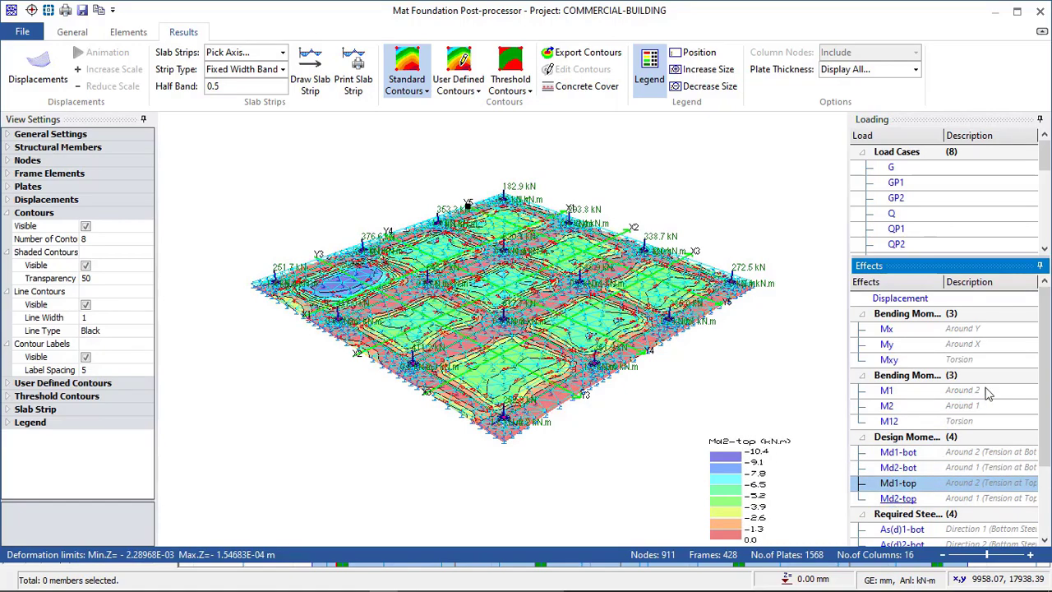
Plot the As(d)1-bot, As(d)2-bot and As(d)2-top required steel contours
scroll(1000, 382, down, 1)
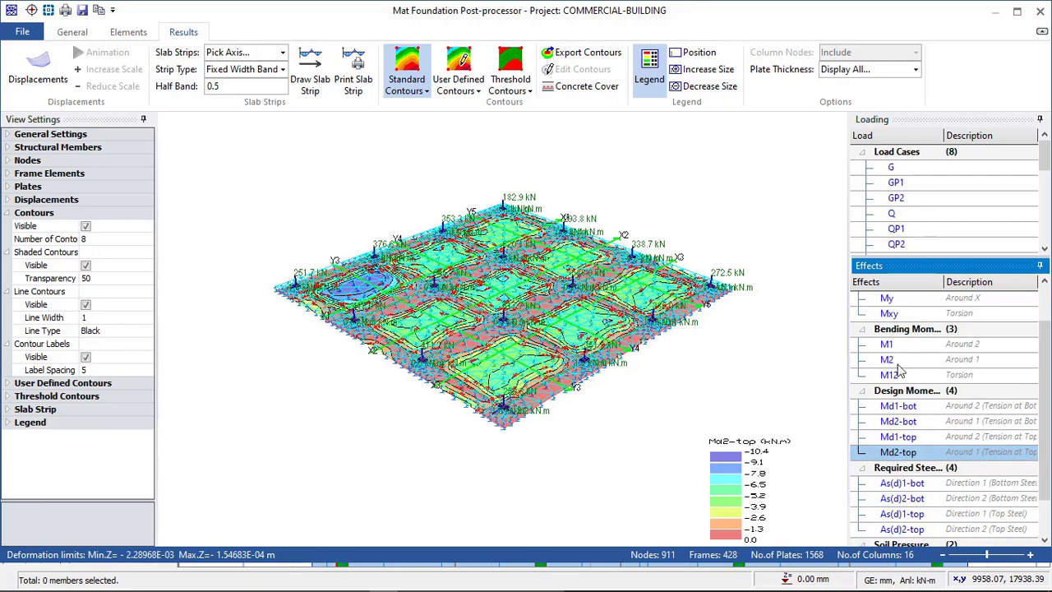
scroll(1047, 367, down, 1)
scroll(1046, 367, down, 1)
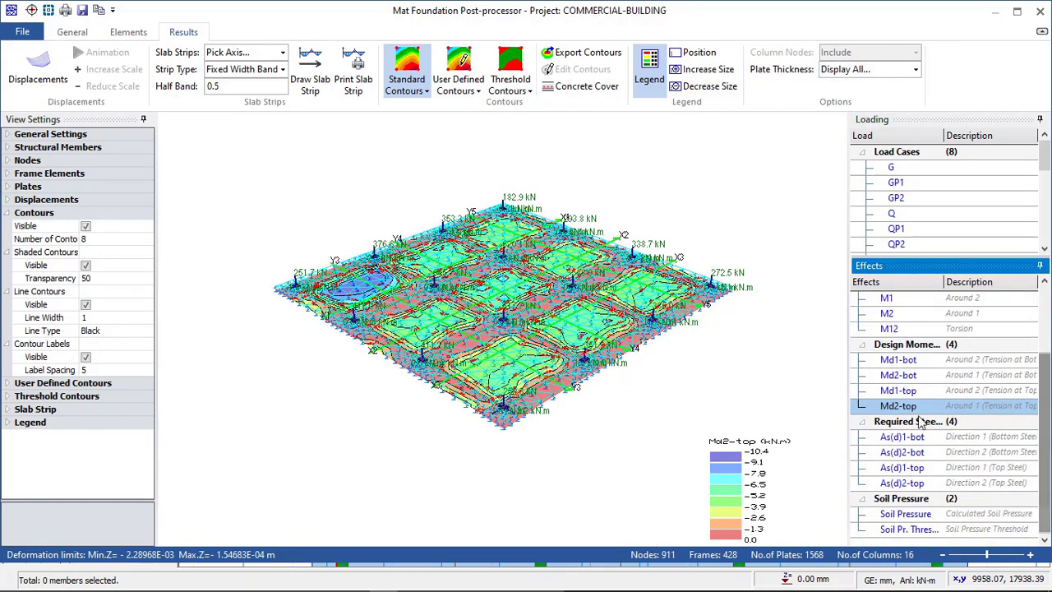
click(901, 438)
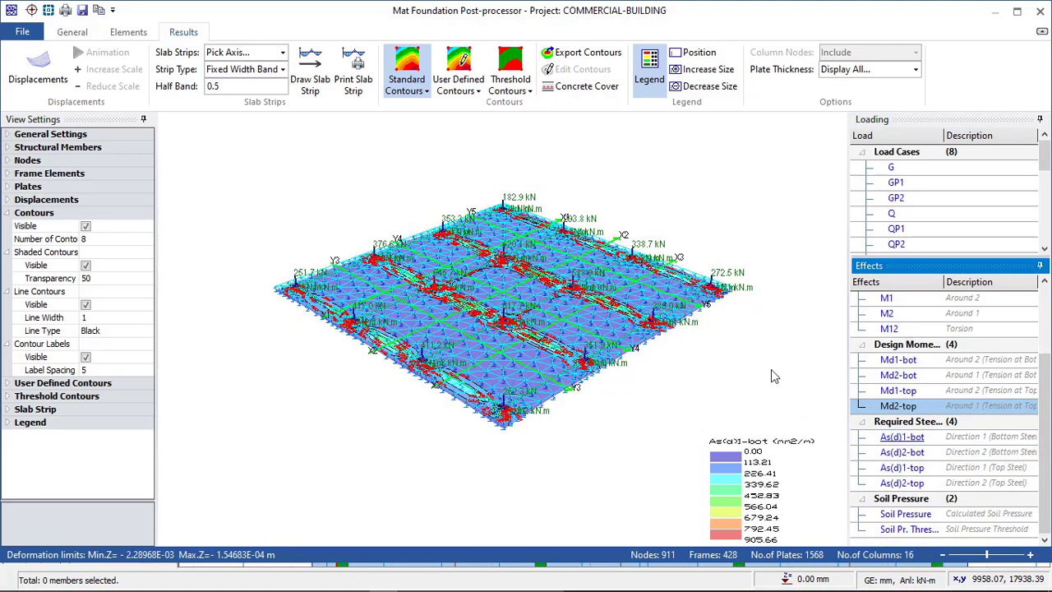
click(889, 453)
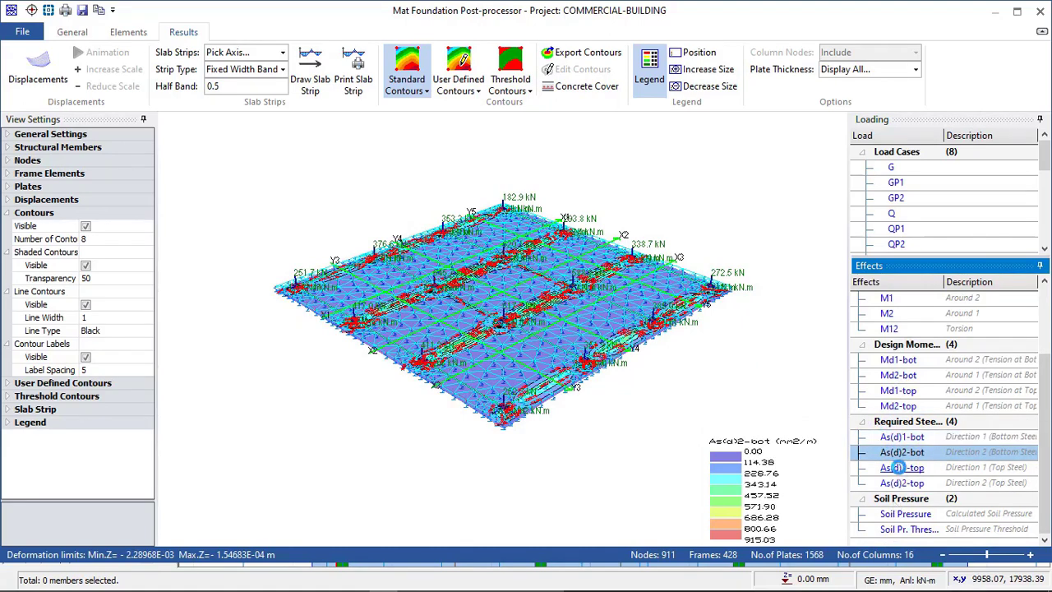
click(900, 467)
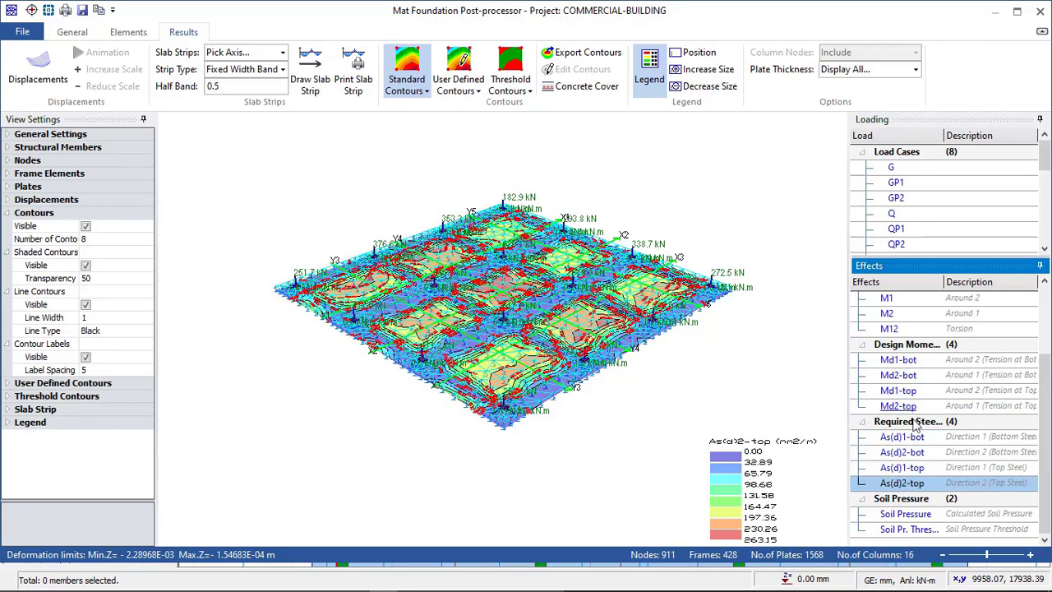
Plot soil pressure contours (0.000–114.484 kN/m2) and zoom in to confirm all nodes are within 126
click(898, 530)
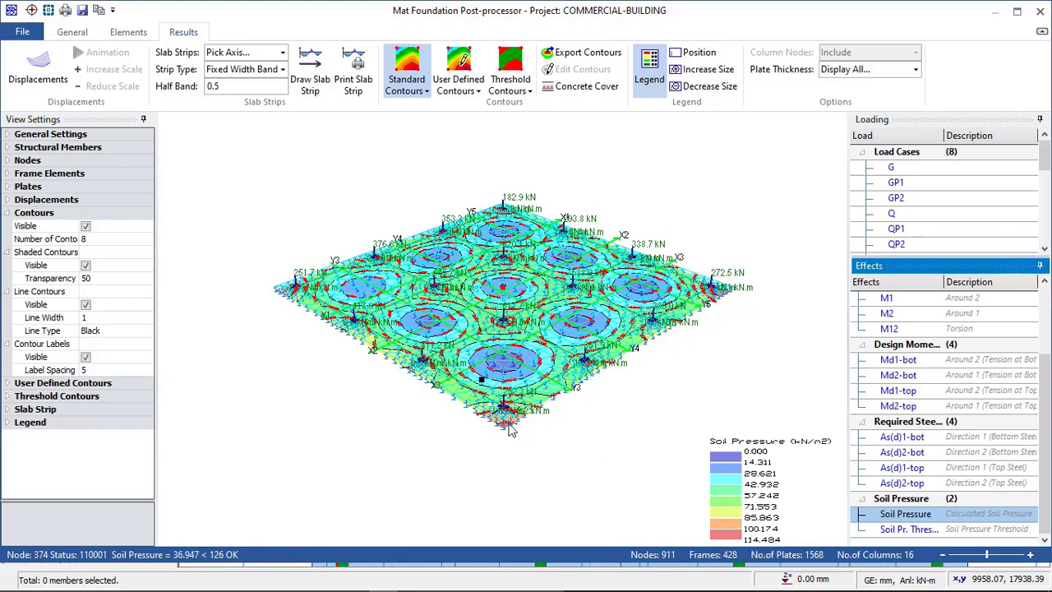
scroll(507, 424, up, 1)
scroll(508, 435, up, 1)
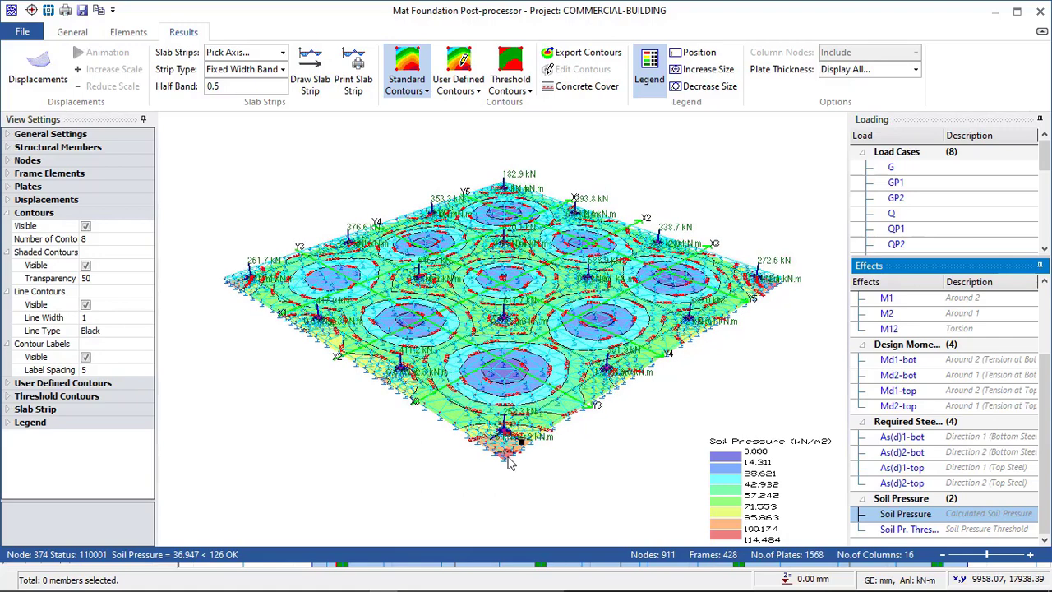
scroll(506, 466, up, 1)
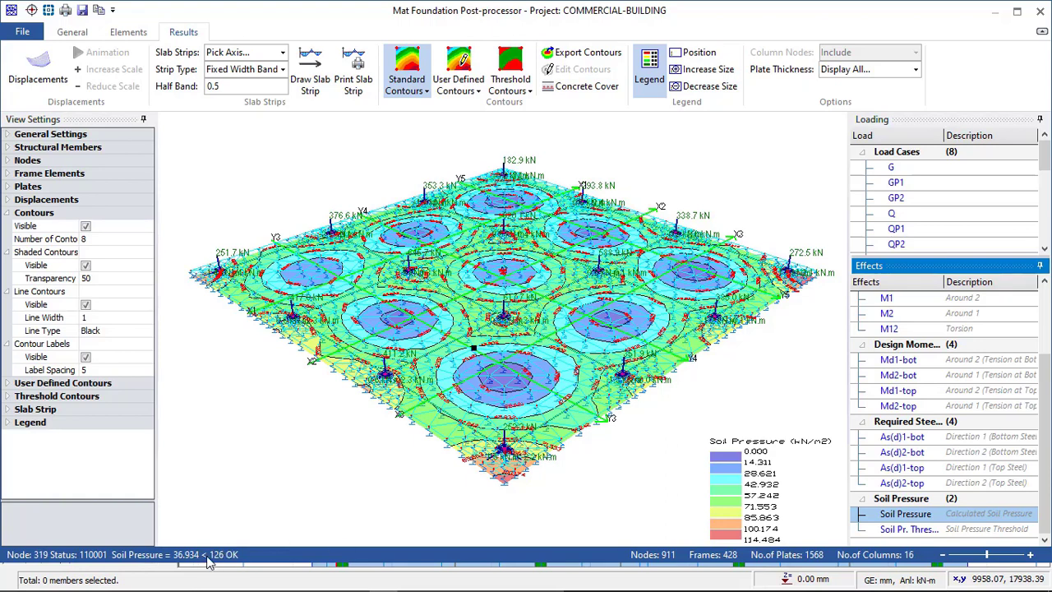
Compute 90 × 1.4 = 126 in Calculator, then minimize it
mouse_move(353, 583)
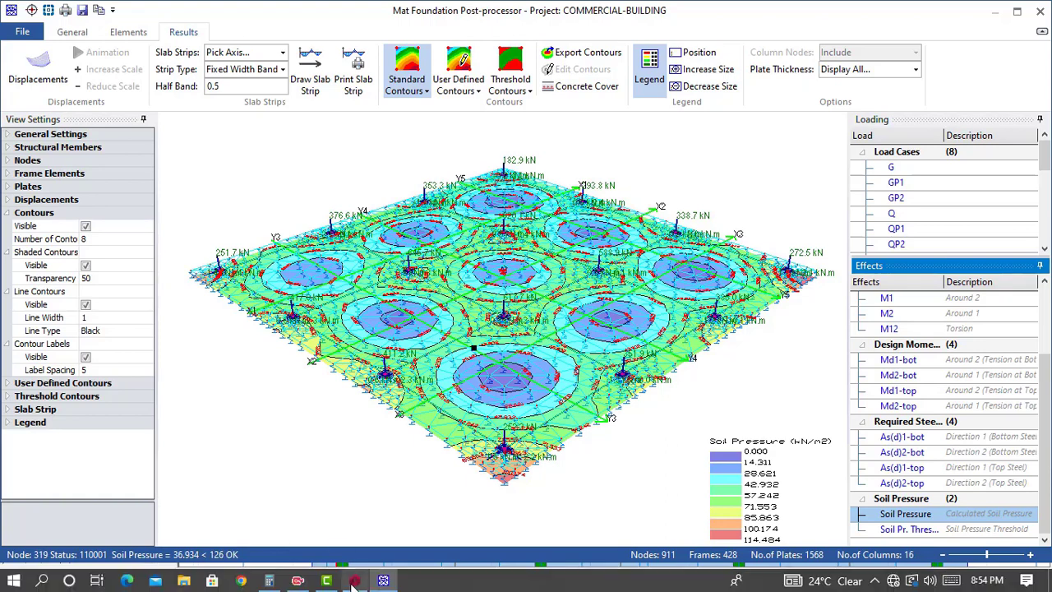
click(268, 580)
click(745, 442)
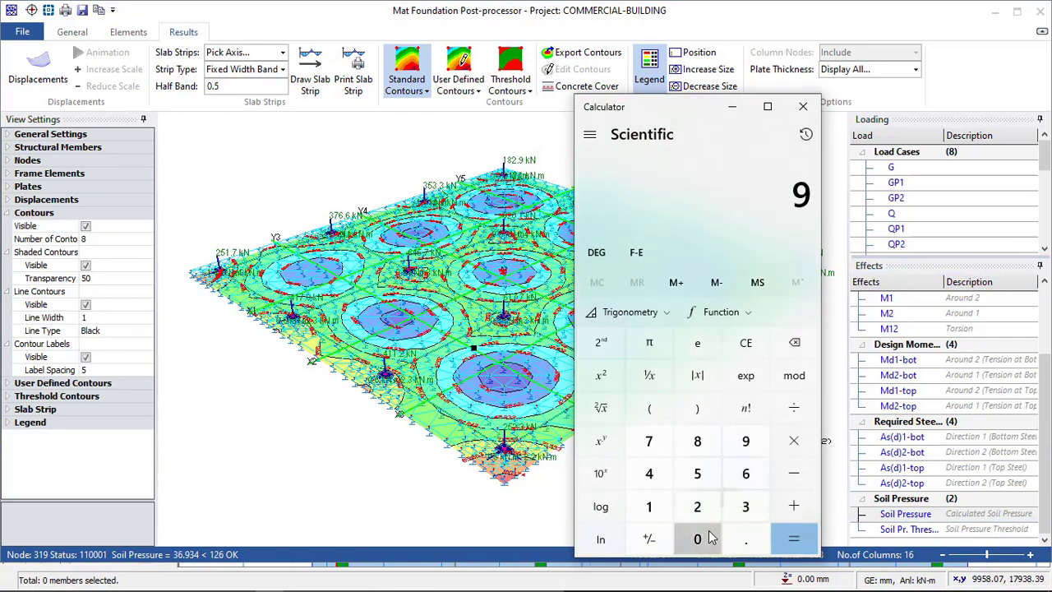
click(697, 538)
click(795, 442)
click(648, 507)
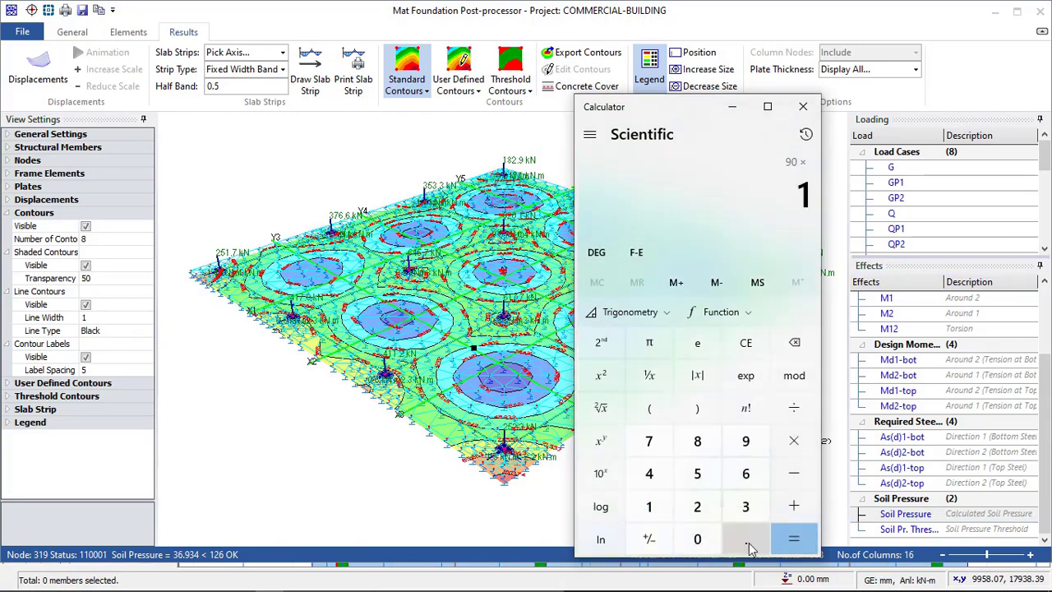
click(745, 538)
click(649, 474)
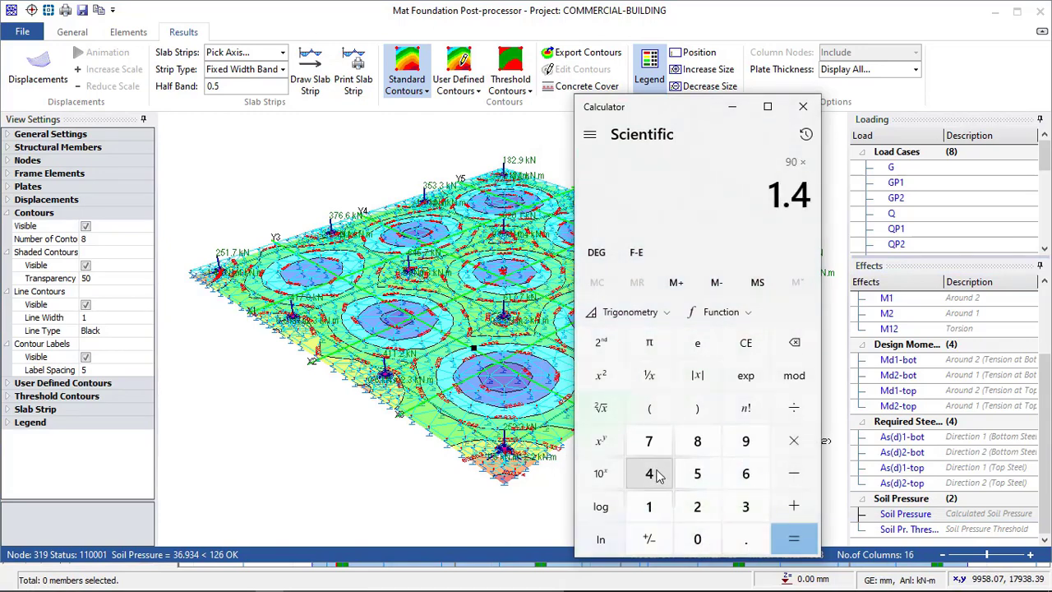
click(792, 539)
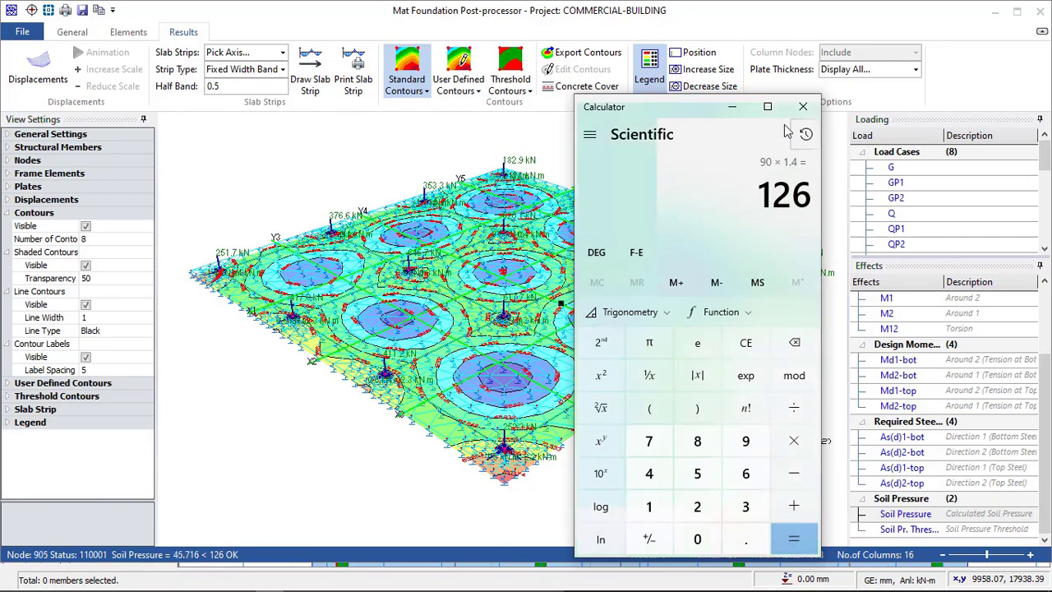
click(732, 107)
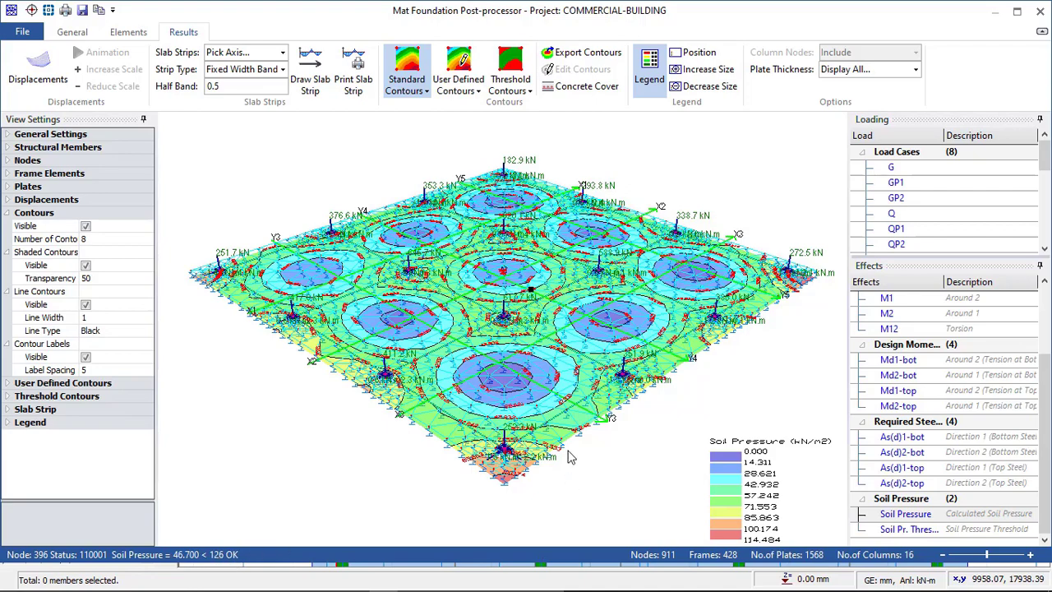
Zoom the soil pressure plot to read node values, such as node 690 at 45.376 kN/m2
scroll(501, 475, up, 1)
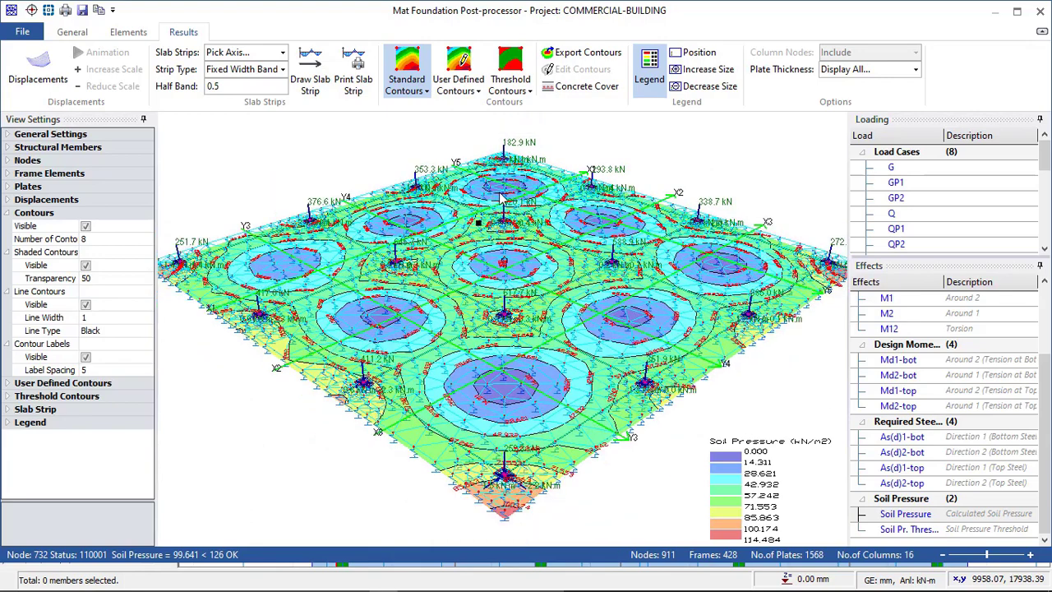
scroll(542, 234, down, 1)
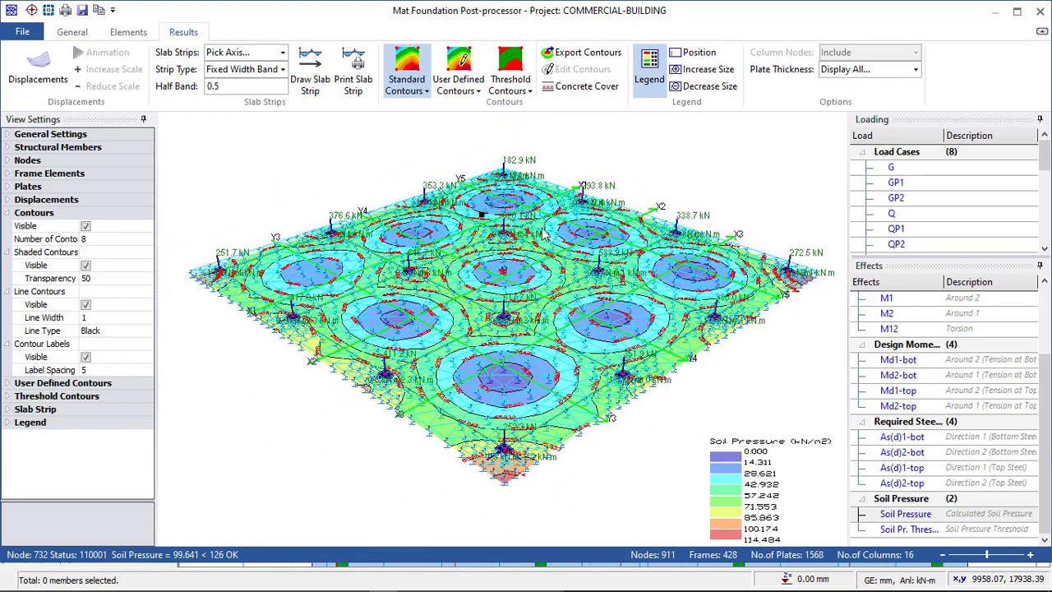
Close the mat foundation post-processor, keeping Transfer Slab Strip FE Analysis Results ticked
click(1040, 14)
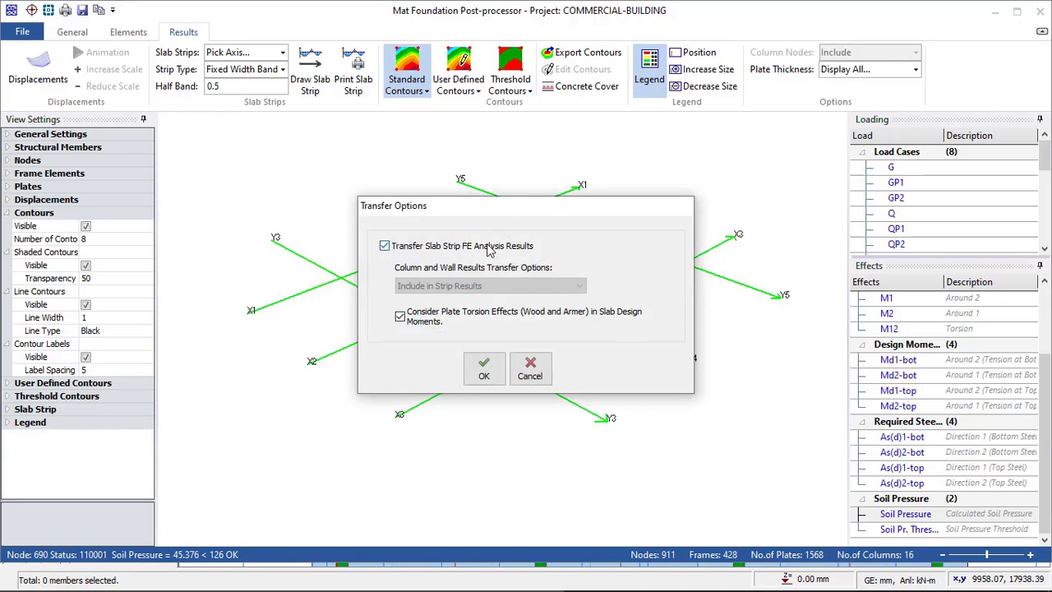
click(487, 376)
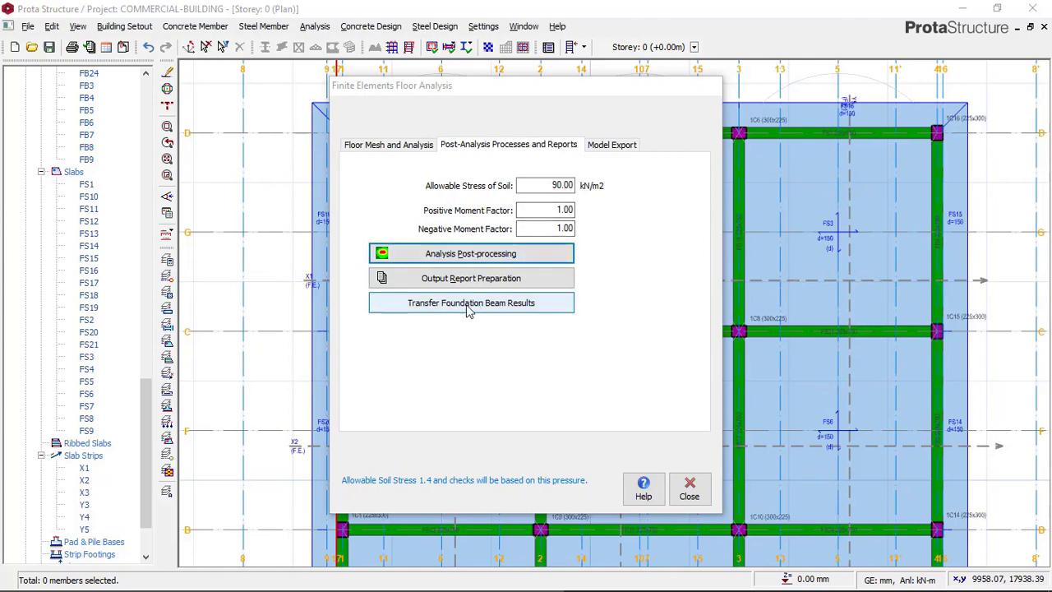
Transfer the foundation beam finite element results and close the floor analysis dialog
click(433, 306)
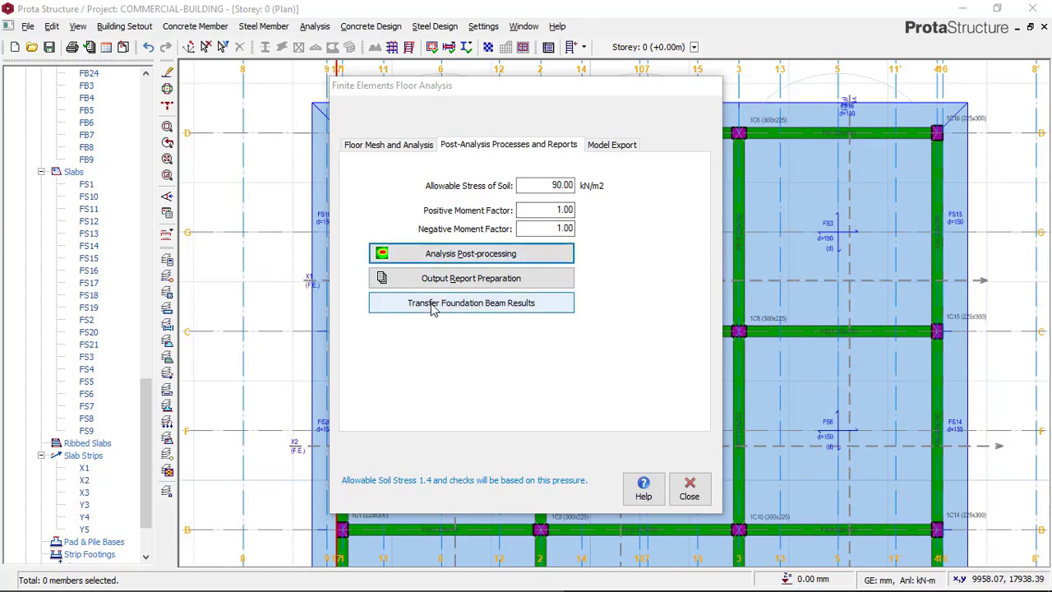
click(484, 306)
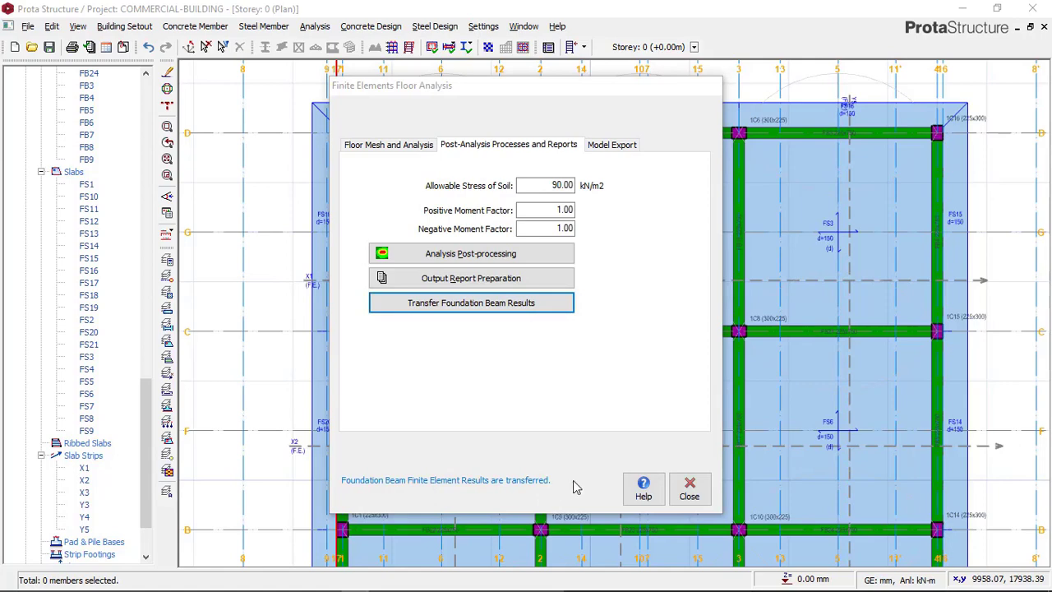
click(690, 493)
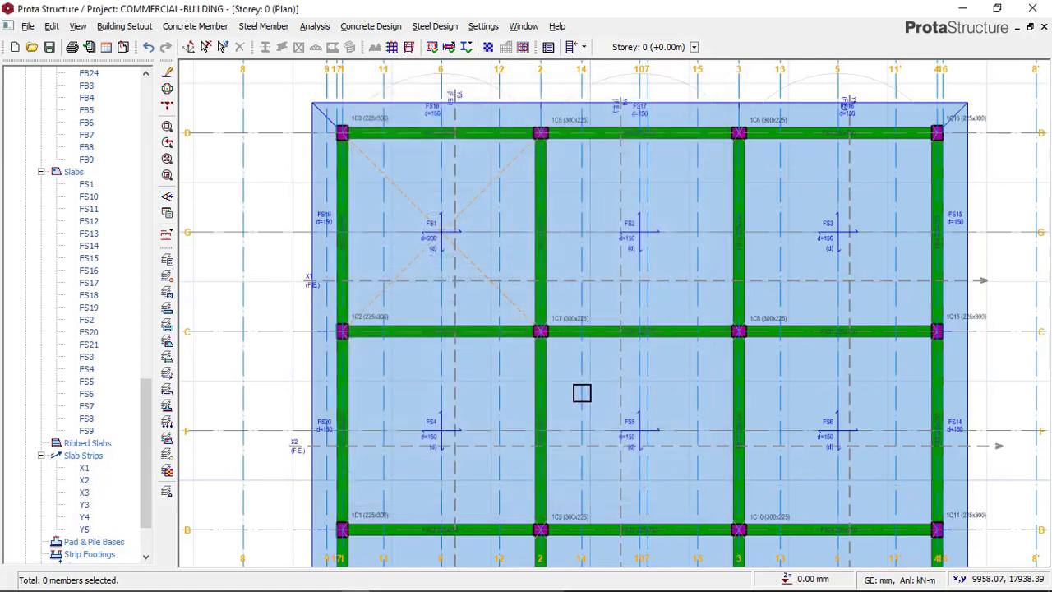
Regenerate the plan's steel bars with Arrange All Steel Bars > Update Steel Bars
scroll(462, 235, down, 1)
scroll(644, 214, down, 1)
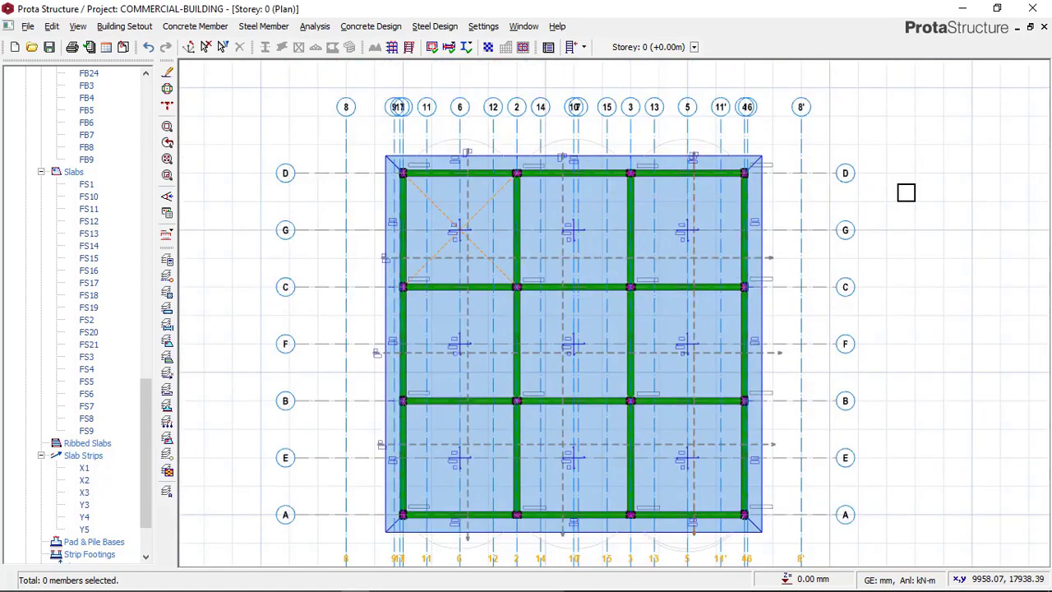
right_click(906, 194)
mouse_move(963, 231)
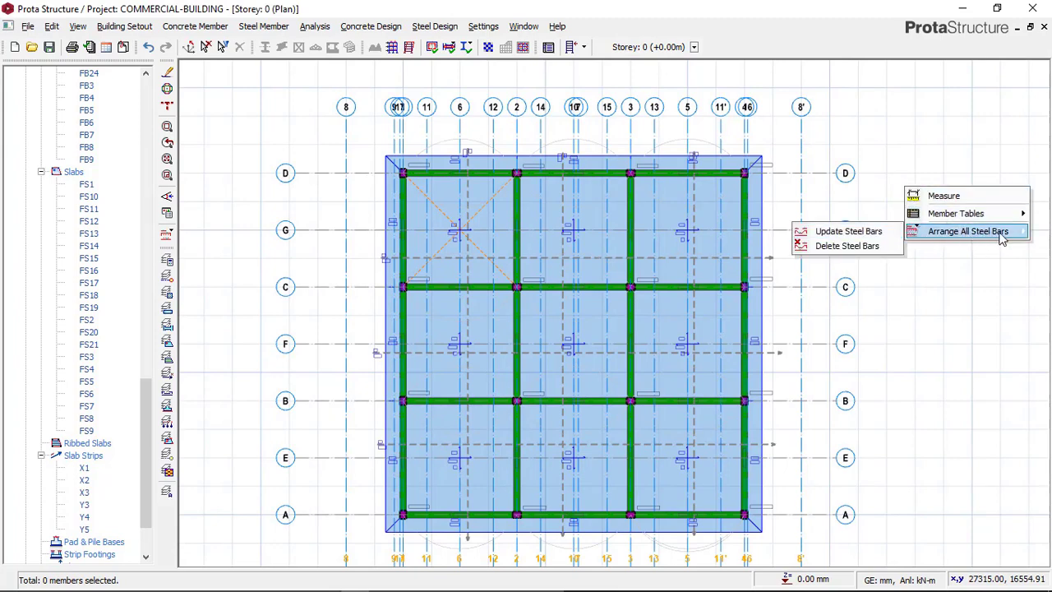
click(860, 233)
Pan and zoom across the storey 0 plan to inspect raft strip labels such as Y16-250
scroll(625, 357, up, 2)
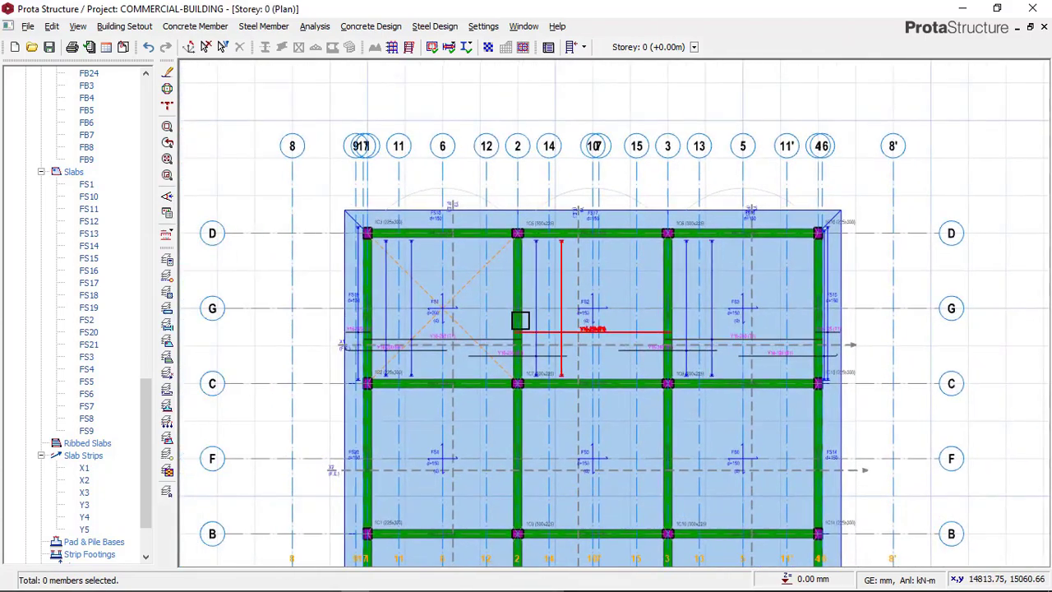
click(542, 304)
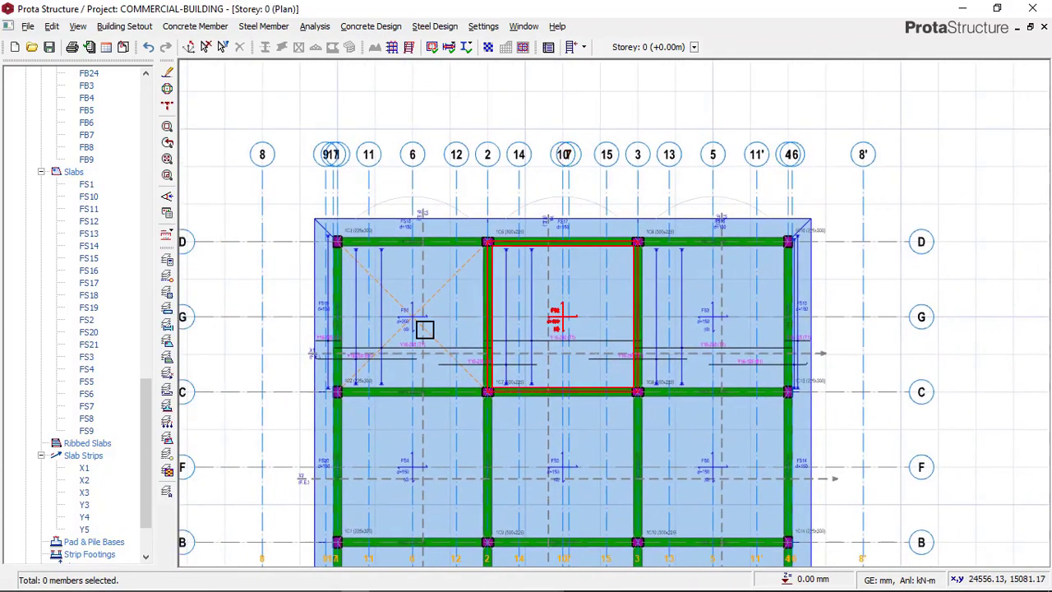
scroll(424, 330, up, 4)
middle_drag(406, 366, 469, 356)
scroll(469, 356, down, 2)
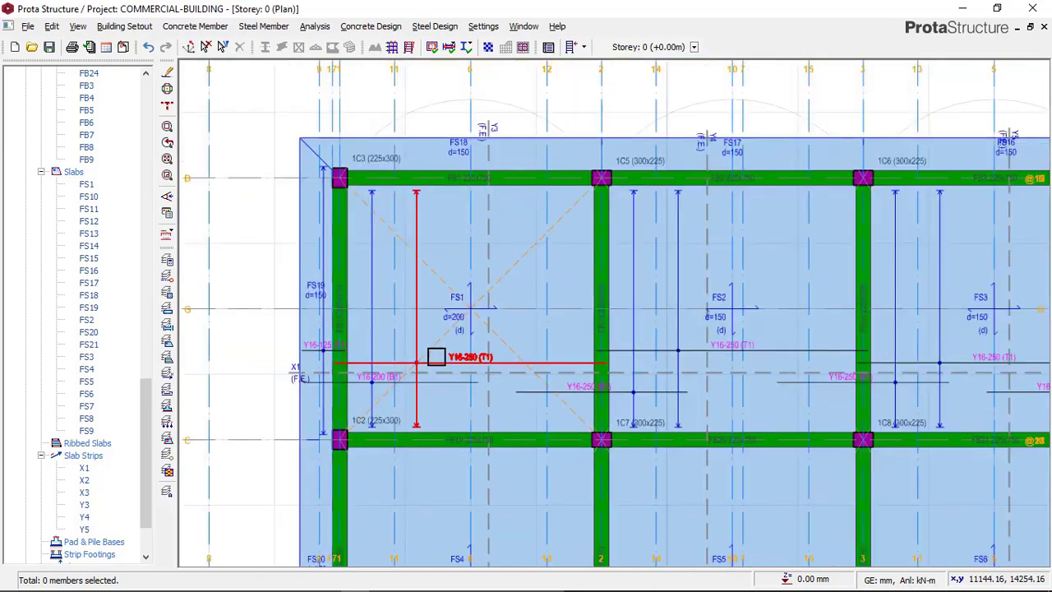
scroll(437, 356, down, 2)
middle_drag(608, 345, 521, 340)
scroll(521, 340, up, 2)
scroll(543, 329, down, 2)
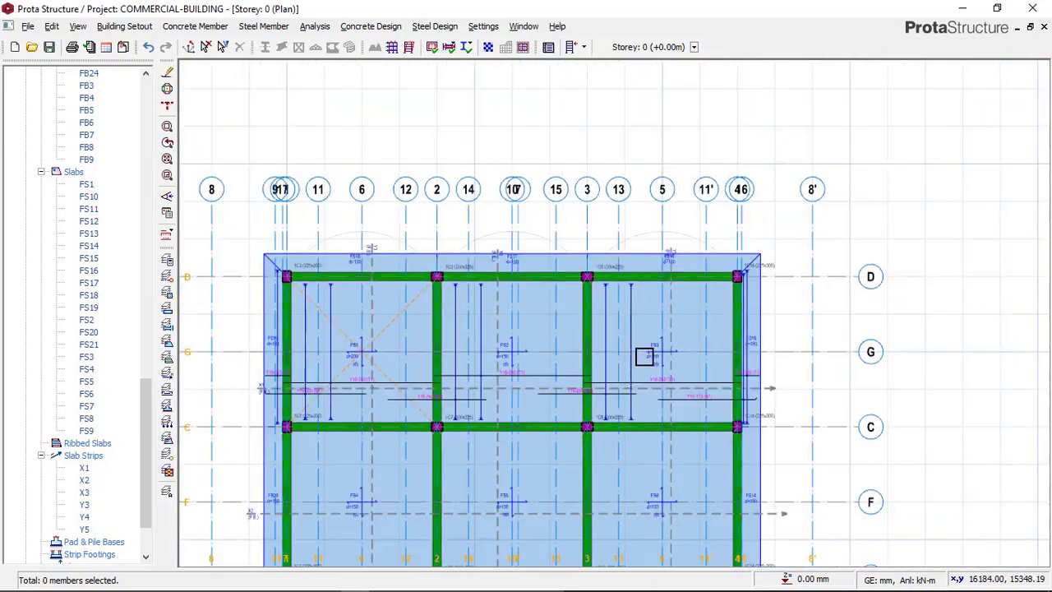
middle_drag(663, 356, 678, 359)
scroll(566, 258, down, 2)
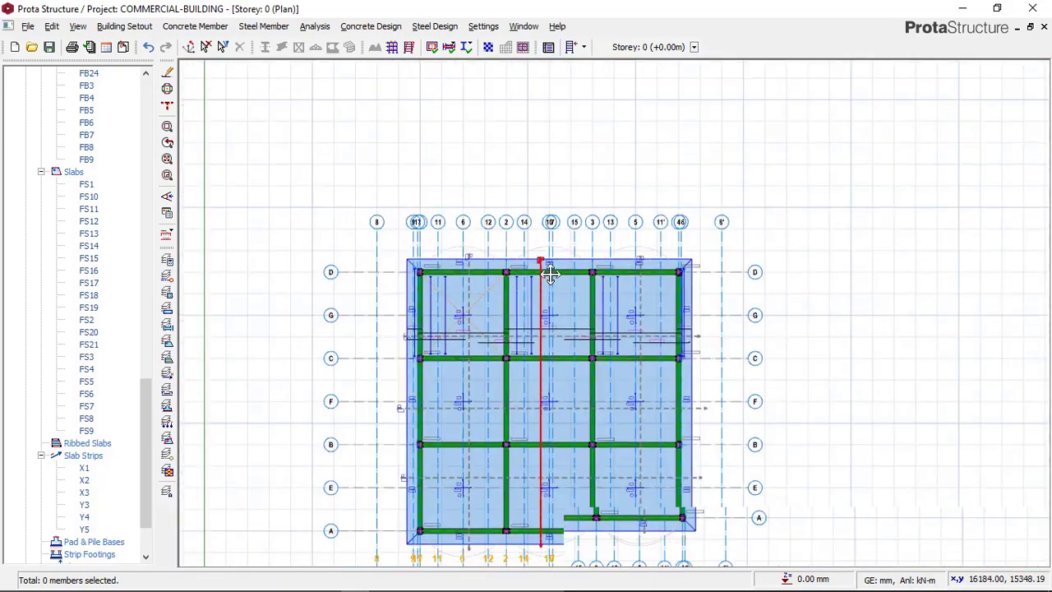
middle_drag(550, 275, 554, 253)
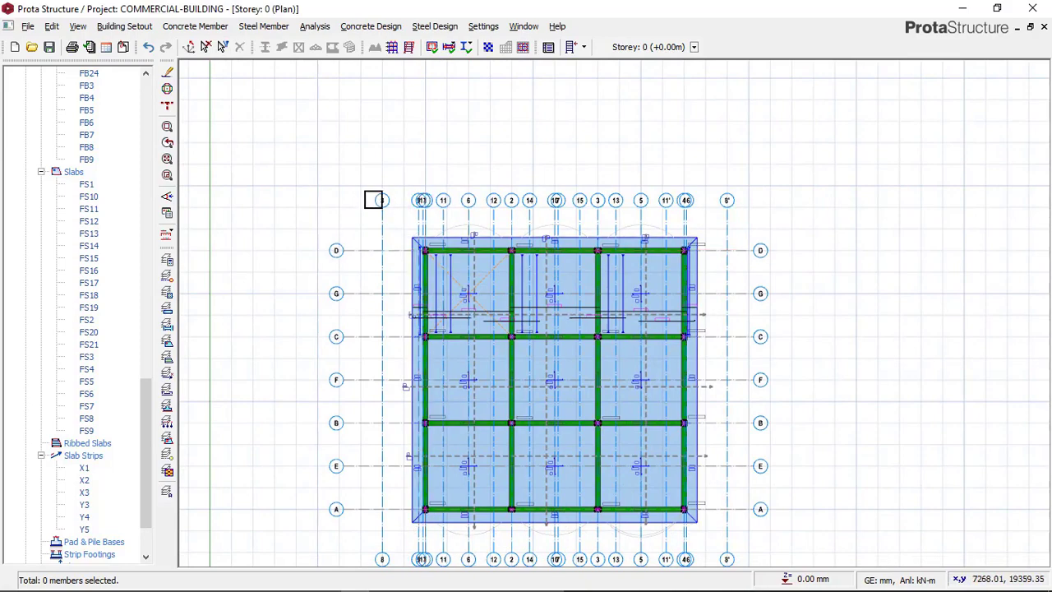
scroll(463, 258, up, 2)
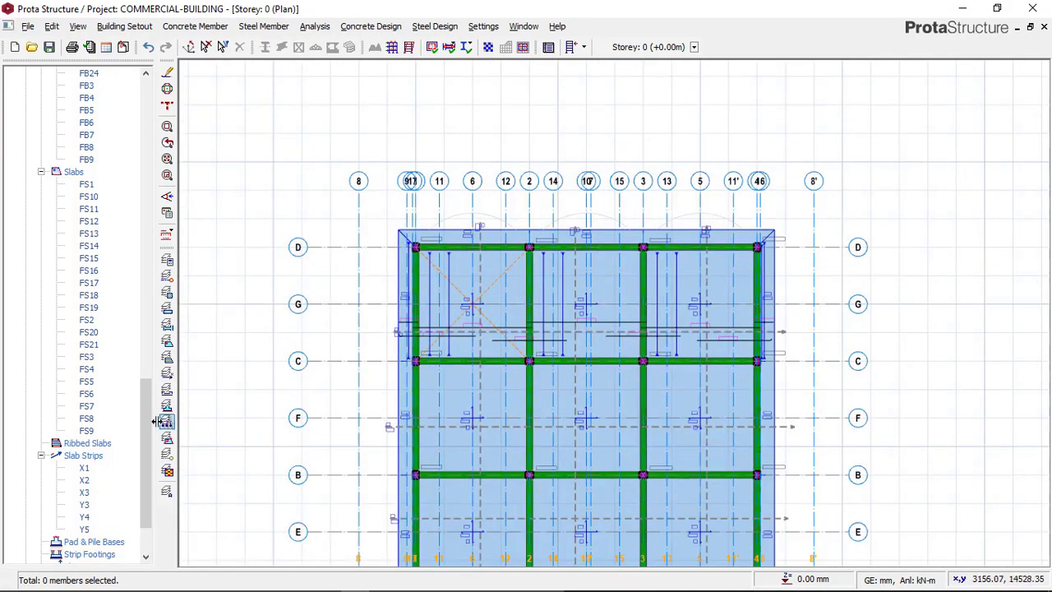
scroll(453, 256, up, 3)
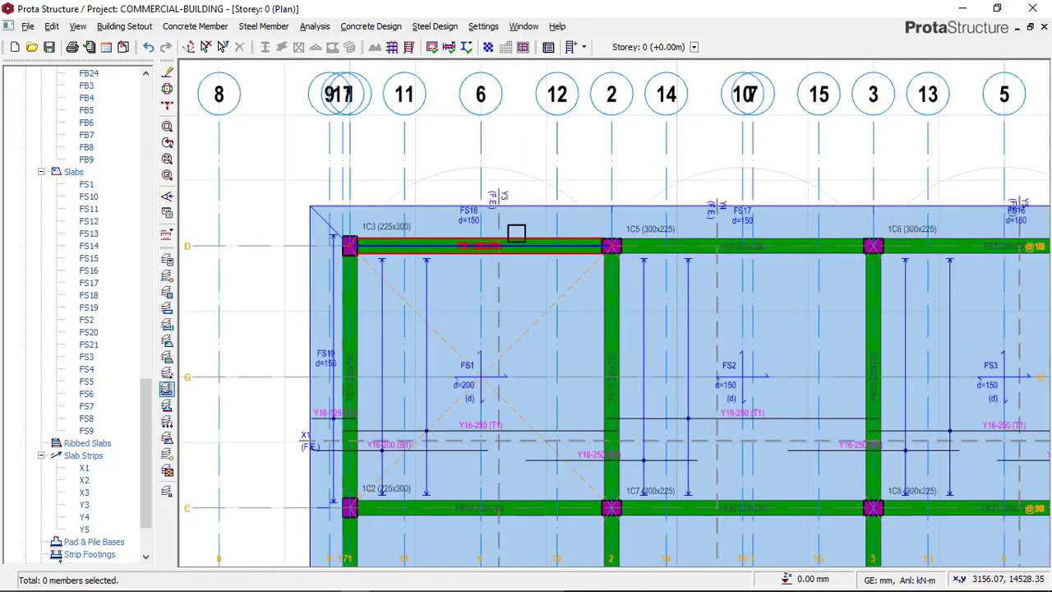
scroll(516, 234, down, 1)
scroll(668, 300, down, 1)
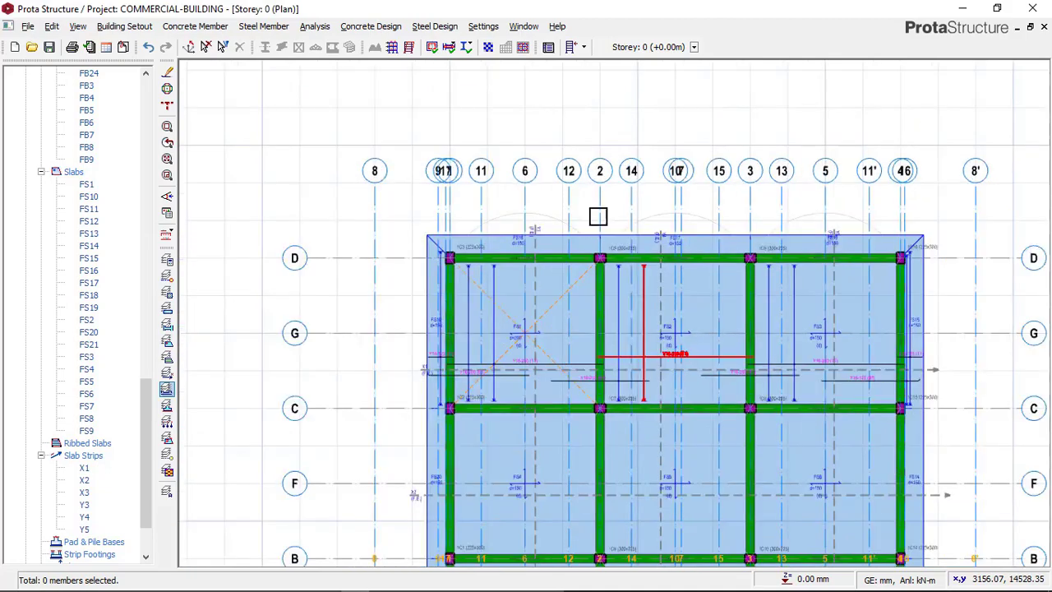
scroll(481, 270, up, 2)
scroll(486, 234, down, 1)
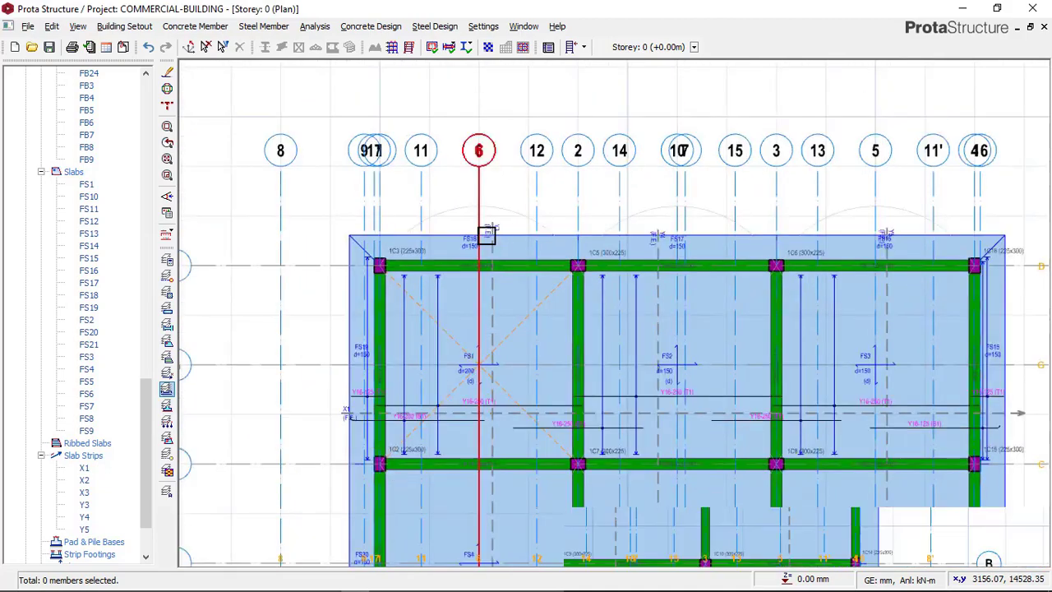
scroll(487, 234, down, 1)
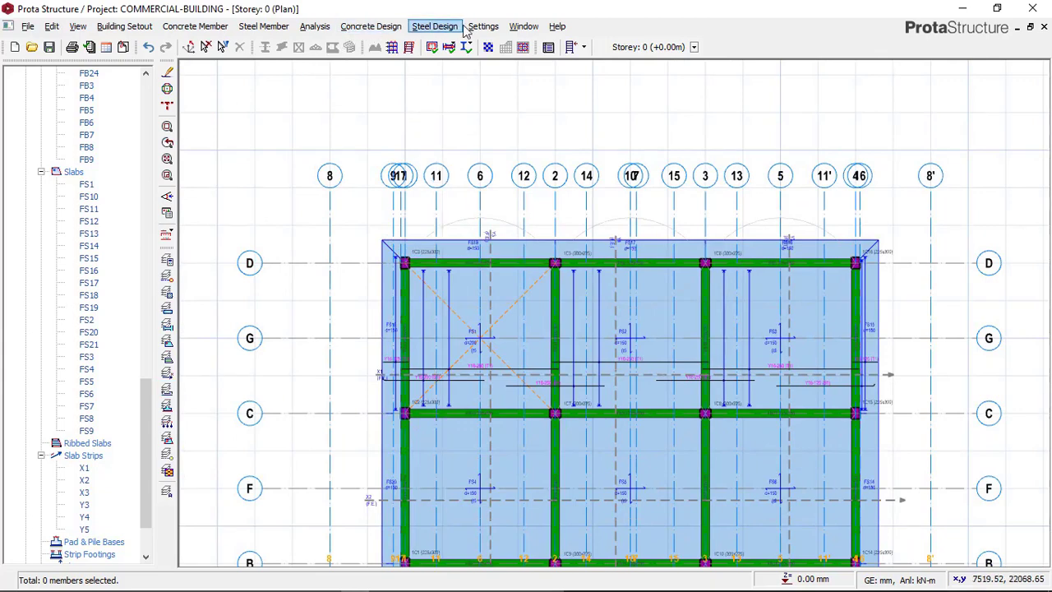
Open Concrete Design > Beam Reinforcement Design > Foundation Beams to list the 8 axes
click(359, 31)
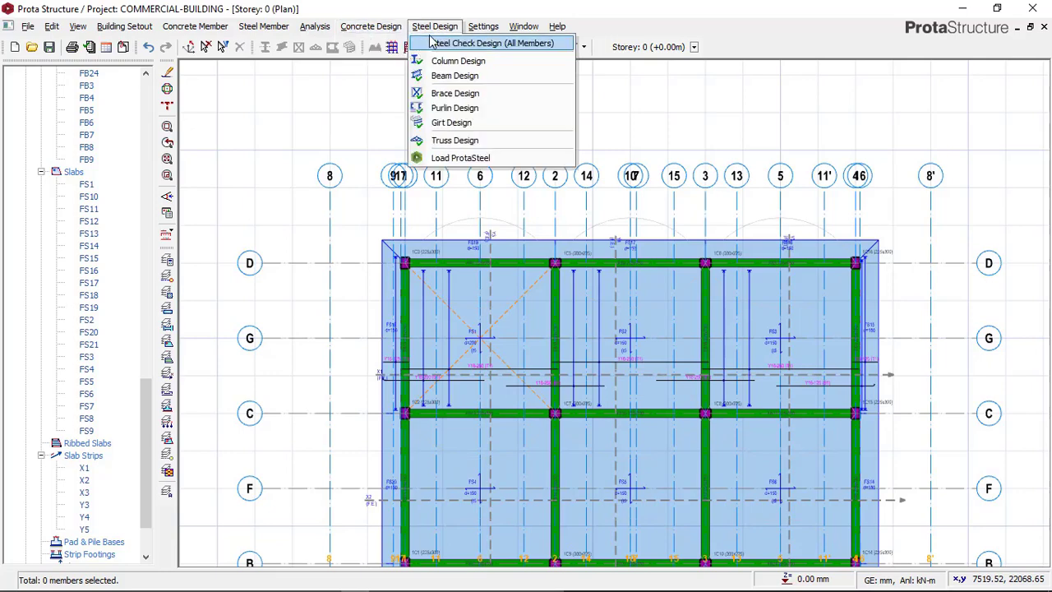
mouse_move(383, 60)
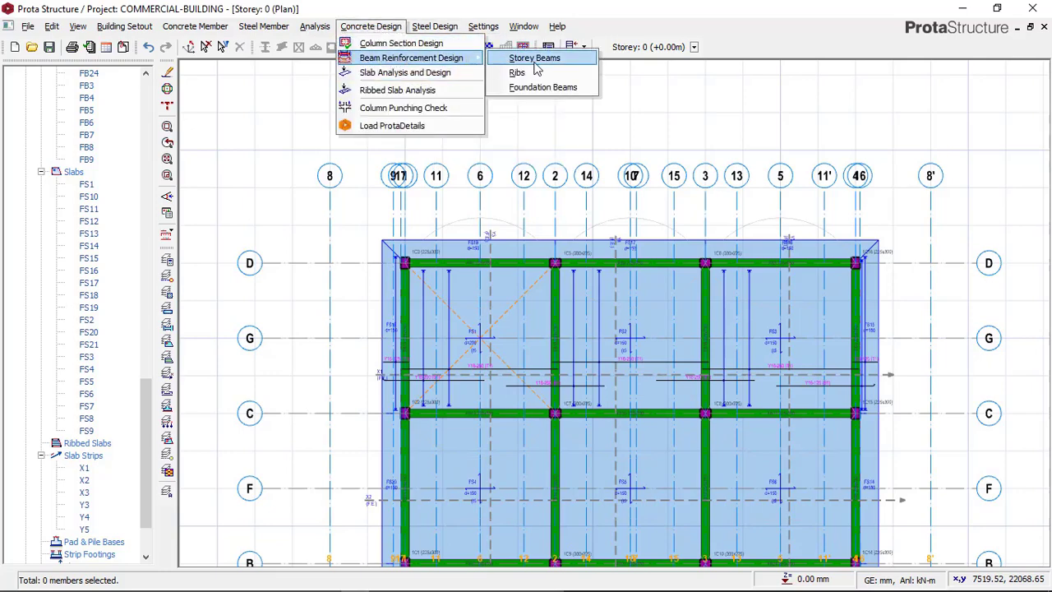
click(534, 89)
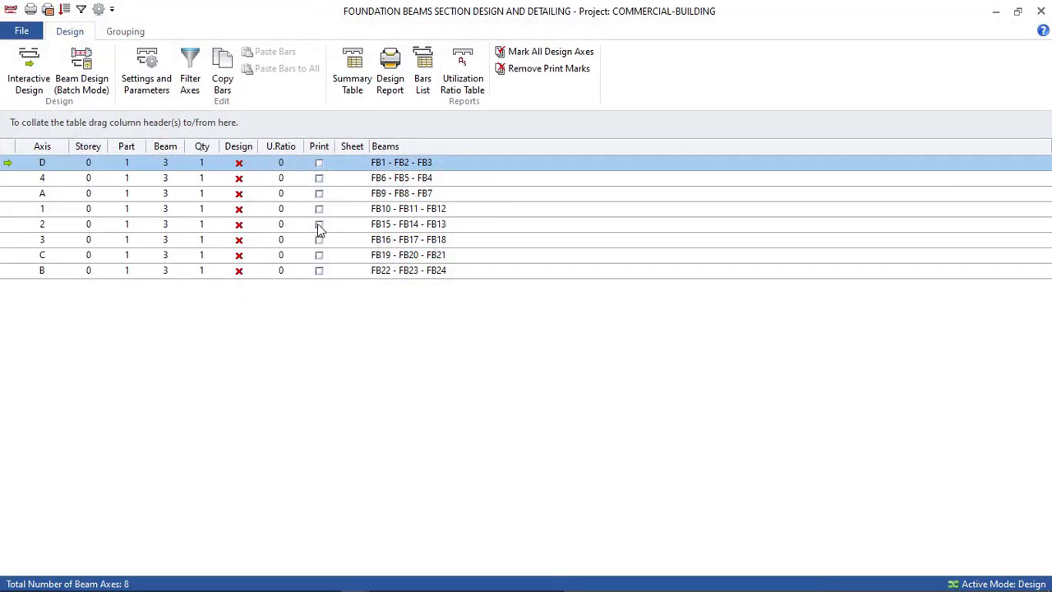
Set foundation beam covers to 35 top, 50 bottom and 35 side
click(165, 92)
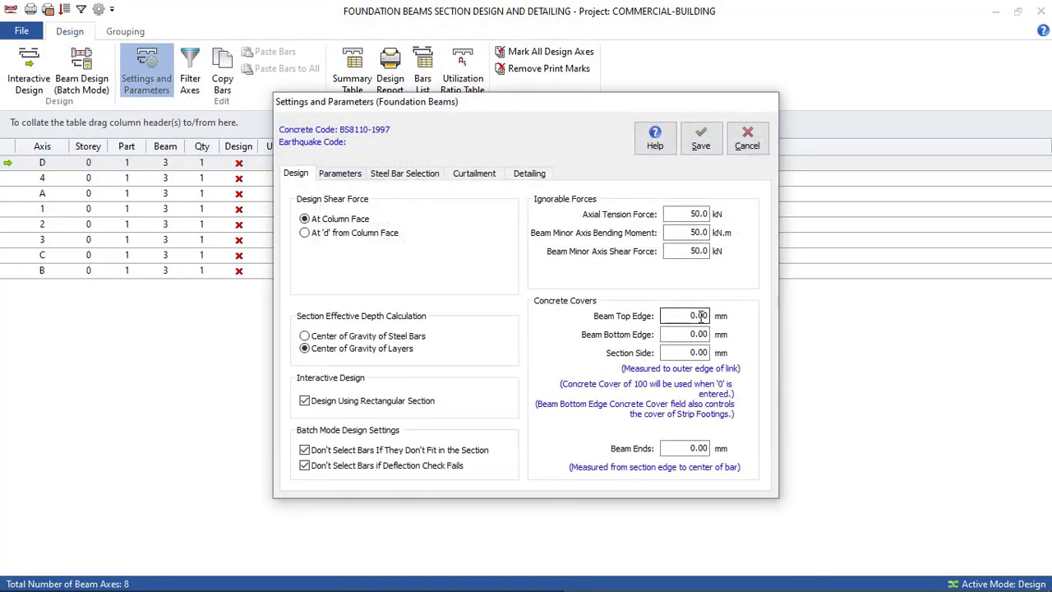
click(681, 318)
text(35)
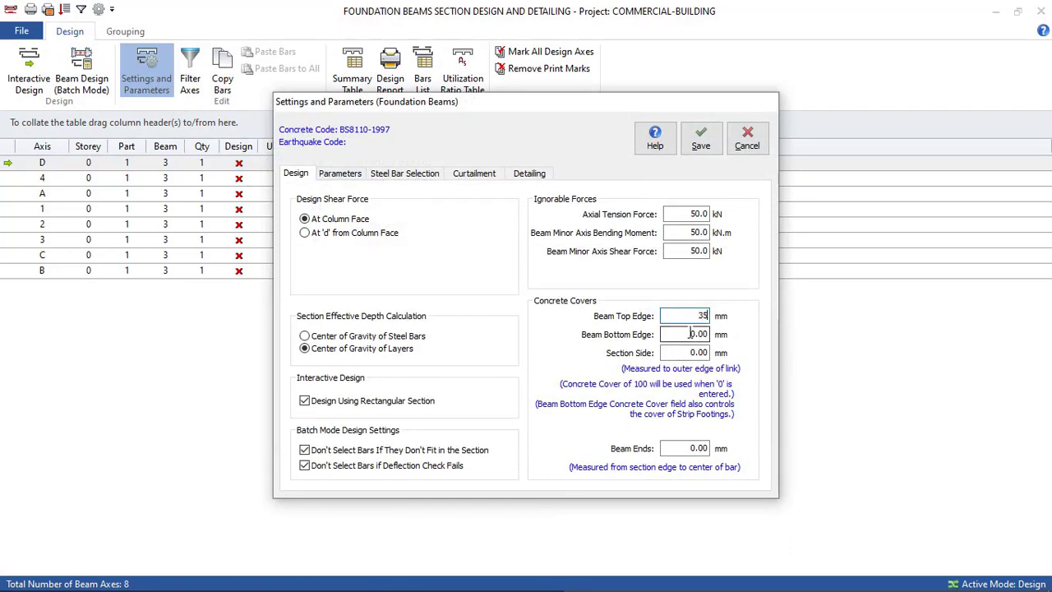
key(Tab)
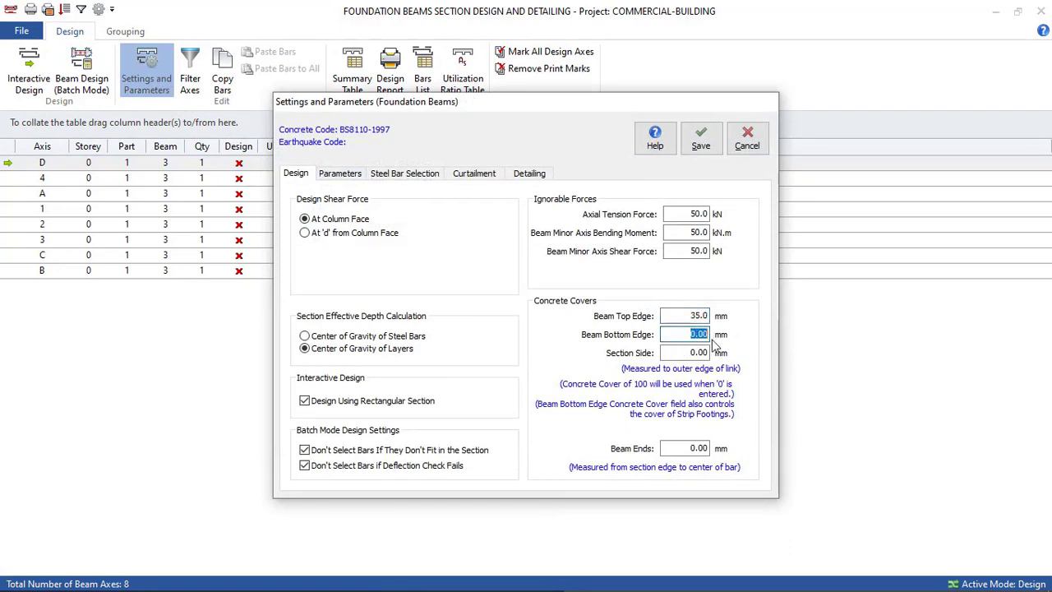
text(50)
key(Tab)
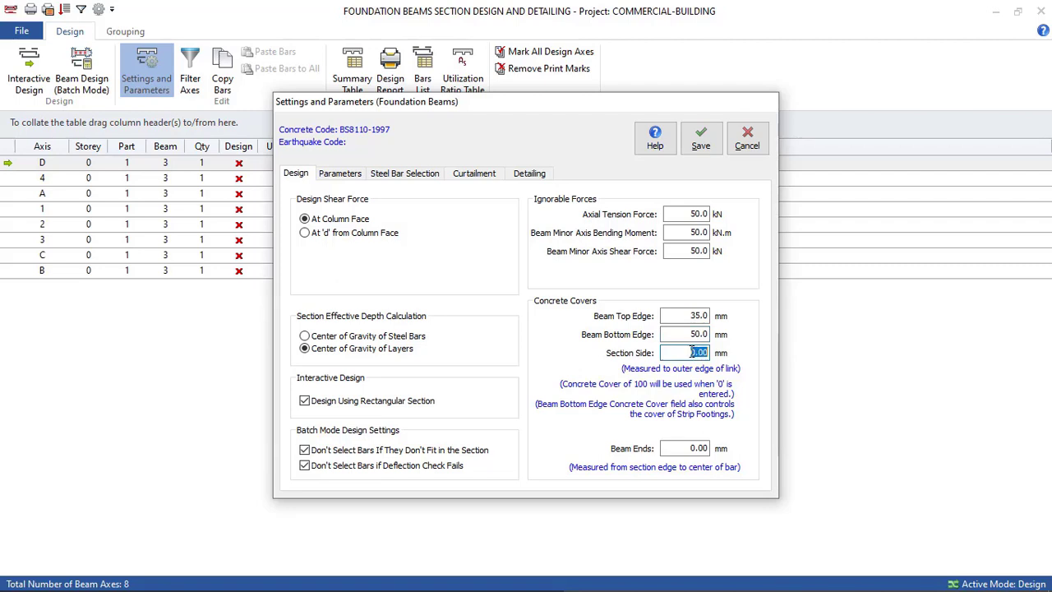
text(35)
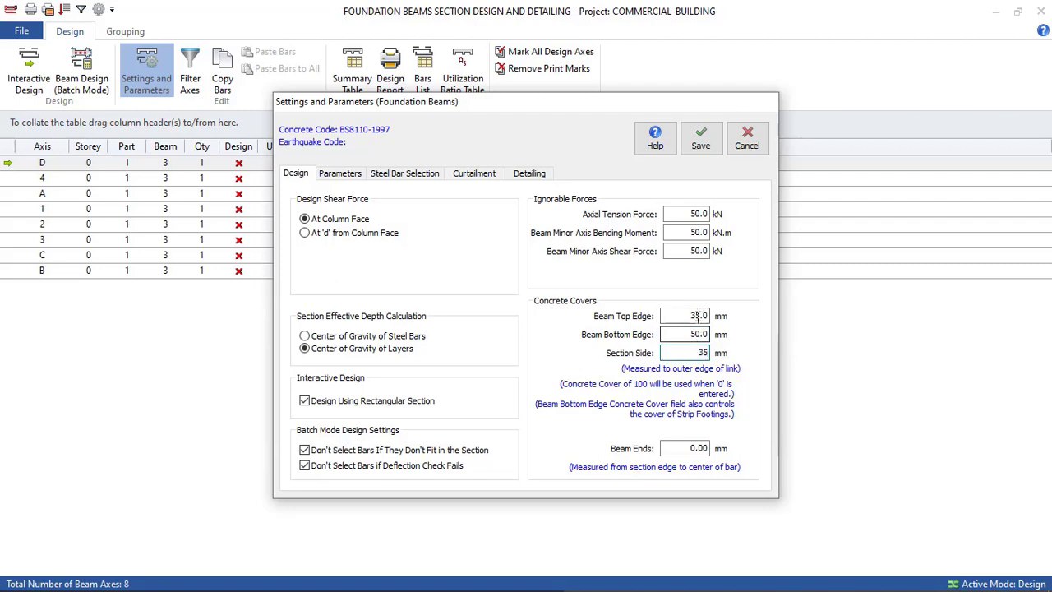
Set maximum foundation steel Y20 and maximum link Y10, then save for all beams
click(338, 174)
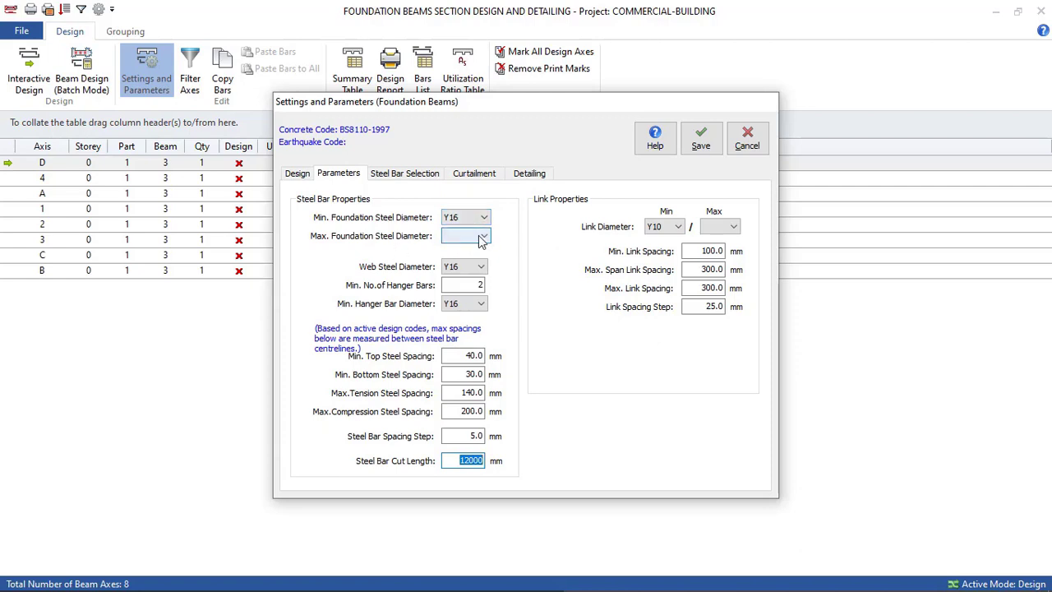
click(483, 237)
click(460, 262)
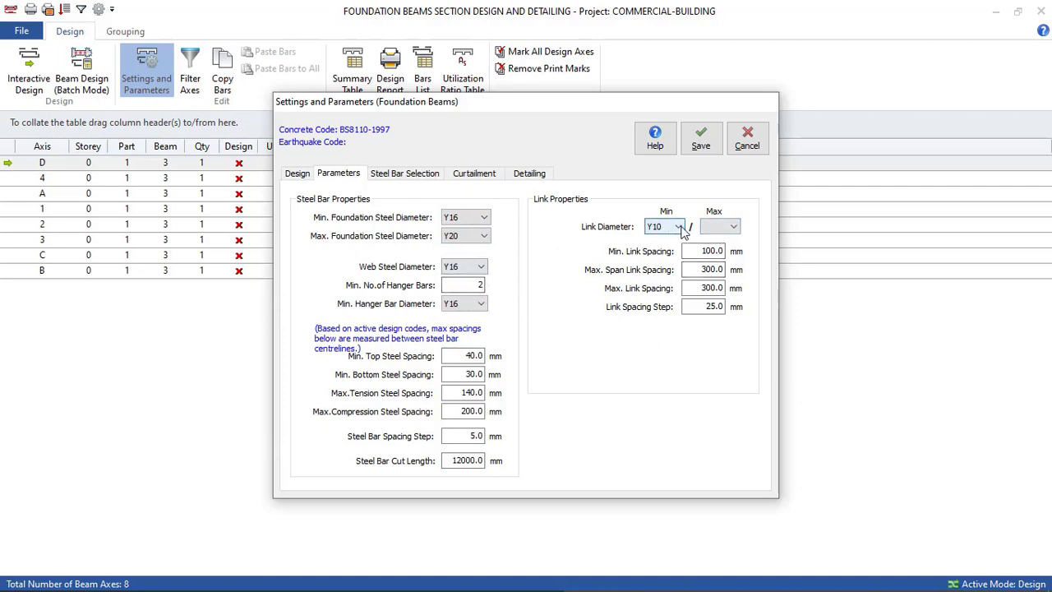
click(713, 227)
click(712, 242)
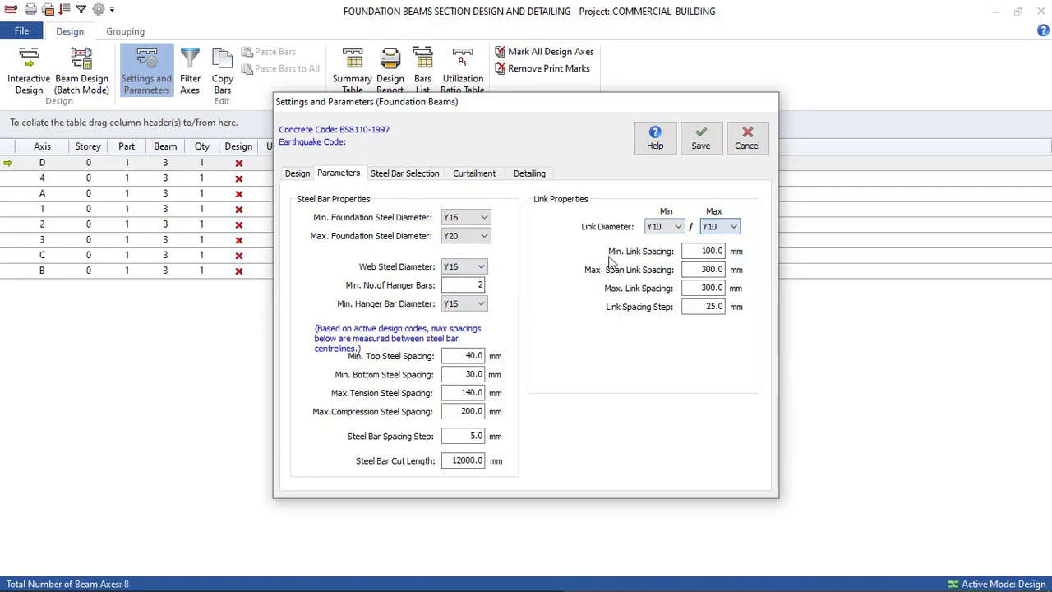
click(700, 142)
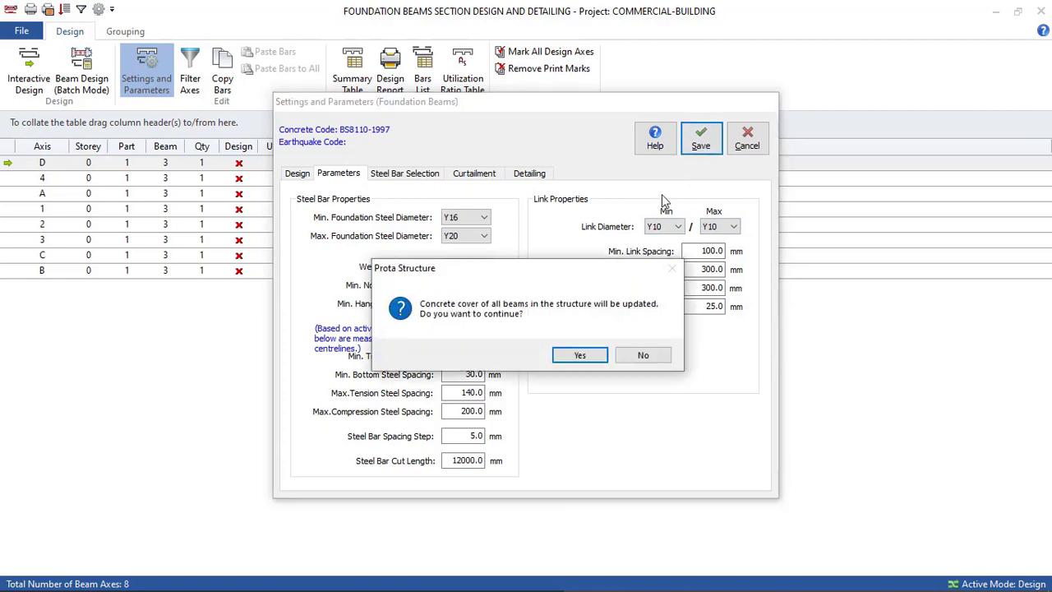
click(585, 355)
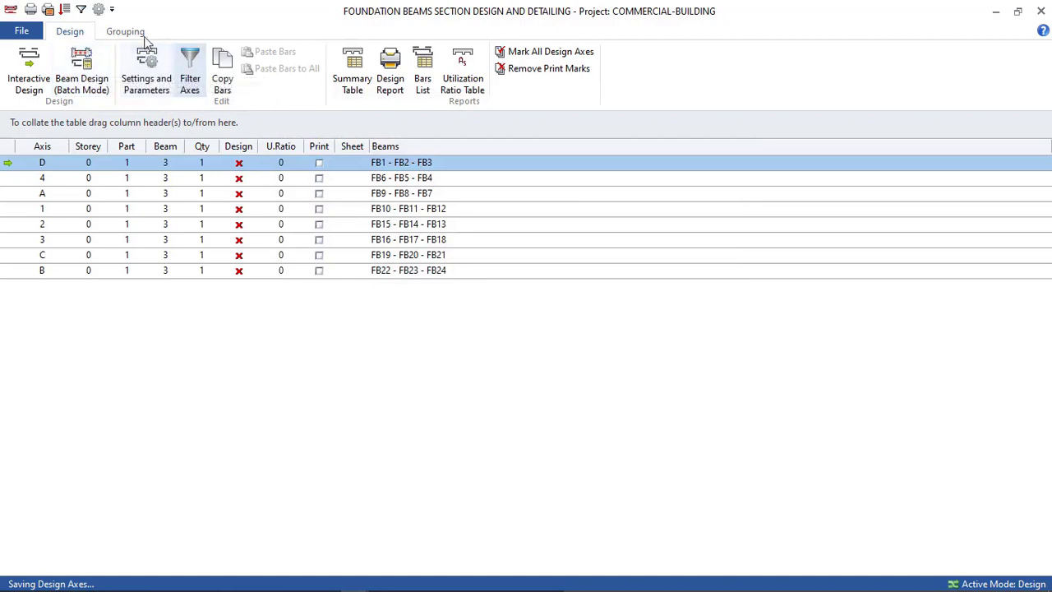
Batch-design all axes with 'Check Steel (Select New Steel When Previous Bars are Insufficient)'
click(84, 84)
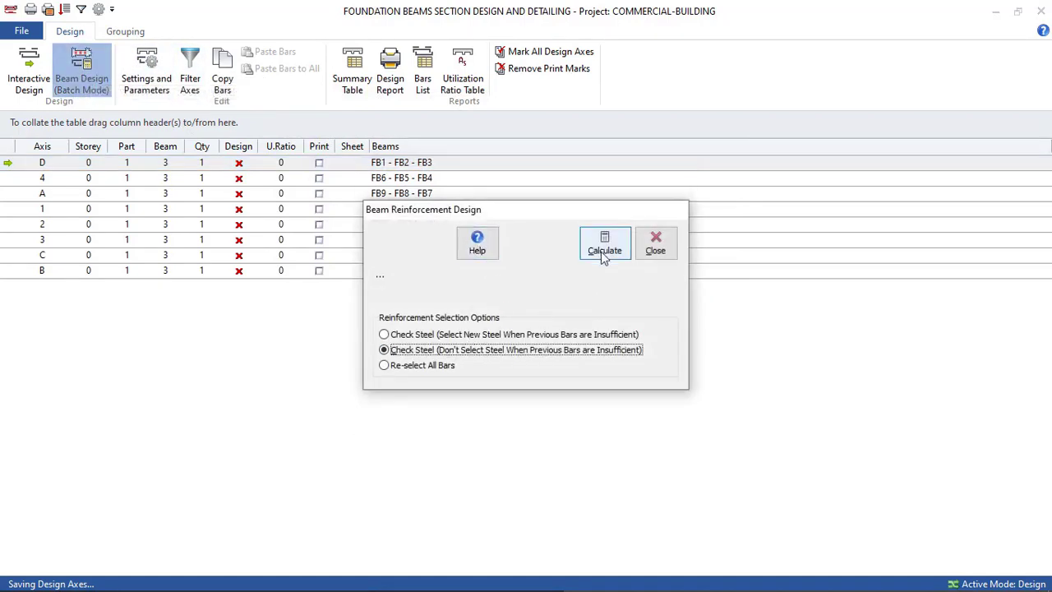
click(406, 339)
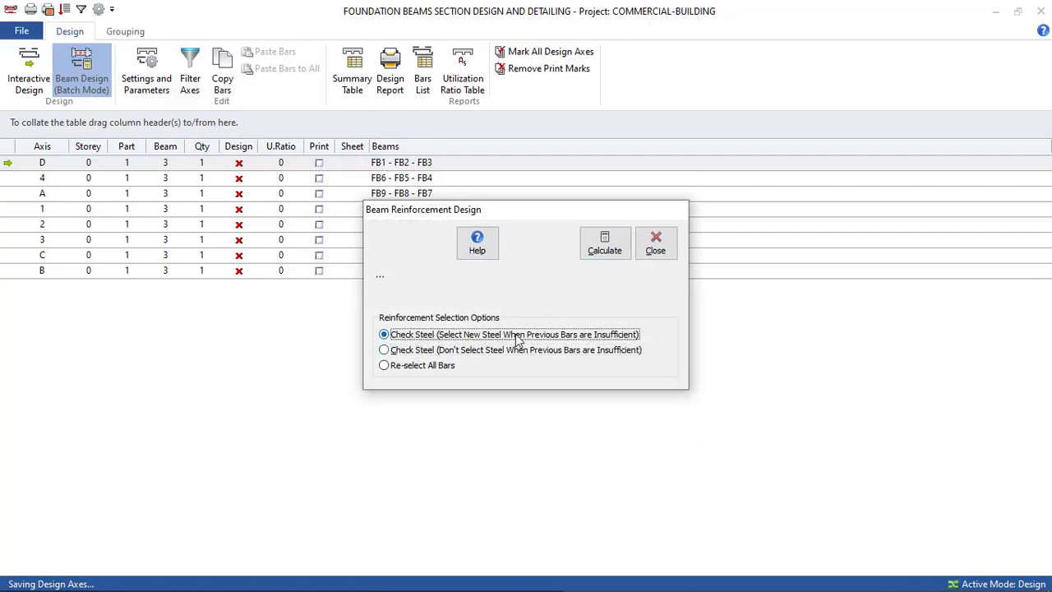
click(610, 251)
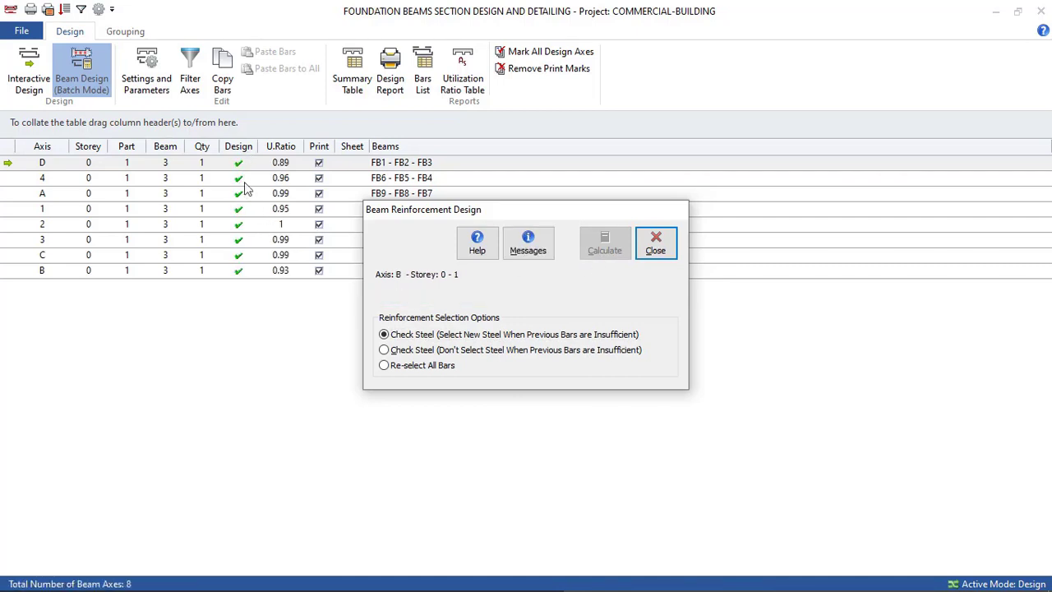
click(662, 252)
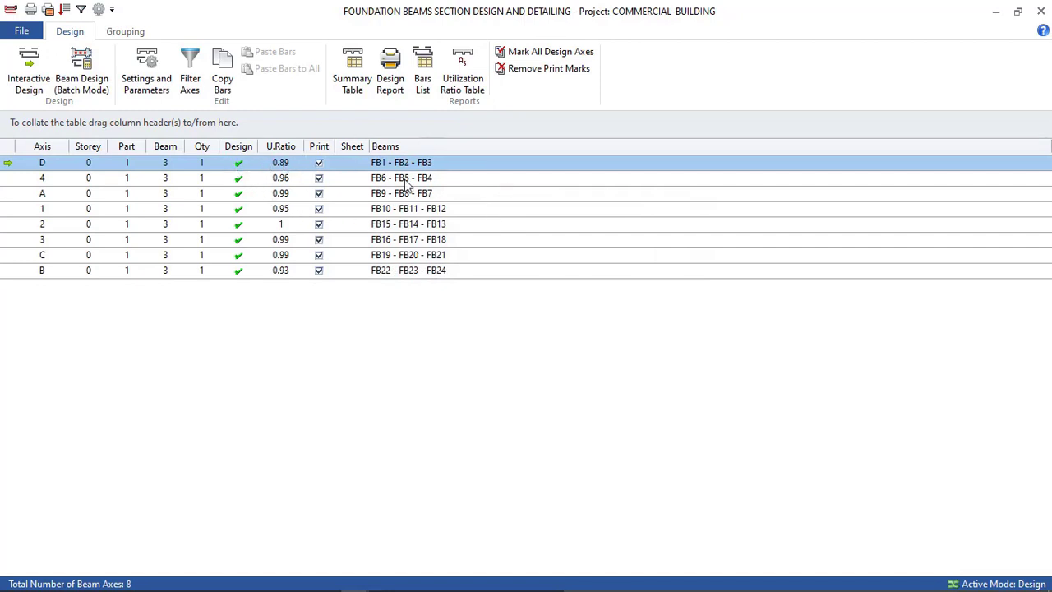
Open Axis D and raise span 1's bottom bar and all three top bars to 3Y16
double_click(236, 162)
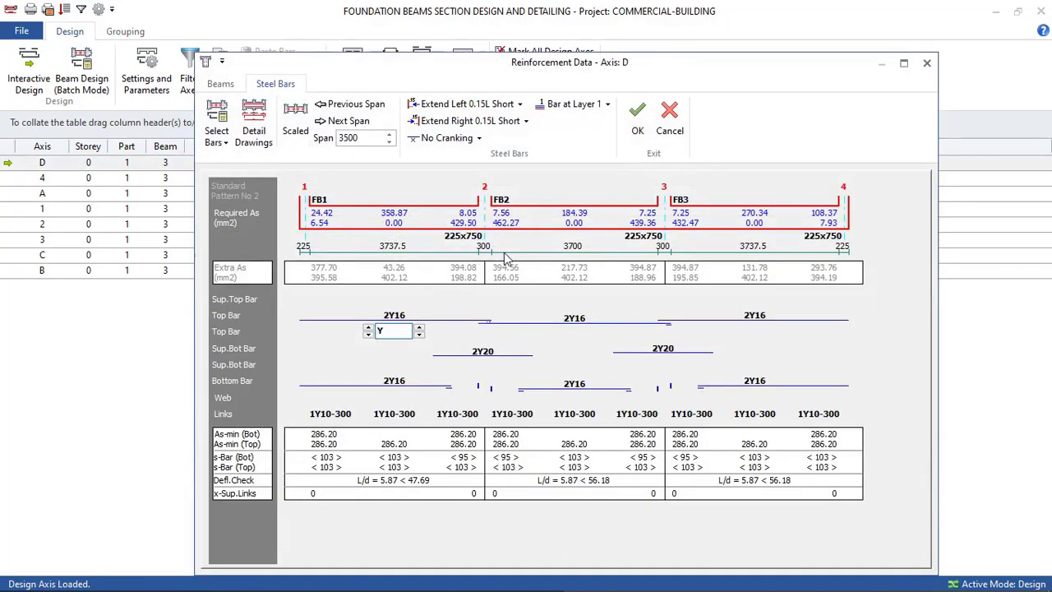
click(390, 320)
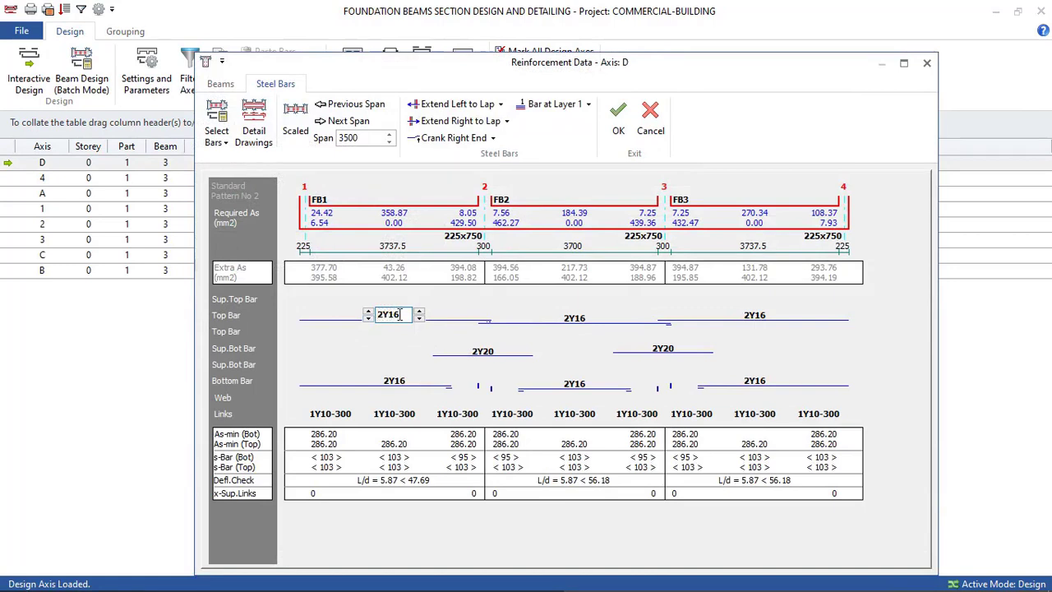
click(395, 382)
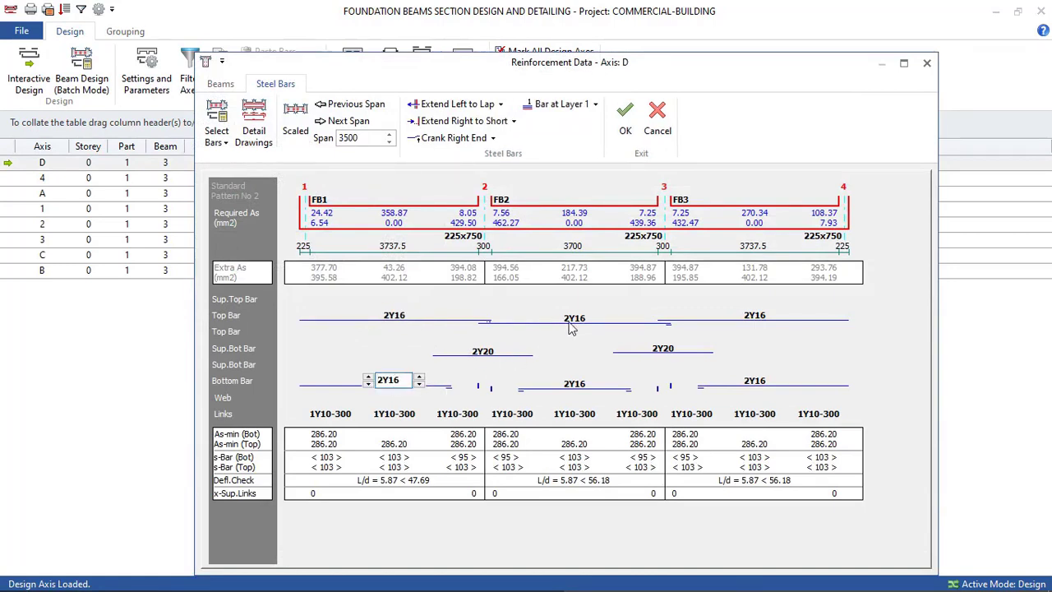
click(368, 376)
click(398, 316)
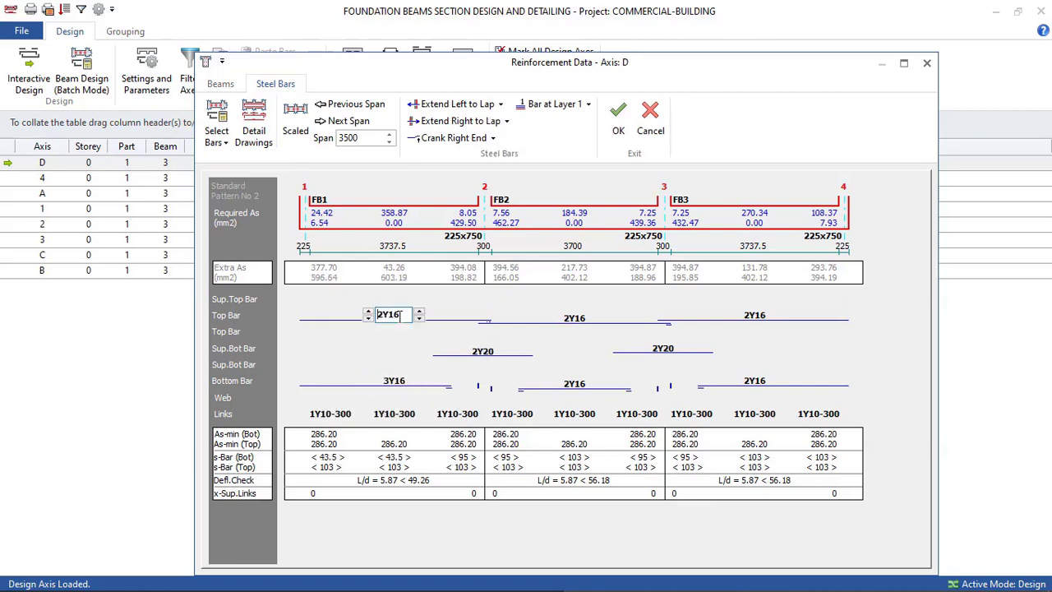
click(368, 312)
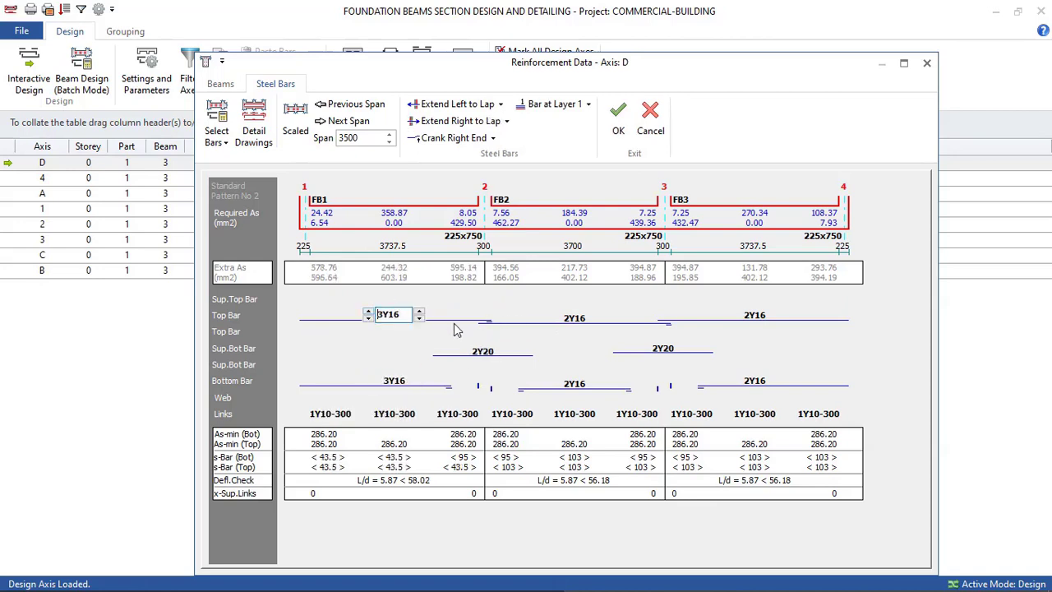
click(574, 320)
click(548, 314)
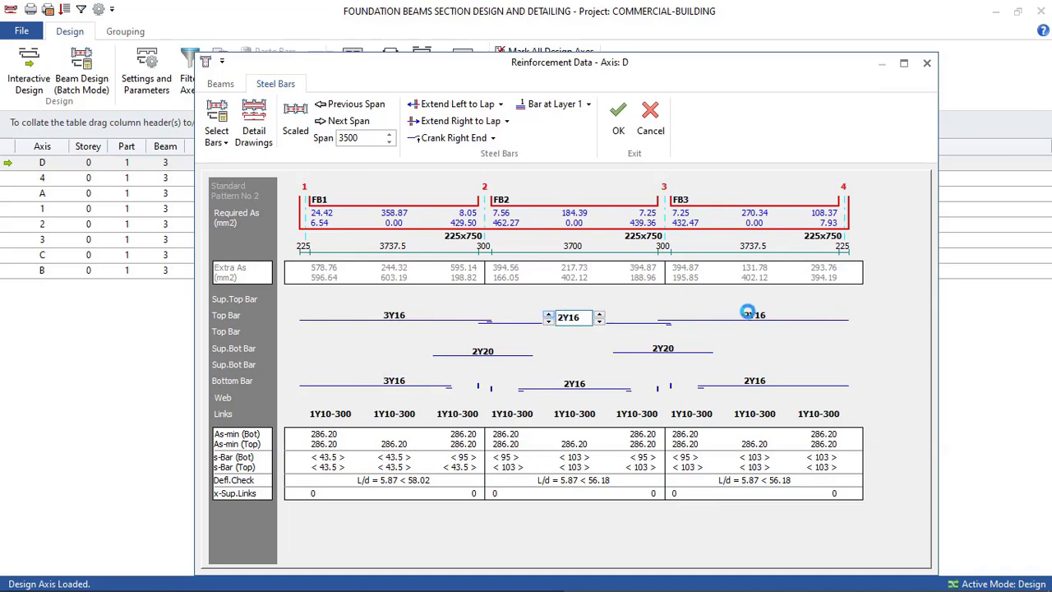
click(750, 315)
click(728, 312)
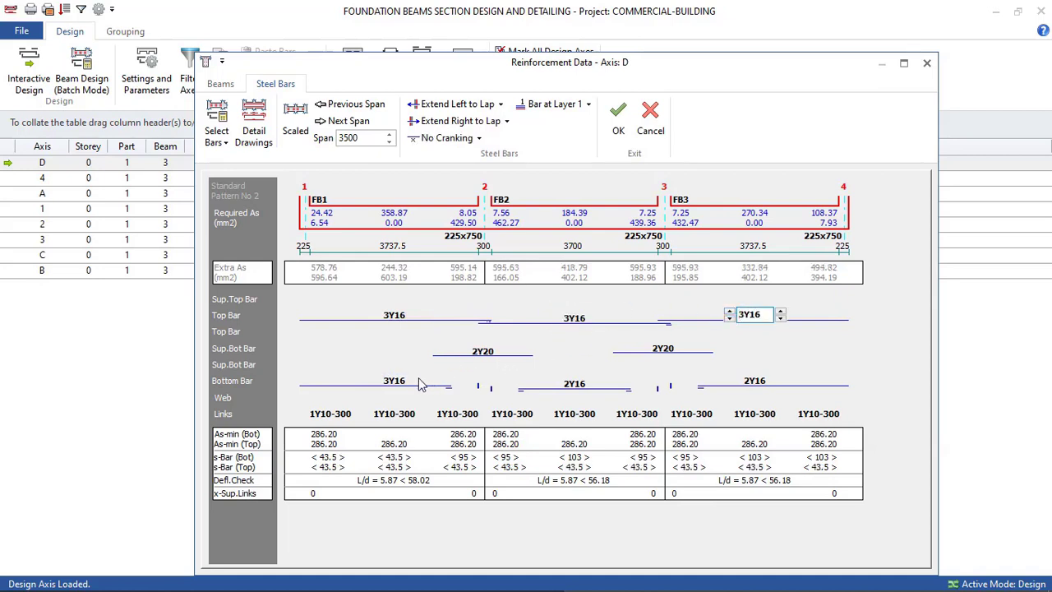
Raise spans 2 and 3 bottom bars to 3Y16 and delete the 2Y20 support bar
click(389, 380)
click(574, 384)
click(547, 378)
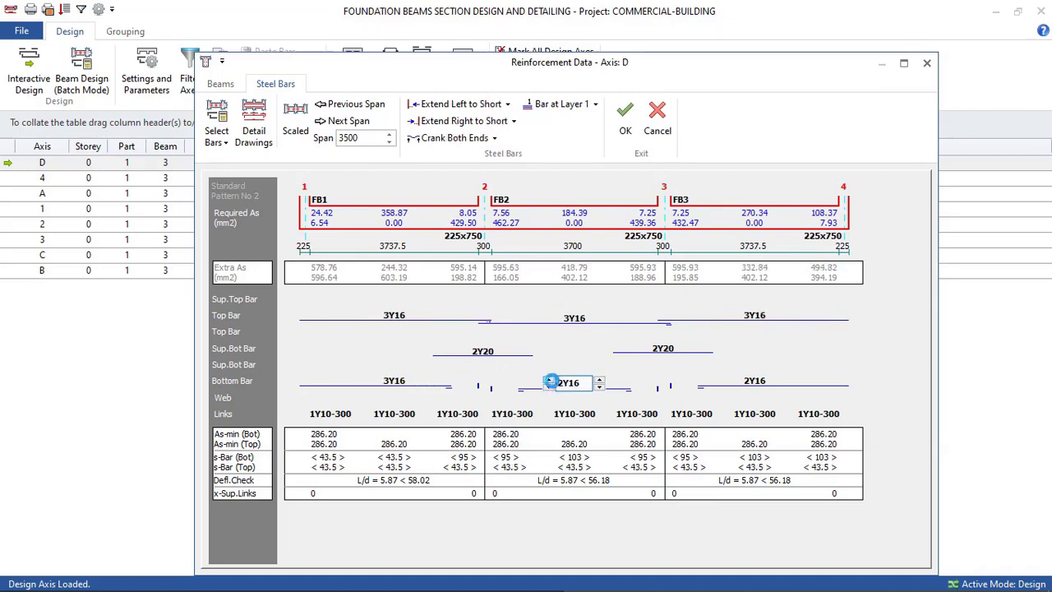
click(754, 380)
click(729, 379)
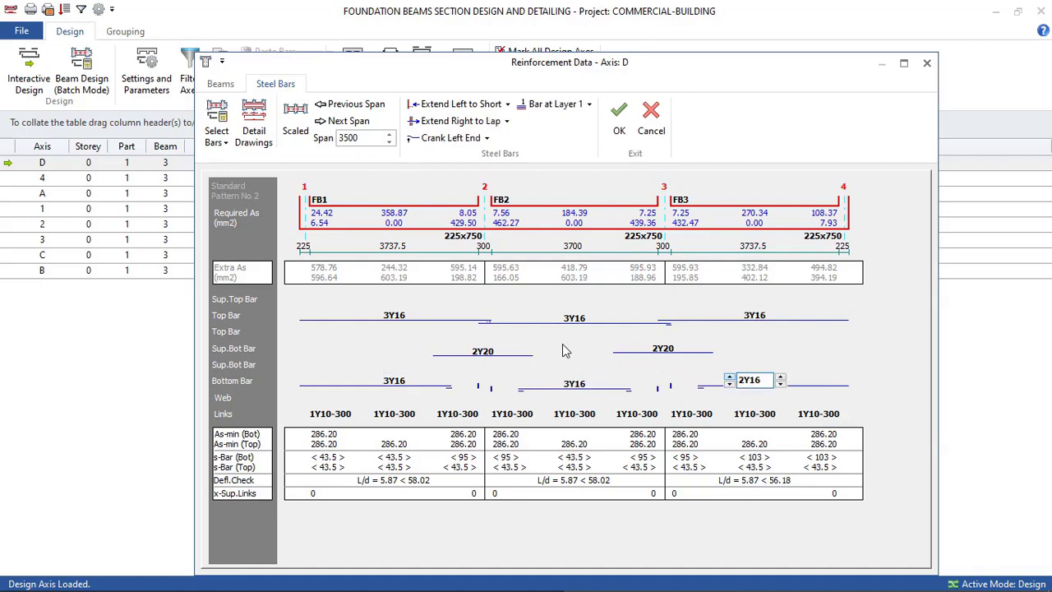
click(483, 350)
click(509, 352)
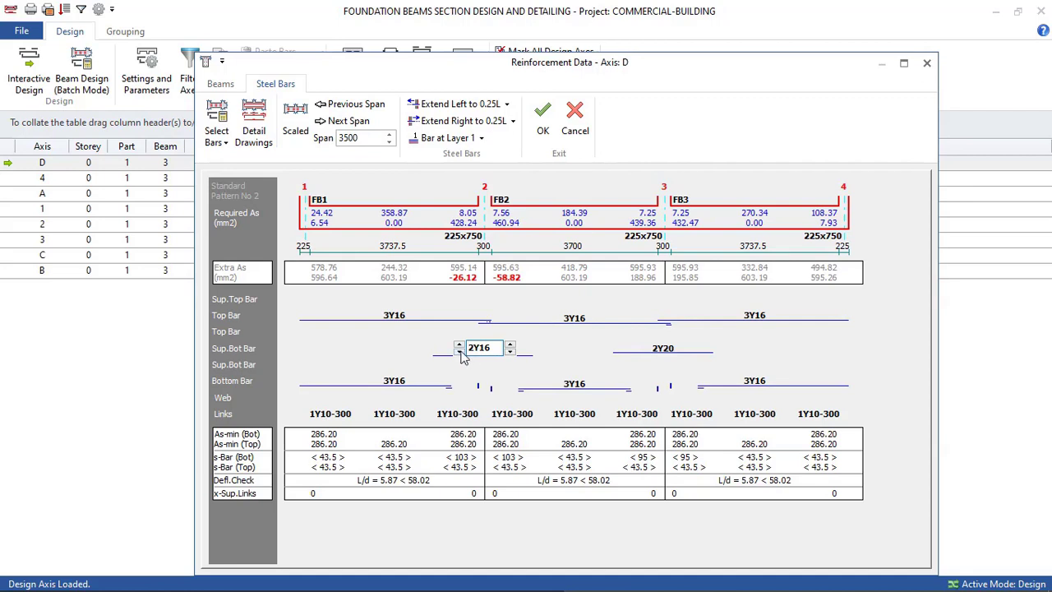
click(458, 351)
click(458, 351)
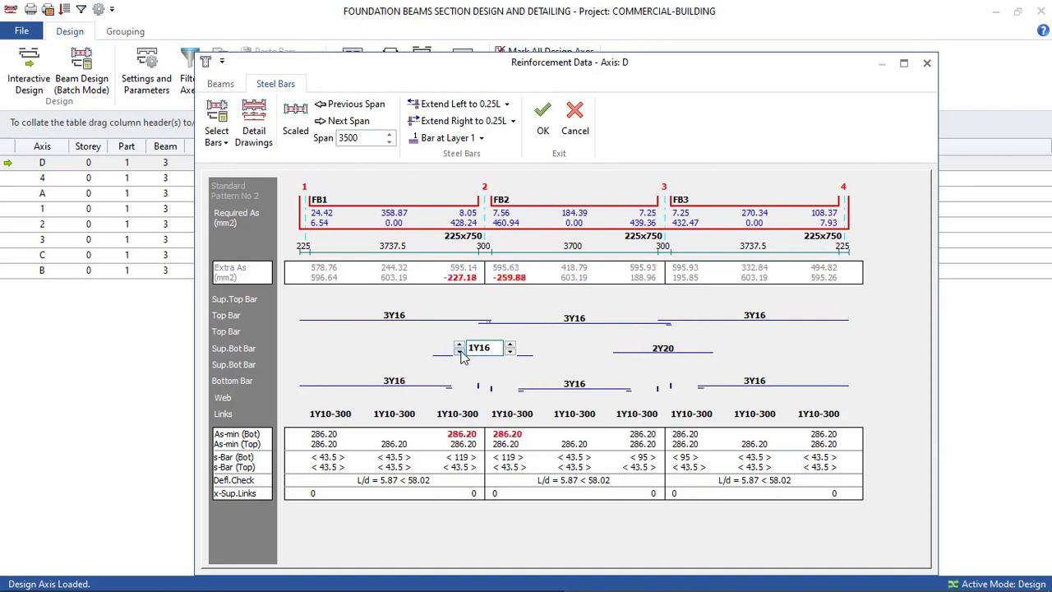
Lap span 1's bottom bar right and span 2's both ends, keeping 3Y16
click(402, 388)
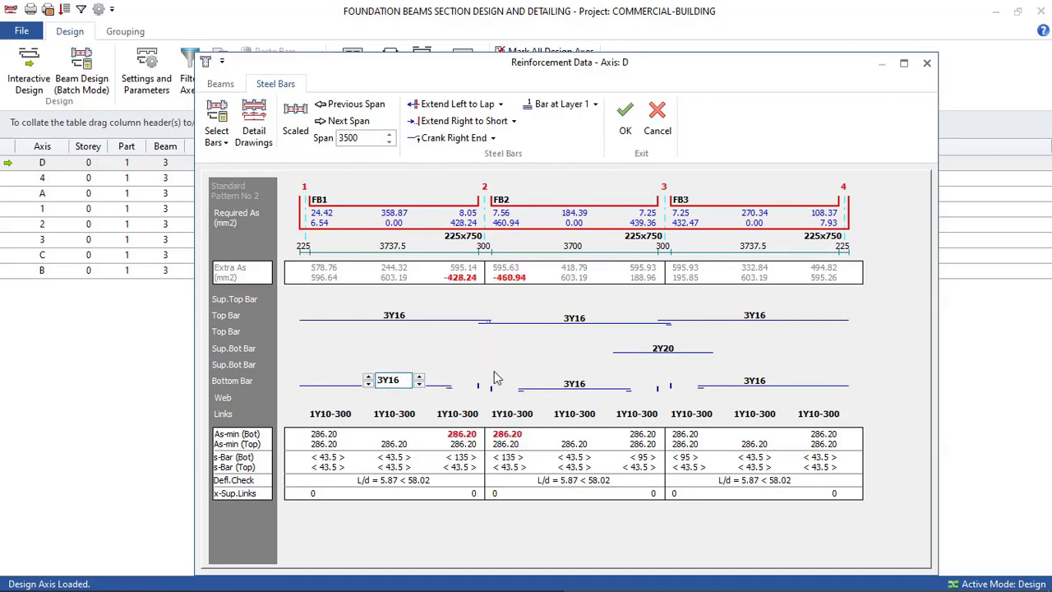
click(515, 122)
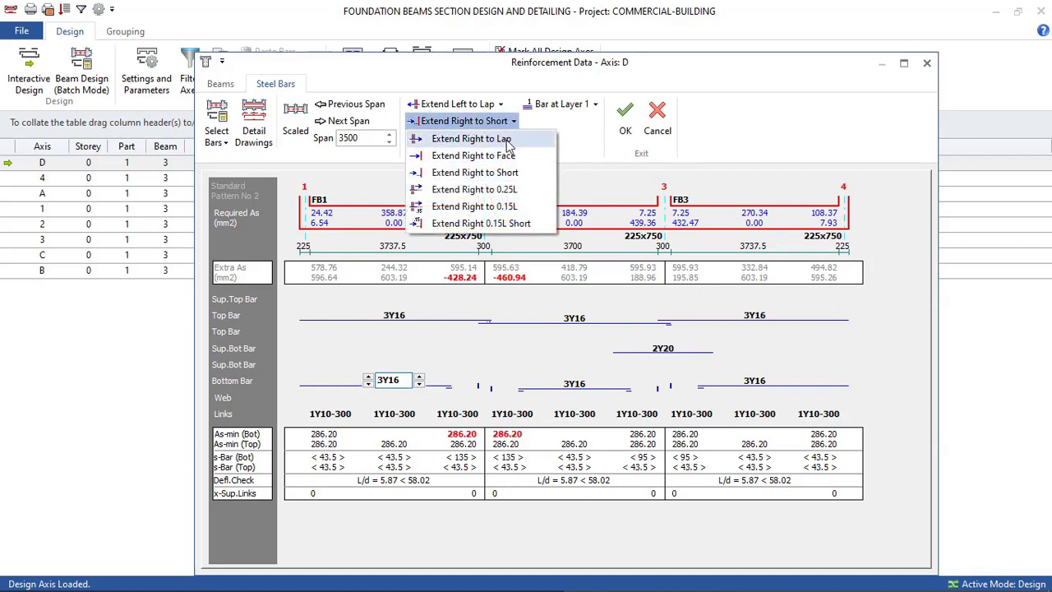
click(469, 138)
click(575, 384)
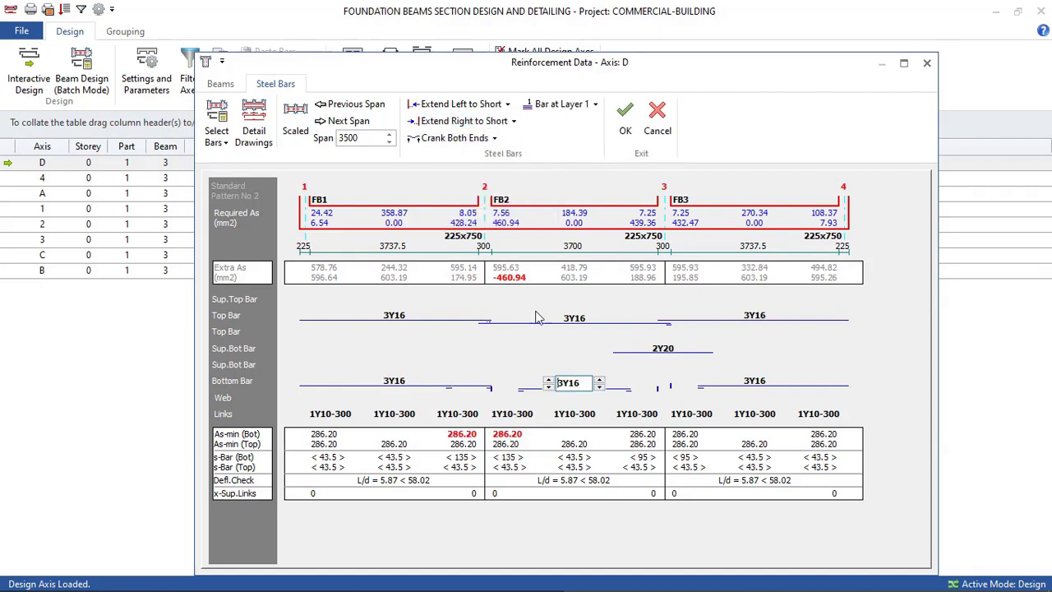
click(514, 122)
click(464, 138)
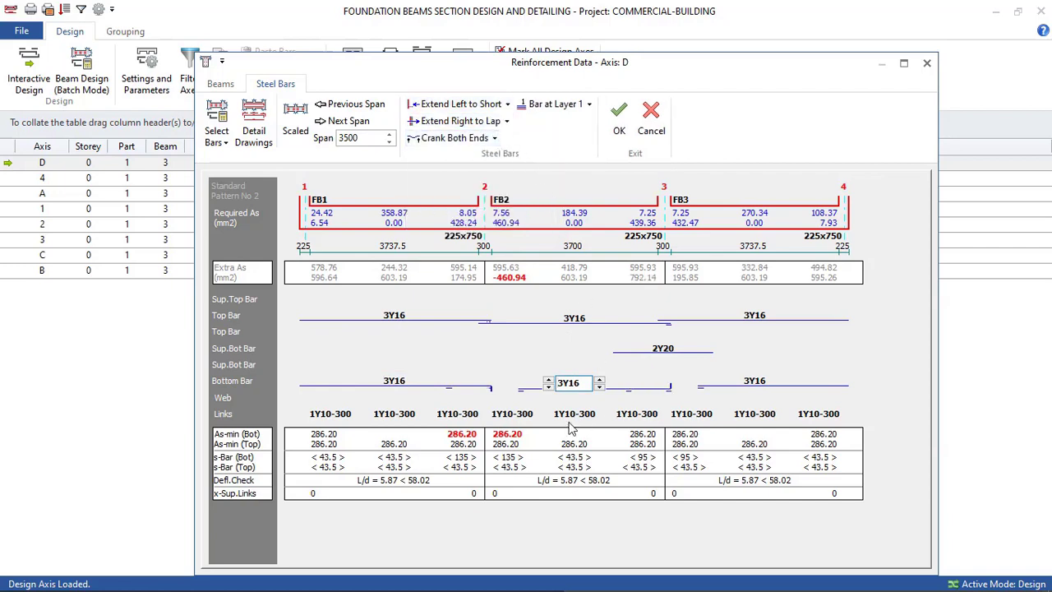
click(507, 104)
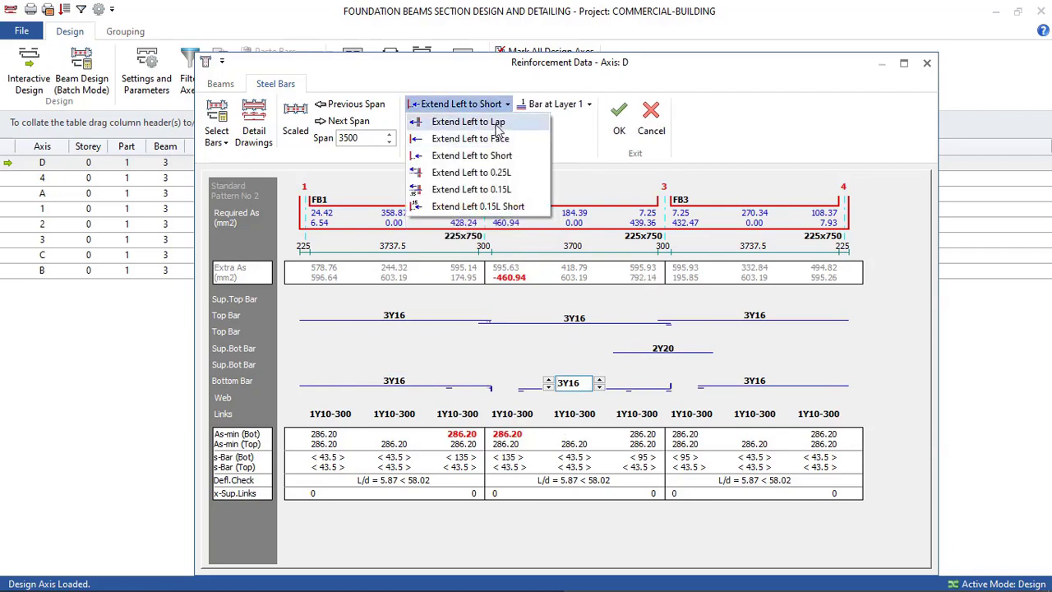
click(485, 121)
click(548, 382)
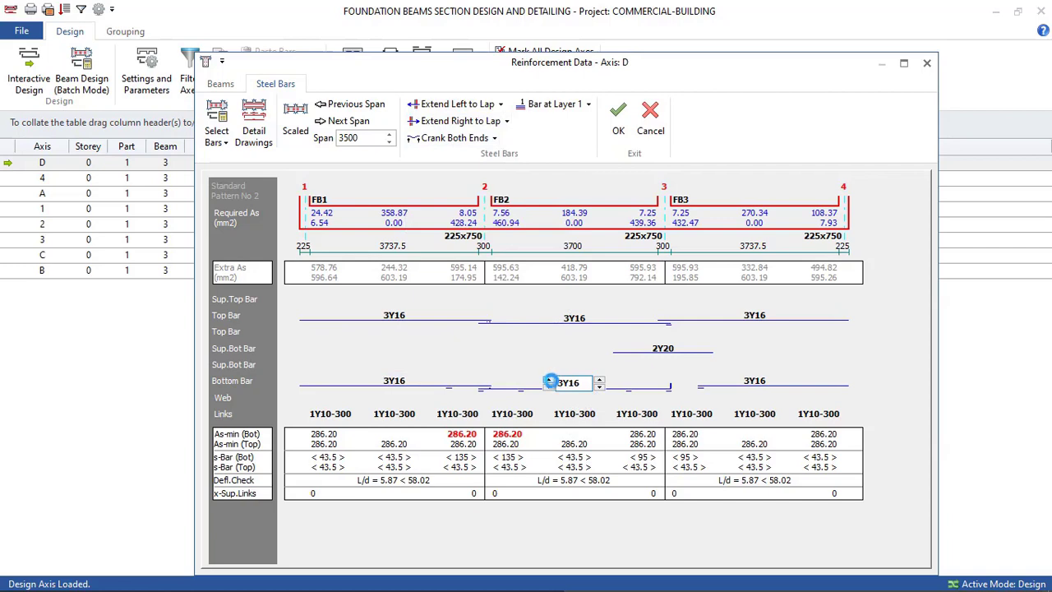
click(548, 382)
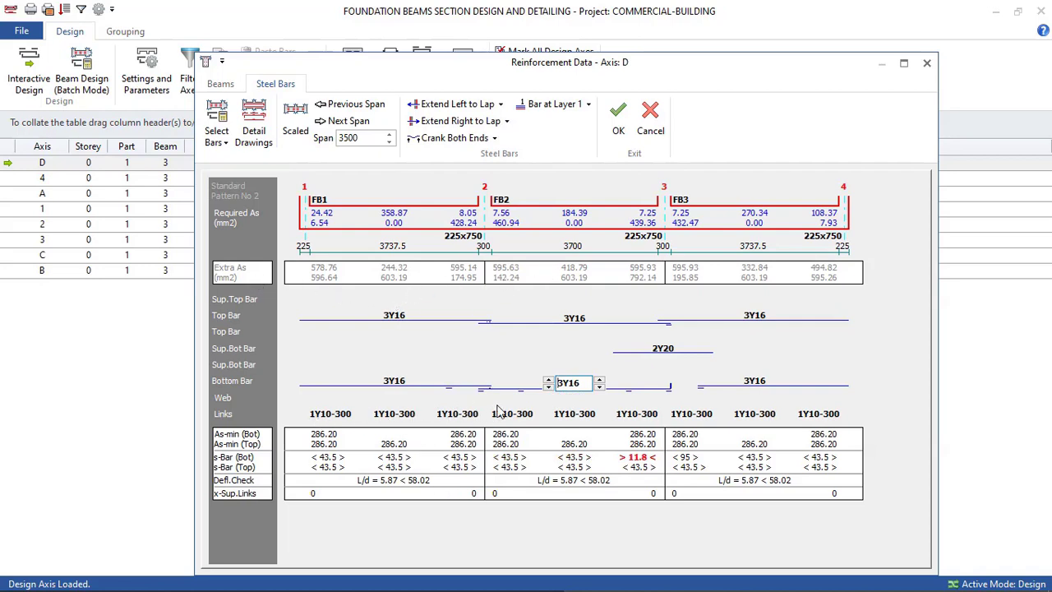
Zero span 2's 2Y20 Sup.Bot bar, set span 3's bottom bar Extend Left to Lap, and confirm with OK
click(672, 352)
click(637, 352)
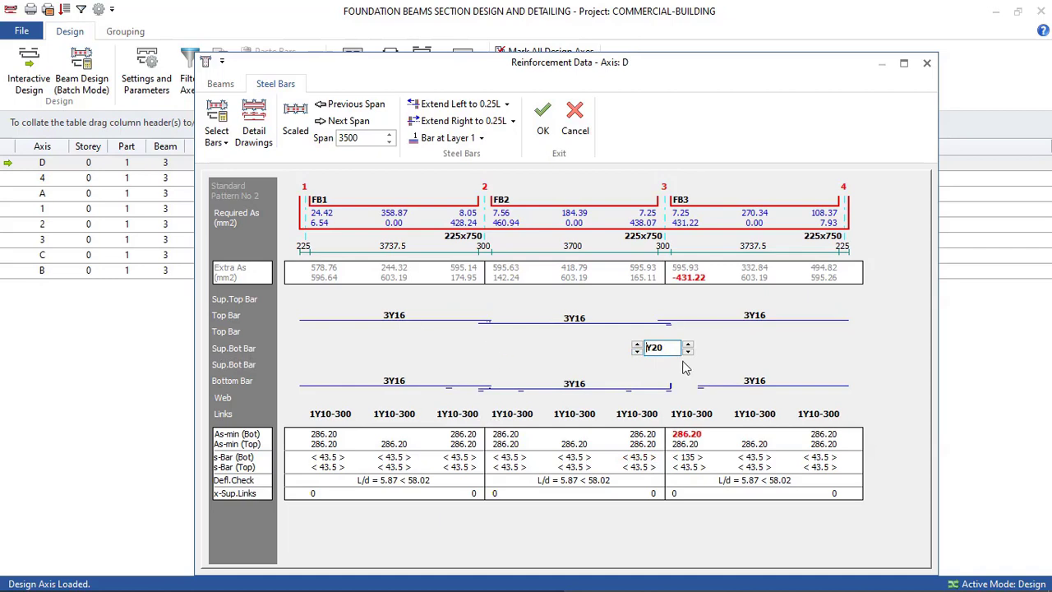
click(754, 380)
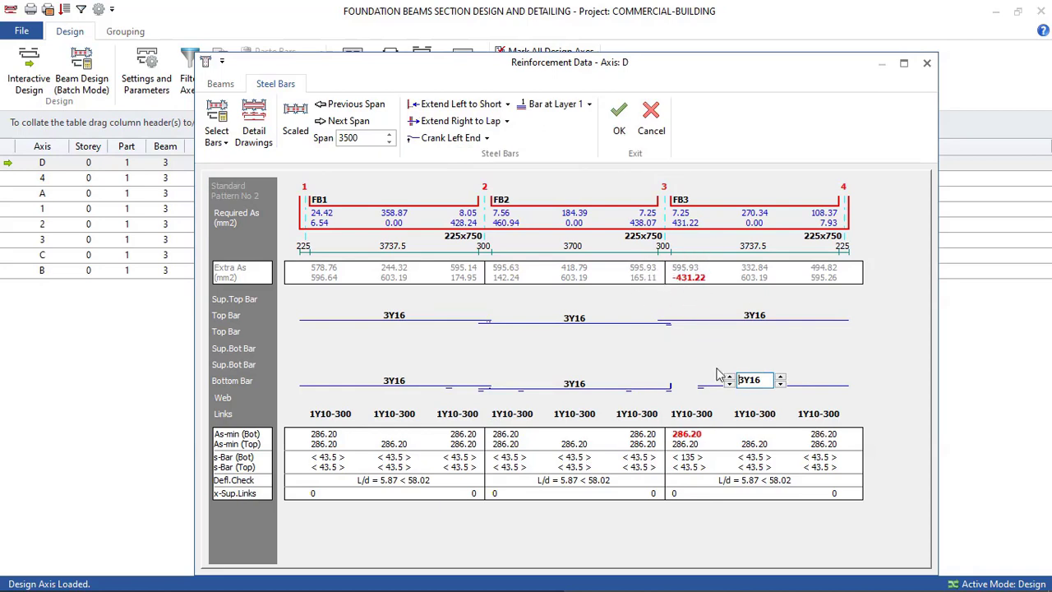
click(507, 104)
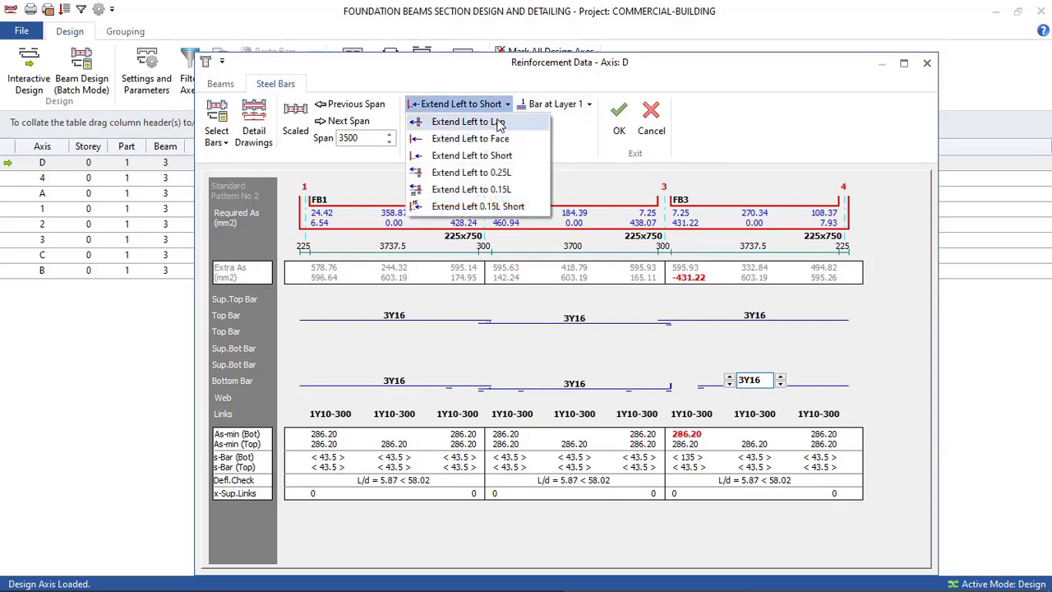
click(501, 123)
click(507, 122)
click(464, 141)
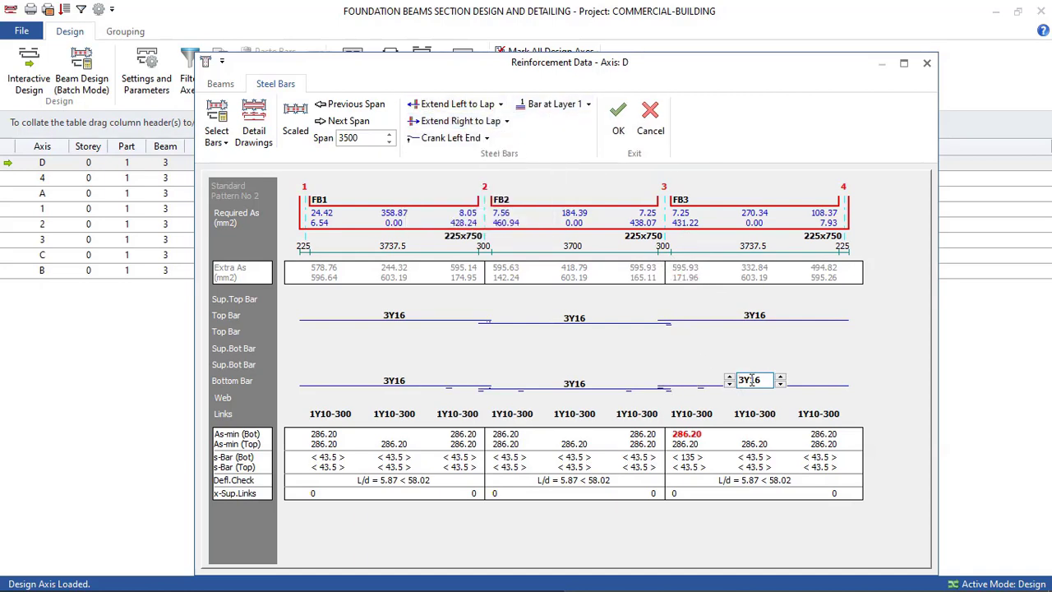
click(728, 384)
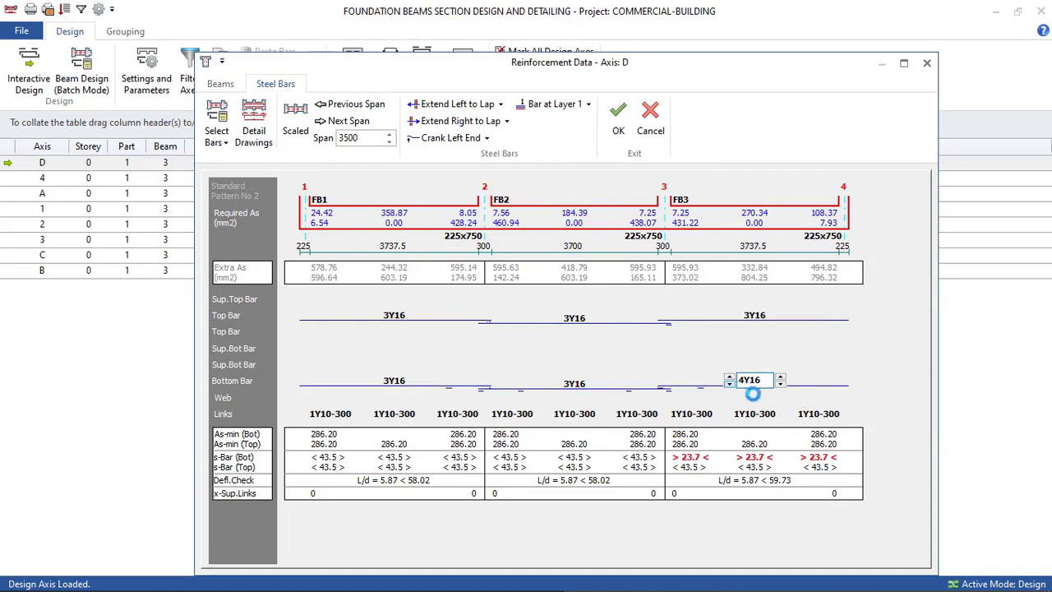
click(618, 118)
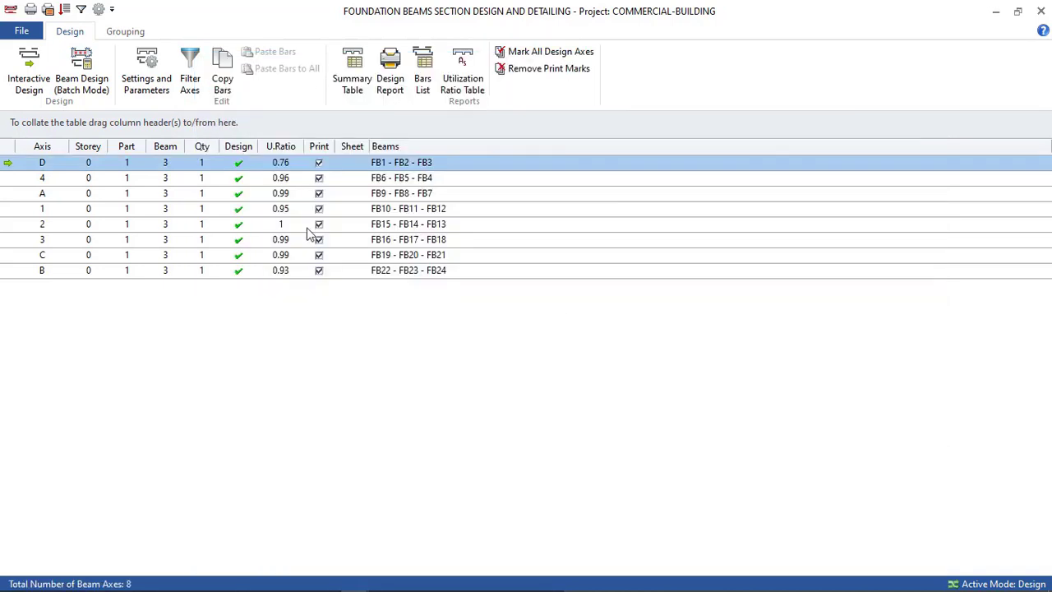
Open axis 4's reinforcement and raise the top bars of all three spans to 3Y16
click(273, 181)
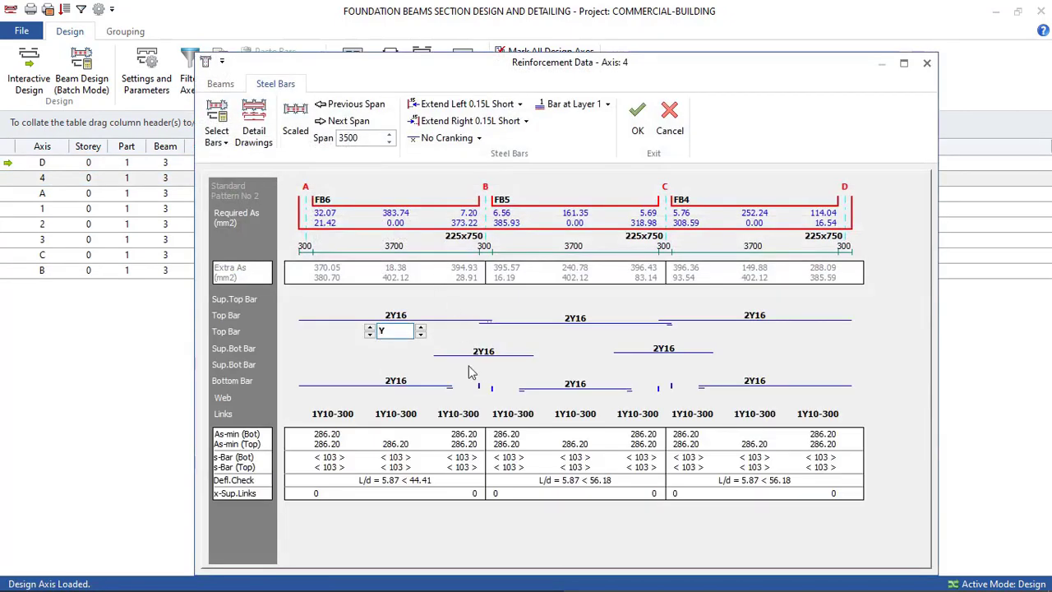
click(476, 364)
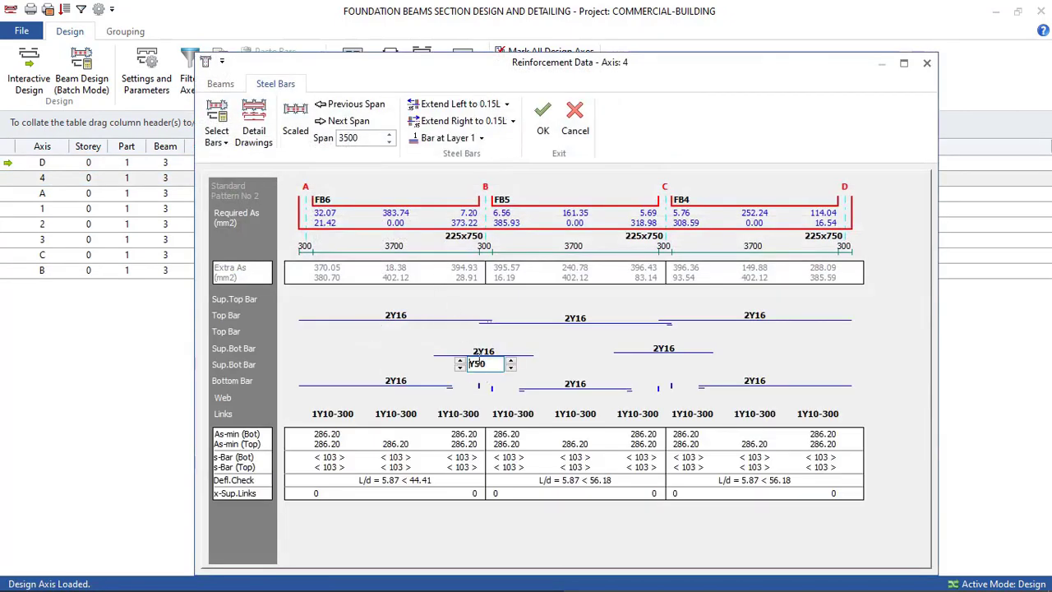
click(368, 312)
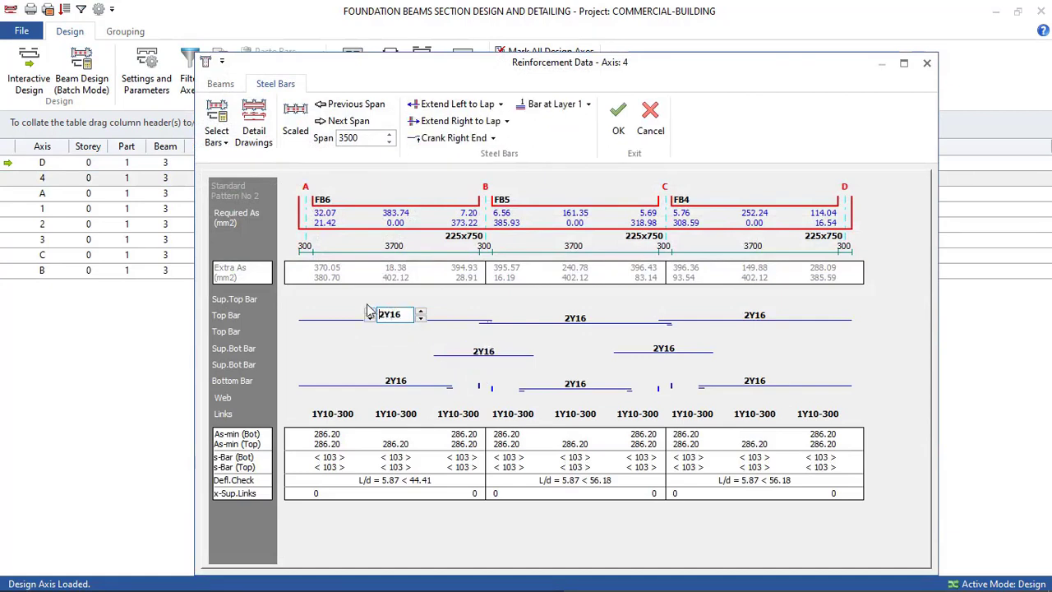
key(Up)
click(569, 322)
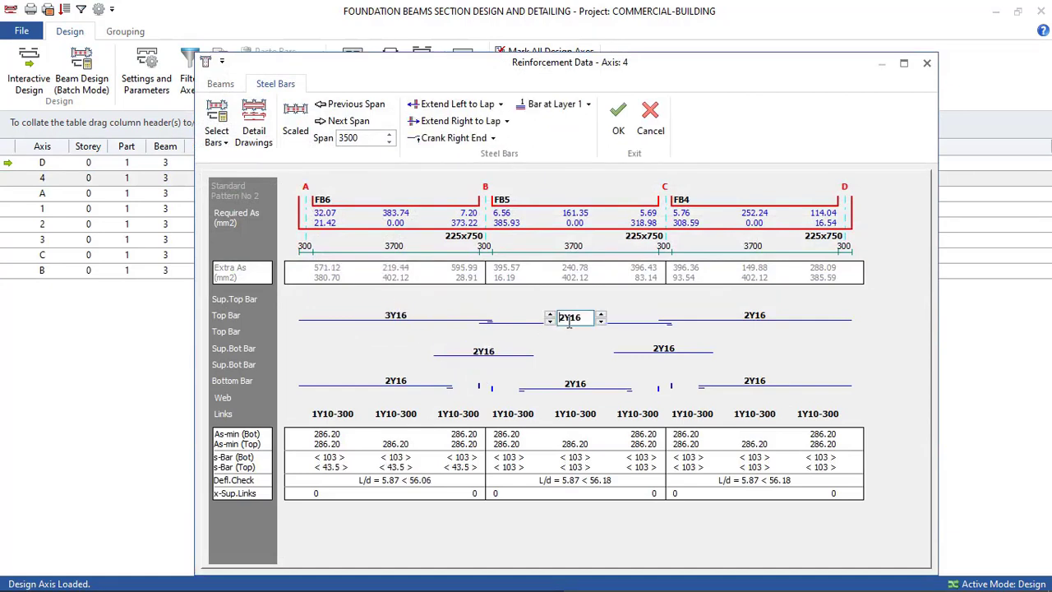
key(Up)
click(729, 317)
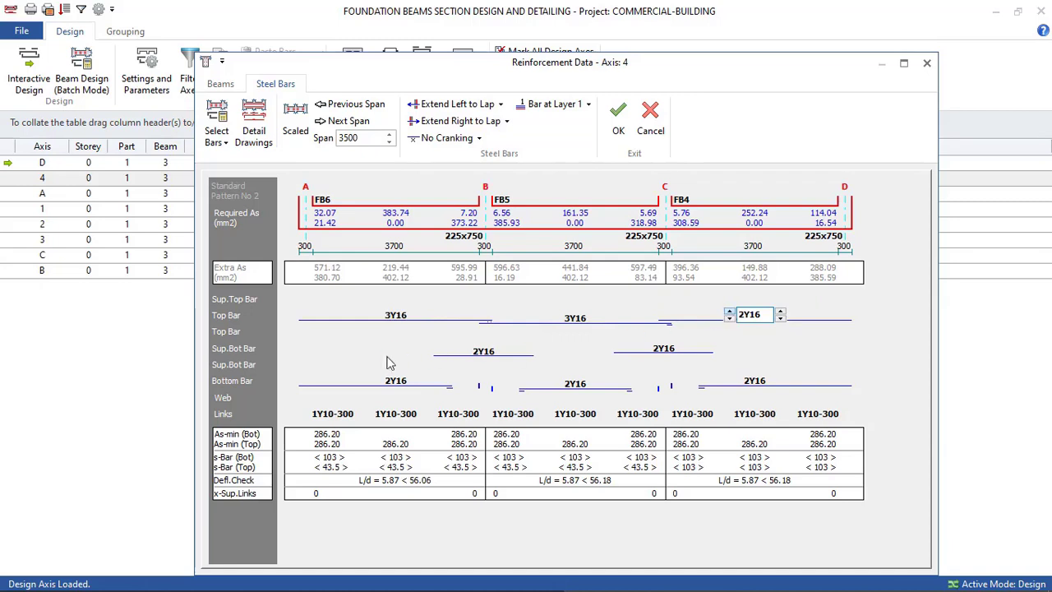
key(Up)
Raise the bottom bars of spans 1, 2 and 3 to 3Y16
click(392, 381)
key(Up)
click(577, 383)
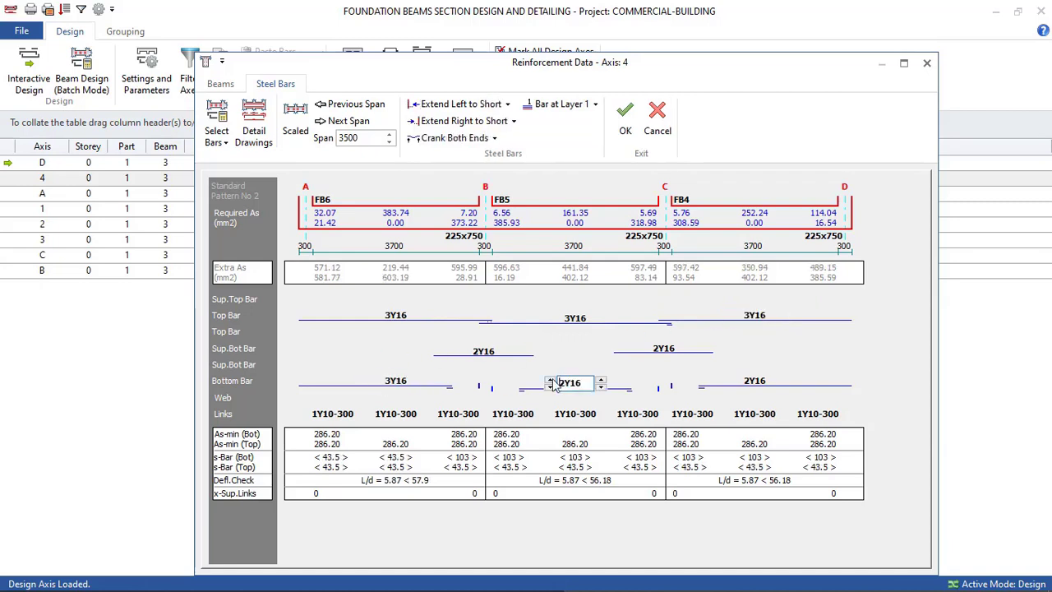
key(Up)
click(734, 383)
key(Up)
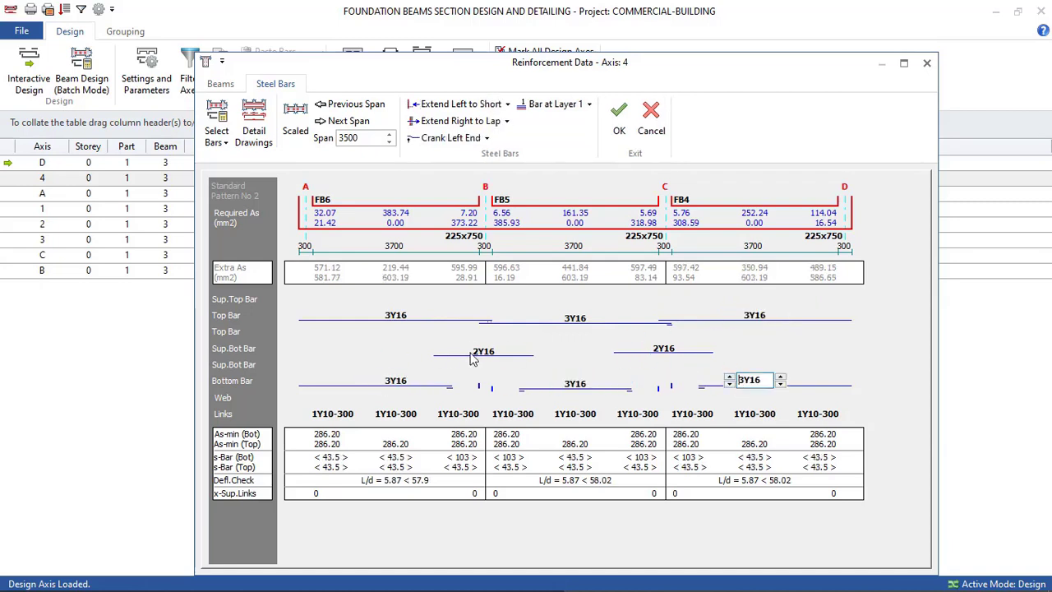
Remove the support bottom bars near supports B and C
click(477, 351)
key(Down)
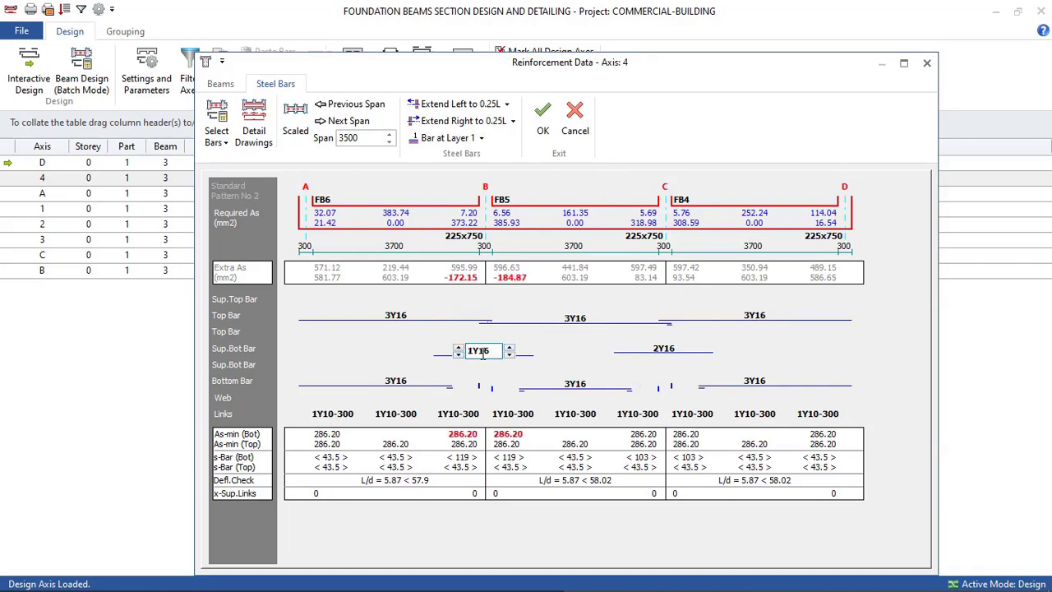
click(616, 351)
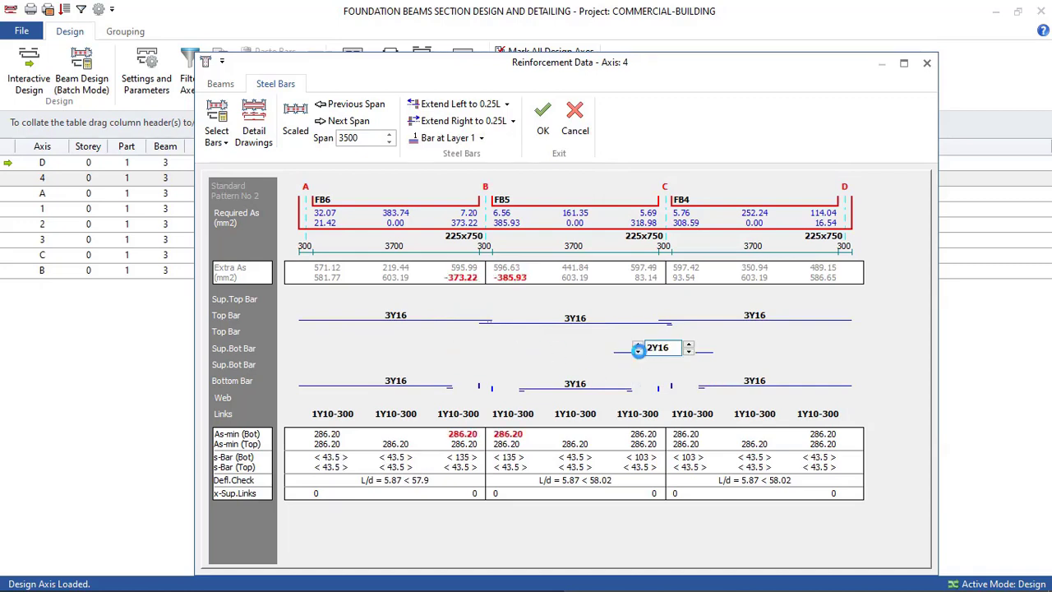
click(638, 352)
key(BackSpace)
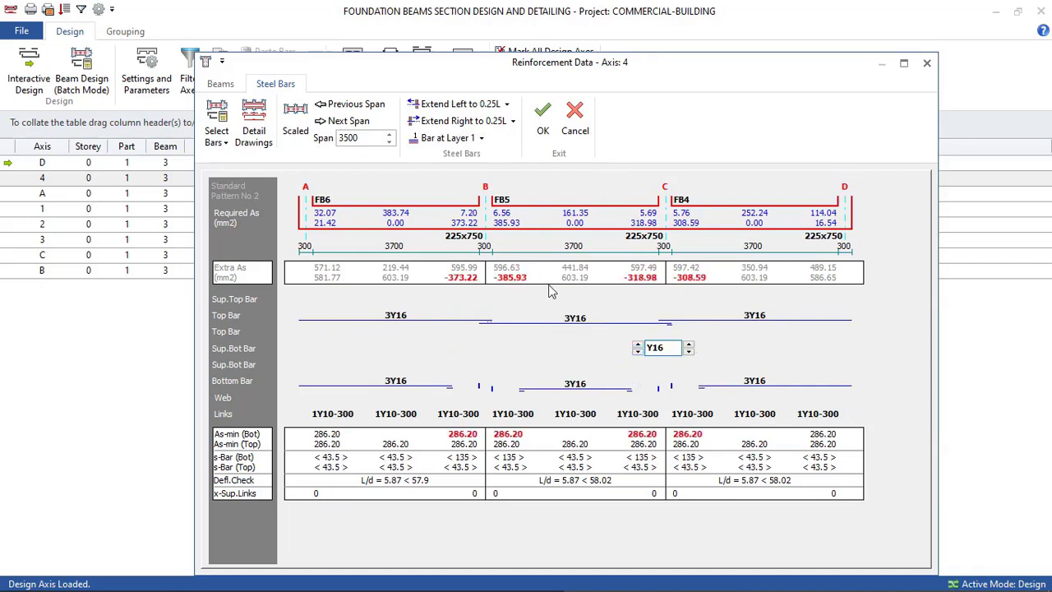
Lap the bottom bars of spans 3 and 2 at their left ends
click(744, 384)
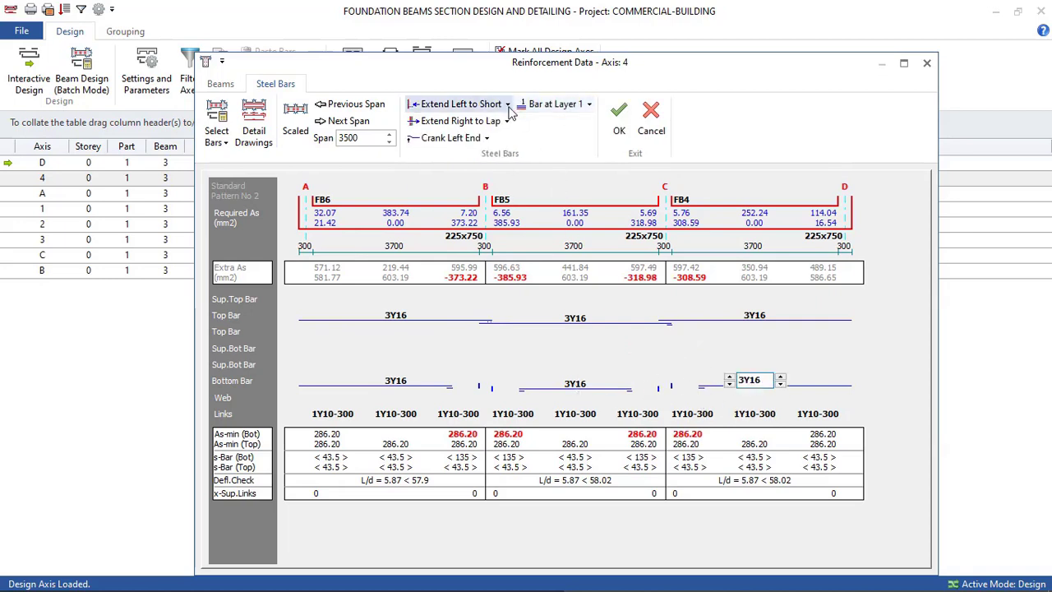
click(460, 105)
click(456, 121)
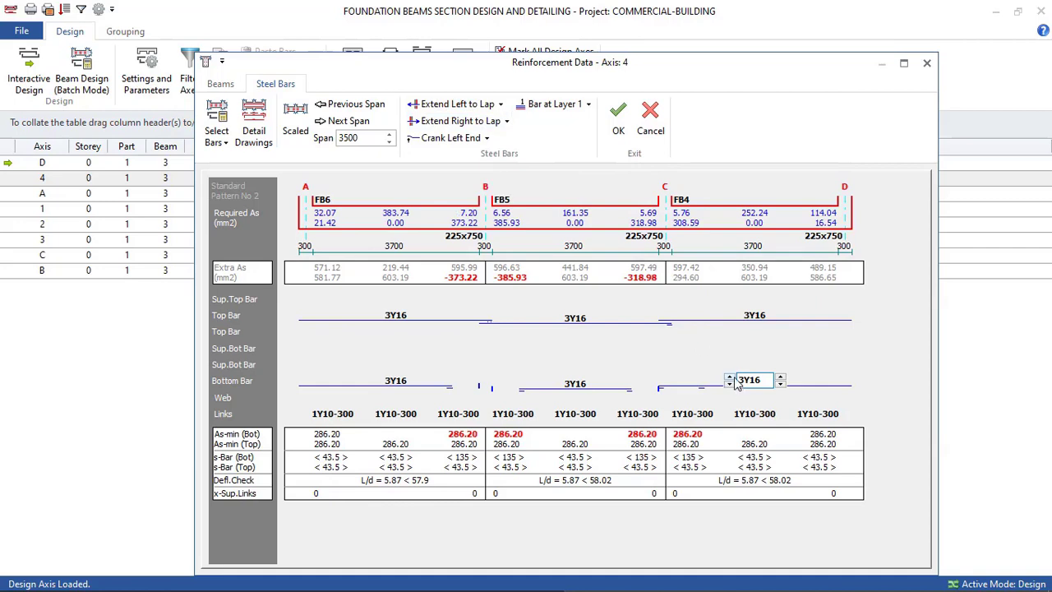
click(573, 382)
click(512, 121)
click(505, 153)
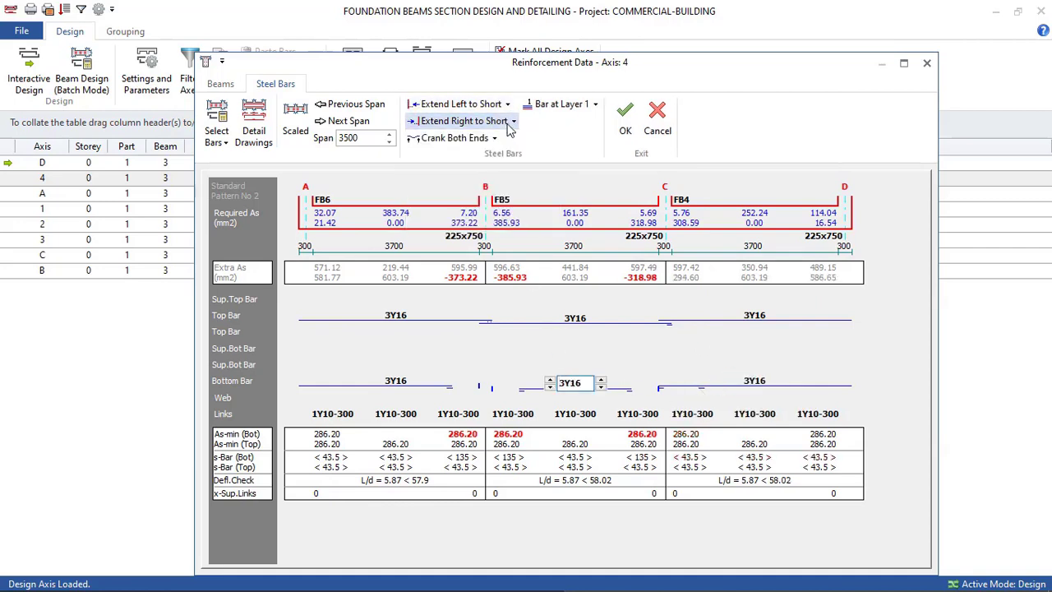
click(460, 104)
click(456, 120)
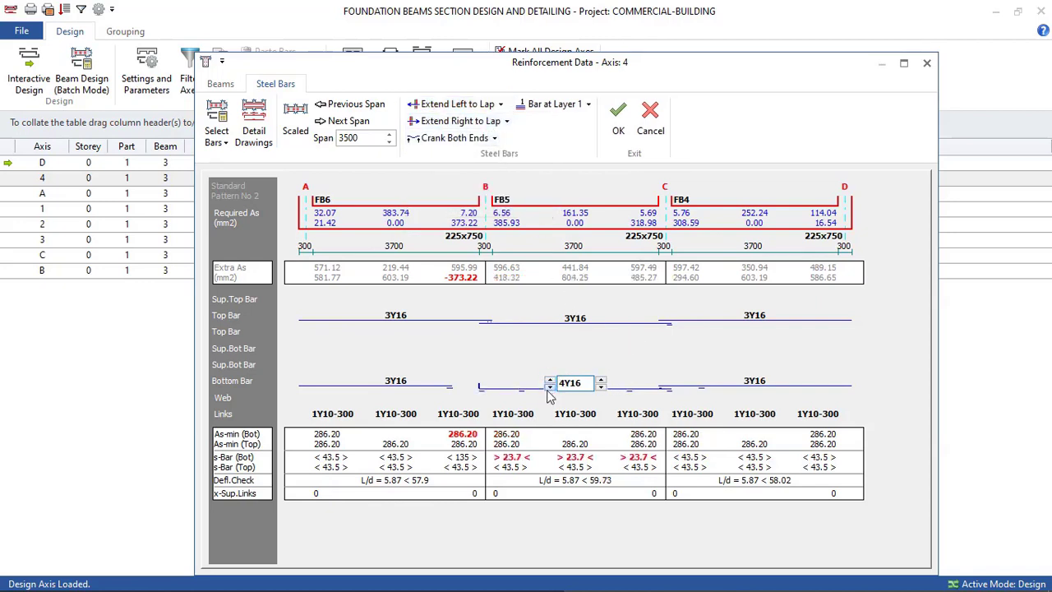
Lap span 1's bottom bar at its right end and save axis 4 with OK
click(413, 384)
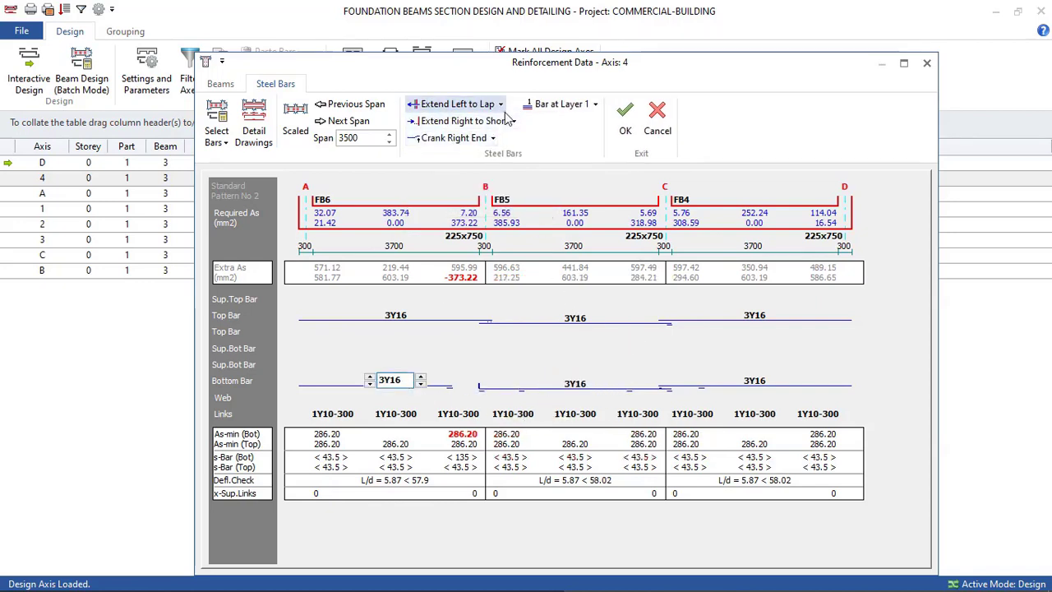
click(512, 121)
click(484, 138)
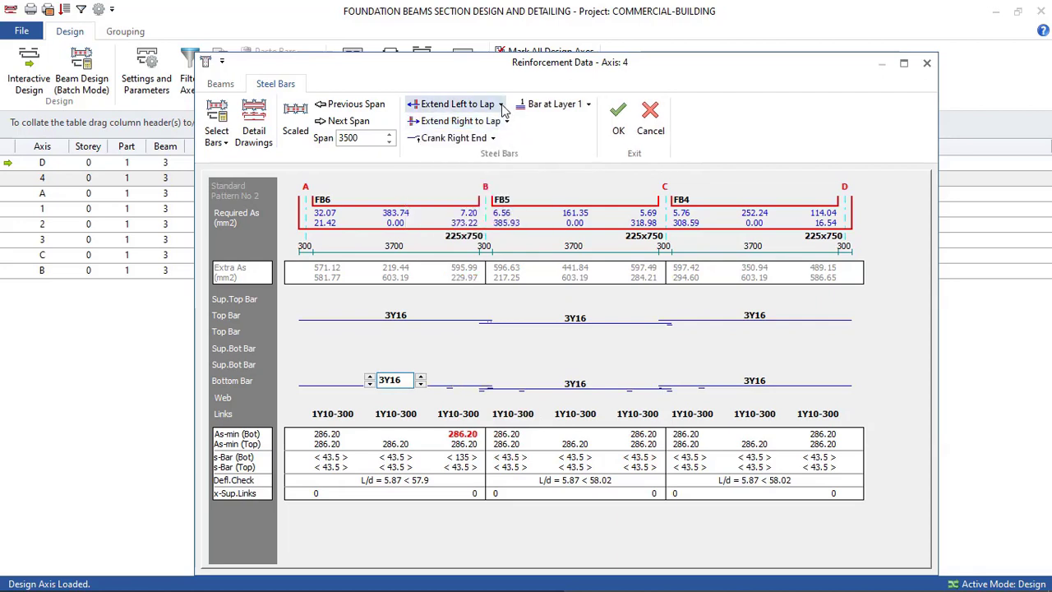
click(500, 105)
click(497, 122)
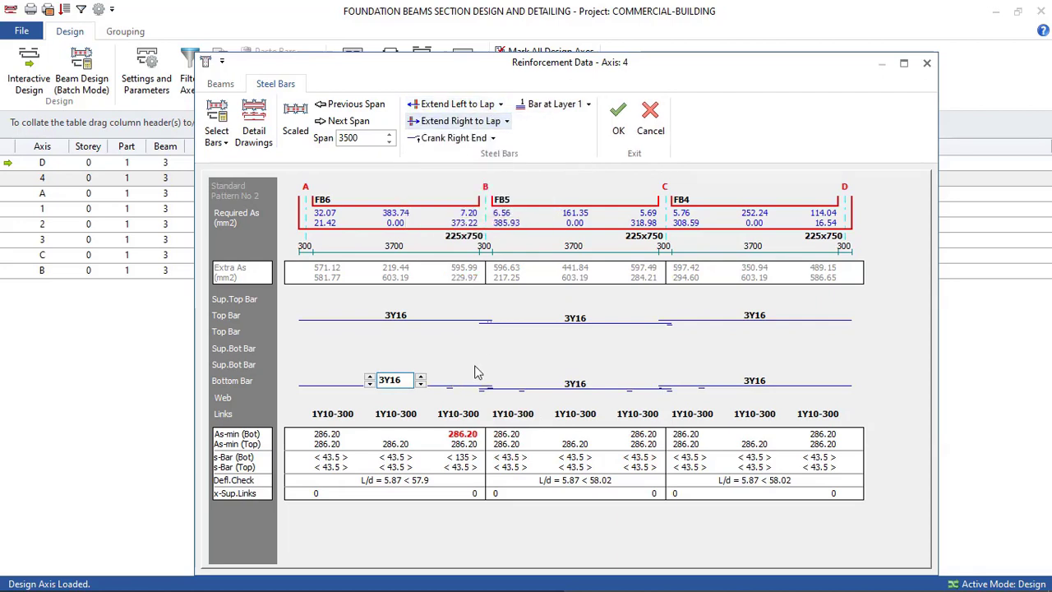
click(369, 376)
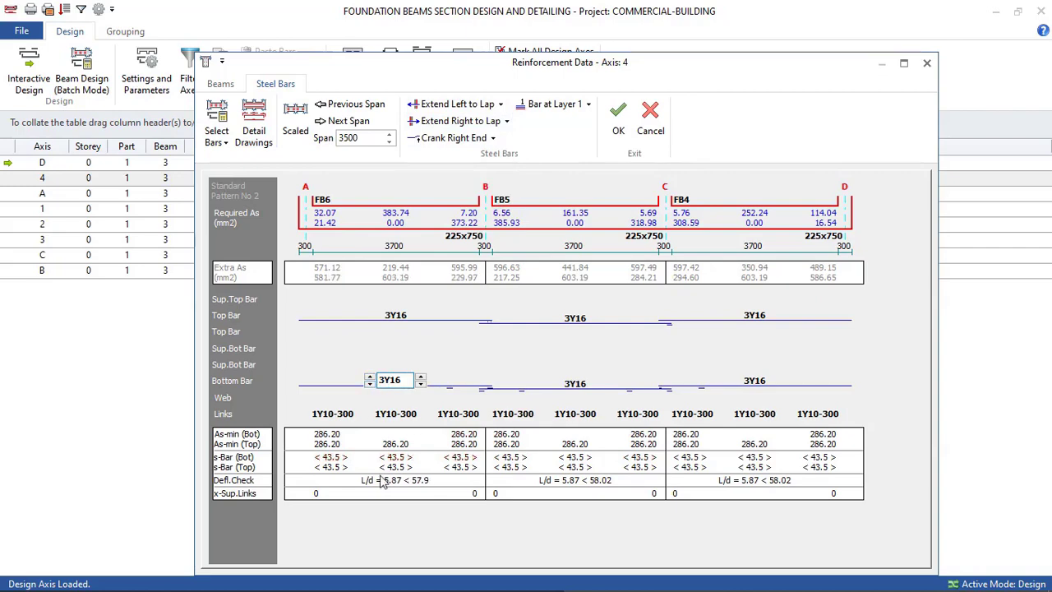
click(616, 119)
Open axis A's reinforcement data and raise the top bars of all three spans to 3Y16
click(283, 195)
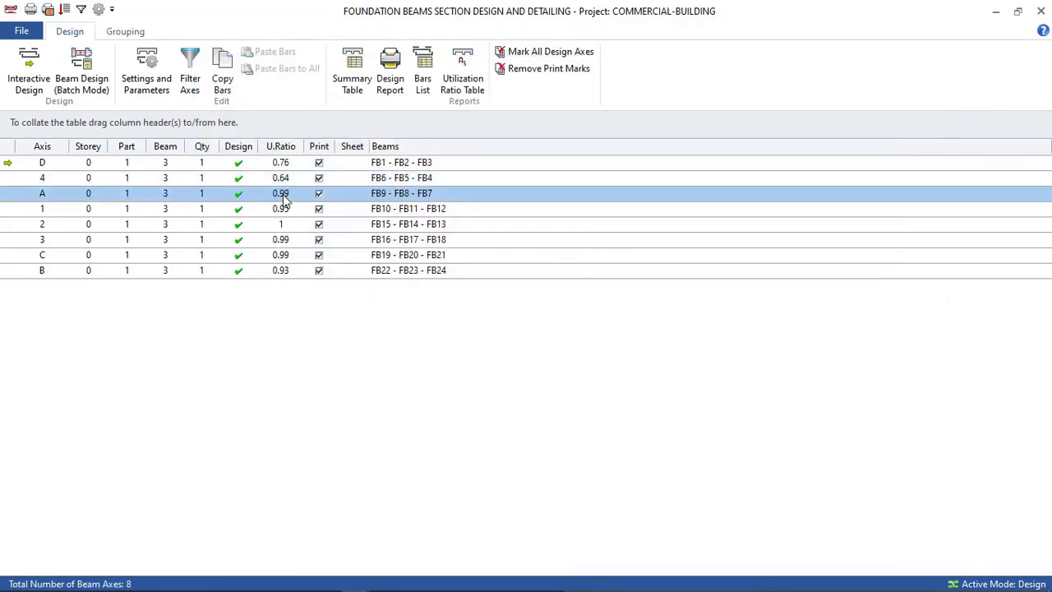
double_click(281, 193)
click(406, 271)
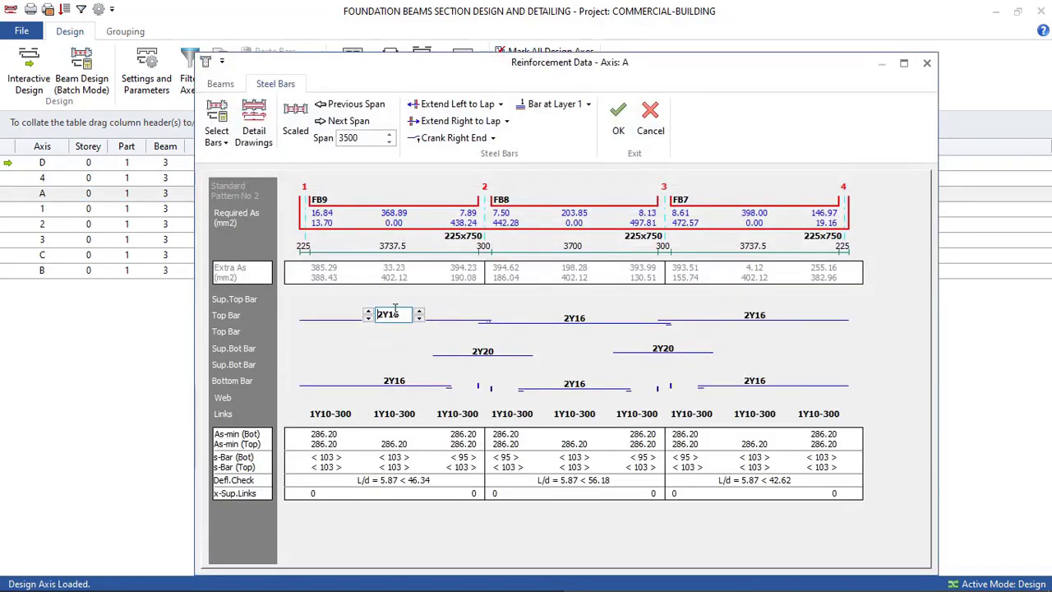
click(368, 312)
click(567, 321)
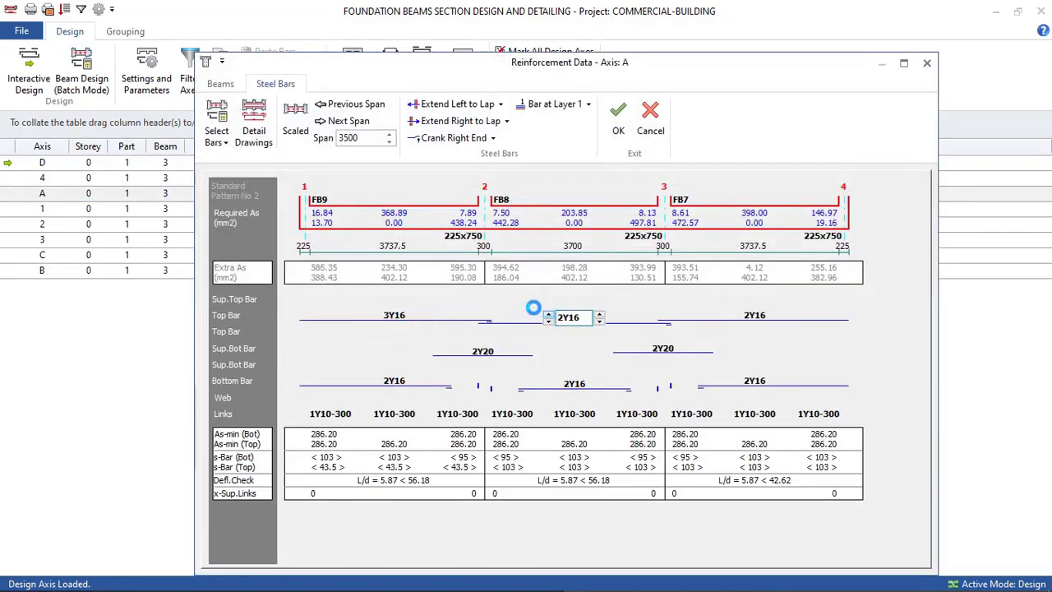
click(547, 313)
click(735, 320)
click(730, 315)
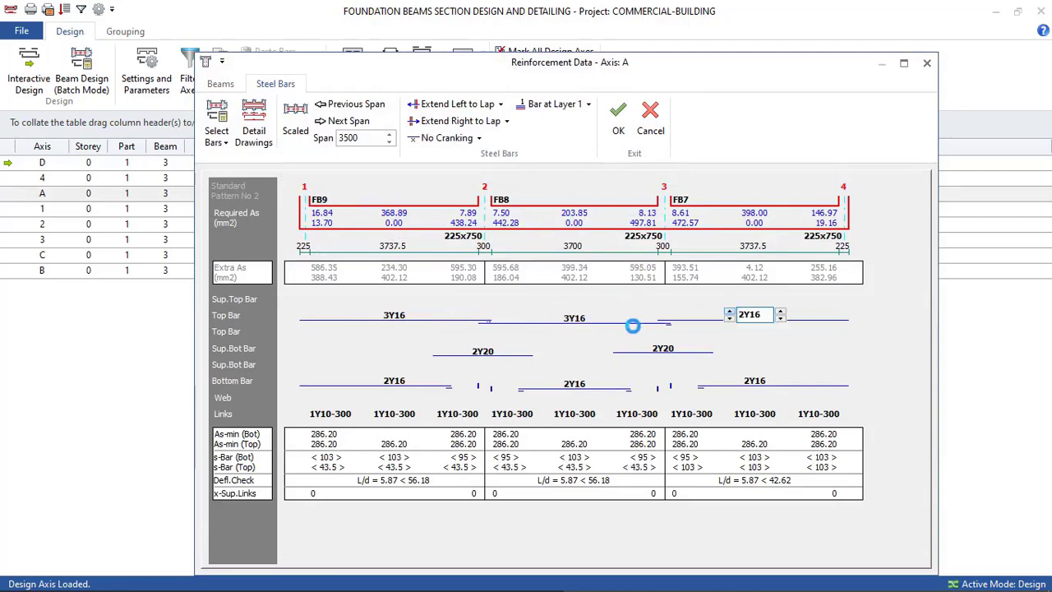
Remove the two 2Y20 support bottom bars in the middle and third spans
drag(345, 62, 444, 71)
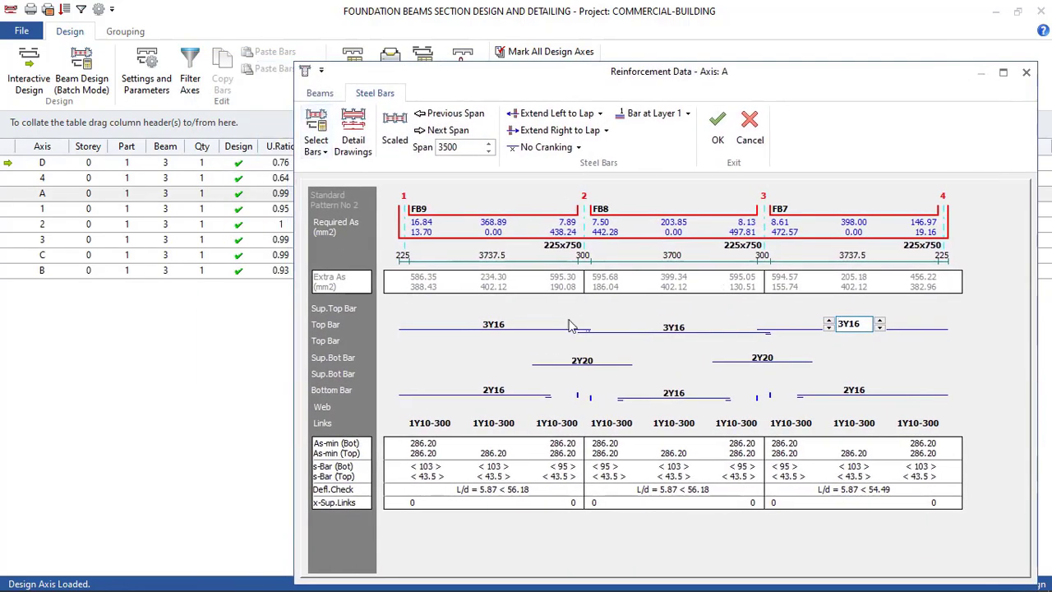
click(580, 361)
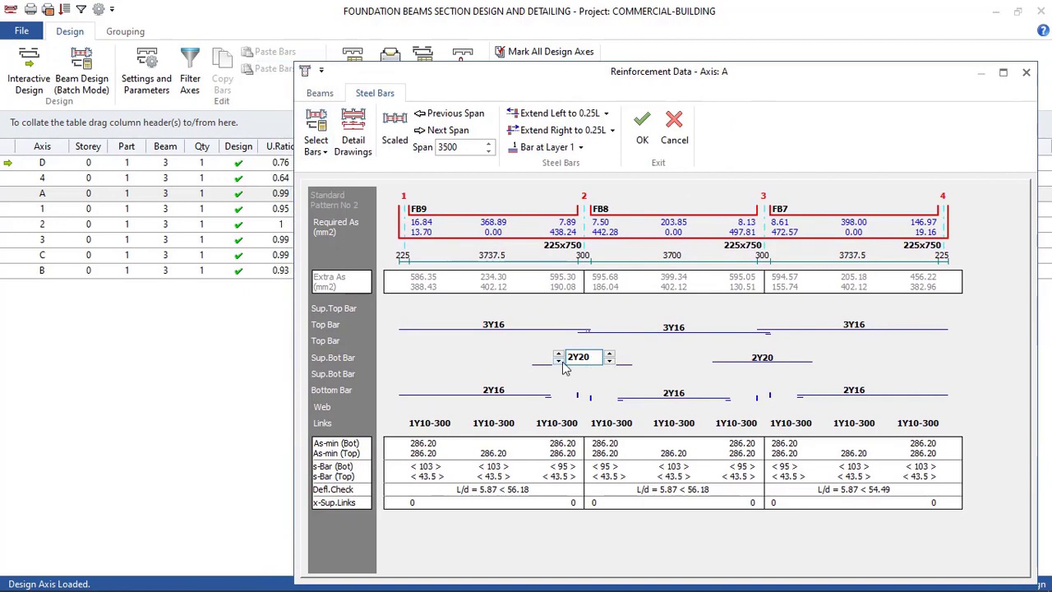
click(558, 361)
click(558, 361)
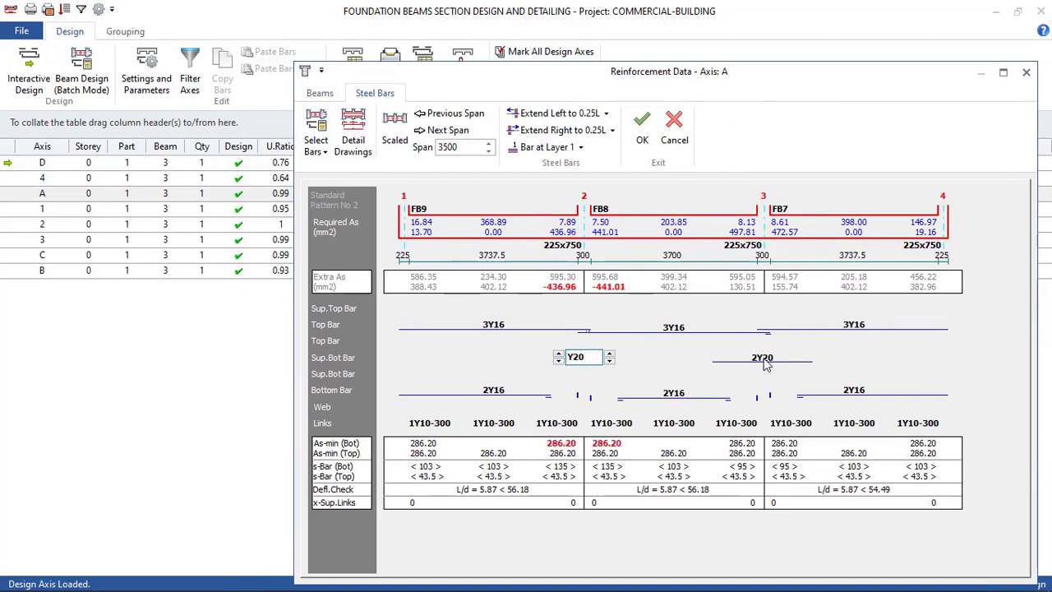
click(763, 362)
click(737, 361)
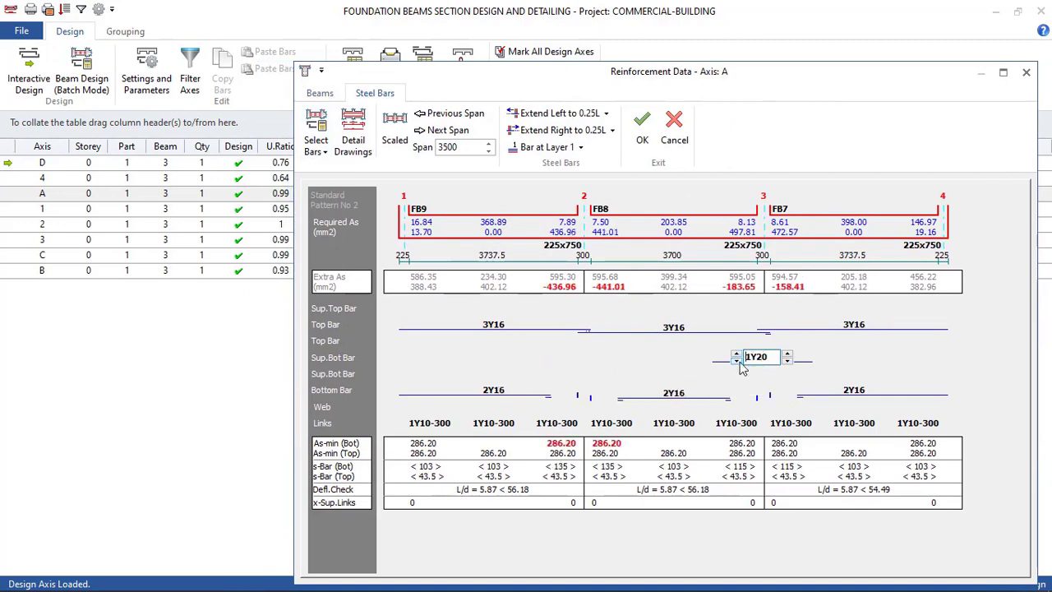
click(737, 363)
Make the first and middle spans' bottom bars 3Y16, lapped at the supports
click(497, 391)
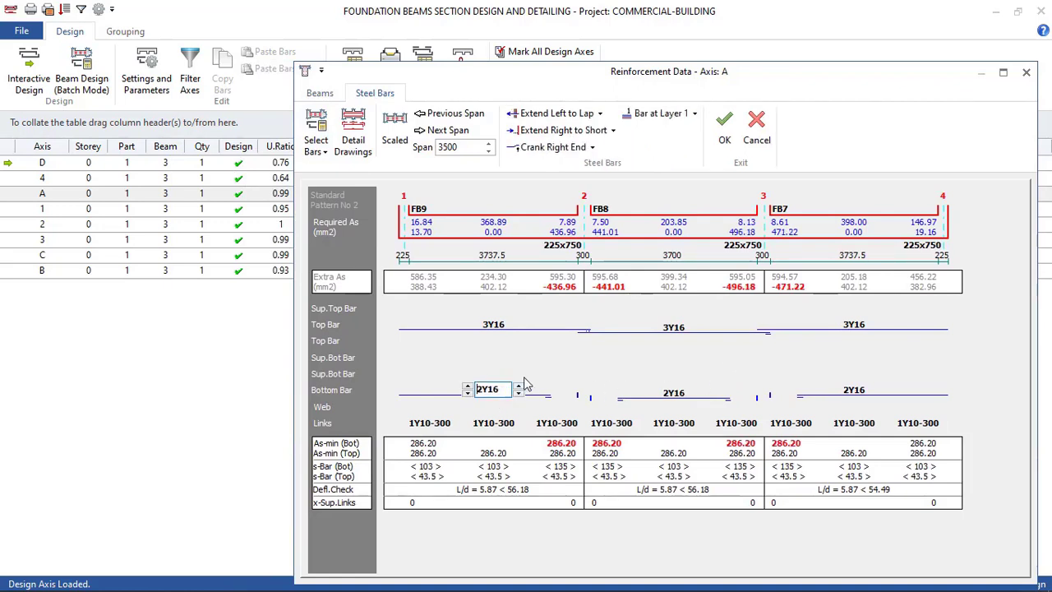
click(467, 385)
click(612, 130)
click(564, 143)
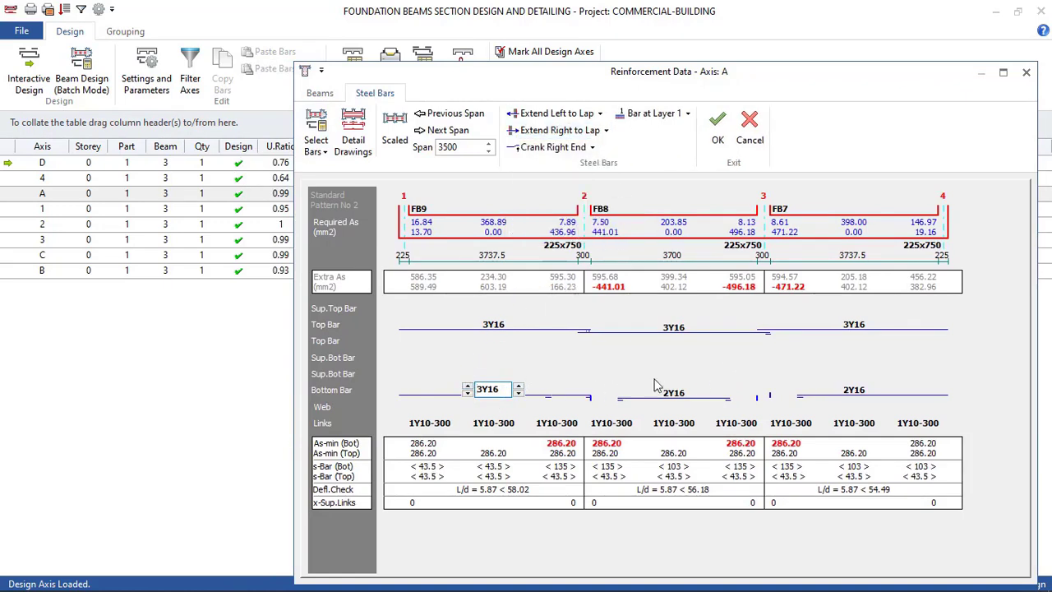
click(664, 391)
click(648, 388)
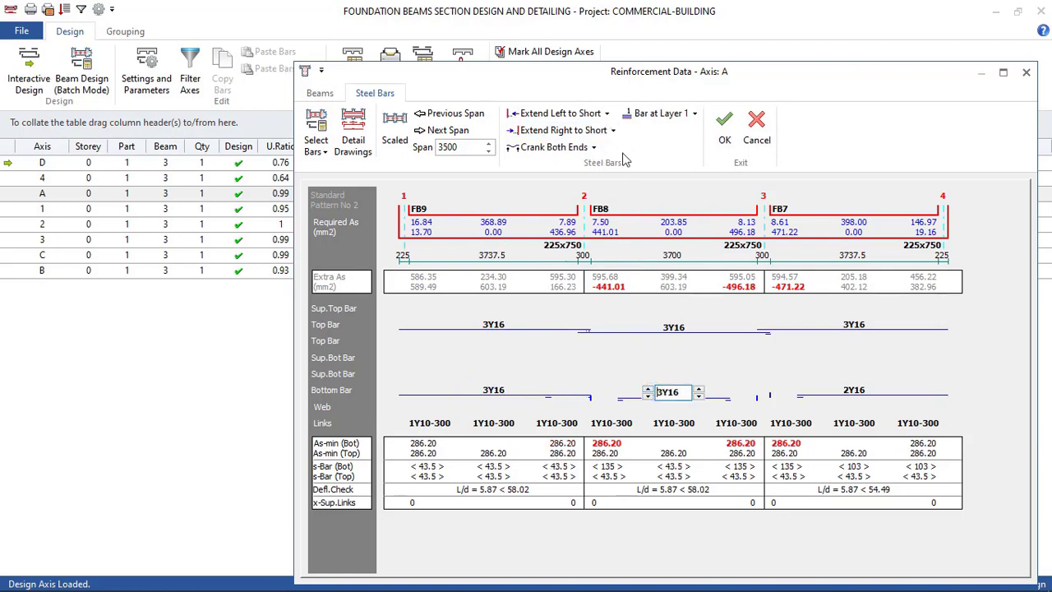
click(608, 113)
click(556, 131)
click(612, 130)
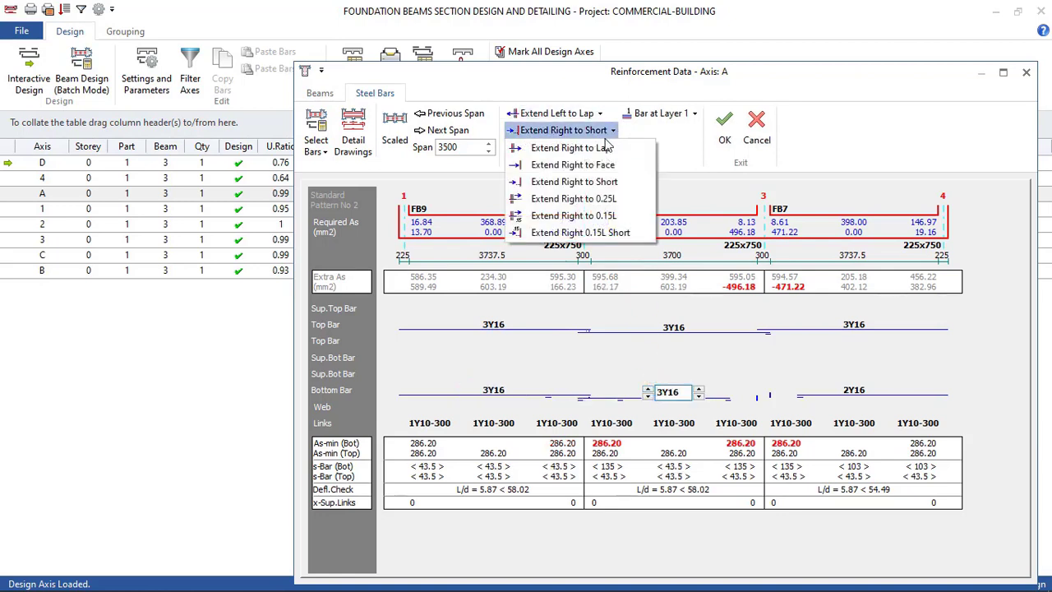
click(563, 143)
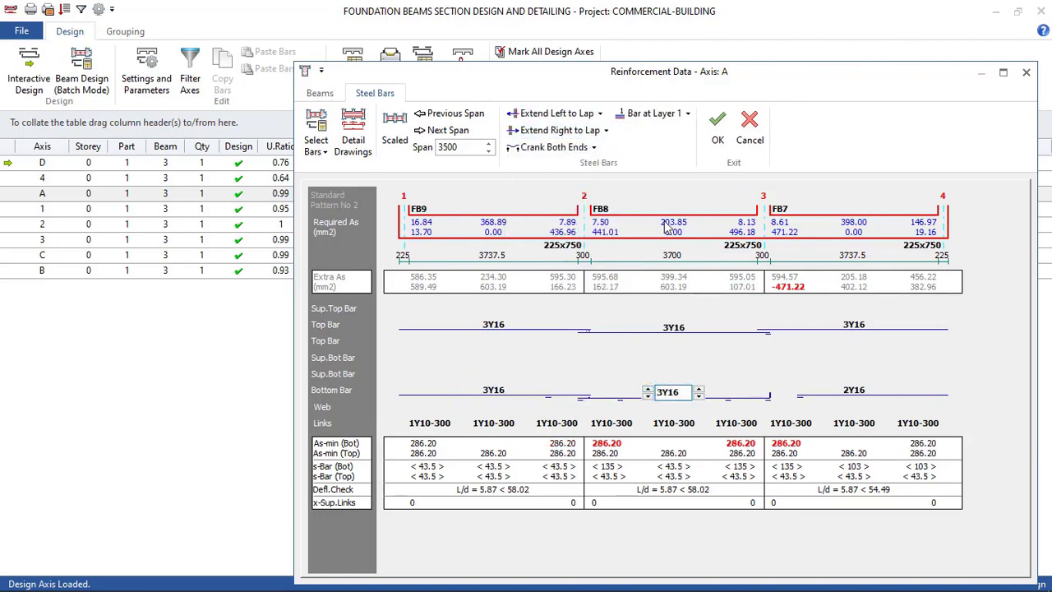
Lap the third span's bottom bars at the left, raise them to 3Y16, and apply with OK
click(853, 392)
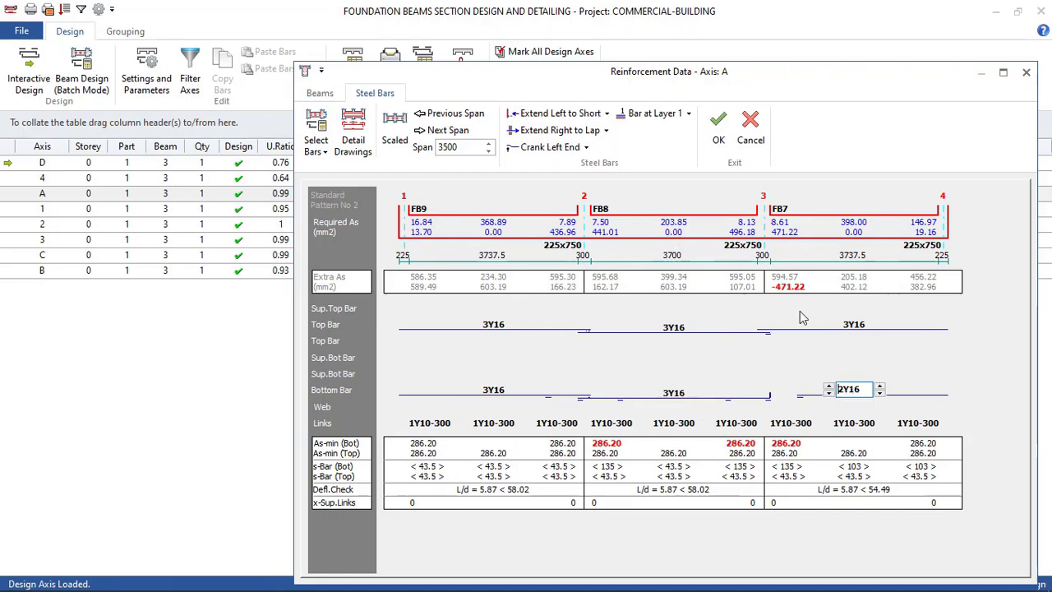
click(606, 113)
click(564, 131)
click(829, 386)
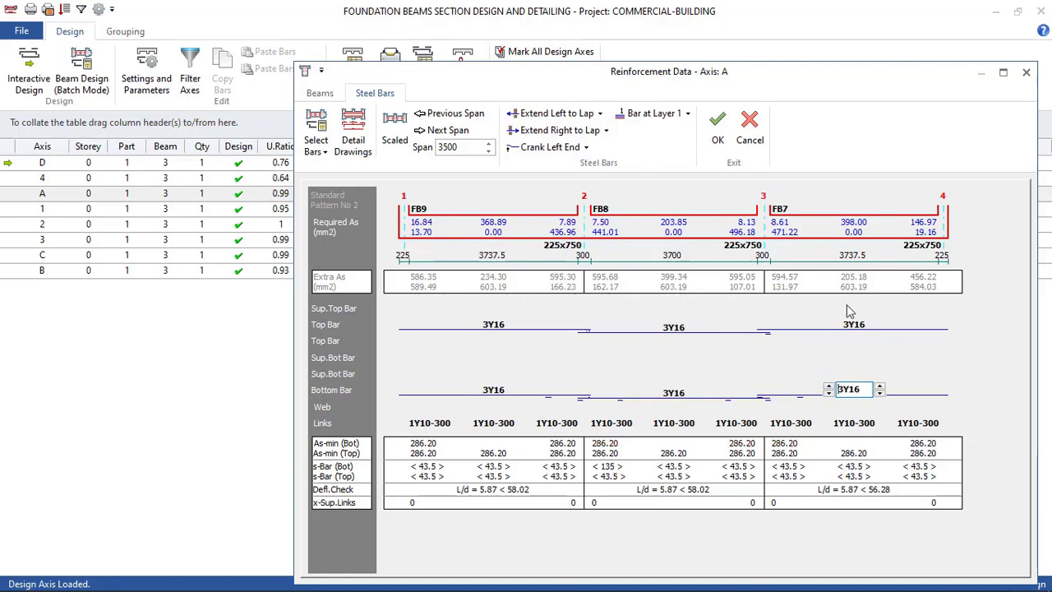
click(716, 135)
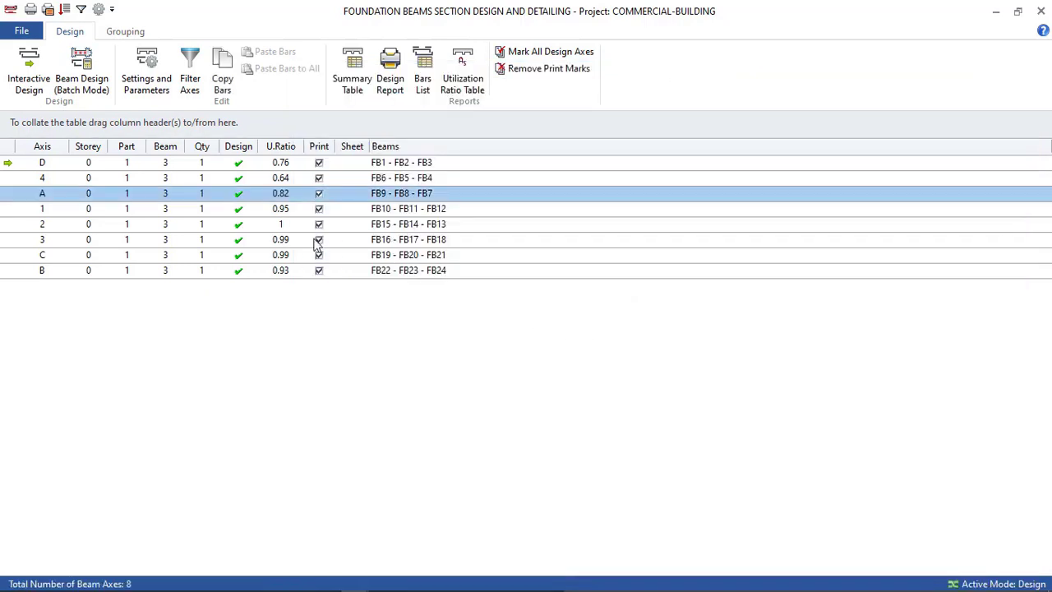
Open axis 1's reinforcement and raise top bars in spans A-B, B-C and C-D to 3Y16
click(283, 211)
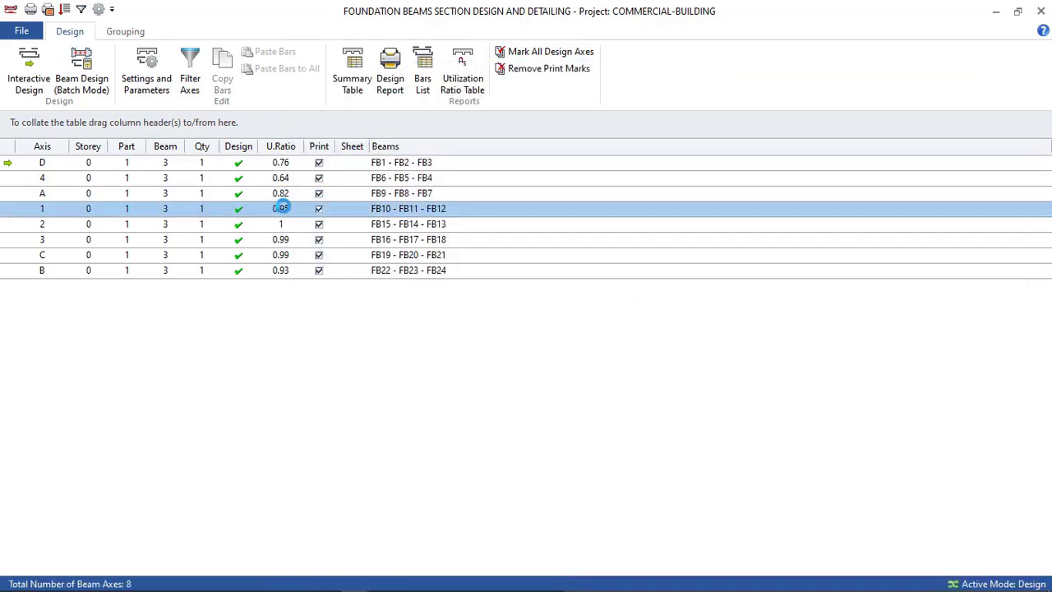
double_click(281, 208)
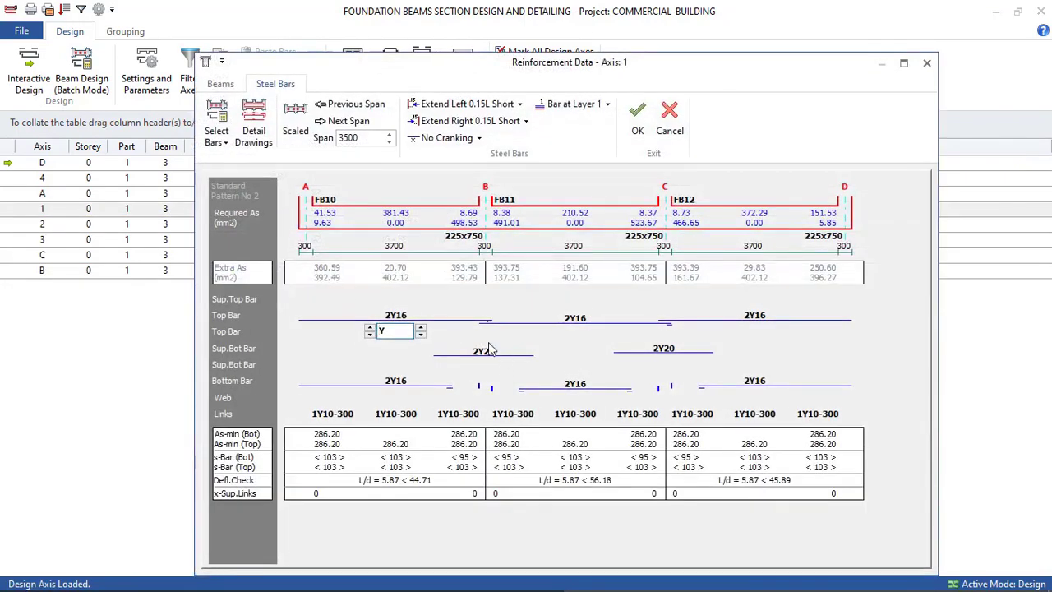
click(399, 316)
click(369, 313)
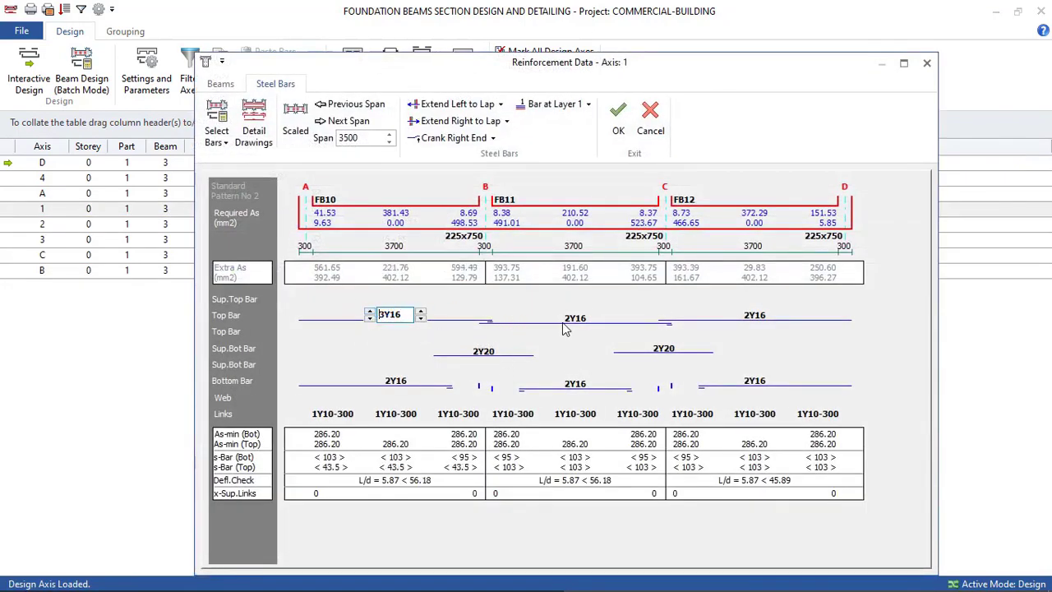
click(530, 321)
click(550, 316)
click(741, 320)
click(729, 313)
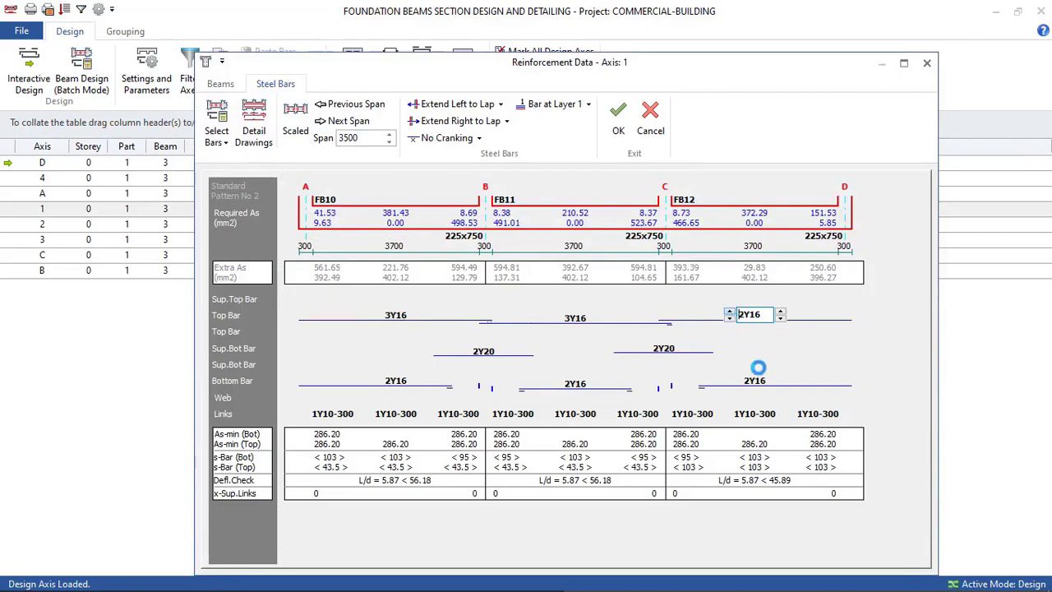
Remove the 2Y20 support bottom bars in span C-D and near support B
click(668, 348)
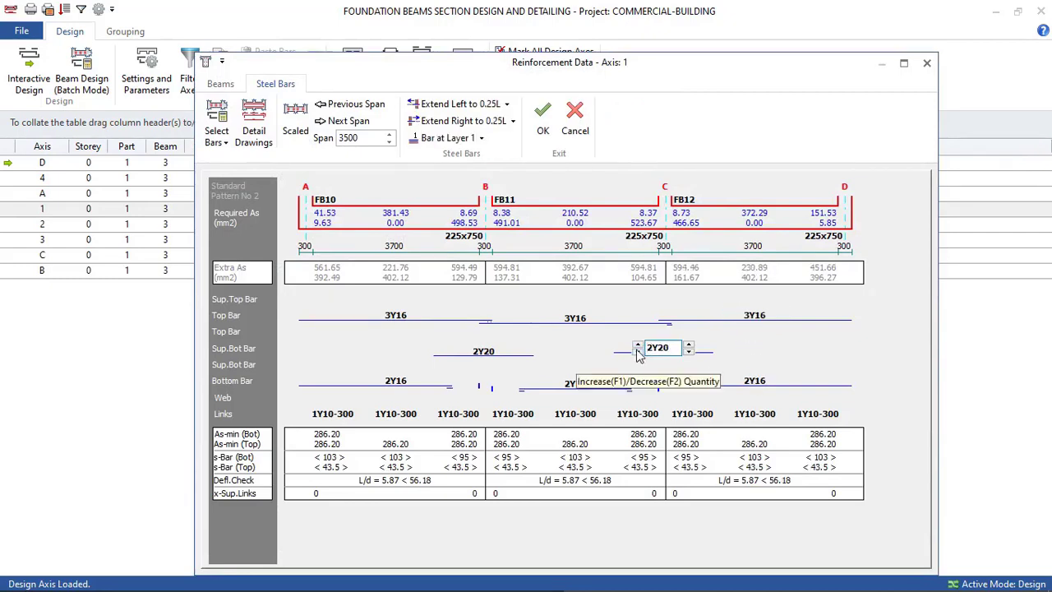
click(636, 352)
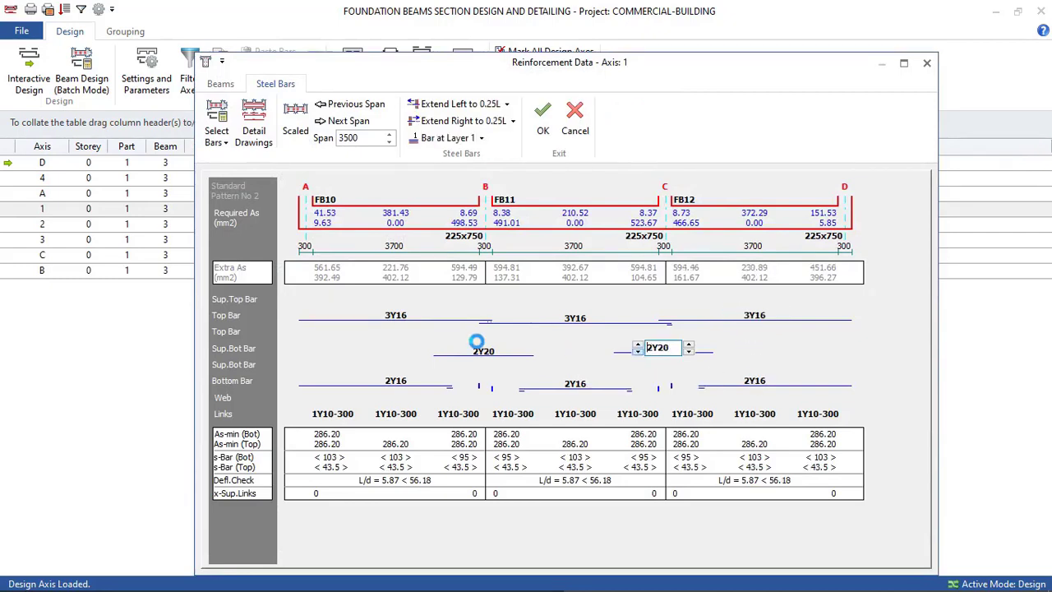
click(637, 352)
click(483, 351)
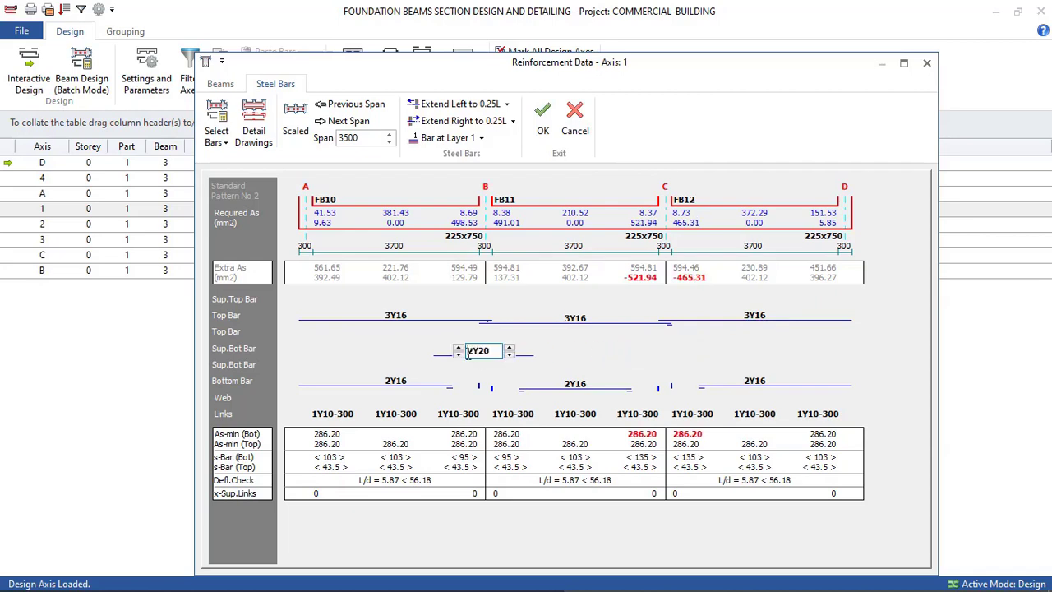
click(459, 353)
Make spans A-B and B-C bottom bars 3Y16, lapped at the supports
click(392, 379)
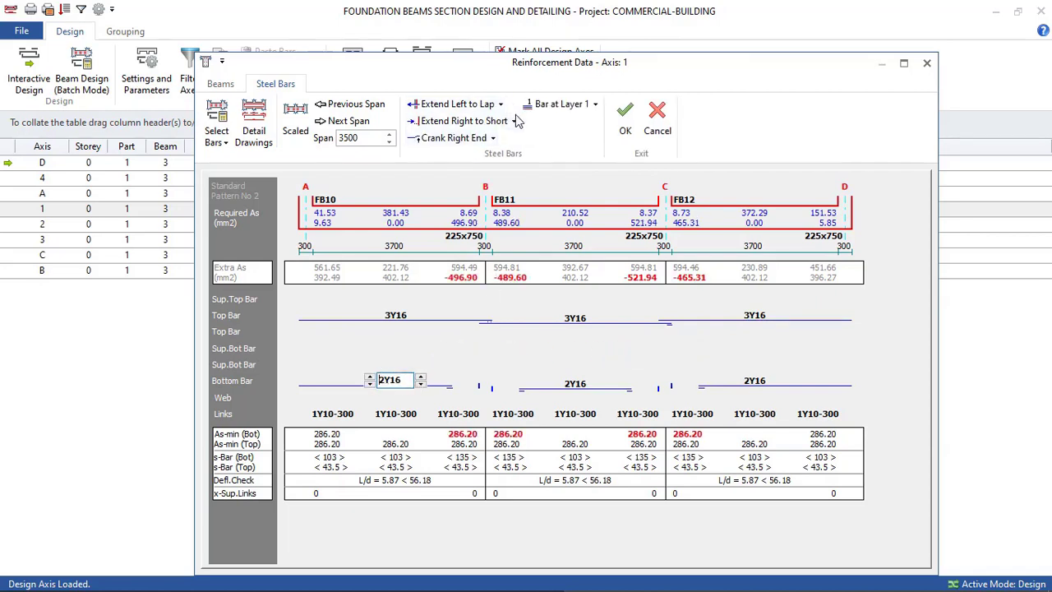
click(460, 121)
click(477, 142)
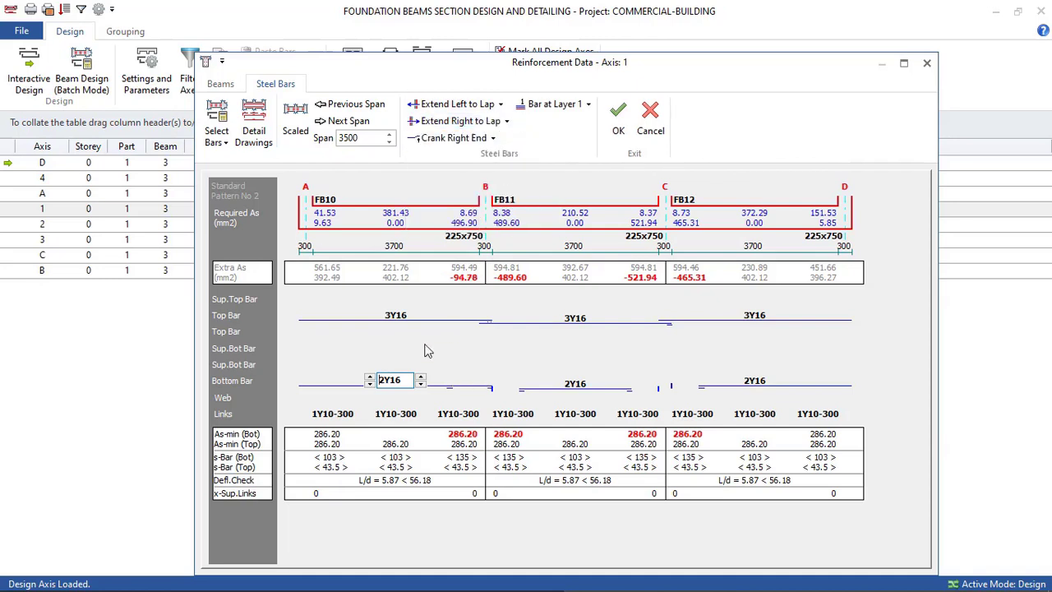
click(369, 376)
click(574, 384)
click(507, 104)
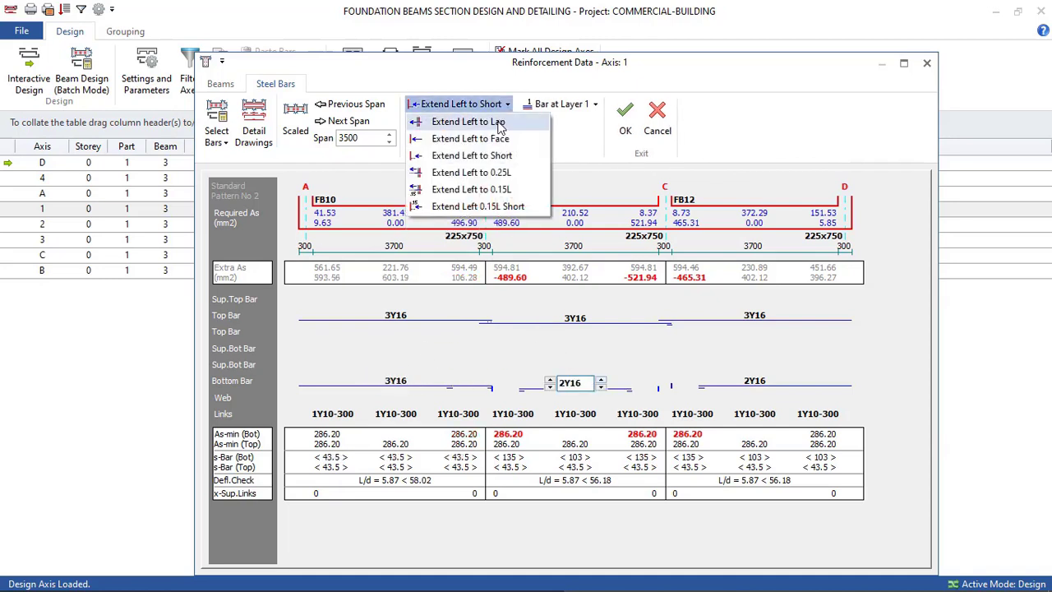
click(468, 121)
click(512, 121)
click(475, 140)
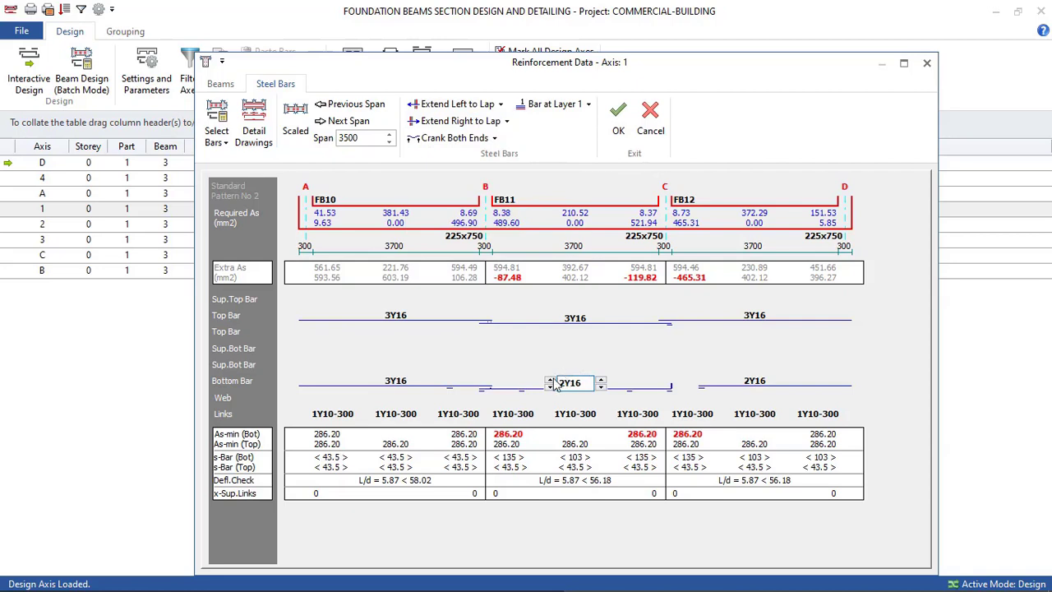
click(551, 381)
Lap span C-D's bottom bars at both ends, raise them to 3Y16, and apply with OK
click(746, 383)
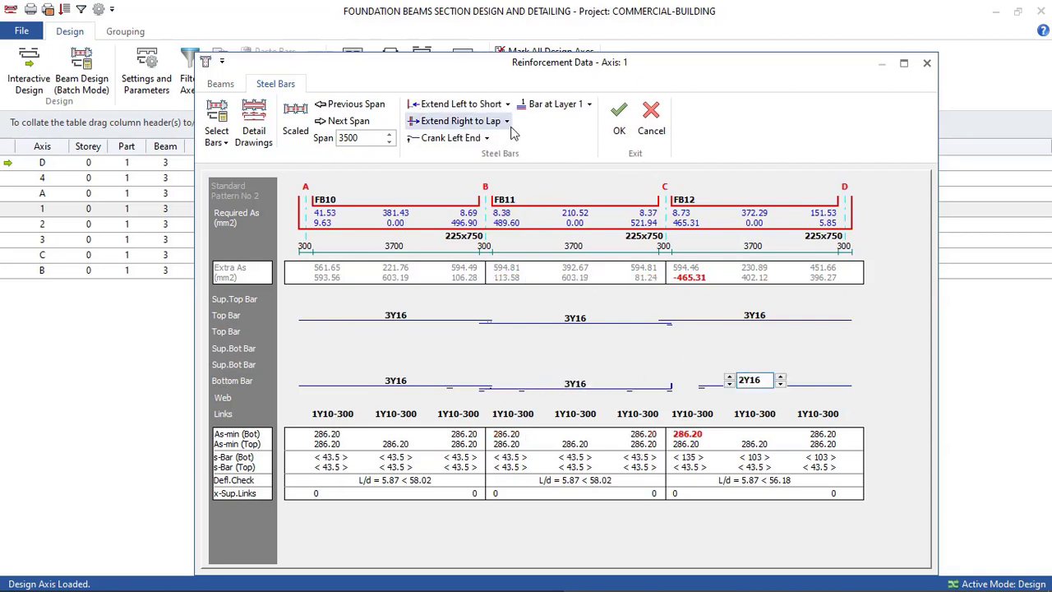
click(507, 104)
click(468, 122)
click(507, 120)
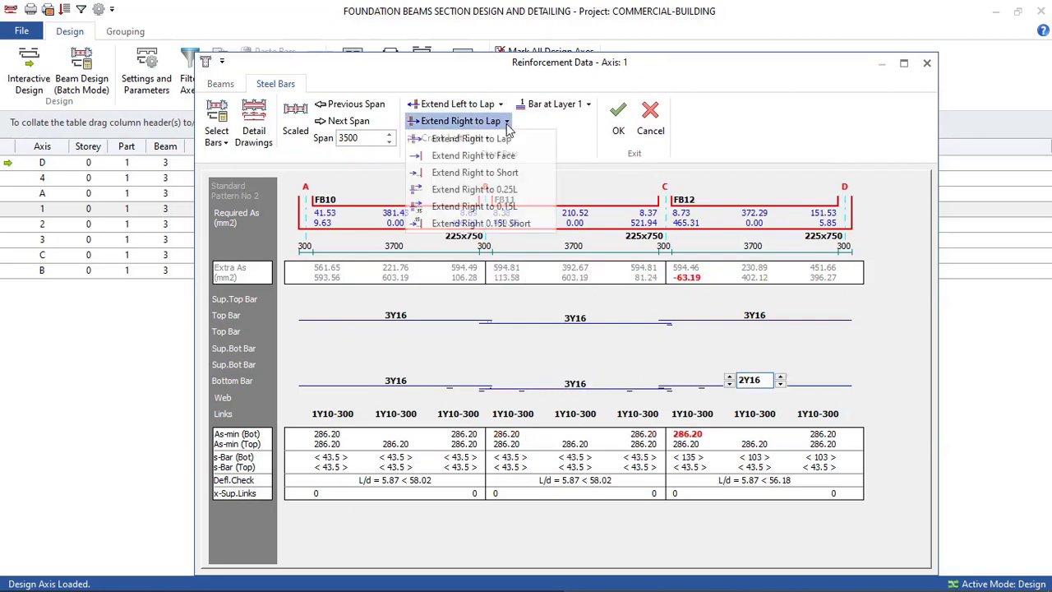
click(471, 138)
click(728, 375)
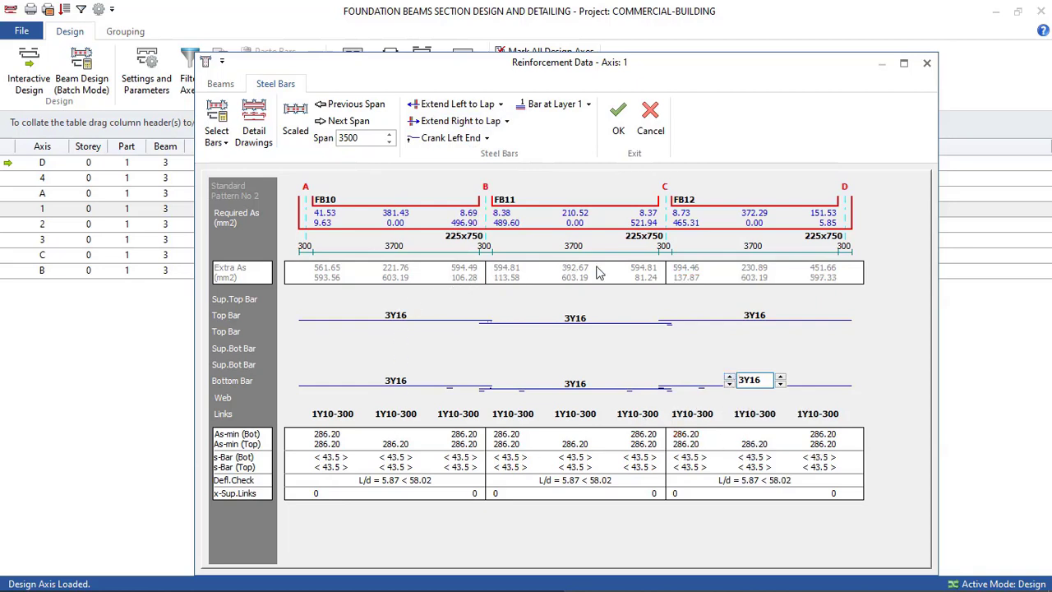
click(617, 115)
Open axis 2's reinforcement data and raise the top bars of all three spans to 3Y16
click(277, 229)
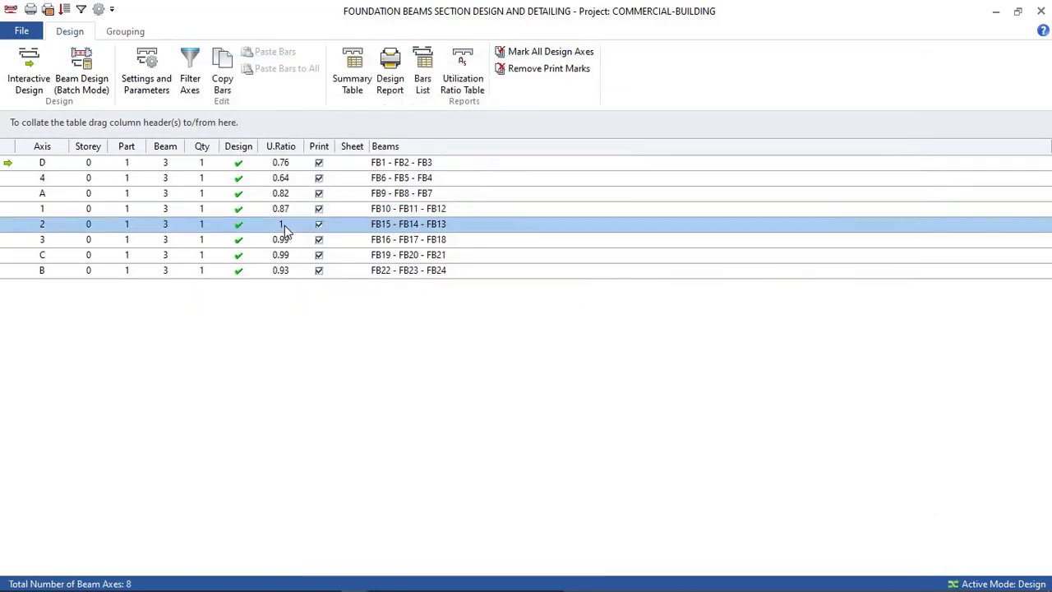
click(286, 270)
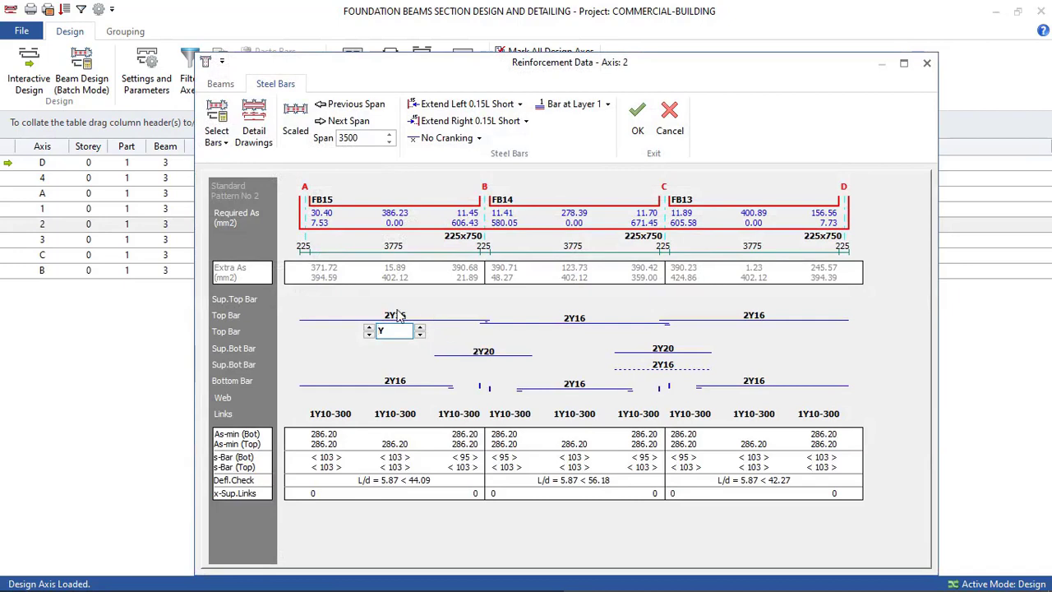
click(382, 318)
click(369, 315)
click(574, 317)
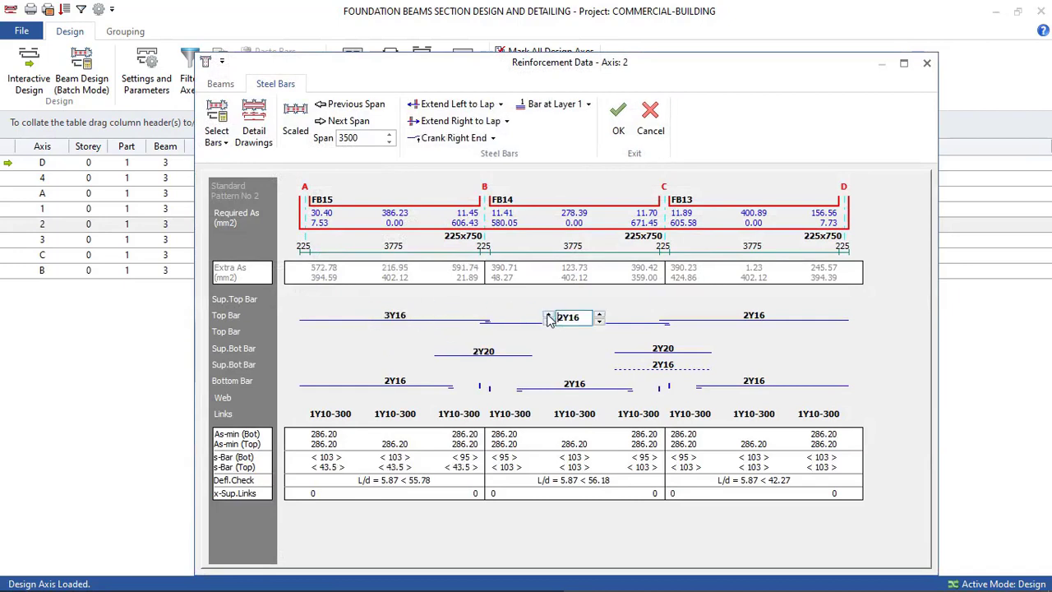
click(546, 313)
click(740, 319)
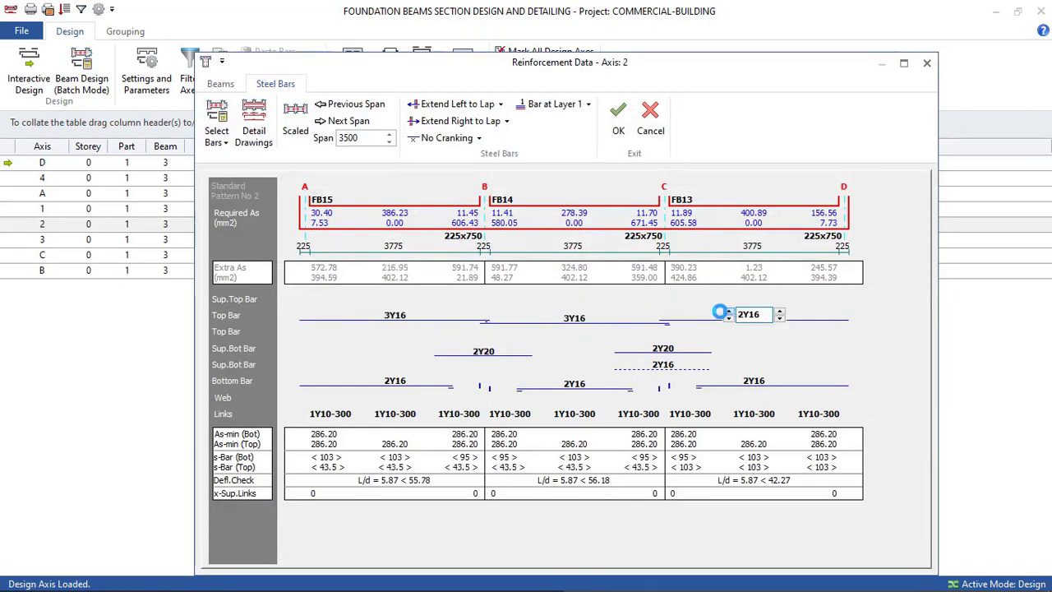
click(728, 312)
Lap span A-B's bottom bars at support B and raise them to 4Y16
click(485, 352)
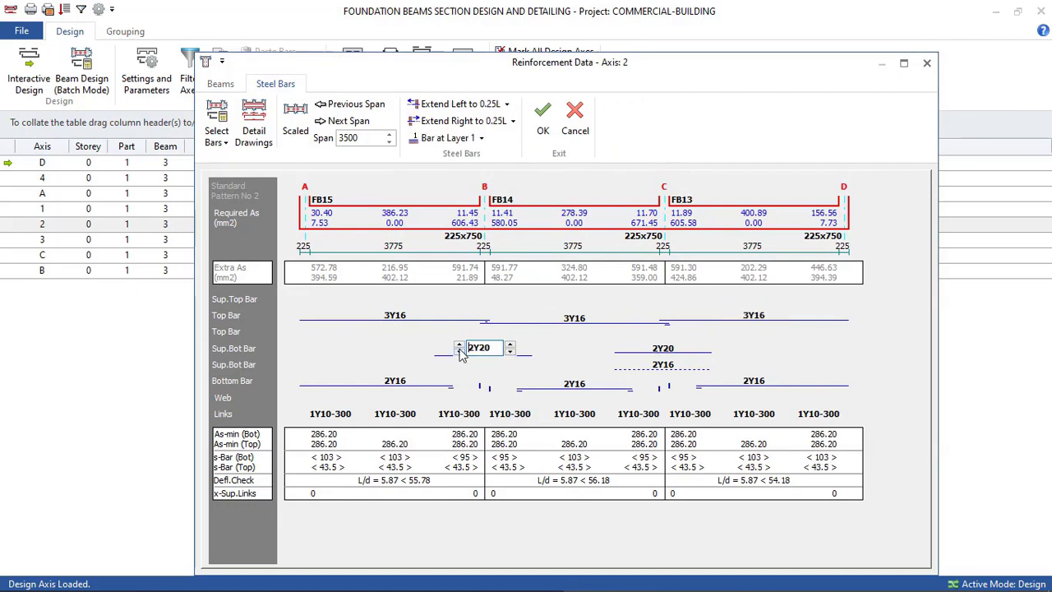
click(394, 381)
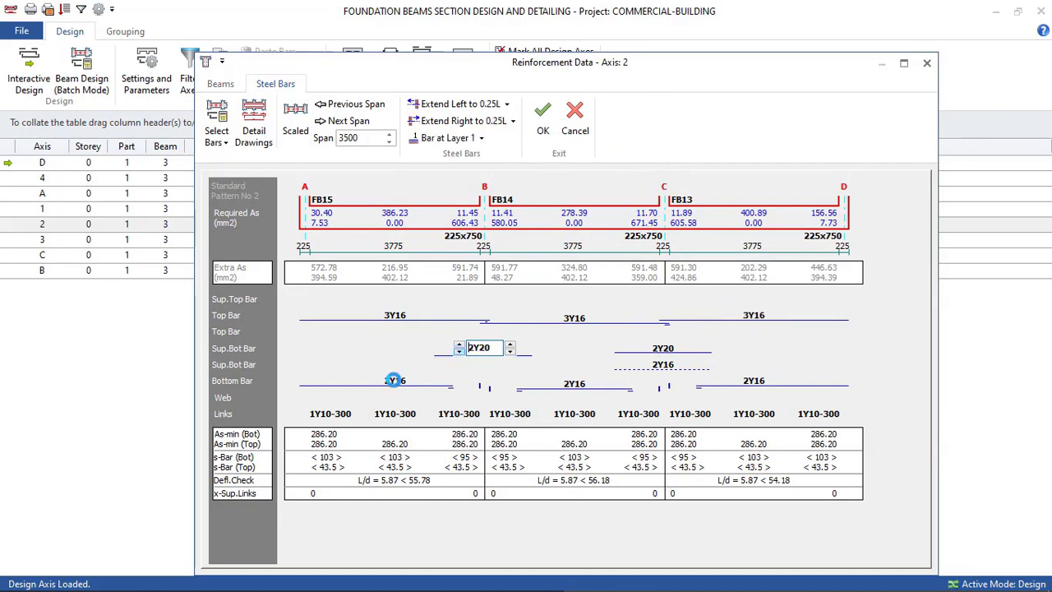
click(509, 121)
click(460, 137)
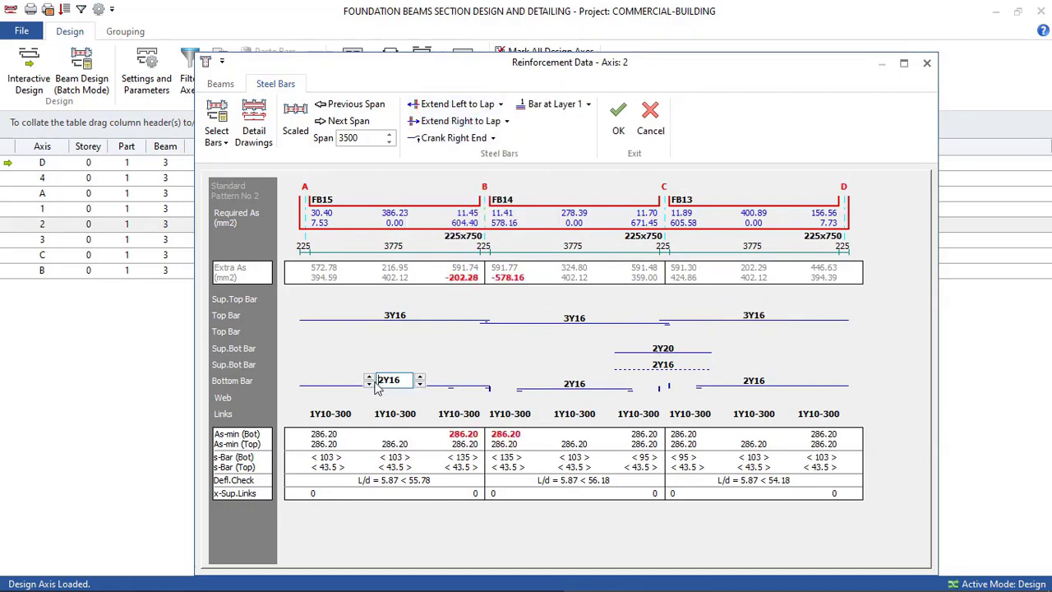
click(369, 382)
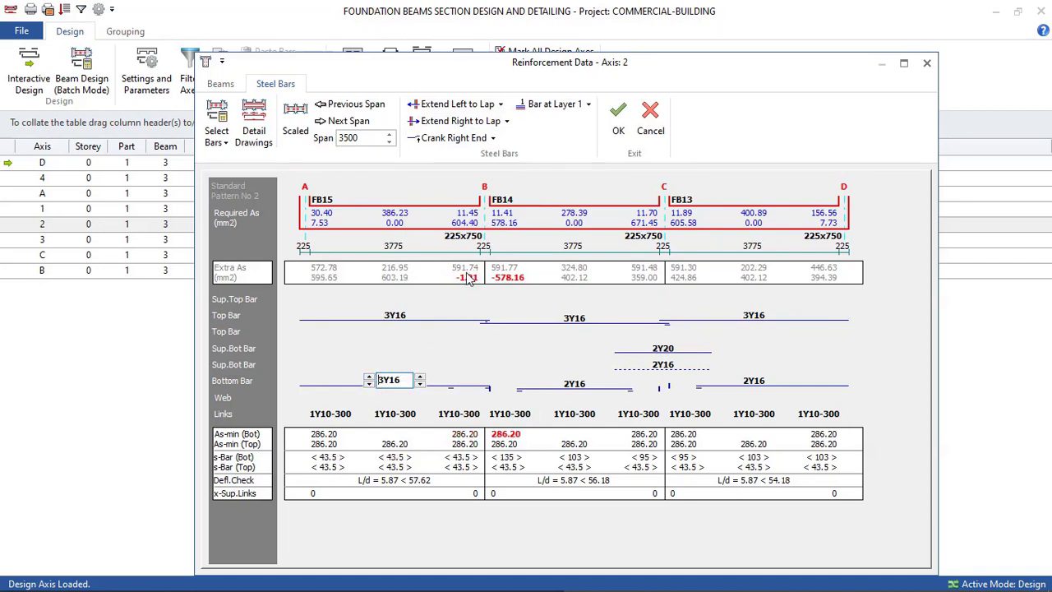
click(370, 380)
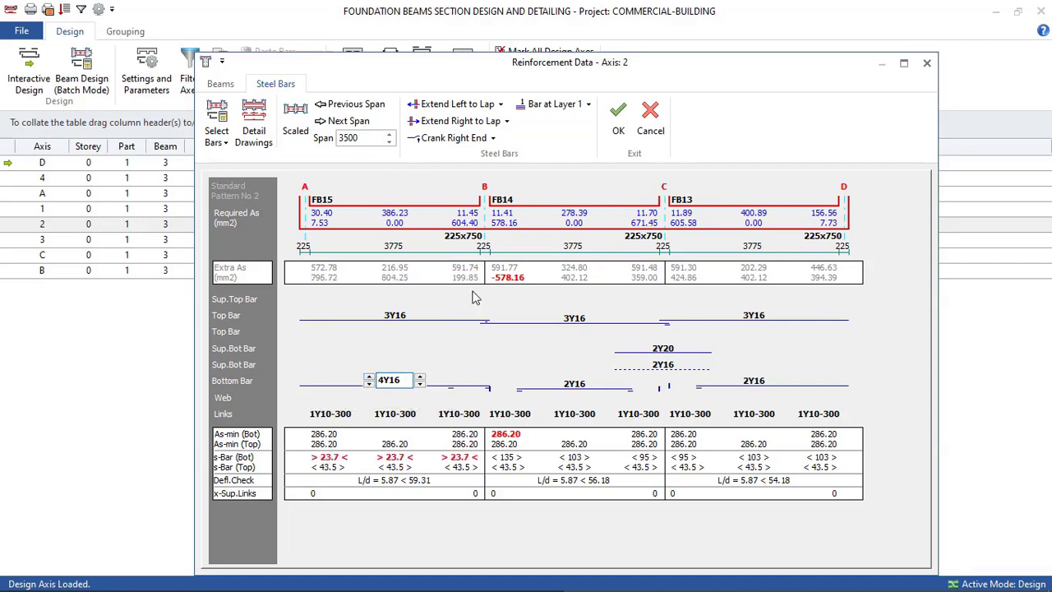
Lap the middle span's bottom bars at both ends and raise them to 4Y16
click(571, 384)
click(512, 121)
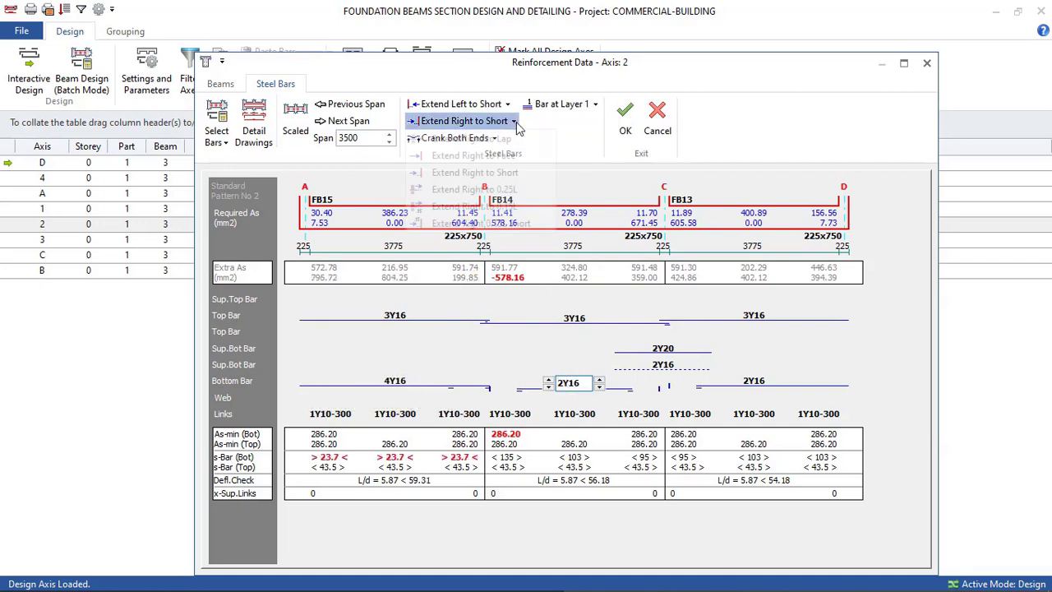
click(469, 138)
click(507, 103)
click(496, 122)
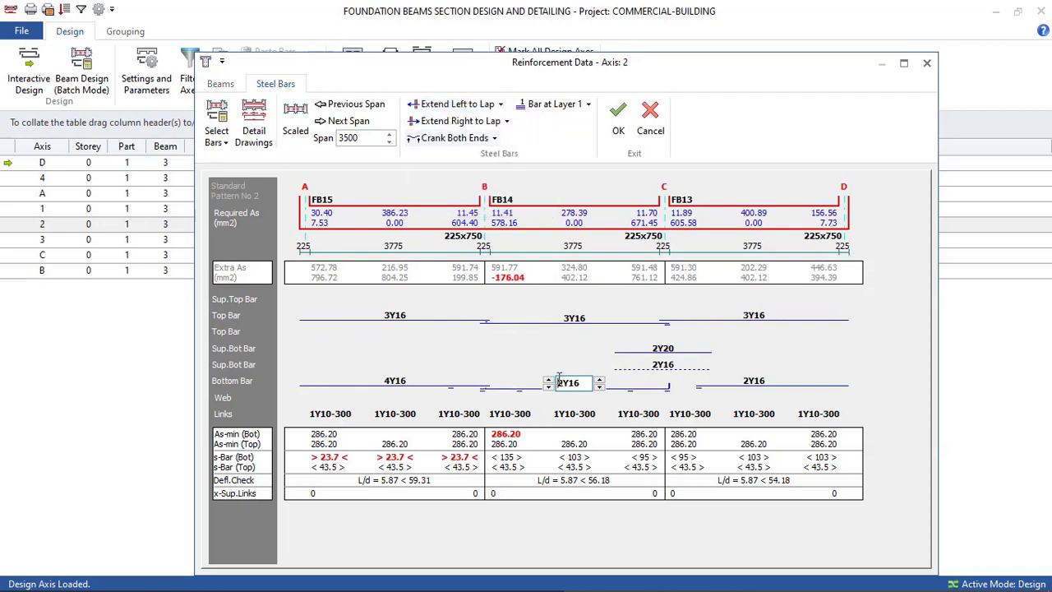
click(549, 382)
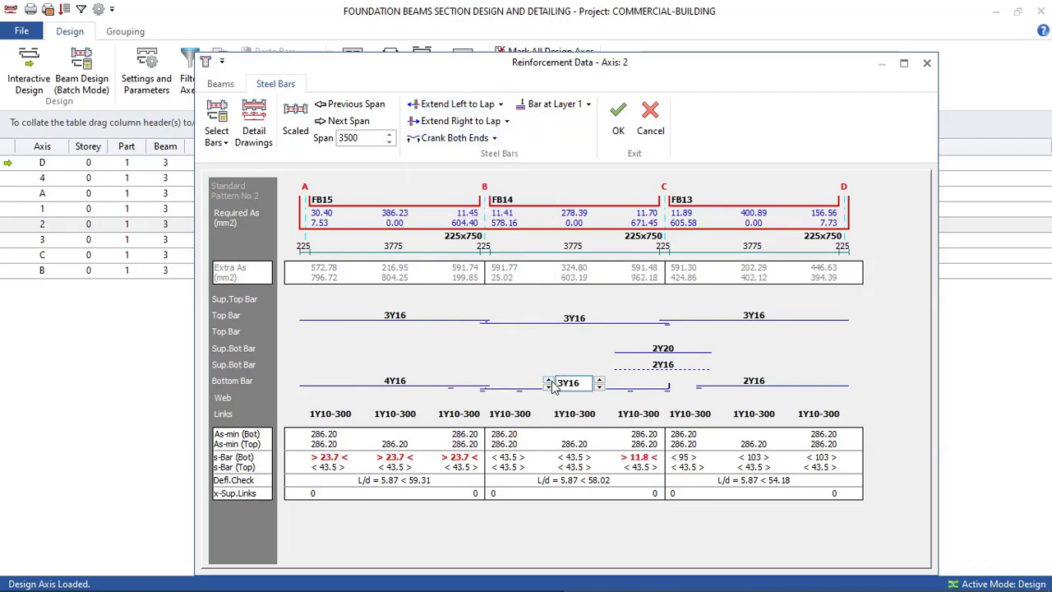
click(548, 379)
Lap the right span's bottom bars at the left and raise them to 4Y16
click(757, 384)
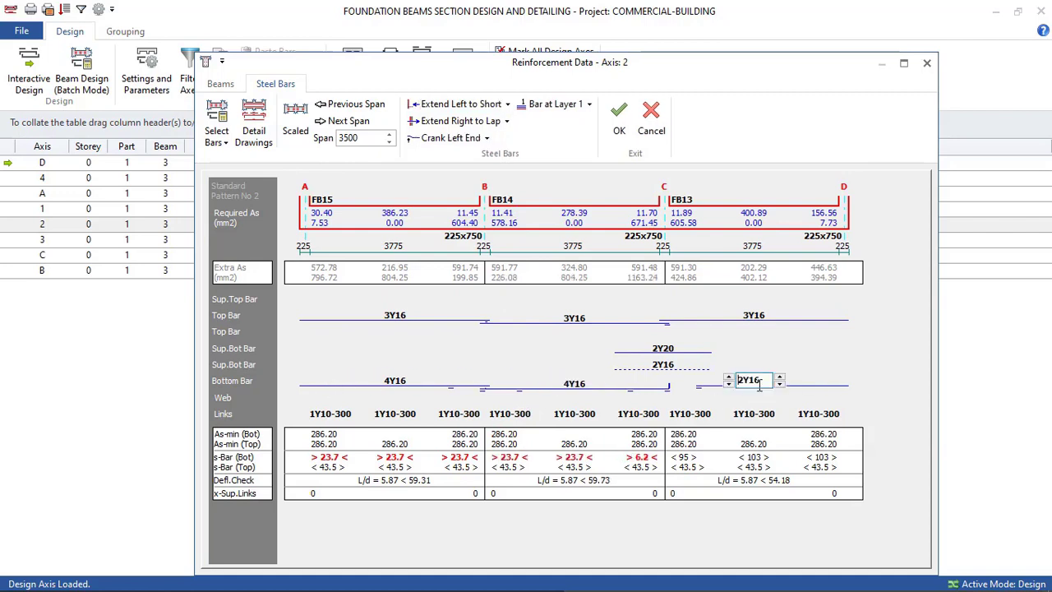
click(497, 104)
click(475, 122)
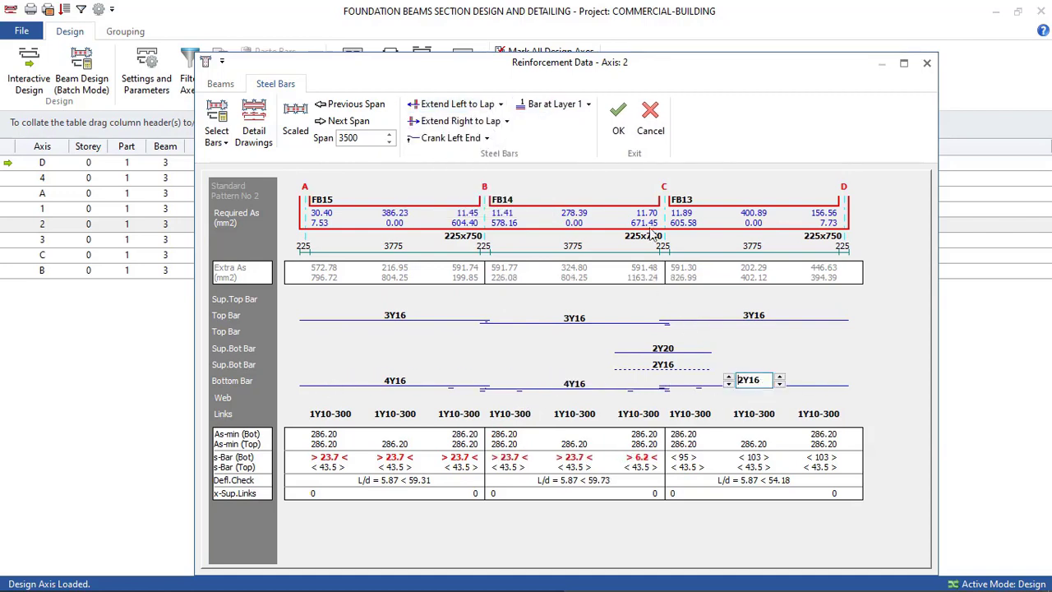
click(729, 383)
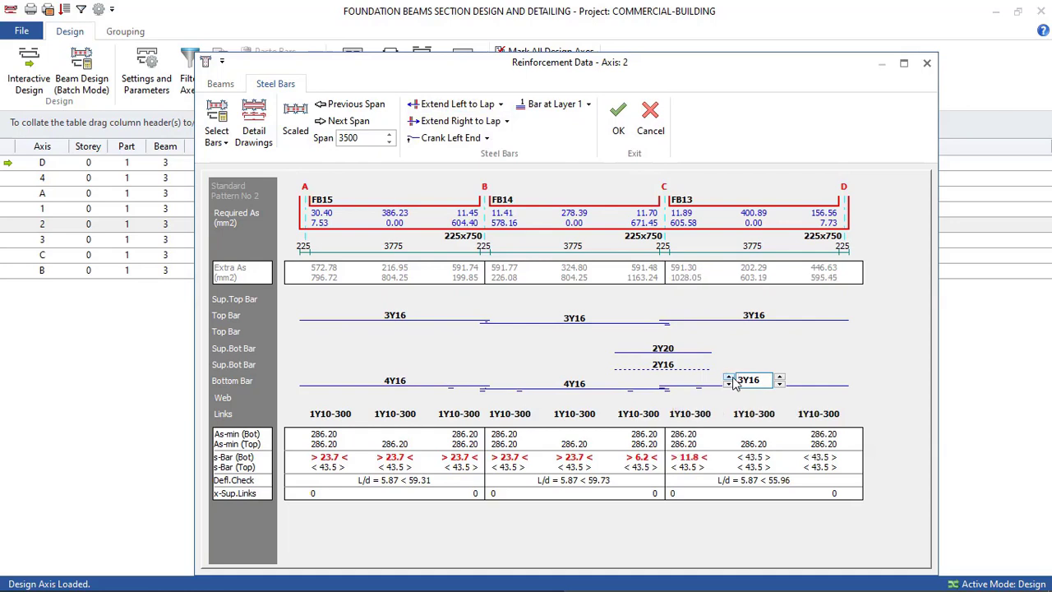
click(728, 383)
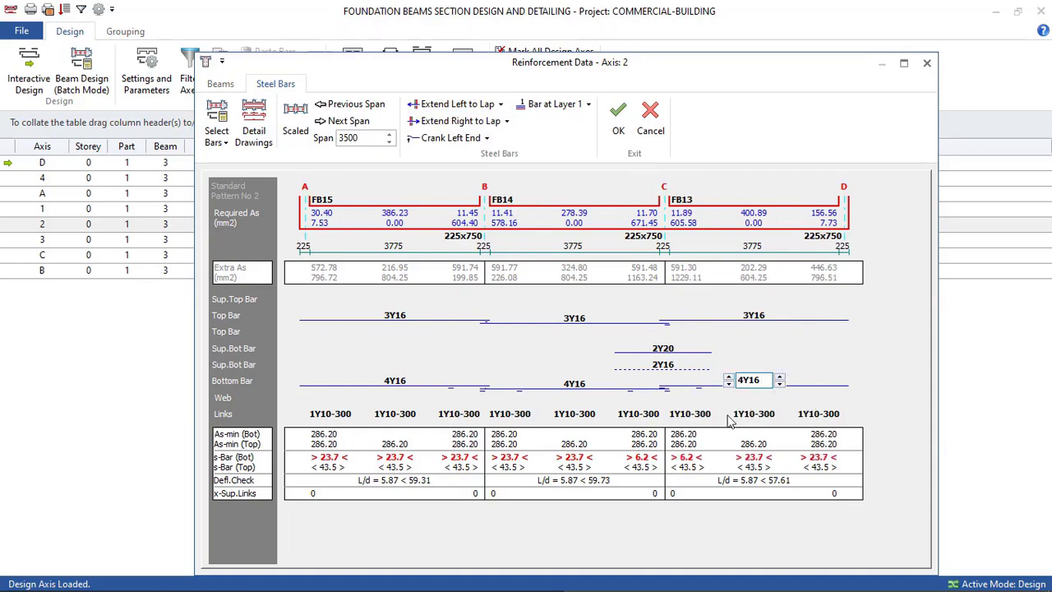
Remove the 2Y20 support bottom bar and clear the 2Y16 support bar's quantity
click(655, 352)
click(637, 352)
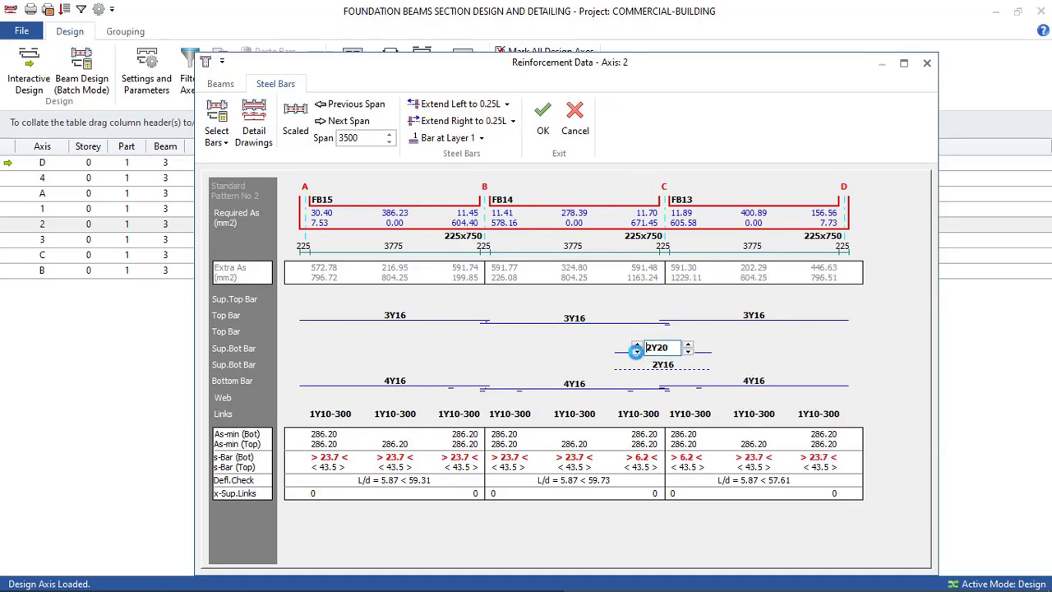
click(656, 367)
key(BackSpace)
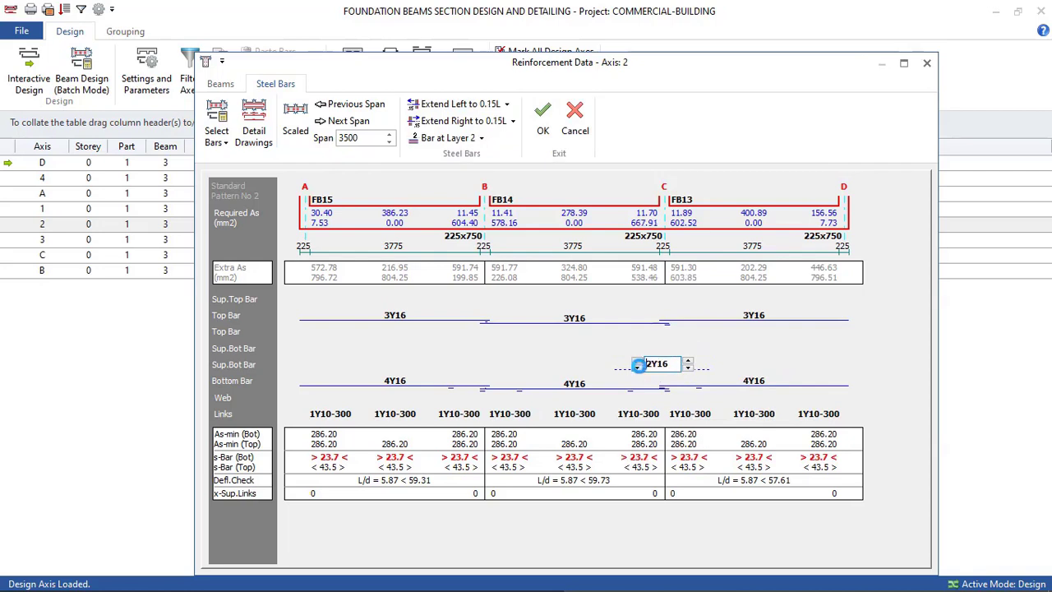
Confirm the cleared 2Y16 support bar and save axis 2's reinforcement with OK
click(759, 378)
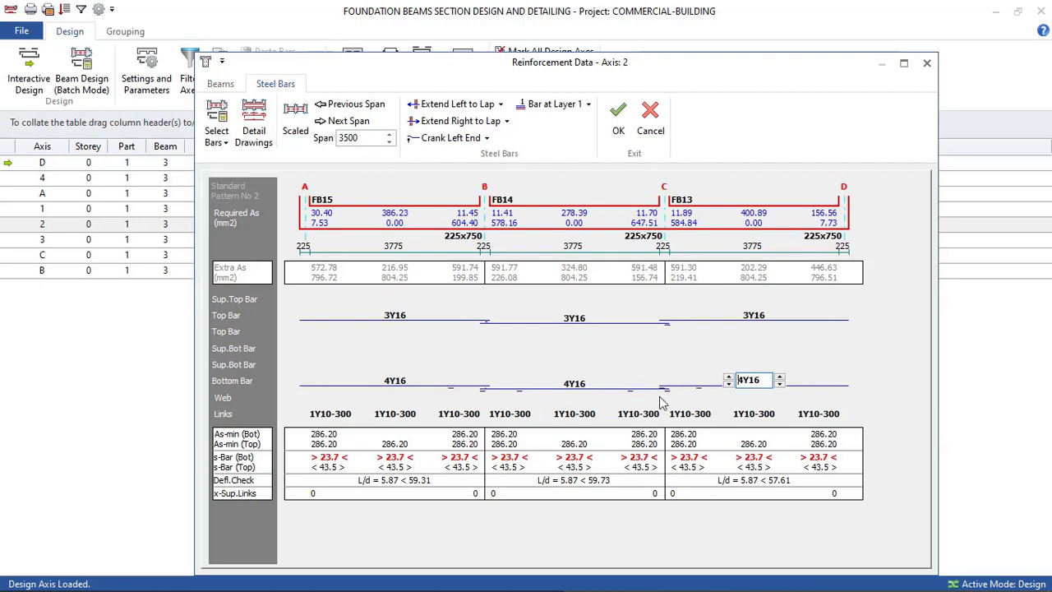
click(619, 113)
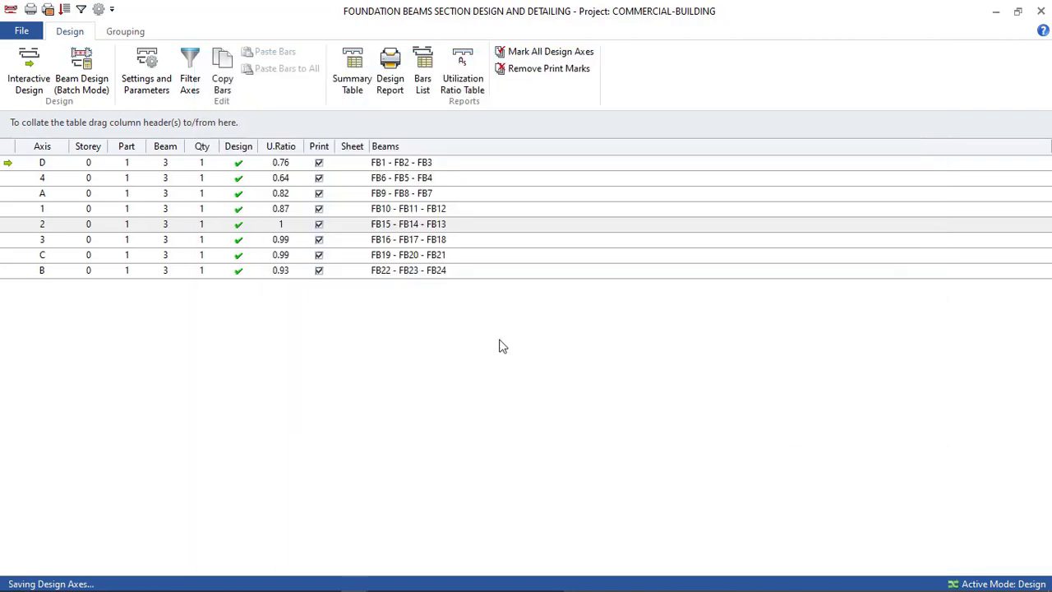
Open Axis 3's reinforcement data and raise the left, middle and right span top bars to 3Y16
double_click(284, 243)
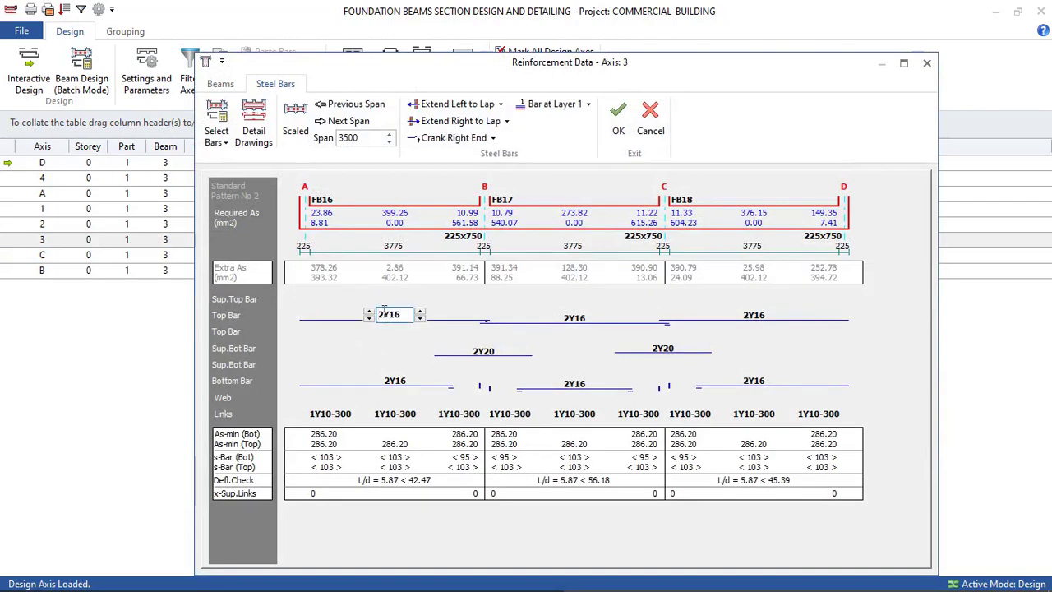
click(368, 310)
click(560, 321)
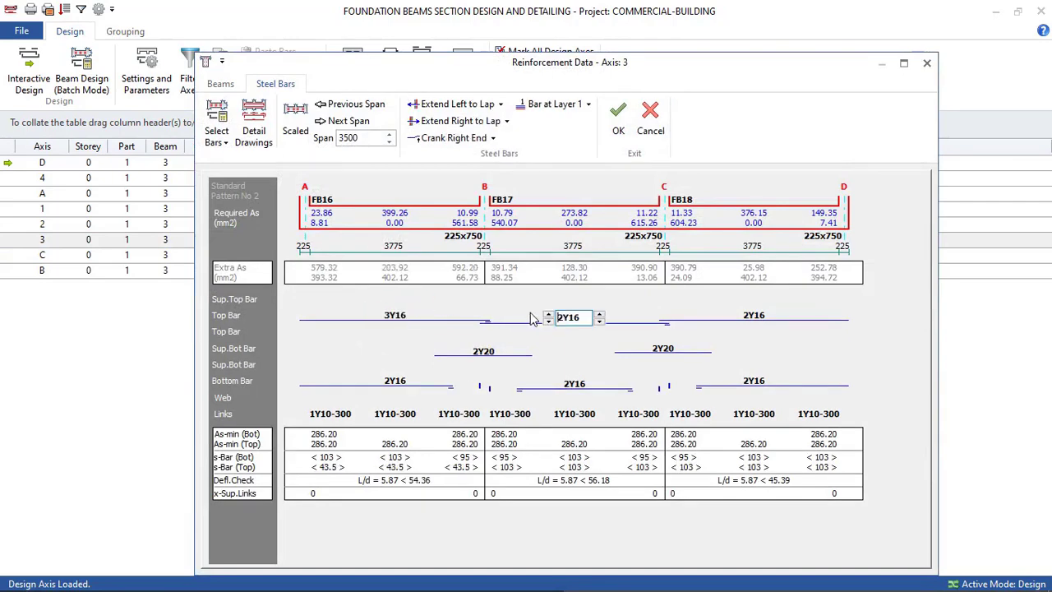
click(548, 314)
click(705, 310)
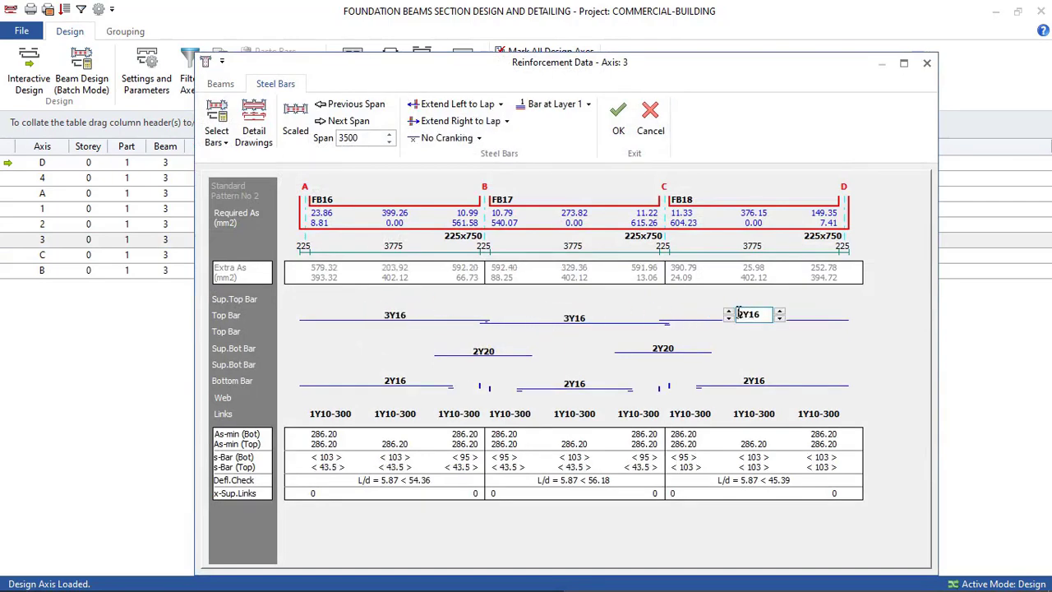
click(728, 311)
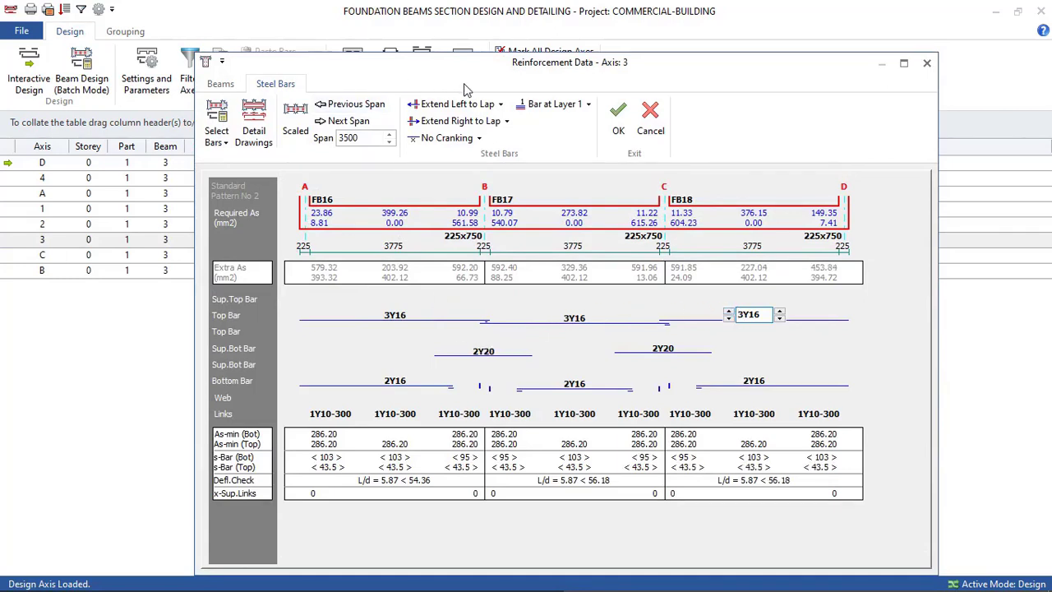
Reduce the left and right 2Y20 support bottom bars on Axis 3 to zero
drag(388, 72, 471, 74)
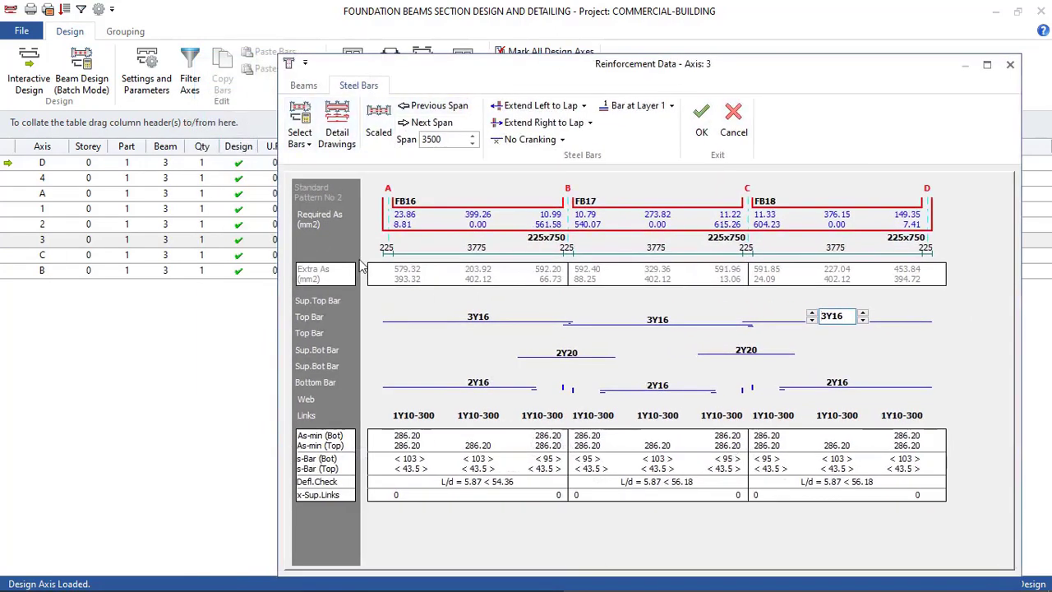
click(561, 352)
click(542, 353)
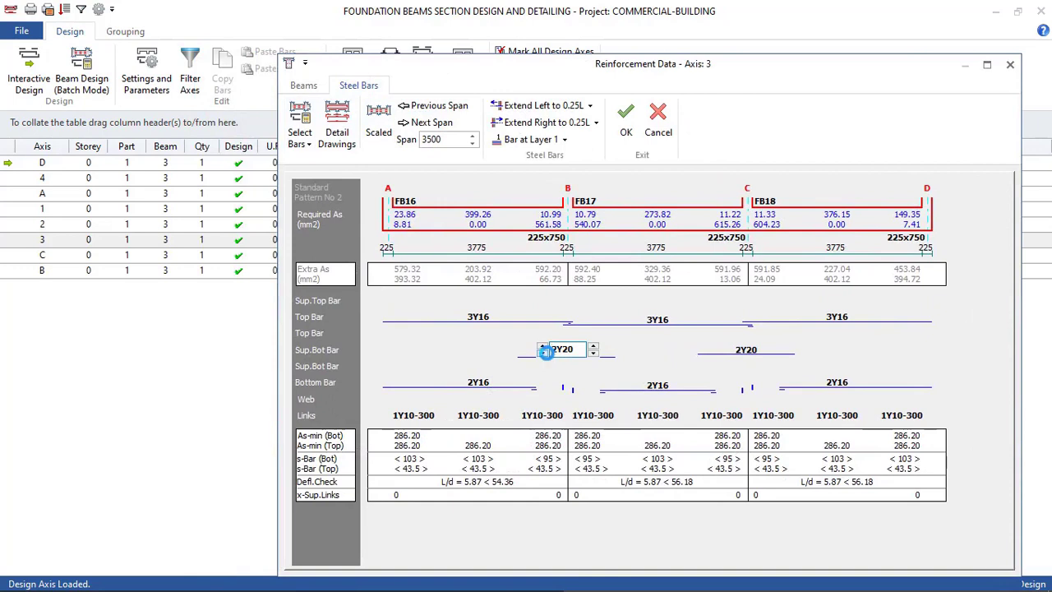
click(542, 353)
click(738, 353)
click(720, 351)
click(719, 351)
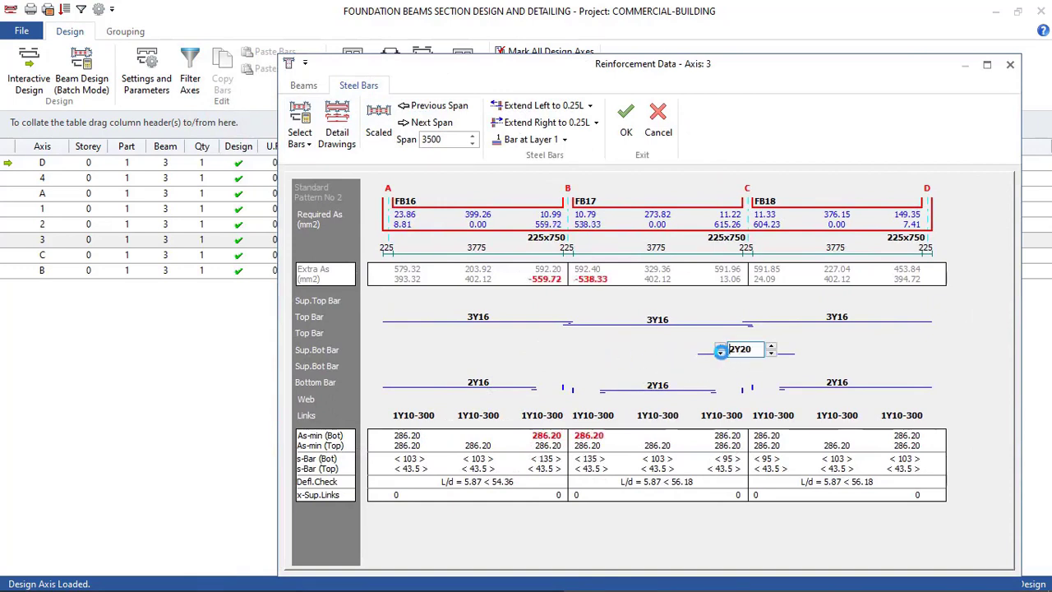
click(511, 382)
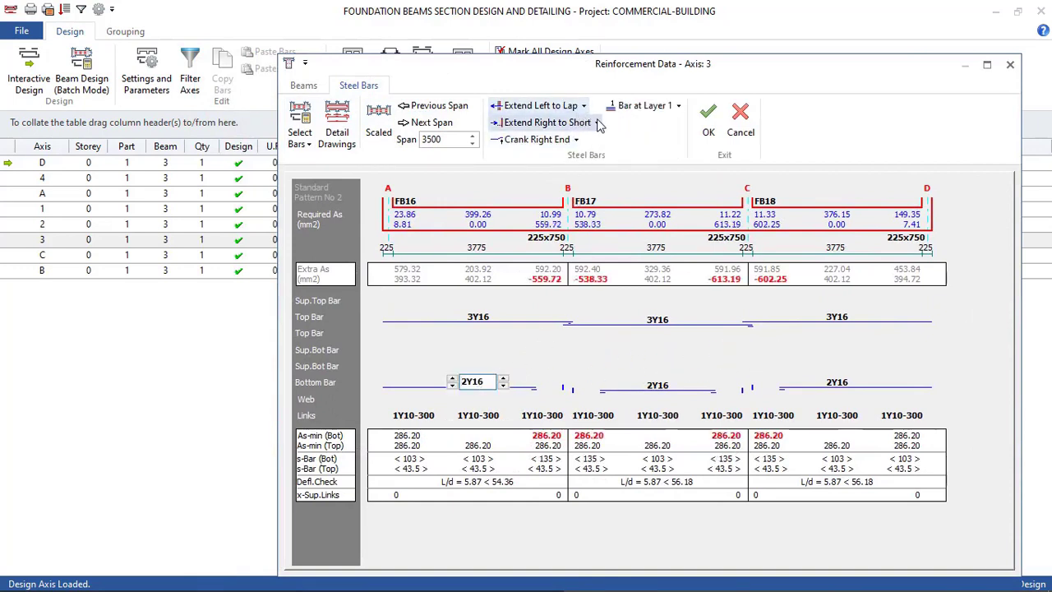
Set the left and middle bottom bar ends to Lap and raise the middle span bar to 3Y16
click(542, 122)
click(534, 138)
click(646, 388)
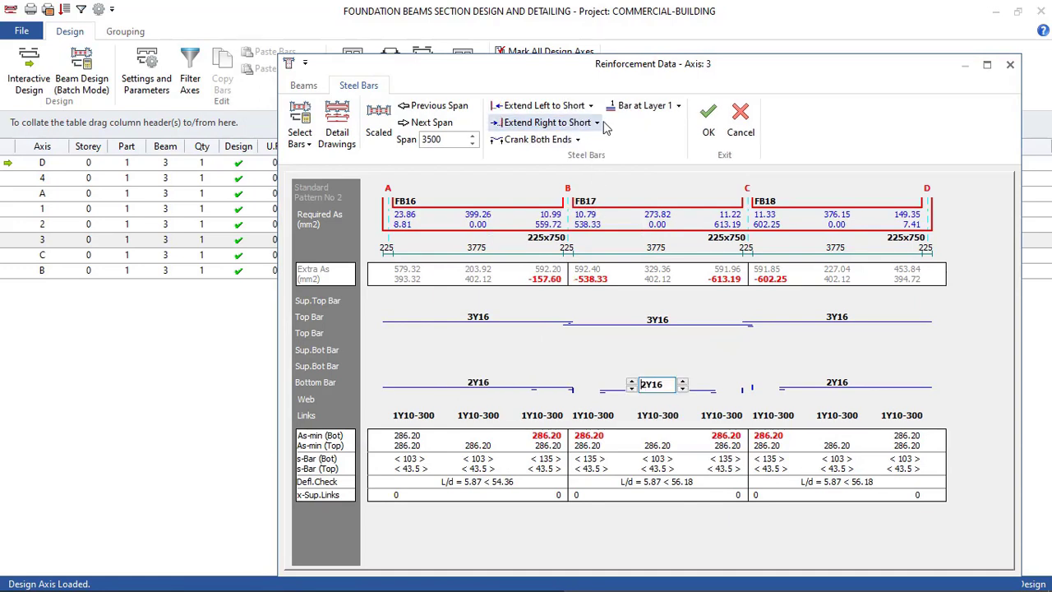
click(589, 123)
click(538, 137)
click(590, 106)
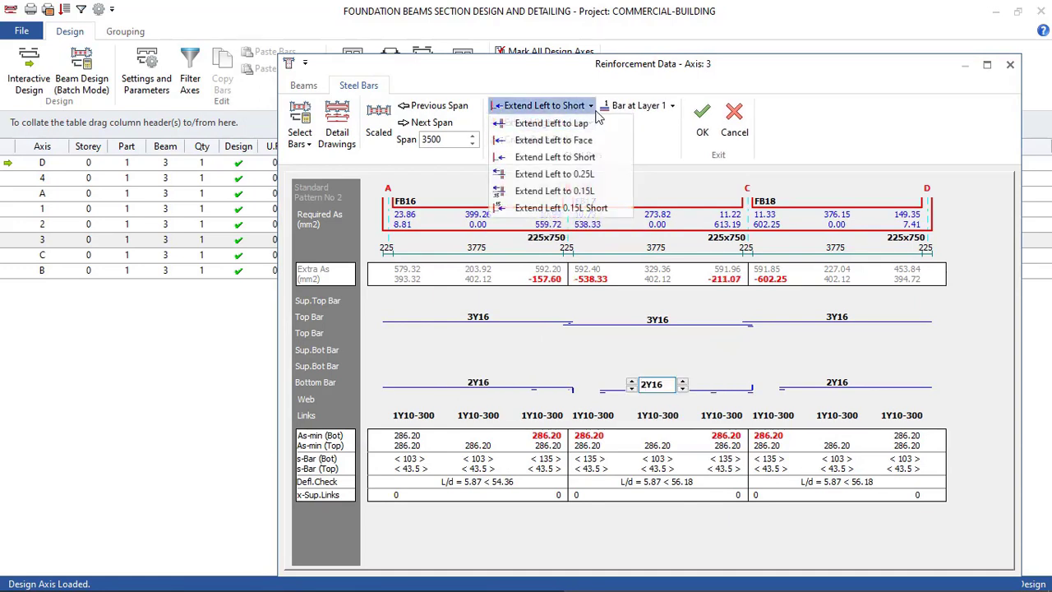
click(534, 138)
click(630, 380)
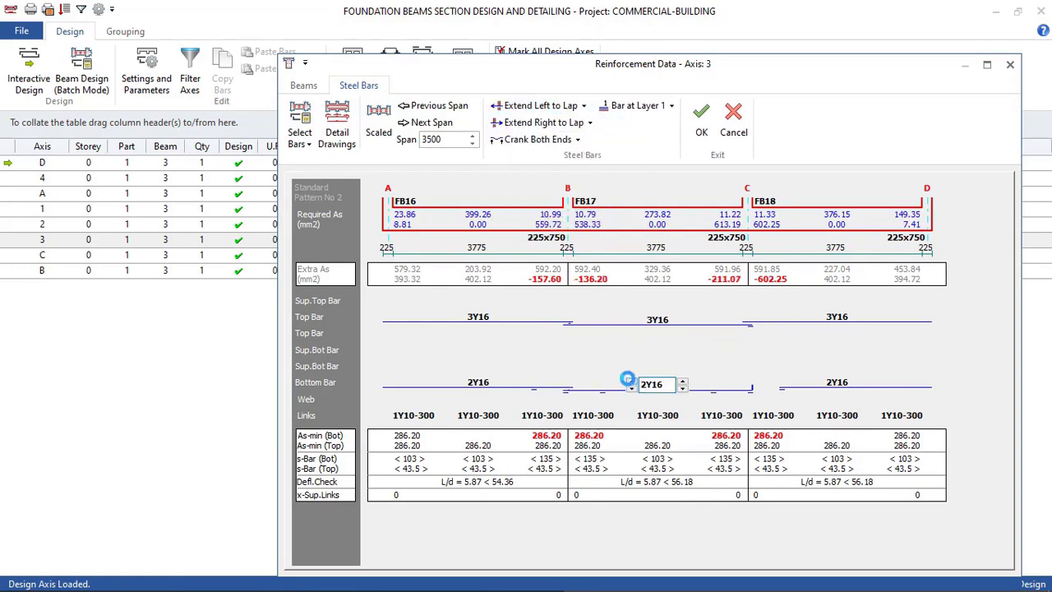
Raise the left and middle span bottom bars to 4Y16
click(460, 386)
click(451, 379)
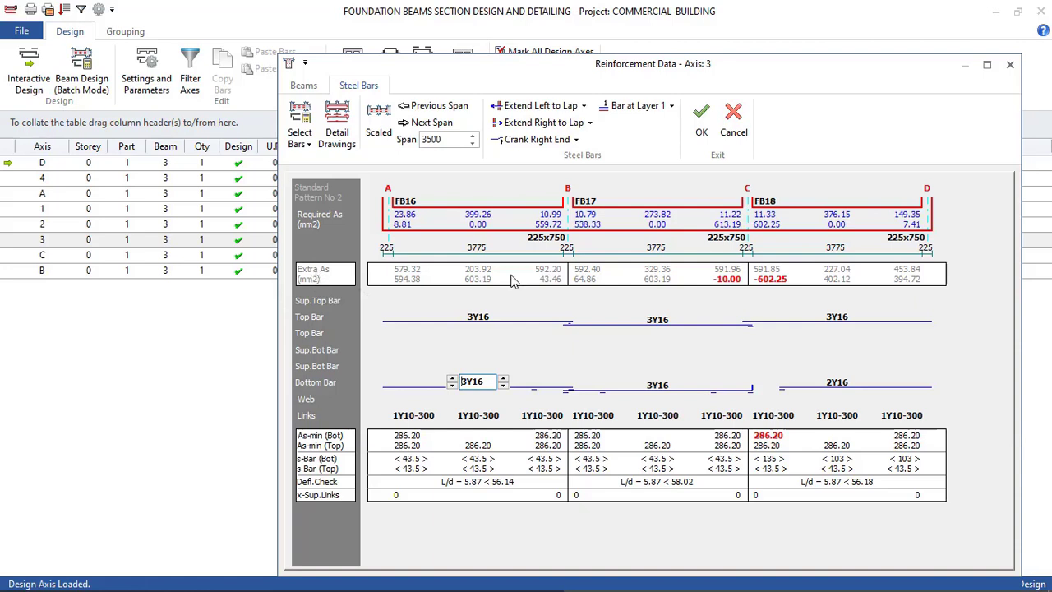
click(451, 378)
mouse_move(651, 383)
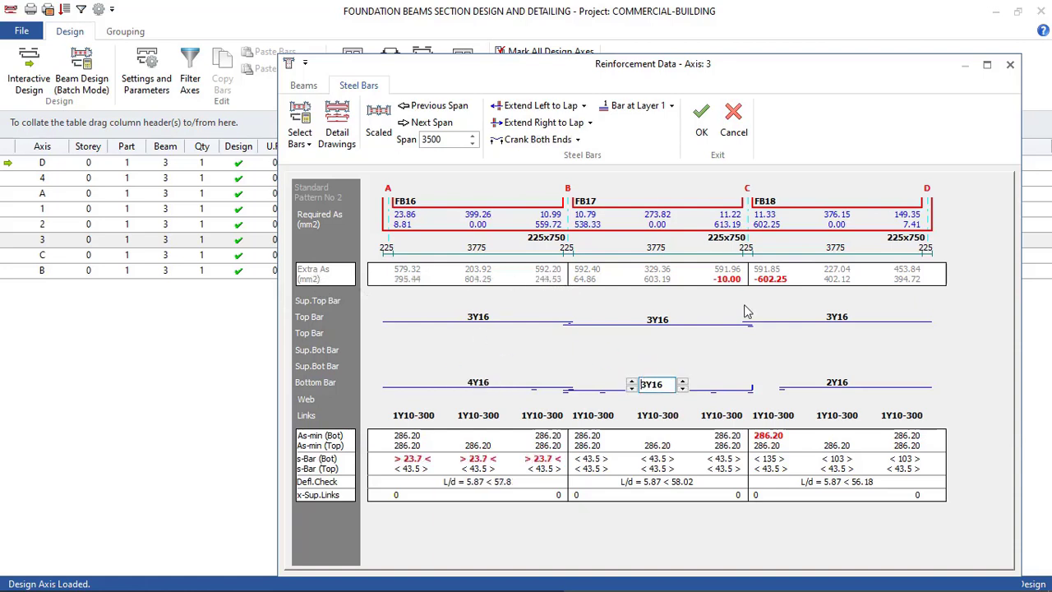
click(631, 382)
Lap the right span bottom bar's left end, raise it to 4Y16, and save Axis 3
click(832, 385)
click(581, 106)
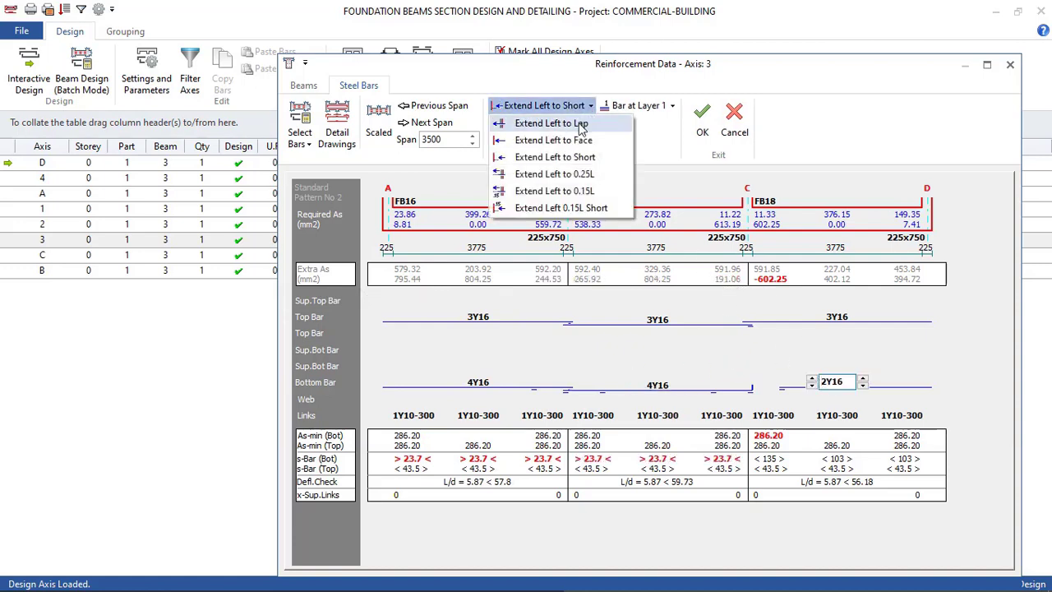
click(584, 122)
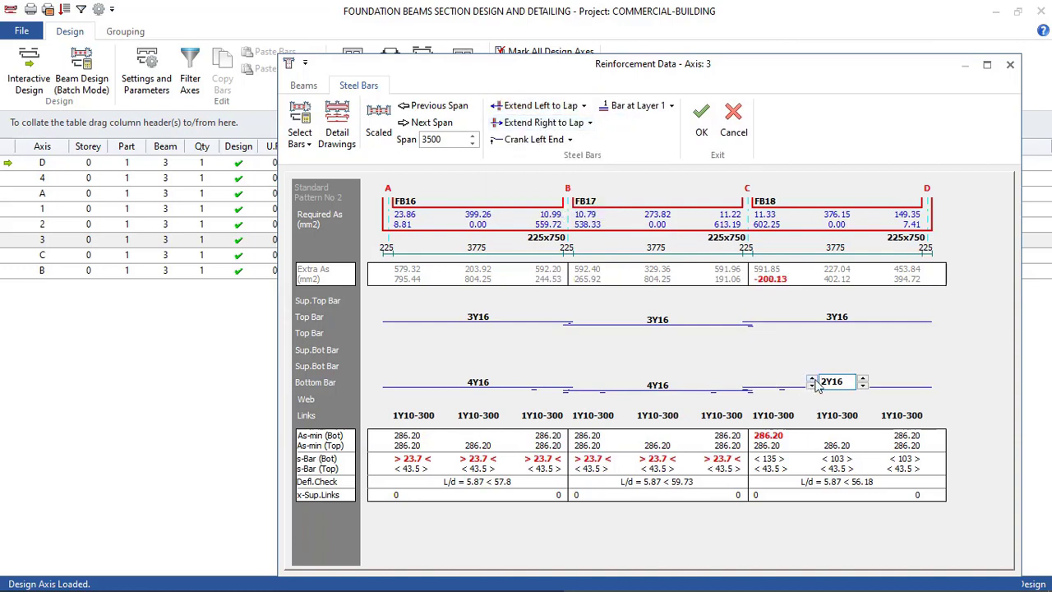
click(811, 378)
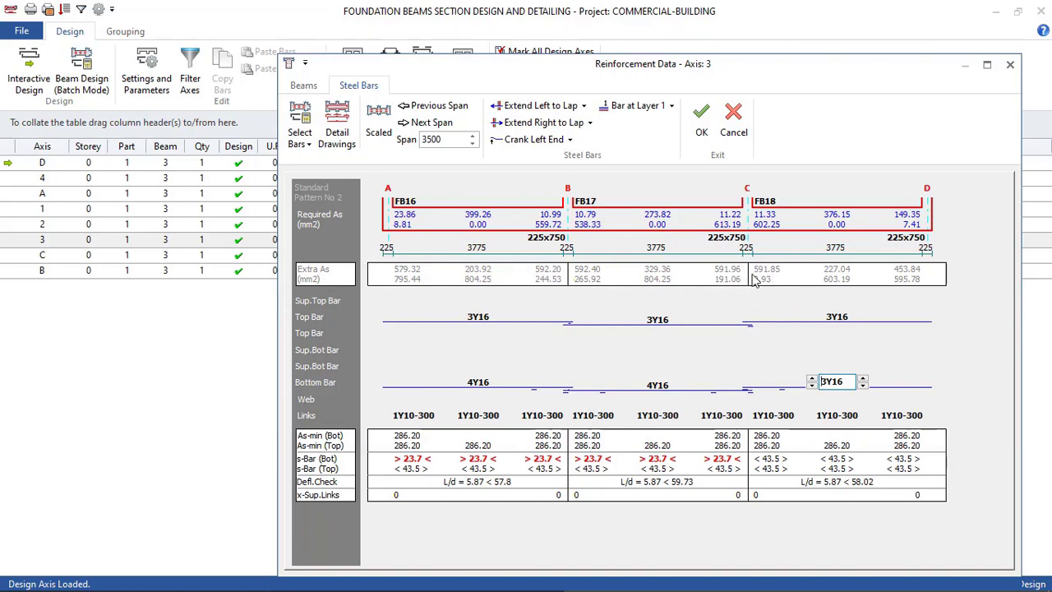
click(812, 379)
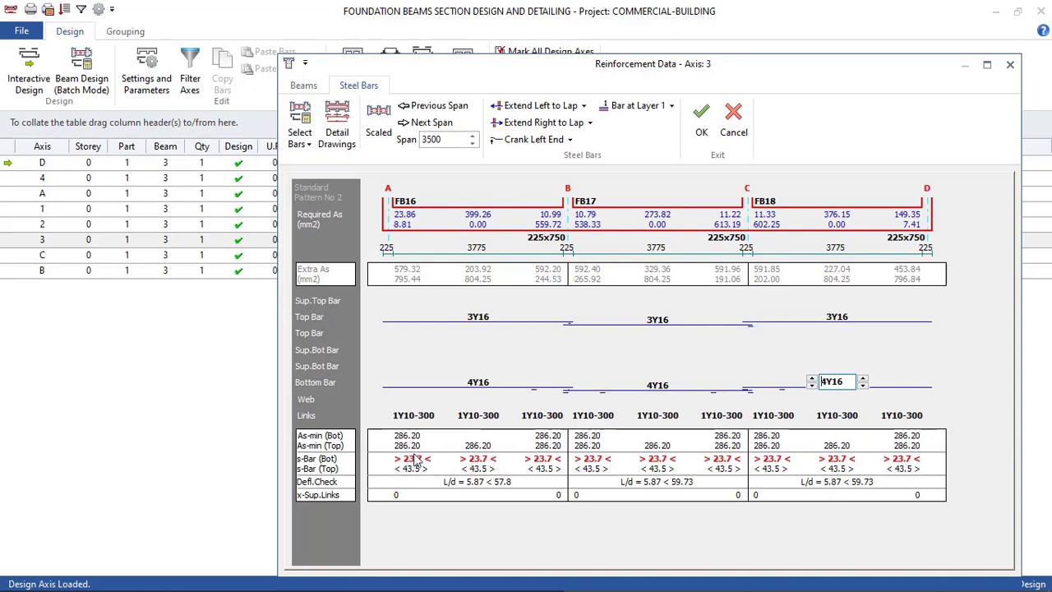
click(702, 133)
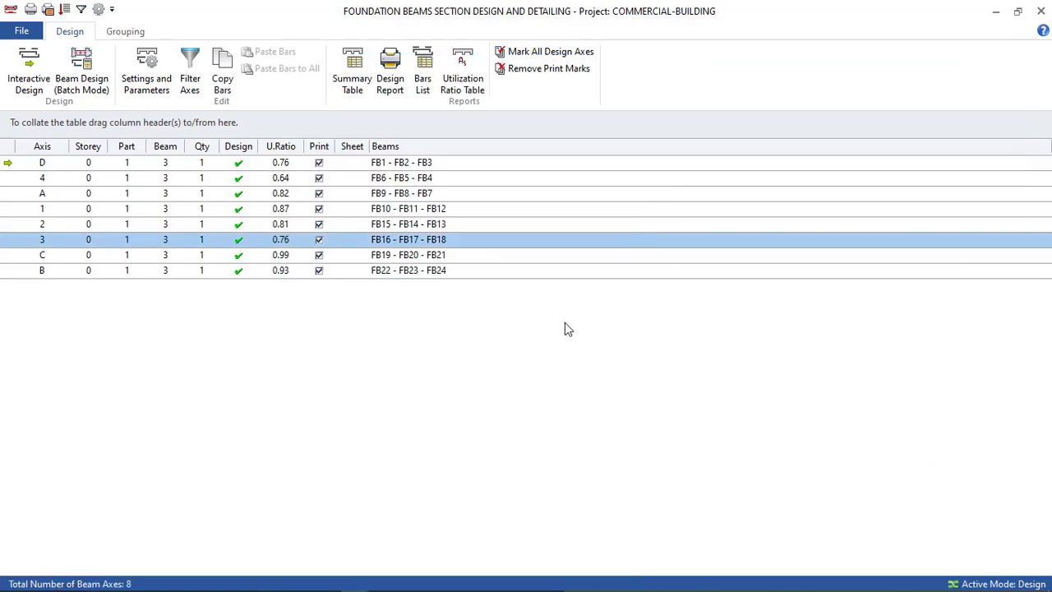
Open Axis C's reinforcement data and raise all three span top bars to 3Y16
click(276, 256)
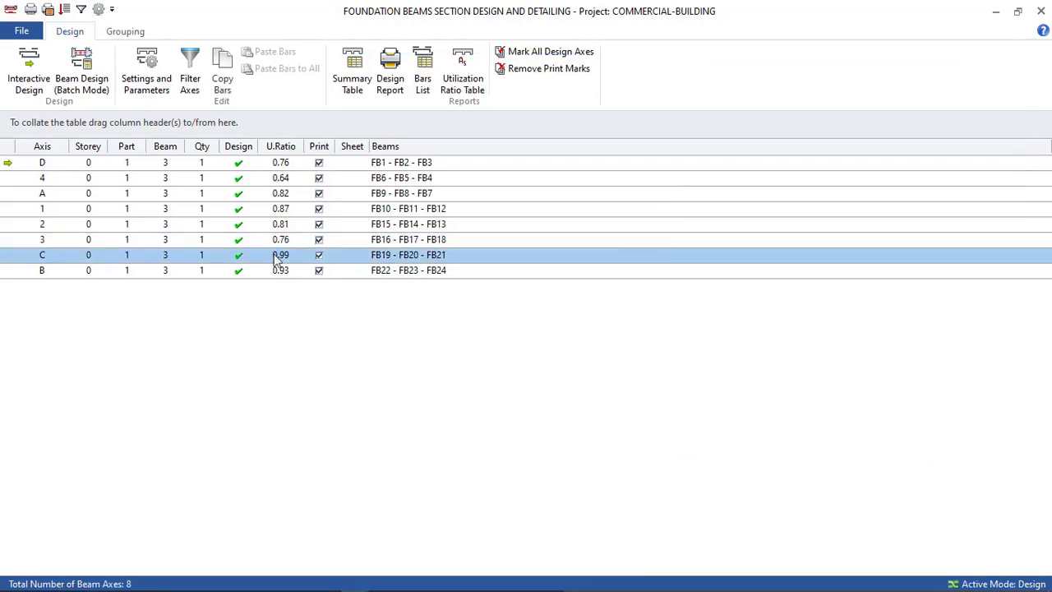
click(280, 268)
double_click(329, 258)
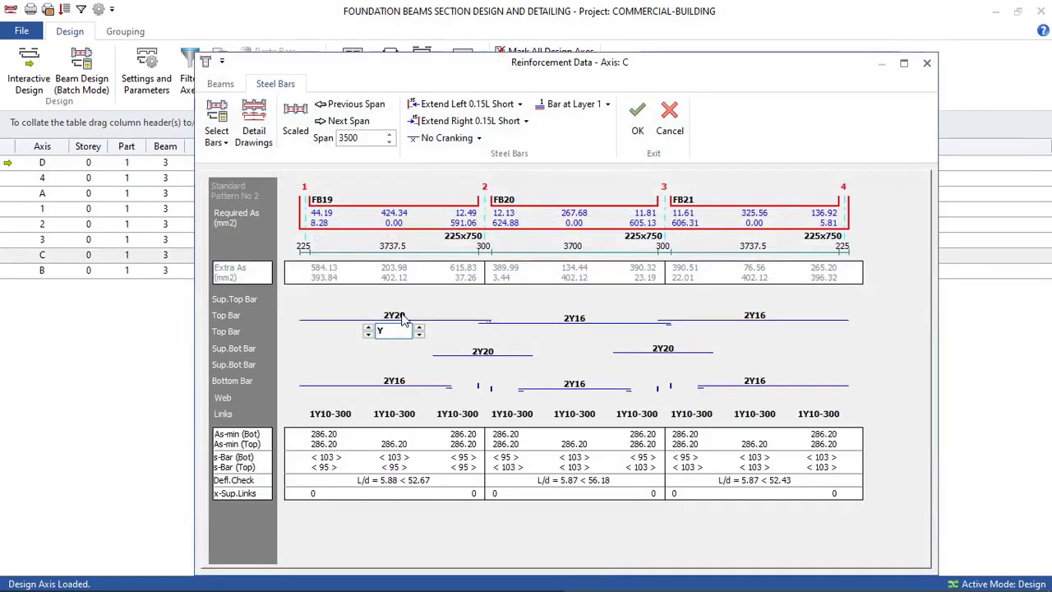
click(419, 319)
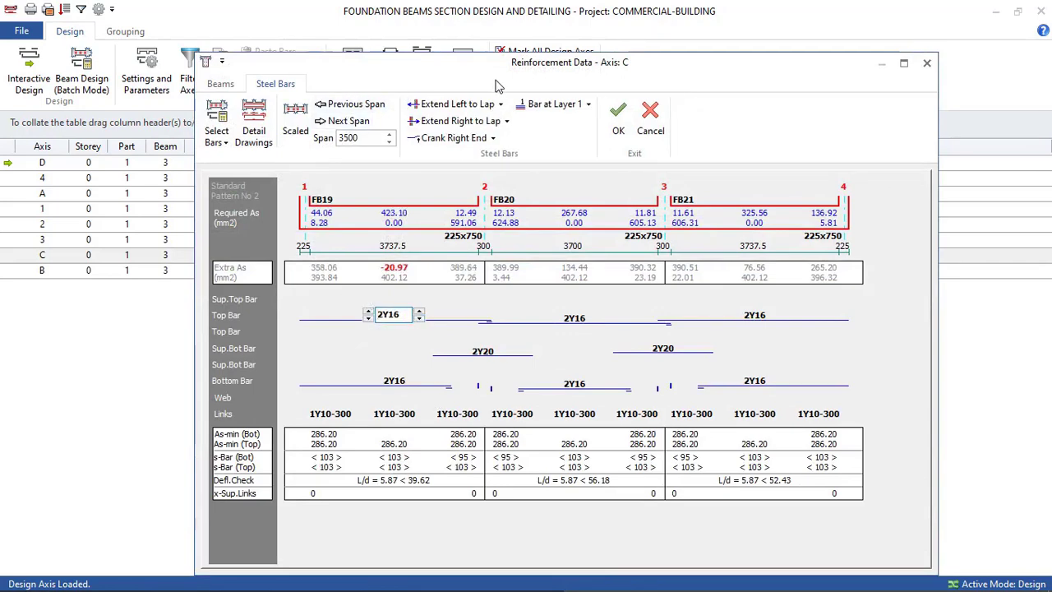
drag(454, 71, 533, 79)
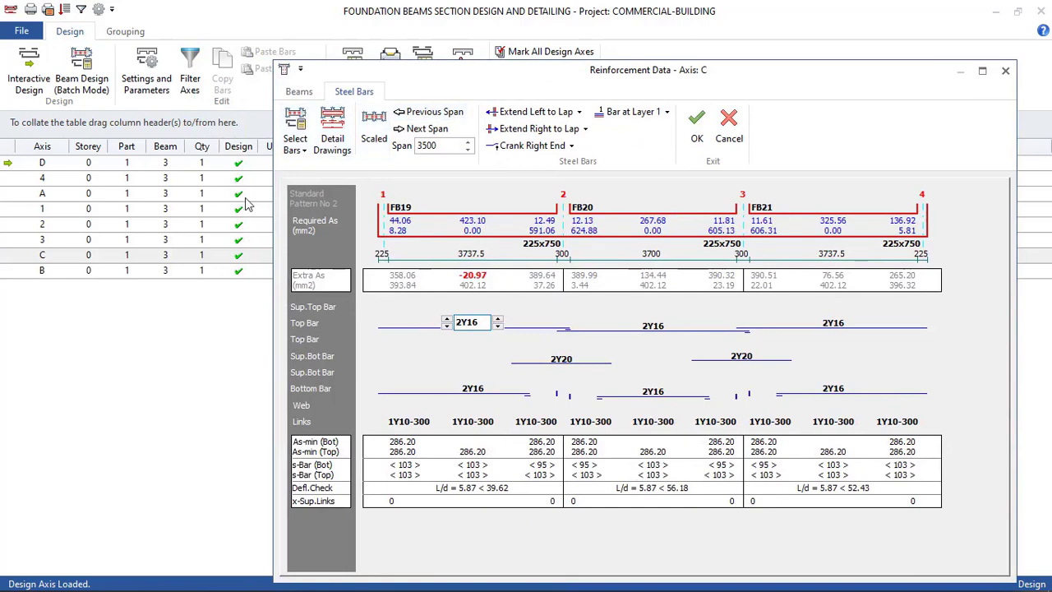
click(447, 319)
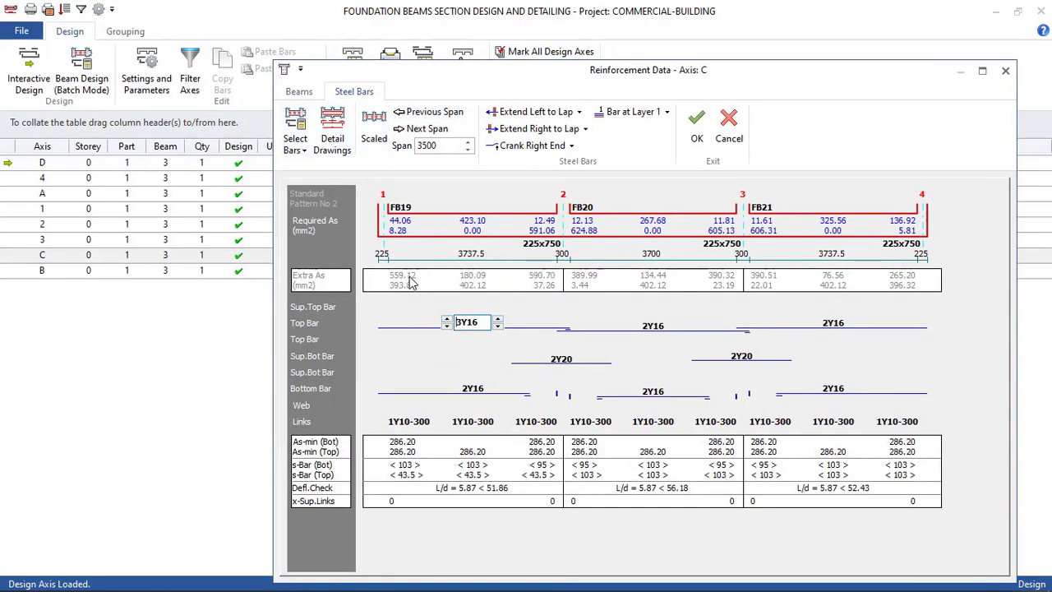
click(650, 325)
click(627, 322)
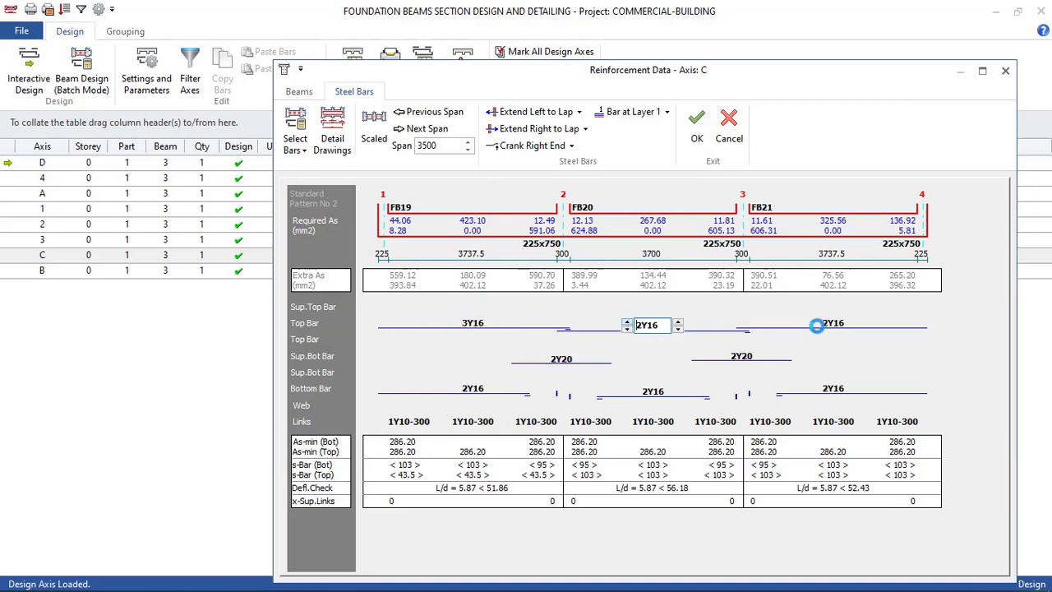
click(817, 324)
click(808, 320)
Remove the first and middle span support bottom bars on Axis C
click(570, 362)
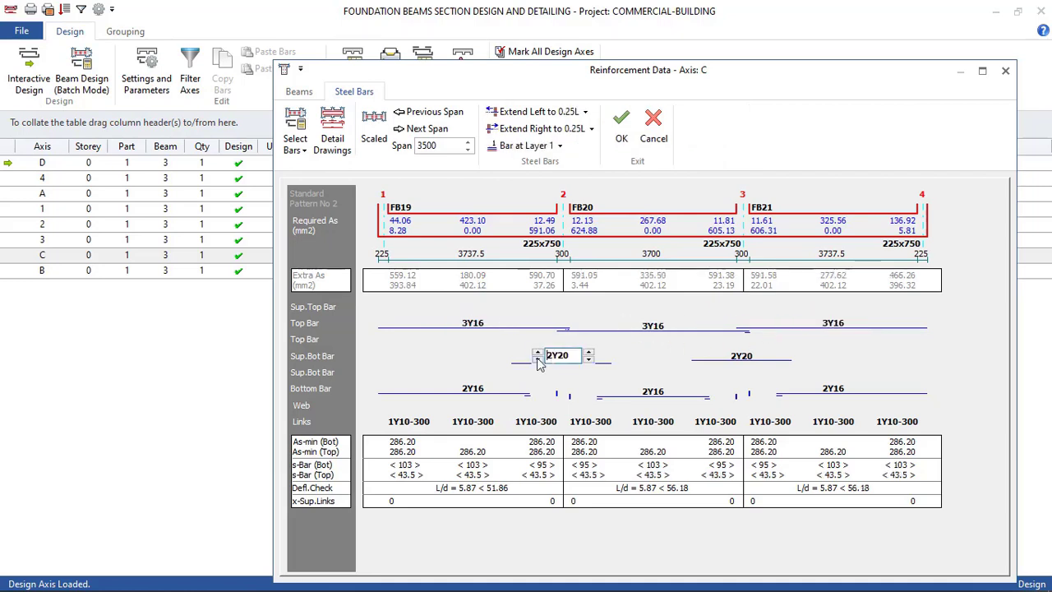
click(538, 362)
click(538, 363)
click(725, 359)
click(714, 359)
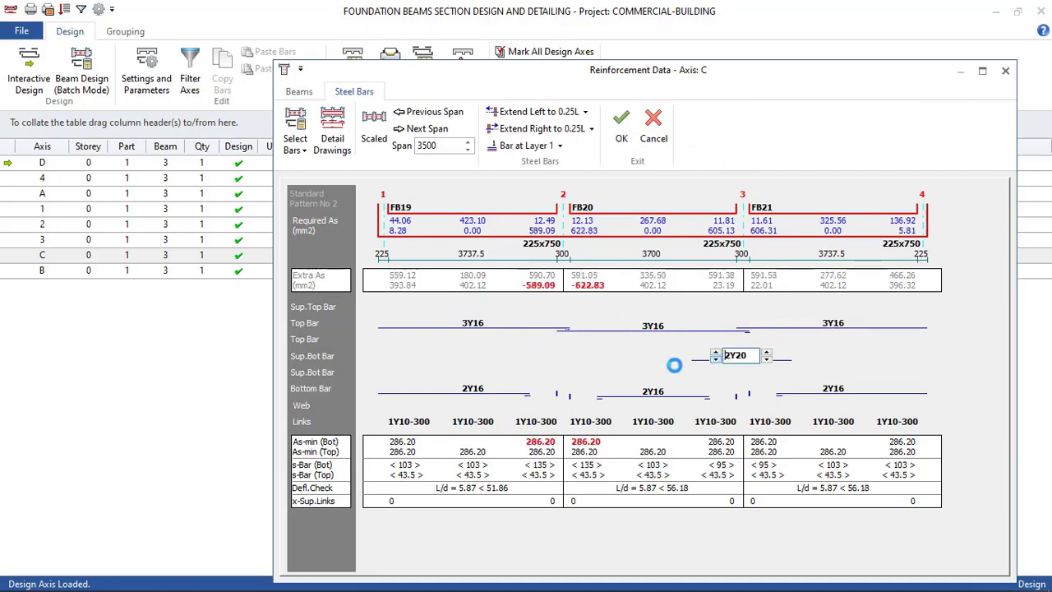
Set Extend Left/Right to Lap on the first, middle and third span bottom bars
click(475, 388)
click(592, 129)
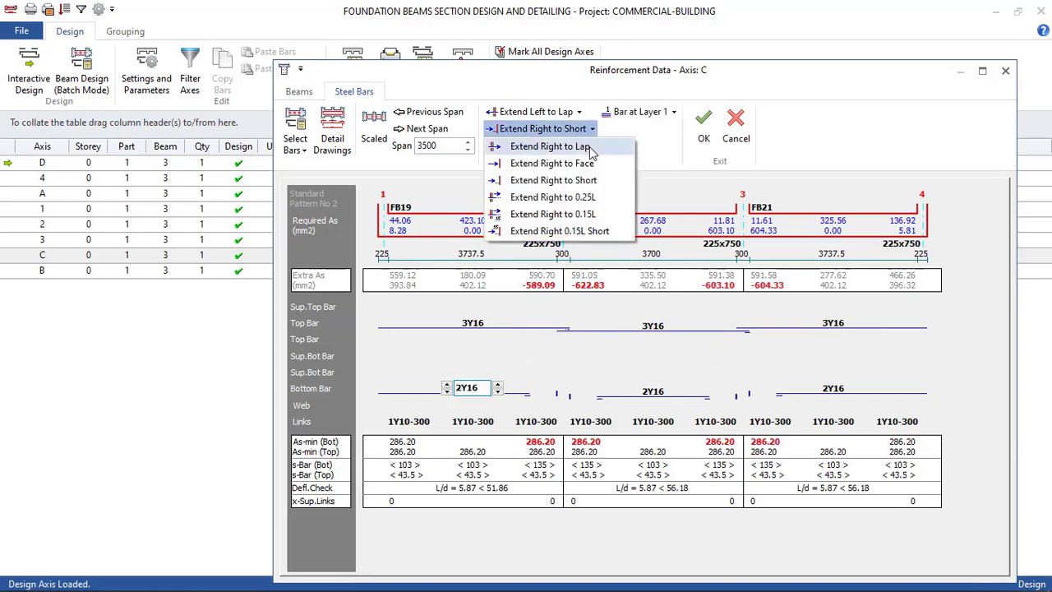
click(593, 143)
click(591, 129)
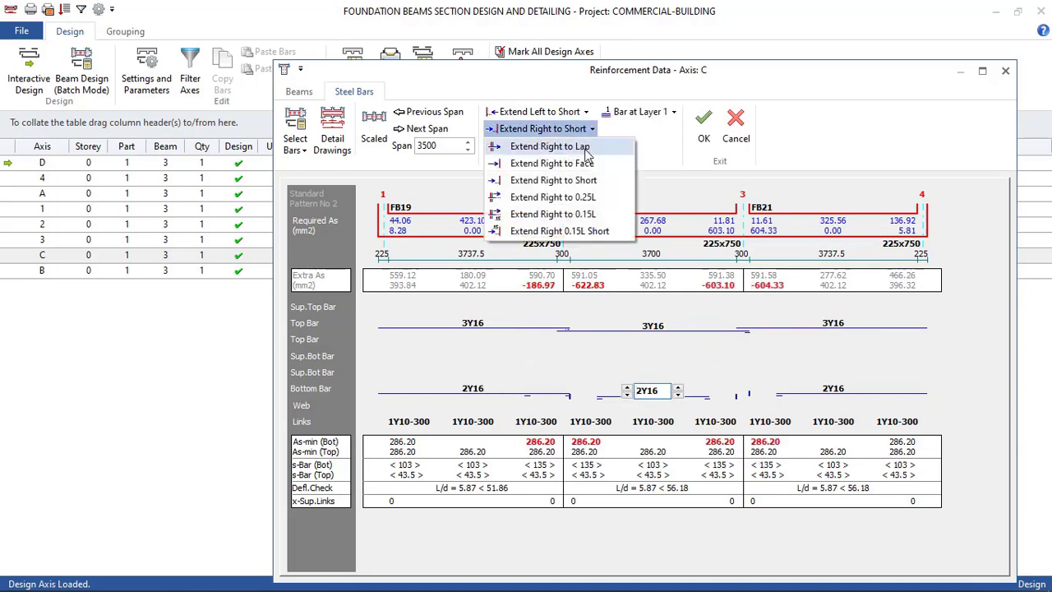
click(575, 143)
click(584, 112)
click(559, 131)
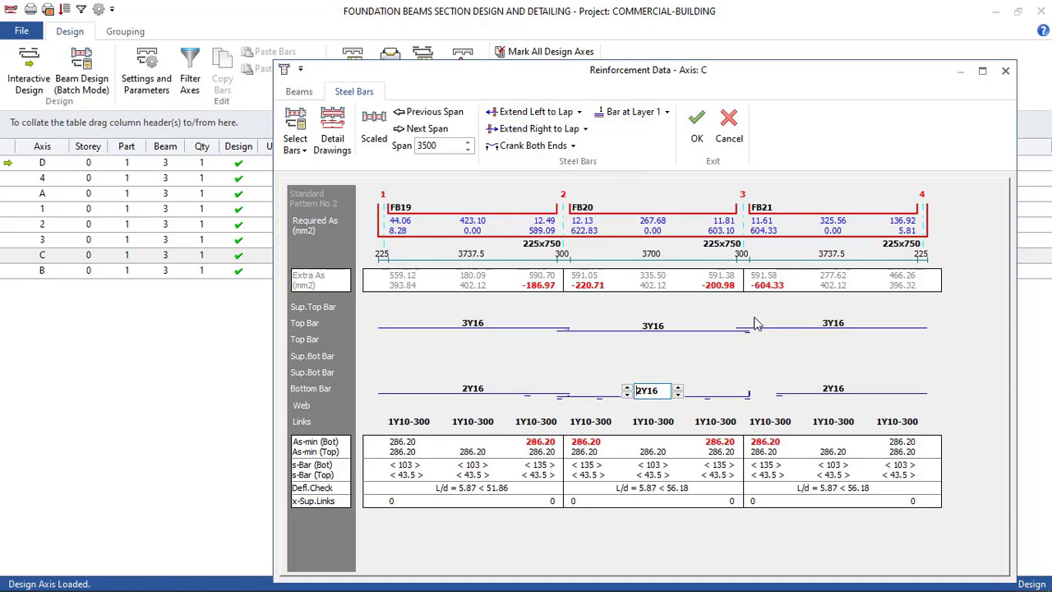
click(810, 389)
click(586, 111)
click(579, 130)
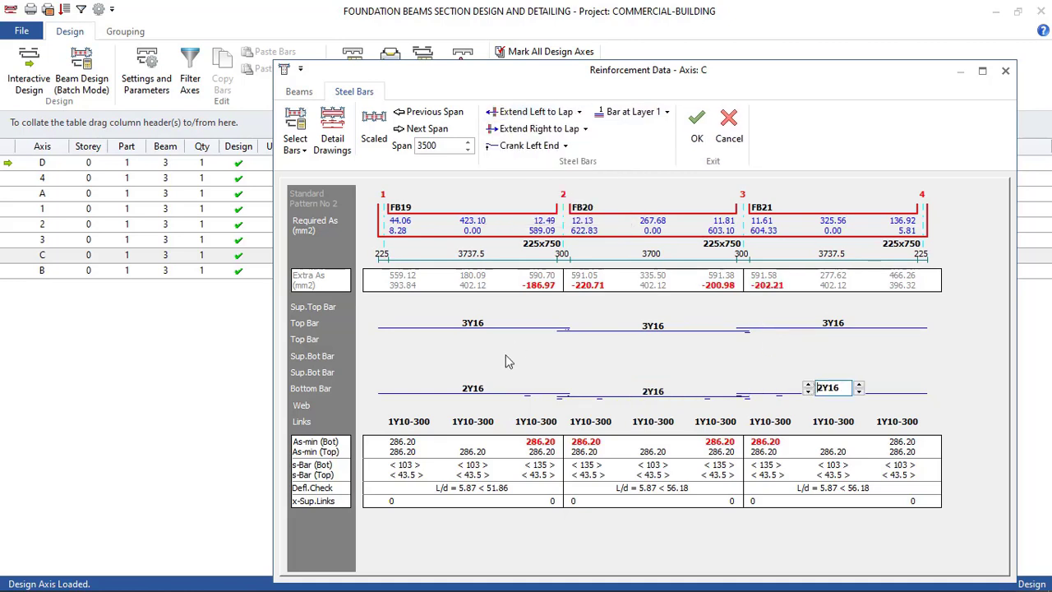
click(472, 388)
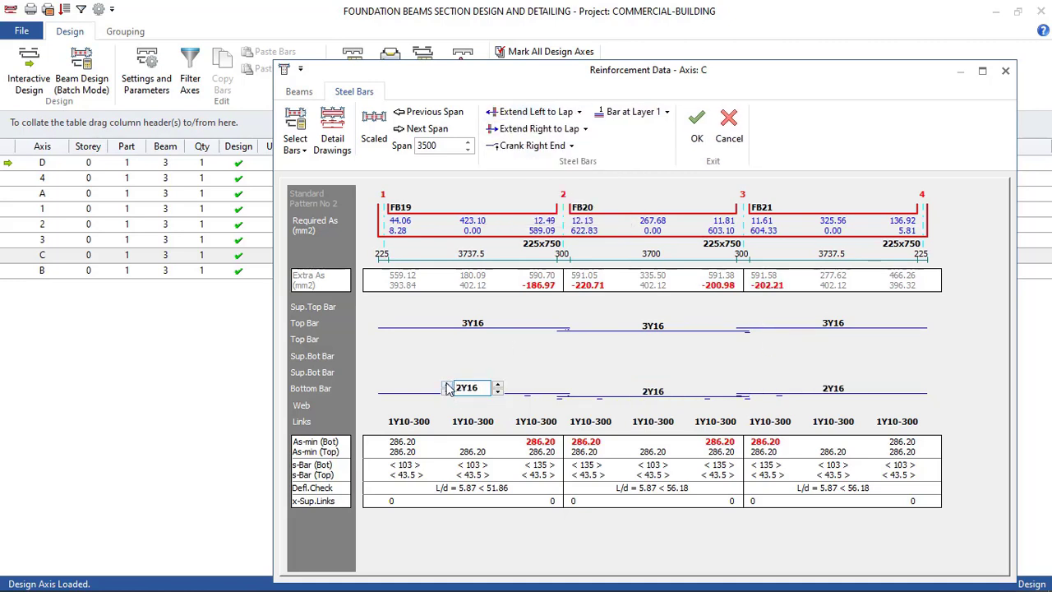
Step the first, middle and third span bottom bars of axis C up through 3Y16 to 4Y16, then recheck the first span
click(446, 387)
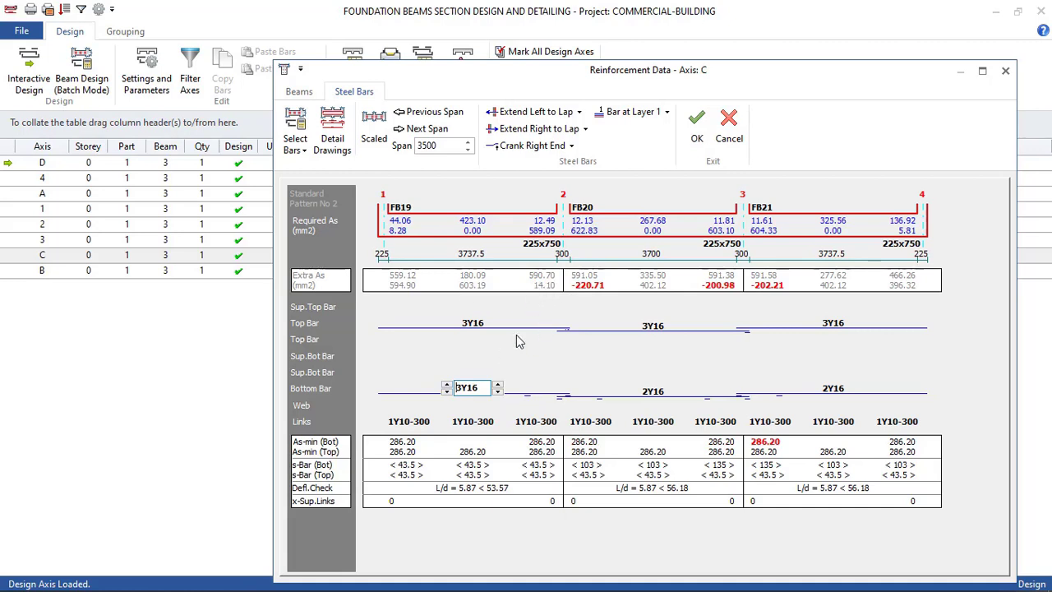
click(446, 383)
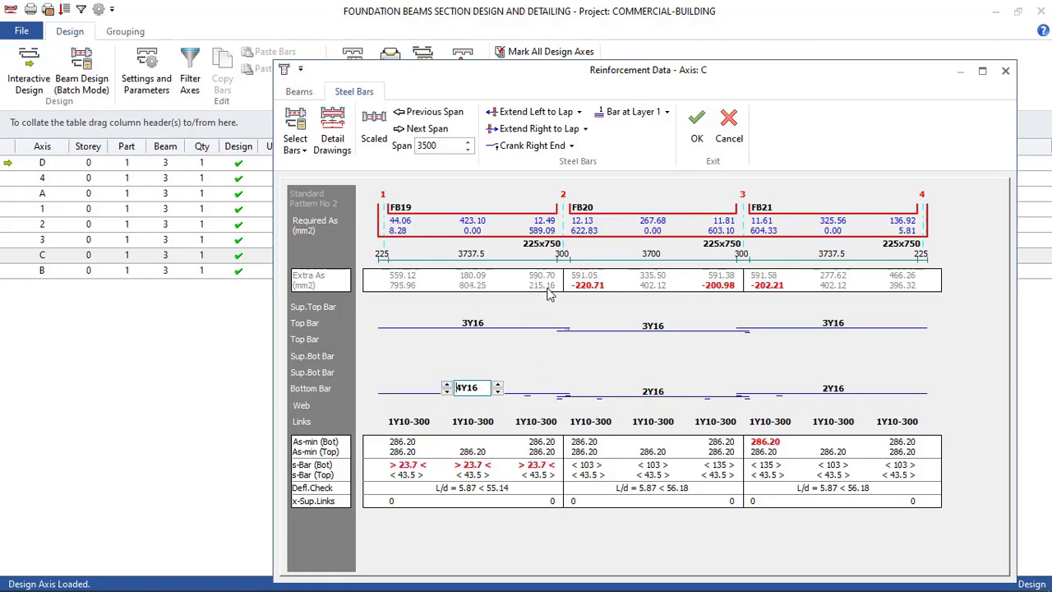
click(641, 391)
click(627, 387)
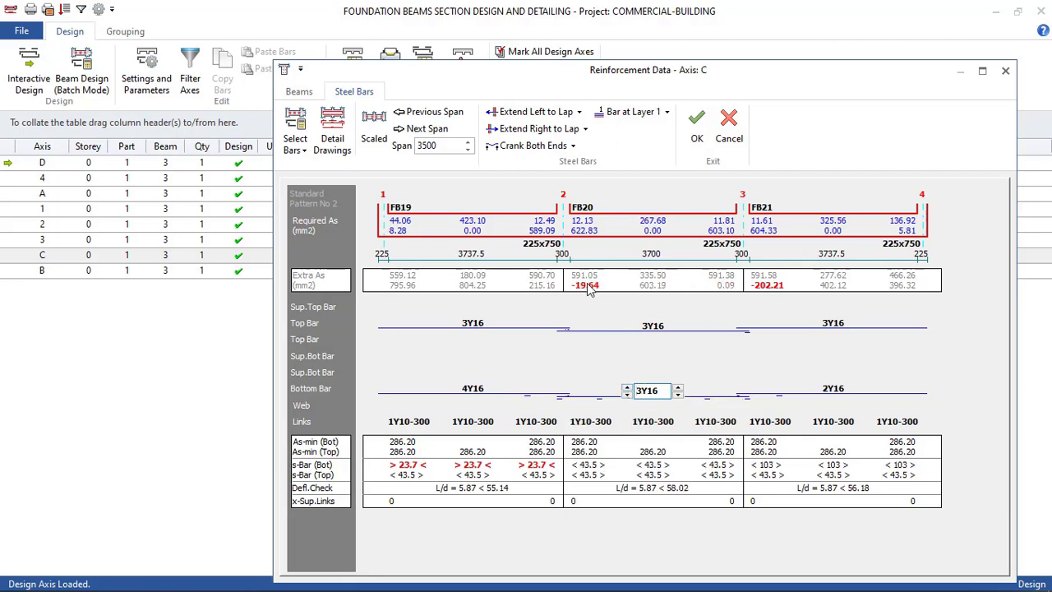
click(626, 387)
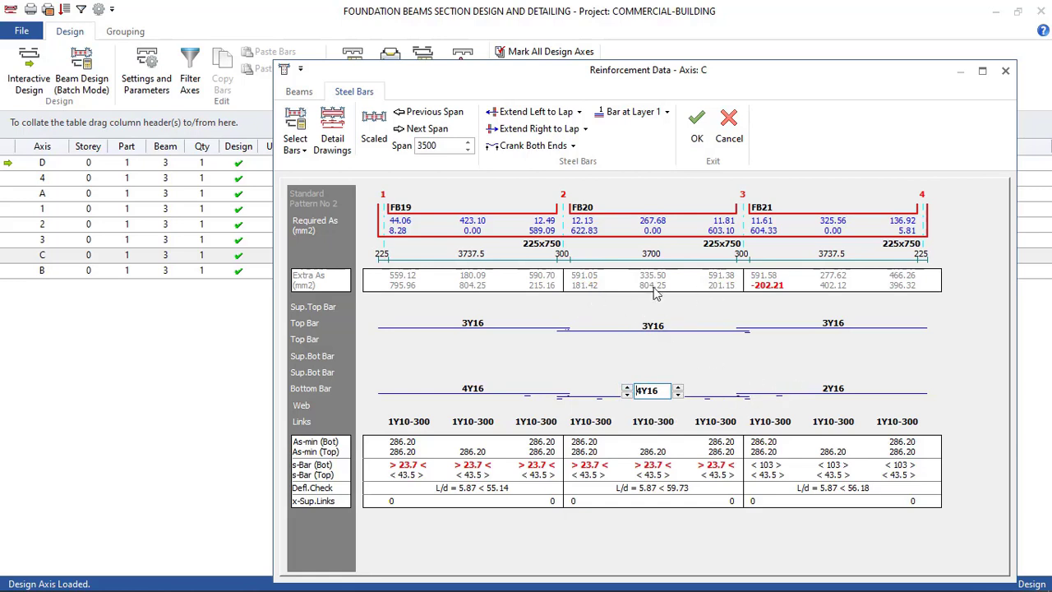
click(812, 394)
click(808, 383)
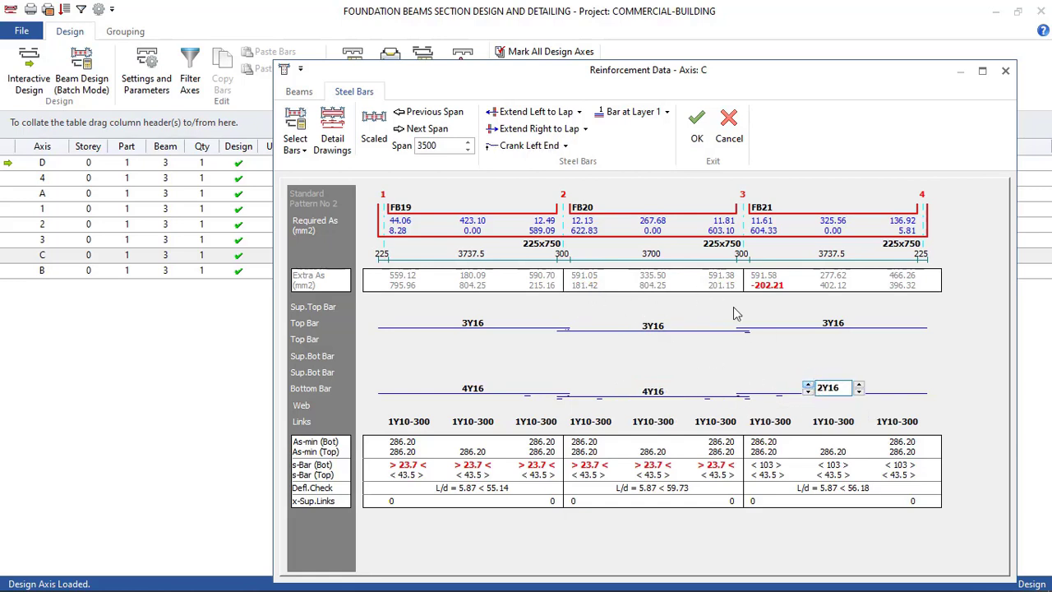
click(808, 383)
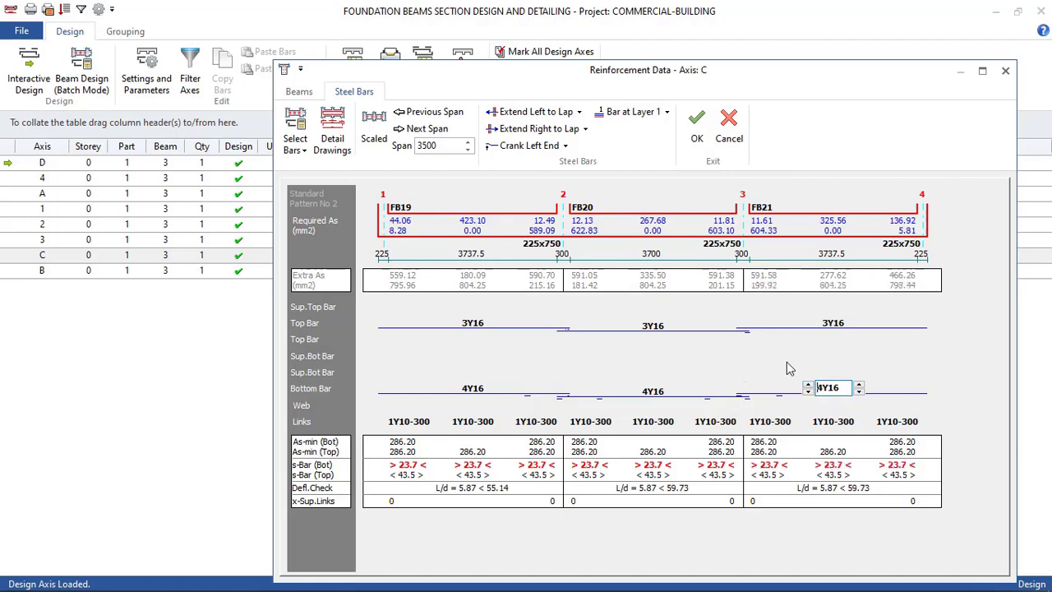
click(483, 326)
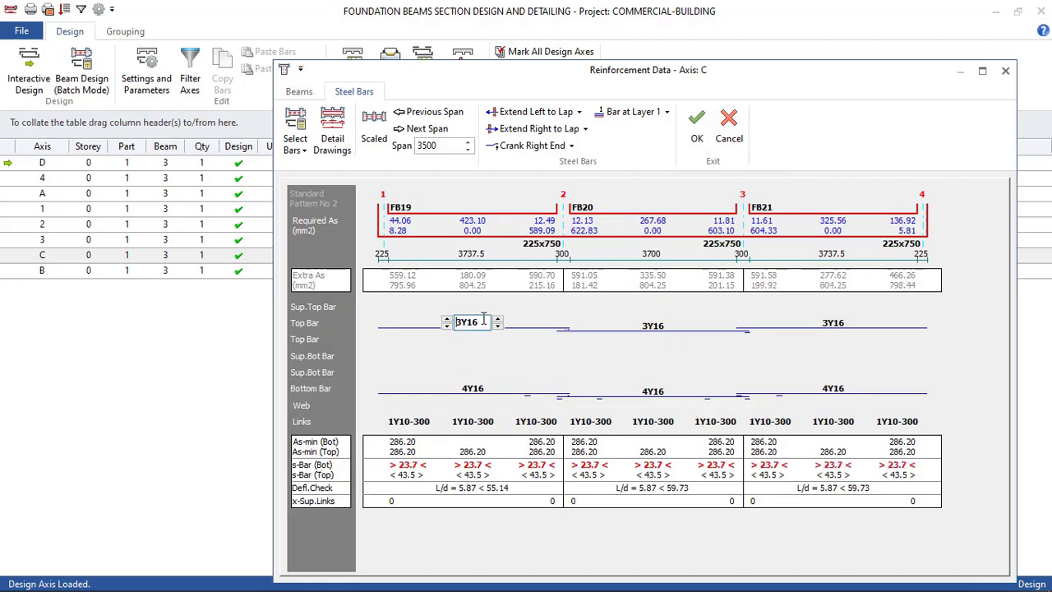
click(477, 385)
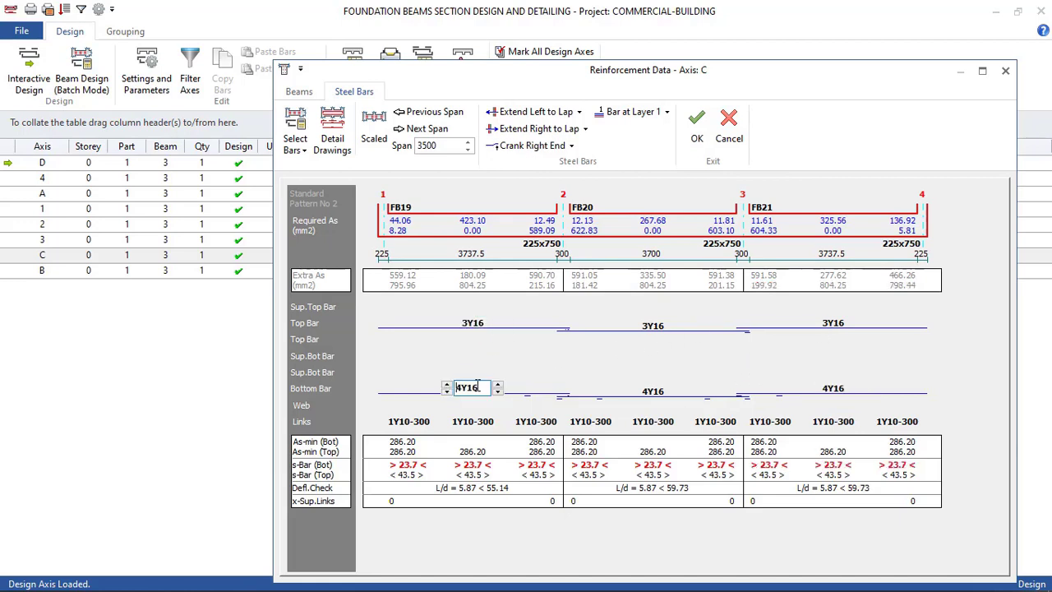
Save axis C, open axis B, and set its three span top bars to 3Y16
click(695, 138)
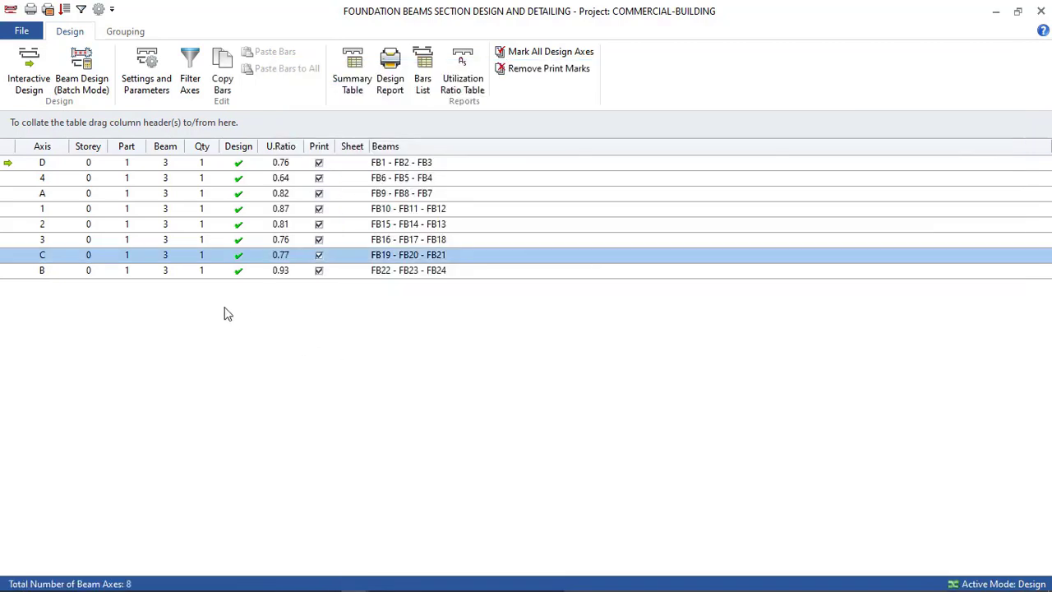
click(281, 271)
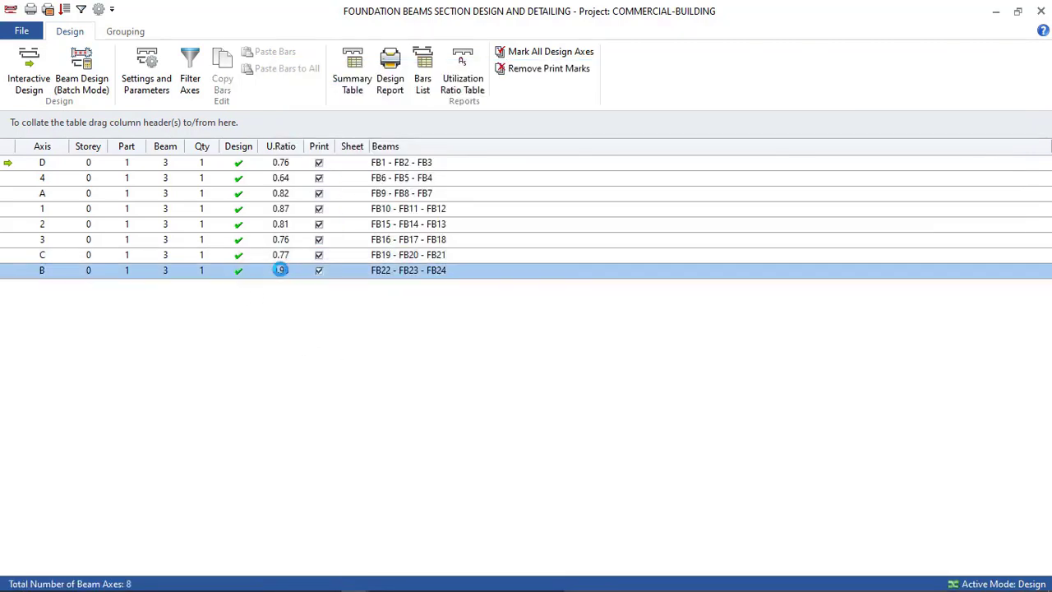
double_click(280, 270)
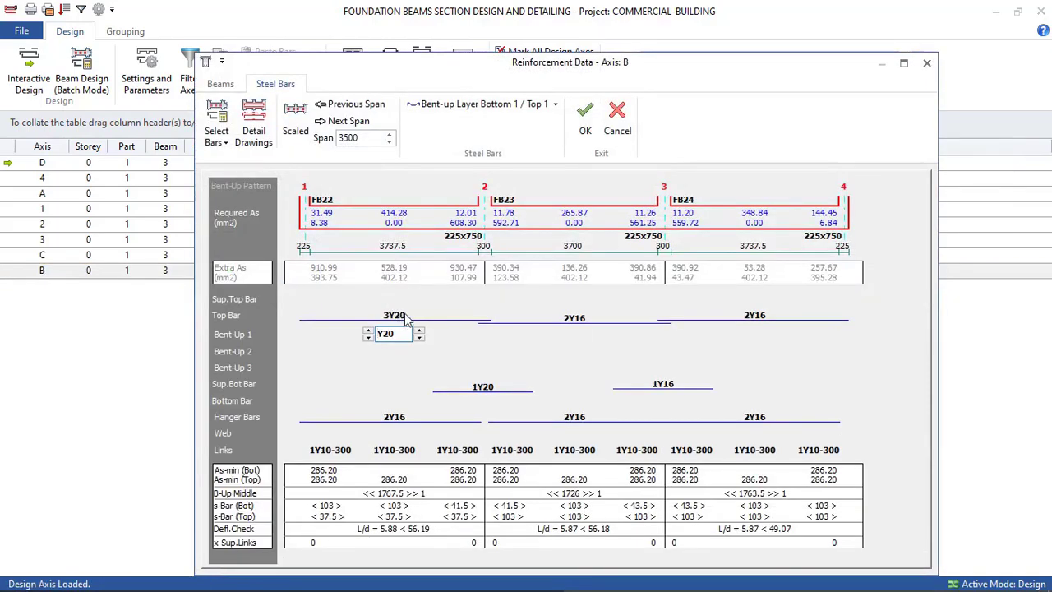
click(405, 318)
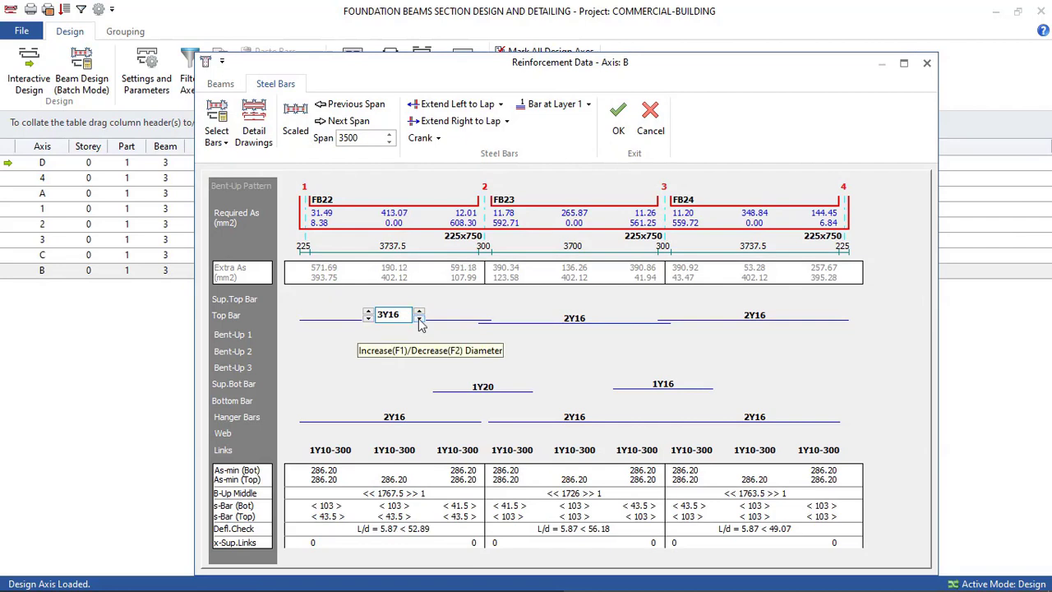
click(368, 319)
click(557, 322)
click(548, 313)
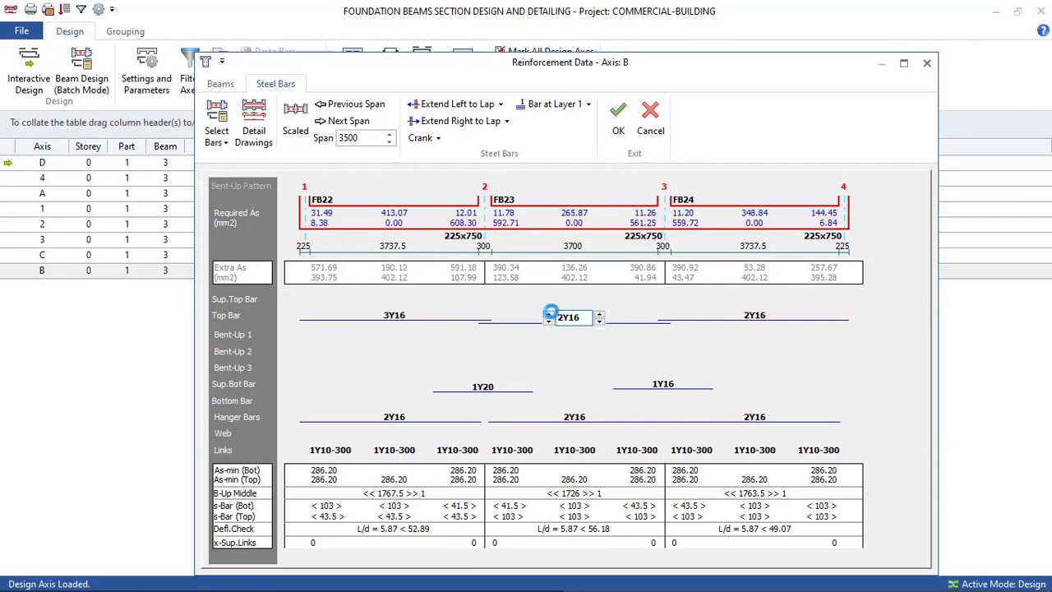
click(734, 312)
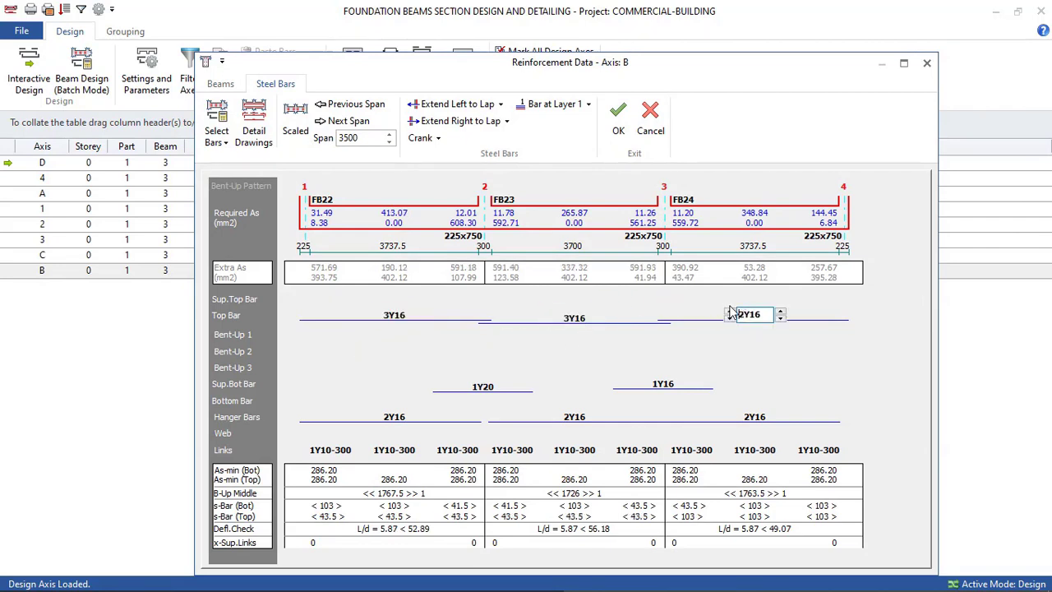
click(729, 313)
Remove the middle and third span support bottom bars on axis B
click(482, 386)
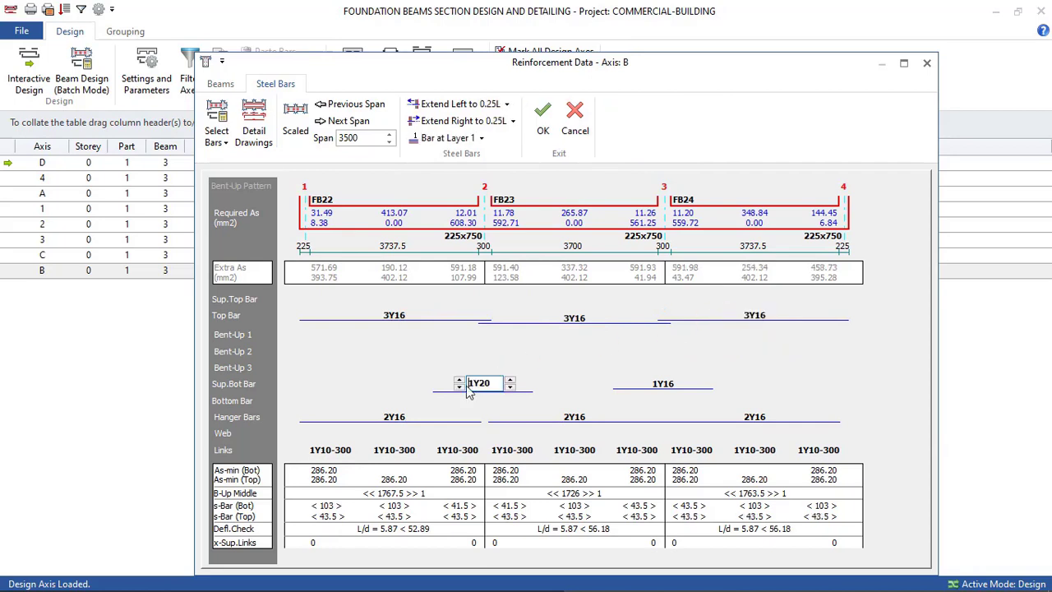
click(455, 386)
click(649, 386)
click(636, 387)
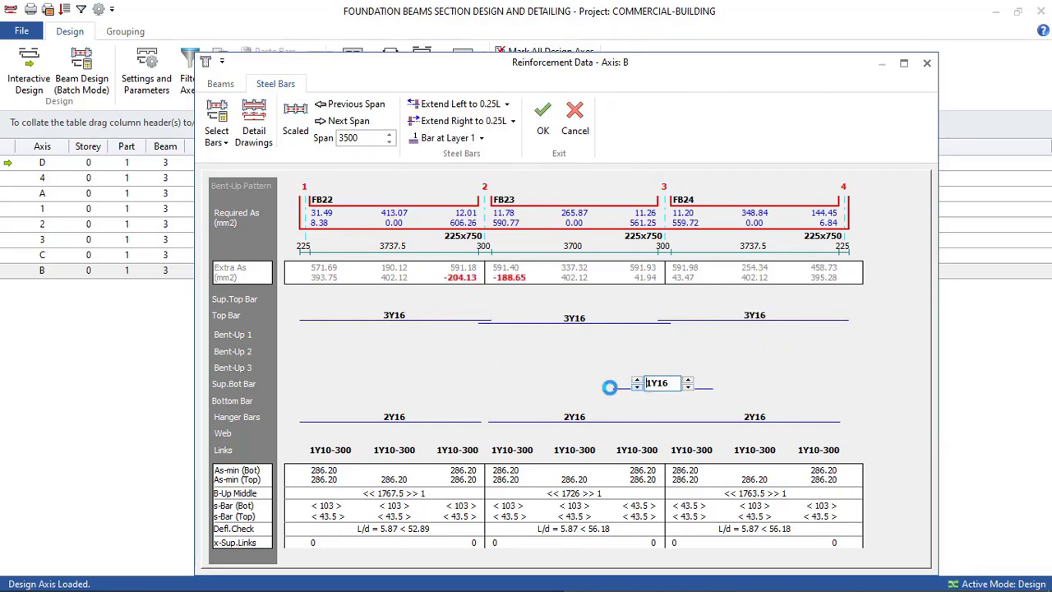
Raise axis B's first, middle and third span bottom bars to 4Y16
click(376, 416)
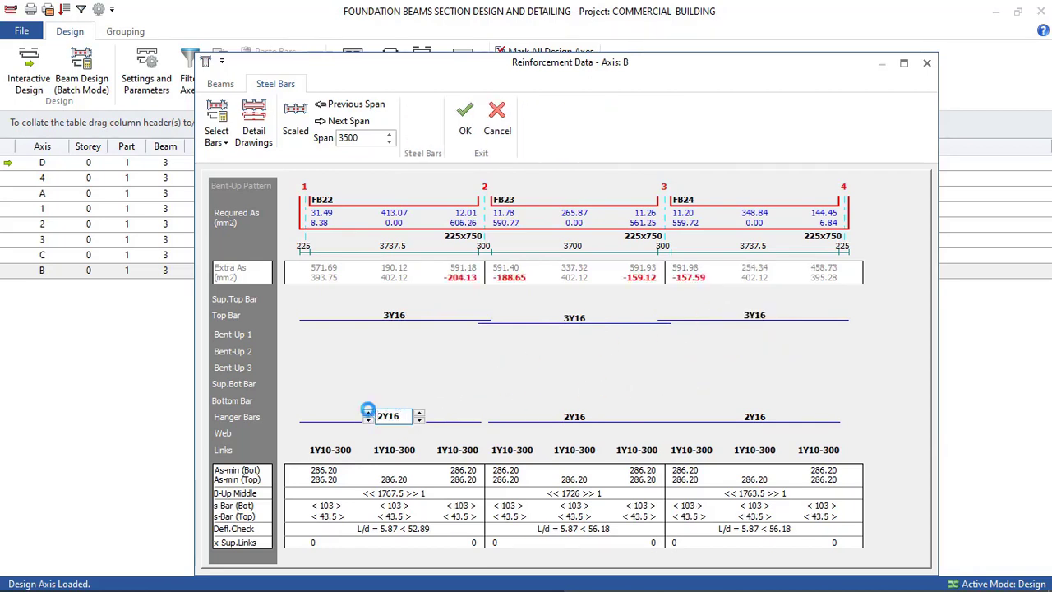
click(368, 414)
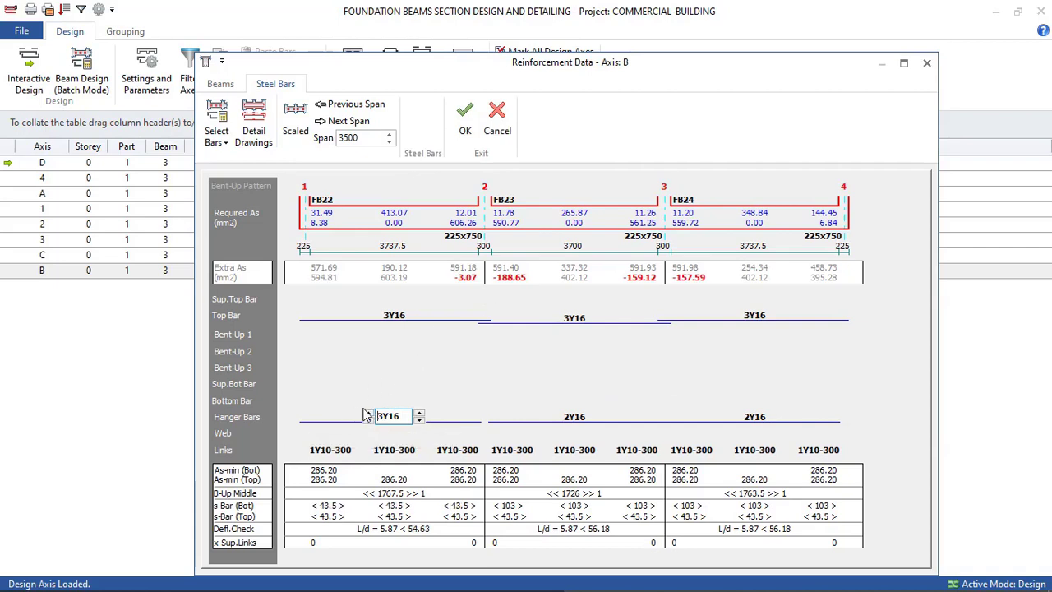
click(368, 413)
click(567, 419)
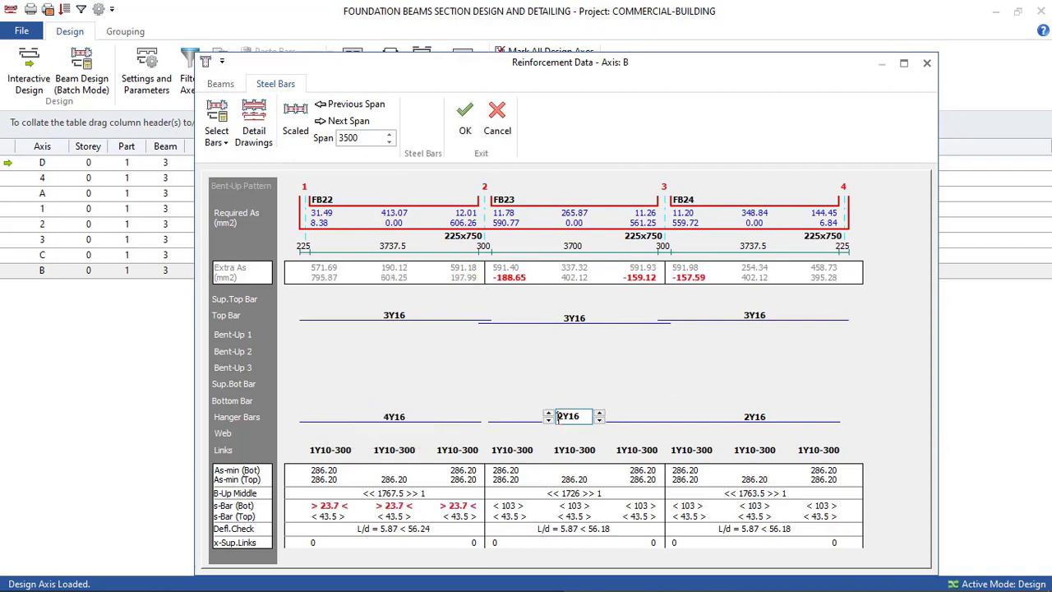
click(548, 414)
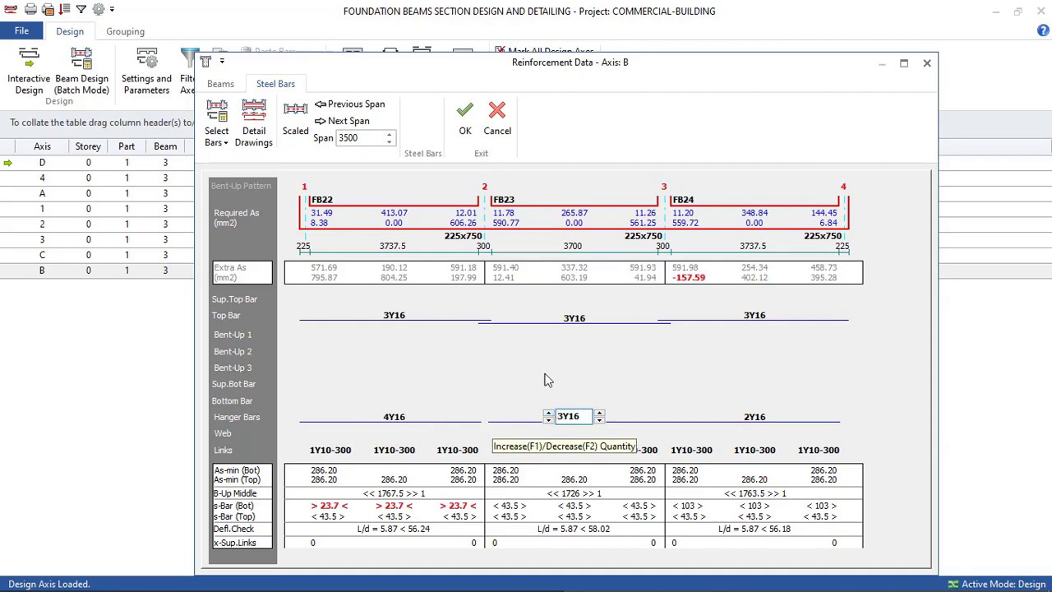
click(557, 415)
click(721, 416)
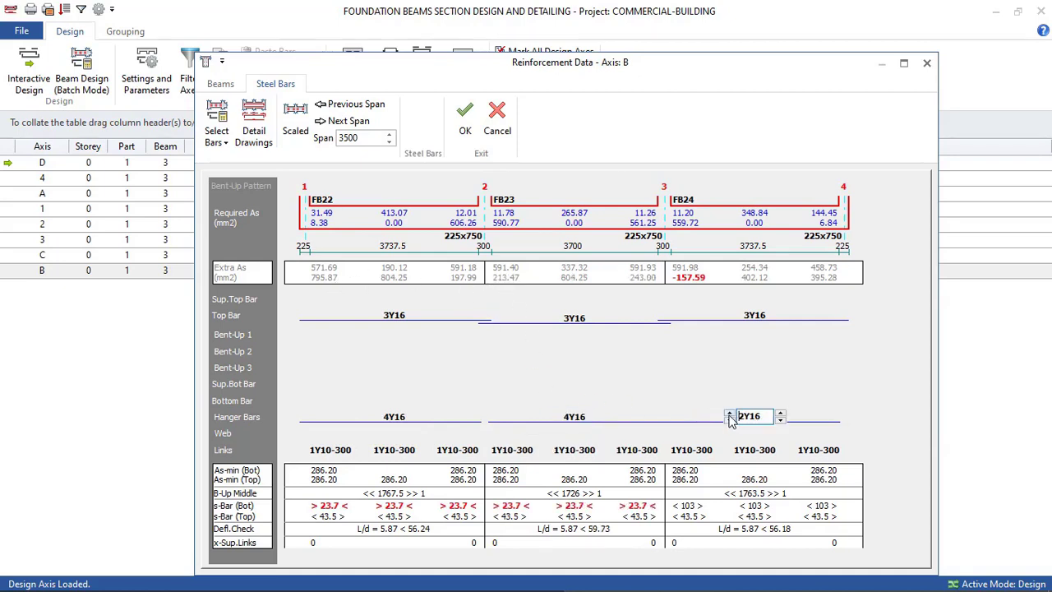
click(729, 413)
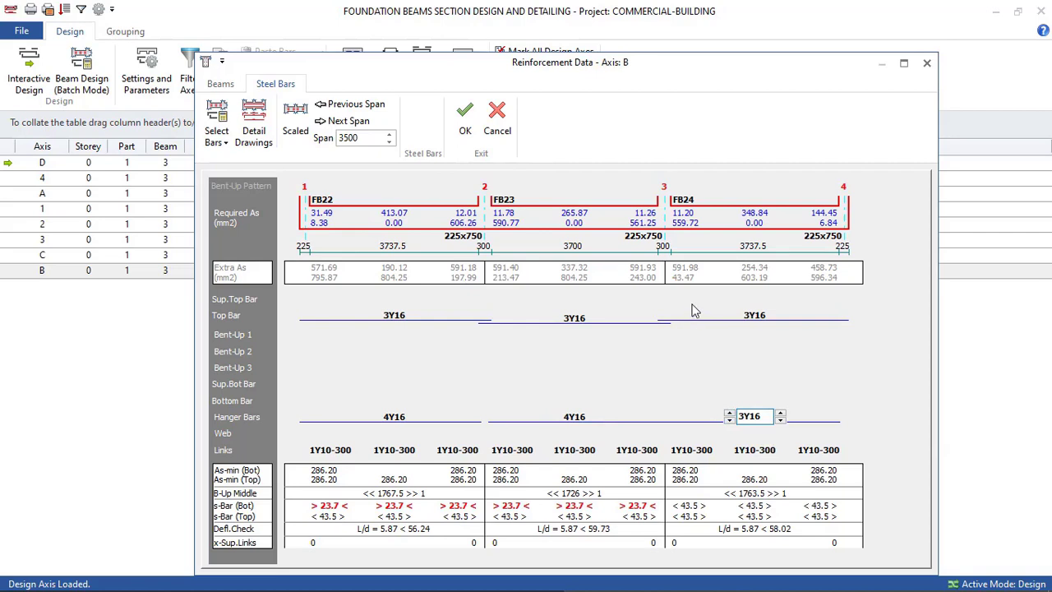
click(729, 412)
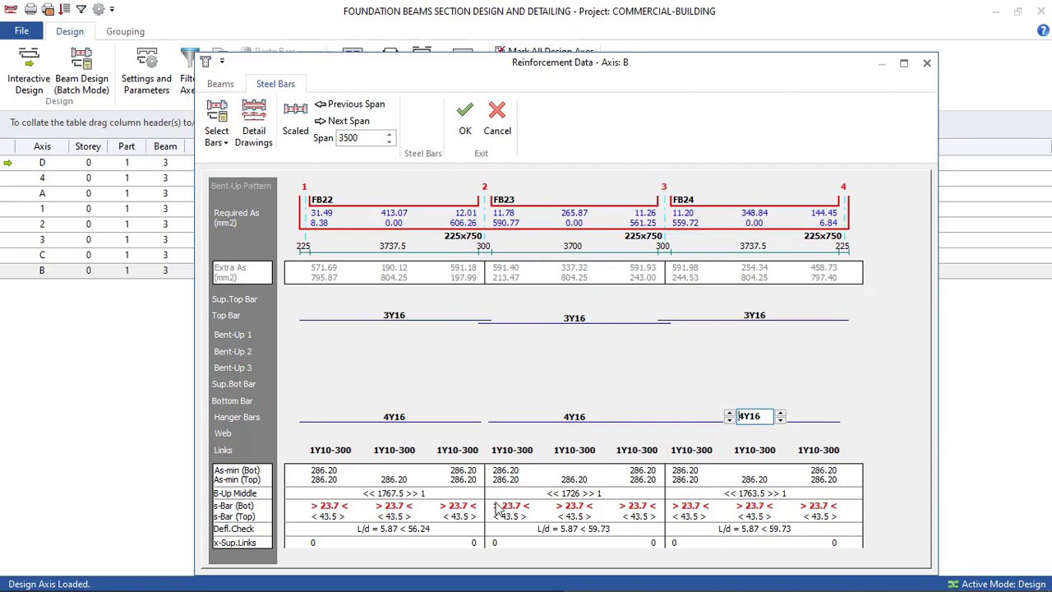
Save axis B's reinforcement and start the Design Report for the eight beam axes
click(469, 123)
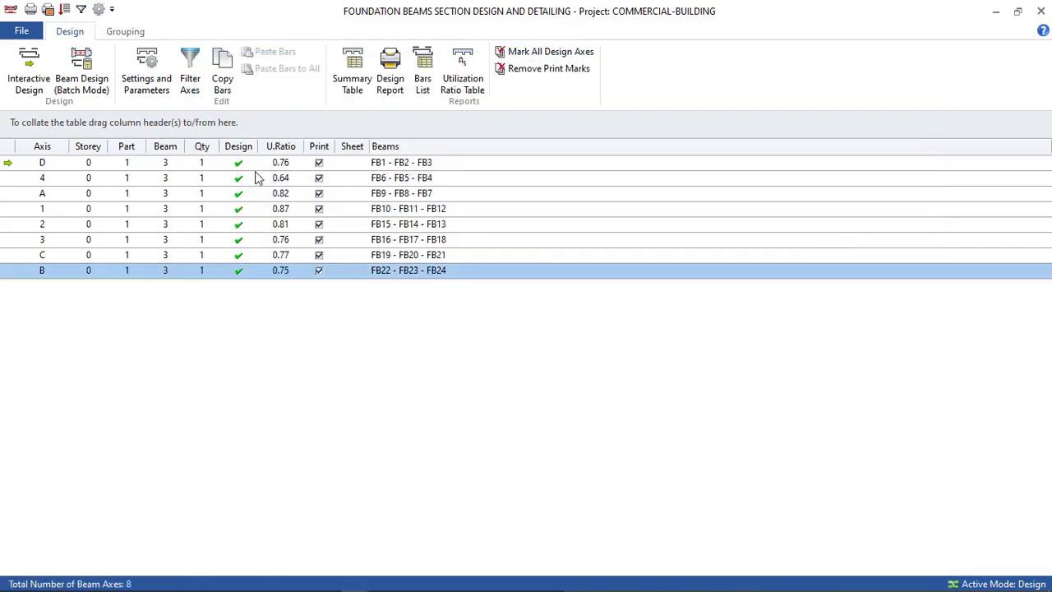
click(392, 84)
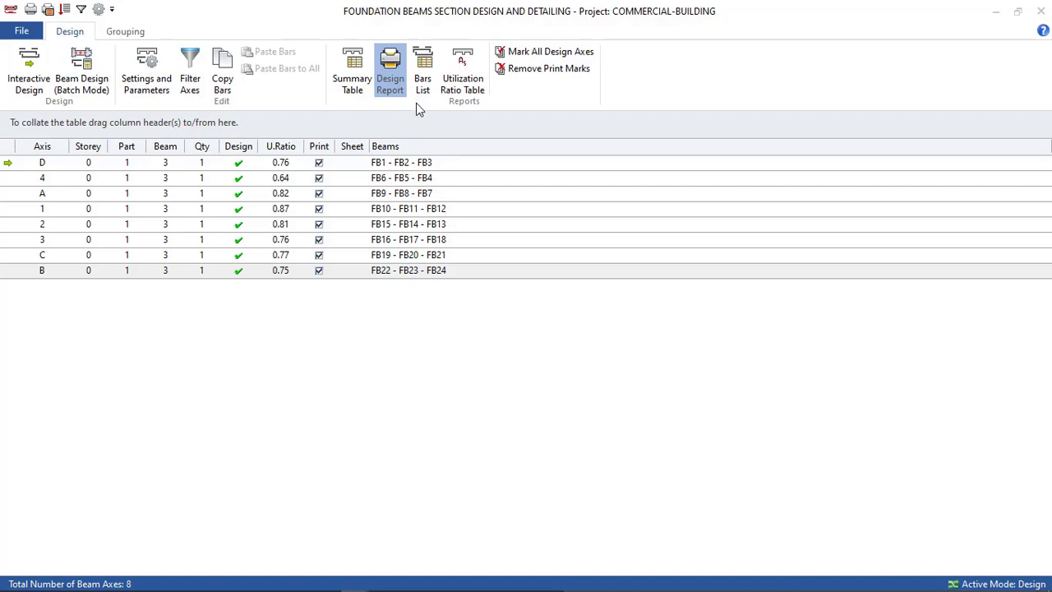
Return to the Foundation Beams window and accept report options with beam loads, shear and moment diagrams
mouse_move(355, 580)
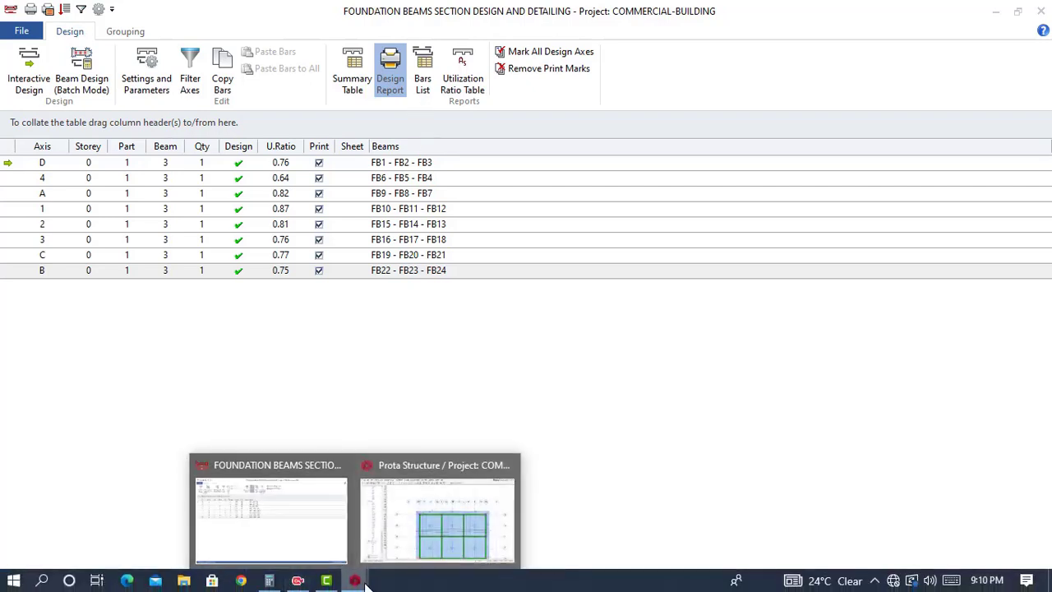
click(320, 505)
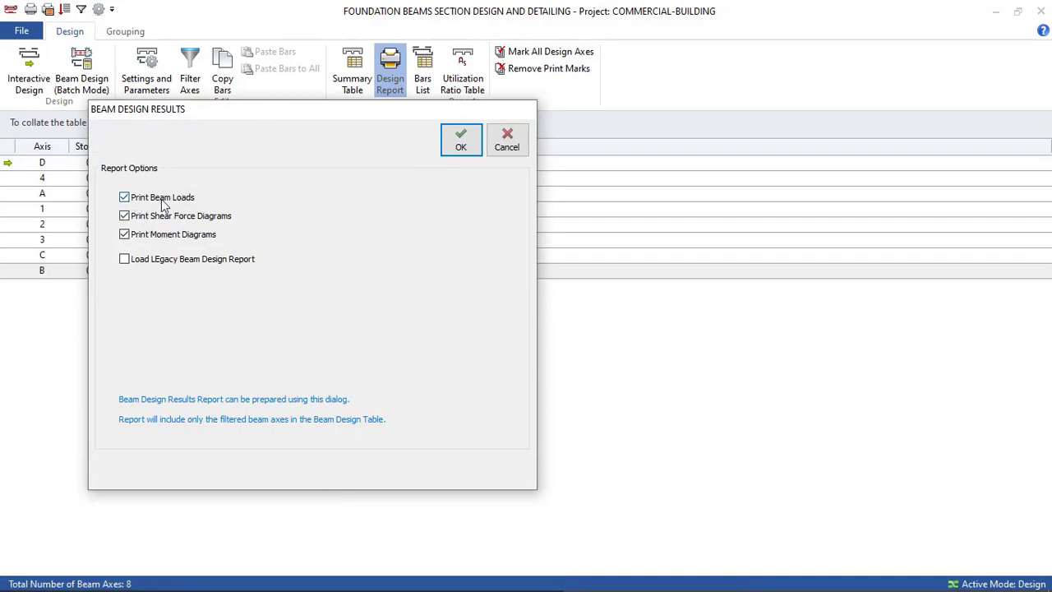
click(460, 139)
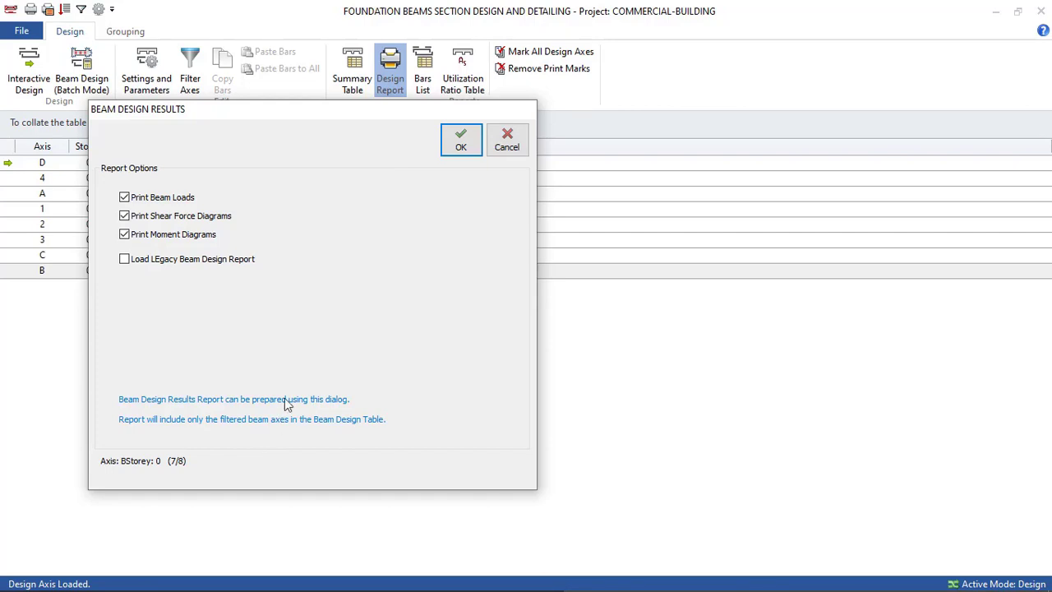
mouse_move(353, 585)
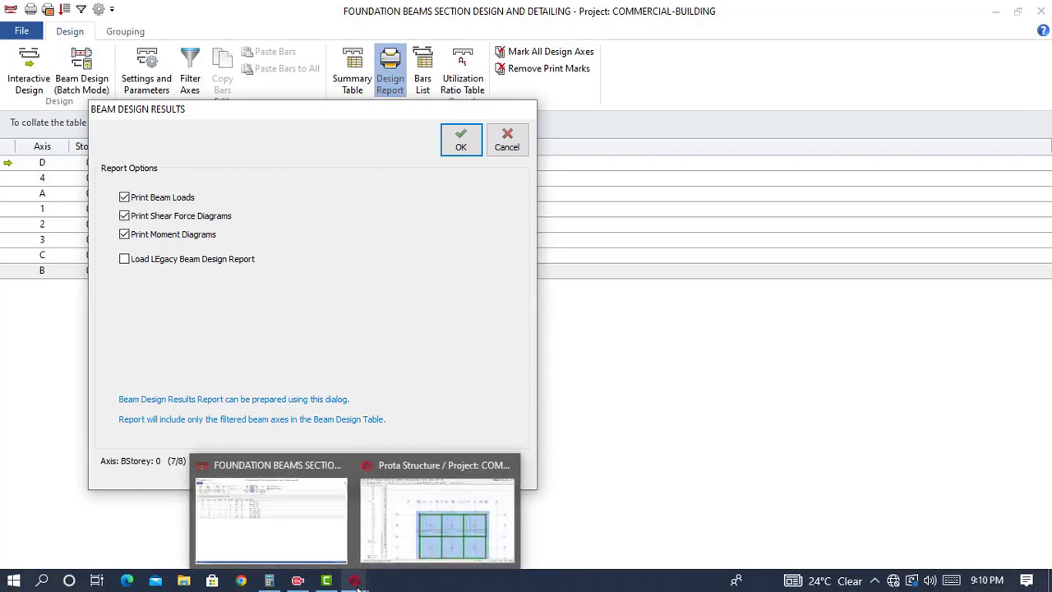
Confirm the Beam Design Results options and scroll through the 8-page report's axis pages
click(461, 144)
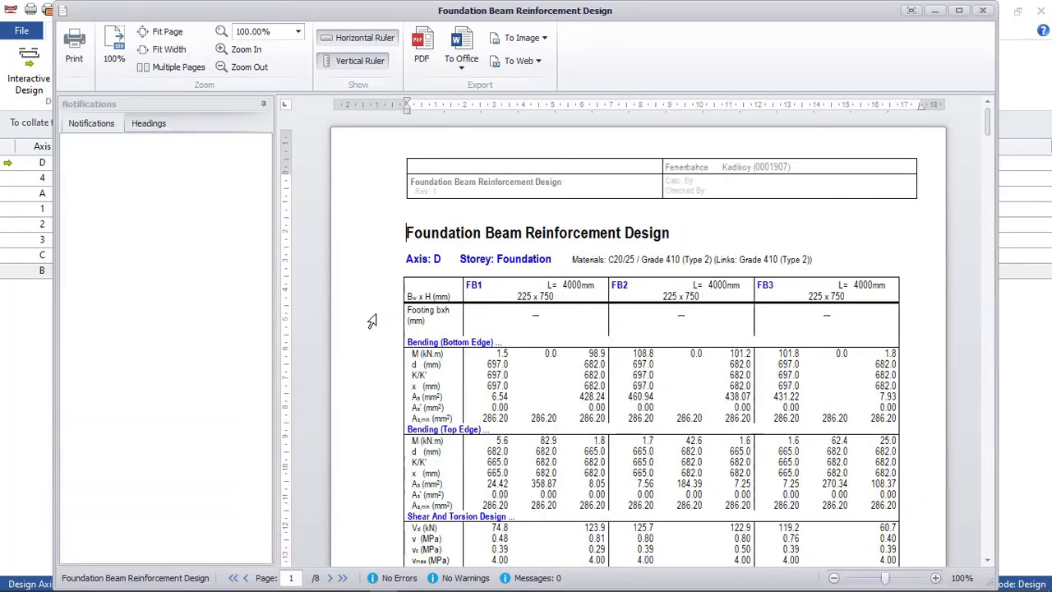
scroll(493, 229, down, 1)
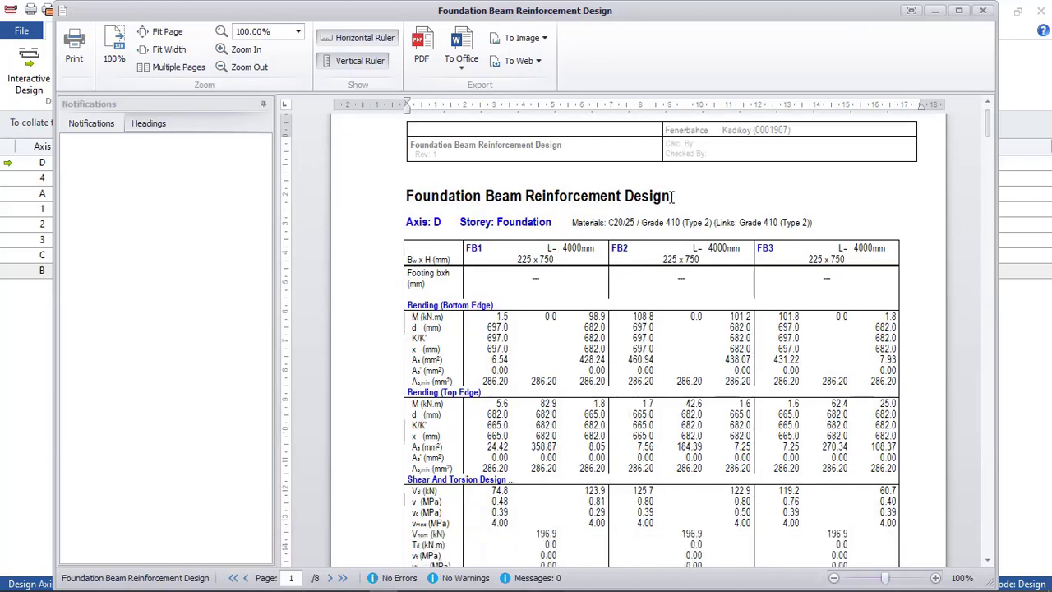
scroll(597, 235, down, 1)
scroll(597, 234, down, 2)
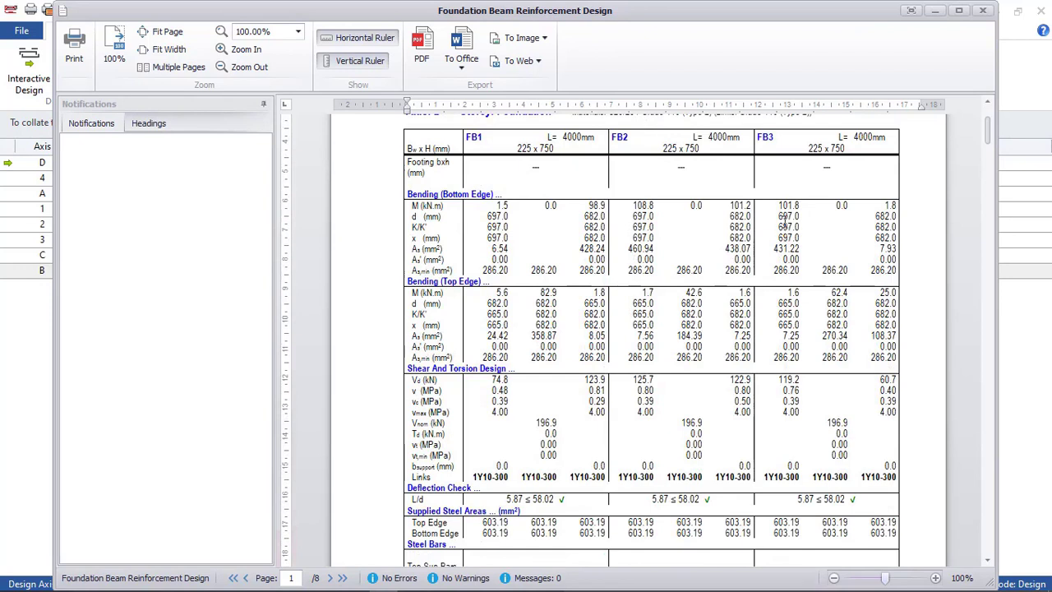
scroll(575, 411, down, 1)
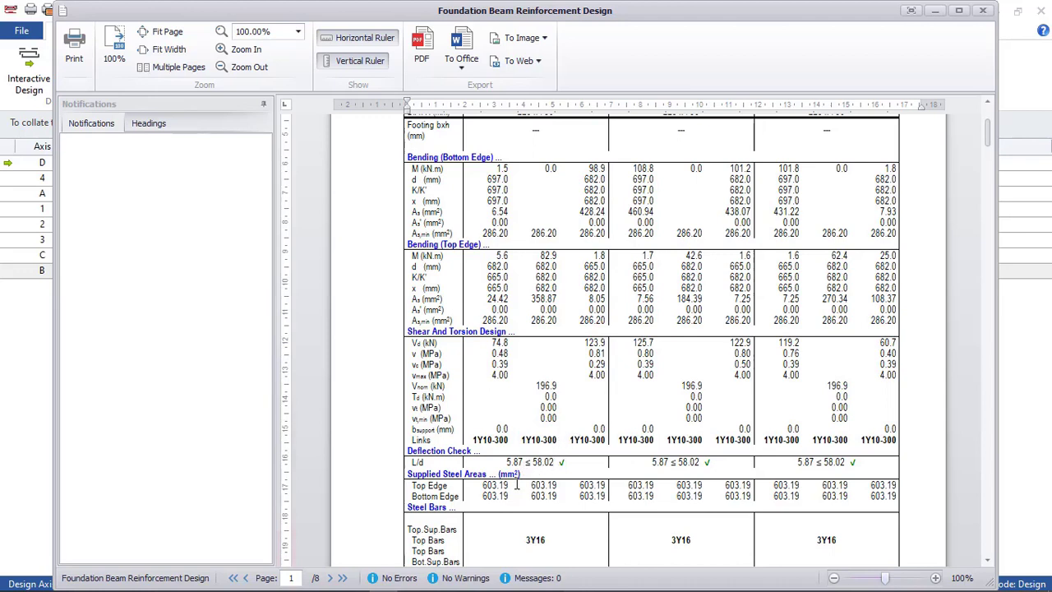
scroll(627, 450, down, 3)
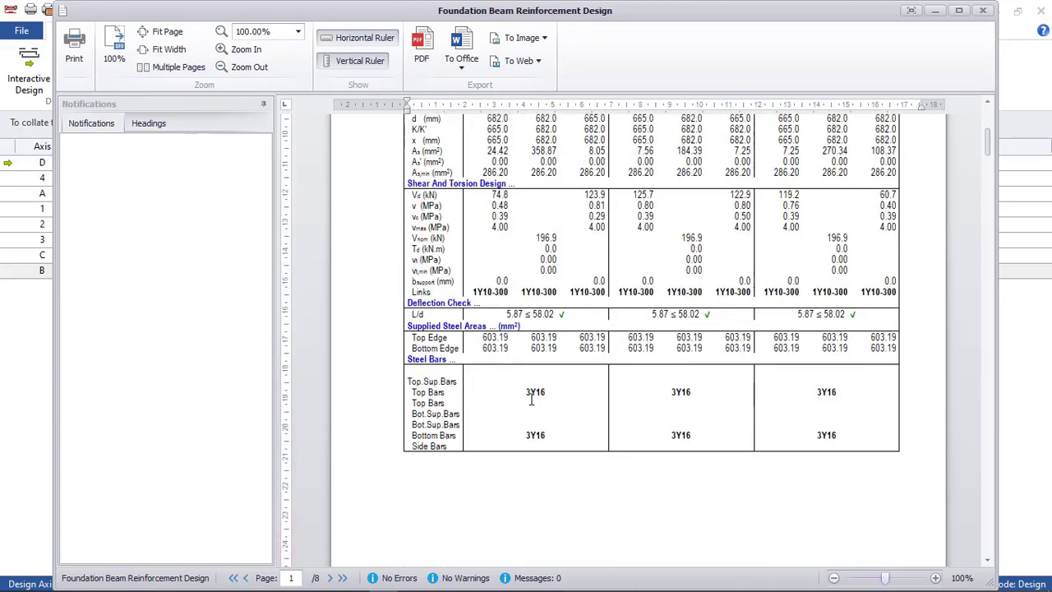
scroll(549, 435, down, 2)
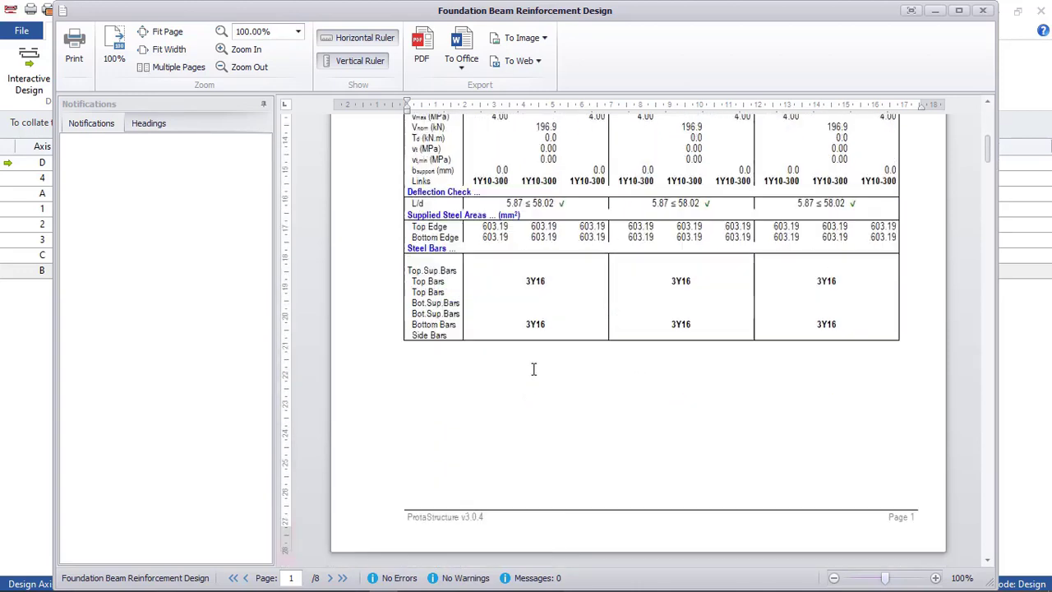
scroll(570, 356, down, 3)
scroll(585, 367, down, 8)
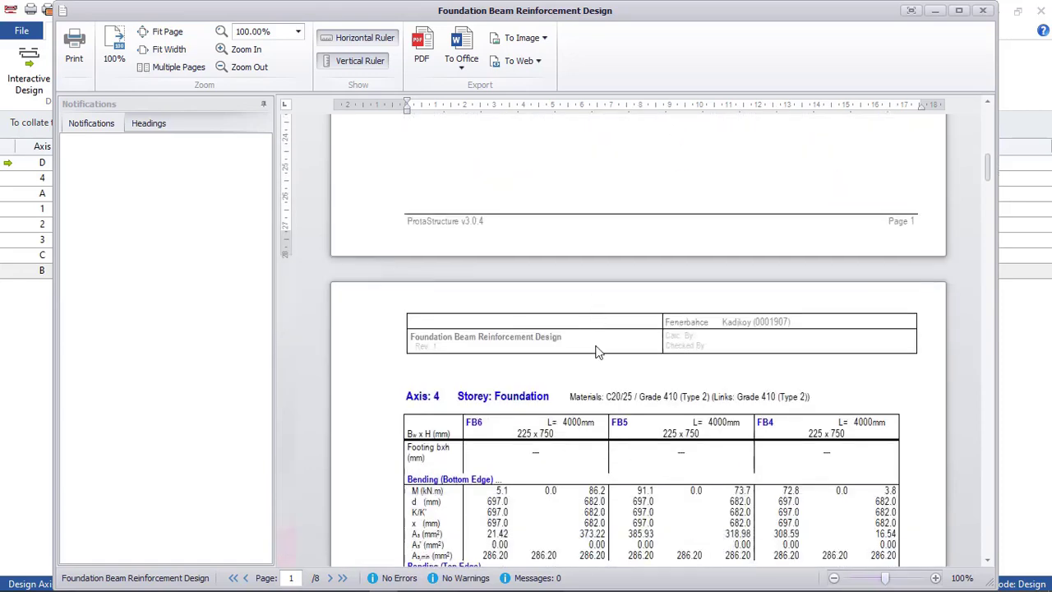
scroll(555, 223, down, 10)
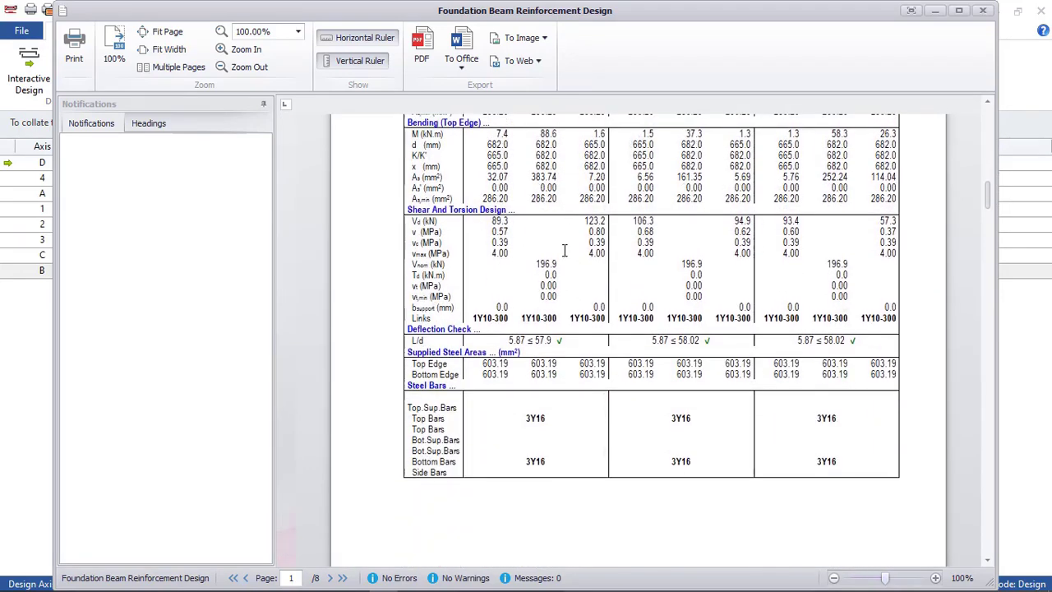
scroll(611, 331, down, 4)
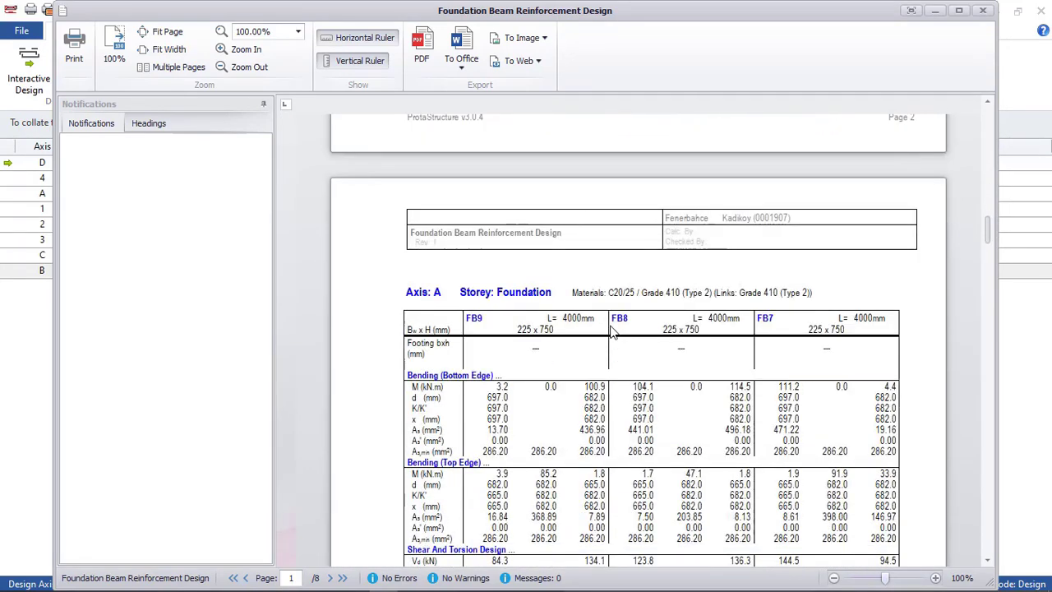
scroll(612, 329, up, 11)
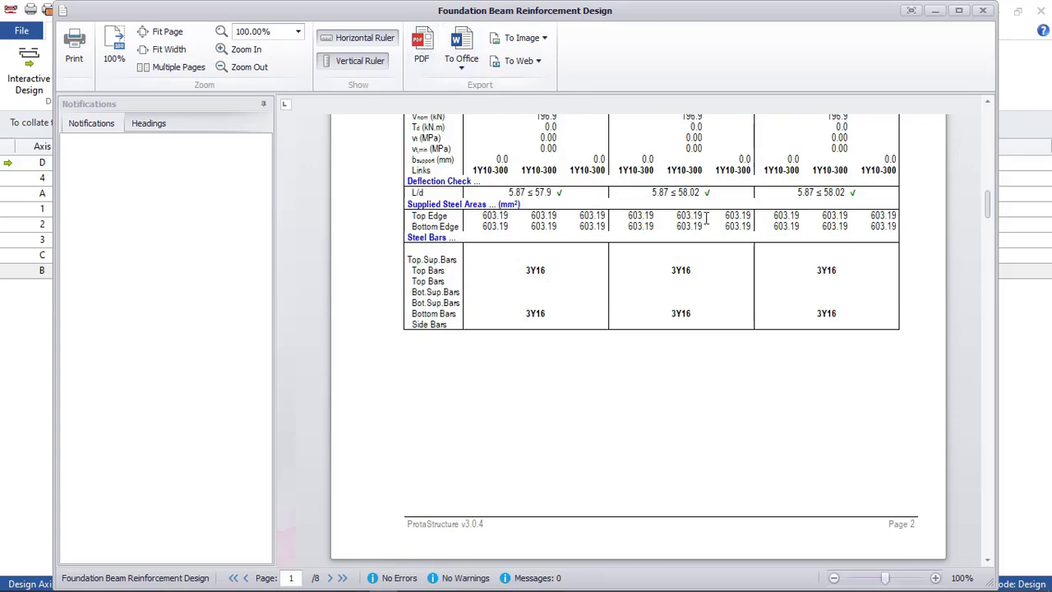
scroll(710, 224, up, 10)
scroll(710, 224, up, 8)
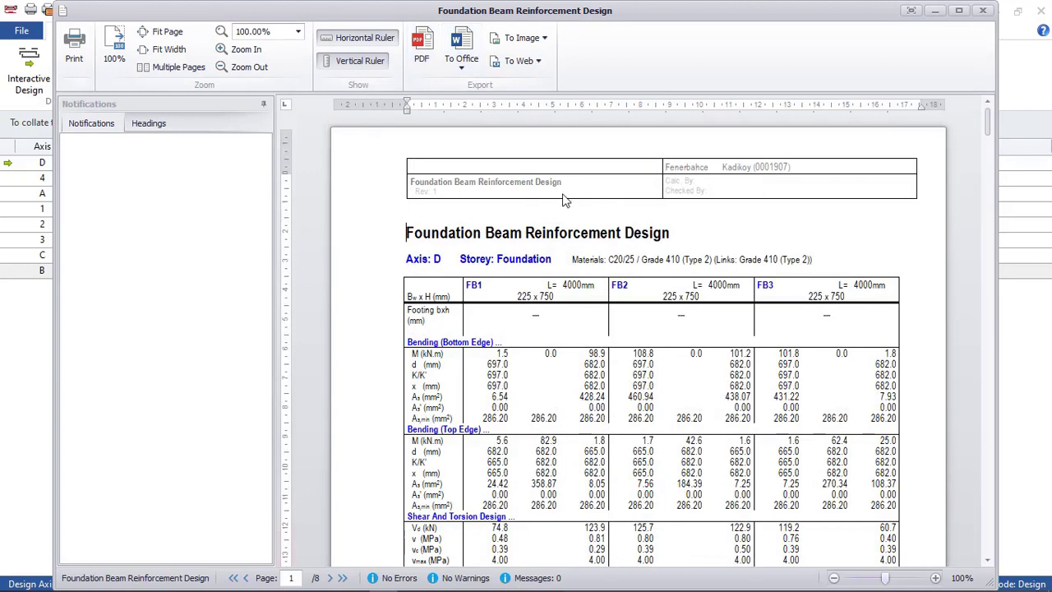
Export the report as a PDF named 'FOUNDATION BEAM REPORT' in the Reports\Export folder
click(420, 48)
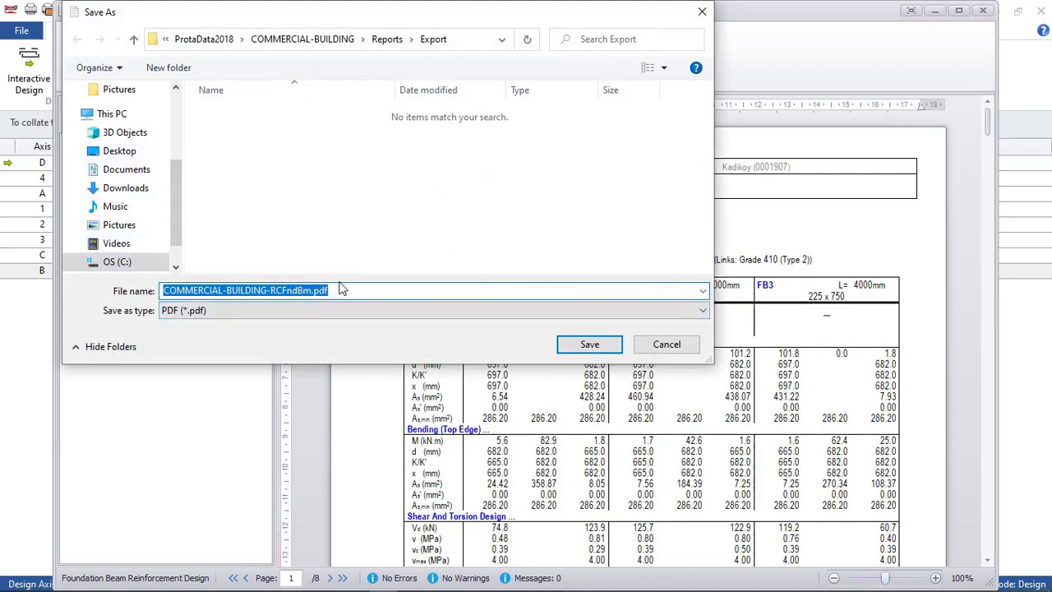
text(f)
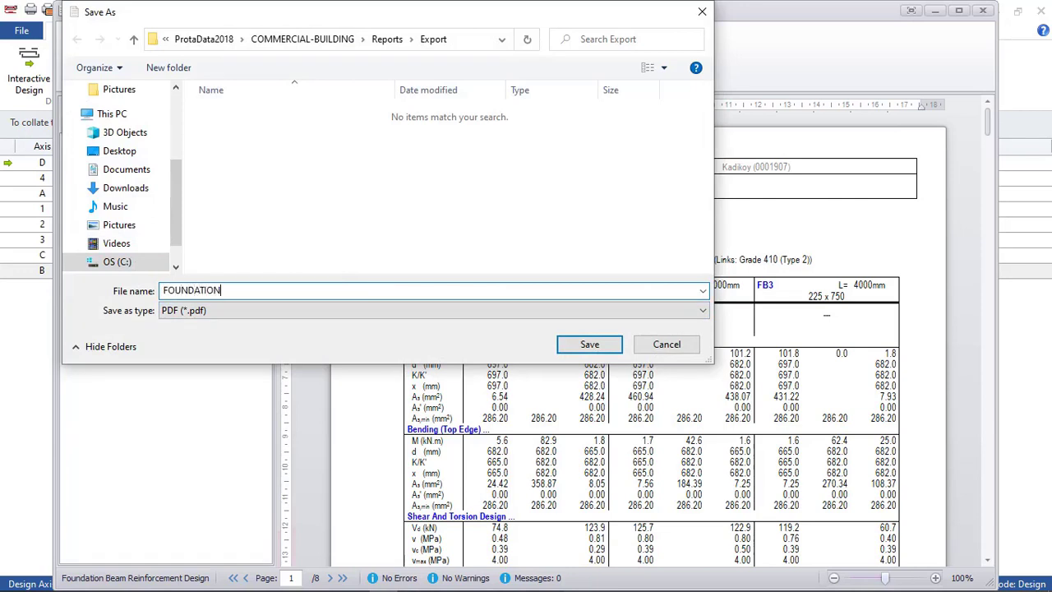
text(FOUNDATION BEAM REPORT)
click(589, 343)
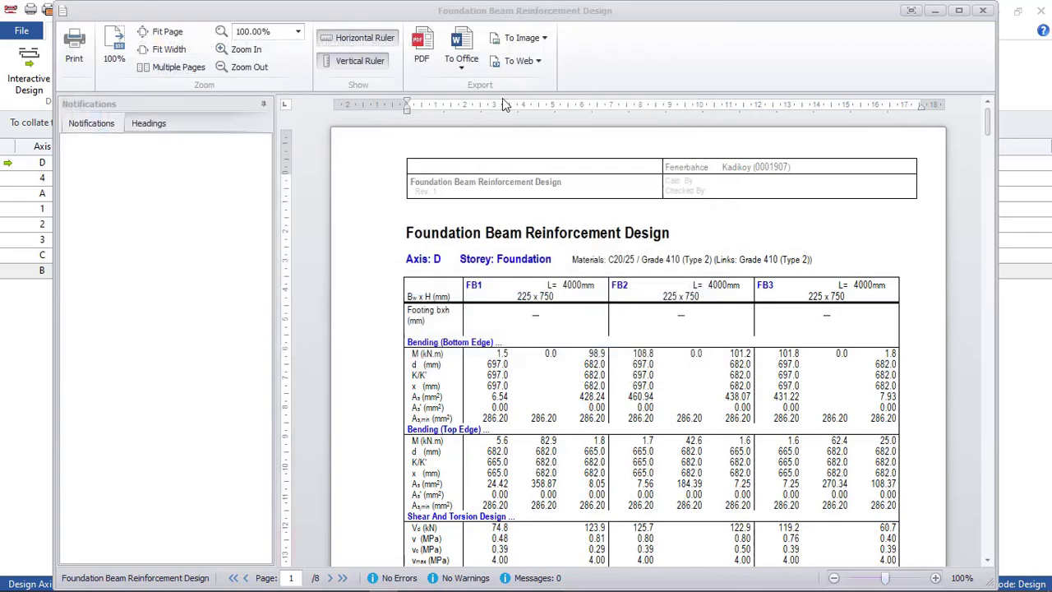
Close the report preview, cancel the results dialog, and close the foundation beam design window
click(985, 12)
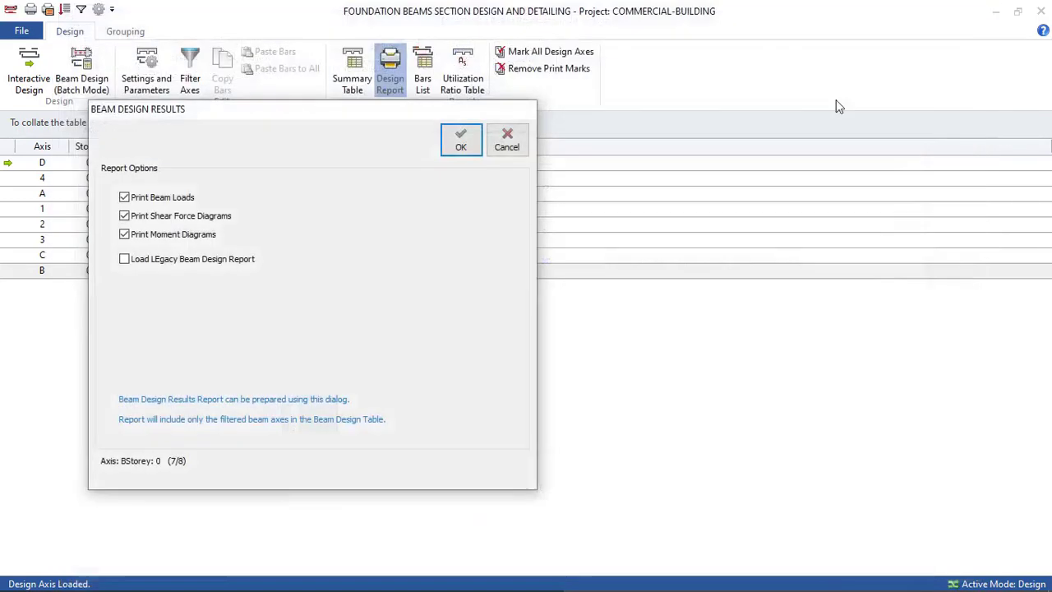
click(507, 147)
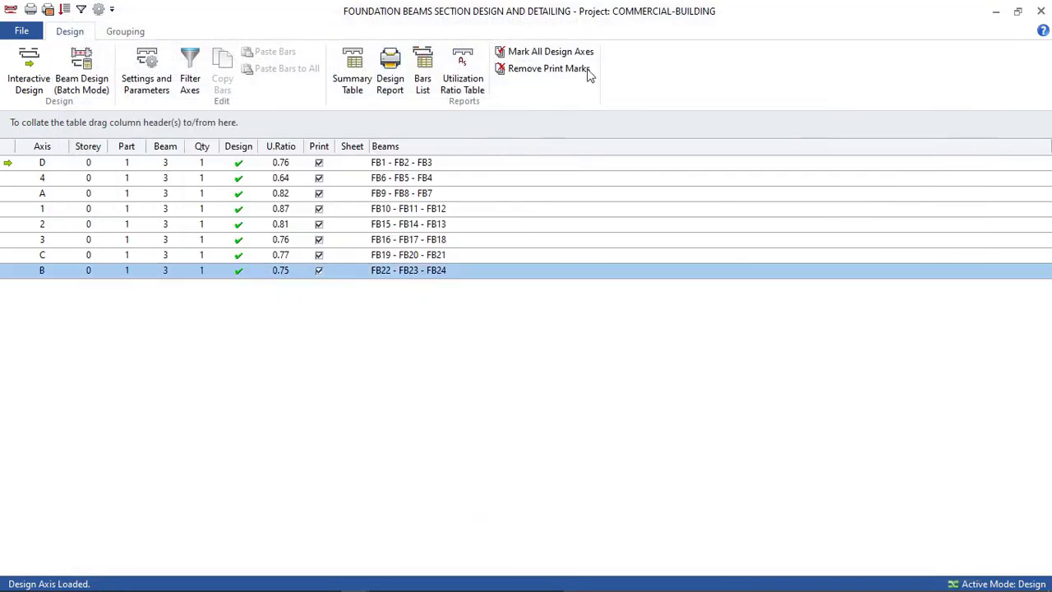
click(1041, 11)
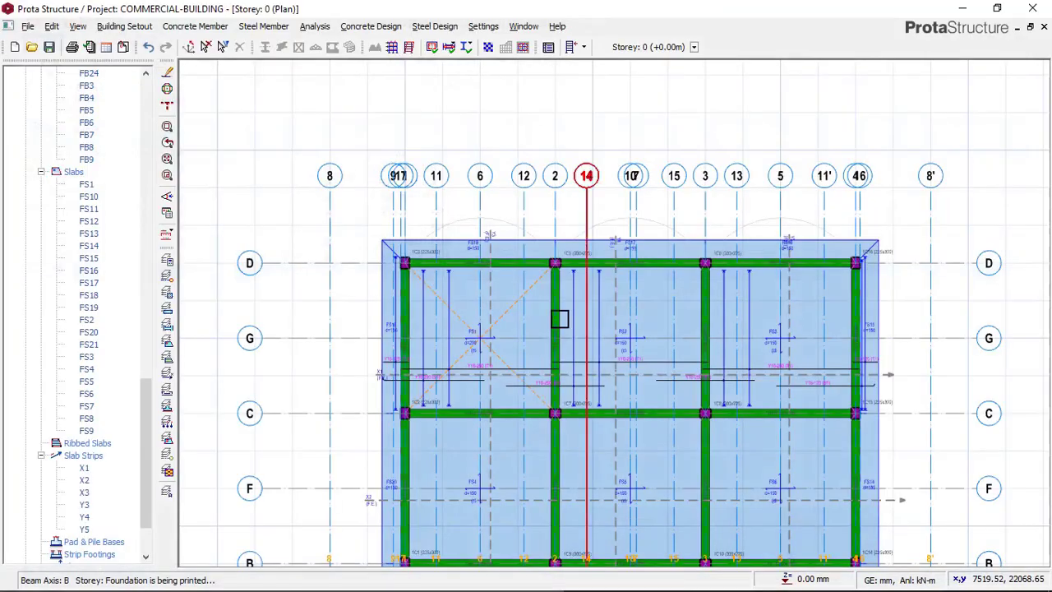
Switch the Storey: 0 (Plan) view to 3D View
scroll(497, 131, down, 3)
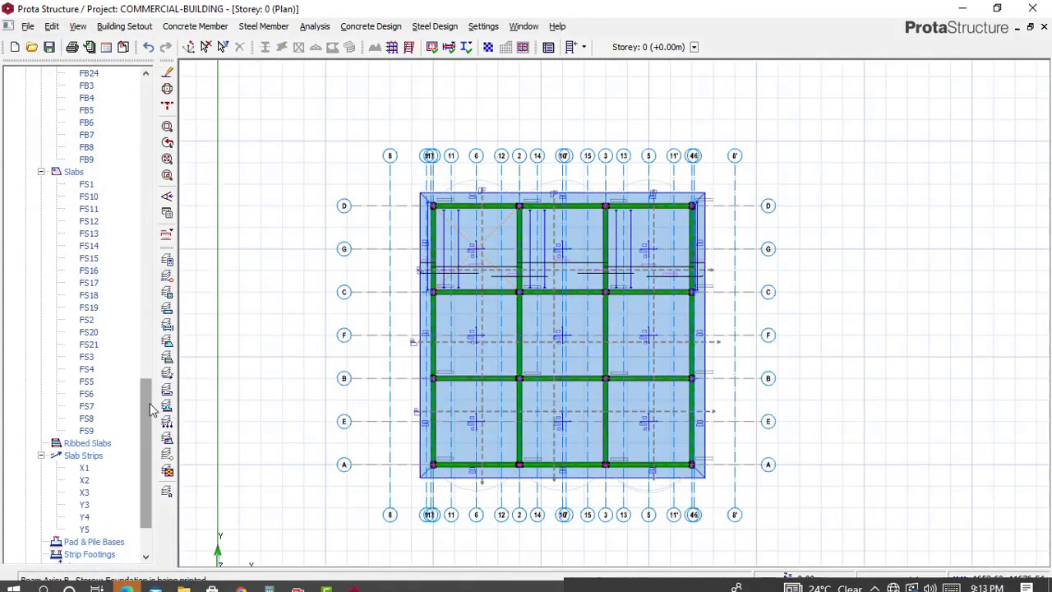
drag(150, 410, 150, 246)
right_click(97, 383)
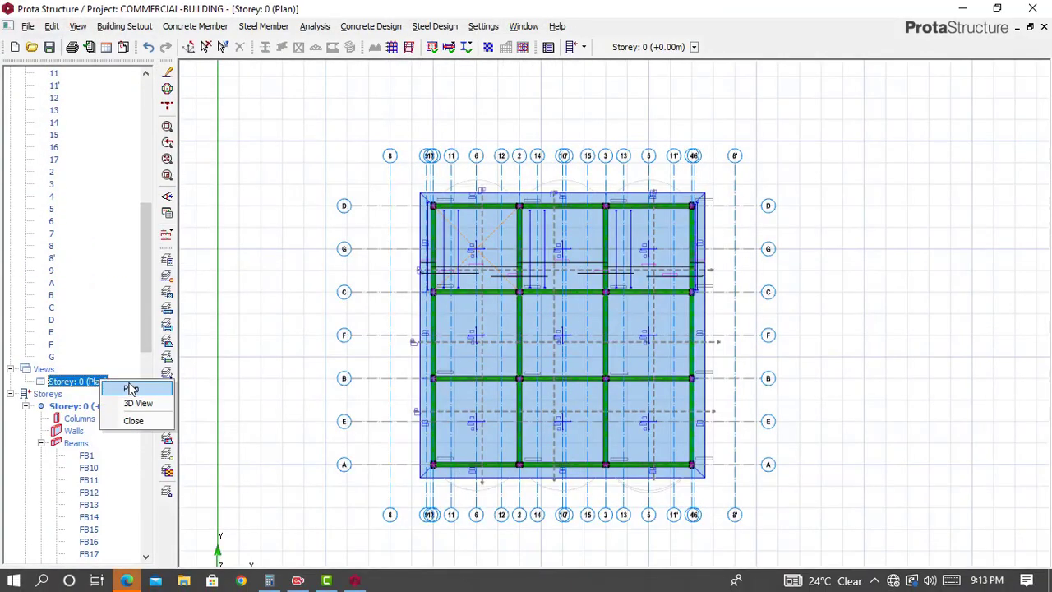
click(131, 403)
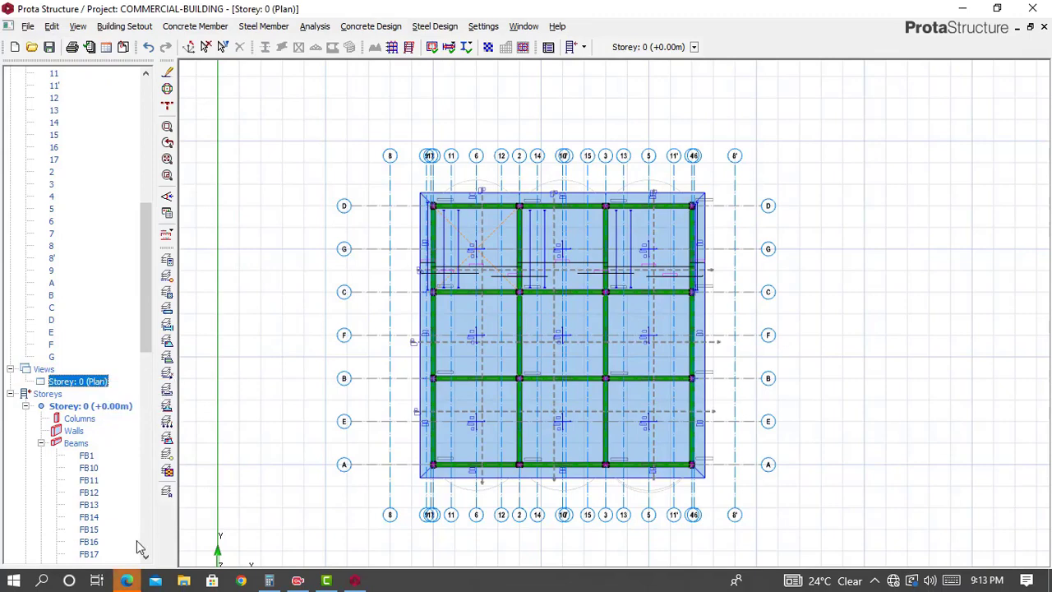
mouse_move(129, 580)
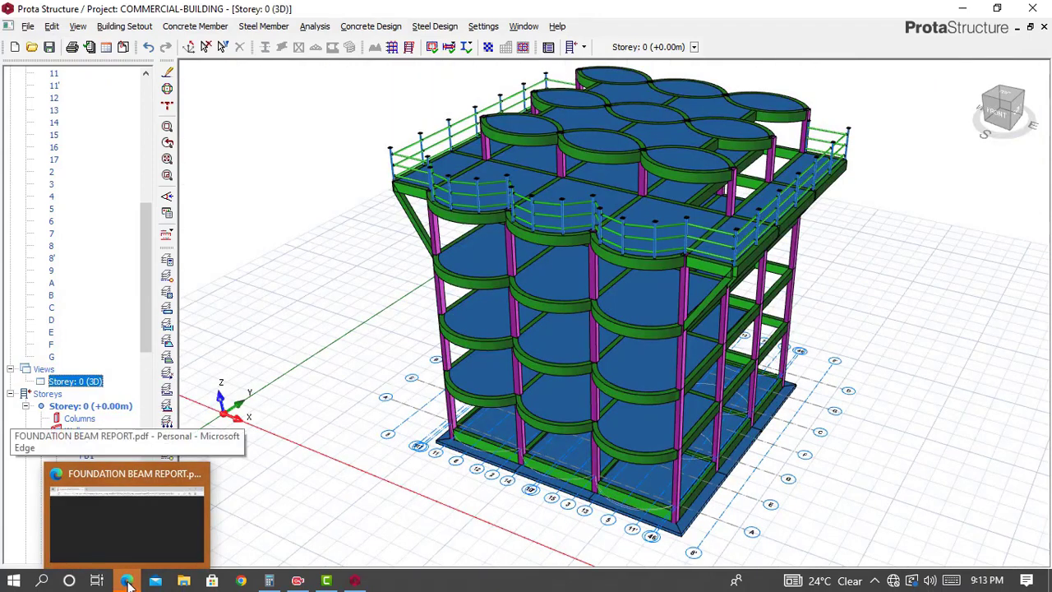
Read the FOUNDATION BEAM REPORT PDF in Edge through page 2, then close it
click(128, 580)
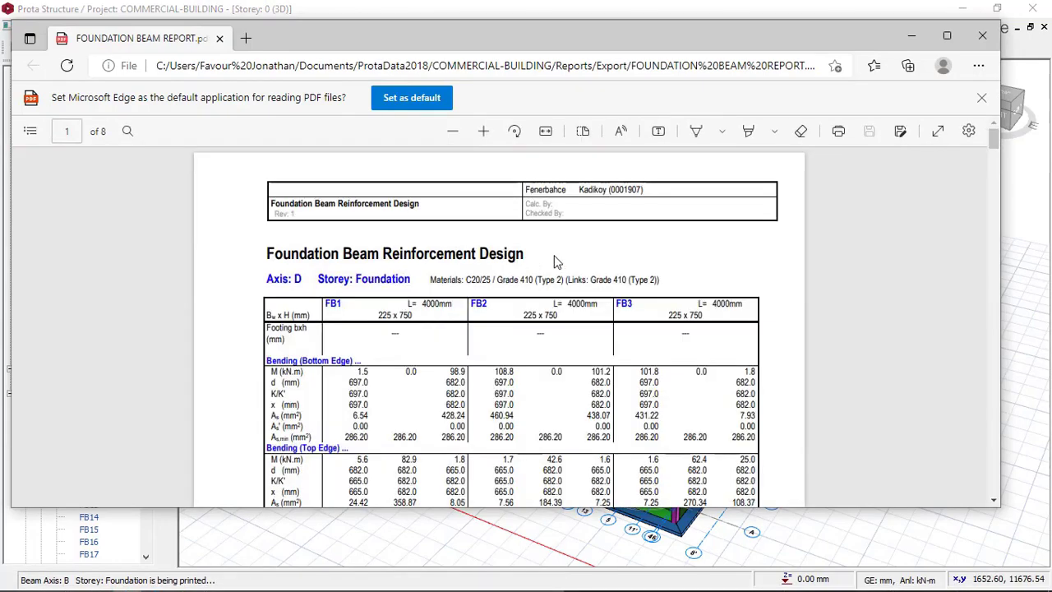
scroll(553, 260, down, 1)
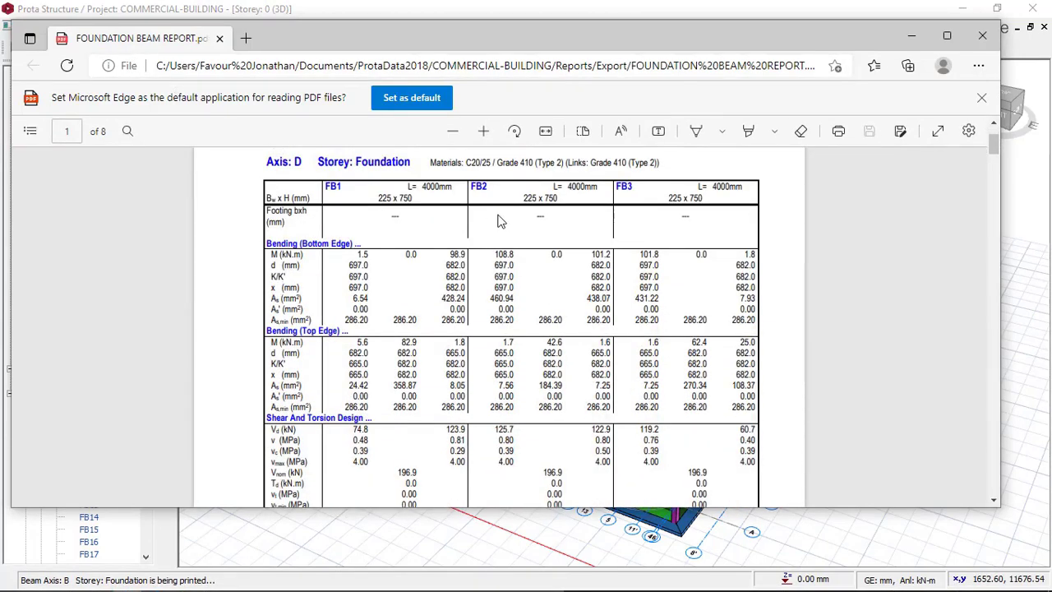
scroll(389, 181, up, 1)
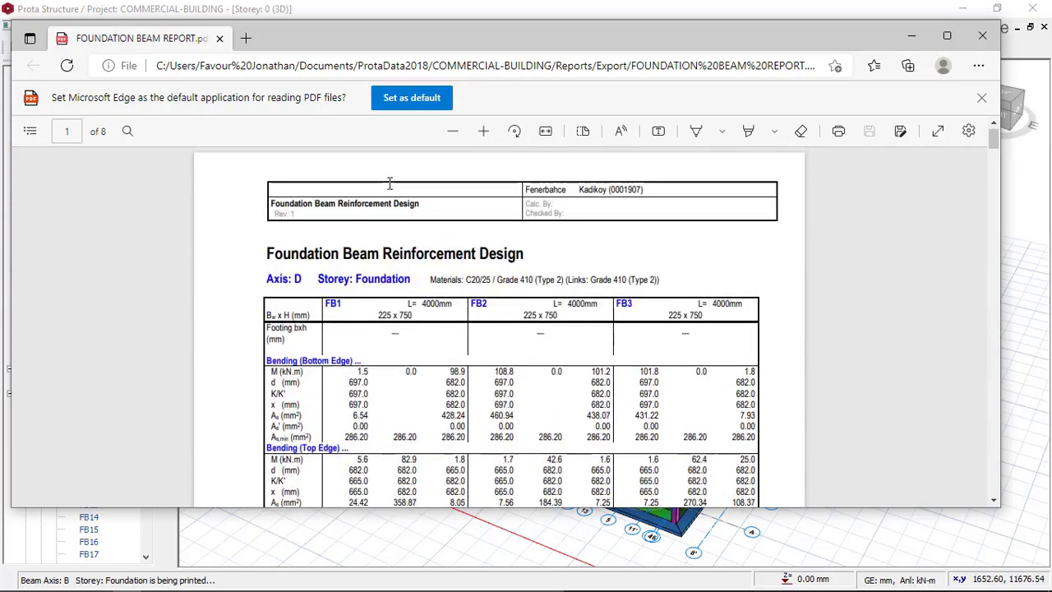
scroll(508, 239, down, 6)
scroll(510, 285, down, 4)
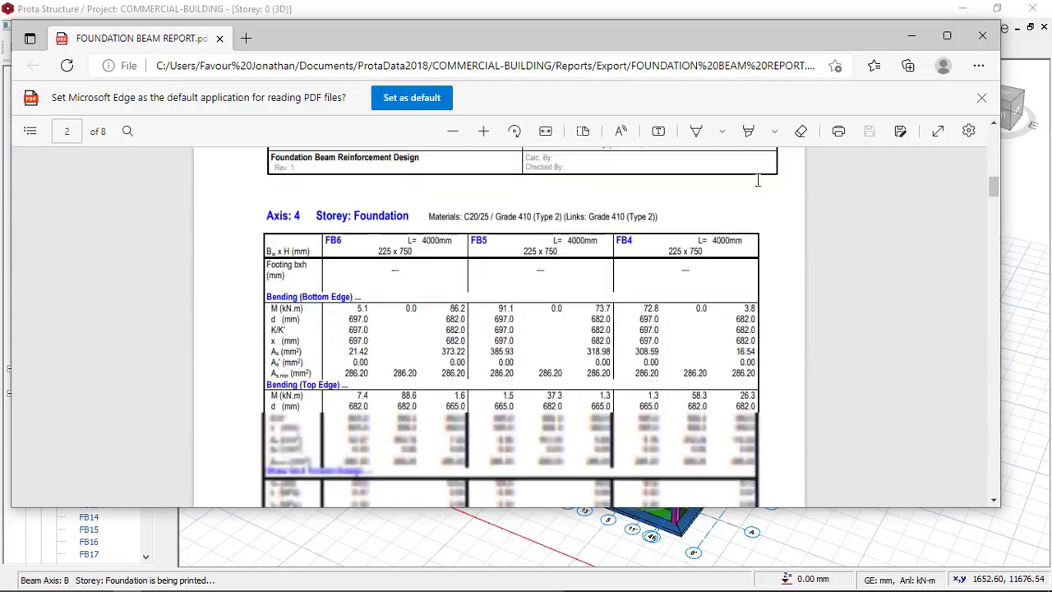
click(982, 35)
scroll(675, 235, up, 3)
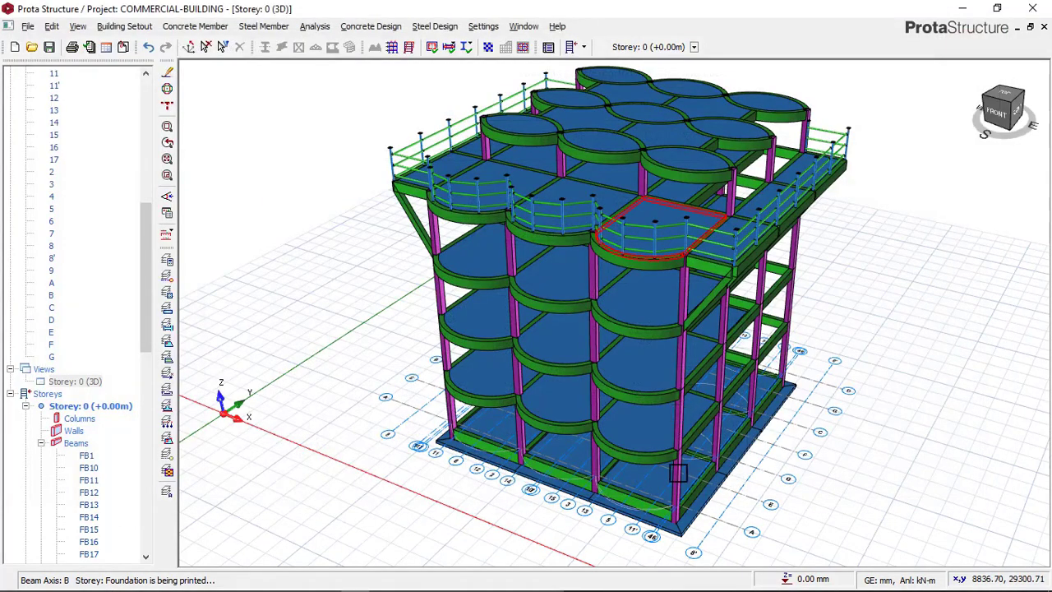
click(166, 214)
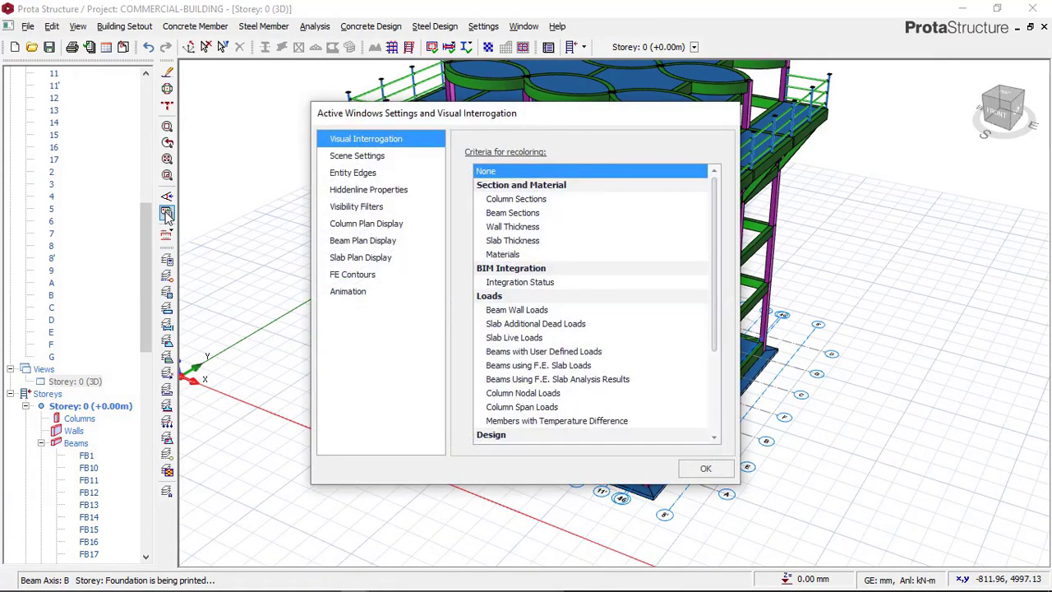
scroll(534, 284, down, 2)
click(516, 366)
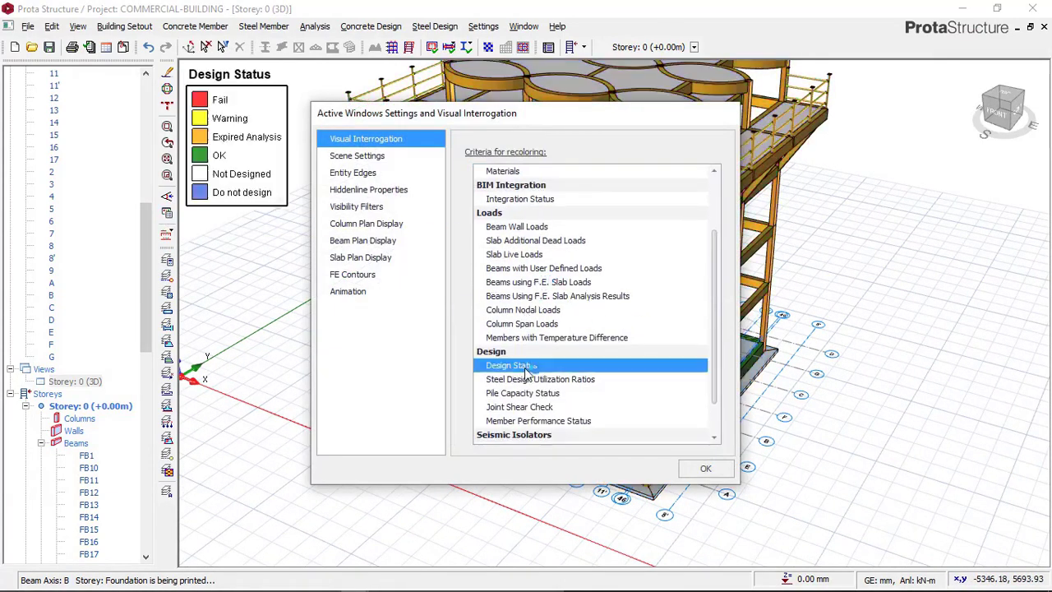
click(700, 468)
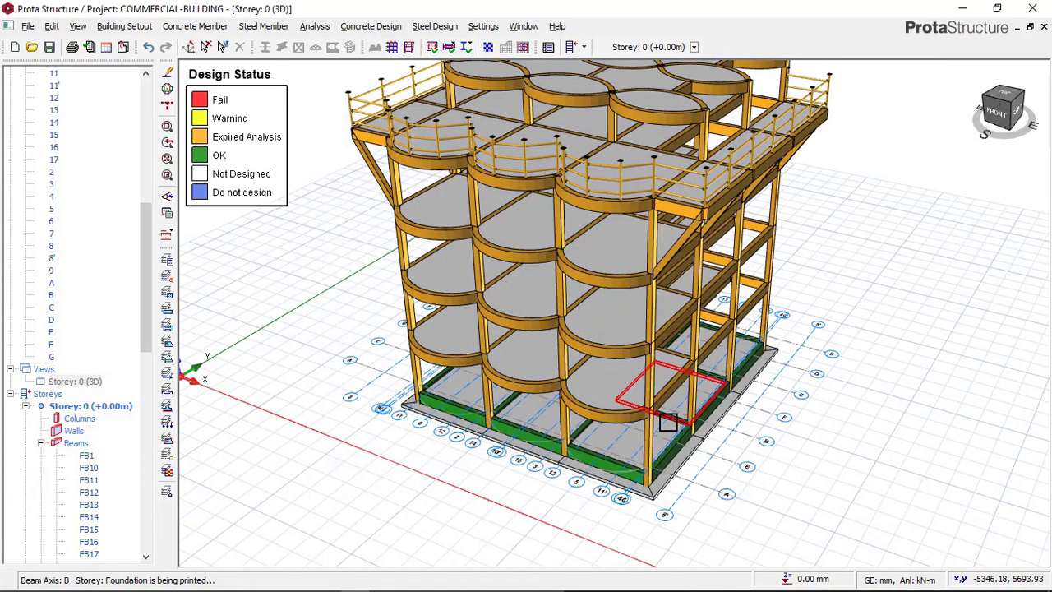
scroll(563, 239, up, 2)
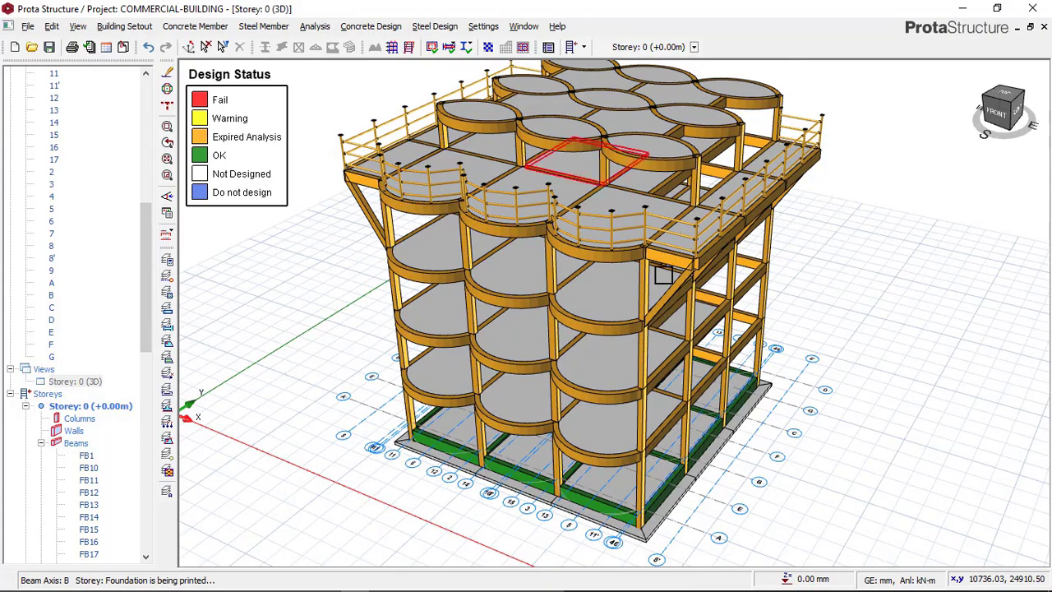
scroll(657, 181, up, 2)
scroll(582, 107, down, 2)
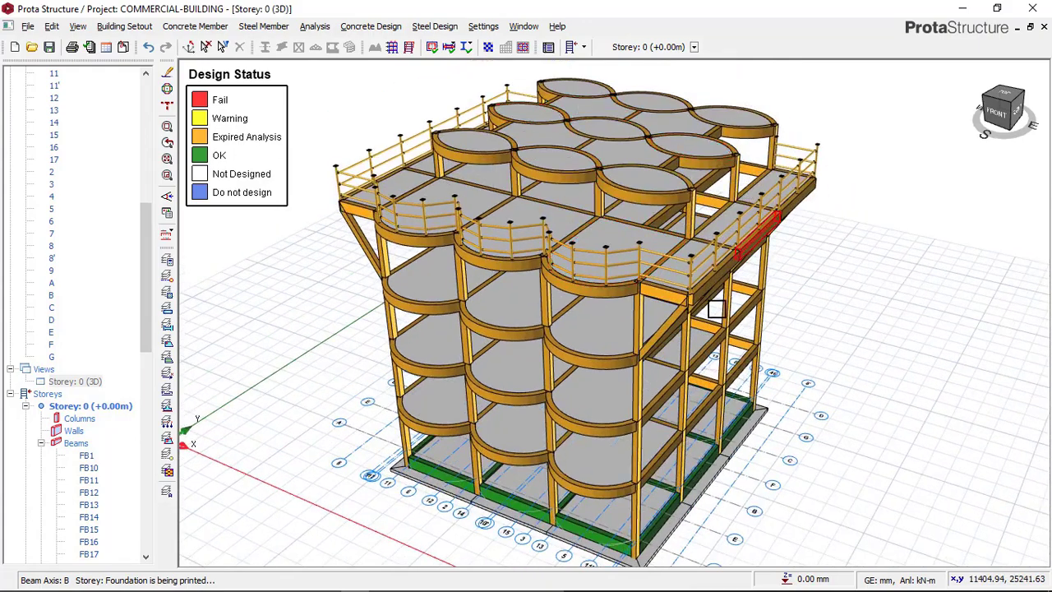
scroll(666, 394, up, 3)
scroll(661, 419, up, 5)
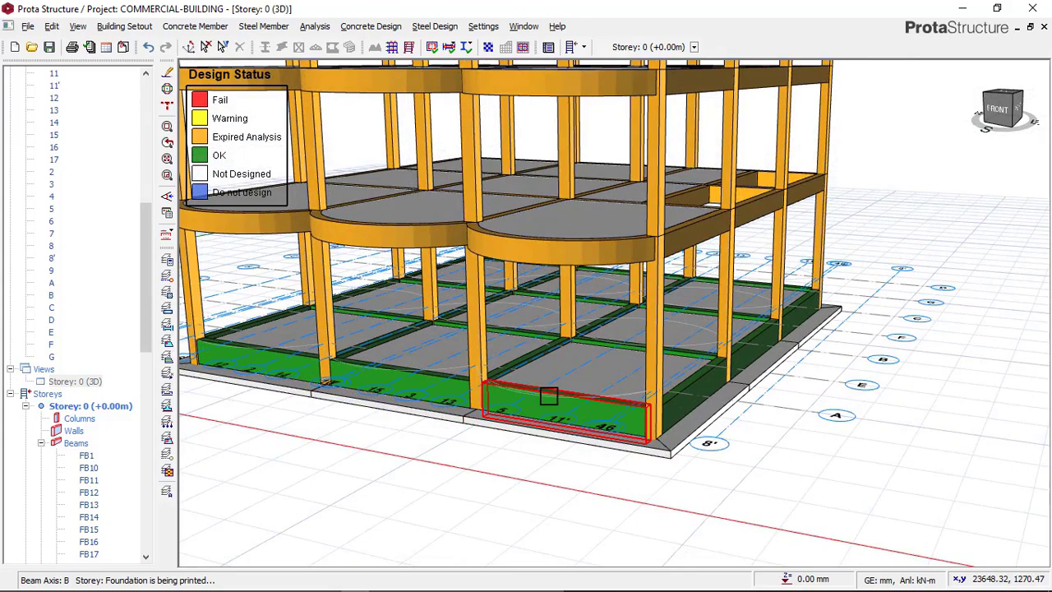
mouse_move(548, 397)
middle_down()
mouse_move(779, 403)
mouse_move(746, 392)
mouse_move(657, 399)
mouse_move(732, 397)
mouse_move(603, 430)
middle_up()
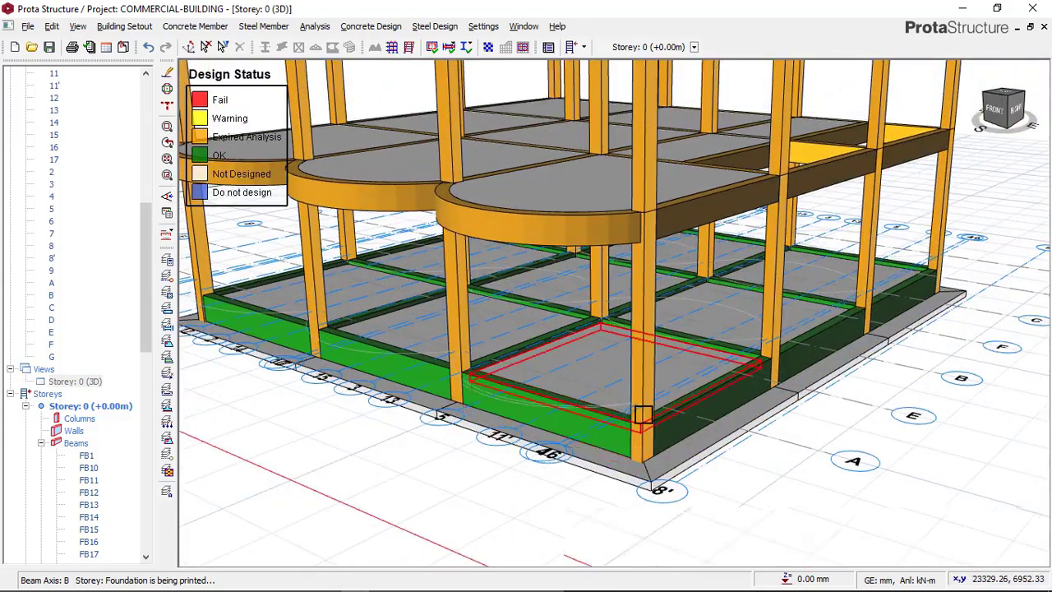
scroll(688, 411, down, 5)
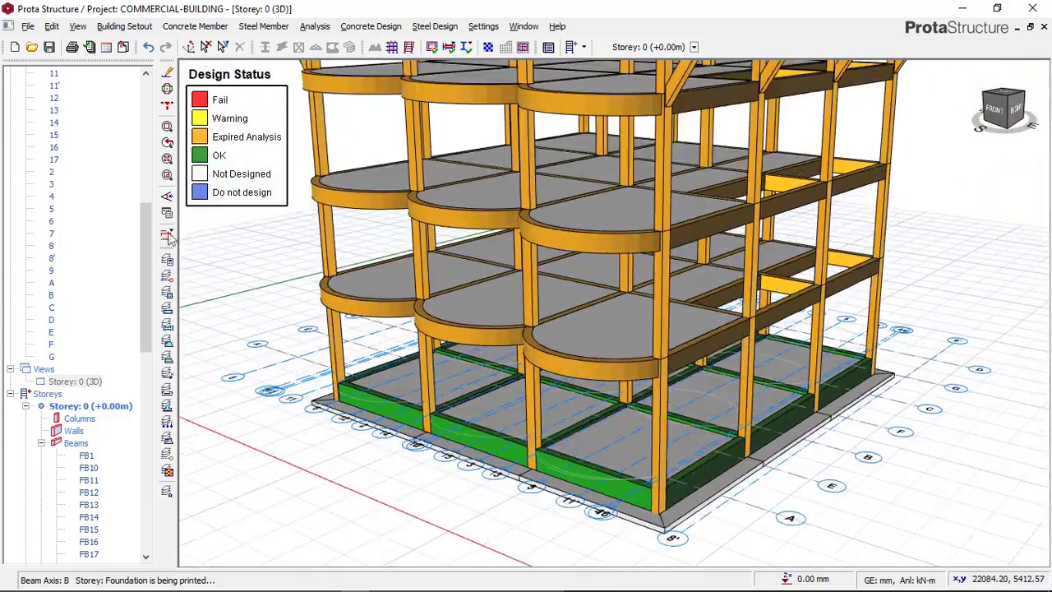
click(166, 211)
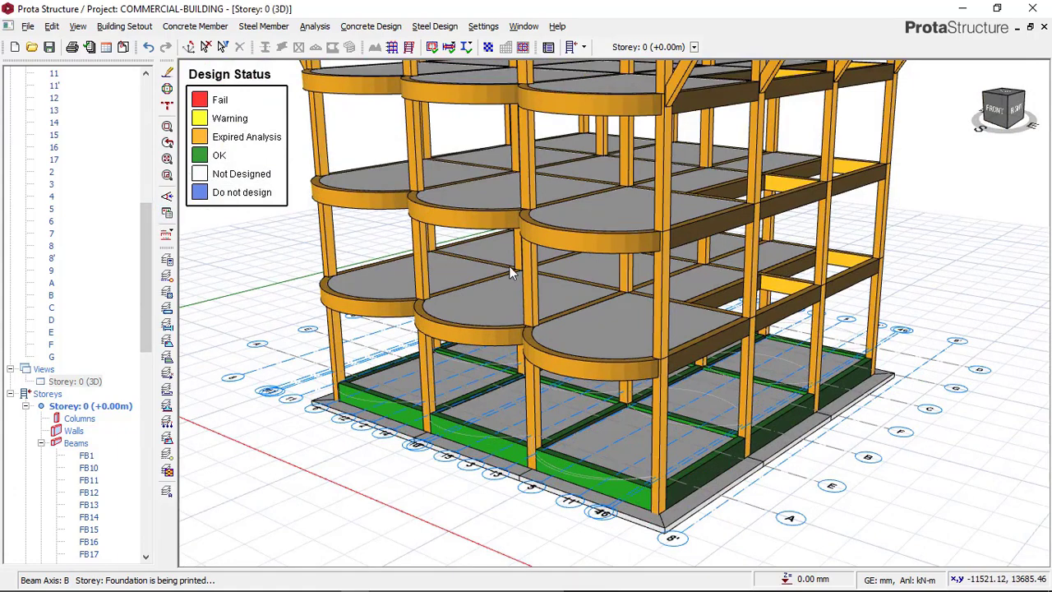
click(509, 171)
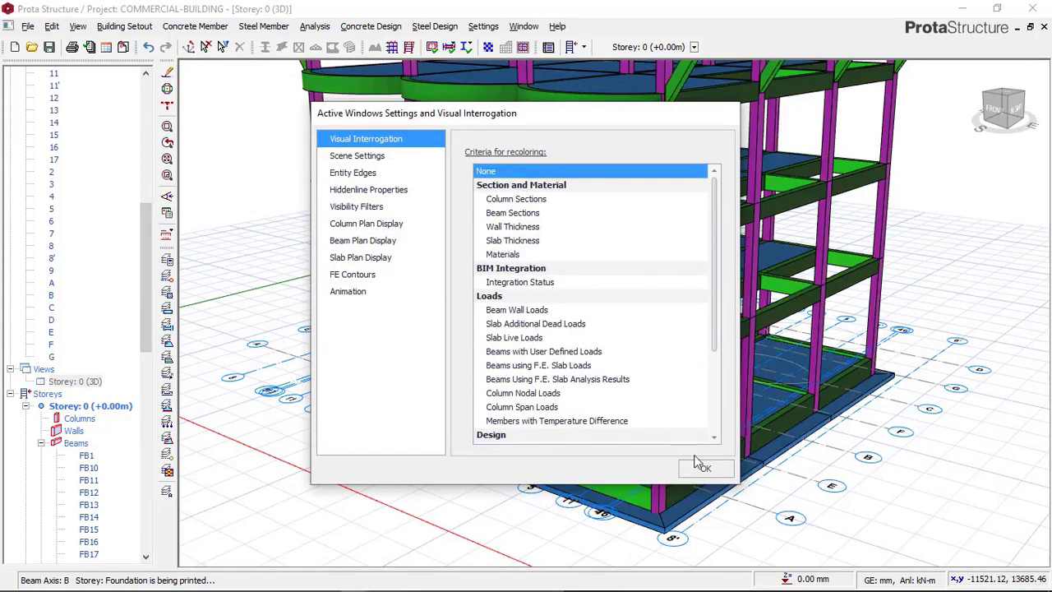
click(700, 466)
scroll(559, 307, down, 5)
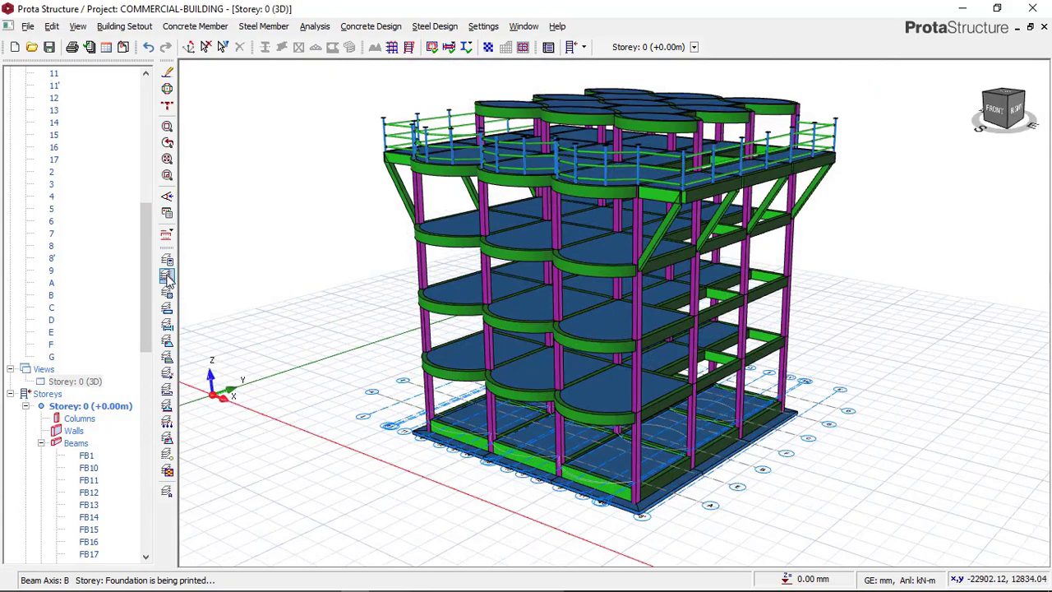
scroll(552, 312, down, 3)
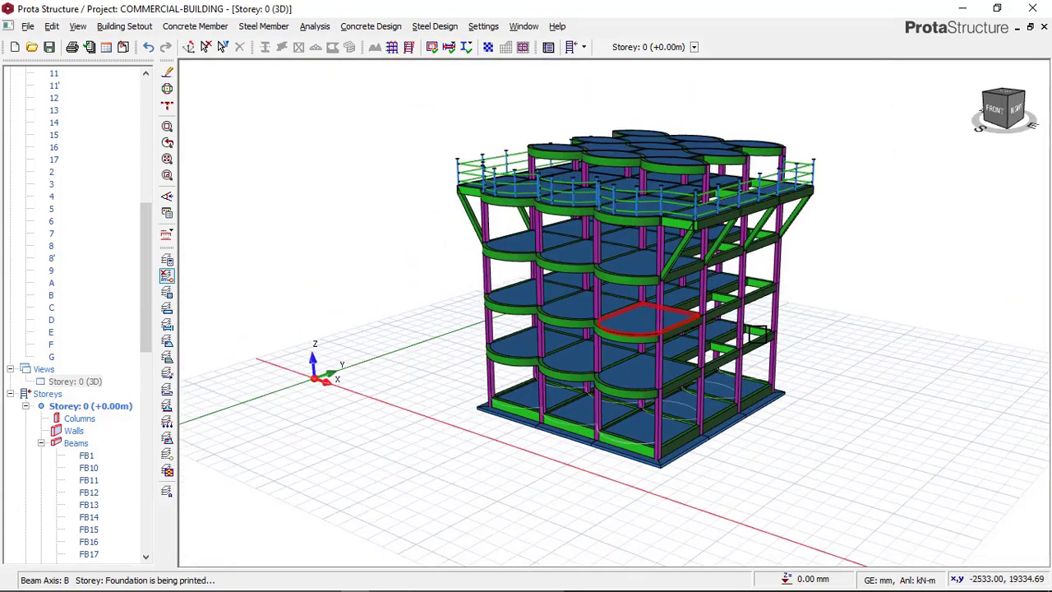
middle_drag(553, 312, 650, 261)
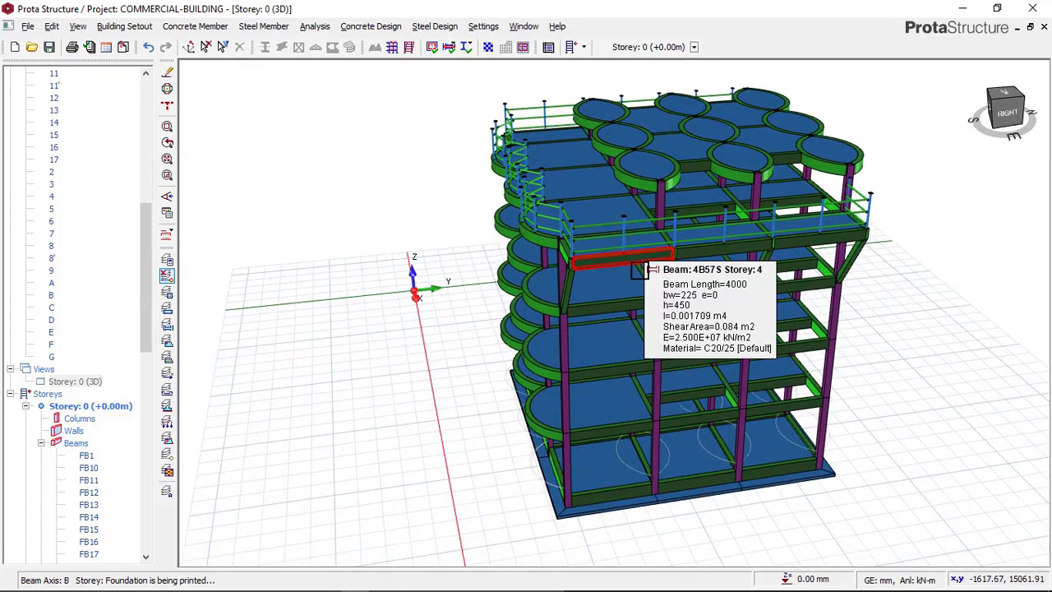
mouse_move(612, 327)
middle_down()
mouse_move(601, 380)
mouse_move(601, 360)
middle_up()
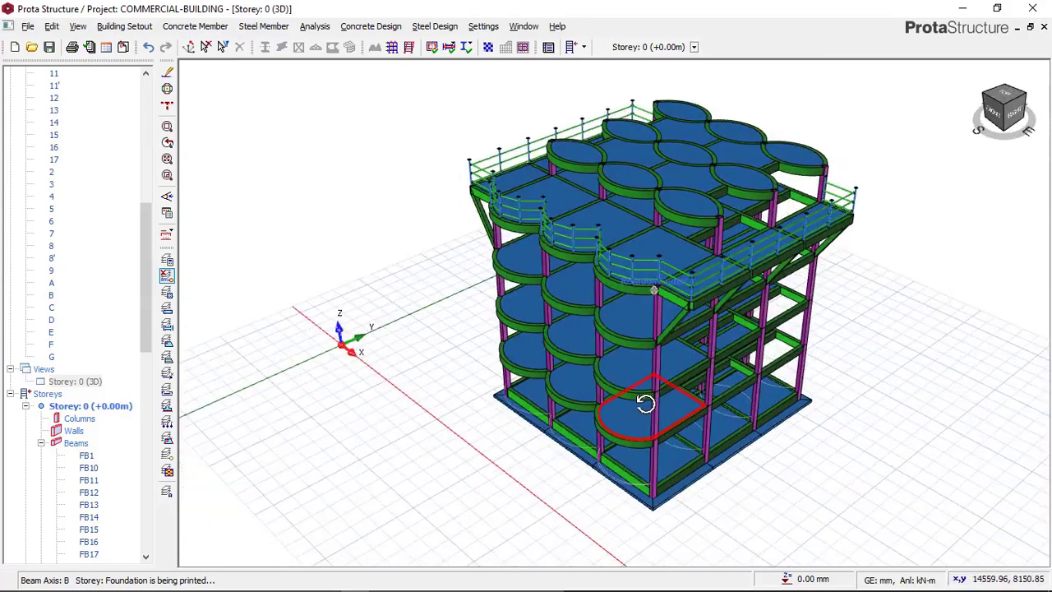
mouse_move(645, 402)
middle_down()
mouse_move(767, 404)
mouse_move(671, 432)
mouse_move(650, 402)
mouse_move(767, 413)
mouse_move(704, 427)
mouse_move(721, 418)
mouse_move(606, 385)
mouse_move(831, 399)
mouse_move(650, 387)
mouse_move(681, 383)
mouse_move(682, 467)
mouse_move(666, 364)
mouse_move(687, 413)
mouse_move(710, 385)
mouse_move(683, 425)
mouse_move(662, 381)
mouse_move(665, 356)
mouse_move(629, 391)
middle_up()
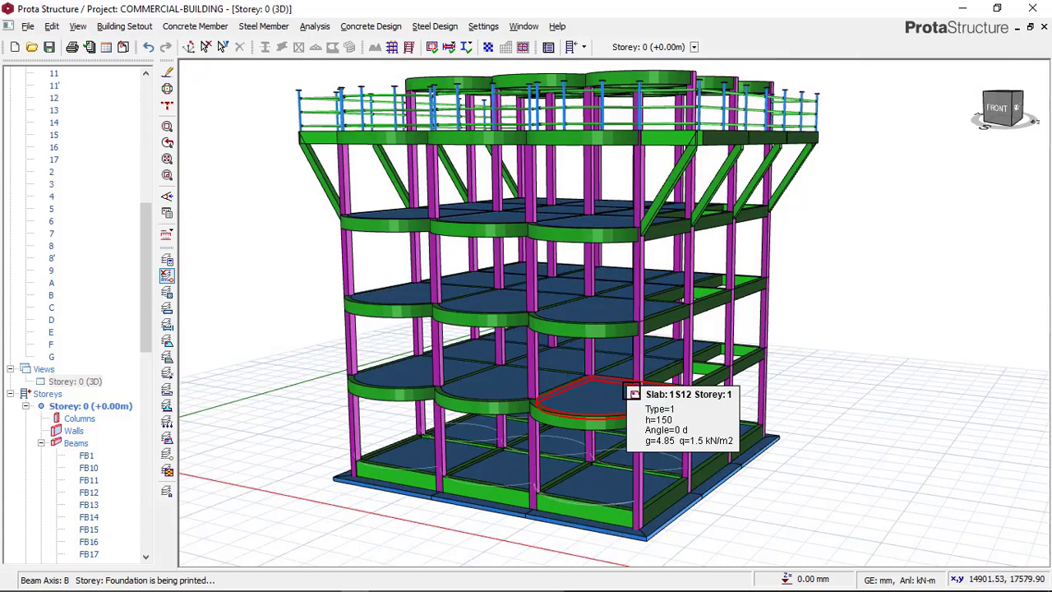
middle_drag(572, 363, 590, 329)
right_click(594, 441)
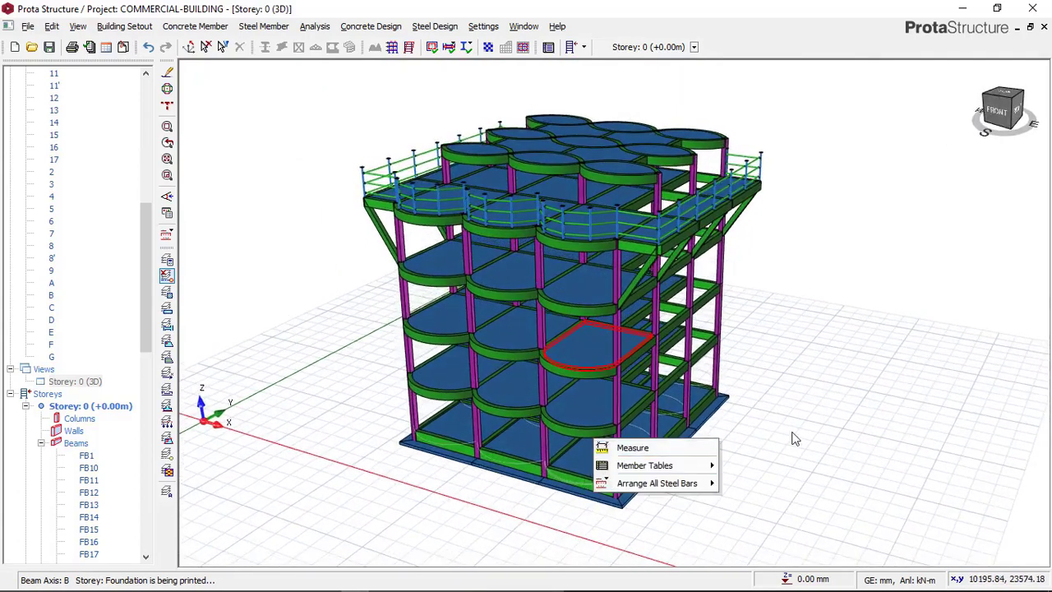
scroll(660, 457, up, 5)
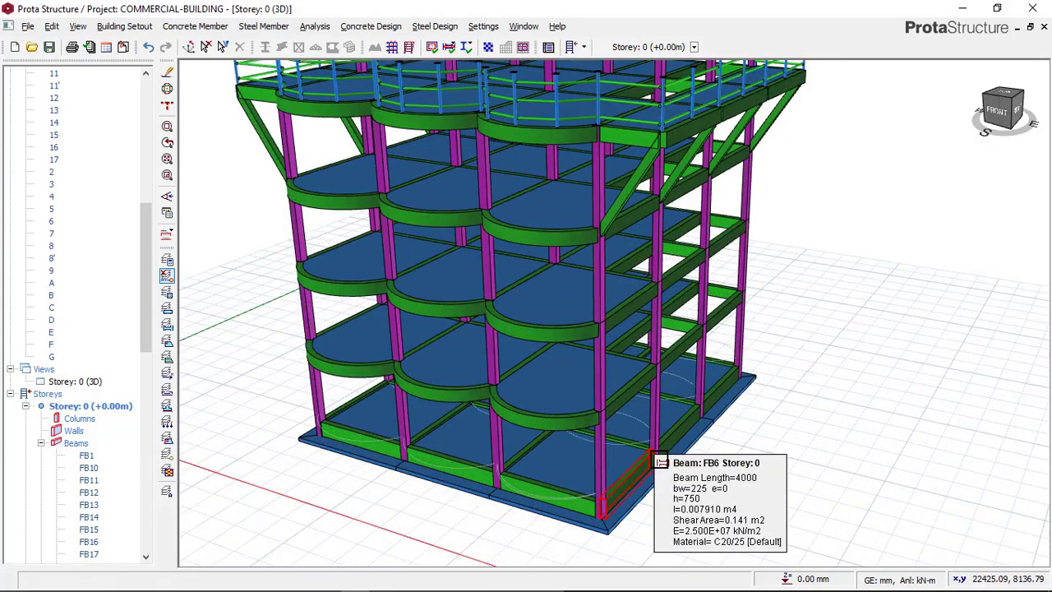
scroll(629, 411, down, 2)
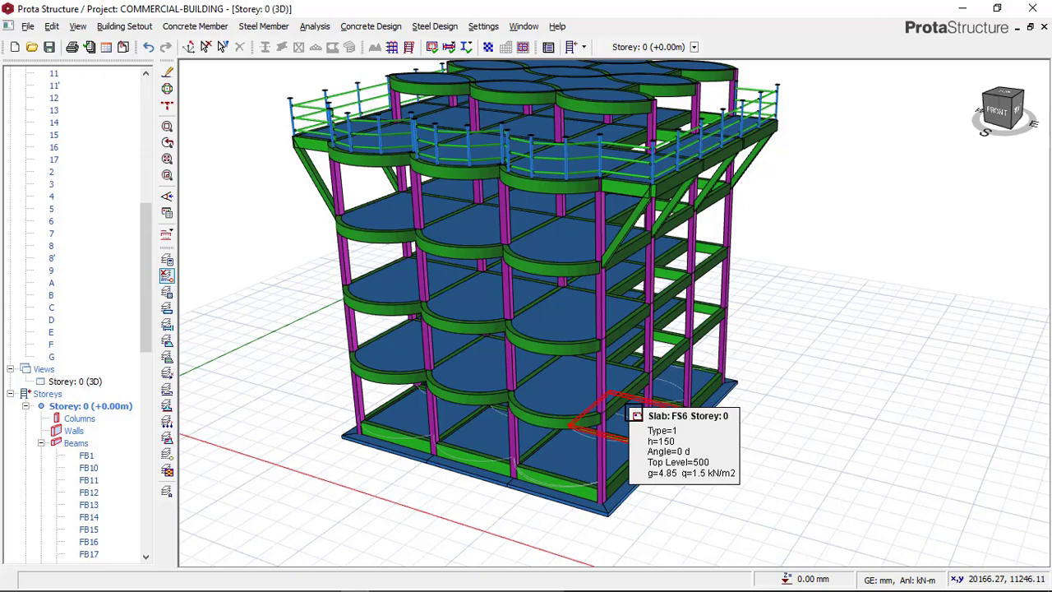
middle_drag(631, 415, 683, 386)
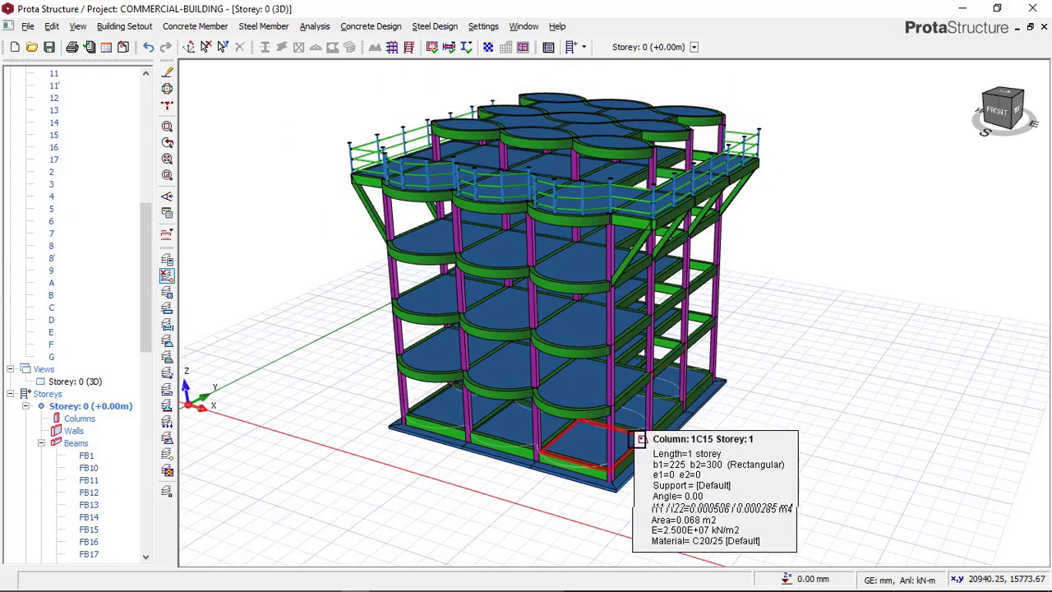
scroll(628, 481, up, 2)
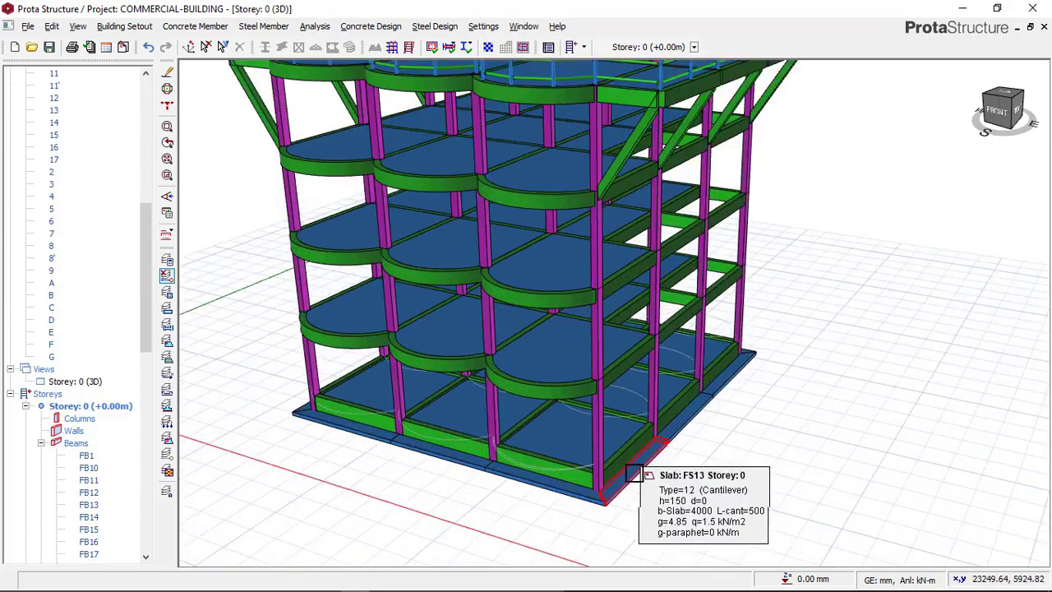
scroll(650, 395, down, 2)
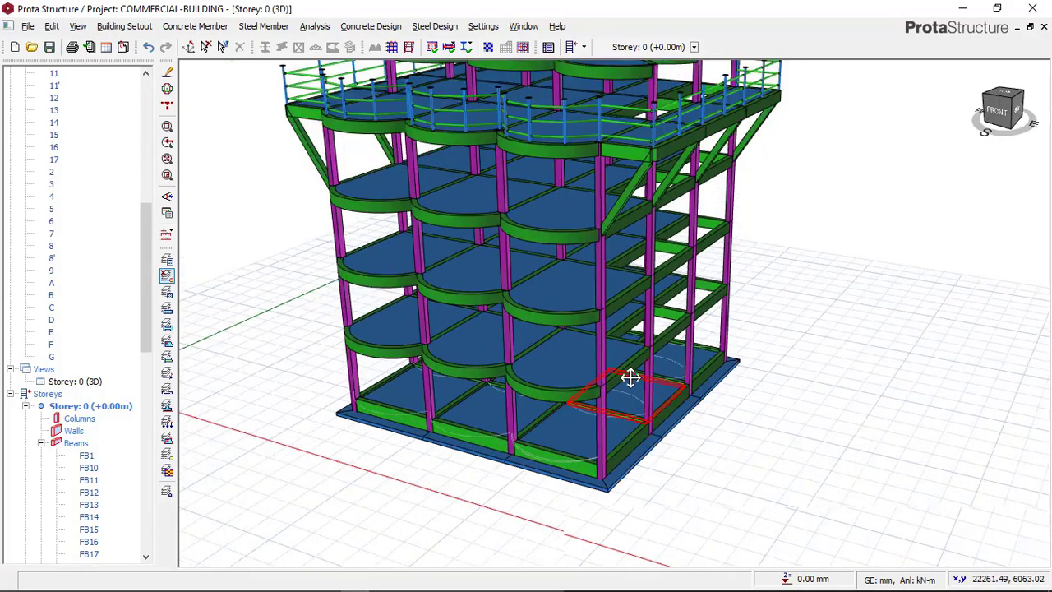
mouse_move(629, 375)
middle_down()
mouse_move(622, 399)
mouse_move(643, 371)
mouse_move(635, 352)
mouse_move(668, 366)
mouse_move(622, 428)
middle_up()
scroll(584, 362, down, 1)
mouse_move(584, 362)
middle_down()
mouse_move(571, 394)
mouse_move(732, 394)
mouse_move(517, 383)
mouse_move(567, 386)
mouse_move(726, 324)
mouse_move(645, 328)
mouse_move(647, 305)
mouse_move(630, 347)
mouse_move(534, 220)
middle_up()
Save the COMMERCIAL-BUILDING project and orbit the model to a front-corner view
mouse_move(669, 354)
key(ctrl+s)
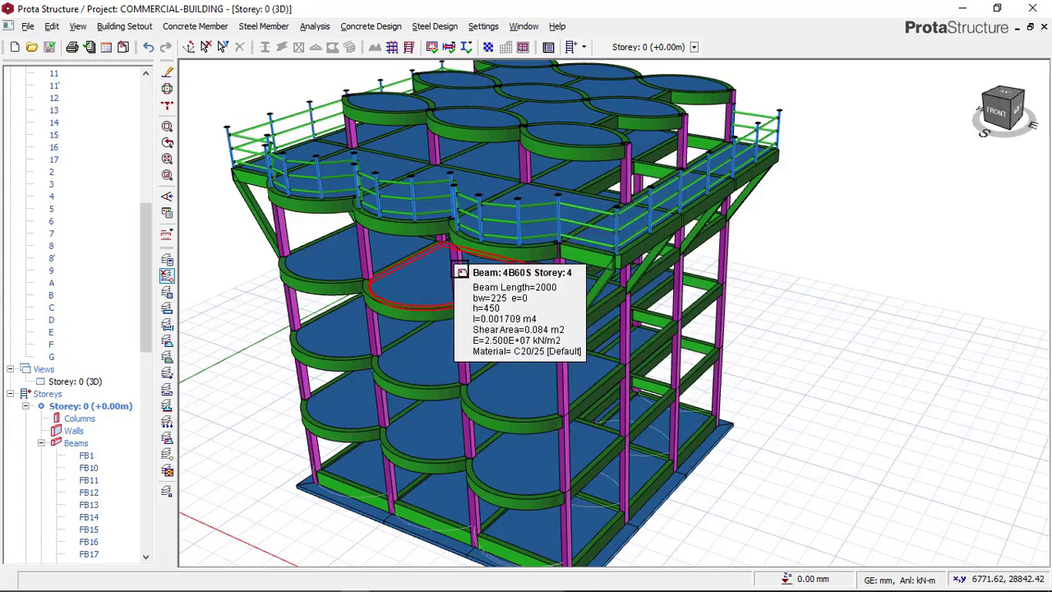
scroll(565, 265, down, 2)
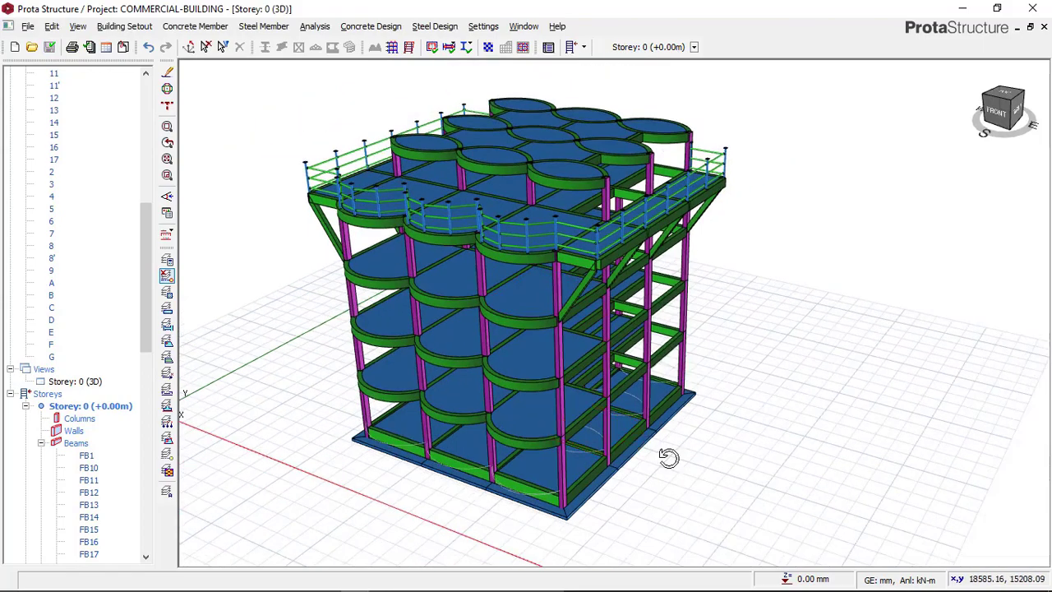
middle_drag(667, 458, 661, 430)
mouse_move(558, 488)
middle_down()
mouse_move(575, 463)
mouse_move(681, 428)
mouse_move(662, 443)
mouse_move(580, 451)
mouse_move(587, 441)
mouse_move(793, 424)
mouse_move(612, 440)
middle_up()
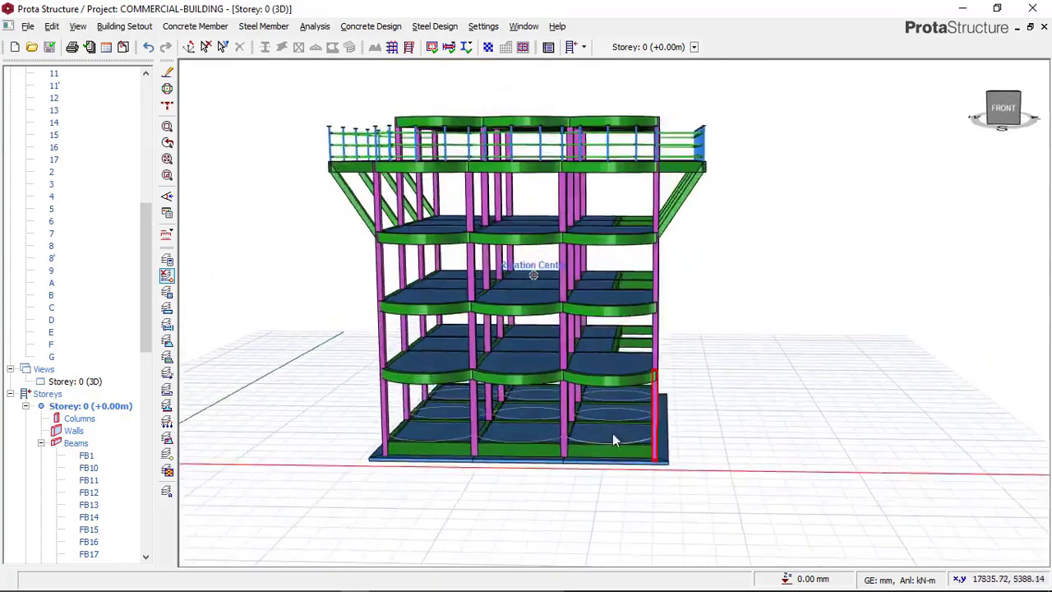
Orbit the building through front-right, front-left and lower front views
middle_drag(634, 205, 665, 264)
scroll(730, 140, up, 5)
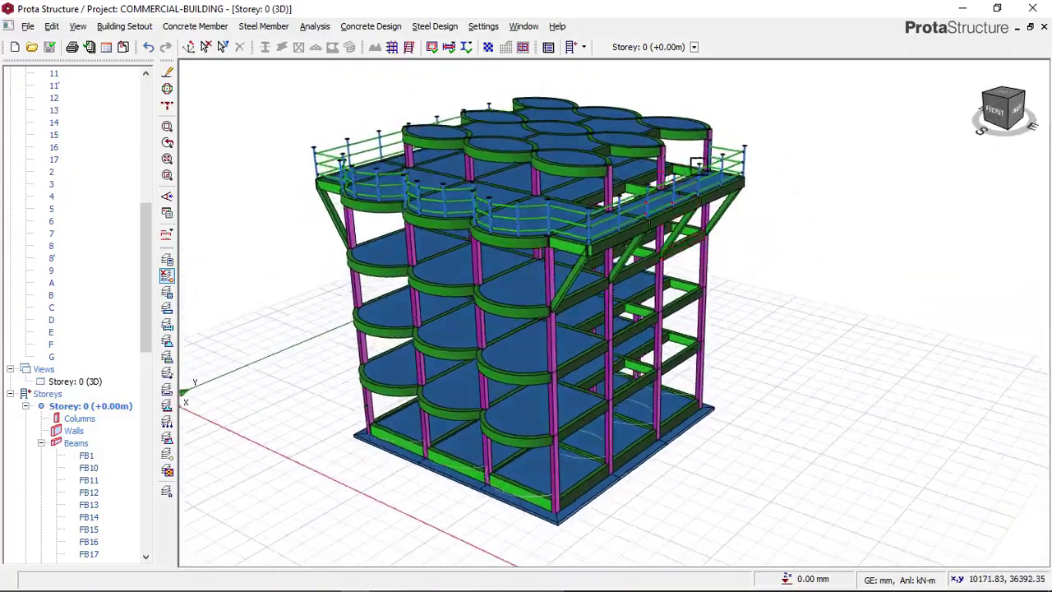
scroll(801, 183, down, 5)
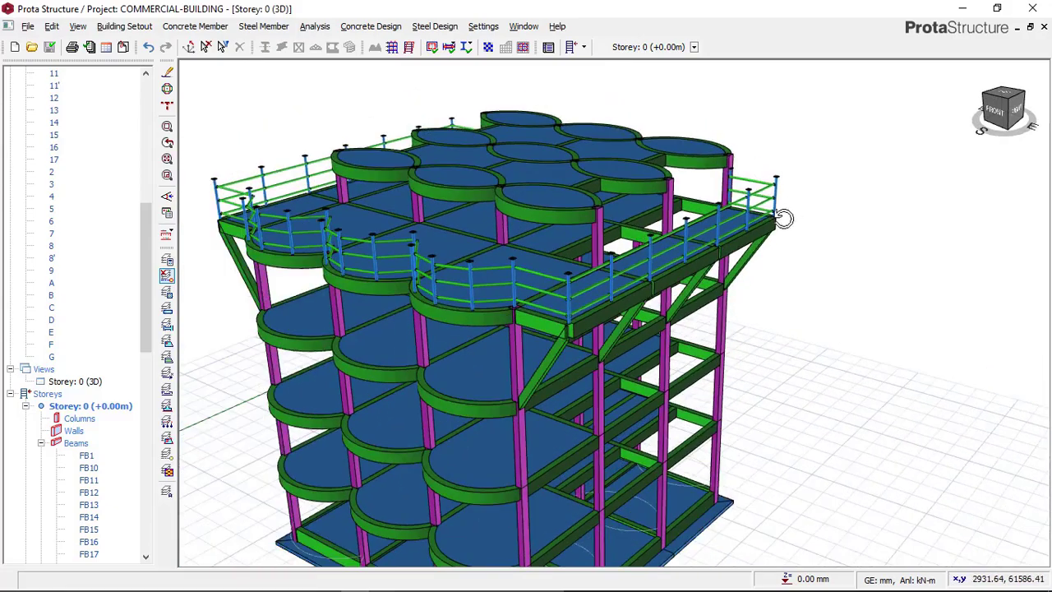
middle_drag(786, 218, 766, 269)
middle_drag(629, 350, 638, 218)
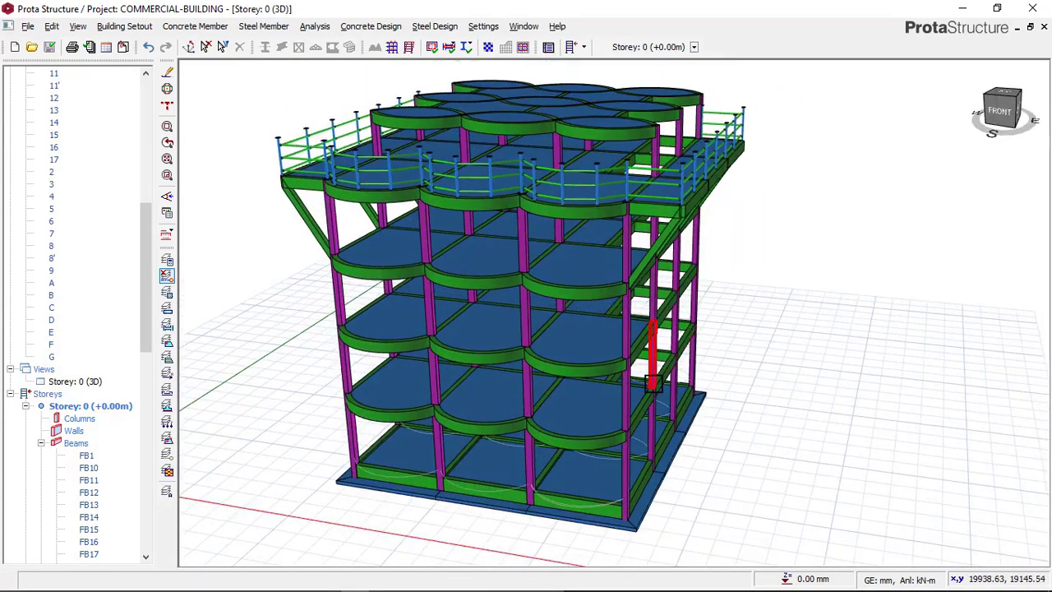